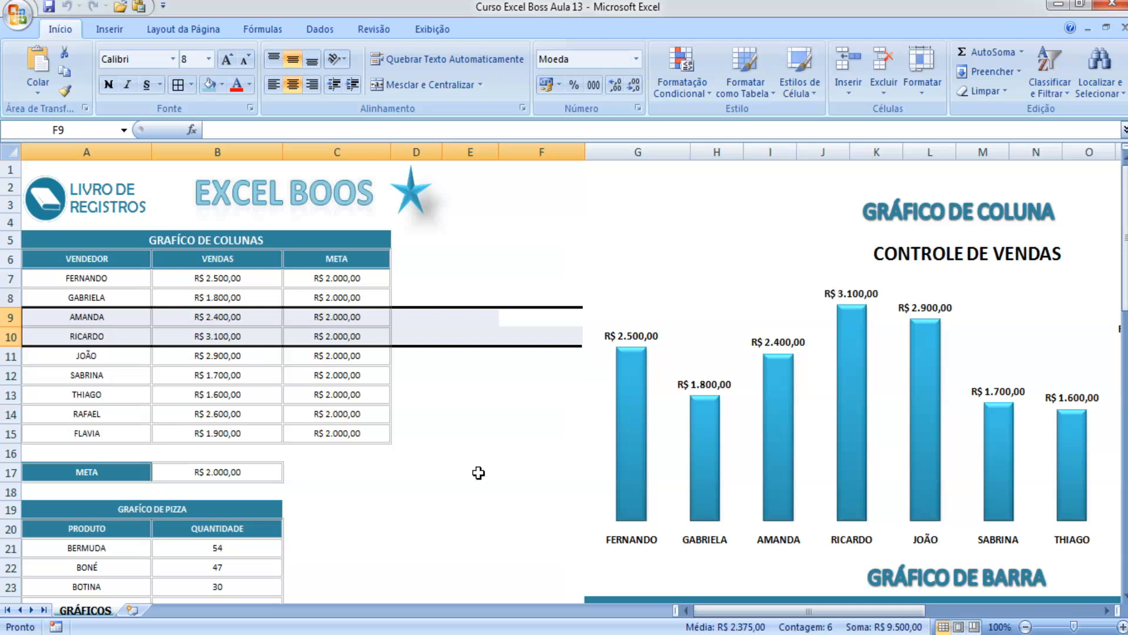
left_click(687, 247)
left_click(433, 479)
left_click_drag(446, 492, 655, 524)
left_click(179, 440)
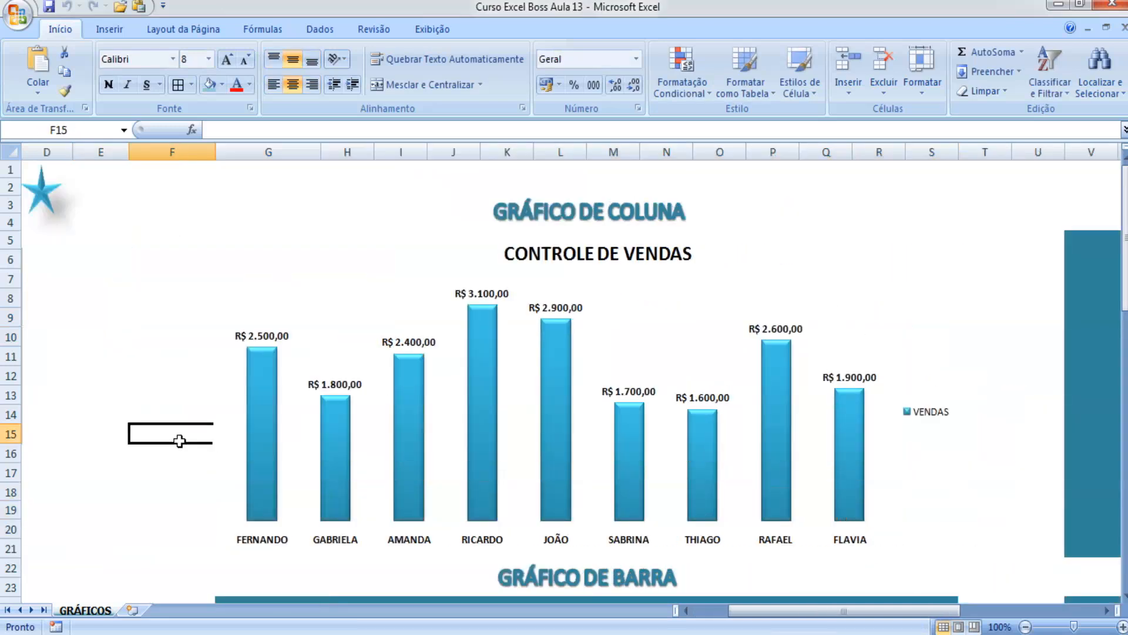
scroll(180, 441, "left", 3)
left_click(376, 489)
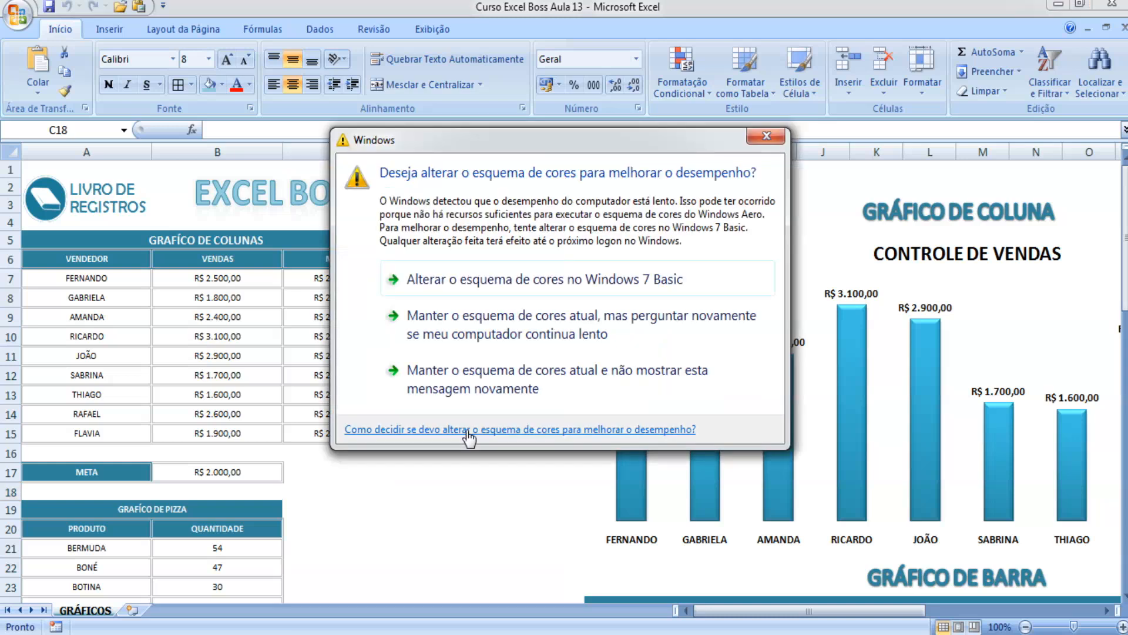
Dismiss the Windows colour scheme prompt by keeping the current scheme and not showing the message again.
left_click(471, 379)
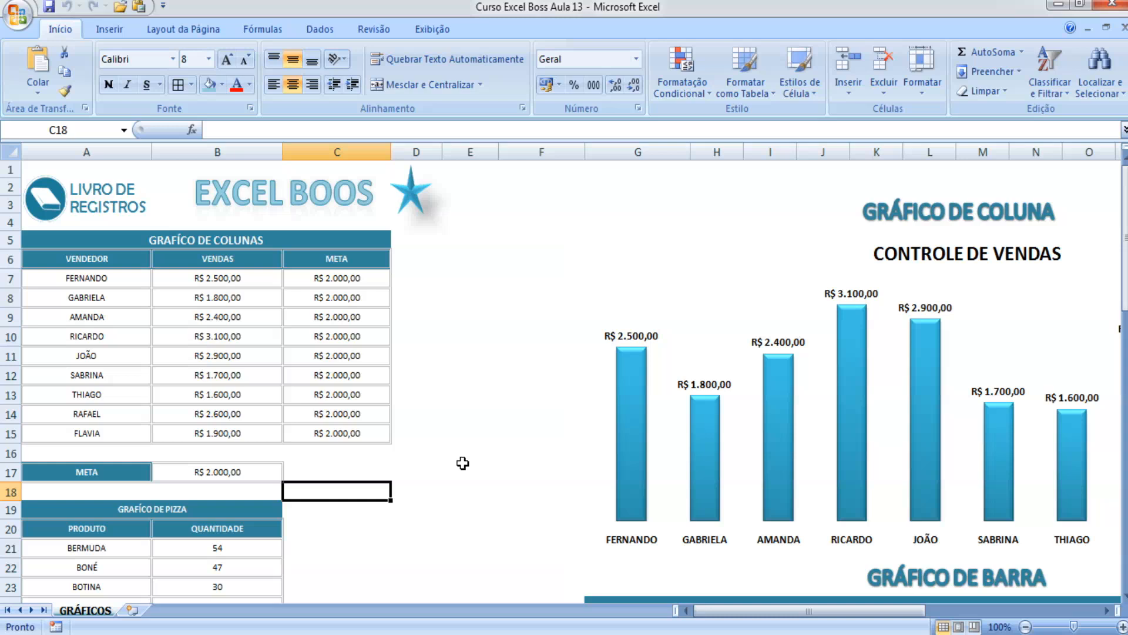
Reduce the font size of the GRAFÍCO DE LINHA table title in A44 to 8.
scroll(512, 322, "down", 4)
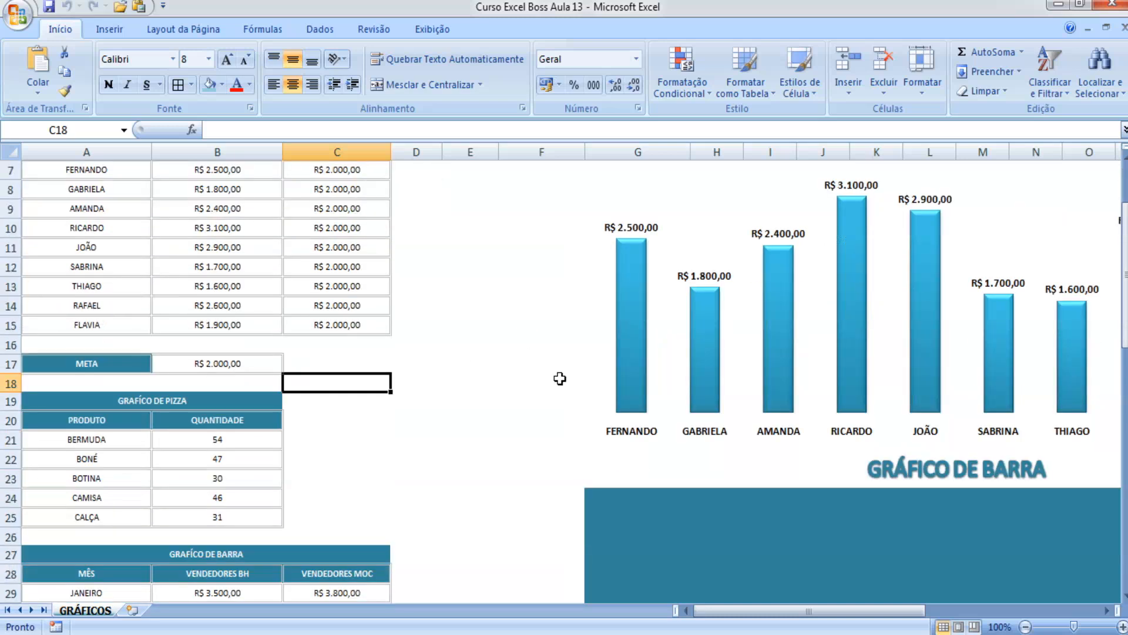
left_click_drag(196, 290, 223, 477)
scroll(234, 421, "down", 1)
scroll(228, 466, "down", 2)
left_click_drag(223, 406, 231, 591)
scroll(224, 501, "down", 2)
scroll(238, 411, "down", 1)
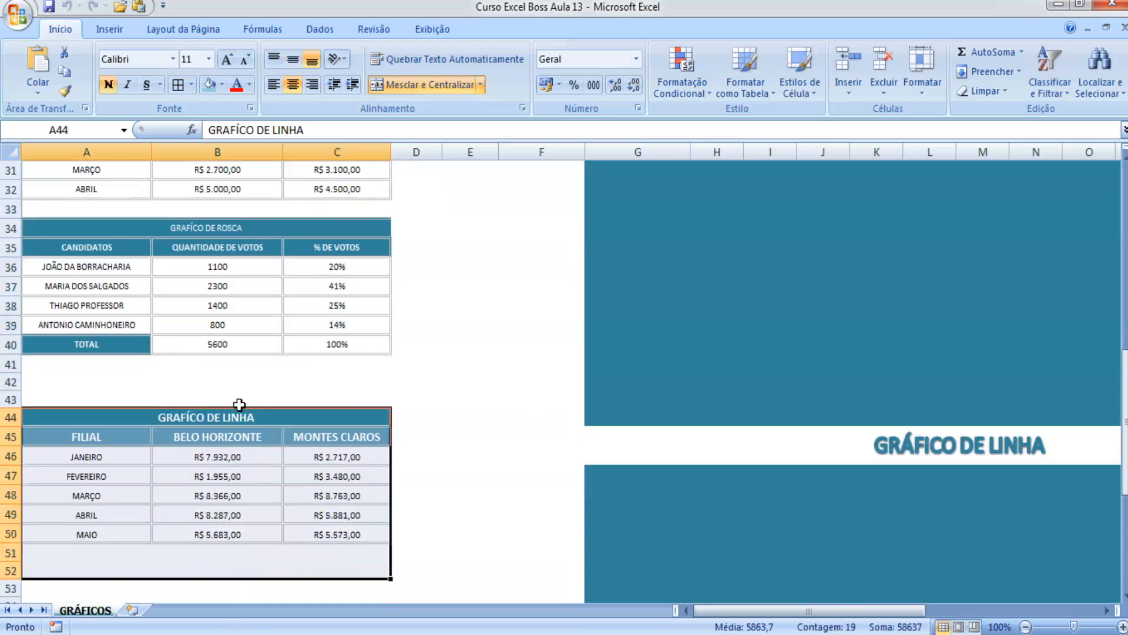
left_click(242, 417)
left_click(245, 61)
left_click(245, 61)
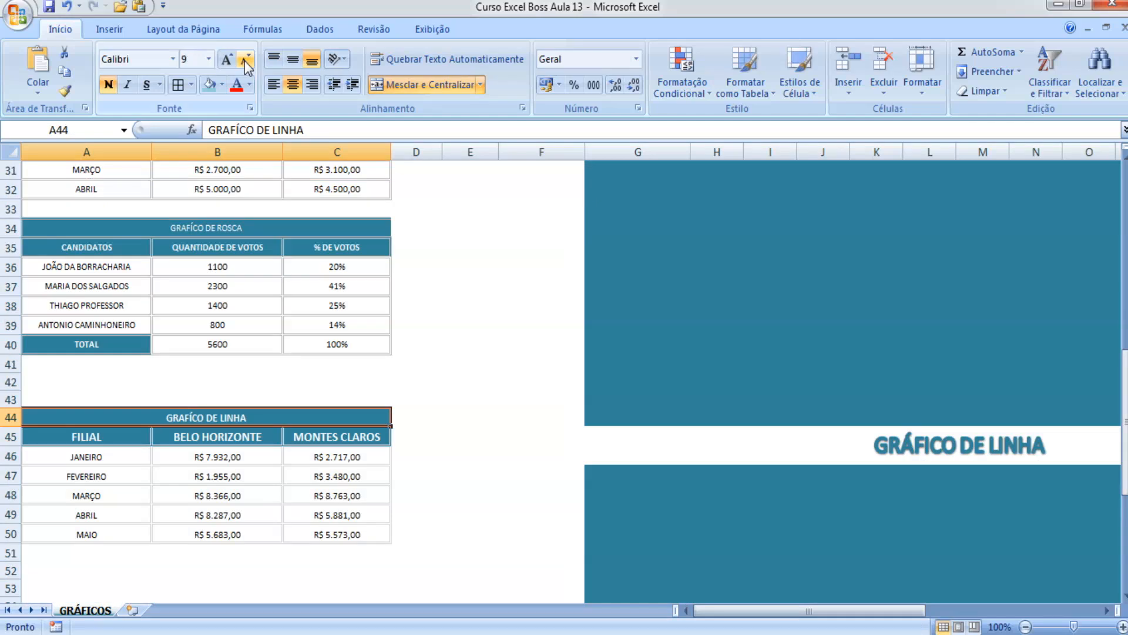
left_click(252, 58)
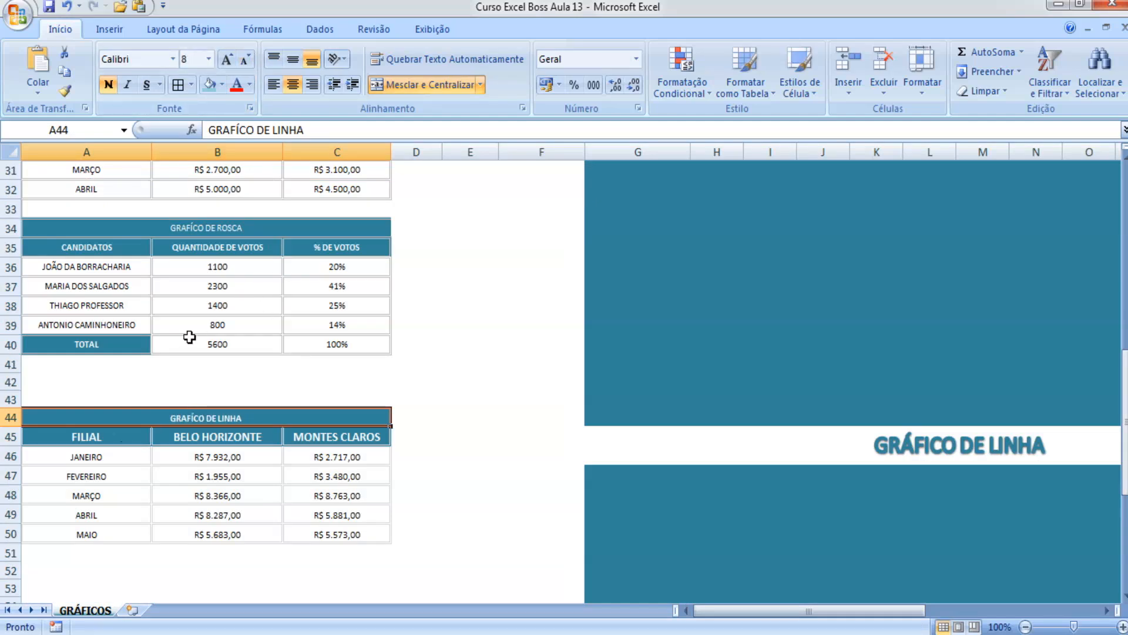
Review the sellers, sales and target data in the GRAFÍCO DE COLUNAS table.
scroll(181, 337, "up", 7)
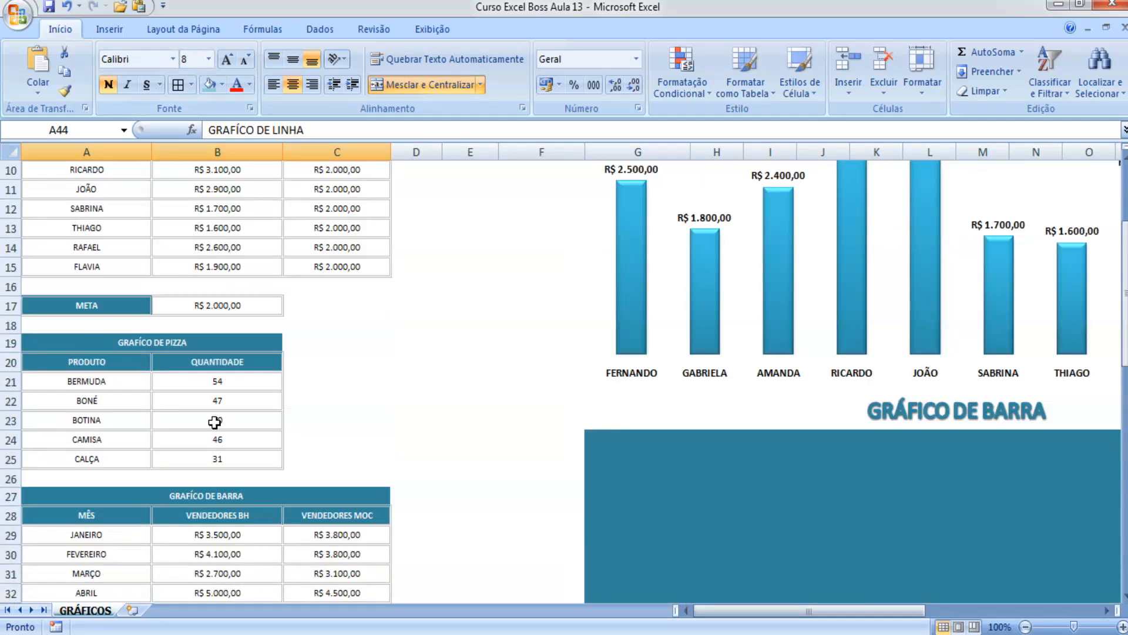
scroll(215, 422, "up", 2)
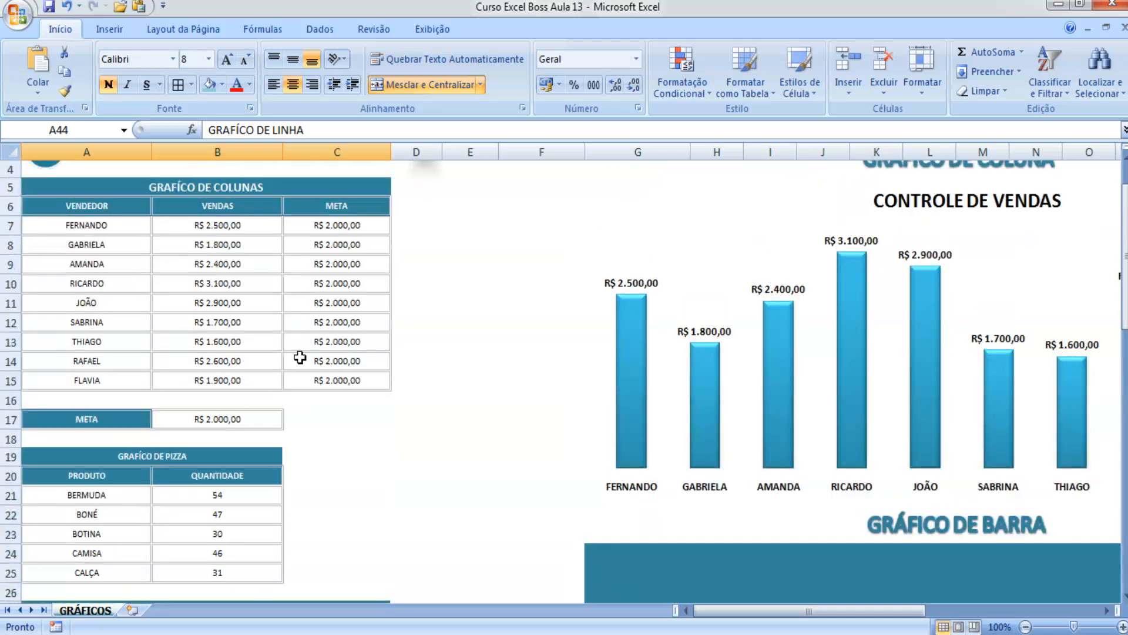
left_click_drag(142, 231, 307, 378)
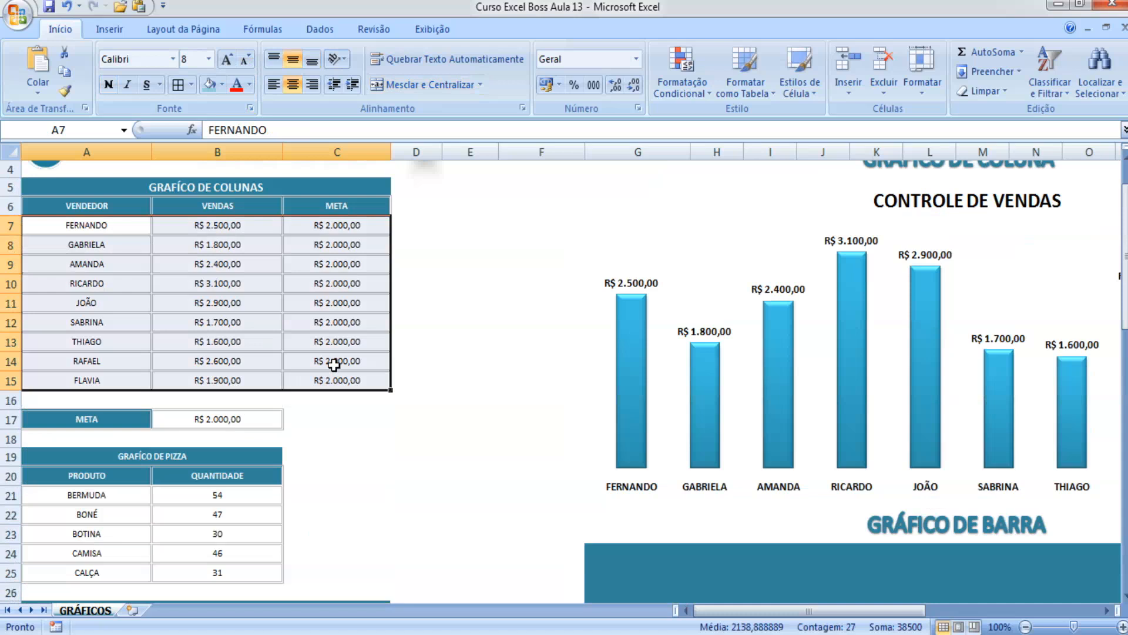
scroll(333, 365, "up", 1)
left_click(223, 297)
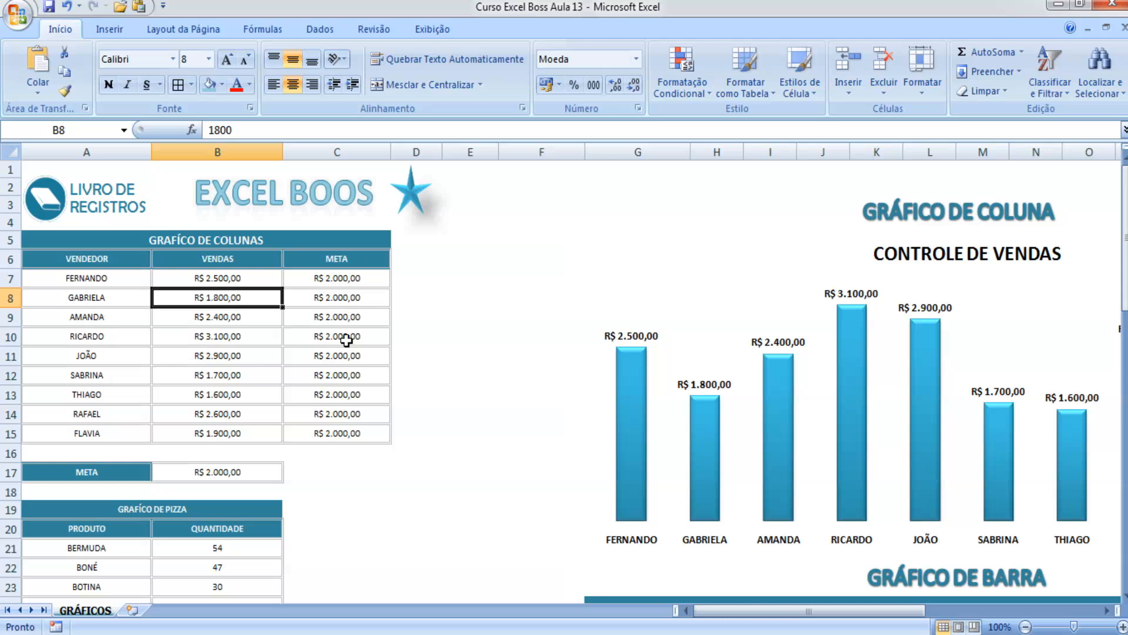
left_click_drag(111, 267, 277, 435)
left_click(195, 348)
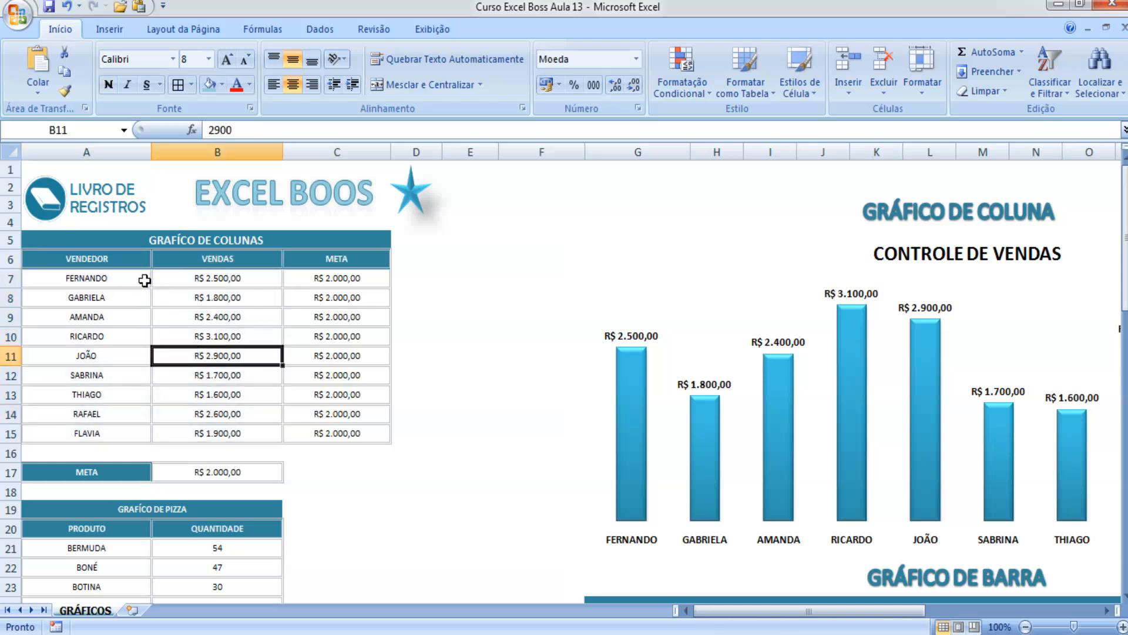
left_click_drag(144, 278, 170, 282)
left_click(172, 320)
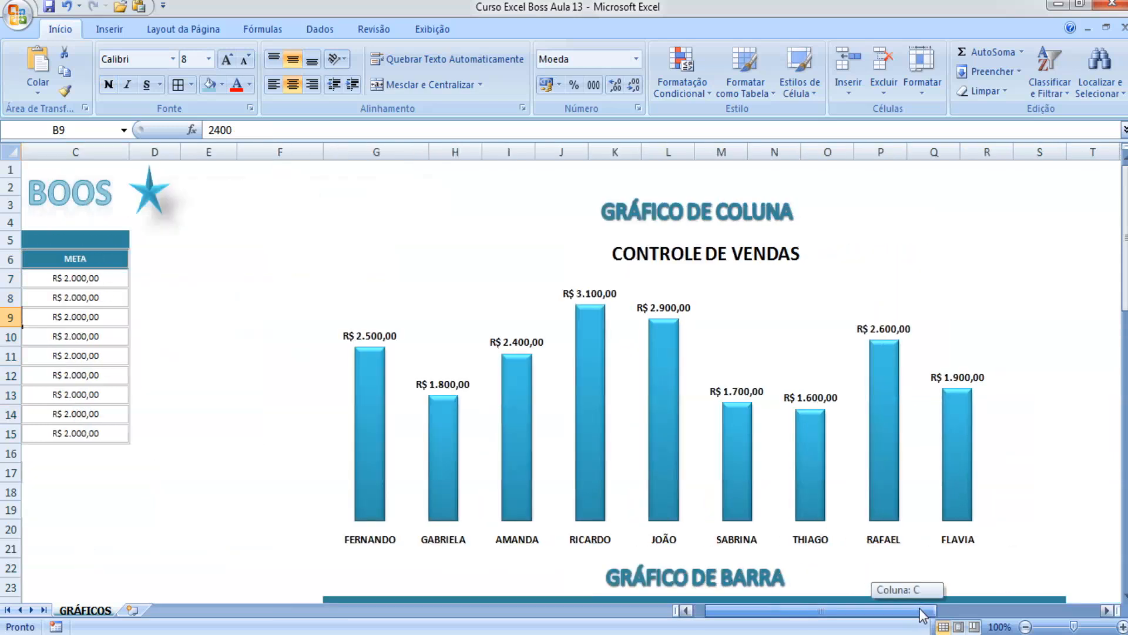
Examine the CONTROLE DE VENDAS column chart, the empty GRÁFICO DE BARRA area and the bar chart's source table.
left_click_drag(908, 608, 939, 611)
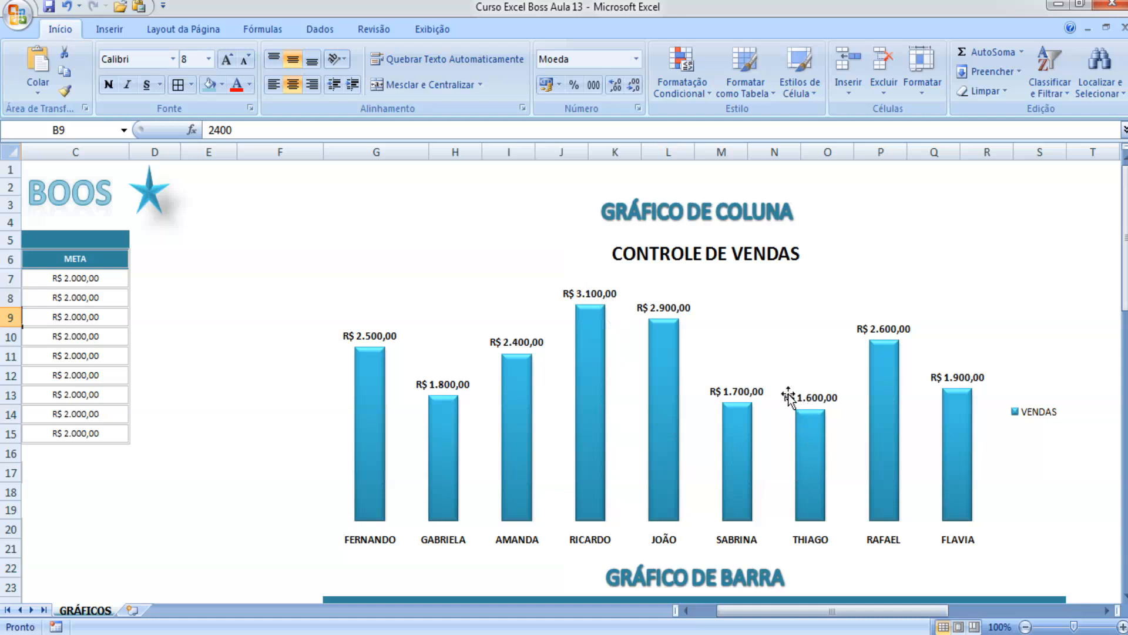
scroll(416, 342, "down", 2)
scroll(416, 342, "up", 2)
scroll(307, 410, "down", 5)
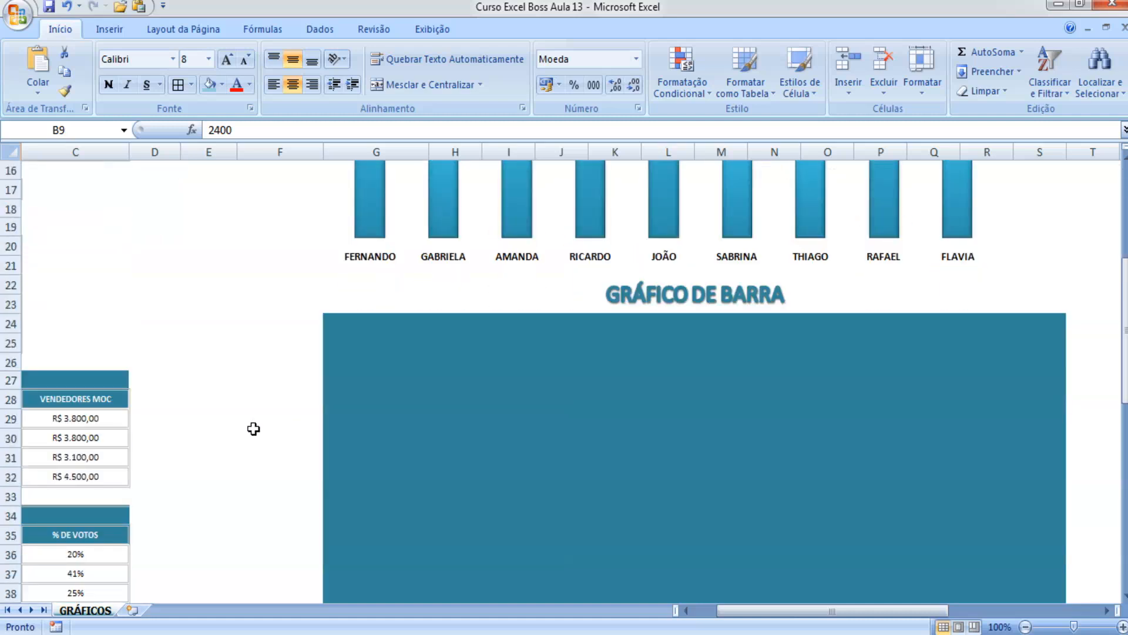
left_click_drag(253, 430, 76, 421)
scroll(529, 417, "down", 1)
left_click_drag(305, 477, 41, 462)
left_click(625, 408)
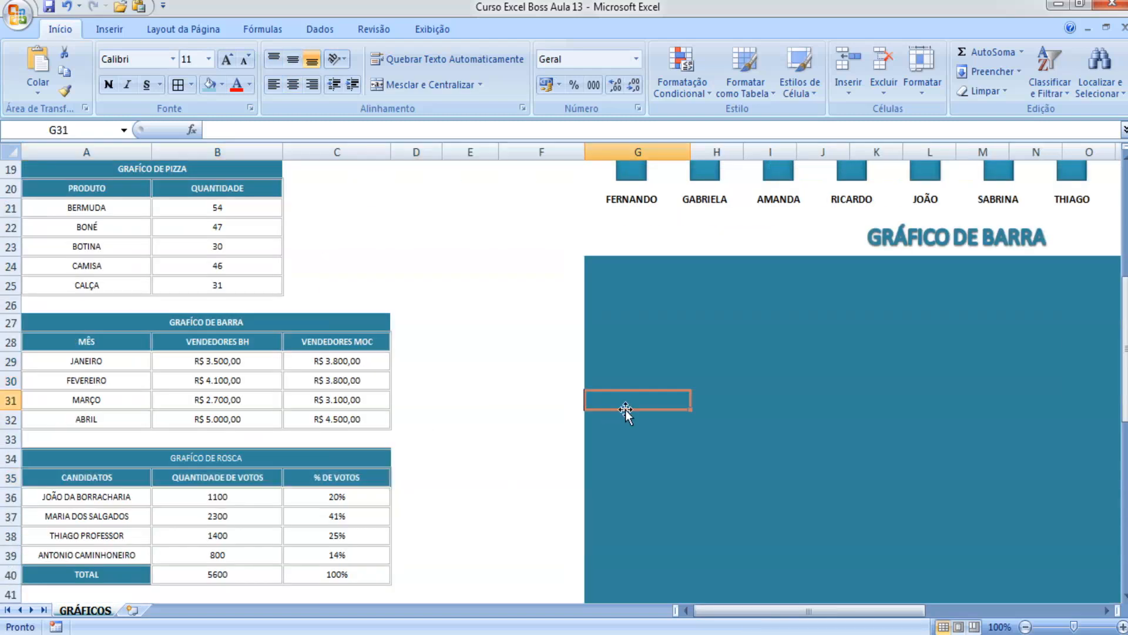
left_click_drag(512, 381, 612, 383)
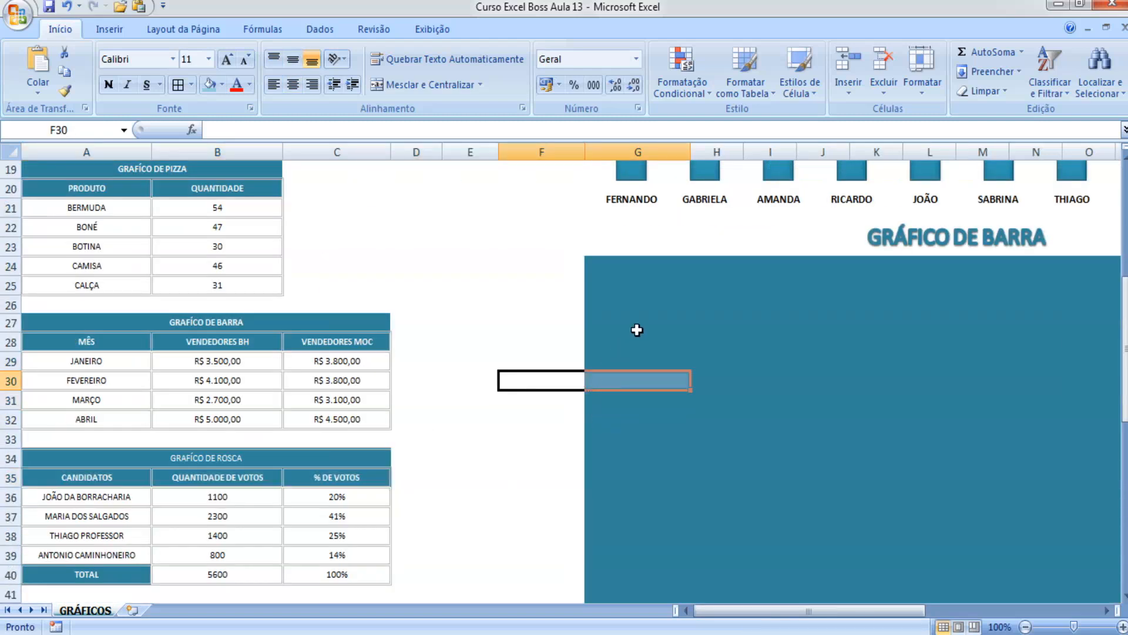
left_click(637, 328)
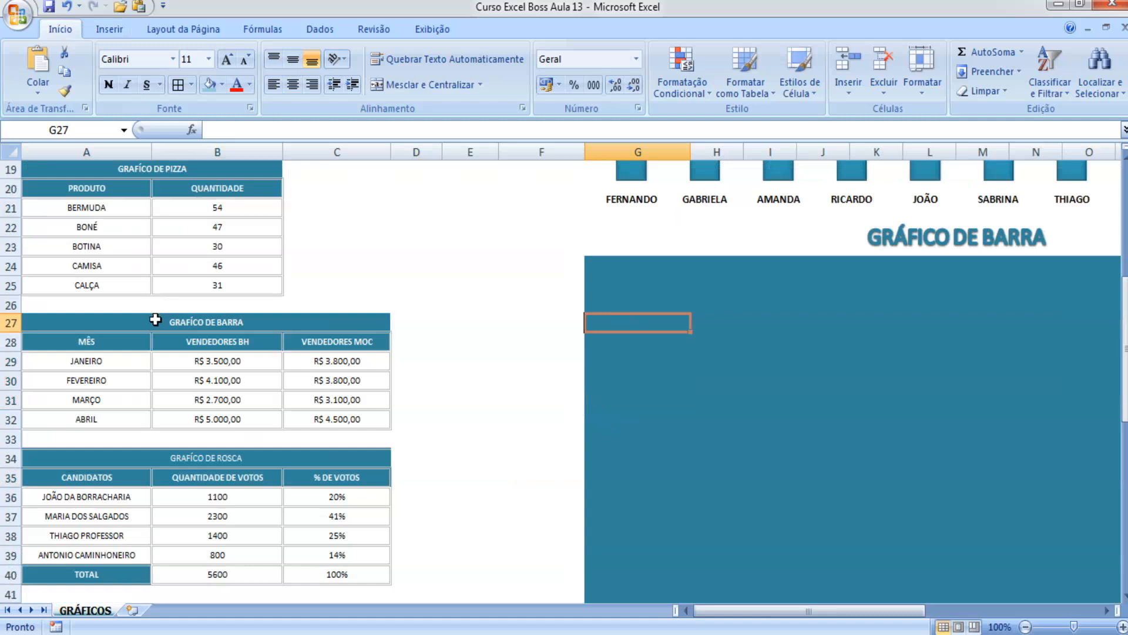
left_click_drag(155, 319, 153, 409)
left_click(181, 382)
left_click_drag(123, 343, 315, 411)
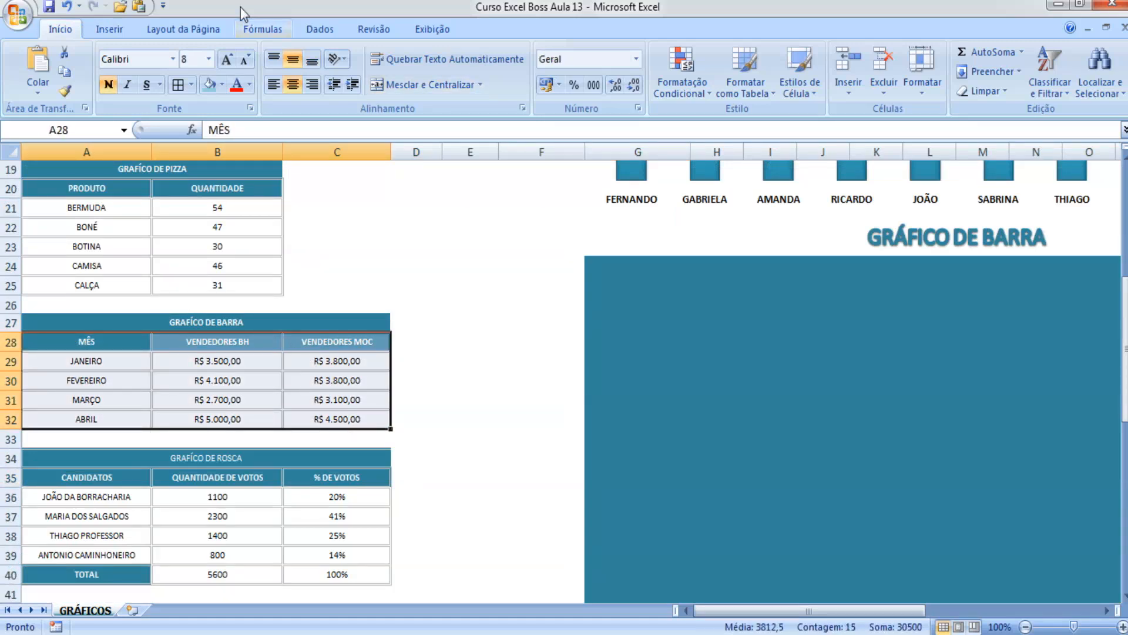
left_click(125, 32)
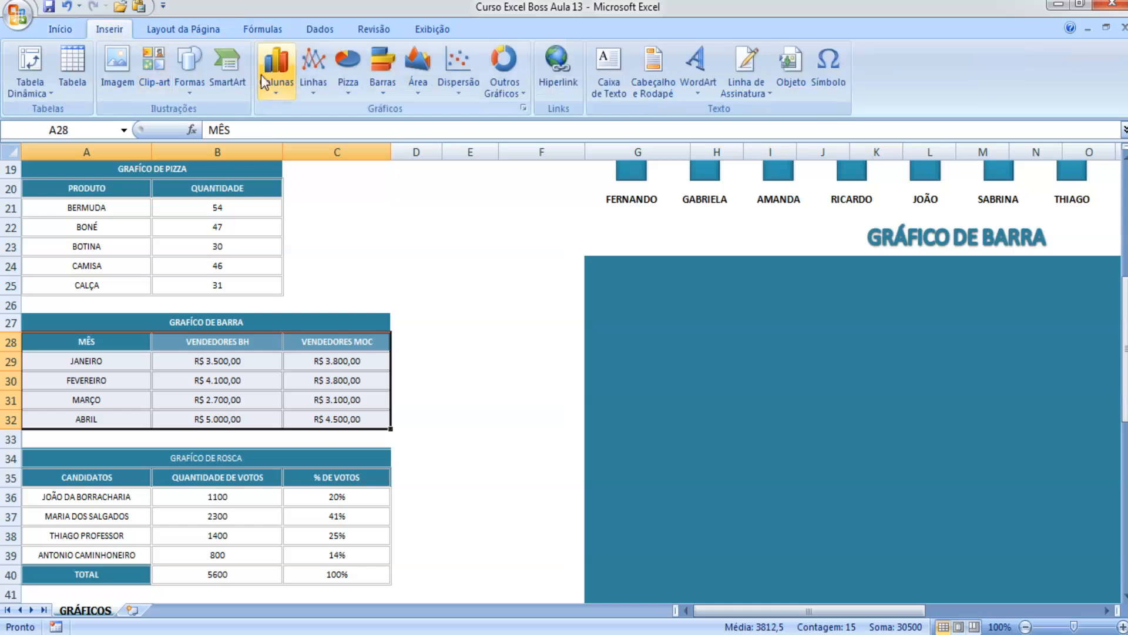
left_click(470, 345)
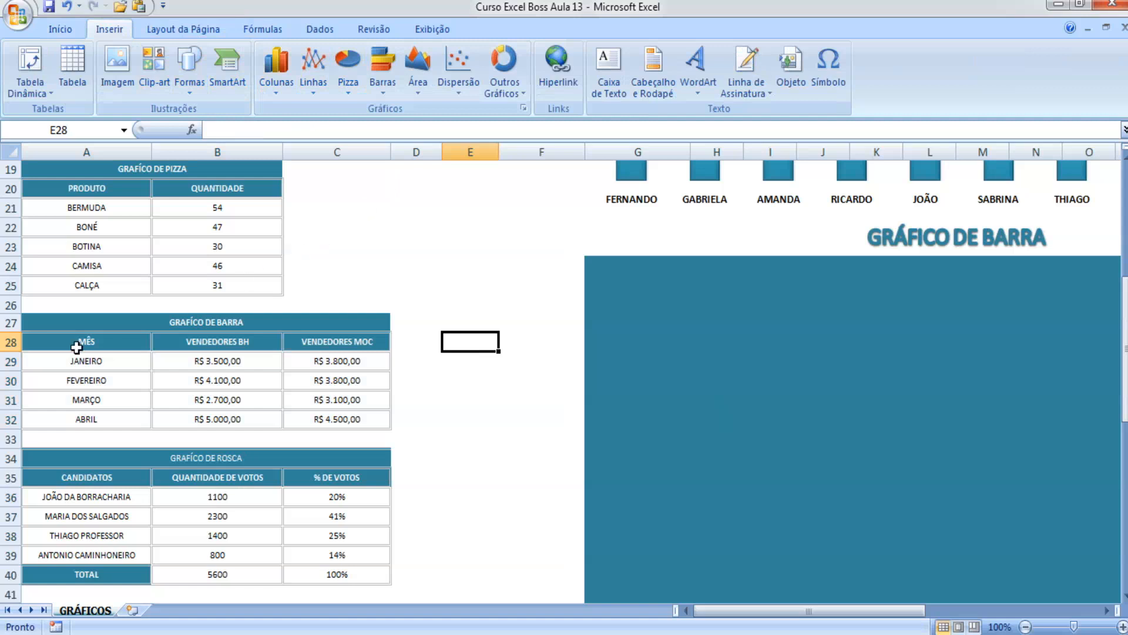
left_click_drag(77, 346, 288, 419)
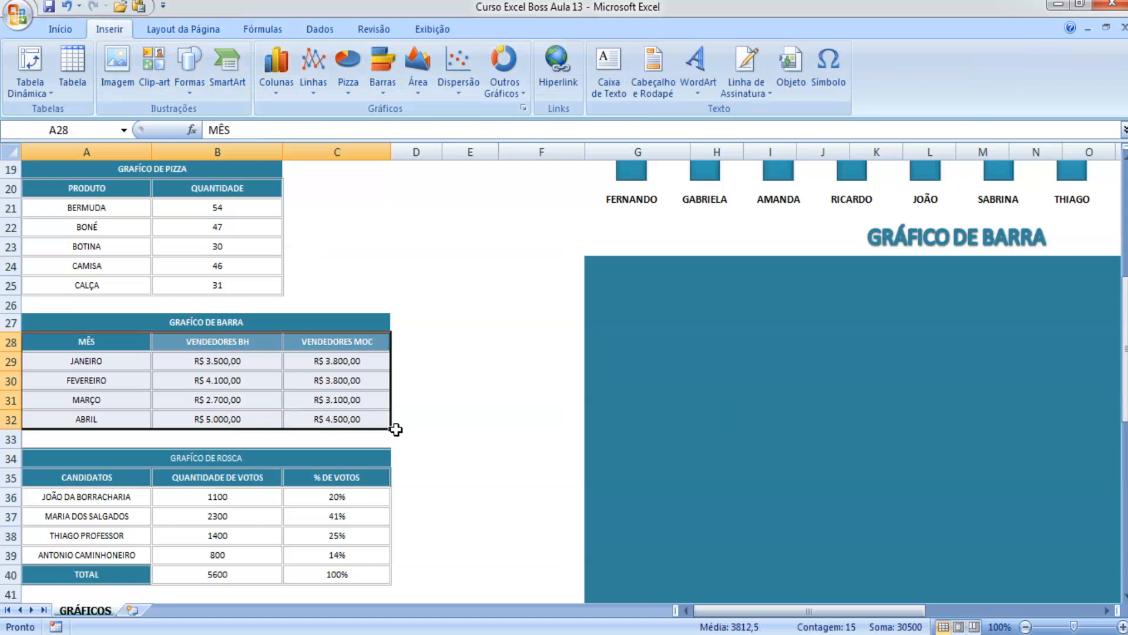
left_click(410, 402)
scroll(419, 373, "up", 4)
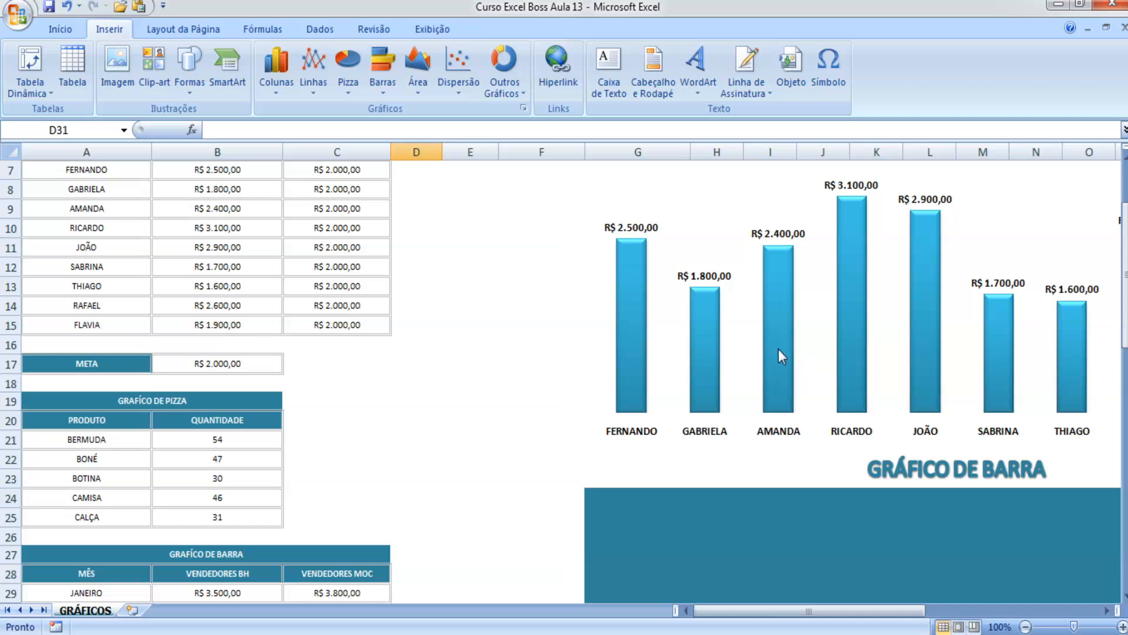
scroll(799, 349, "up", 2)
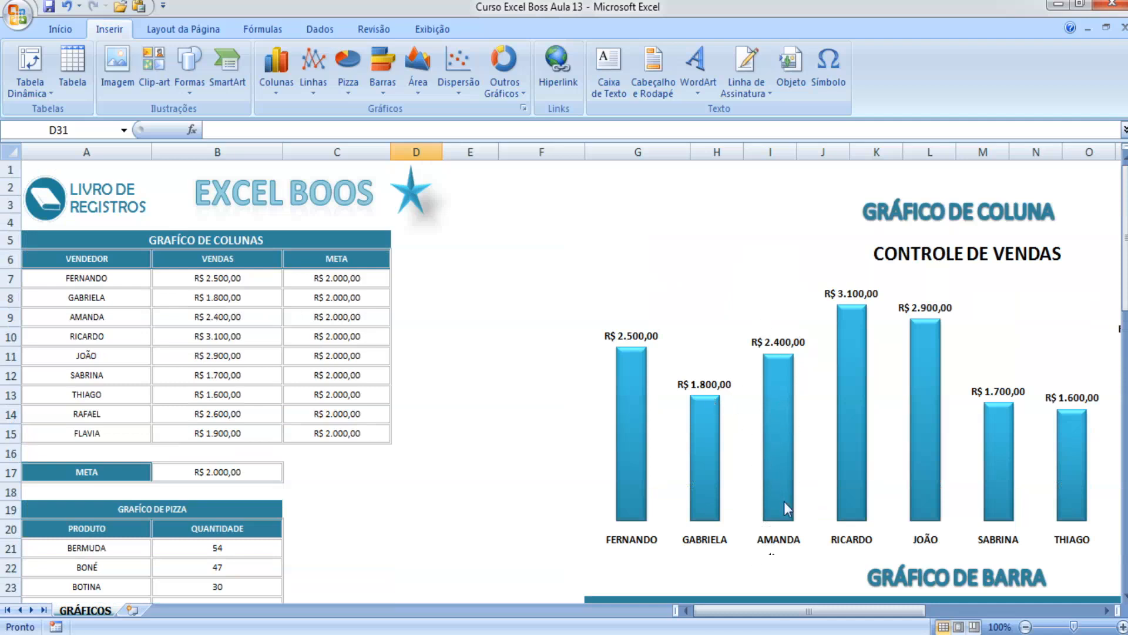
scroll(659, 586, "down", 4)
scroll(722, 430, "up", 2)
scroll(722, 429, "up", 2)
scroll(612, 404, "down", 4)
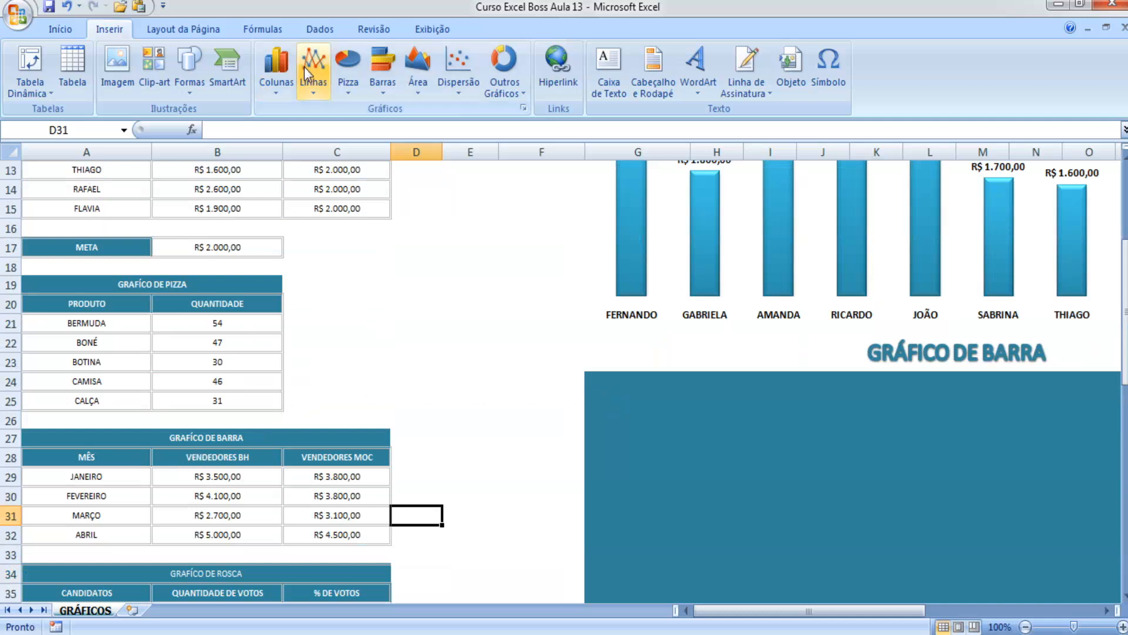
left_click(382, 88)
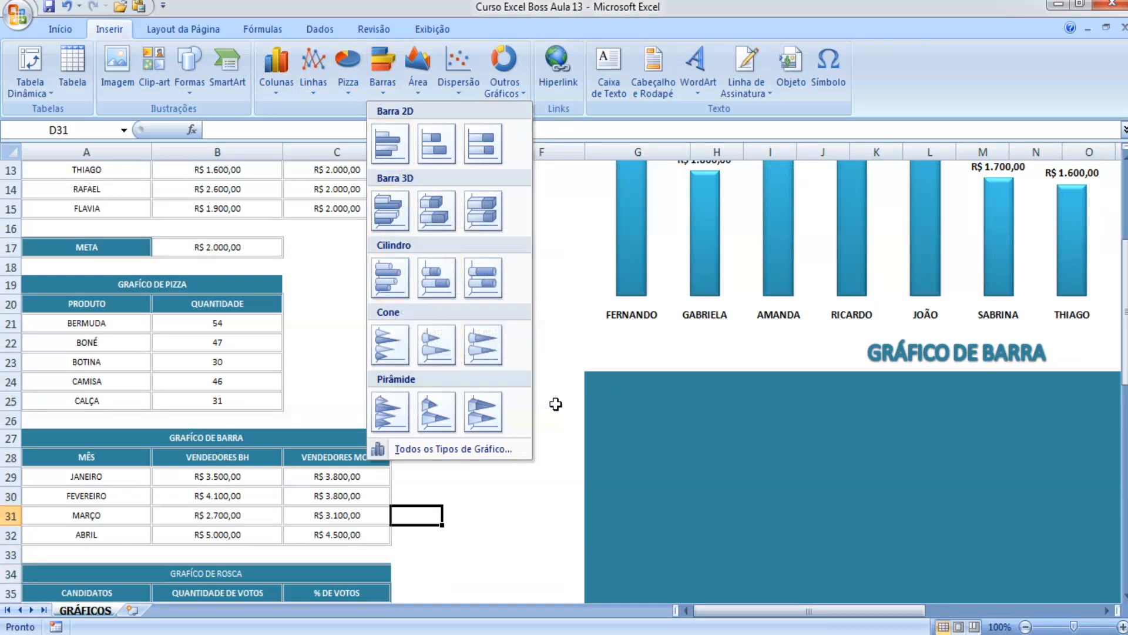
left_click(419, 461)
Insert a stacked horizontal cylinder bar chart from the GRAFÍCO DE BARRA data in A28:C32, including the headers.
left_click_drag(380, 464, 88, 552)
left_click(97, 493)
left_click(97, 459)
left_click_drag(98, 460, 316, 529)
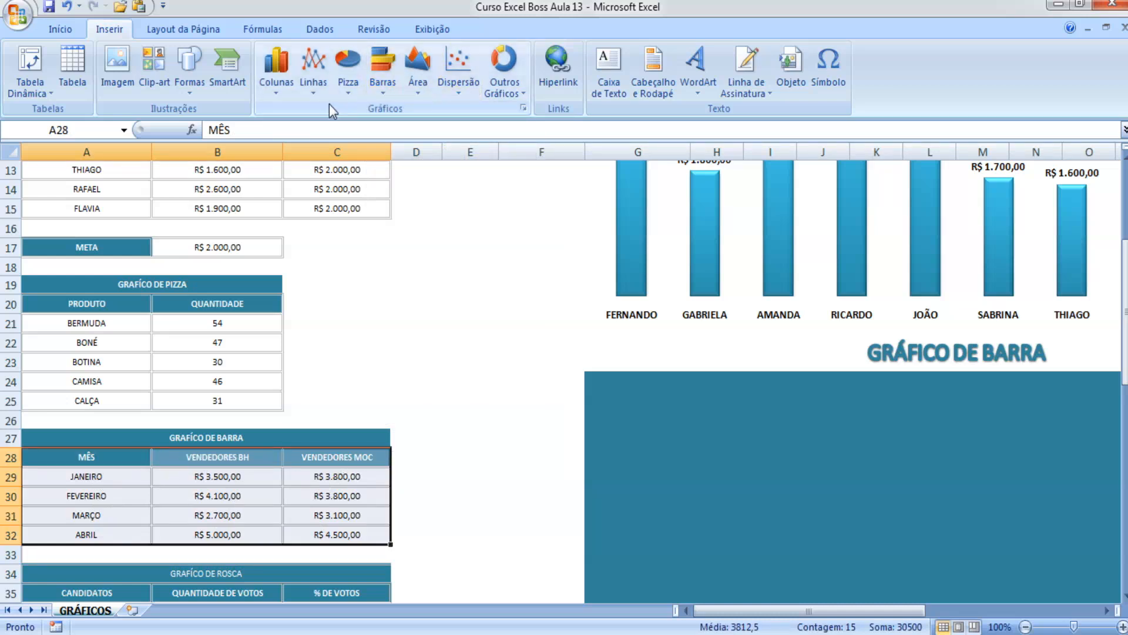
left_click(383, 83)
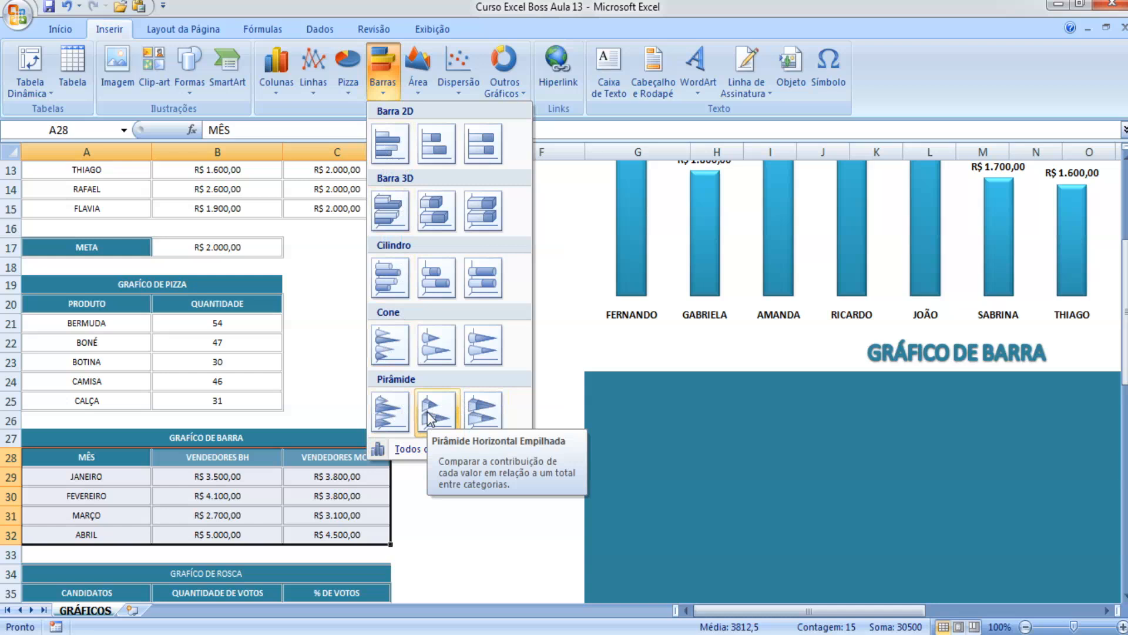
left_click(445, 292)
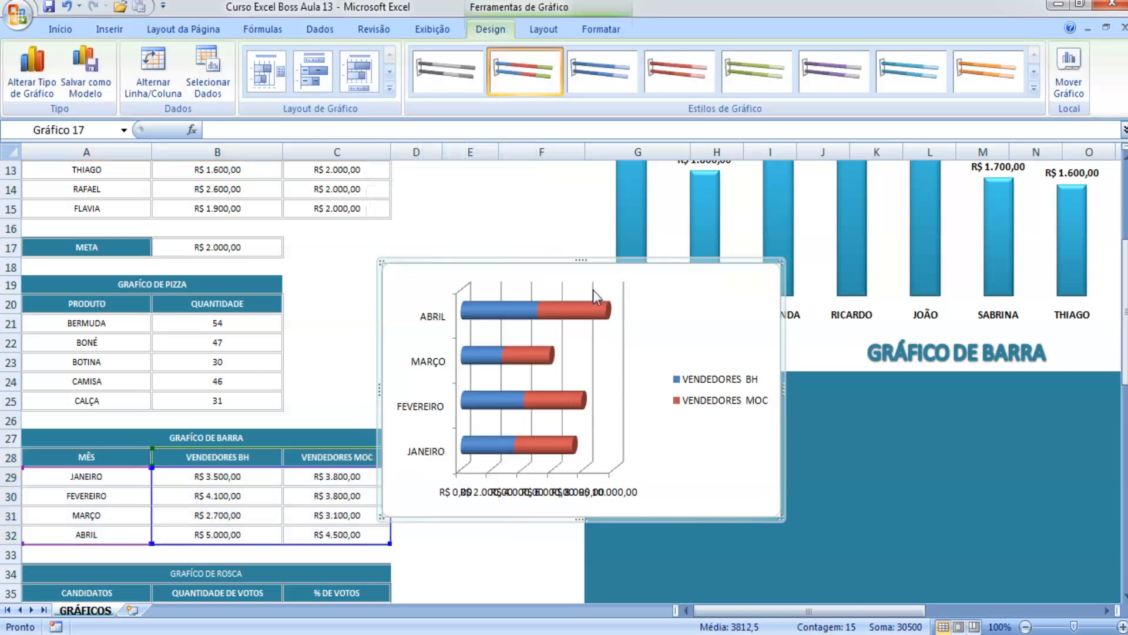
Move the new bar chart into the middle of the teal area below the GRÁFICO DE BARRA heading.
left_click_drag(623, 262, 887, 396)
scroll(794, 555, "down", 2)
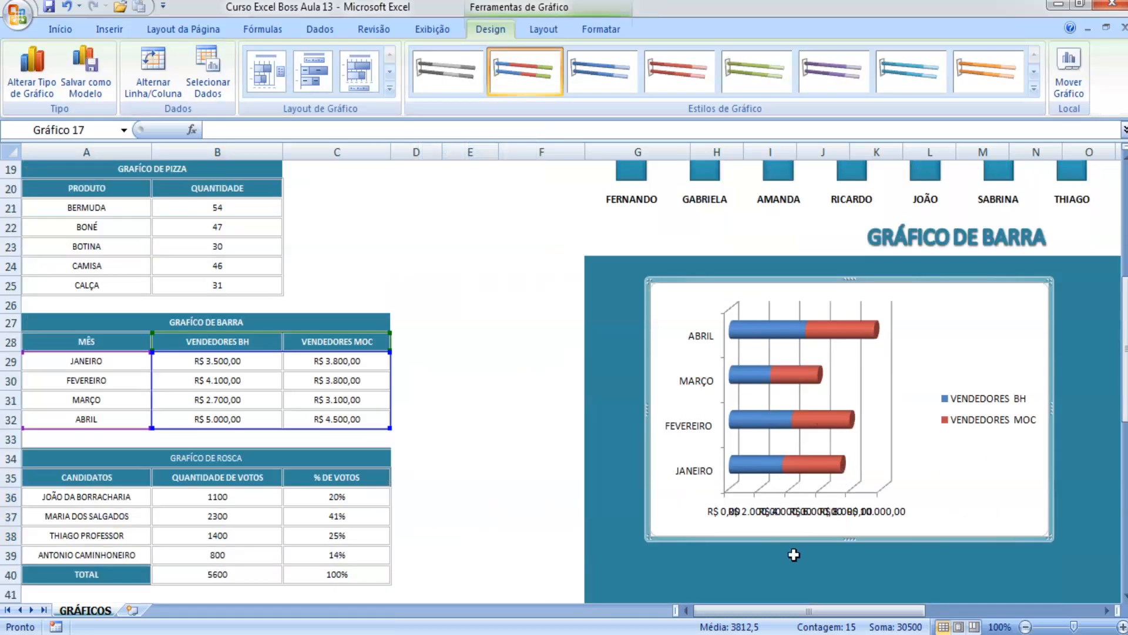
left_click_drag(808, 611, 832, 611)
scroll(690, 471, "down", 1)
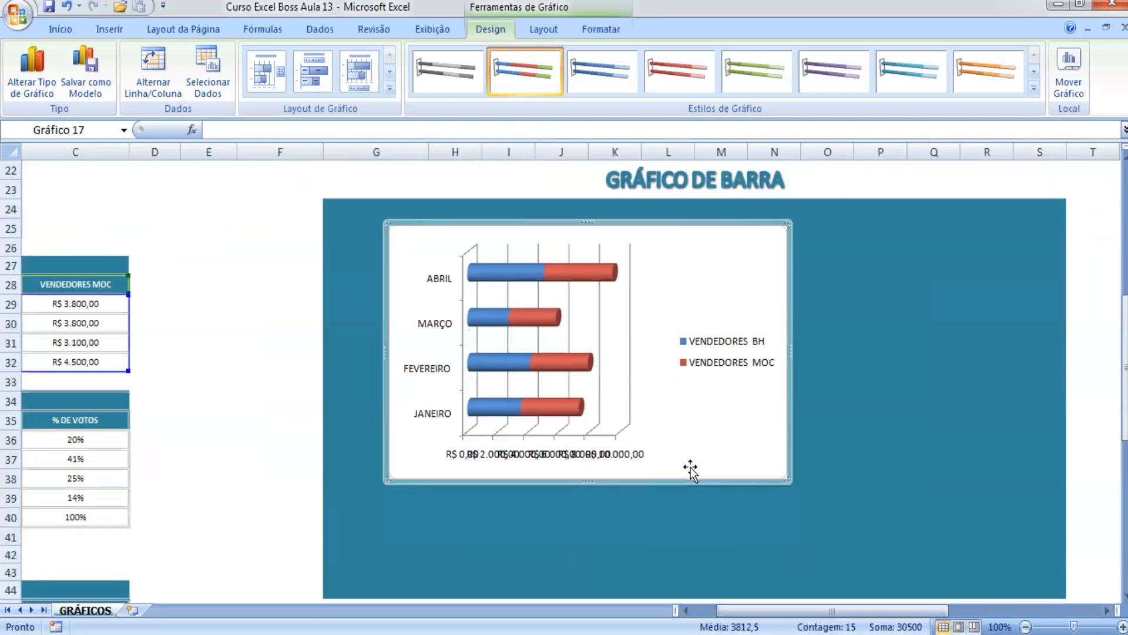
left_click_drag(697, 468, 806, 491)
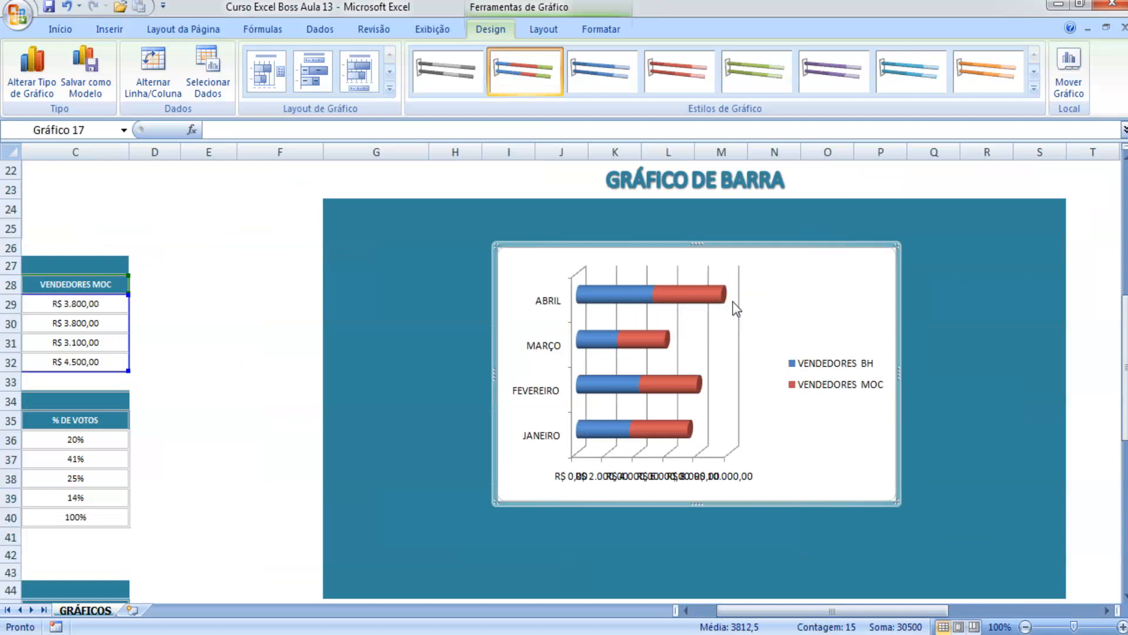
Select the bar chart's horizontal value axis and examine its labels.
left_click(732, 351)
left_click(634, 478)
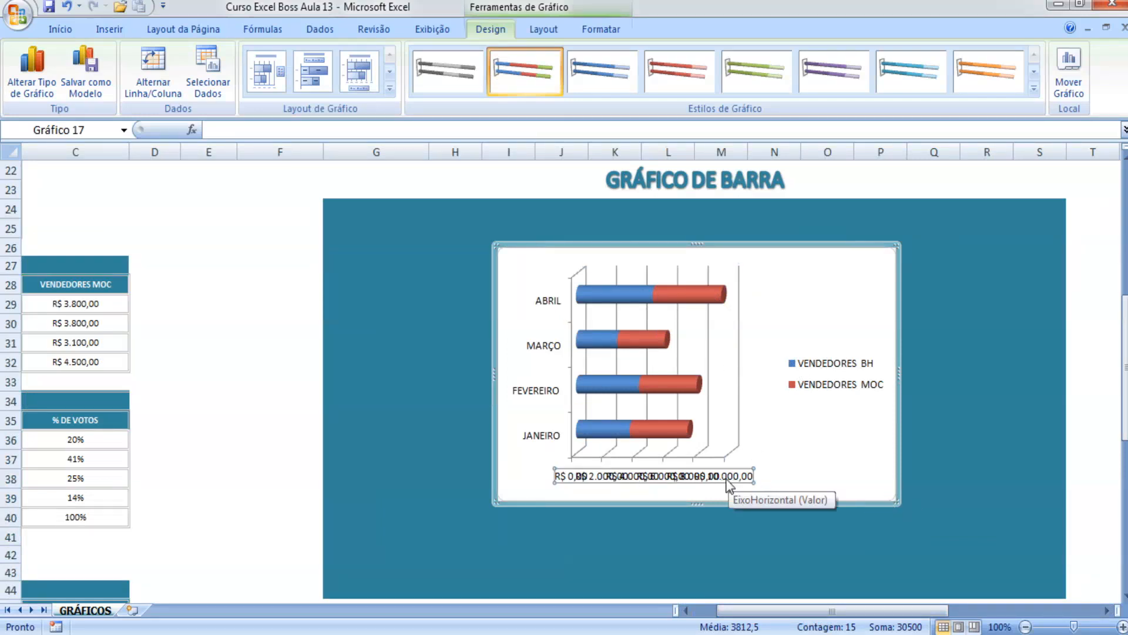
scroll(634, 482, "up", 2)
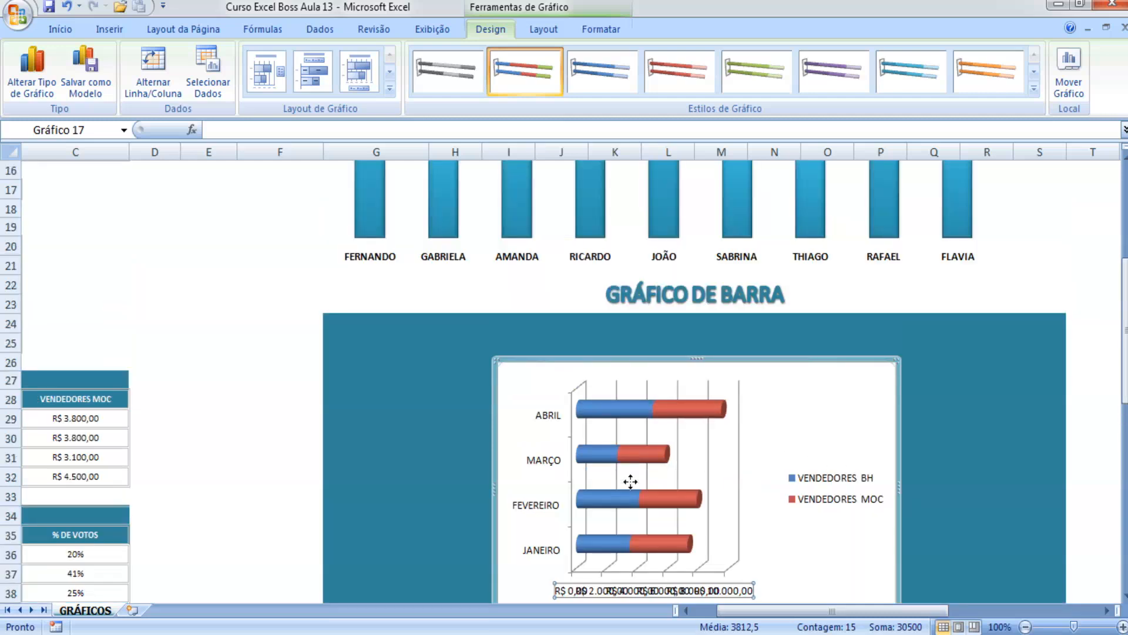
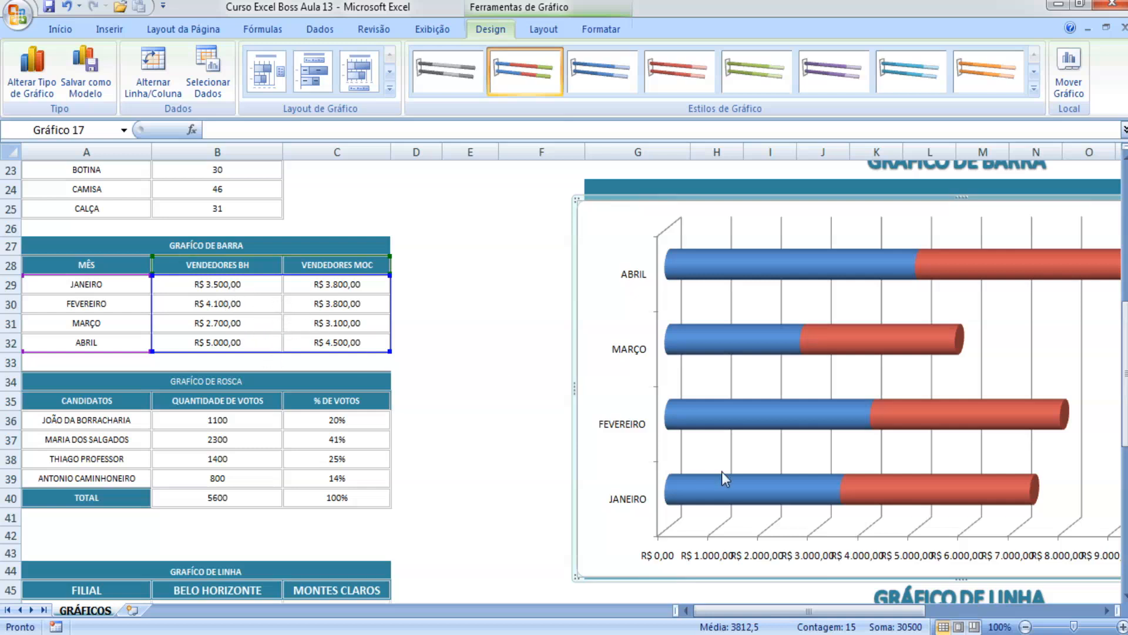
Fix the maximum of the bar chart's horizontal value axis at 7000.
left_click_drag(809, 610, 855, 604)
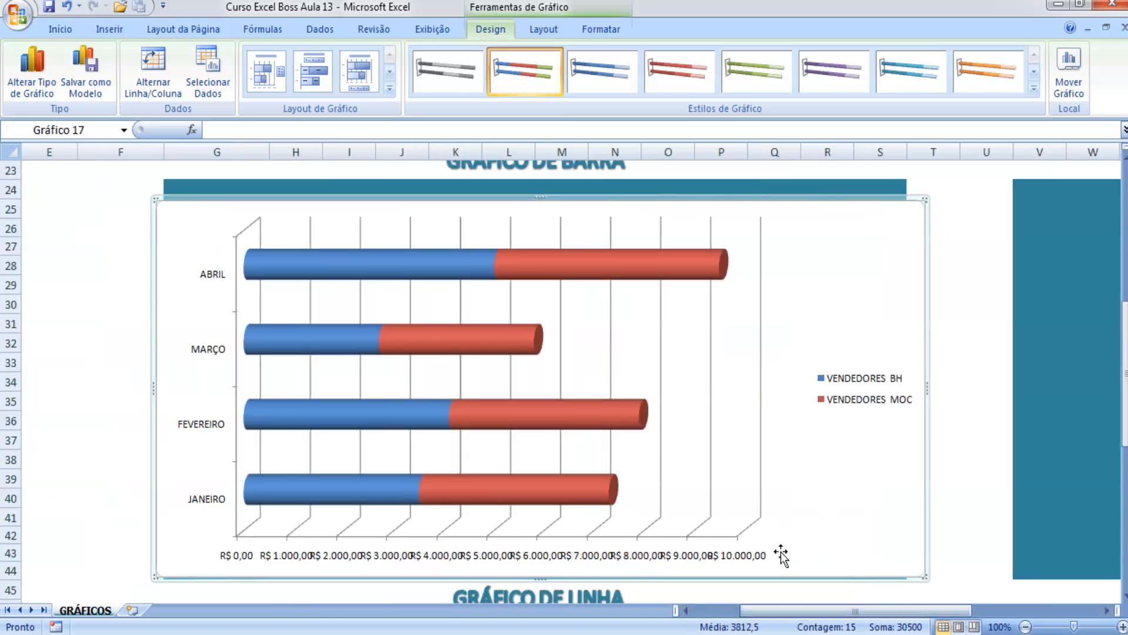
left_click(727, 556)
right_click(697, 558)
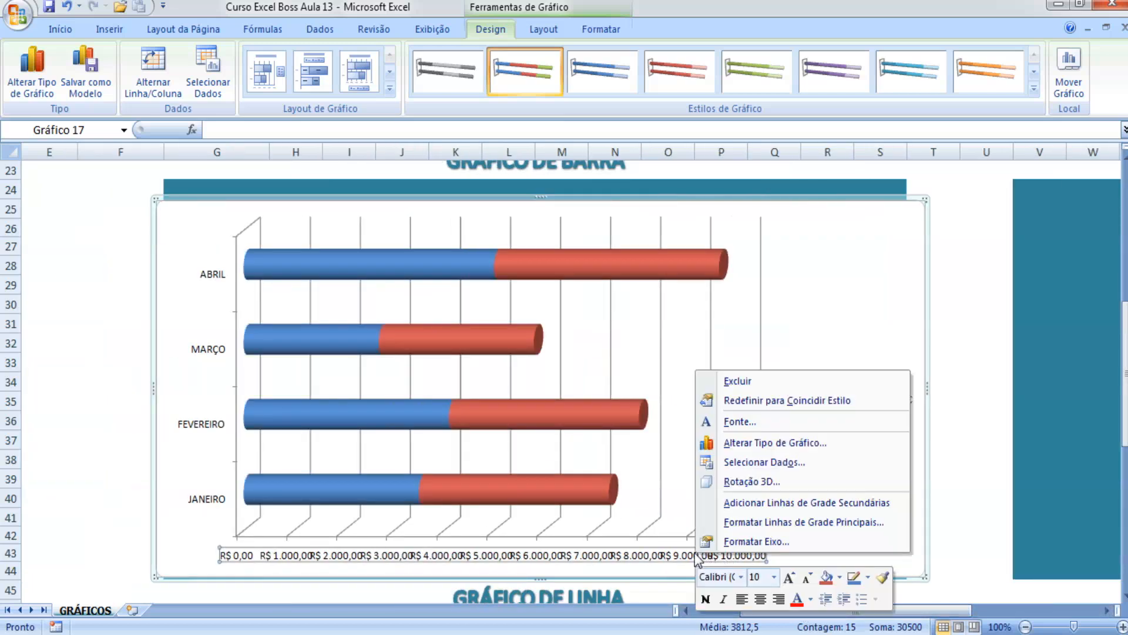
left_click(694, 554)
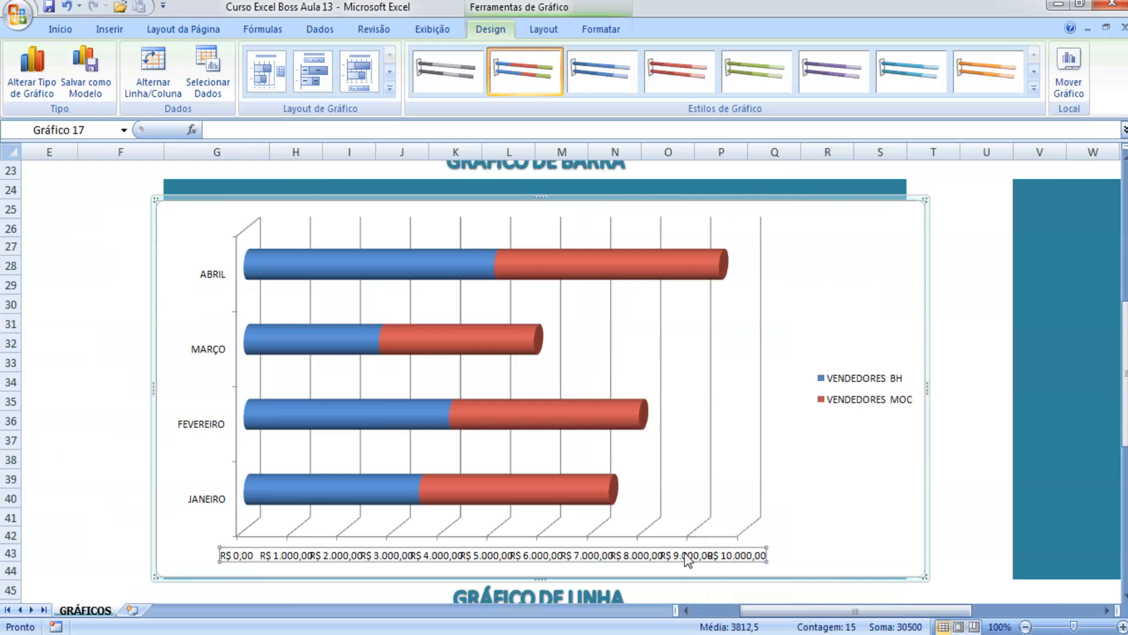
right_click(684, 555)
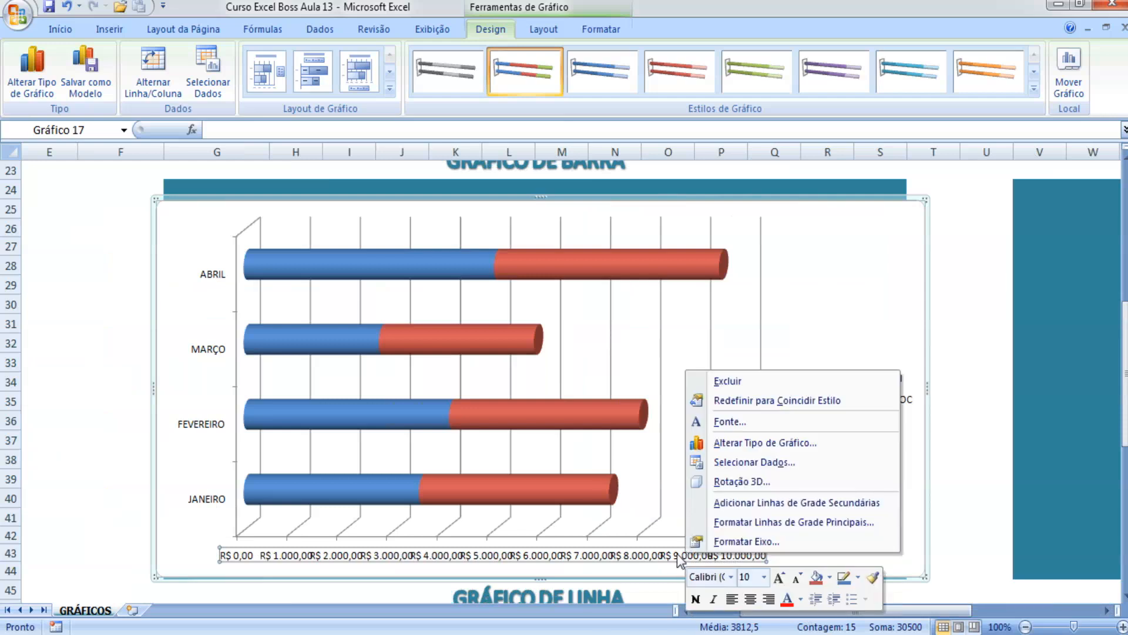
left_click(724, 548)
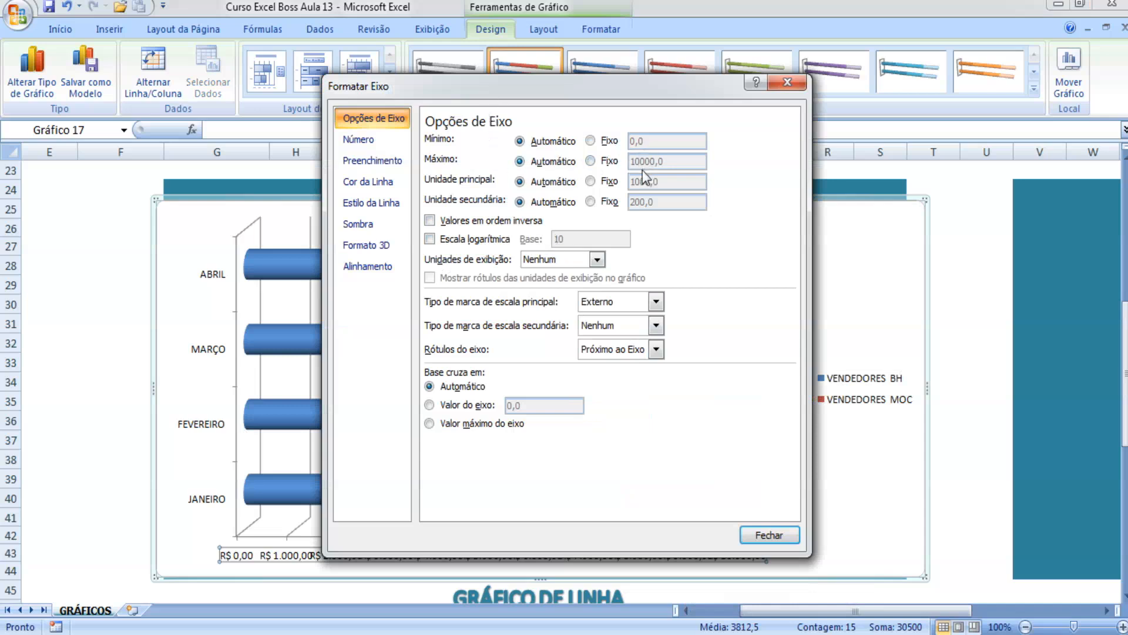
left_click(590, 161)
left_click(607, 162)
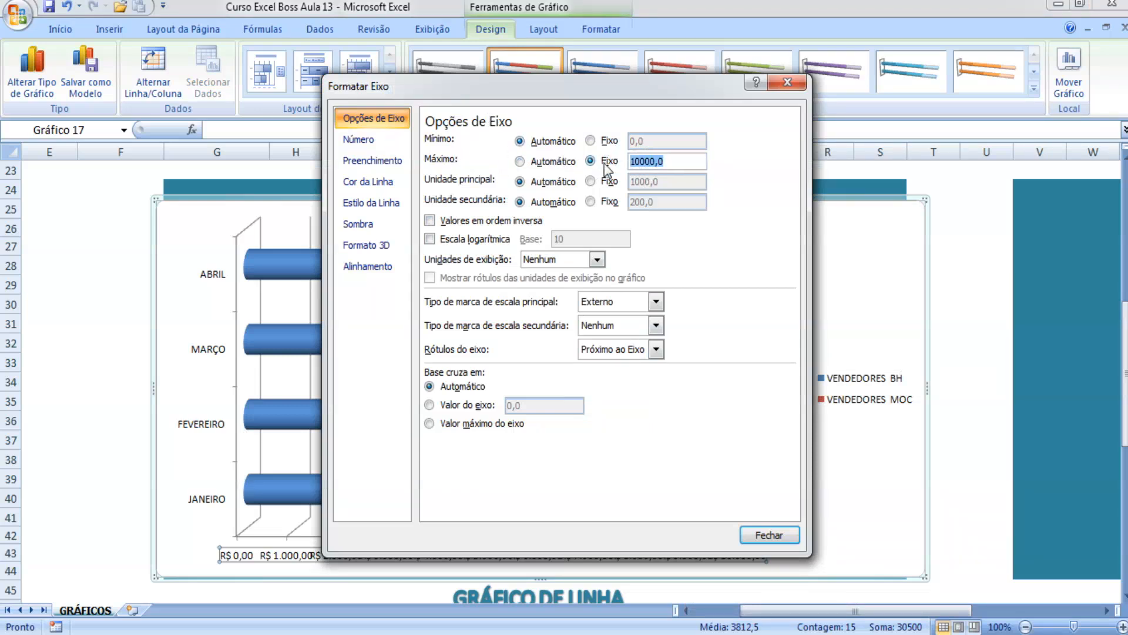
type("7000")
left_click(770, 534)
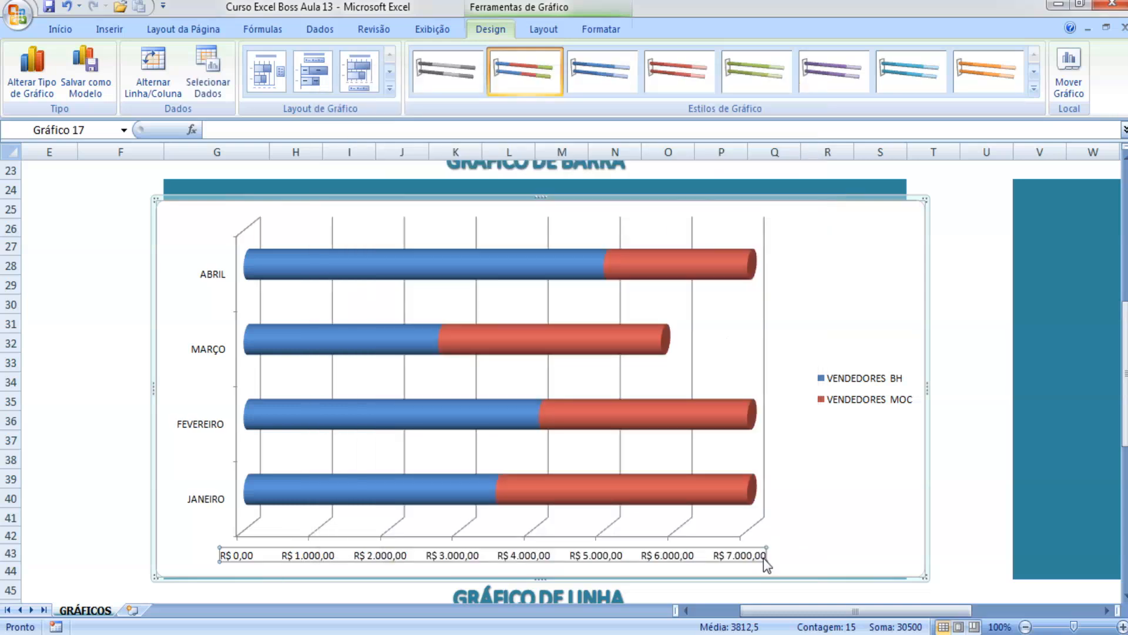
left_click(887, 517)
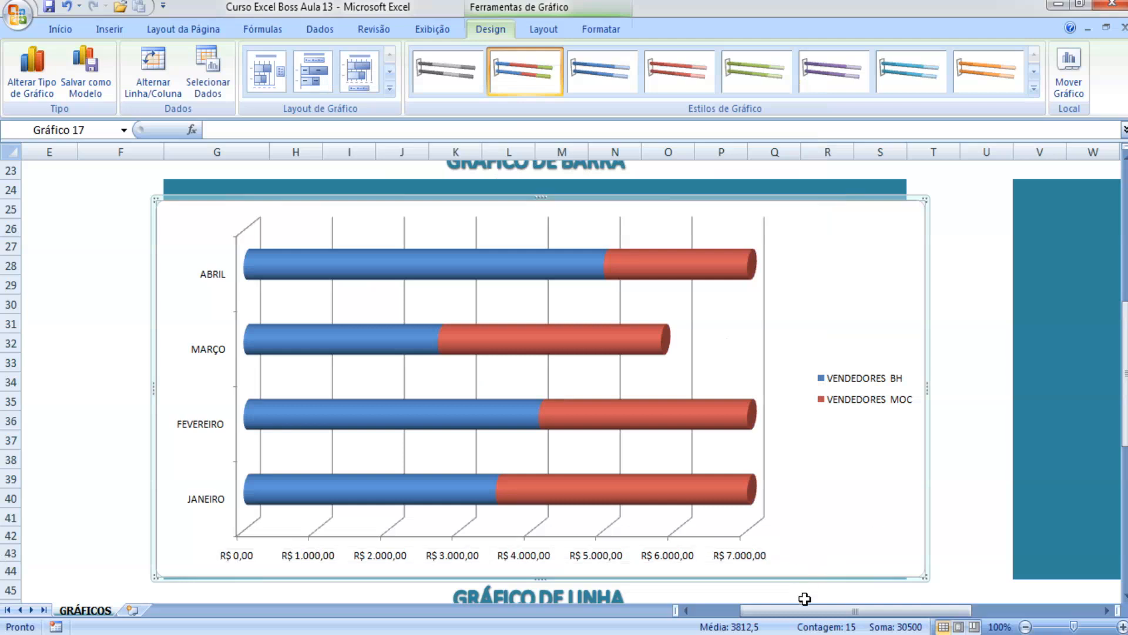
Add data labels to both the VENDEDORES BH and VENDEDORES MOC series of the bar chart.
left_click_drag(806, 611, 755, 611)
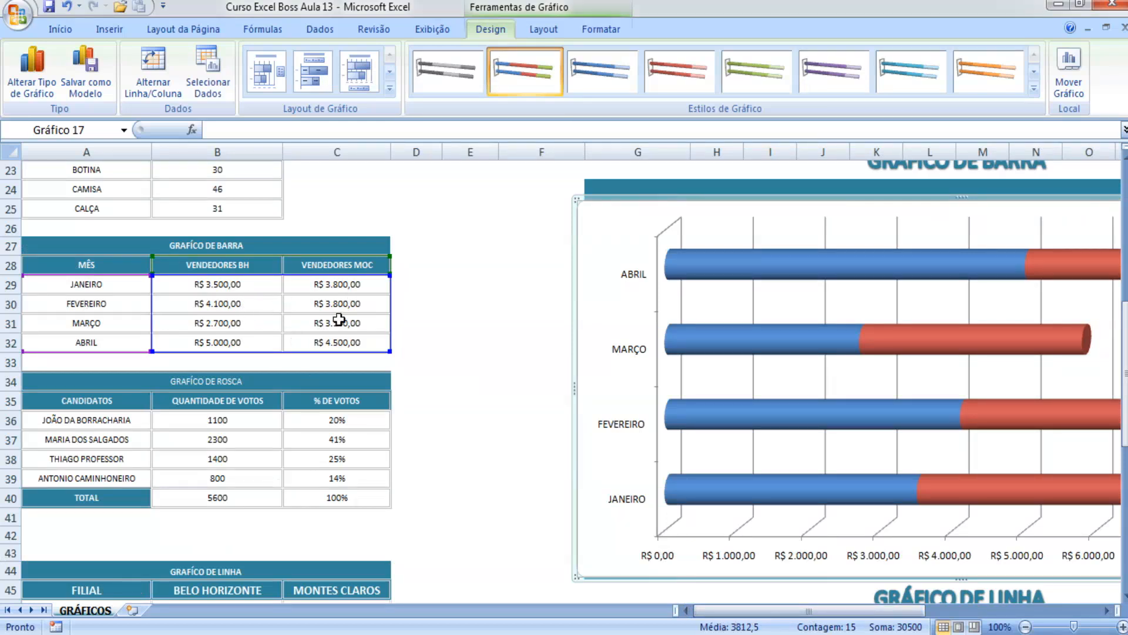
left_click_drag(861, 611, 886, 620)
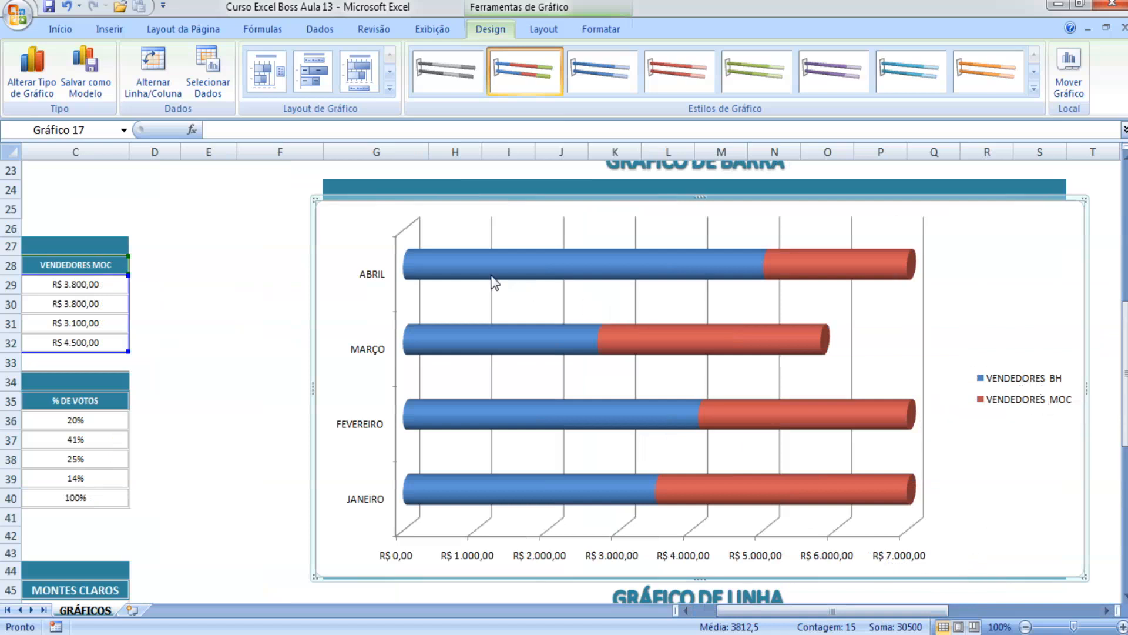
scroll(830, 548, "up", 1)
right_click(559, 532)
left_click(556, 546)
right_click(556, 546)
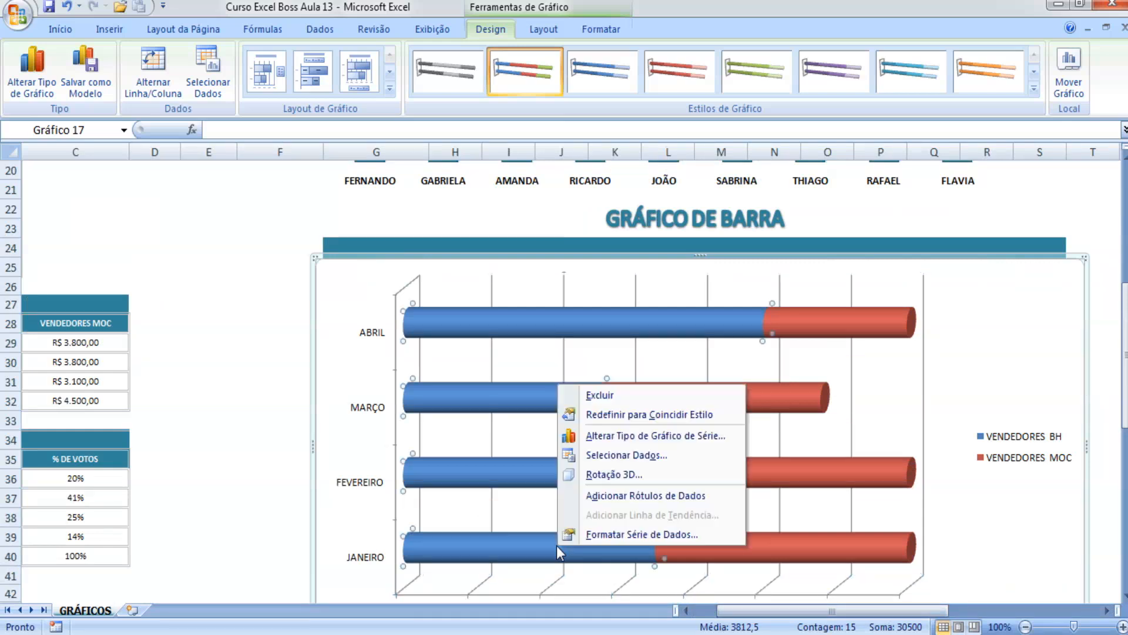
left_click(631, 497)
right_click(703, 543)
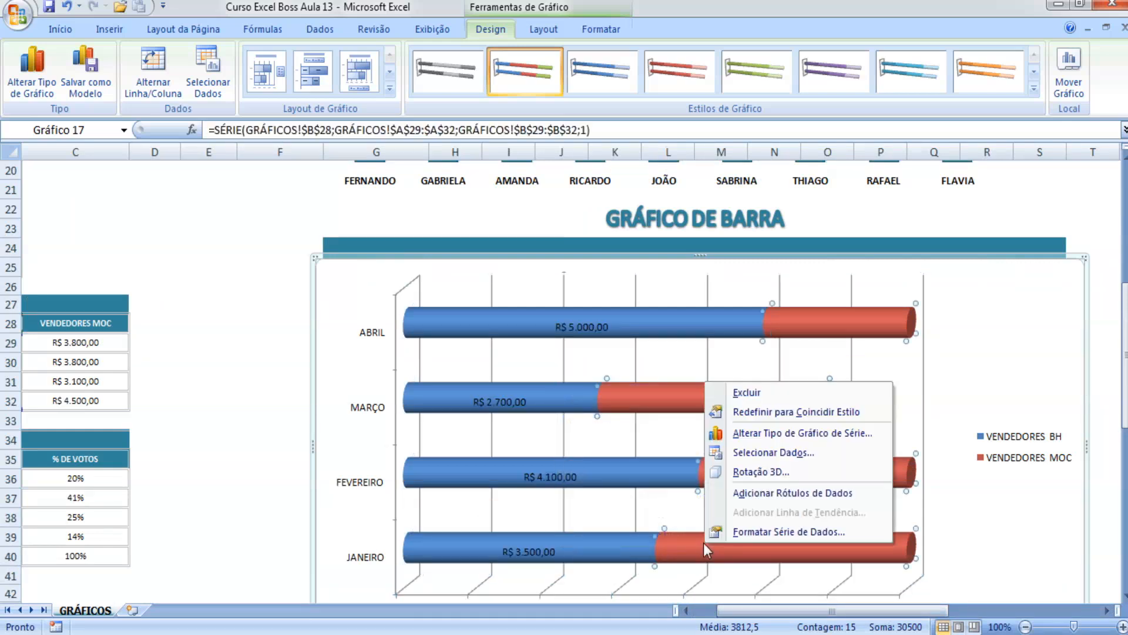
left_click(784, 493)
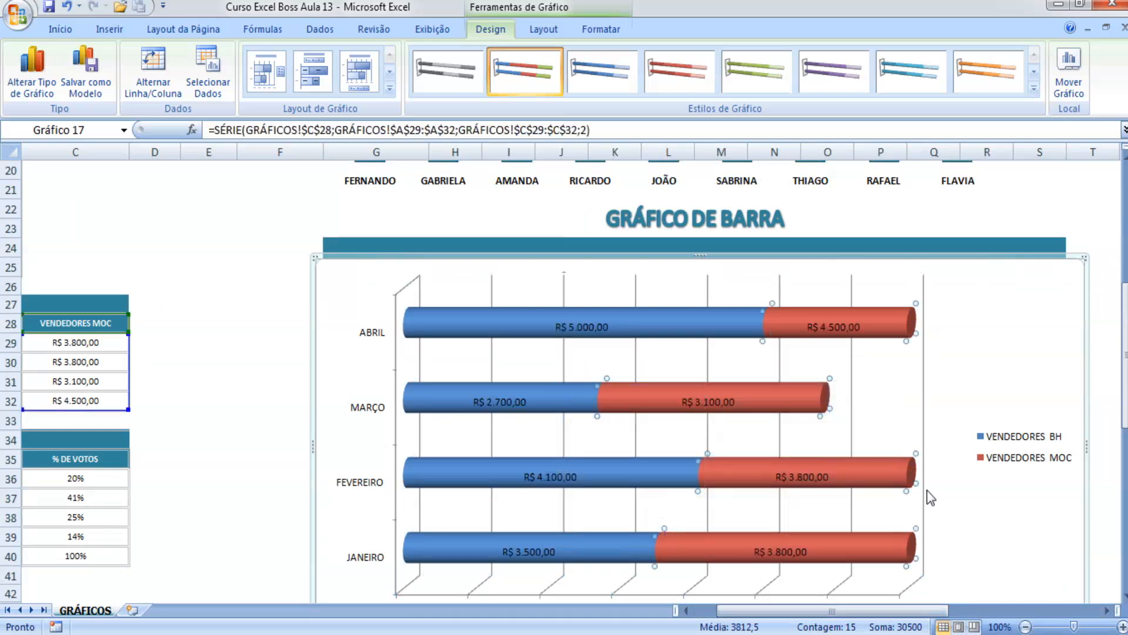
scroll(868, 524, "down", 1)
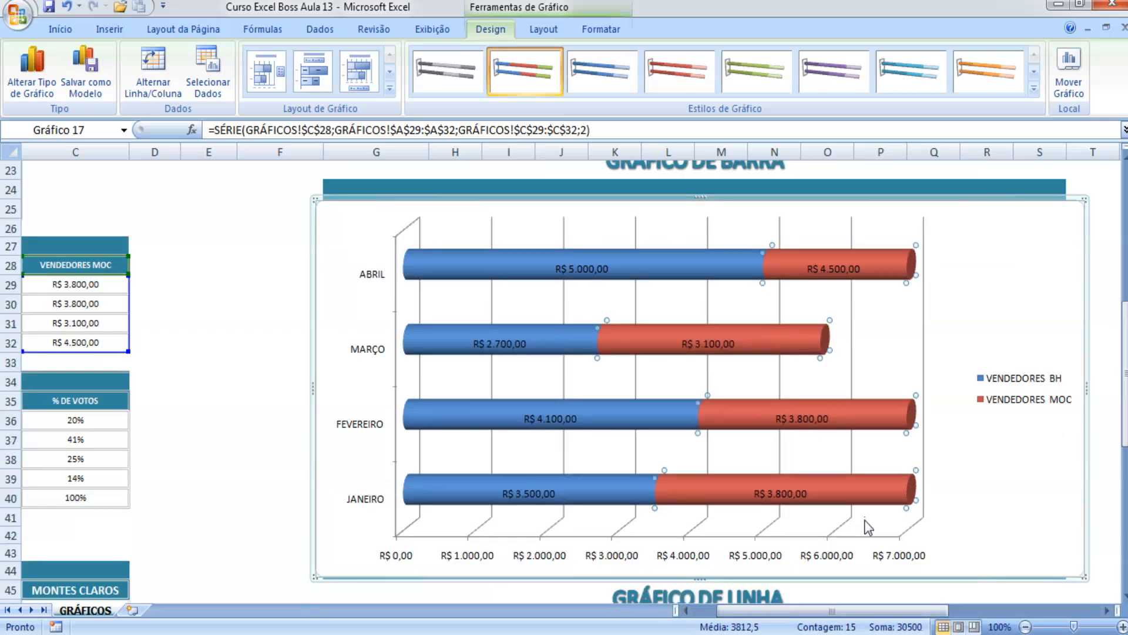
Change the bar chart's type from stacked to clustered horizontal cylinders.
left_click(413, 563)
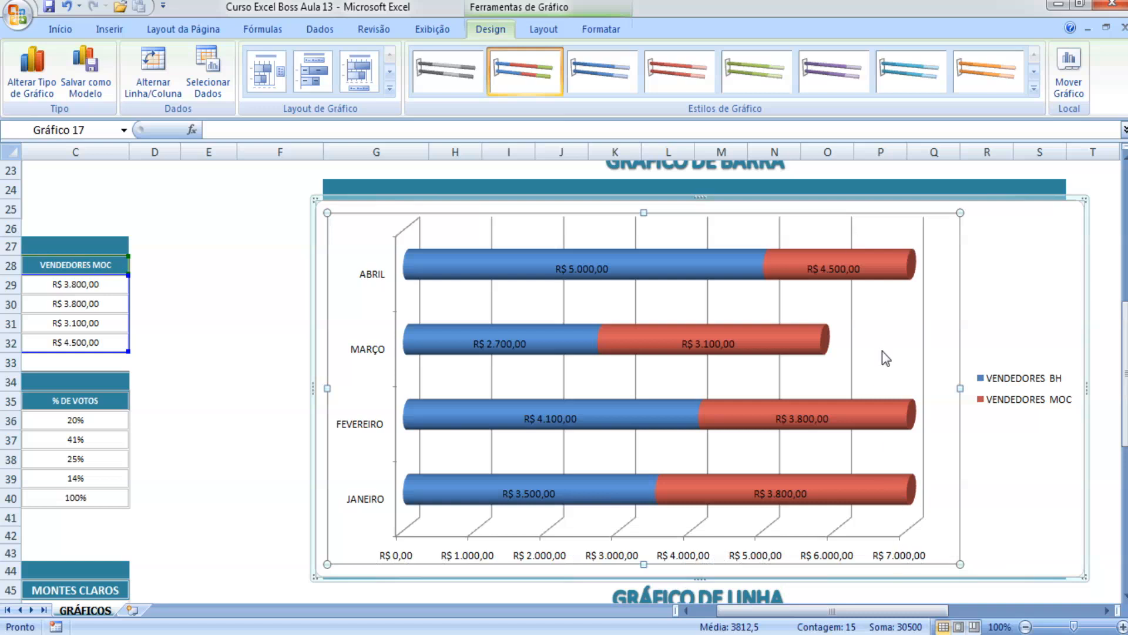
left_click(722, 498)
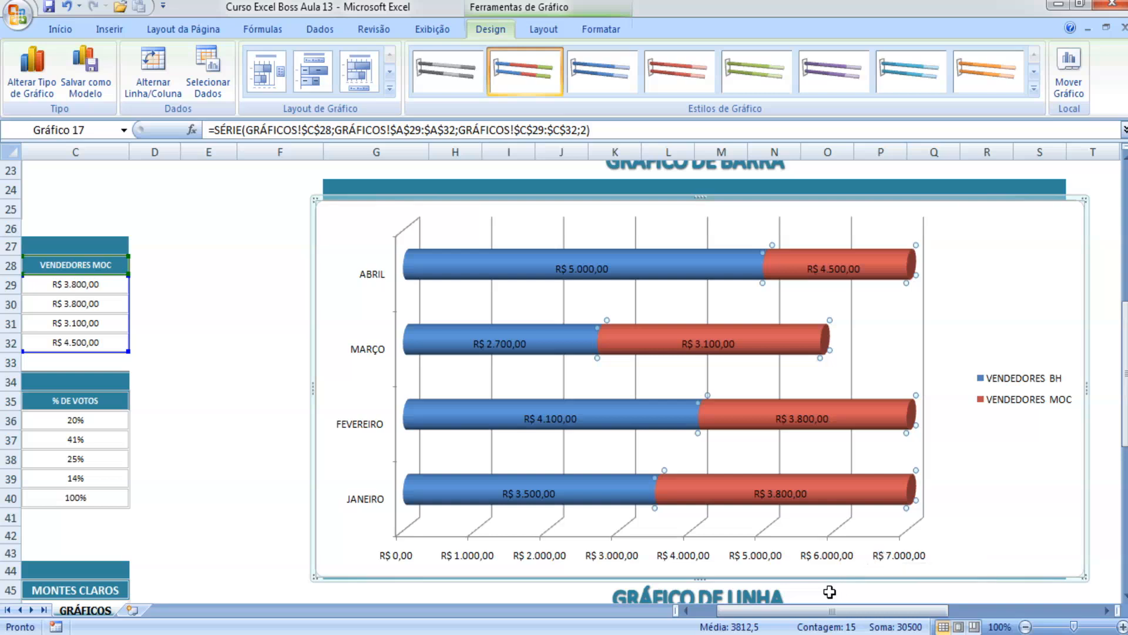
left_click_drag(814, 611, 788, 617)
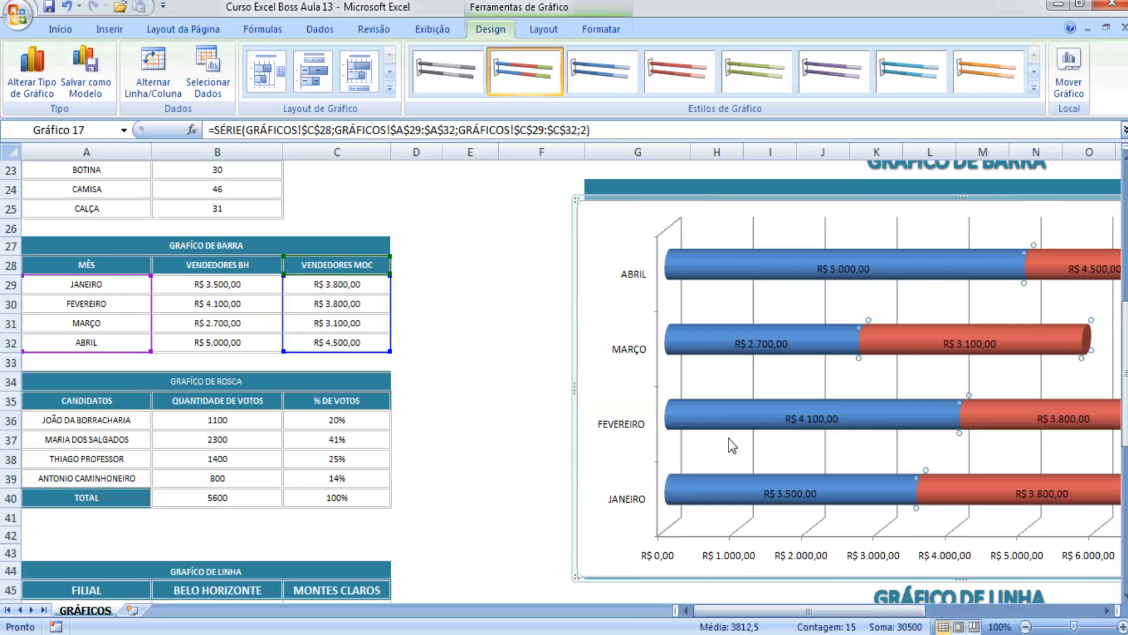
left_click_drag(797, 614, 806, 614)
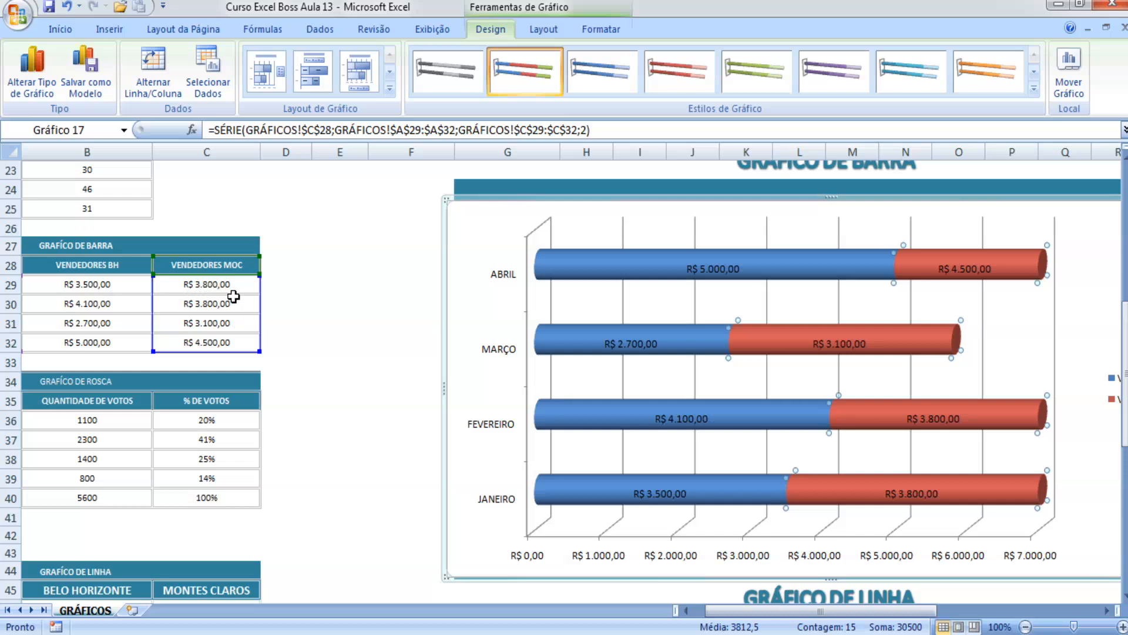
right_click(459, 244)
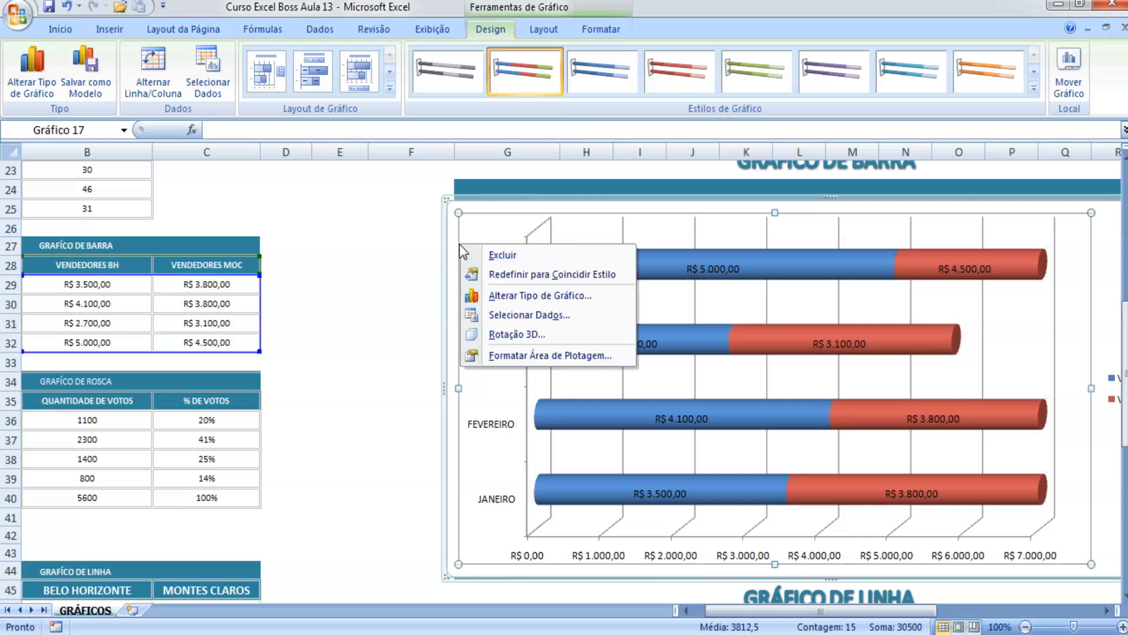
left_click(438, 240)
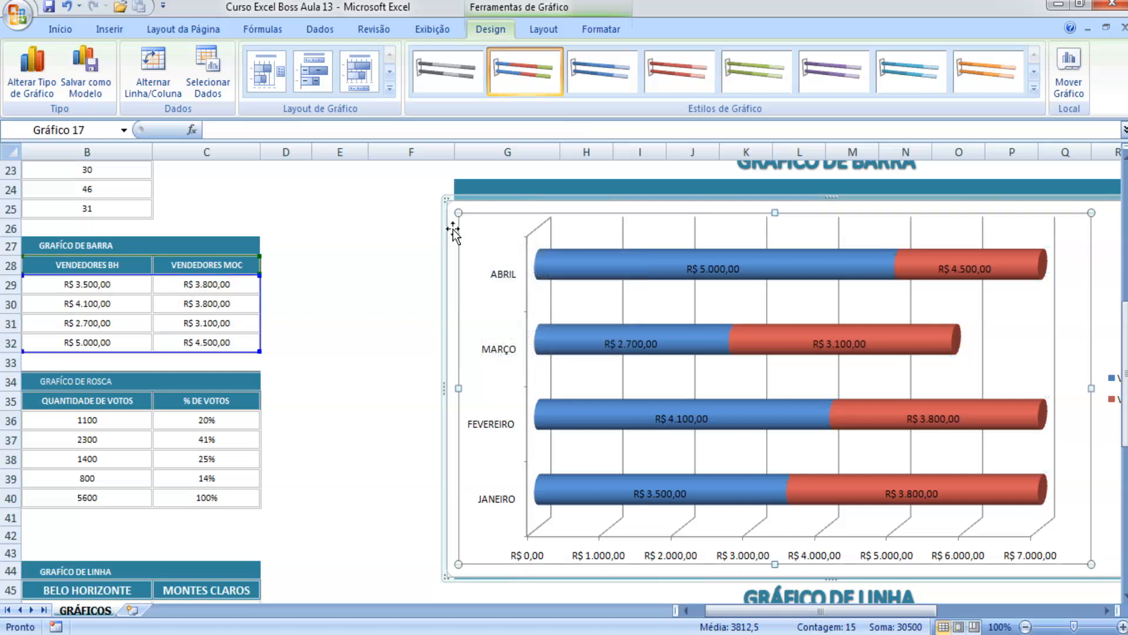
left_click(452, 228)
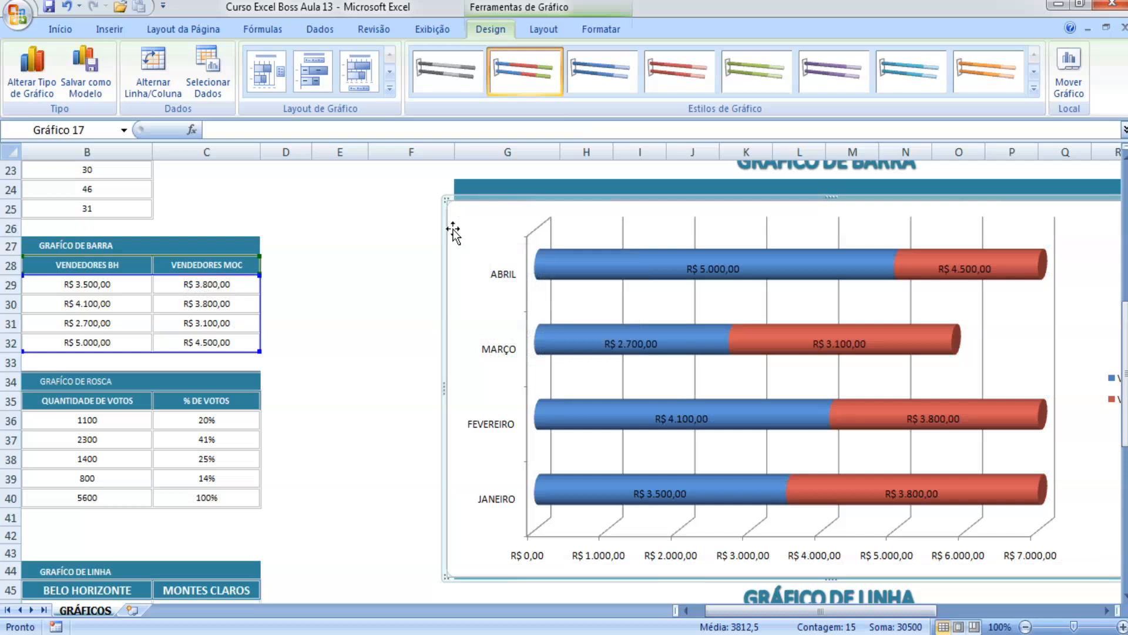
right_click(452, 228)
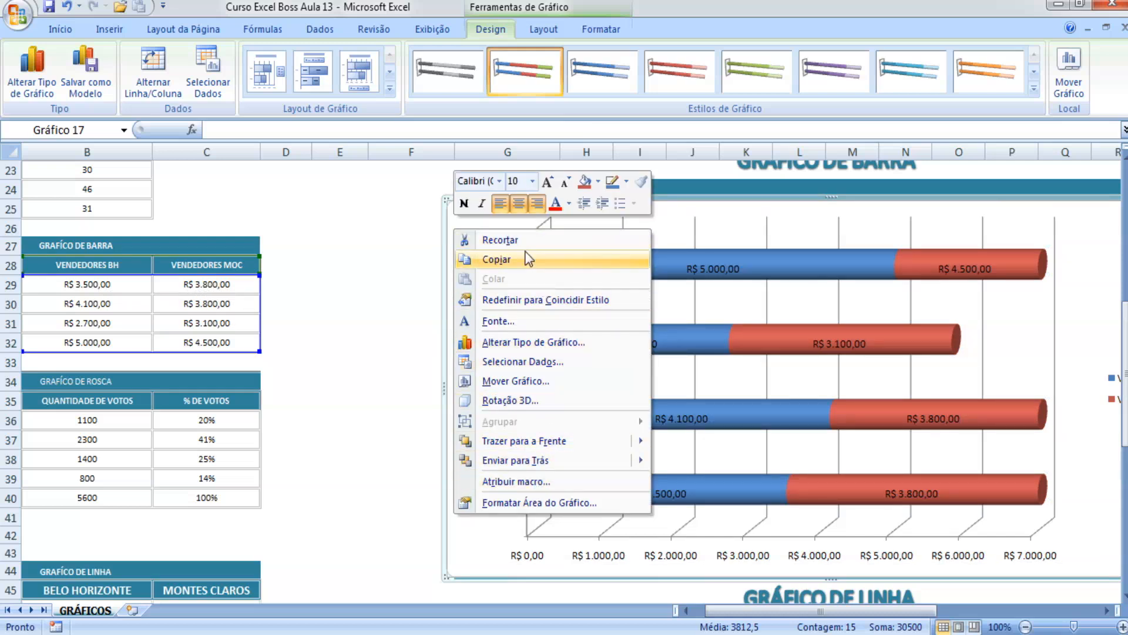
left_click(552, 350)
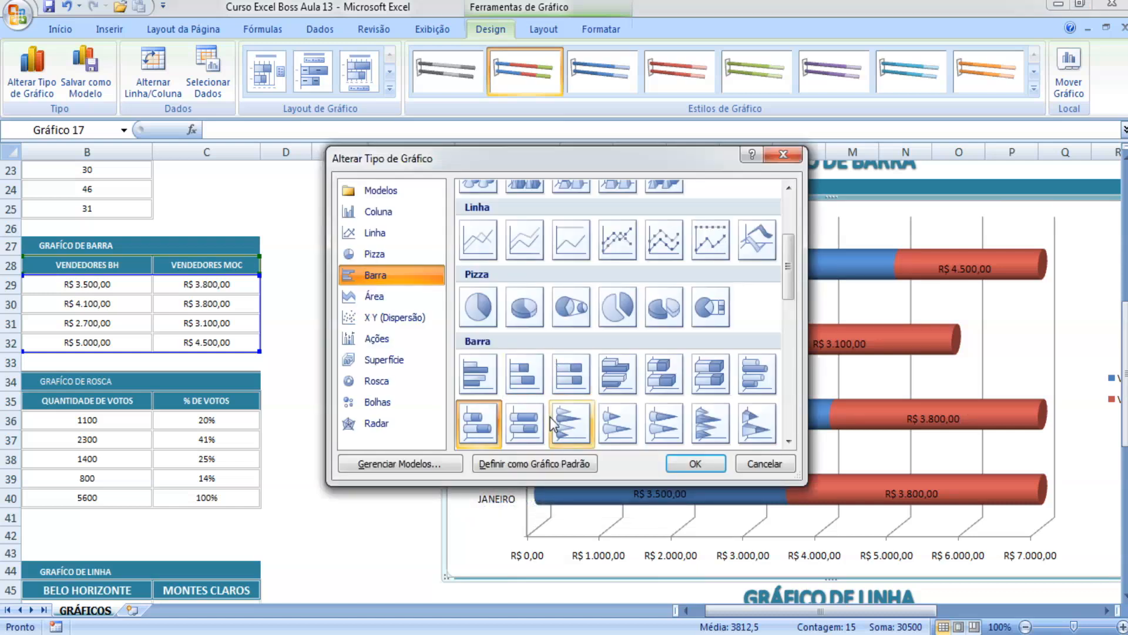
left_click(753, 380)
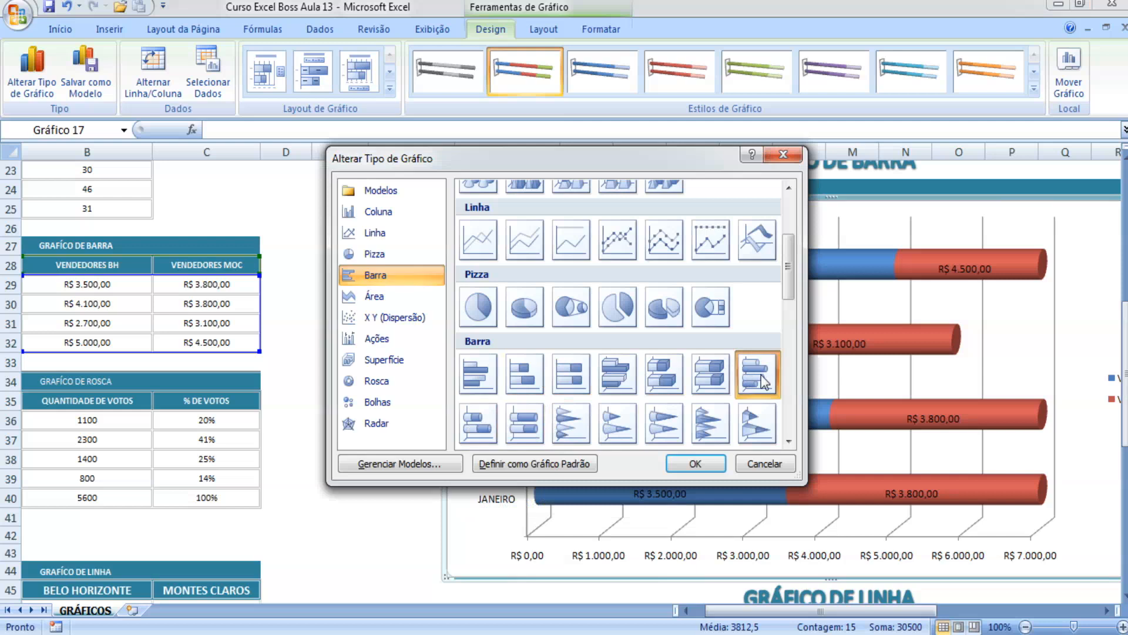
left_click(722, 464)
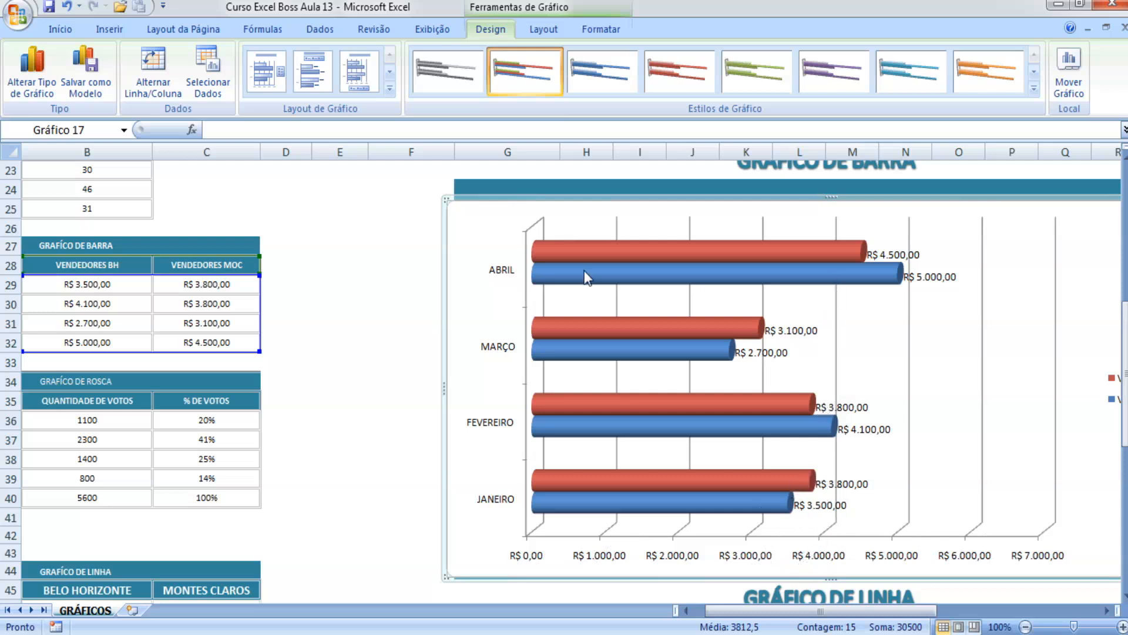
Change the bar chart's type to the 3-D clustered bar with rectangular bars.
mouse_move(924, 610)
left_mouse_down()
mouse_move(910, 622)
mouse_move(930, 621)
mouse_move(920, 620)
left_mouse_up()
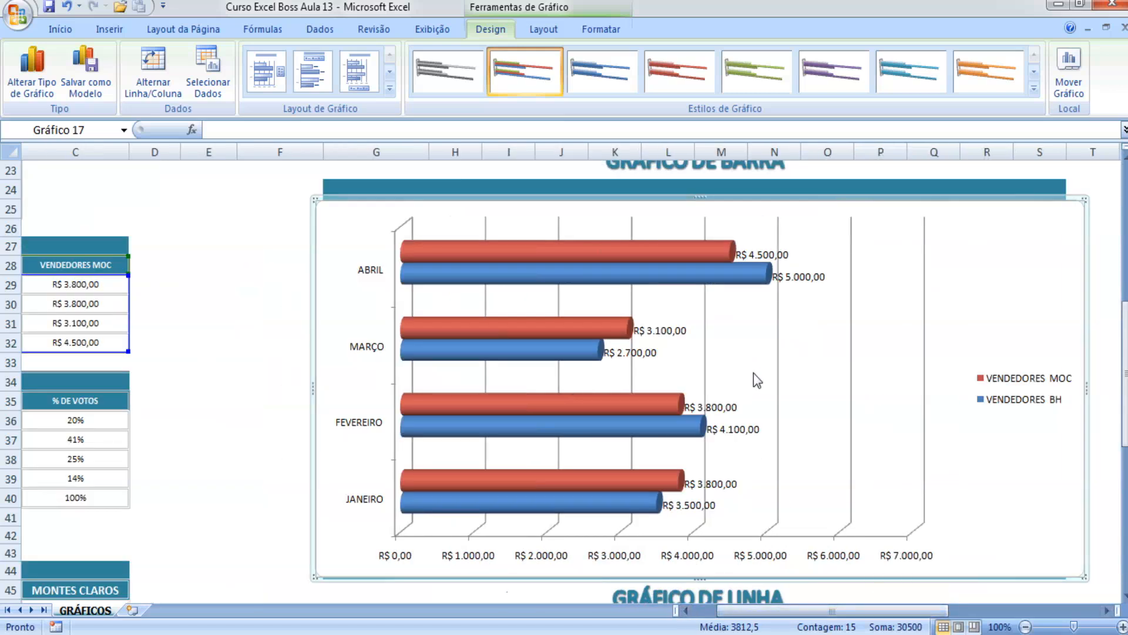
right_click(364, 320)
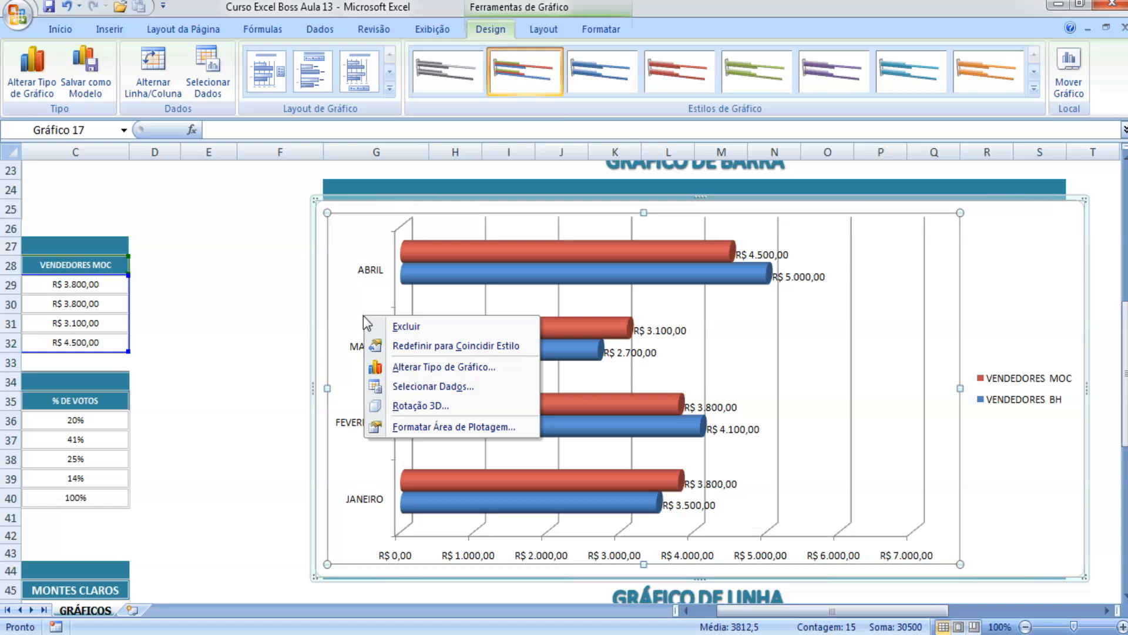
right_click(362, 275)
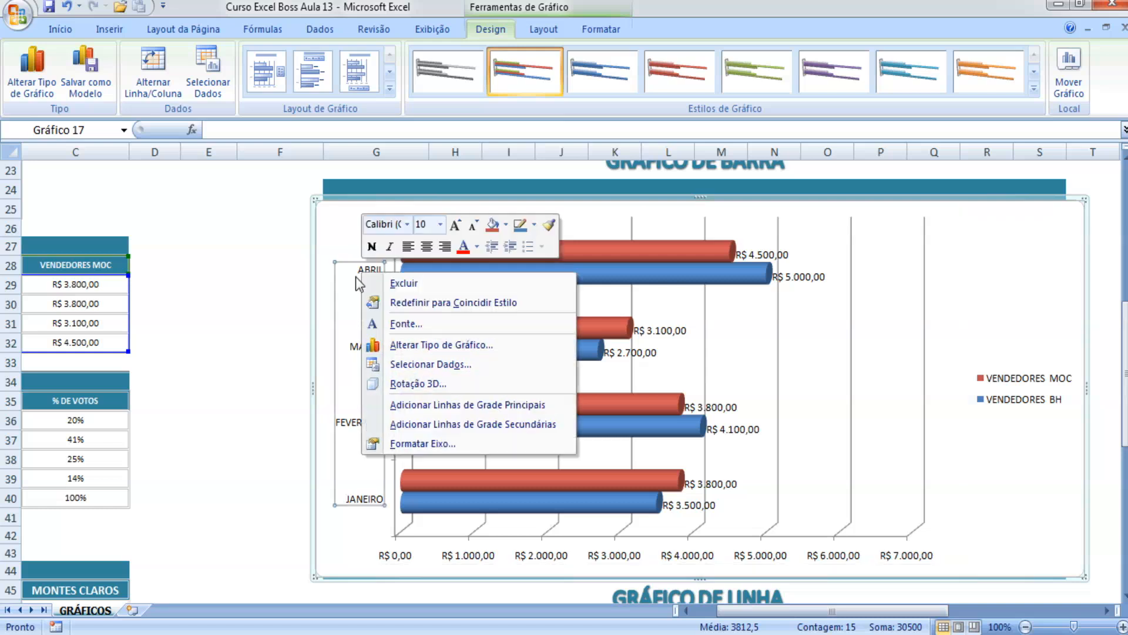
left_click(317, 239)
right_click(325, 235)
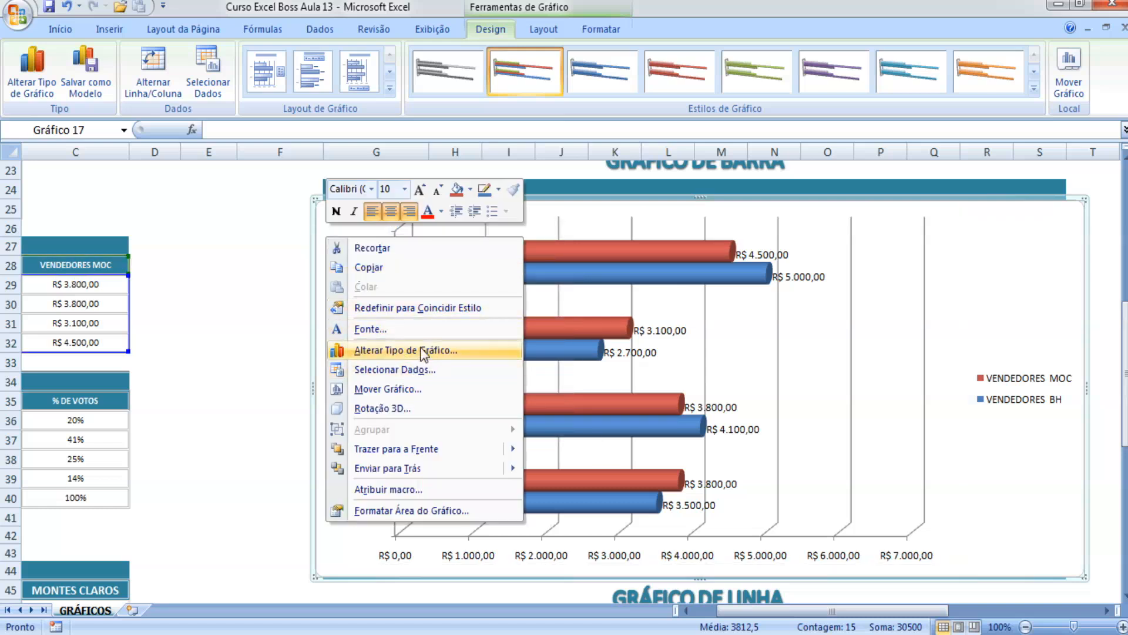
left_click(420, 351)
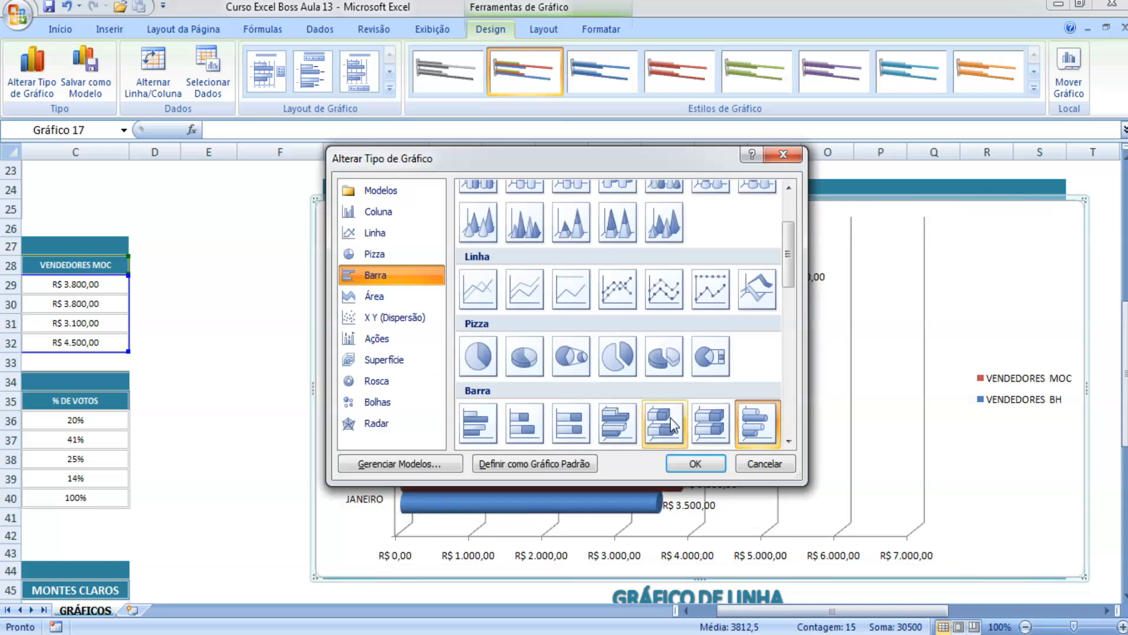
left_click(711, 424)
left_click(622, 434)
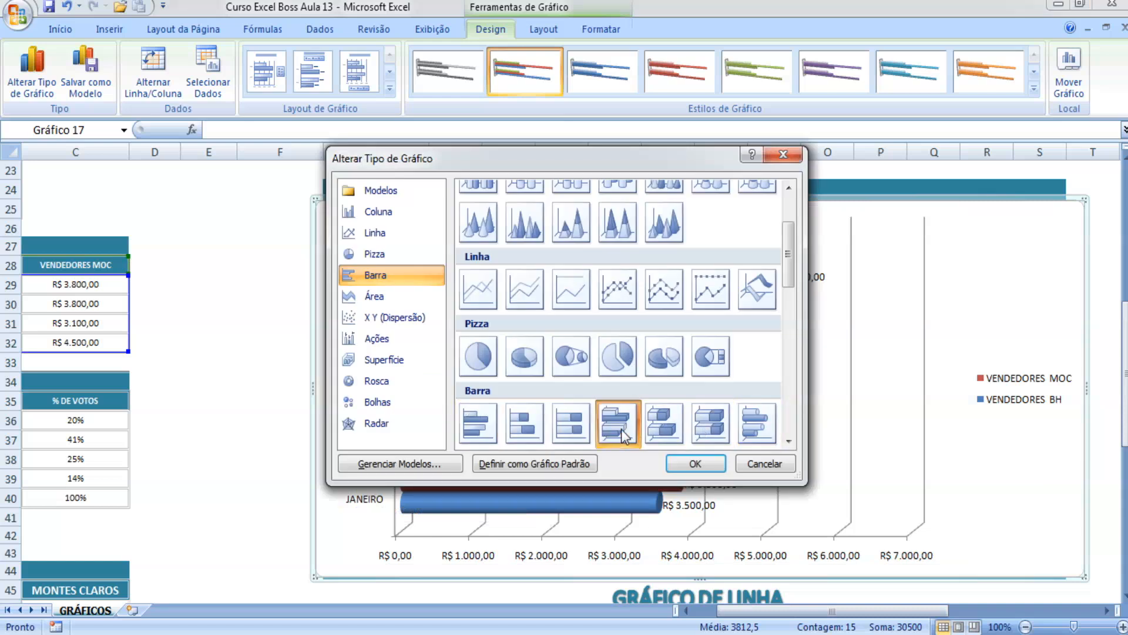
left_click(679, 468)
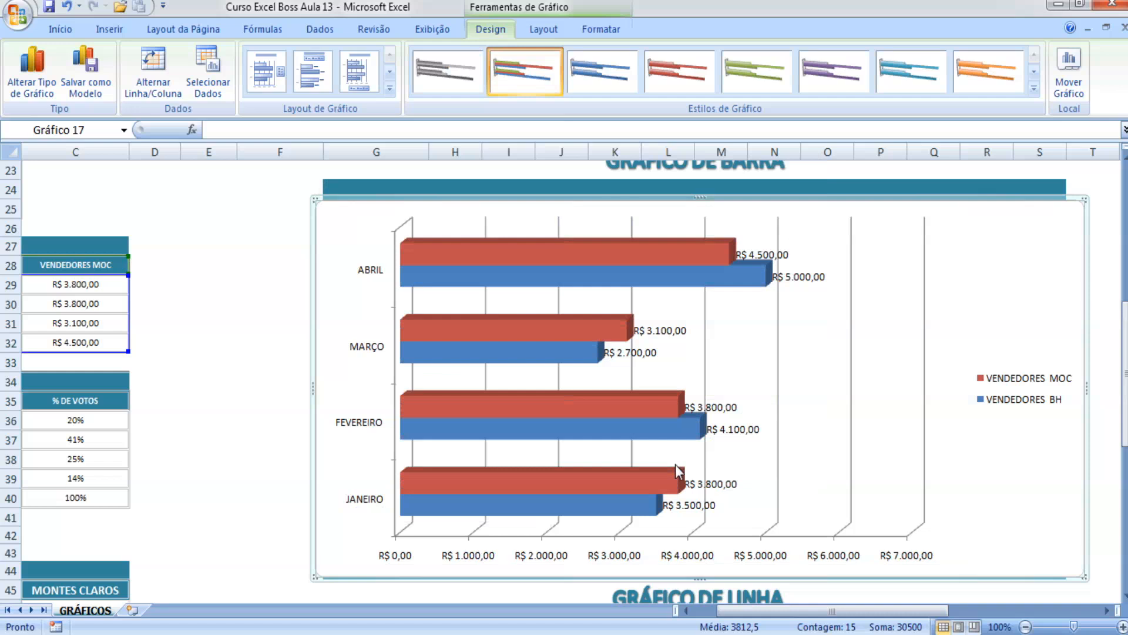
Delete the data labels of both the VENDEDORES BH and VENDEDORES MOC series.
left_click(617, 256)
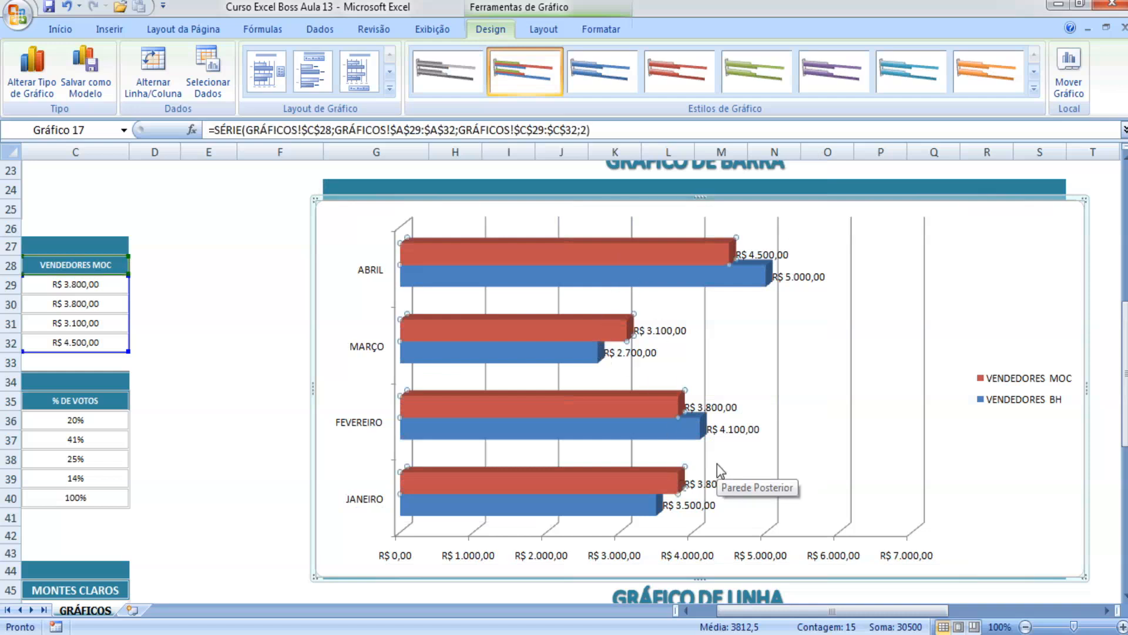
left_click(761, 254)
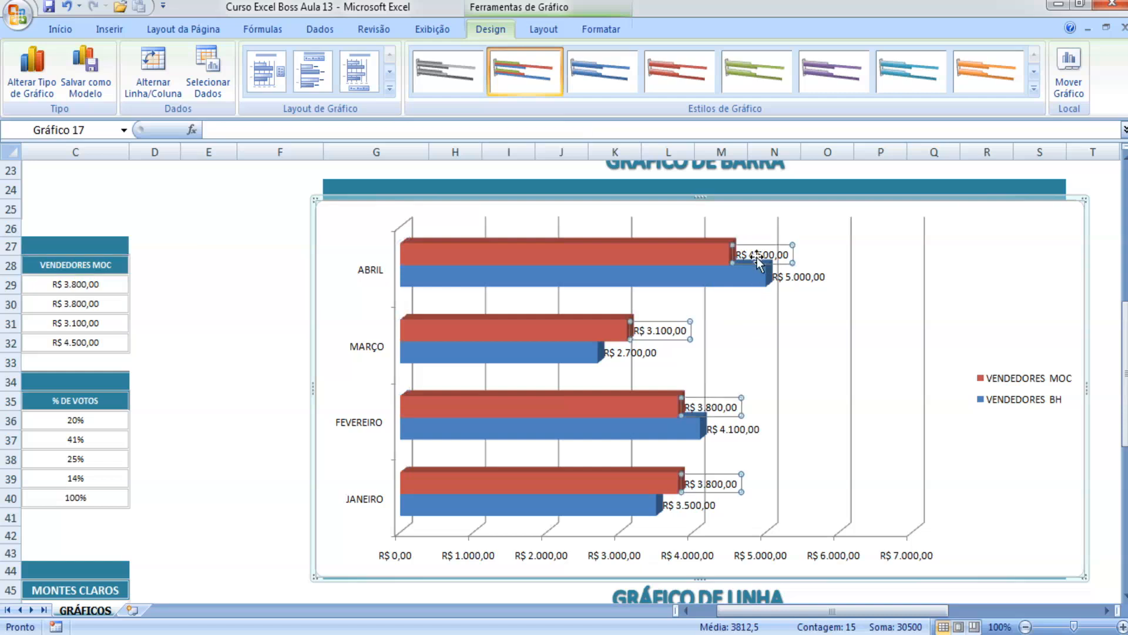
left_click(793, 276)
key("Delete")
left_click(755, 254)
key("Delete")
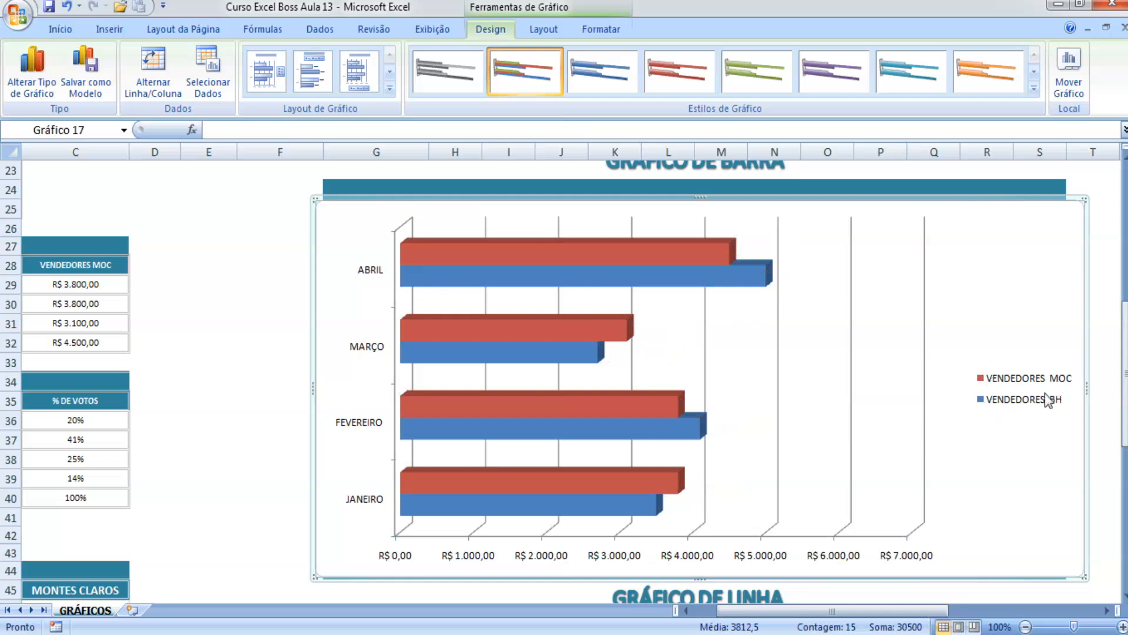
key("Delete")
key("ctrl+z")
mouse_move(418, 506)
right_click(341, 305)
left_click(341, 292)
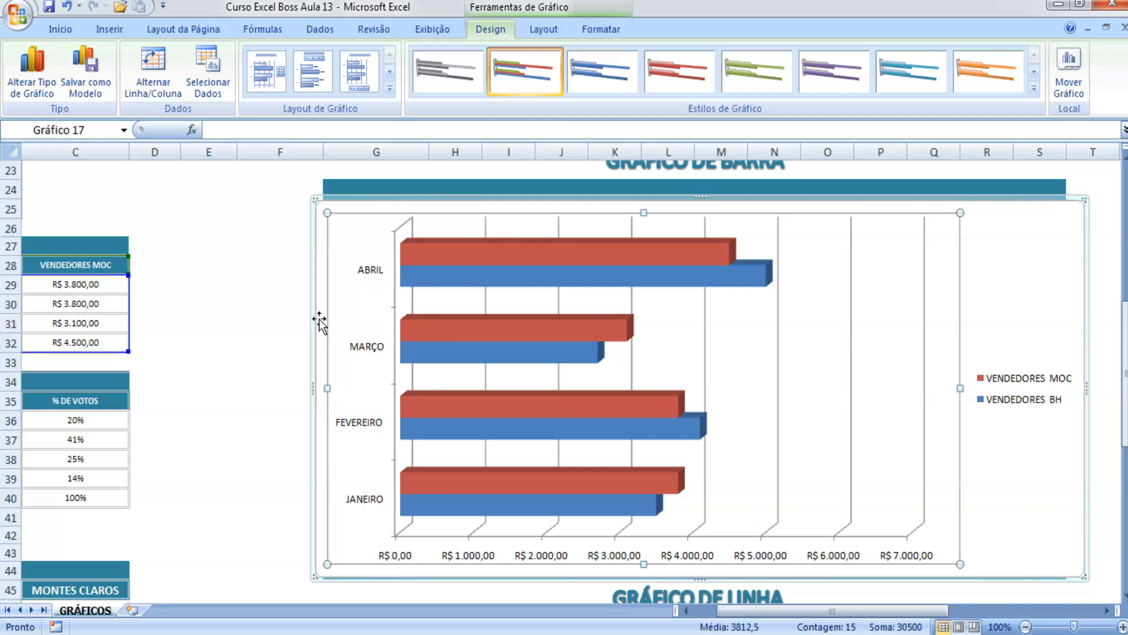
left_click(272, 347)
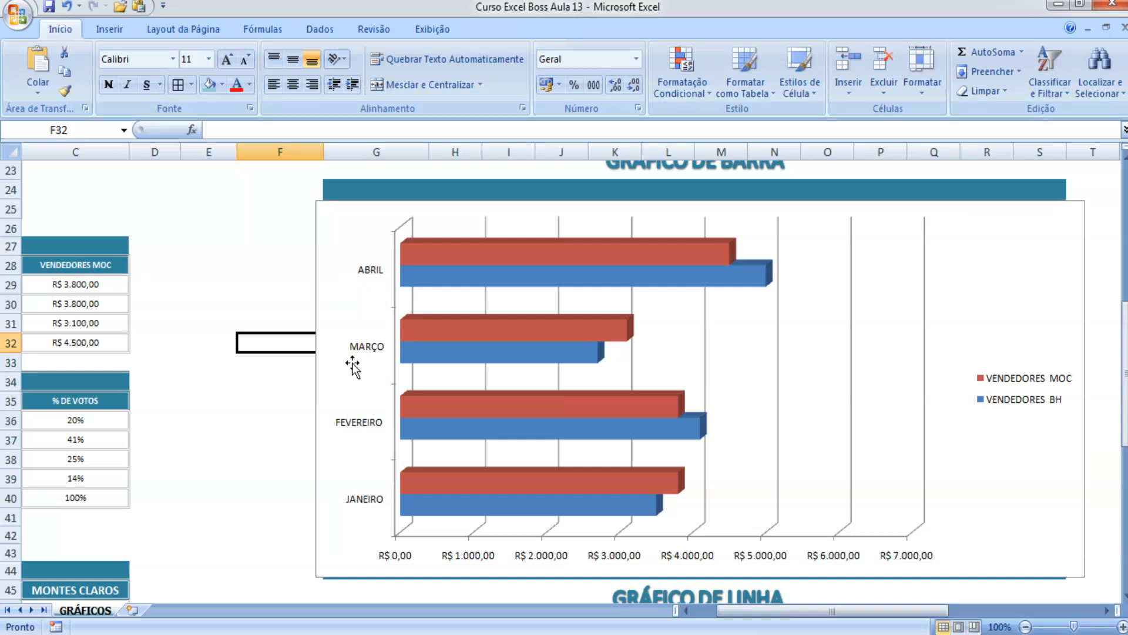
left_click(340, 310)
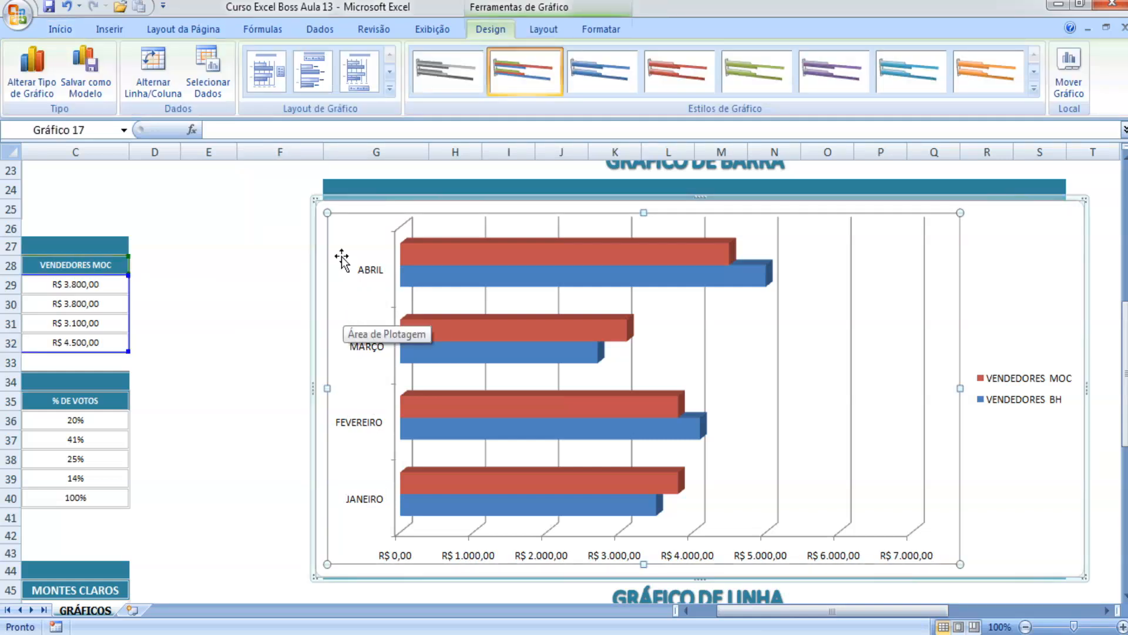
left_click(389, 88)
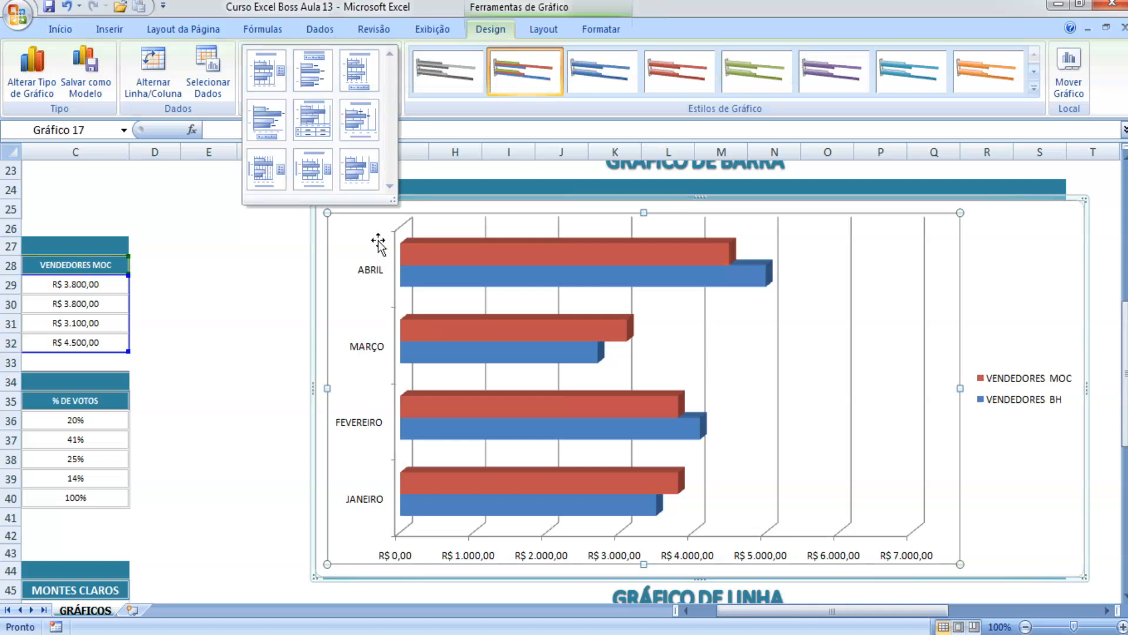
Change the bar chart's type to 100% stacked horizontal pyramids.
right_click(344, 269)
left_click(394, 318)
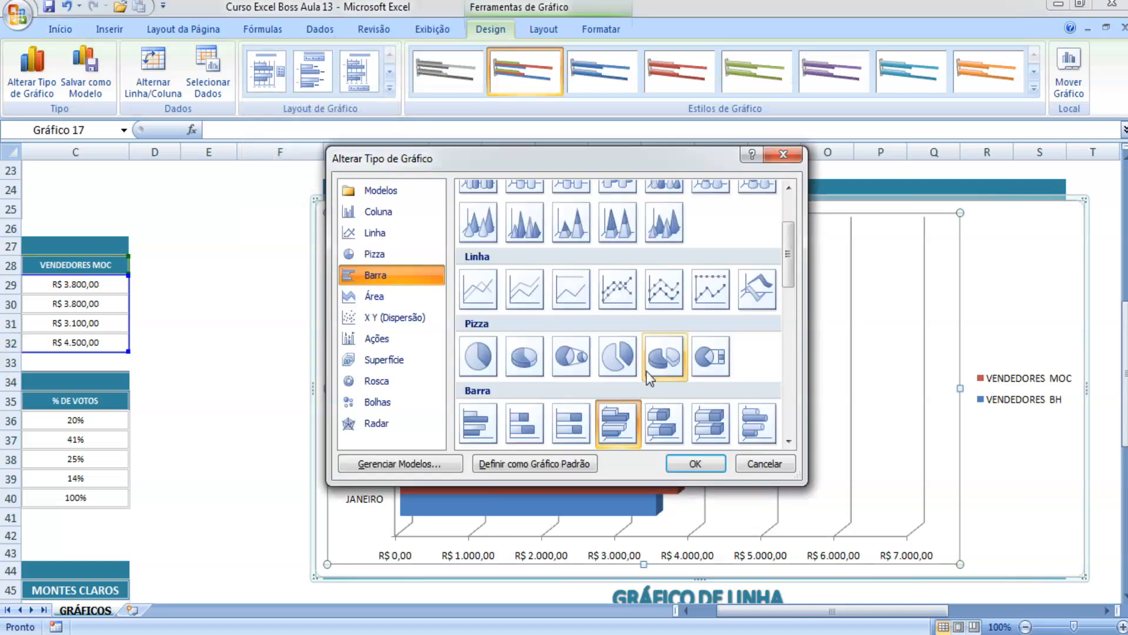
scroll(773, 347, "down", 3)
left_click(758, 324)
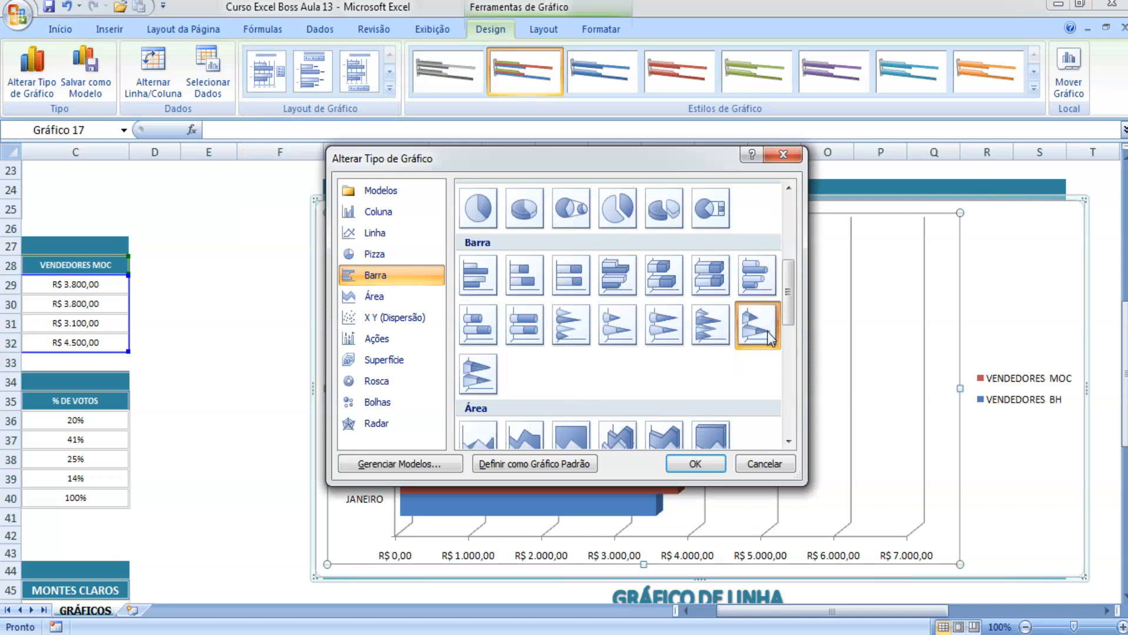
left_click(478, 373)
left_click(709, 464)
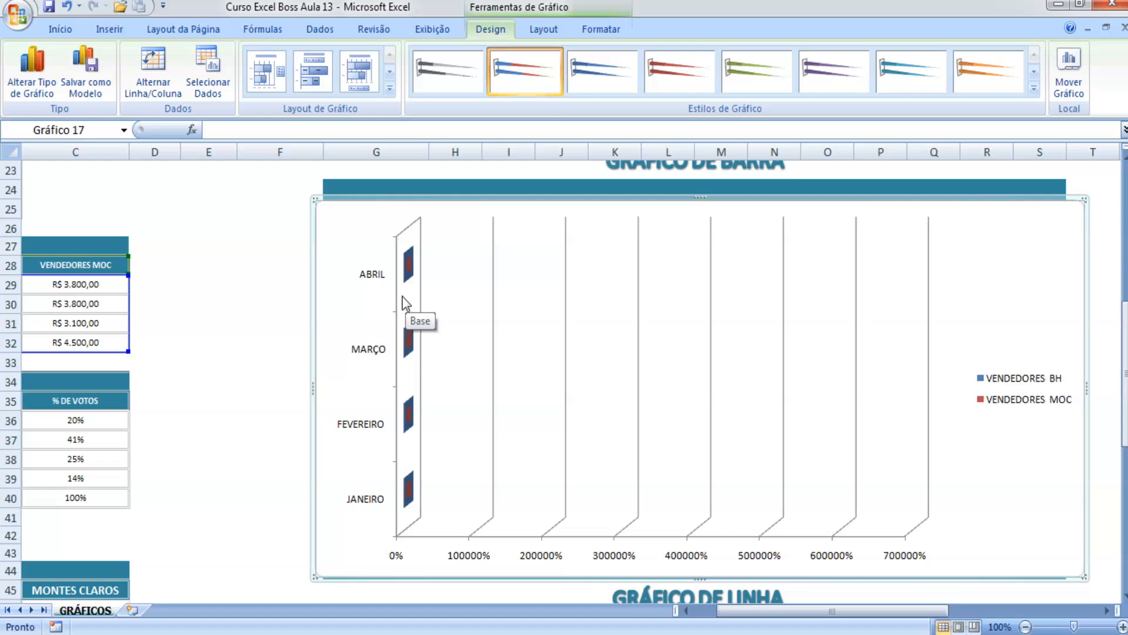
Change the bar chart's type to clustered horizontal cones.
left_click_drag(828, 612, 749, 610)
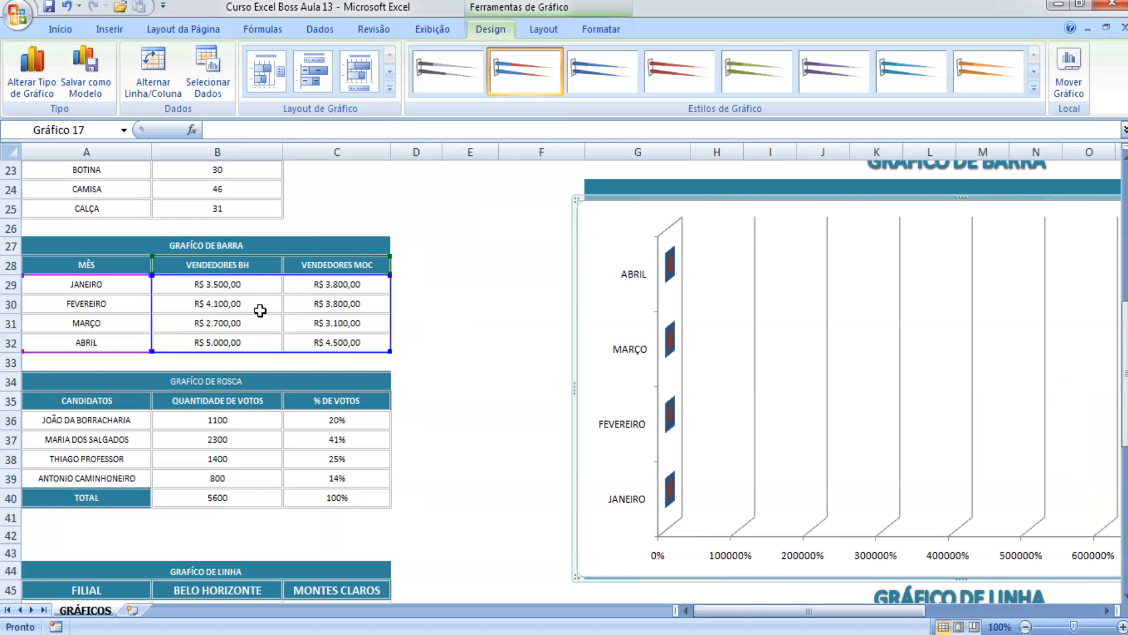
right_click(648, 292)
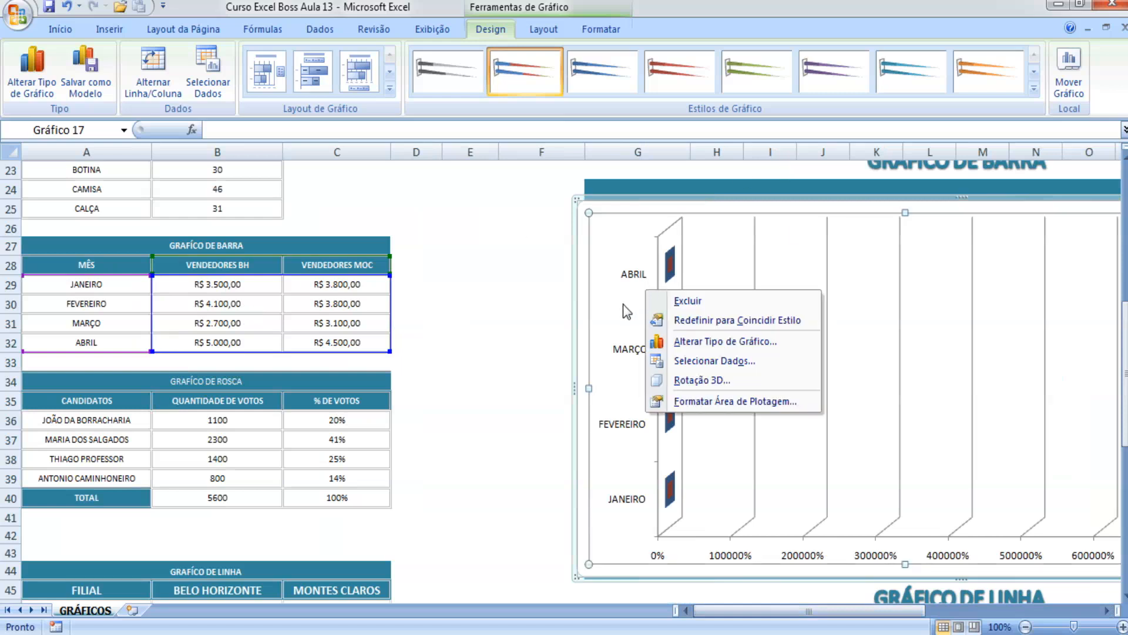
left_click(717, 342)
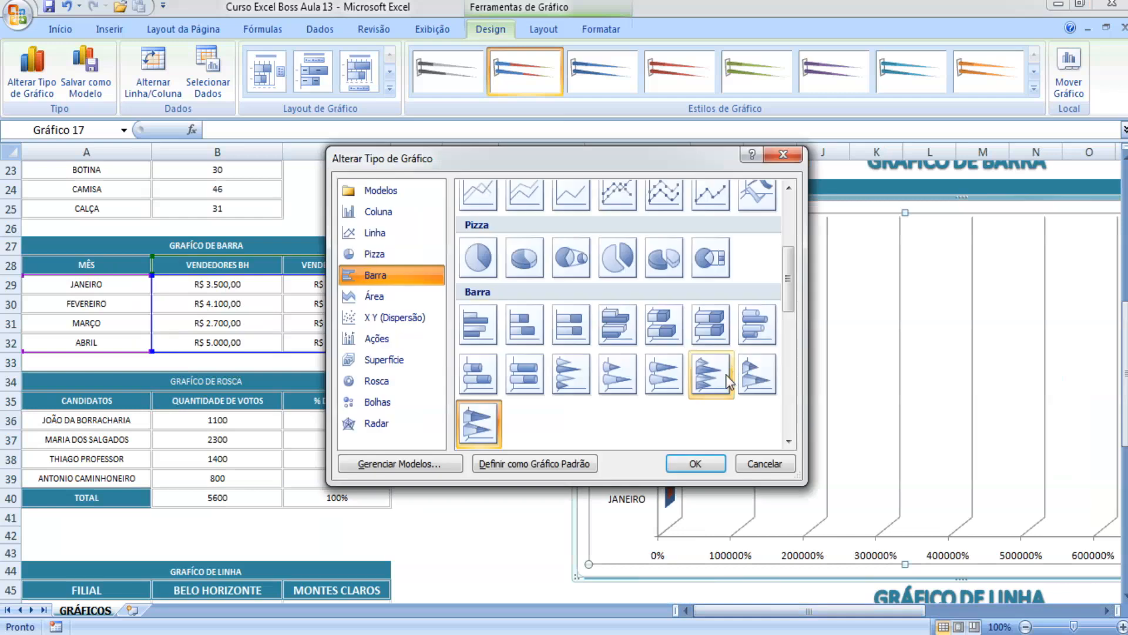
left_click(495, 337)
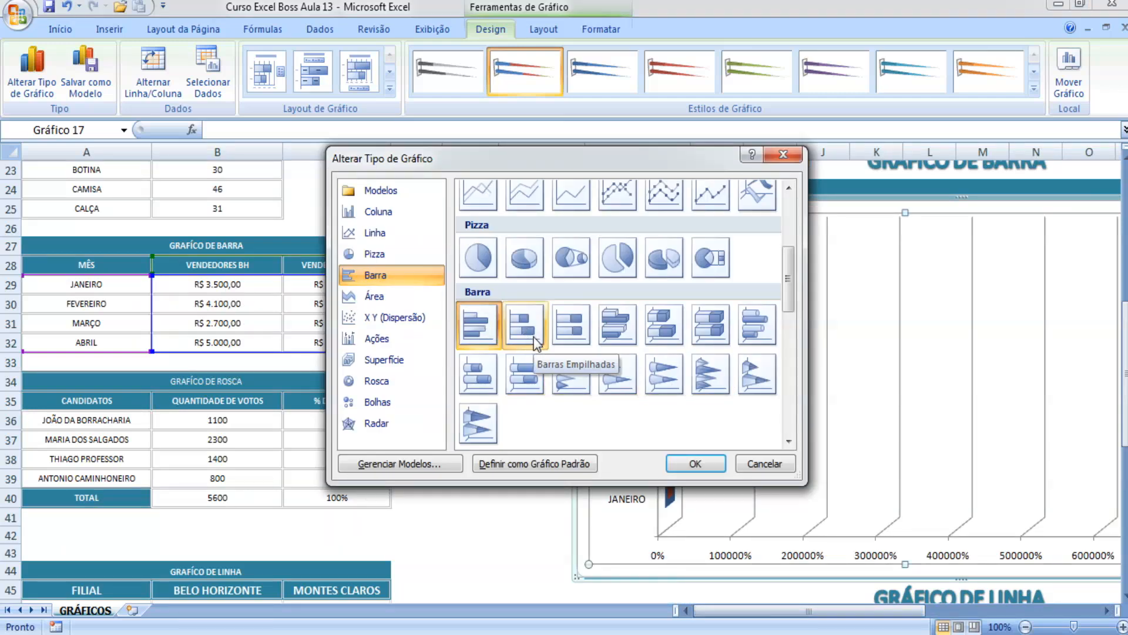
left_click(569, 375)
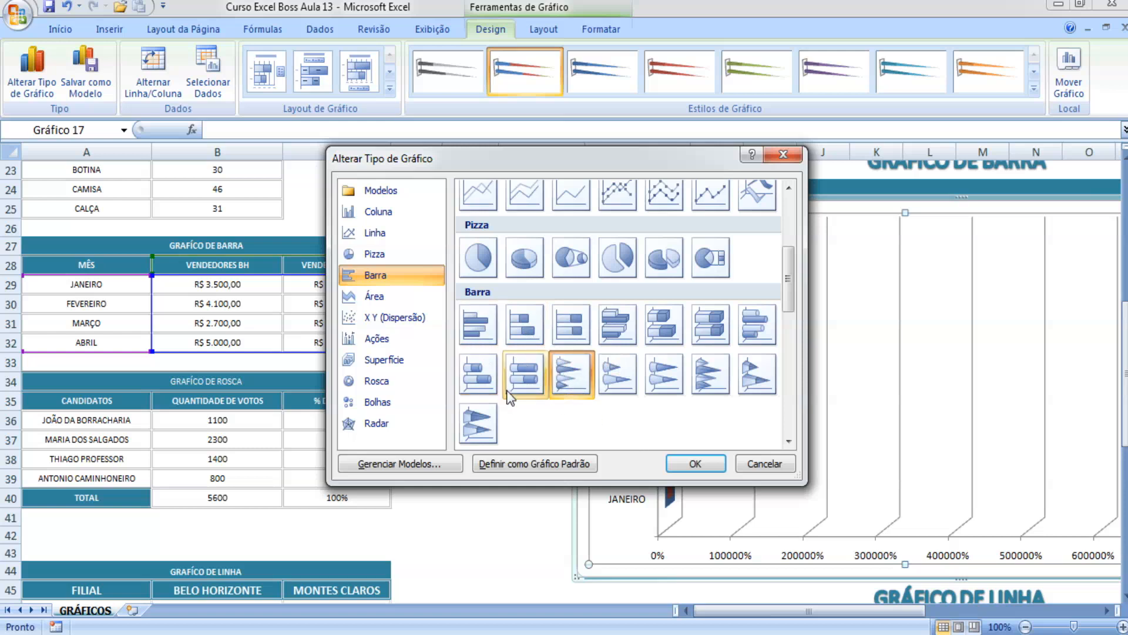
left_click(678, 460)
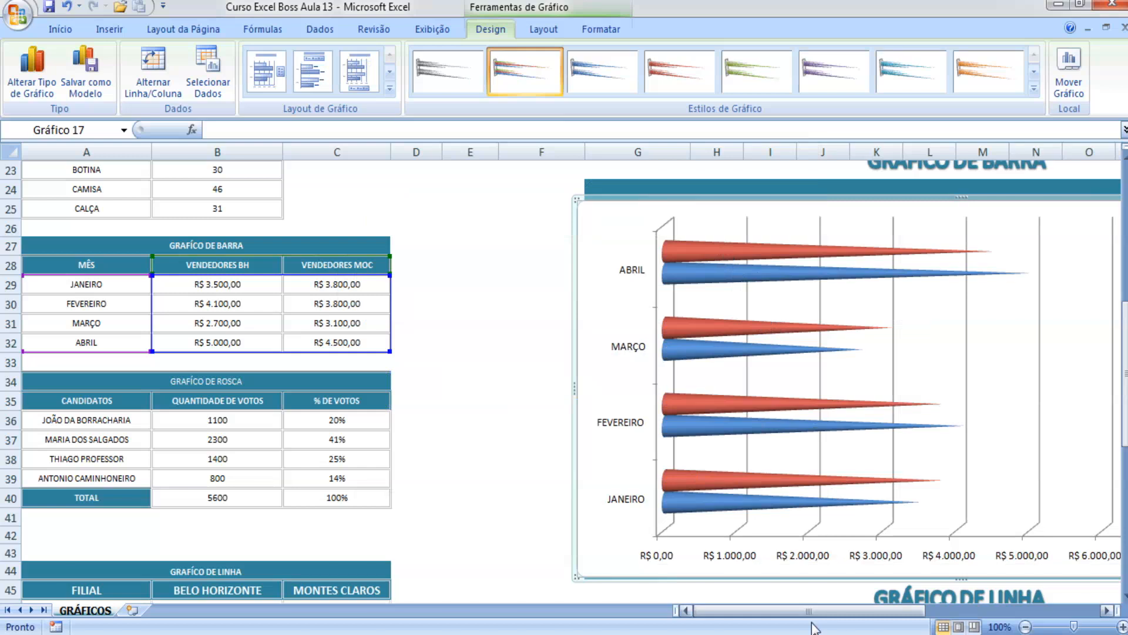
Change the bar chart's type to clustered horizontal cylinders and move the chart slightly up towards the GRÁFICO DE BARRA heading.
left_click_drag(795, 613, 818, 612)
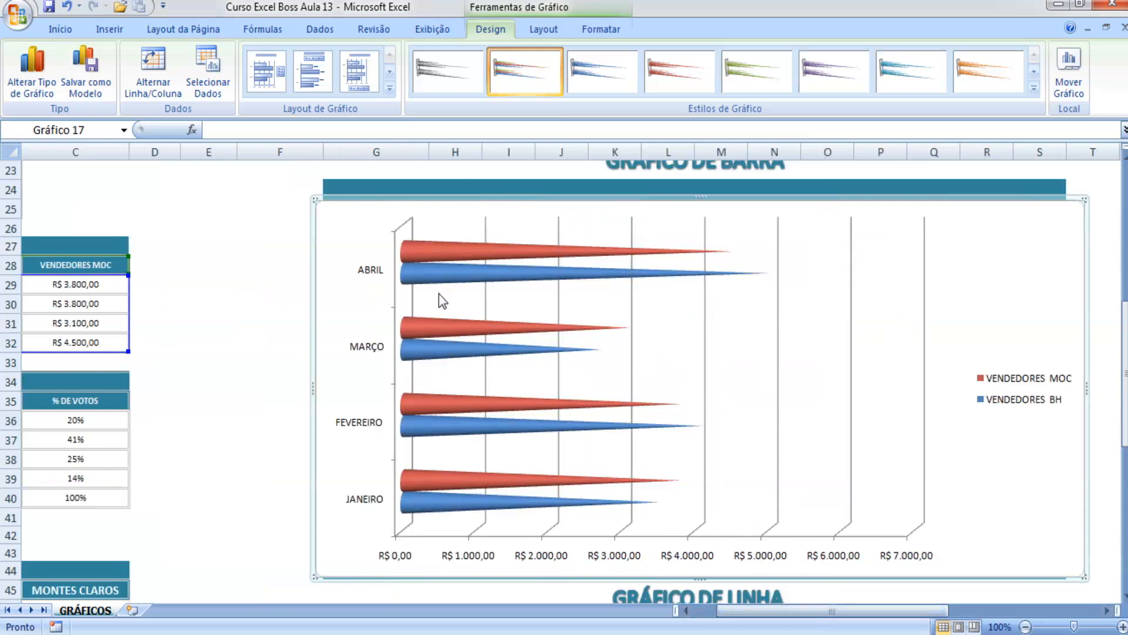
right_click(343, 304)
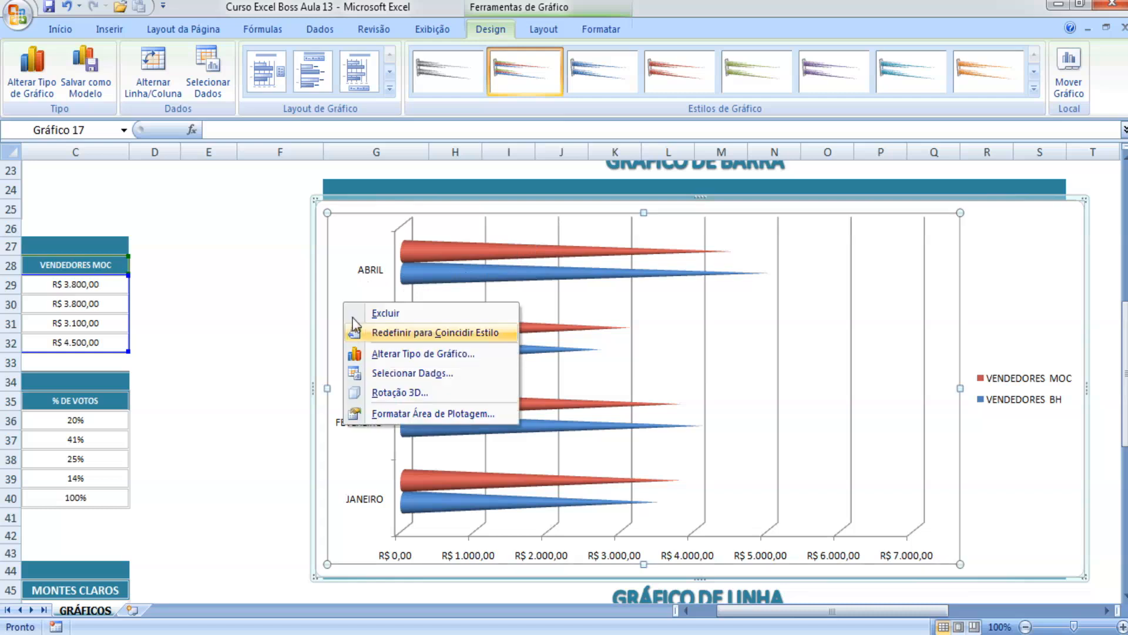
left_click(415, 352)
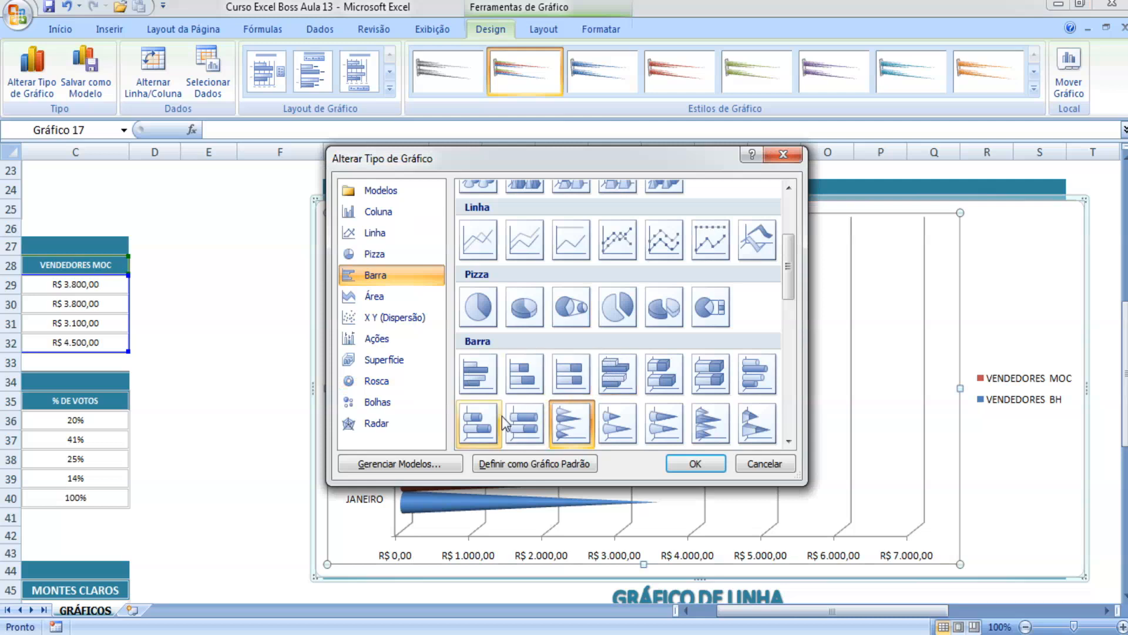
left_click(757, 376)
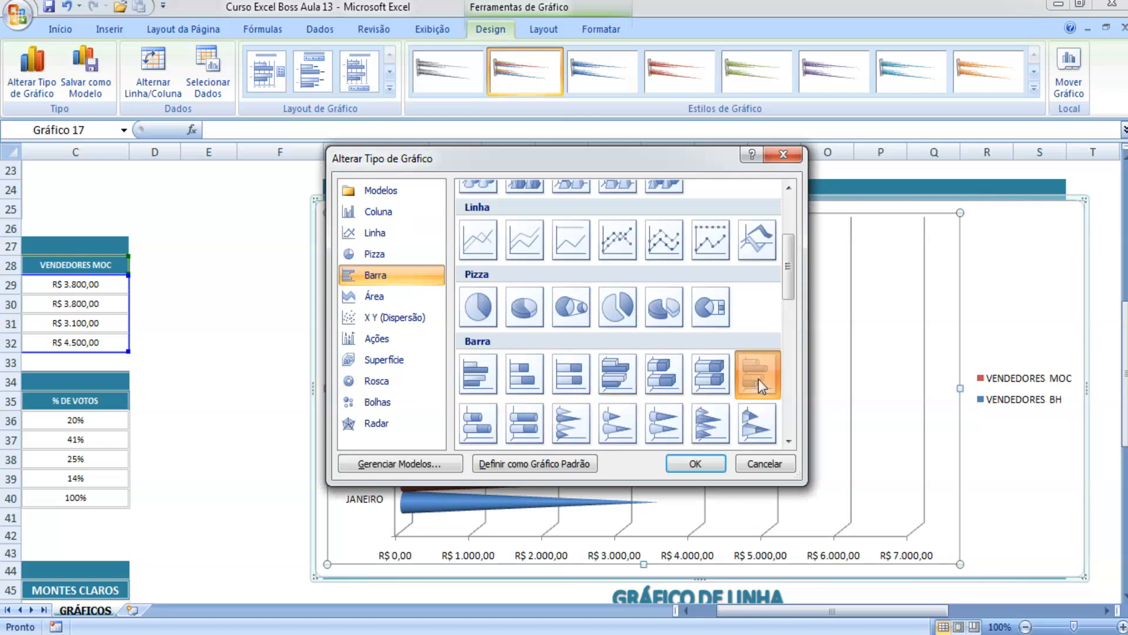
left_click(713, 463)
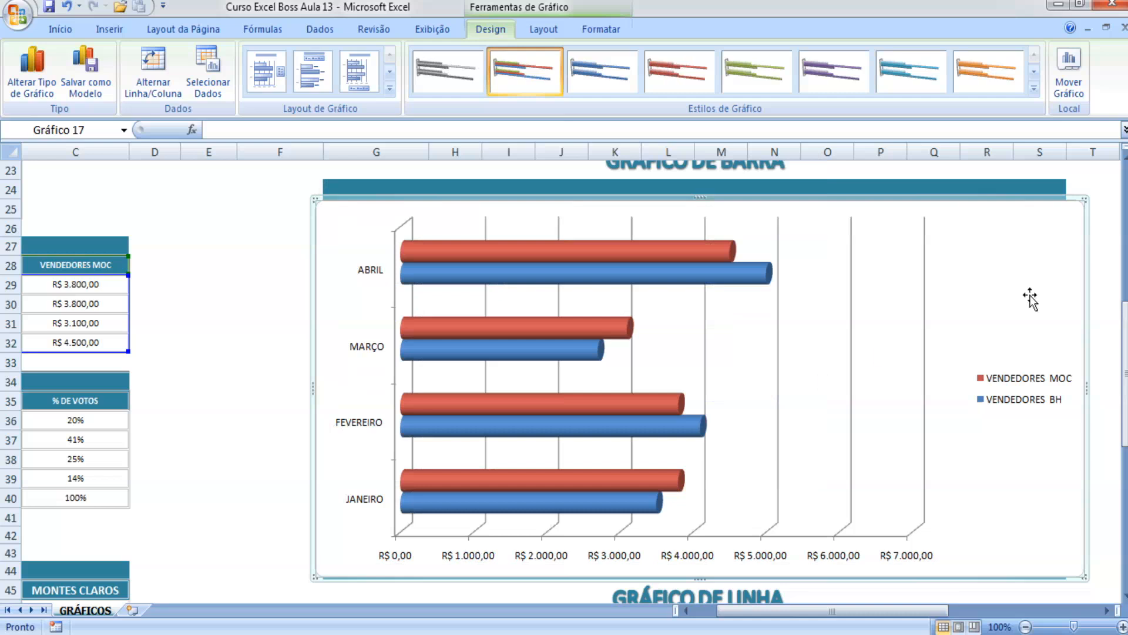
left_click_drag(1029, 213, 1038, 203)
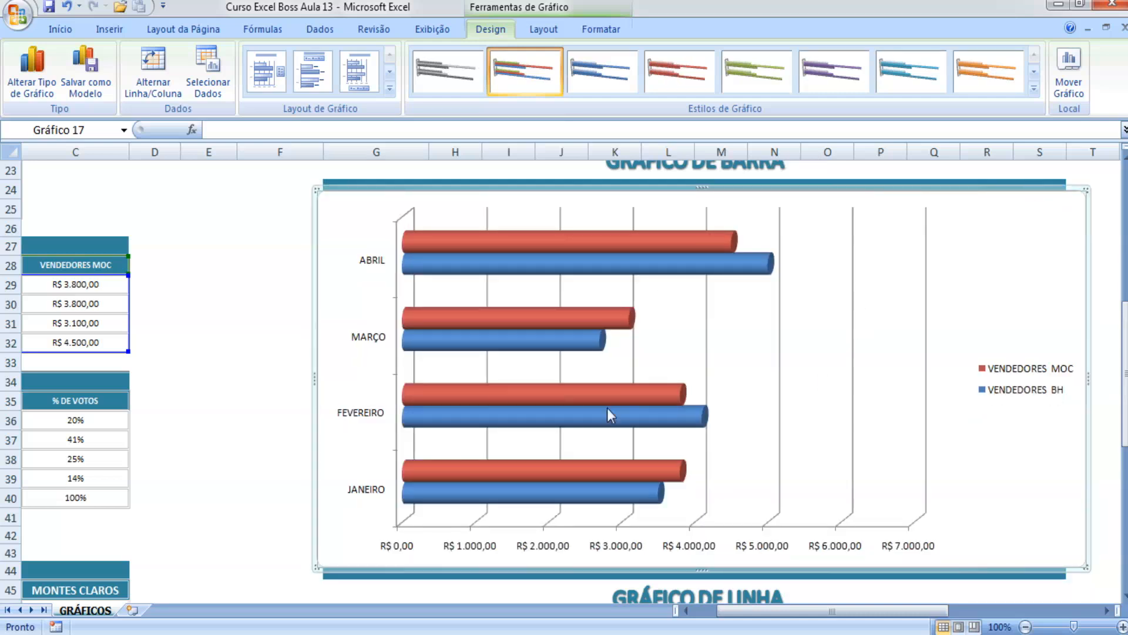
Look over the CONTROLE DE VENDAS column chart above for comparison, then return to the bar chart.
left_click(856, 328)
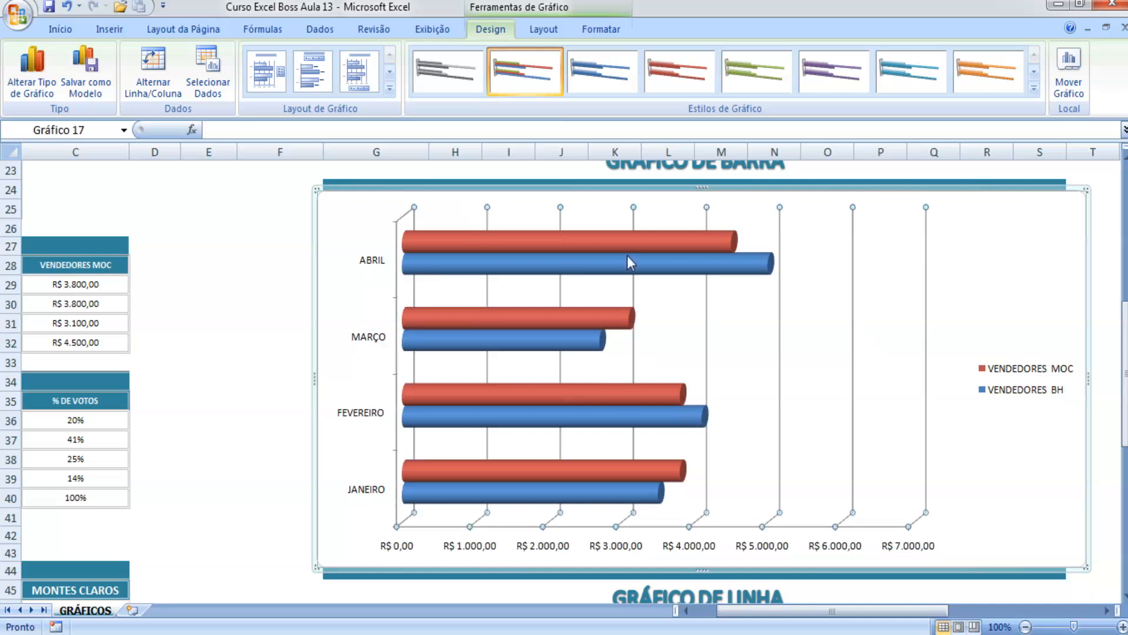
scroll(647, 372, "up", 5)
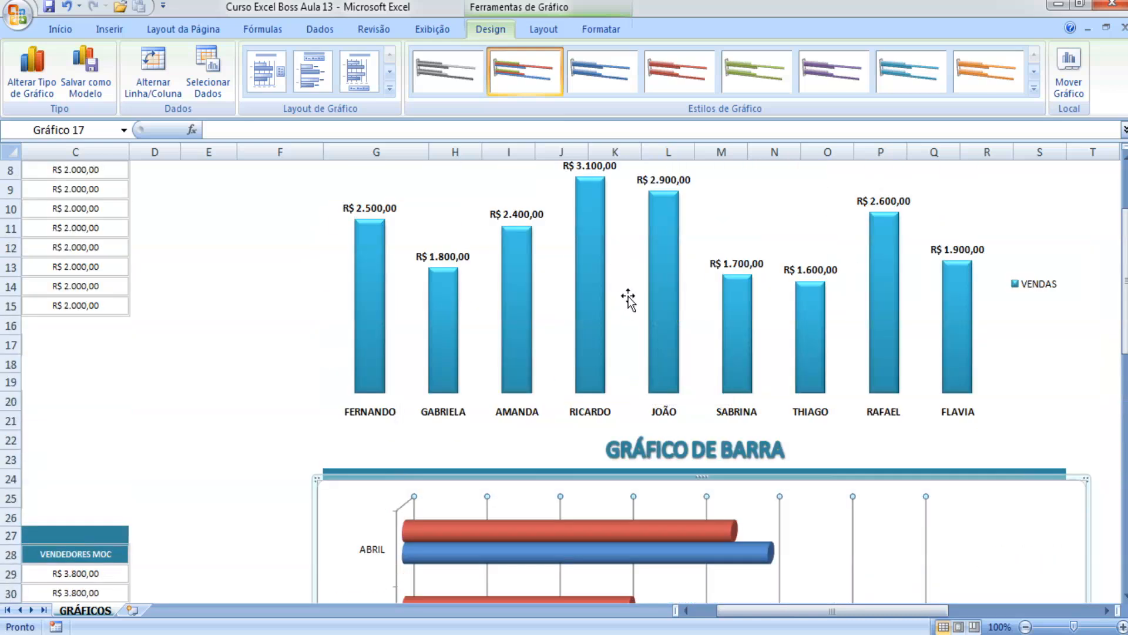
scroll(640, 359, "up", 3)
scroll(638, 353, "down", 1)
scroll(636, 350, "up", 1)
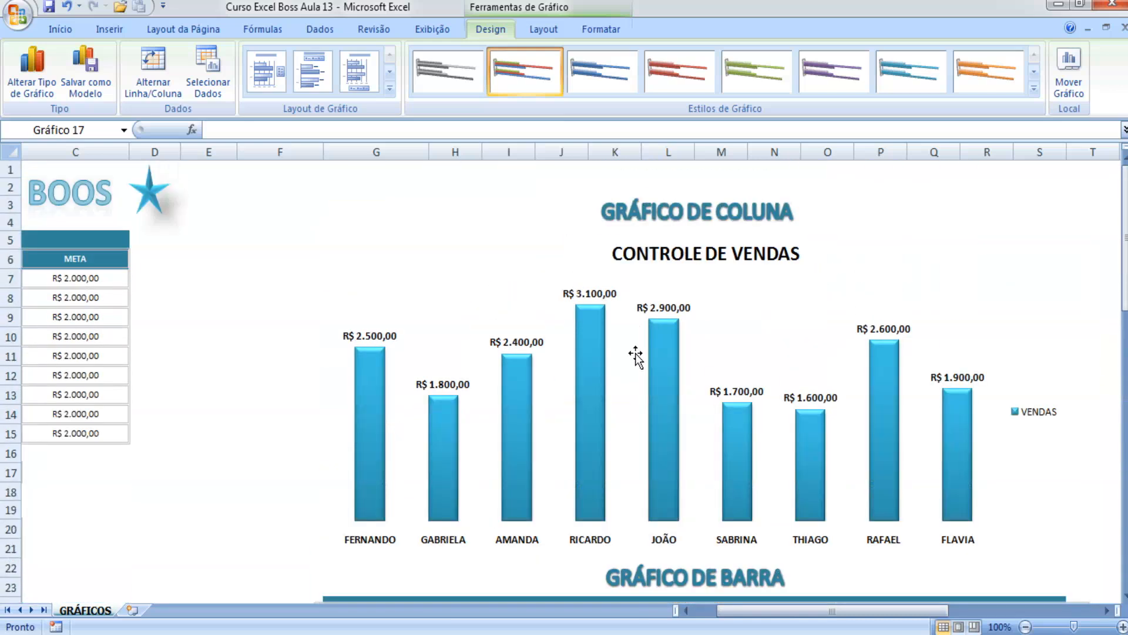
scroll(635, 352, "down", 4)
scroll(614, 288, "down", 3)
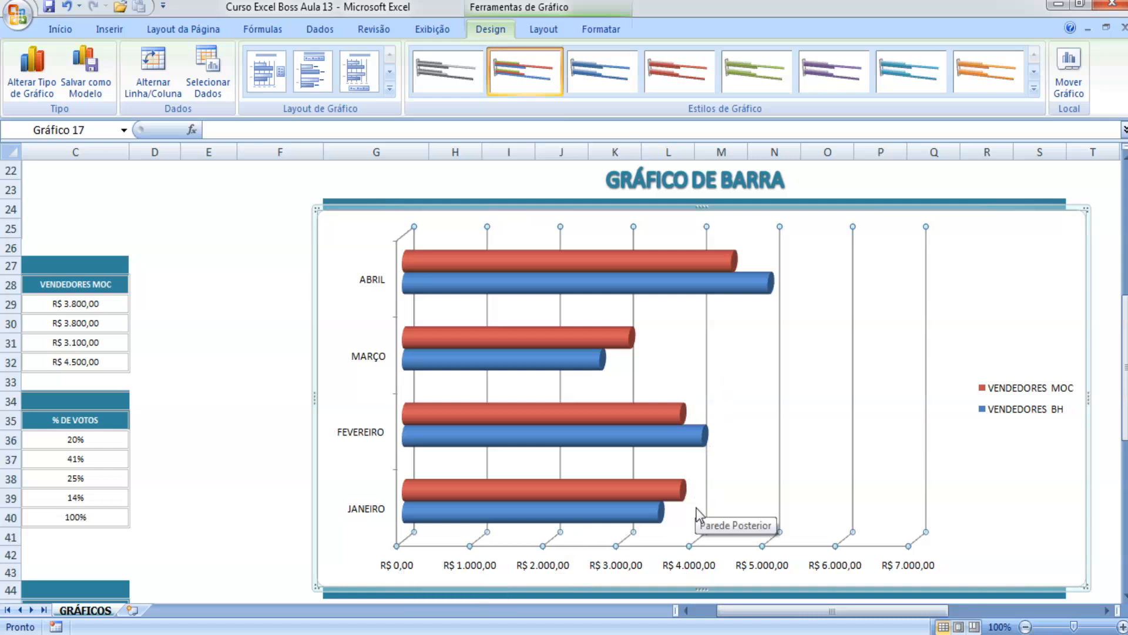
Try deleting the bar chart's horizontal value axis, and undo the deletion.
left_click(701, 445)
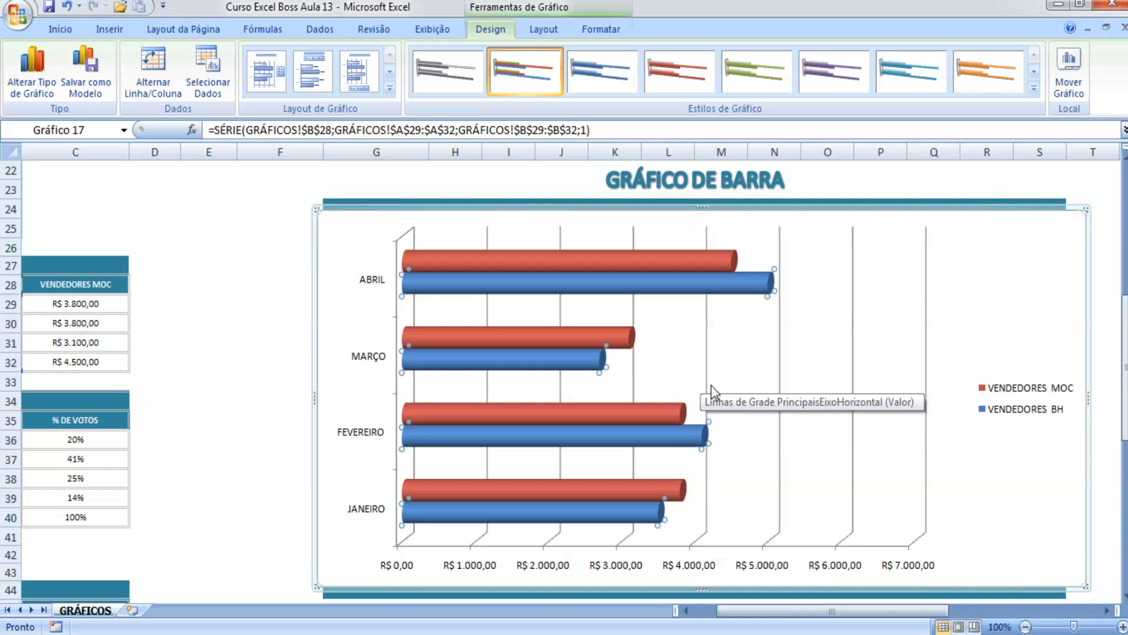
left_click(710, 566)
key("Delete")
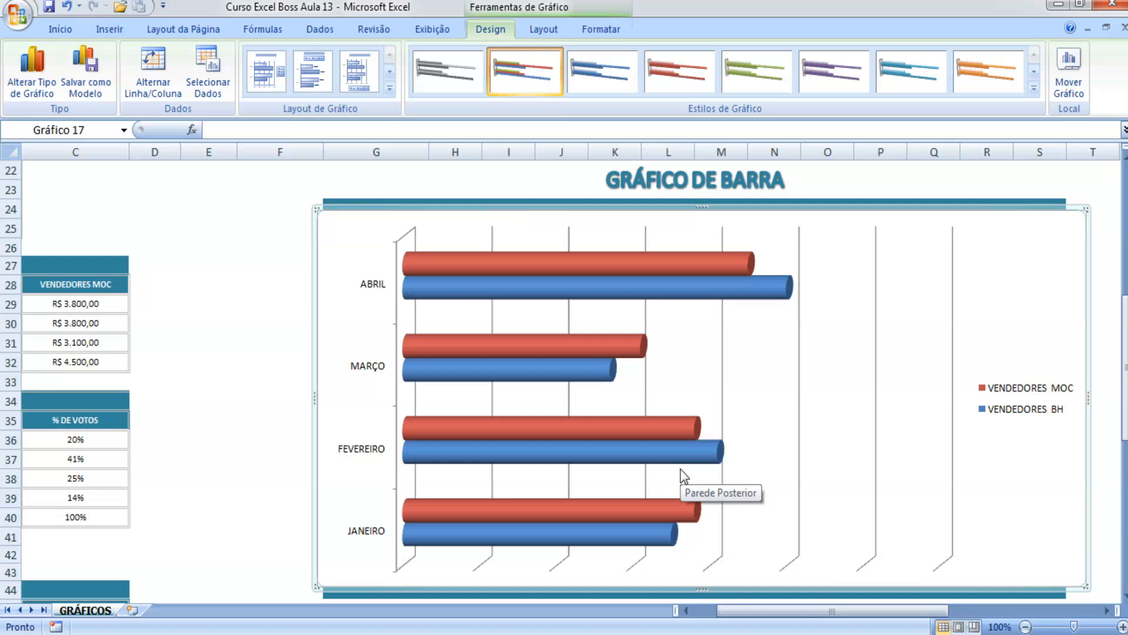
key("ctrl+z")
Try deleting both the vertical gridlines and the value axis of the bar chart, and undo both deletions.
left_click(709, 468)
key("Delete")
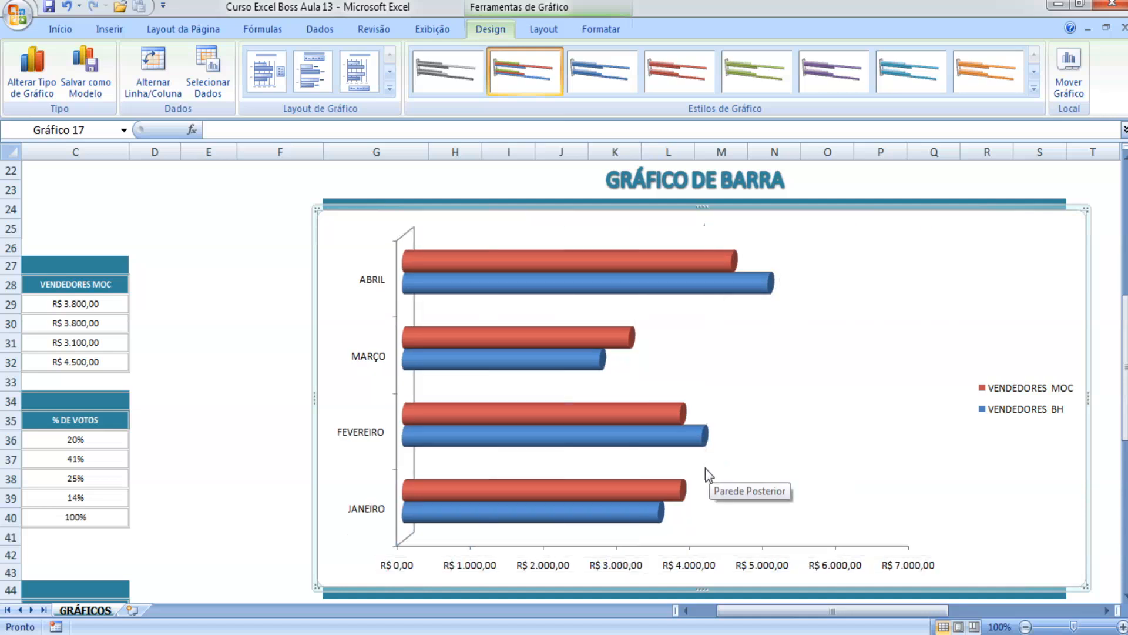
left_click(714, 572)
key("Delete")
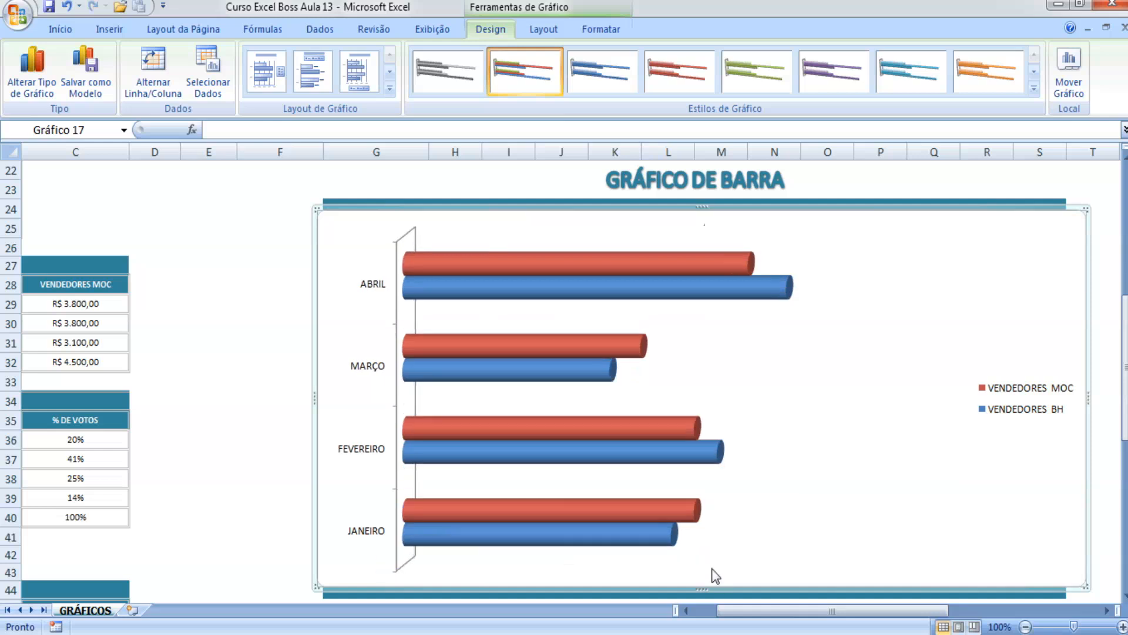
key("ctrl+z")
key("ctrl+z")
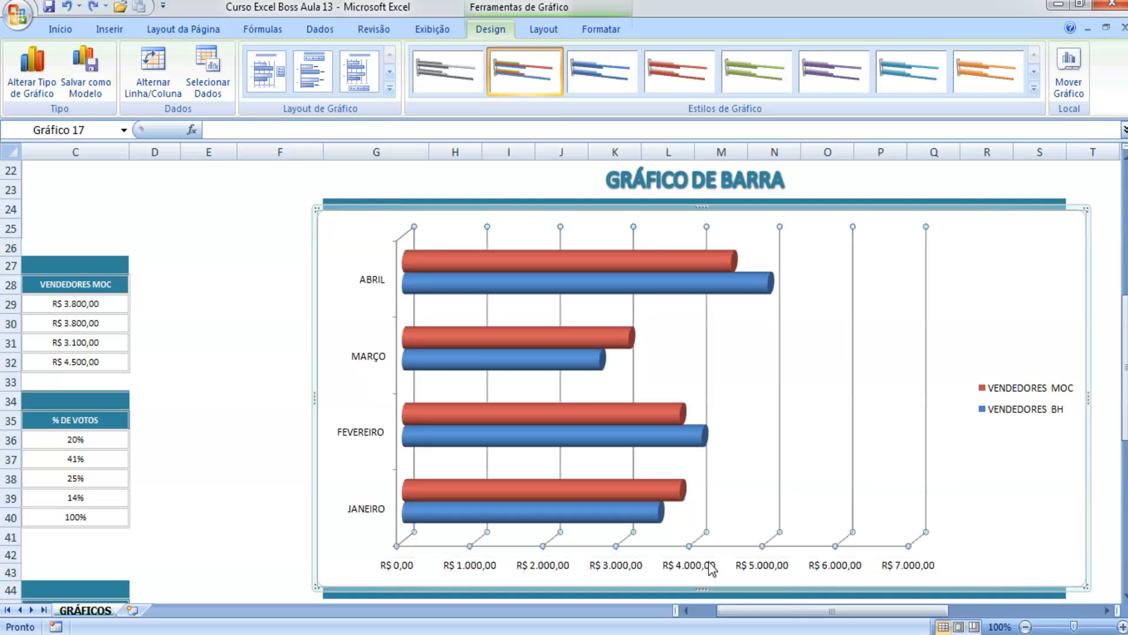
Delete only the bar chart's vertical major gridlines and select its horizontal value axis.
key("Delete")
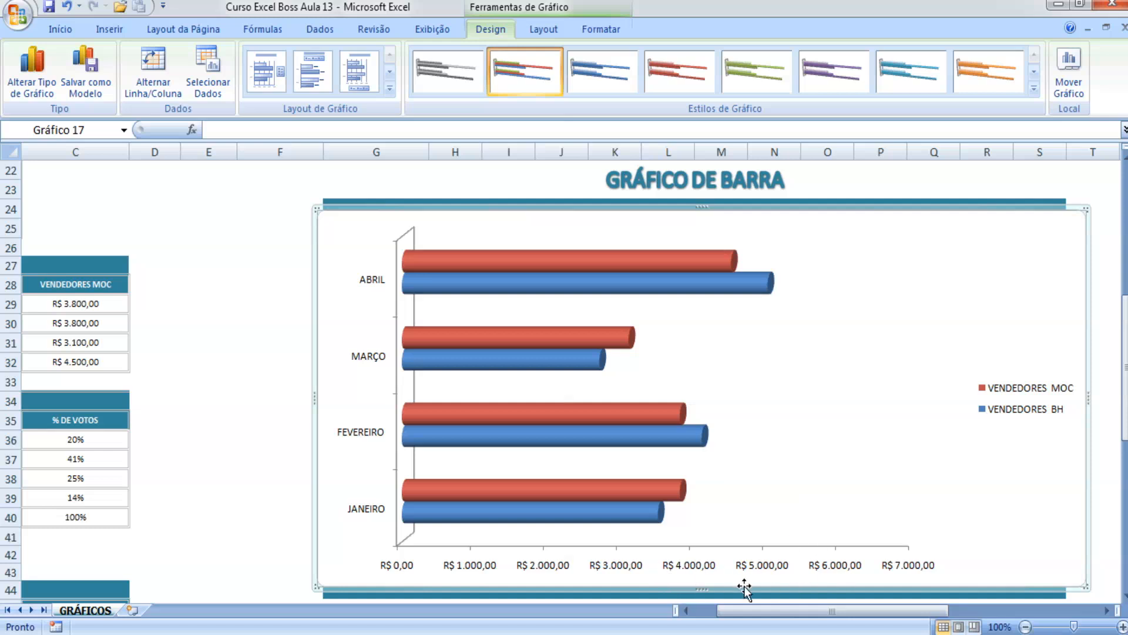
left_click(685, 569)
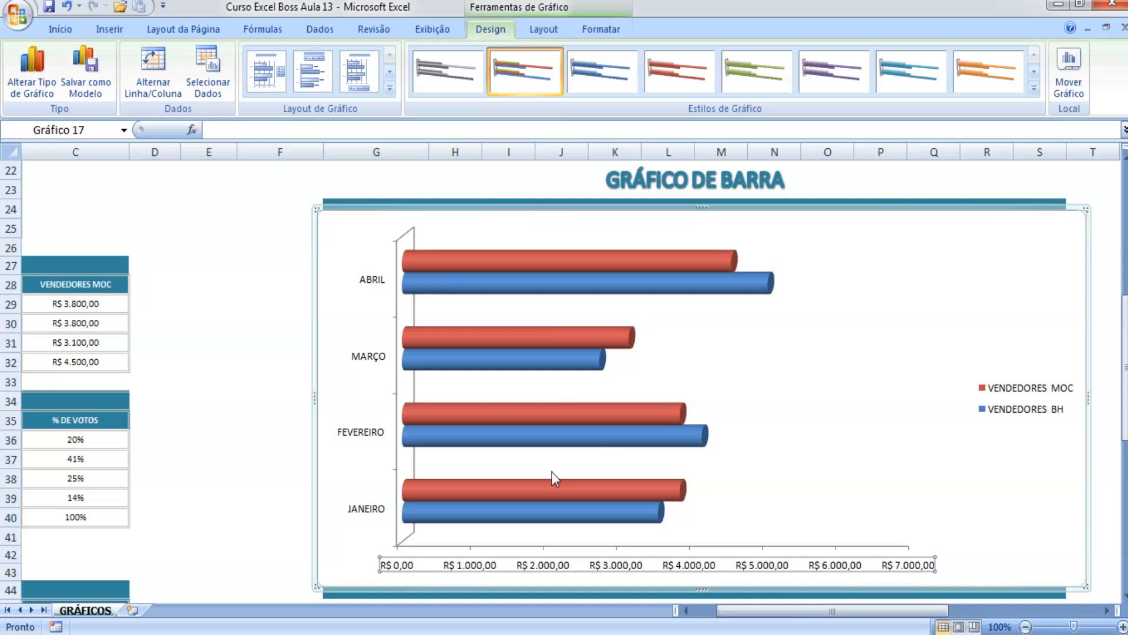
Set the JANEIRO sales of VENDEDORES MOC in cell C29 to 7000.
left_click(188, 474)
scroll(192, 473, "left", 3)
left_click(218, 439)
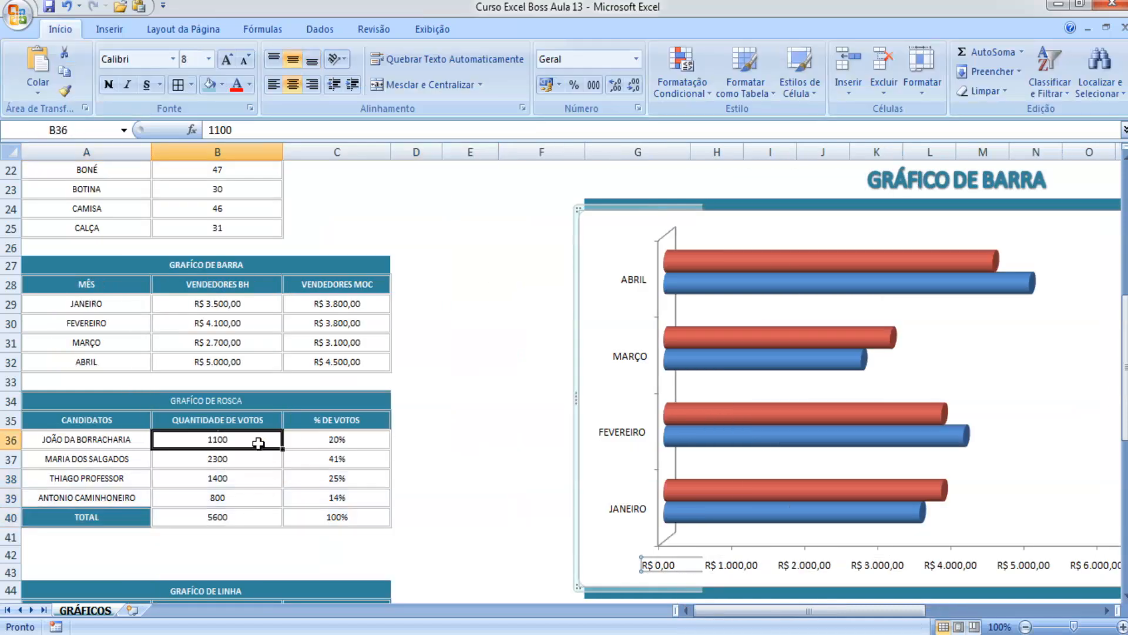
left_click(514, 451)
left_click(330, 303)
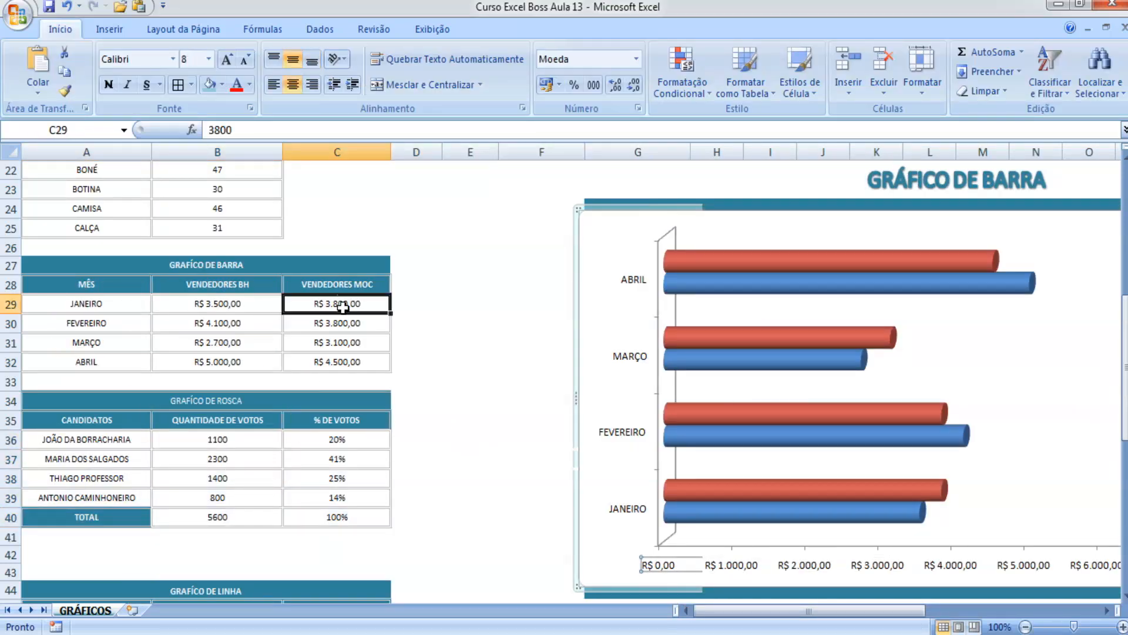
type("8")
type("+7")
key("BackSpace")
key("BackSpace")
key("BackSpace")
type("7000")
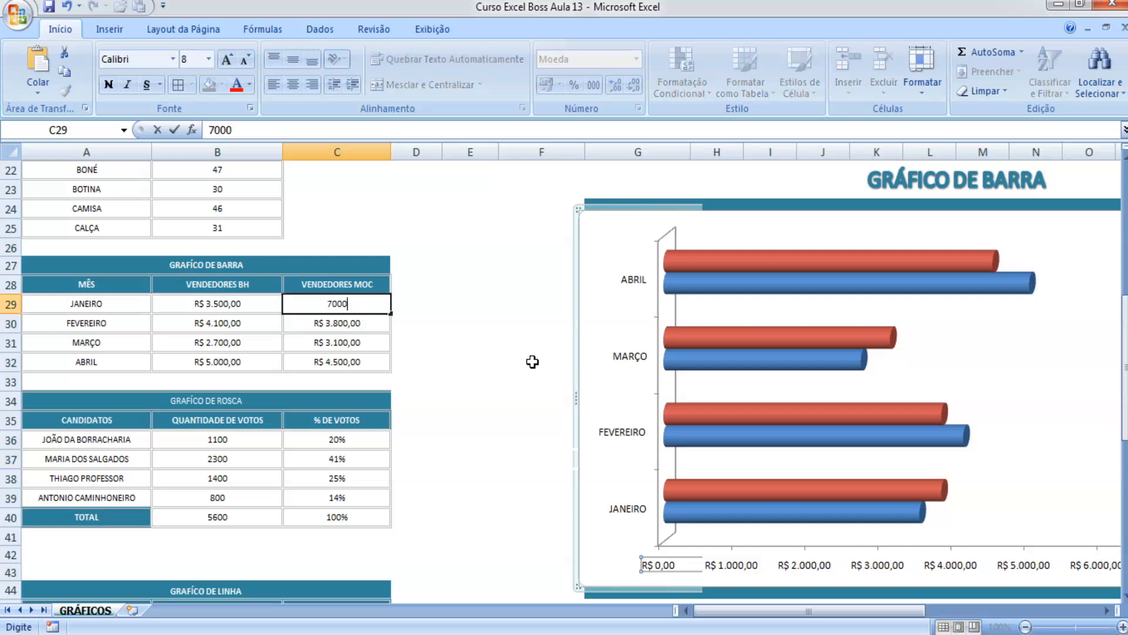
key("Return")
Check the JANEIRO bars against the value axis and undo the change to the VENDEDORES MOC January sales.
left_click_drag(871, 611, 918, 611)
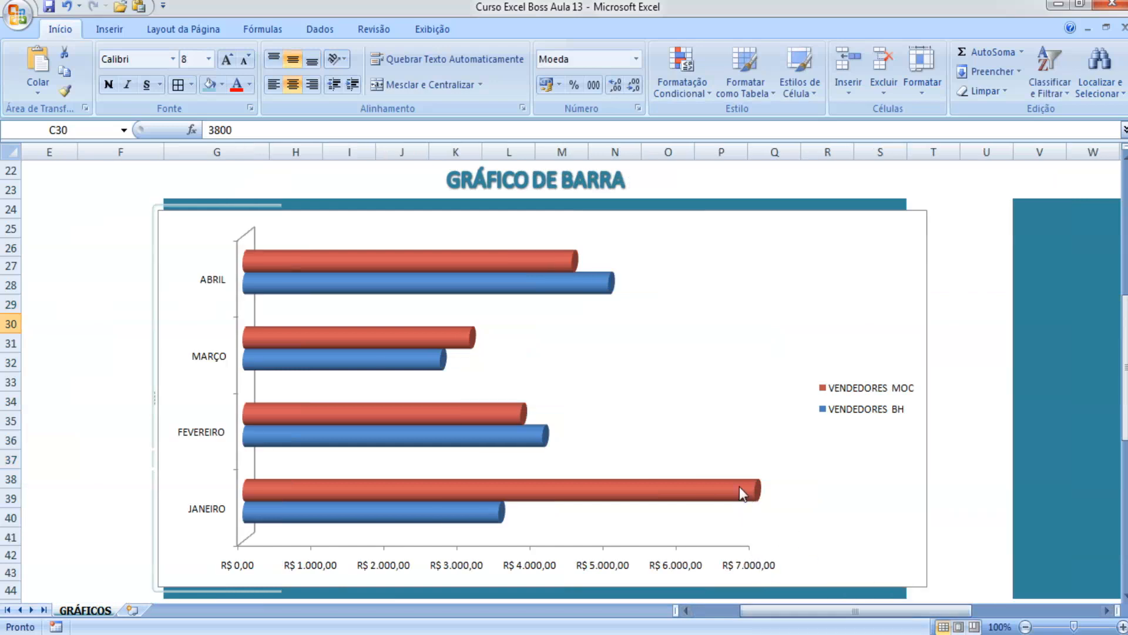
key("ctrl+z")
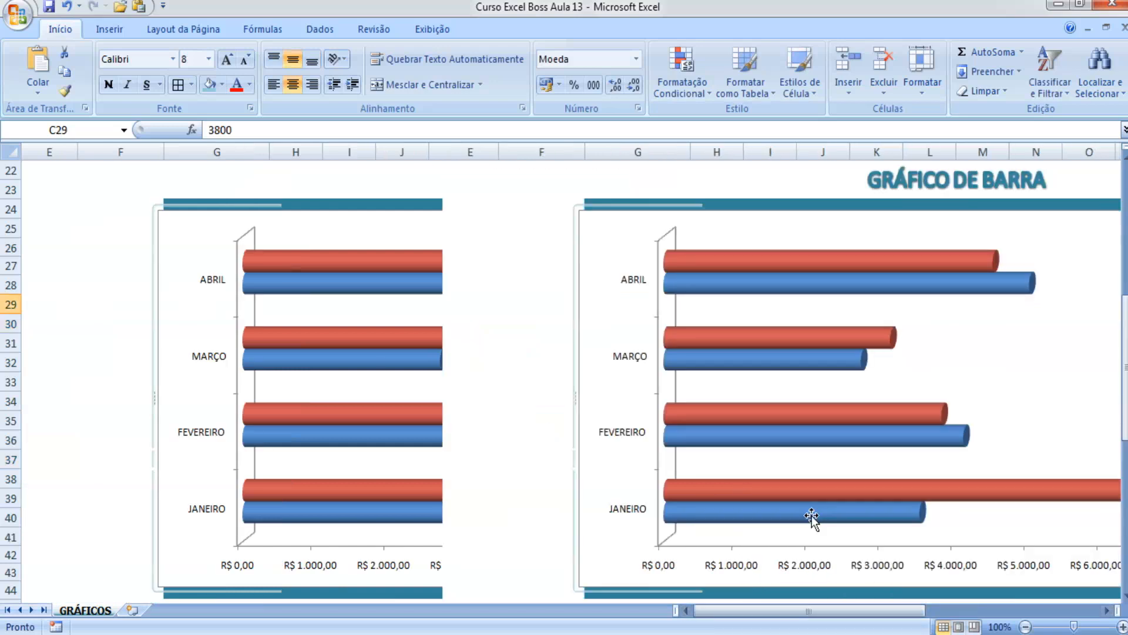
Compare the bar chart's value axis scale with the data labels on the CONTROLE DE VENDAS column chart.
left_click_drag(855, 612, 887, 609)
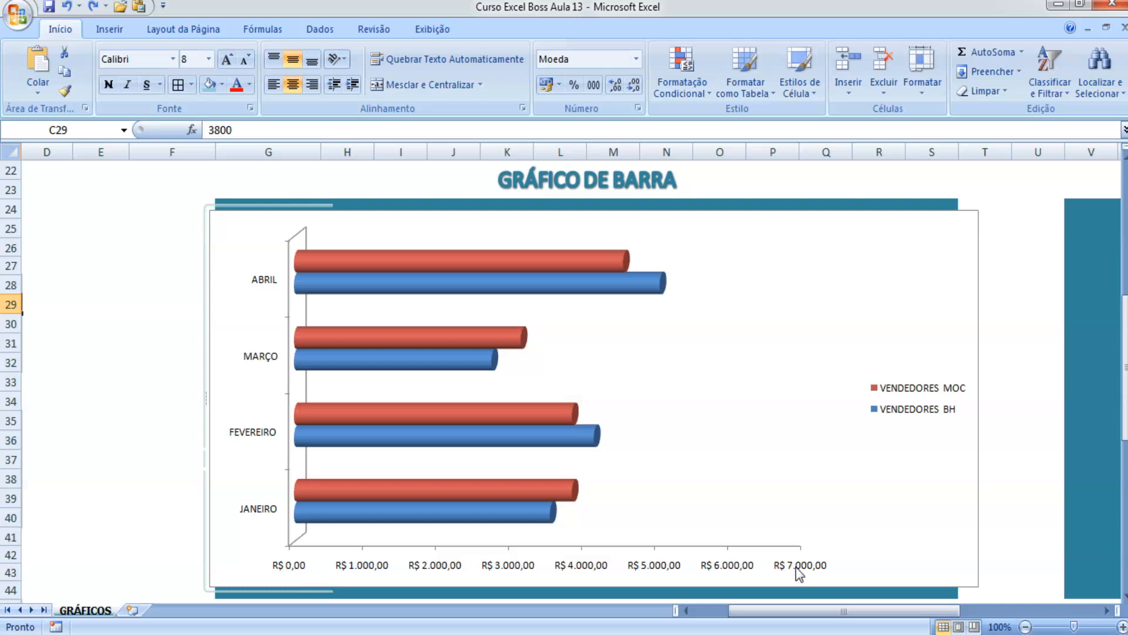
scroll(799, 573, "up", 6)
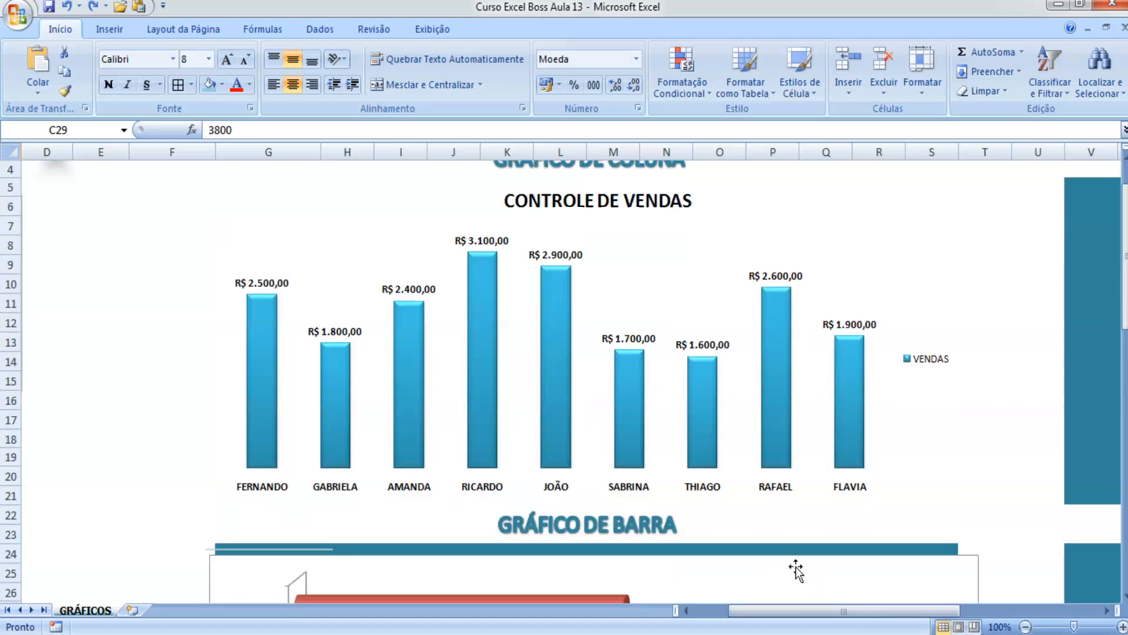
scroll(705, 394, "up", 1)
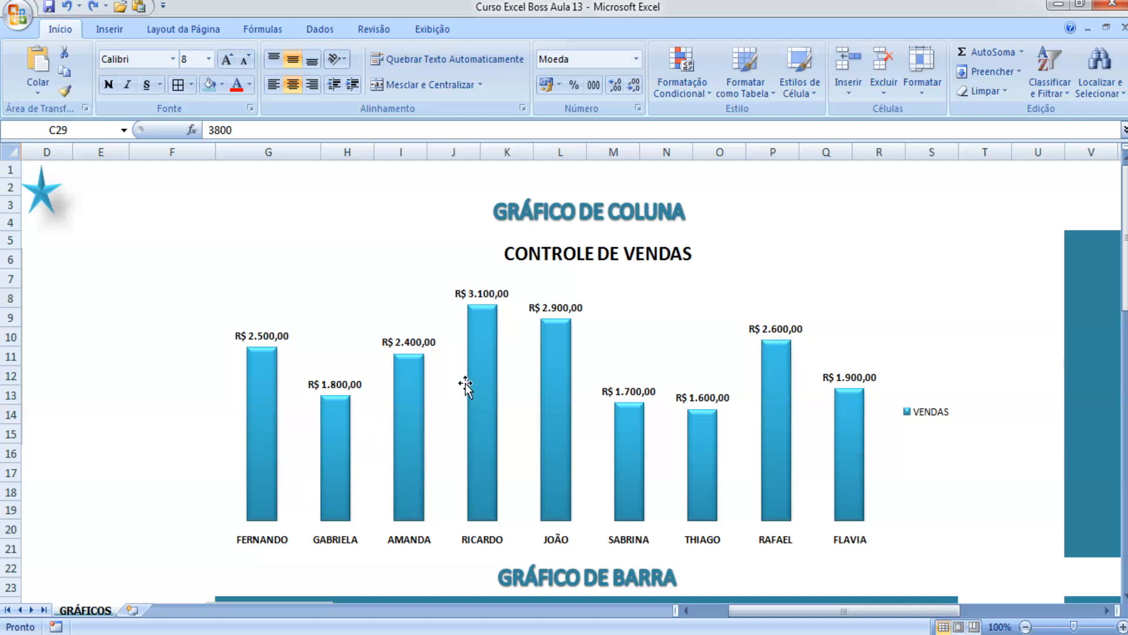
scroll(294, 404, "down", 2)
scroll(284, 428, "up", 2)
scroll(284, 428, "down", 1)
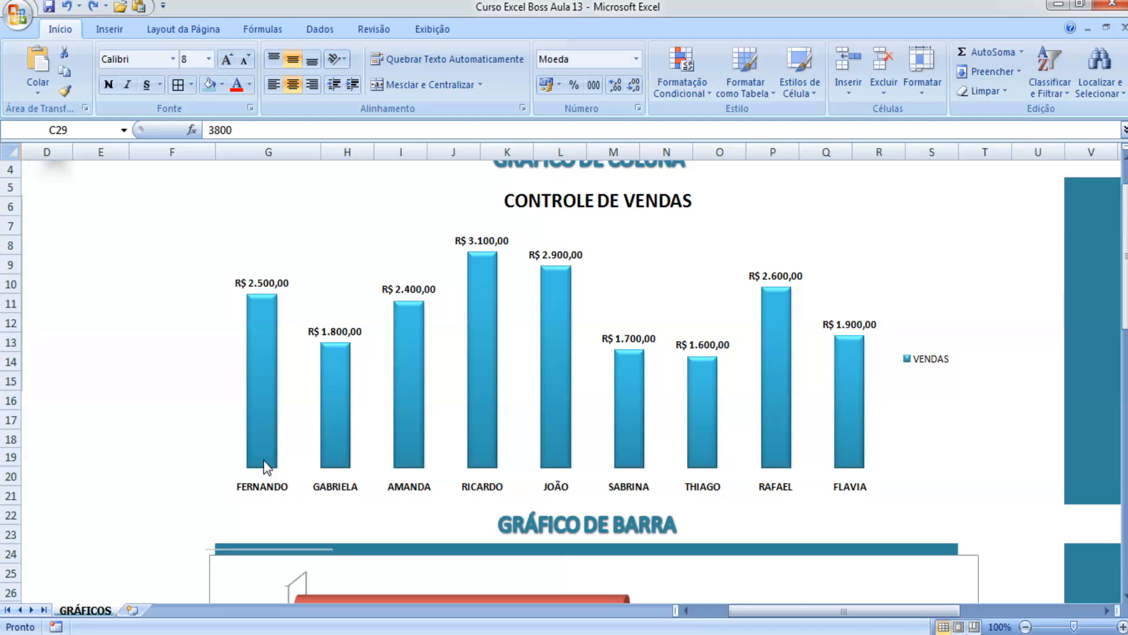
scroll(265, 467, "down", 2)
scroll(126, 426, "down", 4)
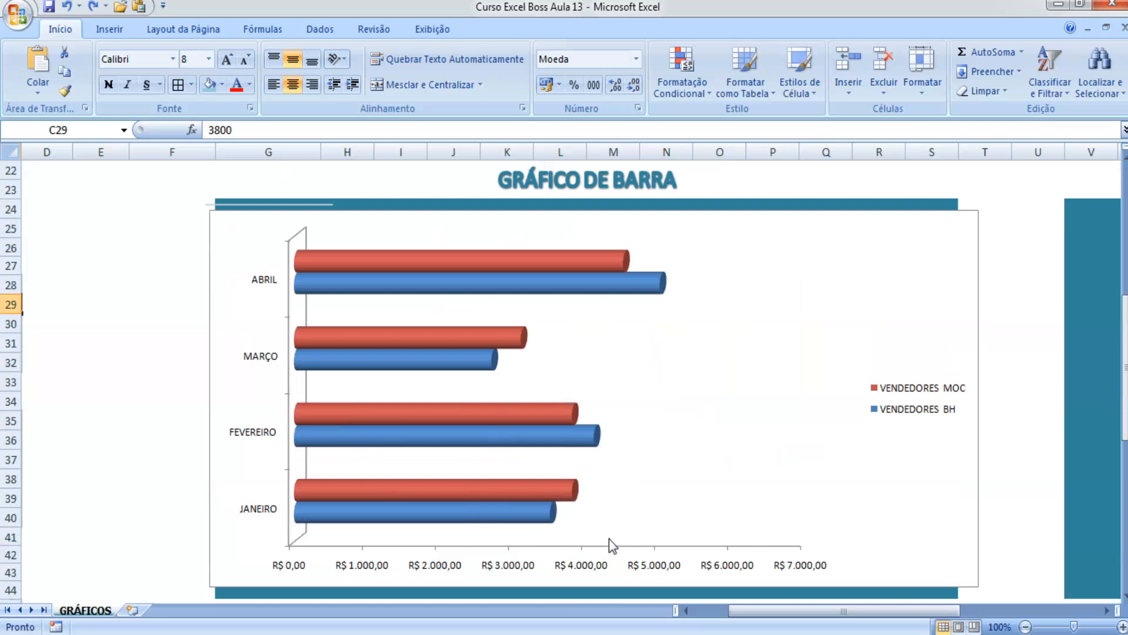
Delete the bar chart's horizontal value axis and select the red VENDEDORES MOC series.
left_click(601, 562)
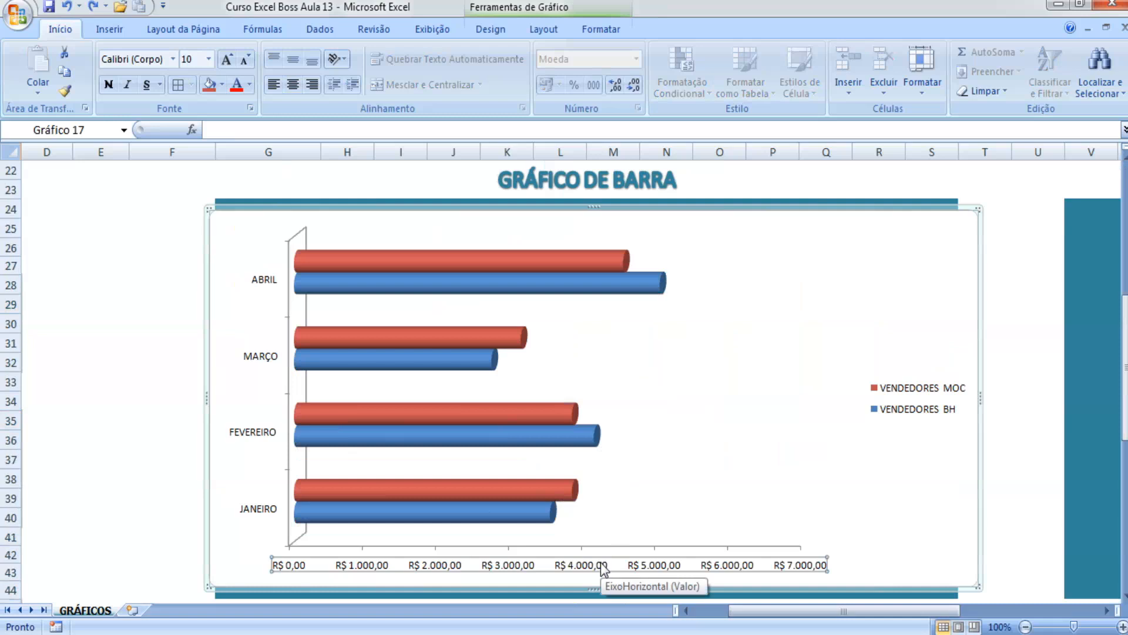
key("Delete")
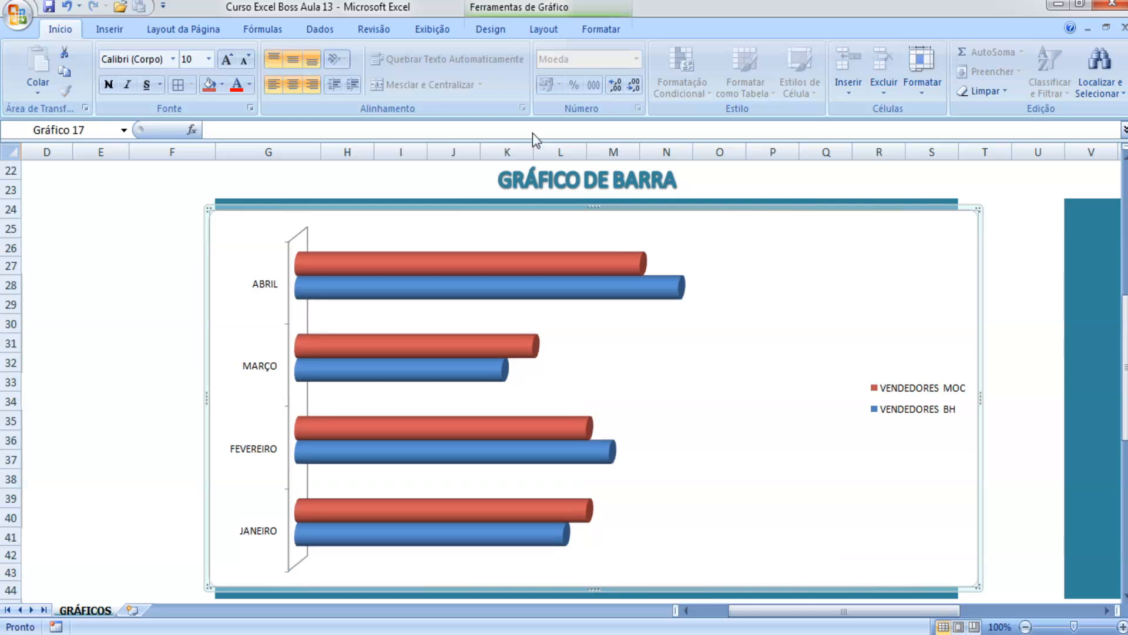
right_click(608, 263)
left_click(668, 344)
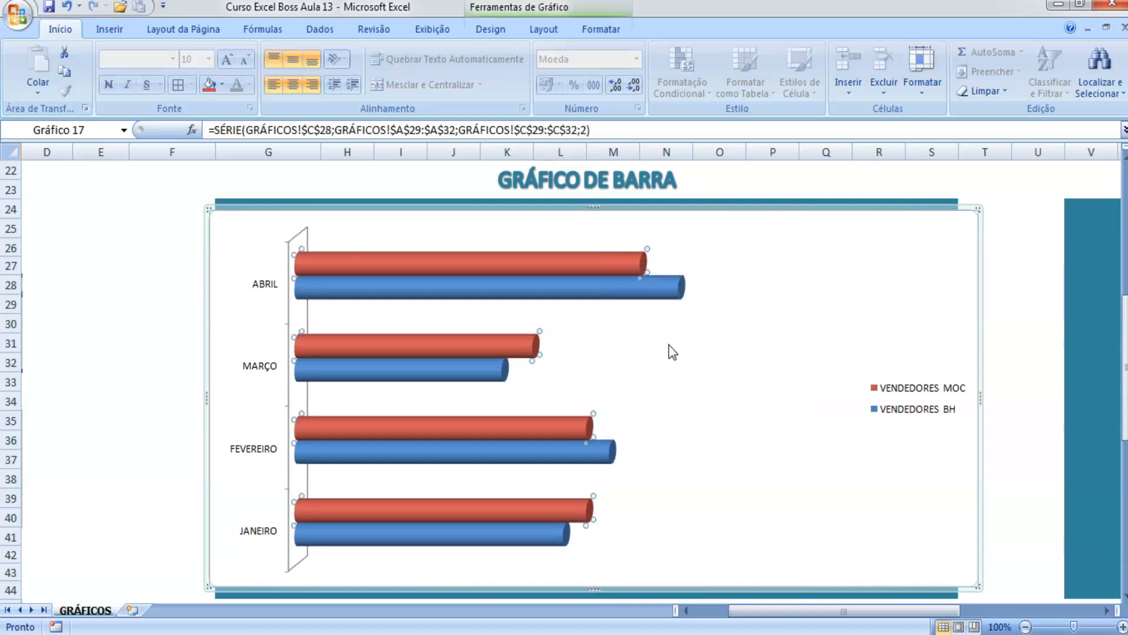
Add data labels to the VENDEDORES MOC series of the bar chart.
right_click(607, 269)
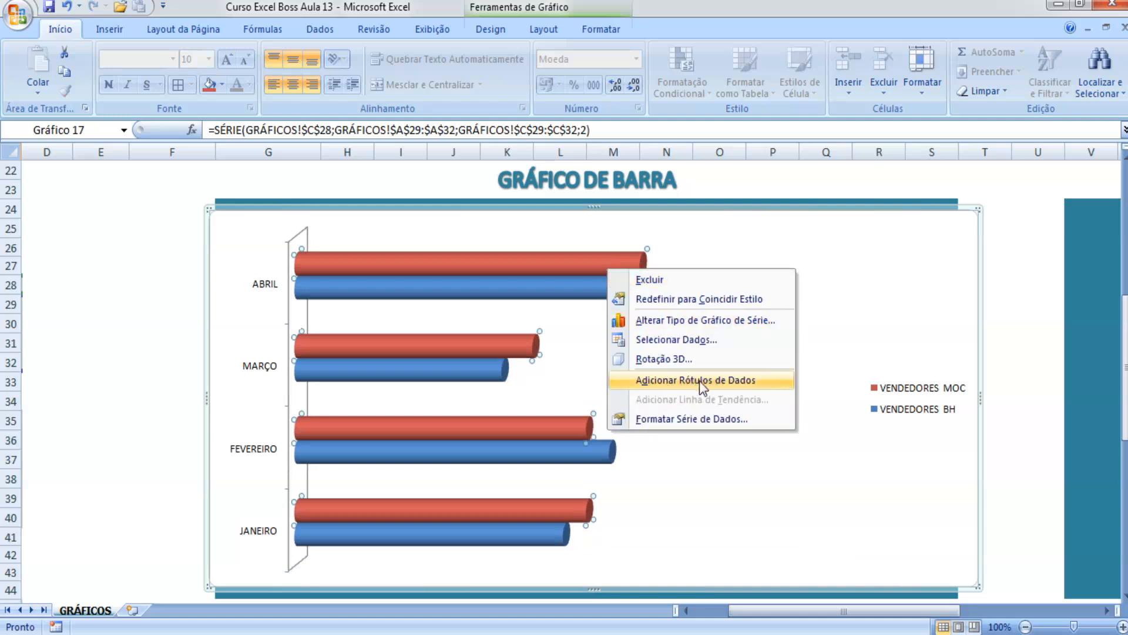
left_click_drag(793, 611, 758, 622)
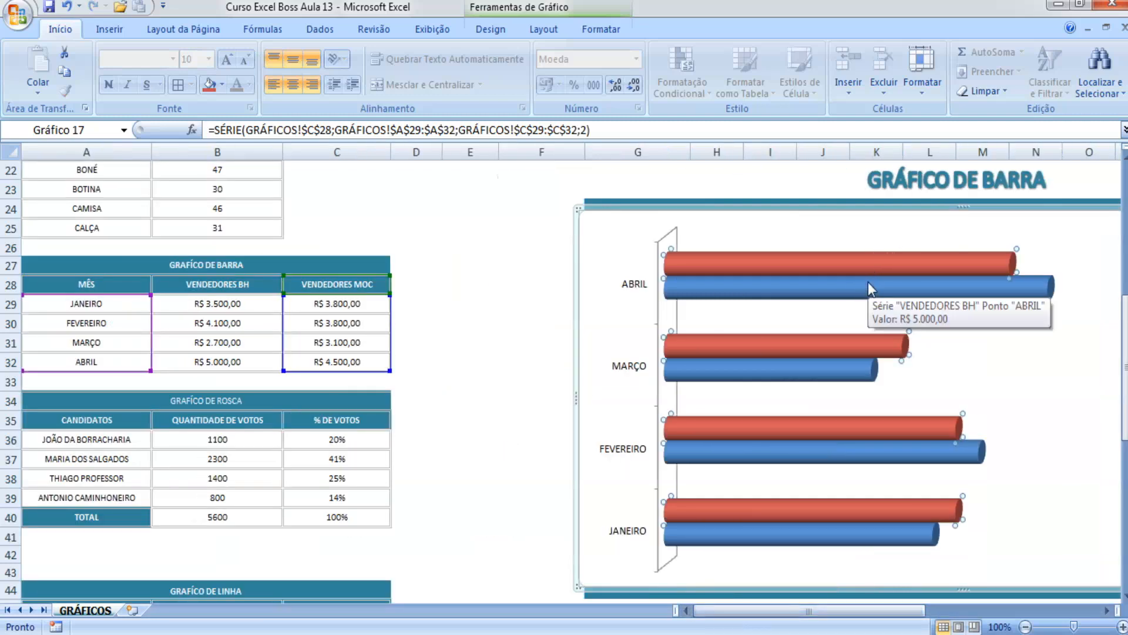
left_click_drag(846, 614, 859, 621)
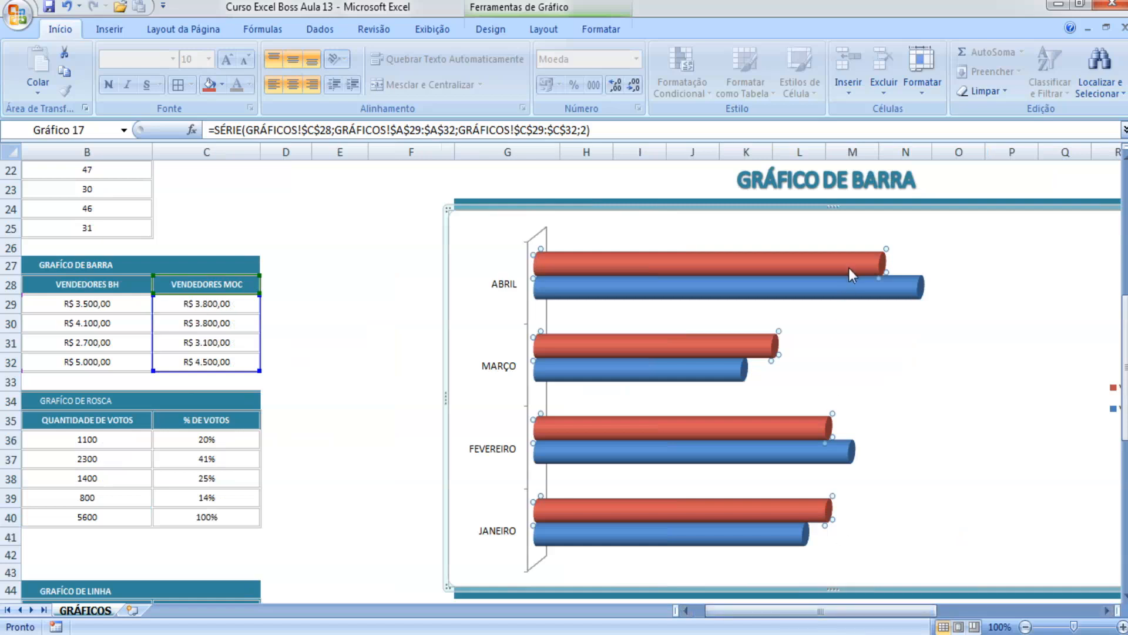
right_click(603, 266)
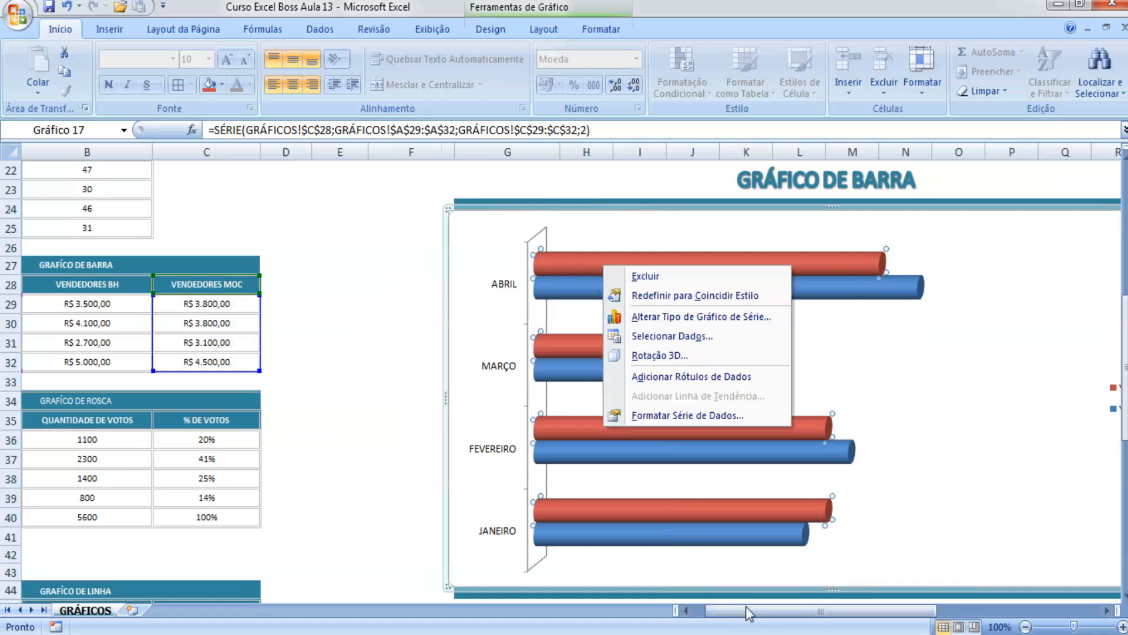
left_click(731, 268)
mouse_move(724, 269)
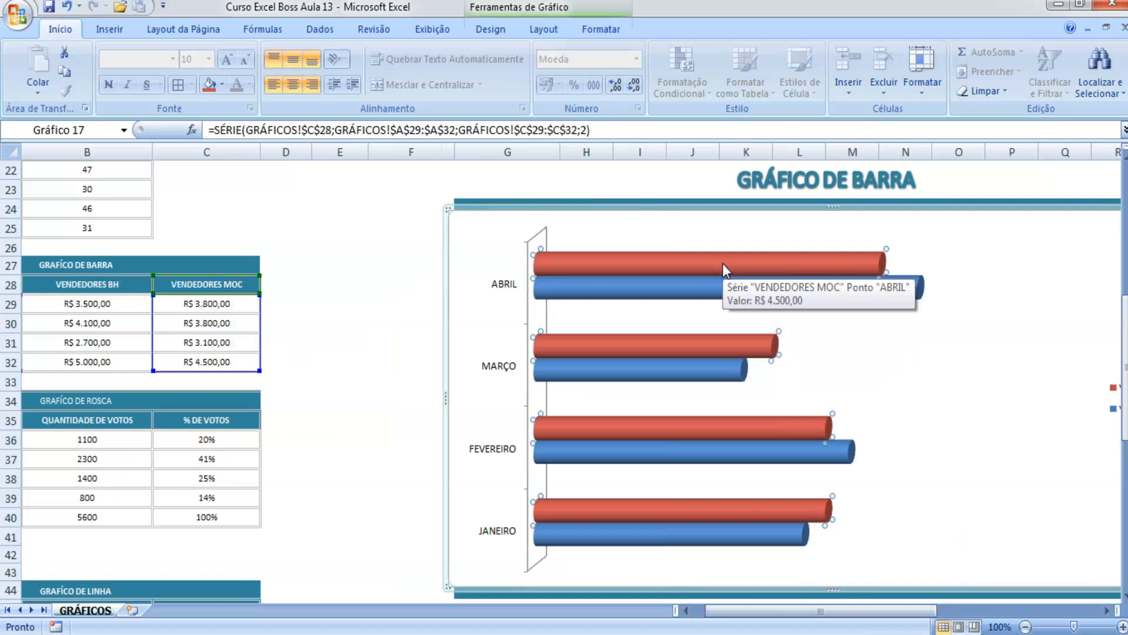
right_click(723, 263)
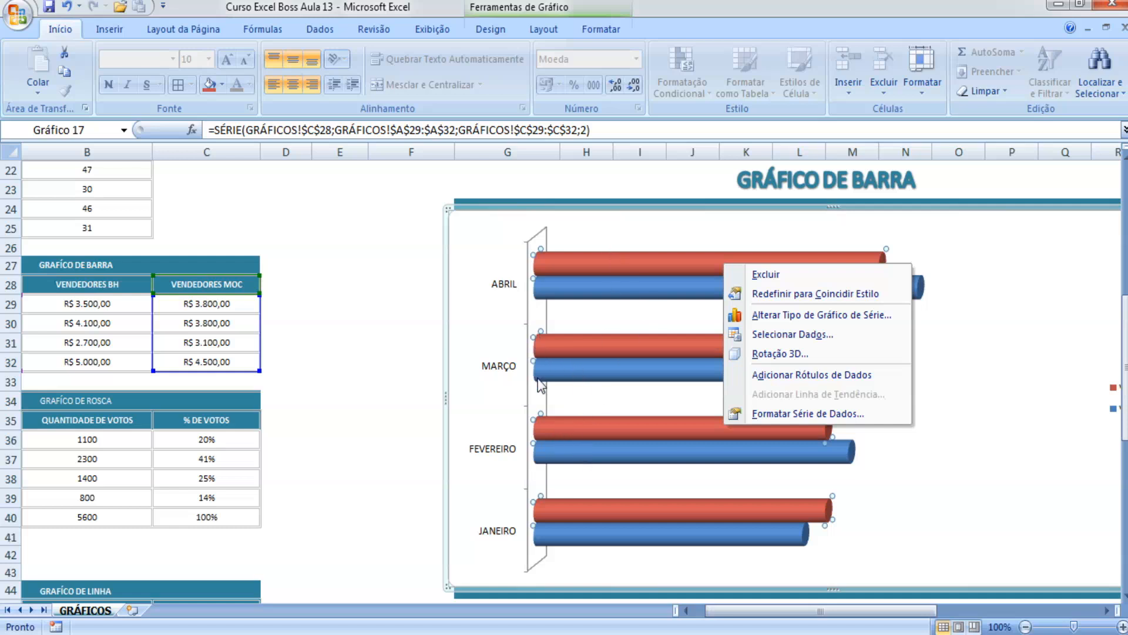
left_click(802, 381)
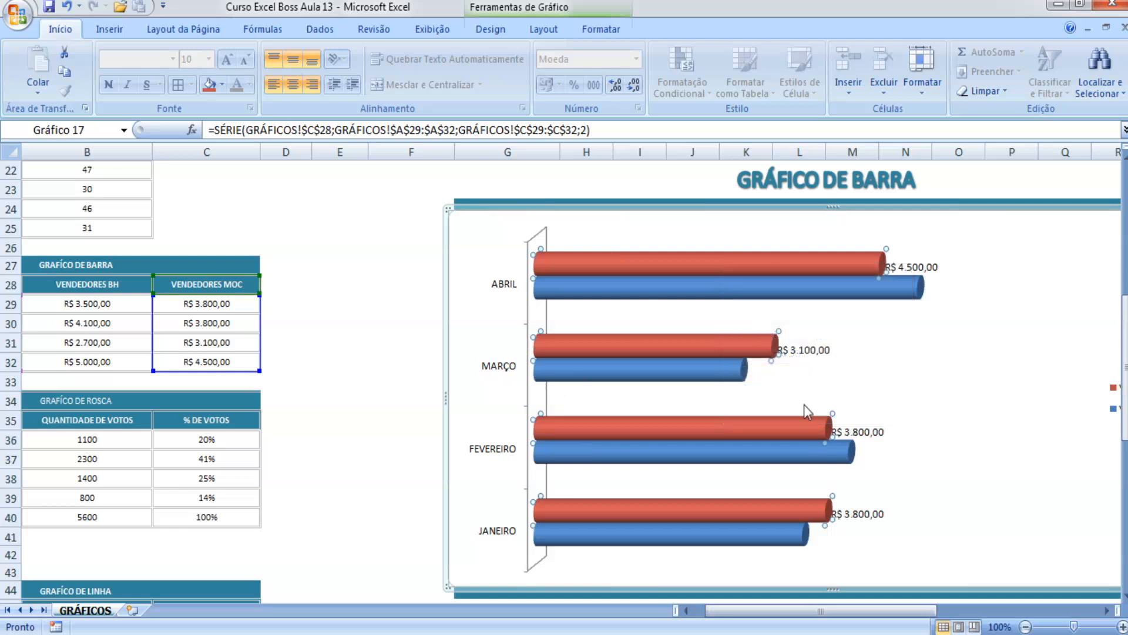
Add data labels to the blue VENDEDORES BH series as well.
left_click(884, 365)
left_click(882, 281)
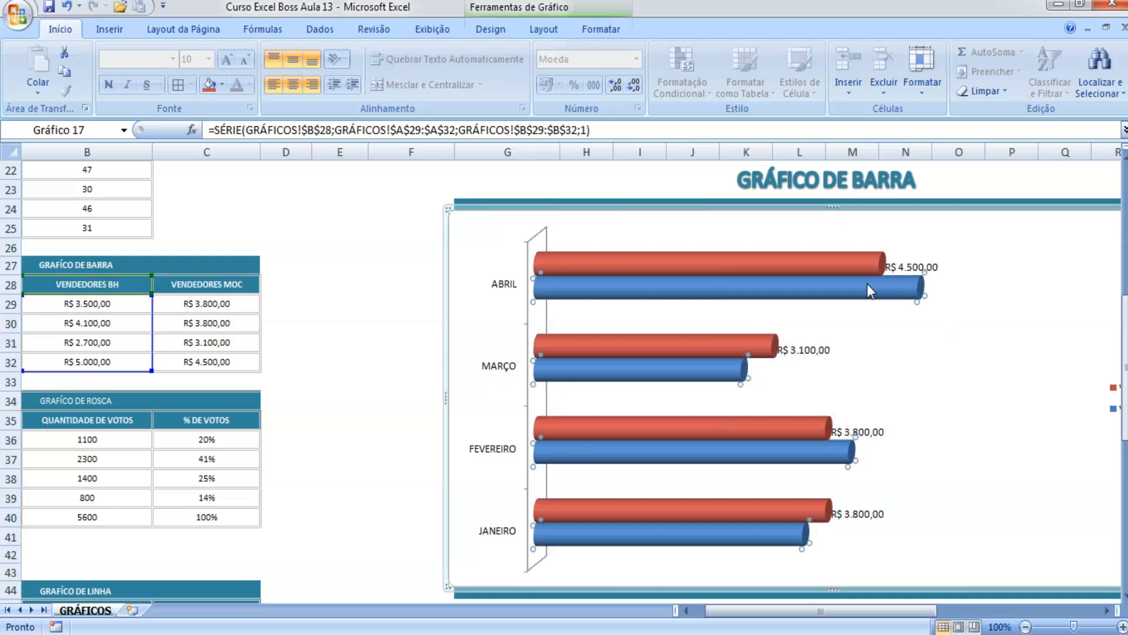
right_click(866, 283)
left_click(830, 283)
right_click(831, 281)
left_click(936, 395)
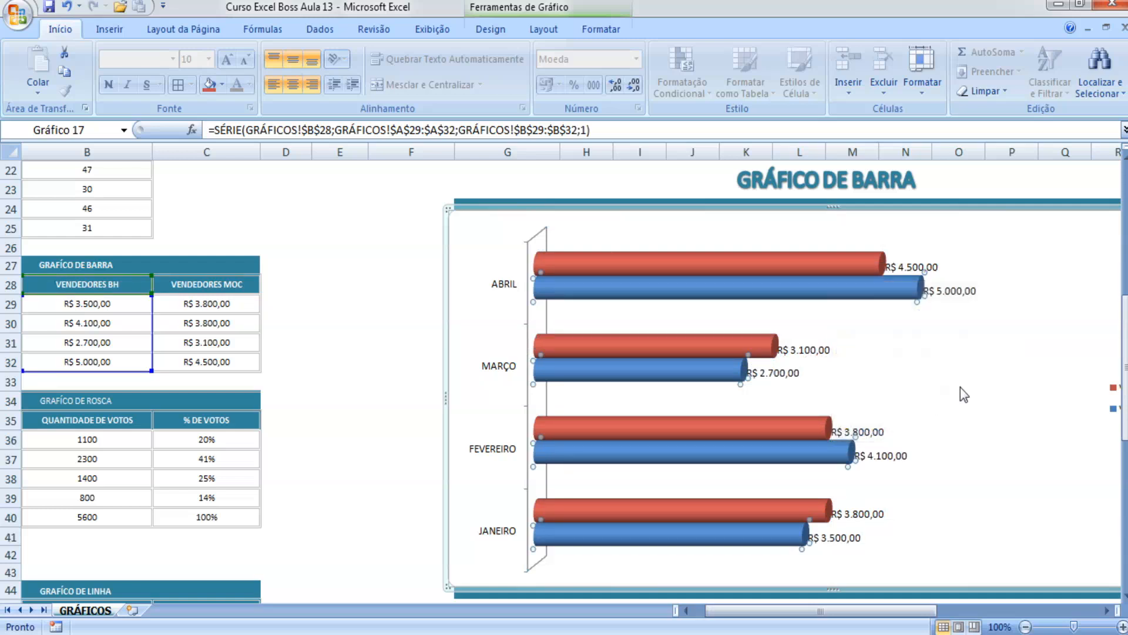
left_click(936, 398)
Open the formatting options of the bar chart's vertical month axis and move the dialog clear of the axis.
left_click_drag(938, 614, 928, 614)
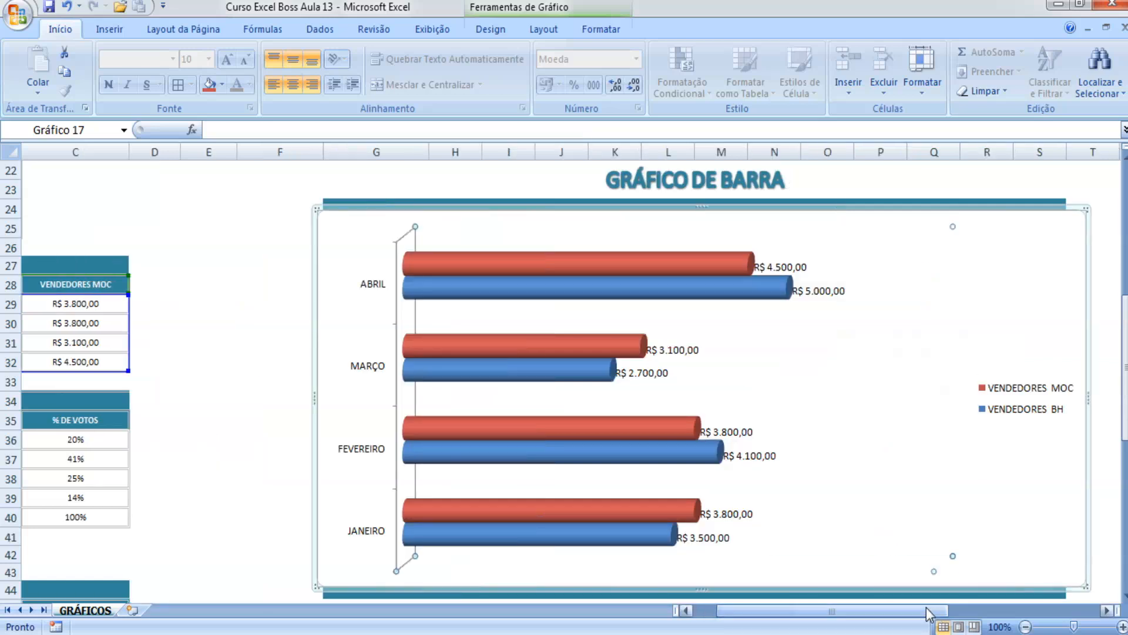
left_click(393, 268)
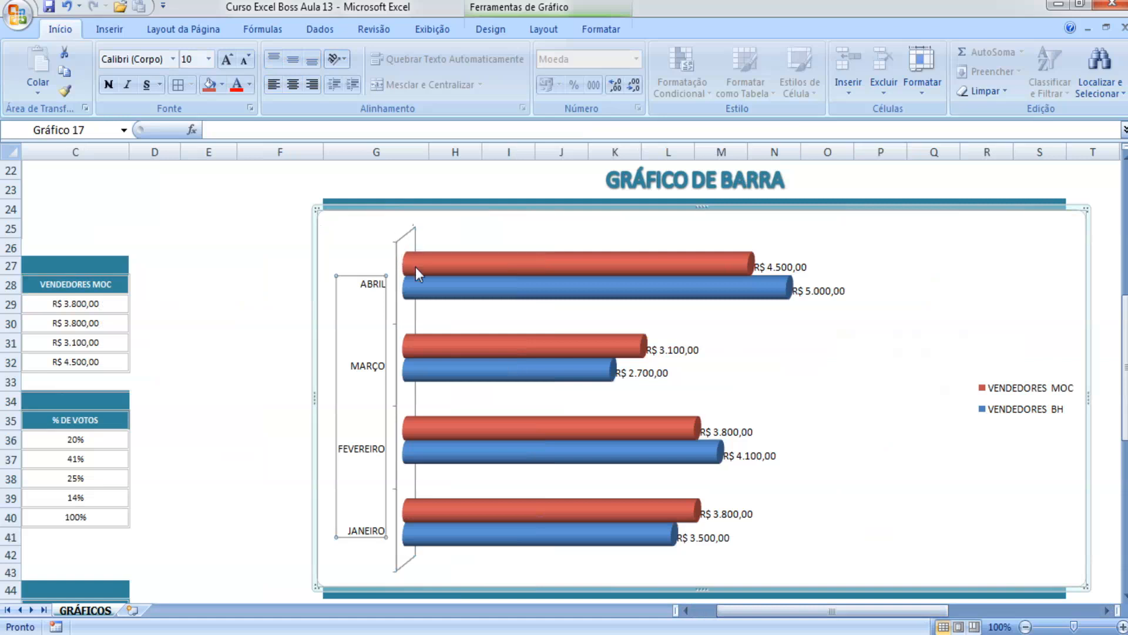
double_click(397, 480)
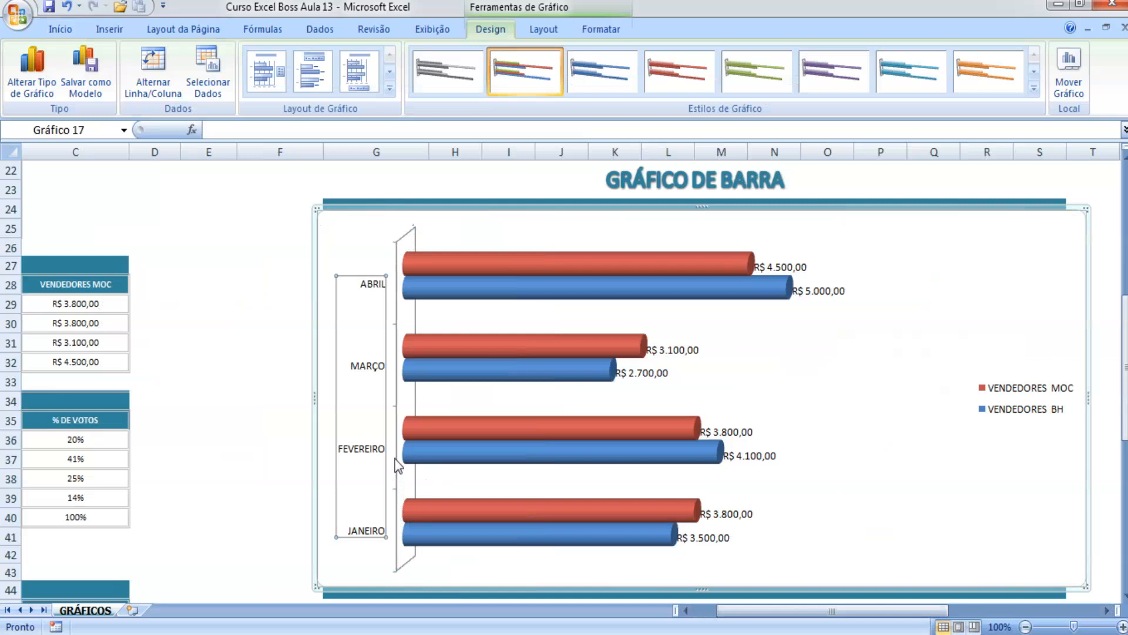
right_click(398, 460)
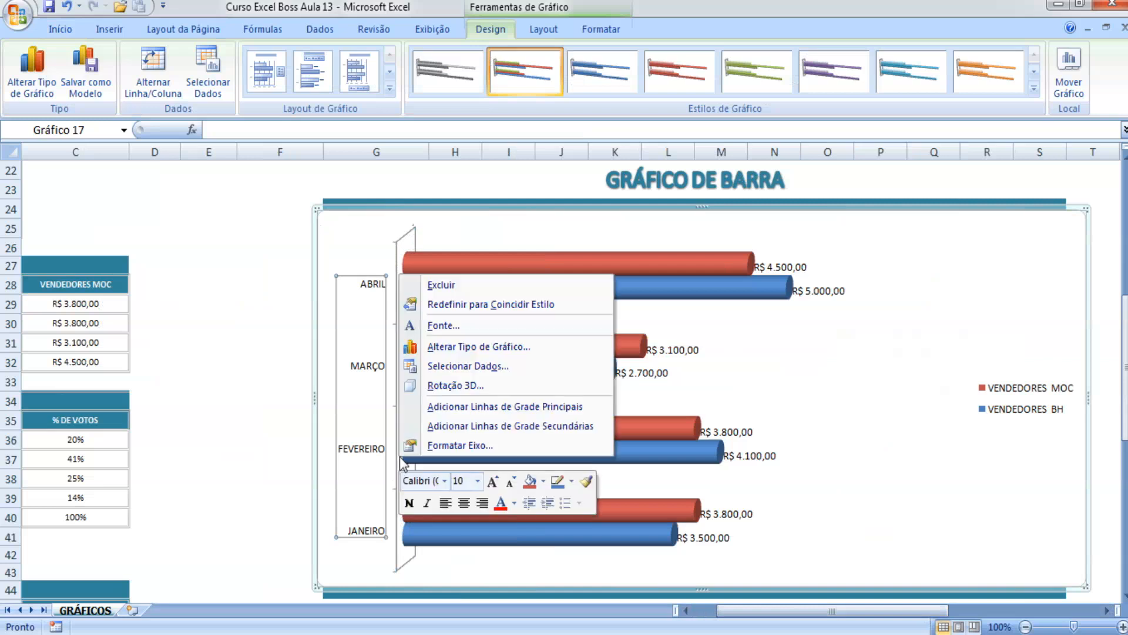
left_click(432, 445)
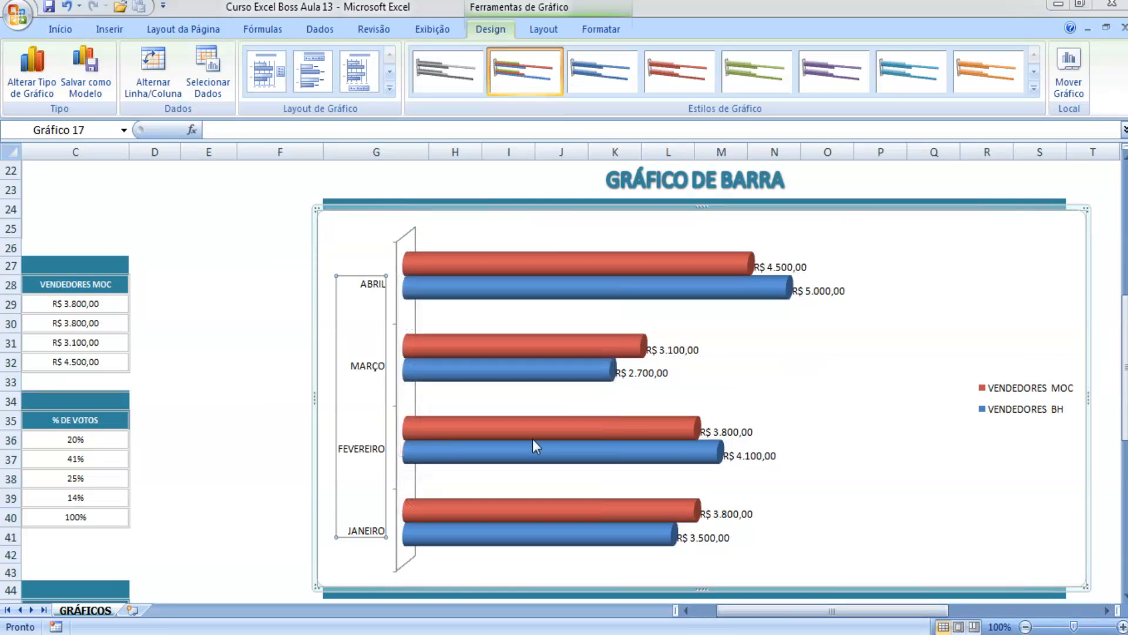
left_click_drag(600, 90, 894, 118)
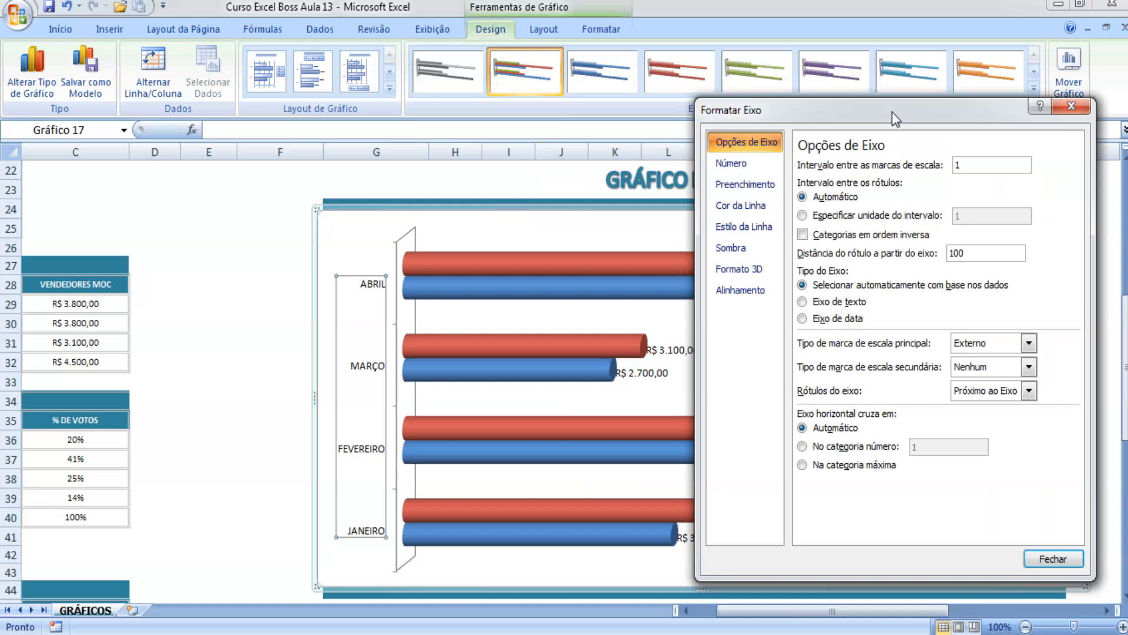
Try a solid fill behind the month axis labels and return them to no fill.
left_click(762, 170)
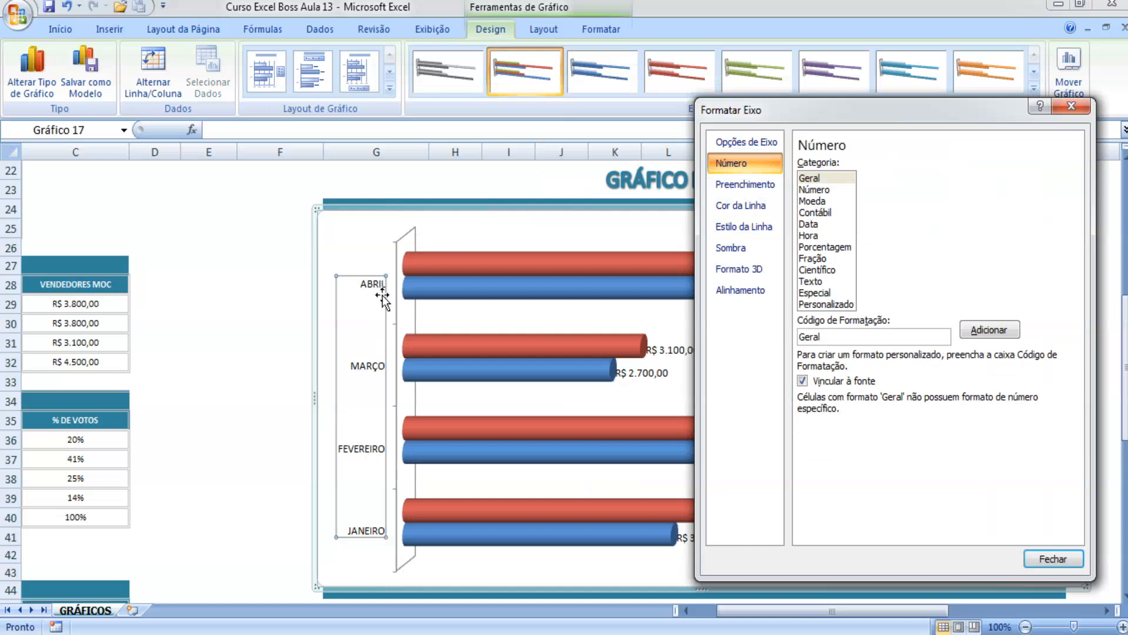
left_click(746, 184)
left_click(803, 166)
left_click(804, 183)
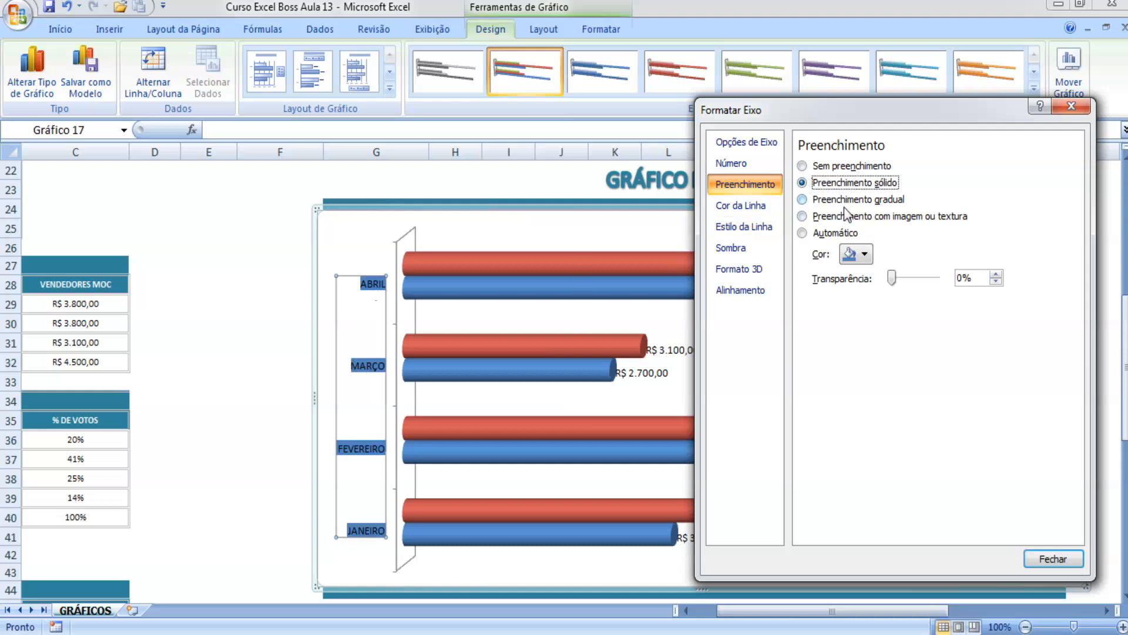
left_click(825, 170)
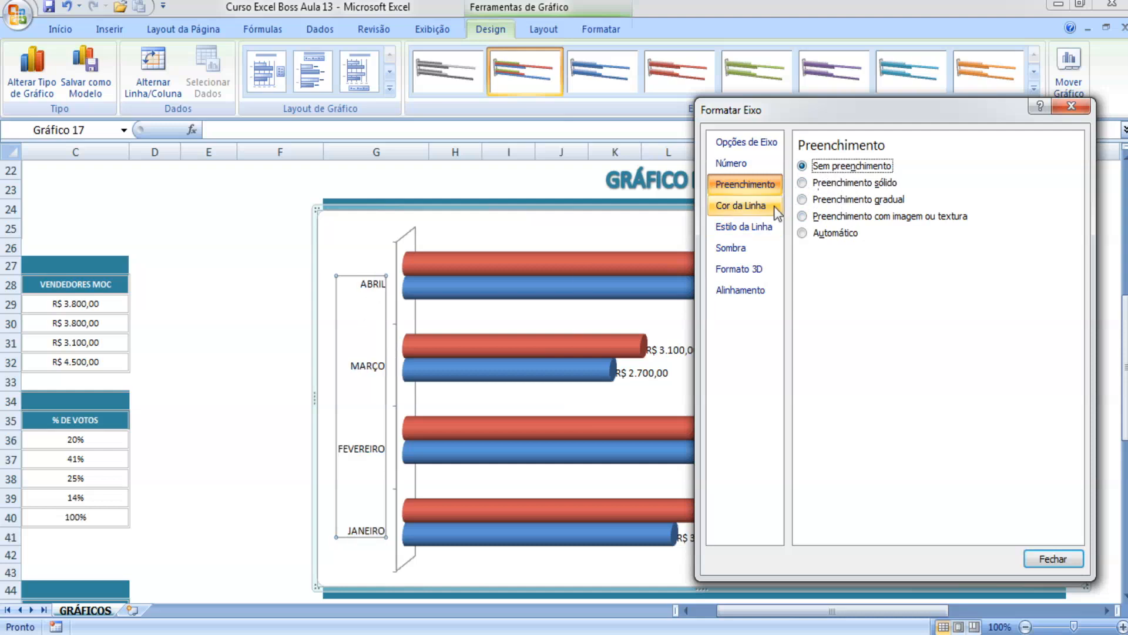
Set the line color of the vertical month axis to Sem linha.
left_click(761, 207)
left_click(803, 167)
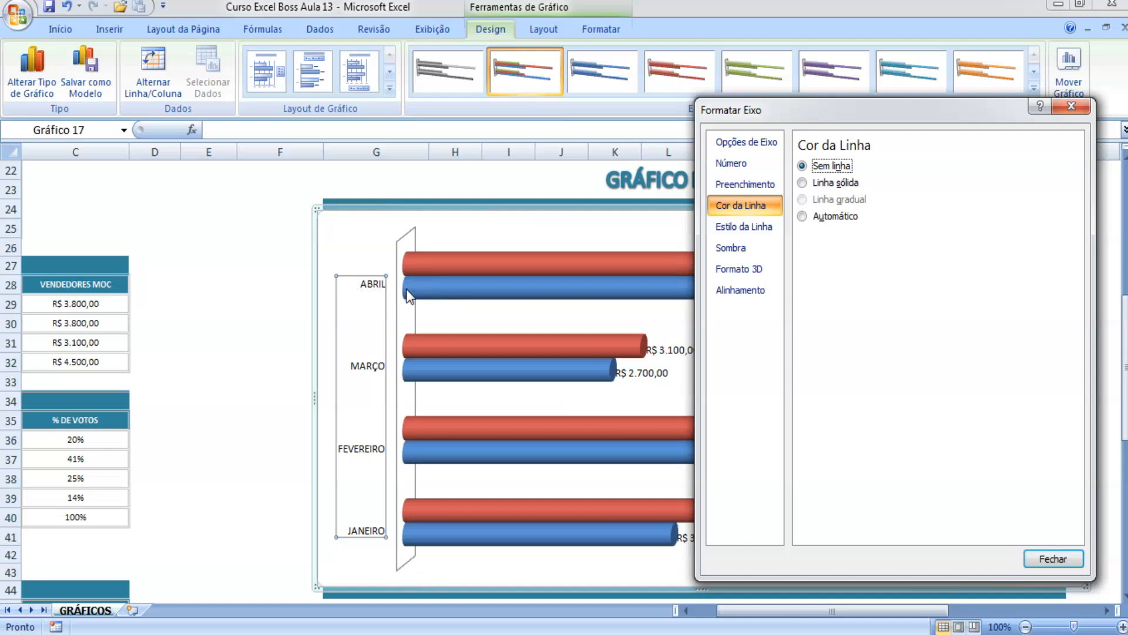
mouse_move(419, 290)
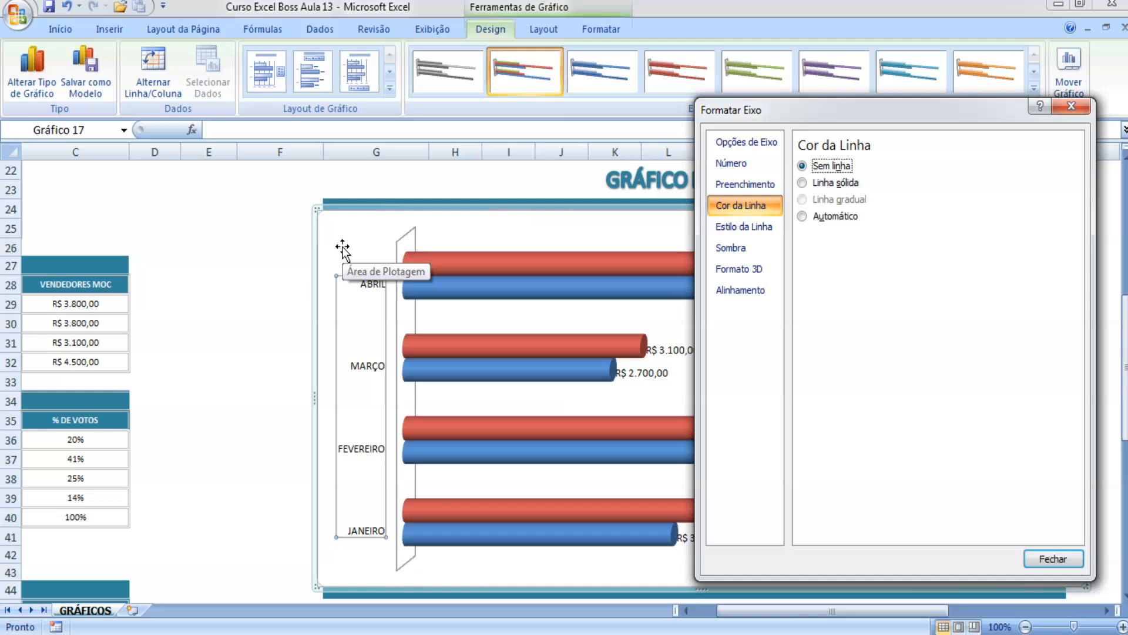
Try the Em Cima, No Meio, Embaixo and Centralizado Embaixo vertical alignments on the month axis labels.
left_click(744, 227)
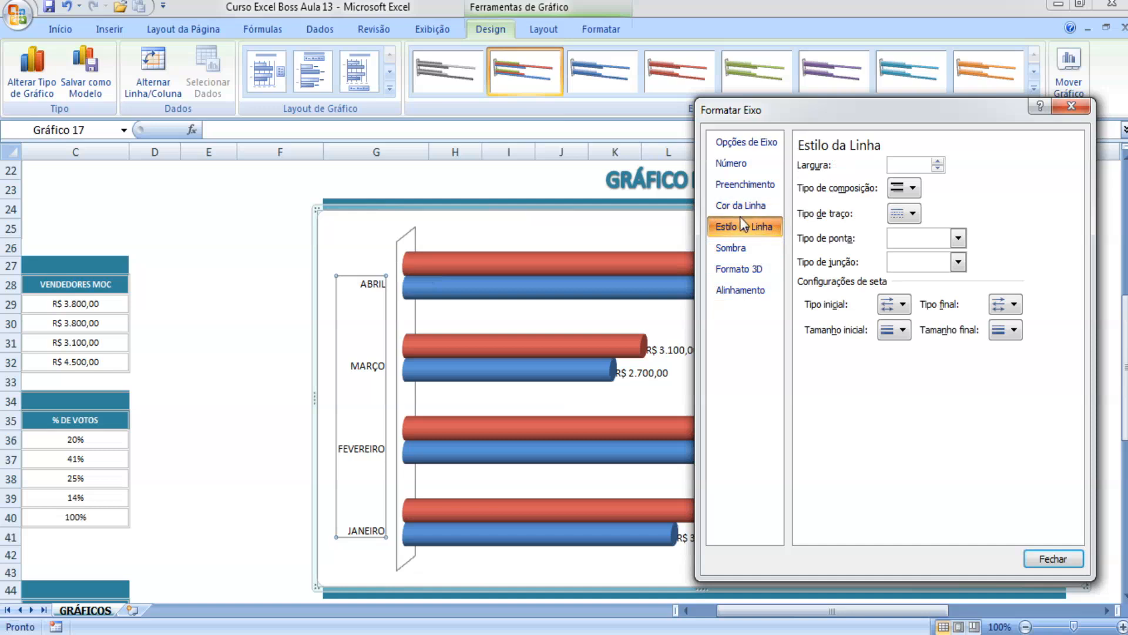
left_click(771, 249)
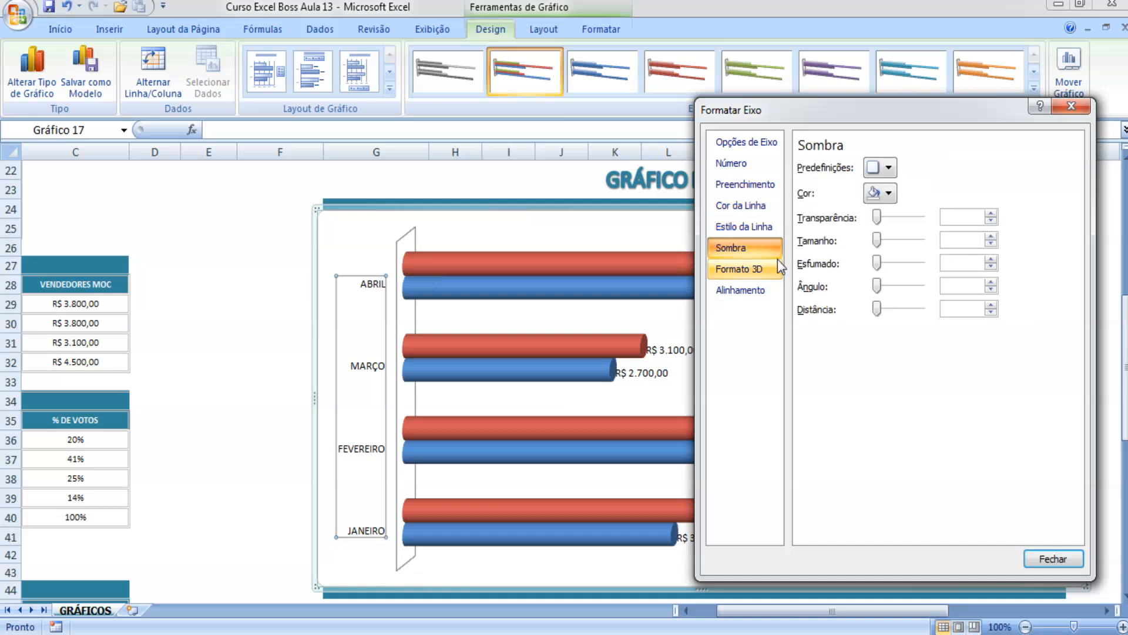
left_click(770, 268)
left_click(764, 290)
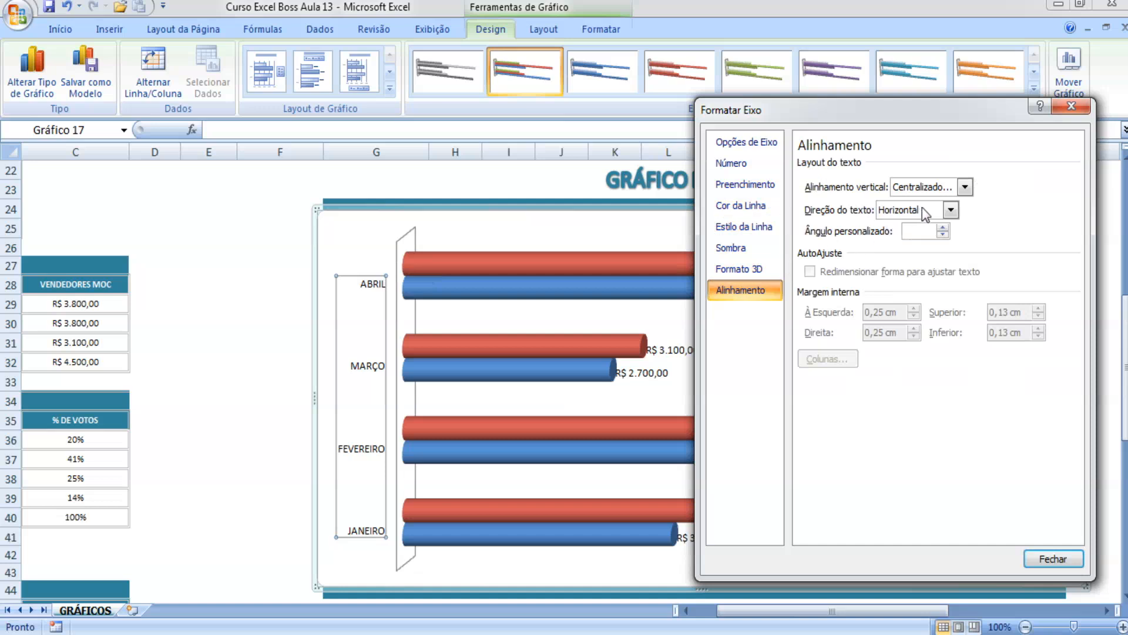
left_click(964, 187)
left_click(956, 217)
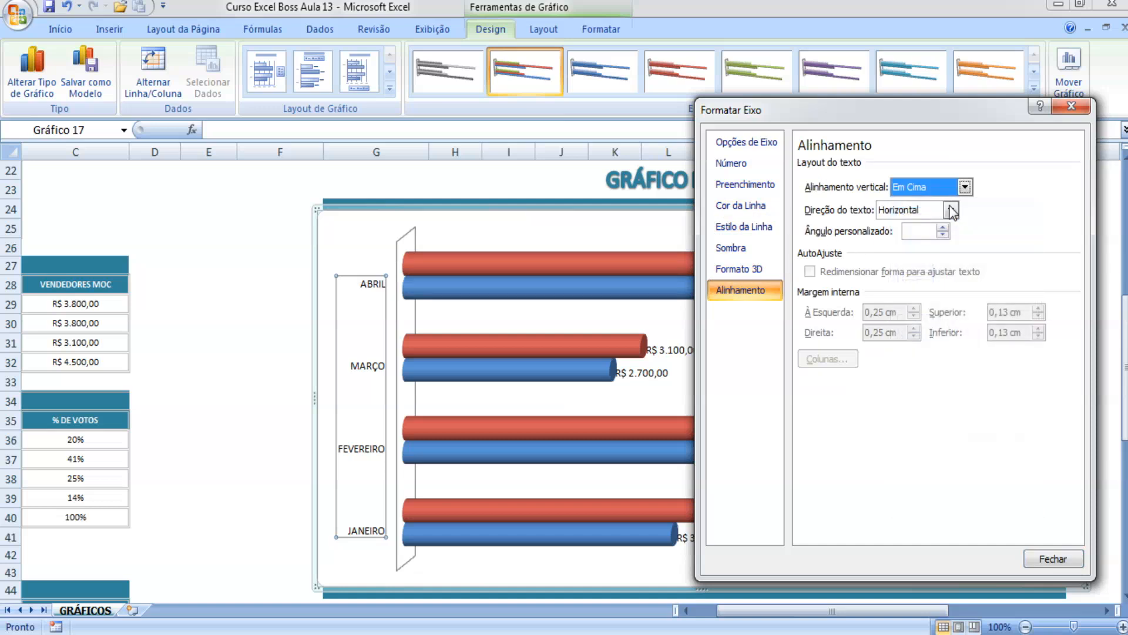
left_click(944, 188)
left_click(950, 272)
left_click(950, 186)
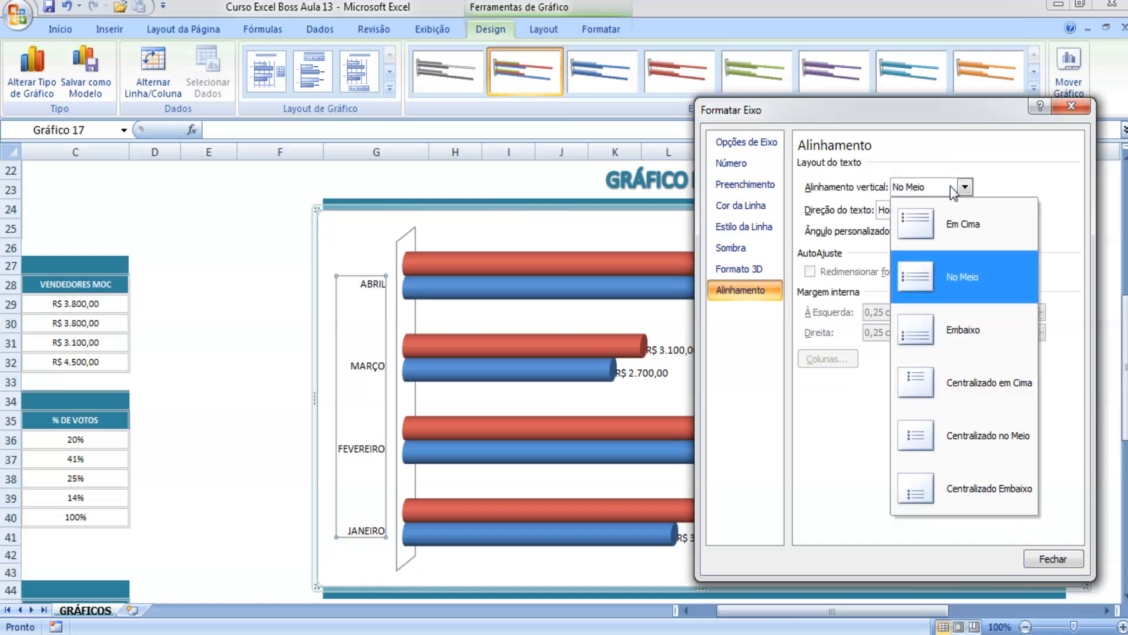
left_click(967, 305)
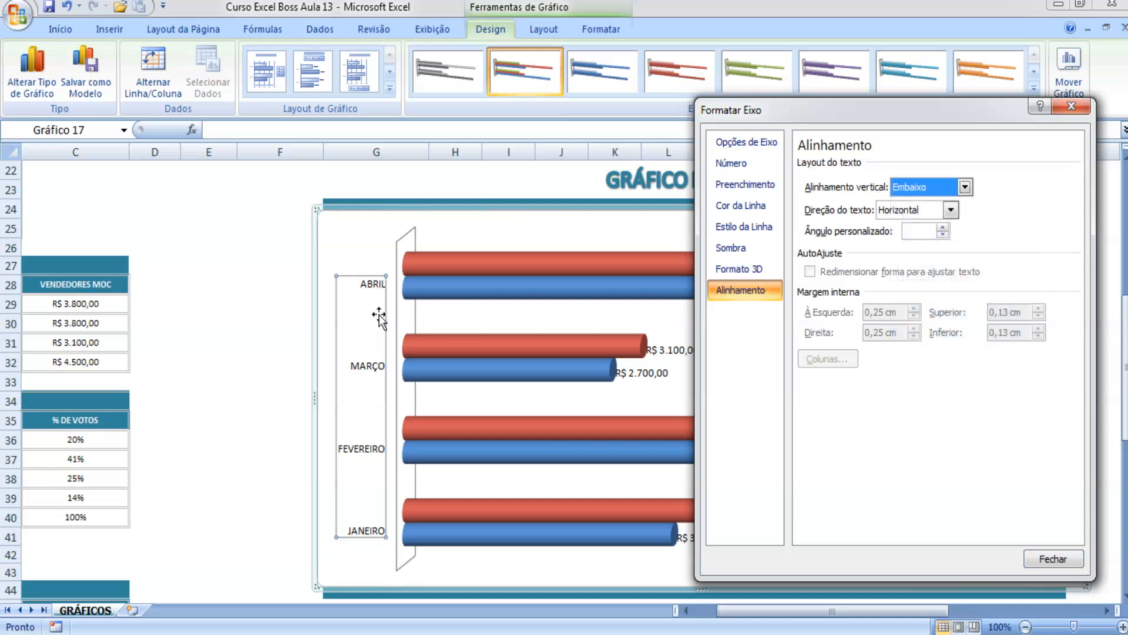
left_click(934, 189)
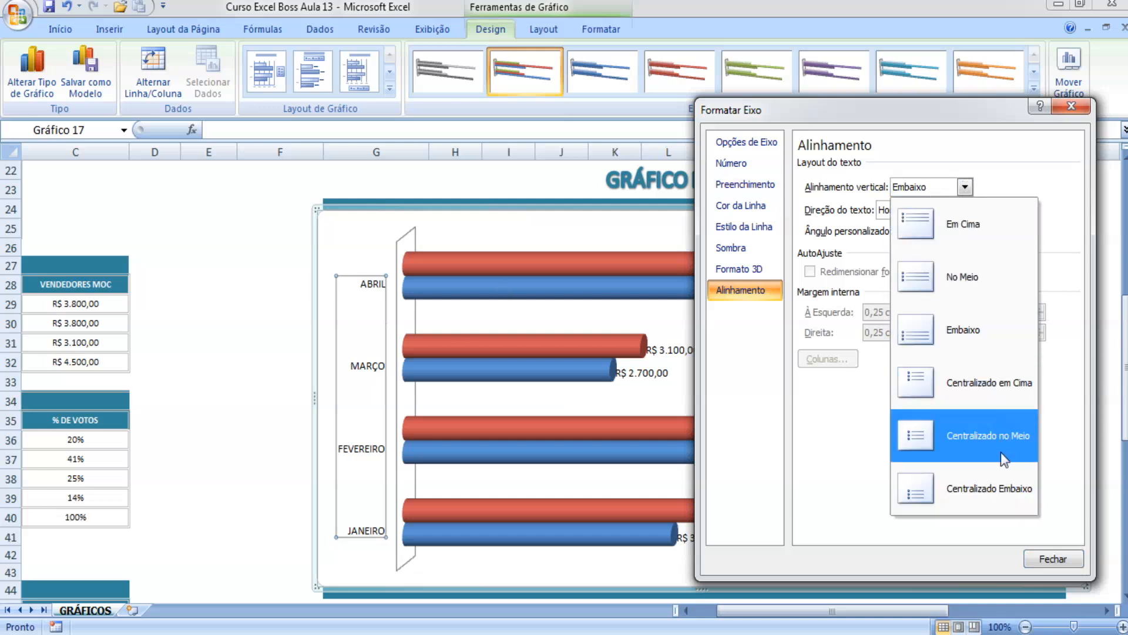
left_click(1003, 473)
Try rotating the month axis labels 90° and return their text direction to Horizontal.
left_click(934, 212)
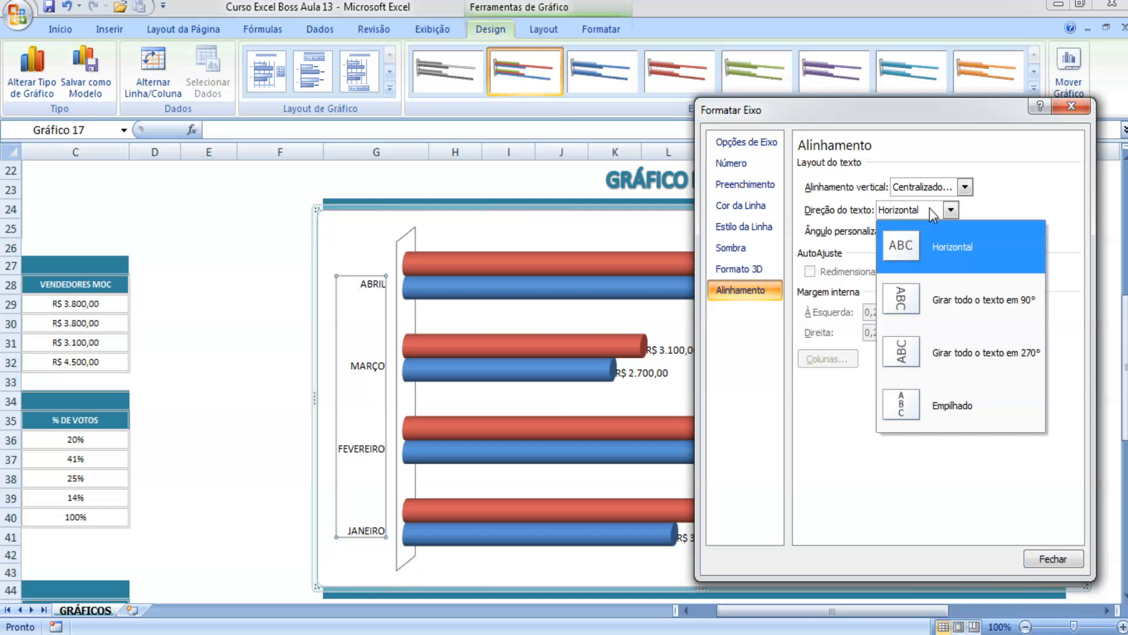
left_click(971, 312)
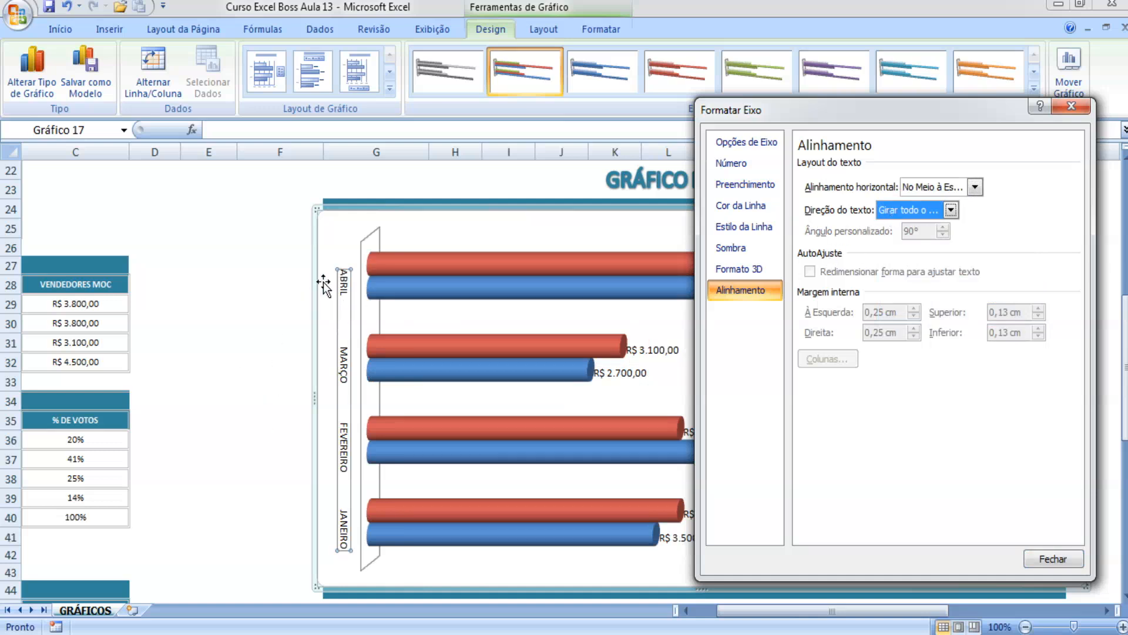
left_click(944, 211)
left_click(946, 230)
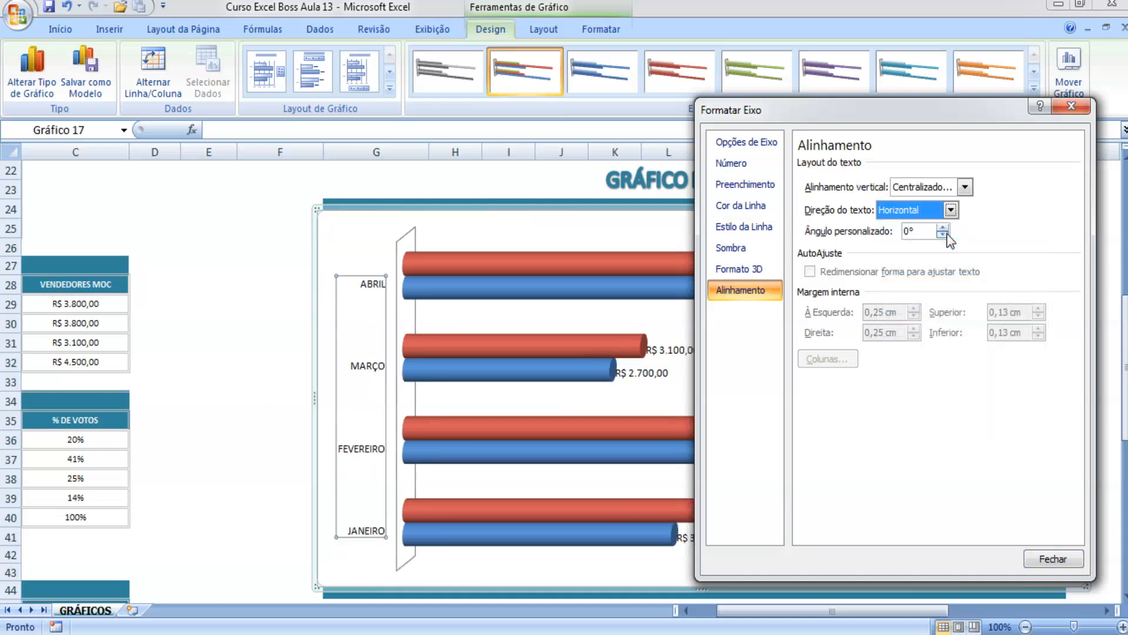
Try the 90°, 270° and Empilhado text directions on the month axis labels, returning to 90°.
left_click(951, 211)
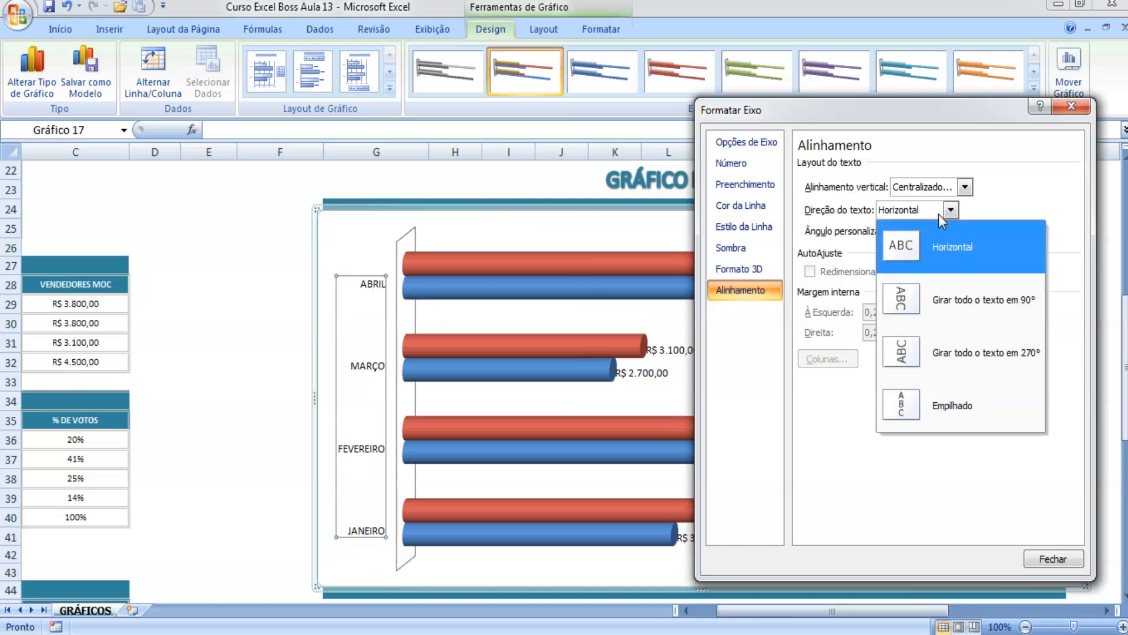
left_click(929, 293)
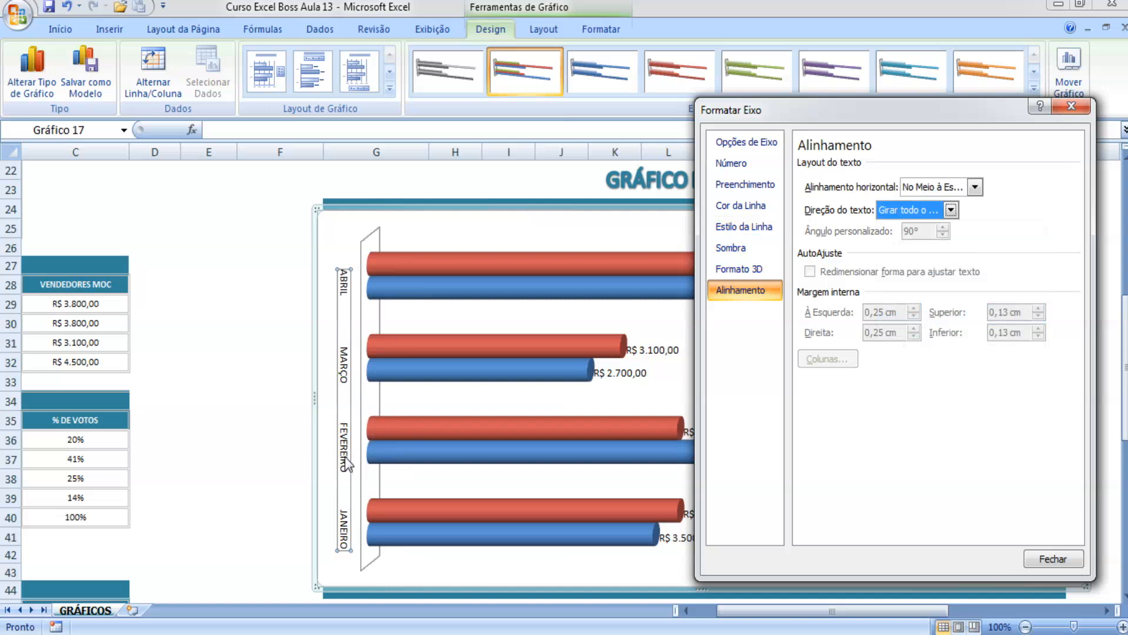
left_click(941, 212)
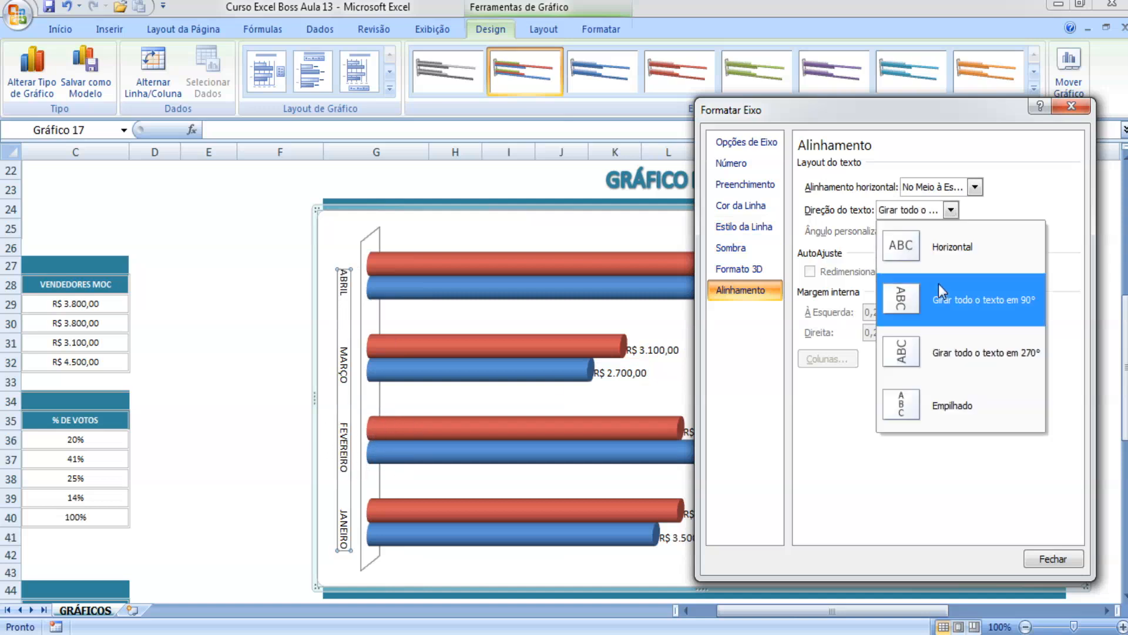
left_click(948, 347)
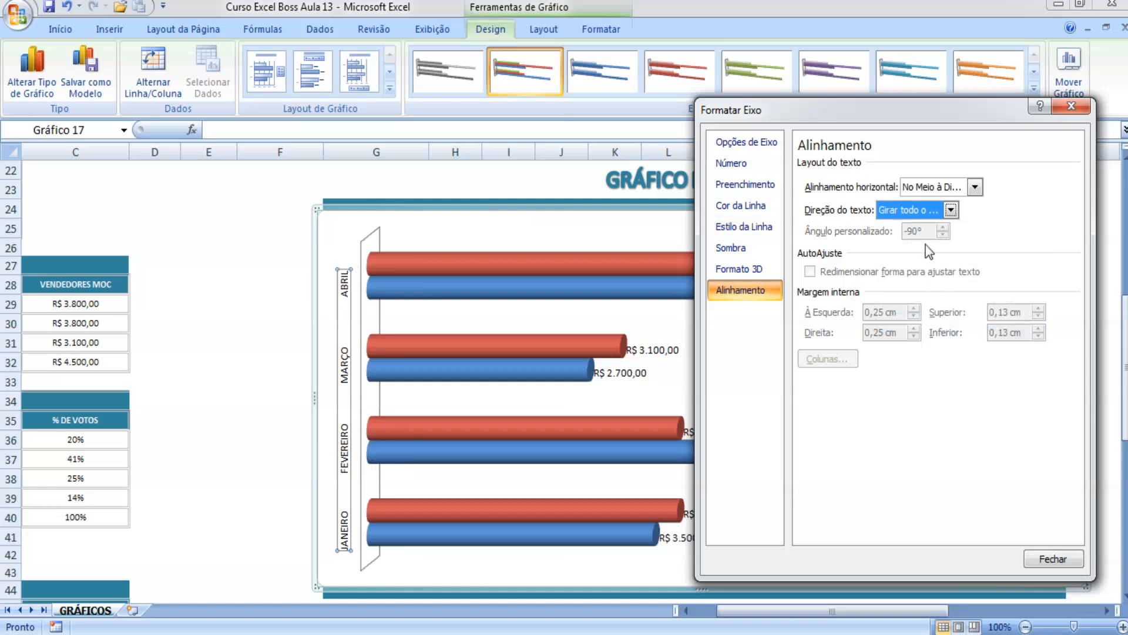
left_click(930, 208)
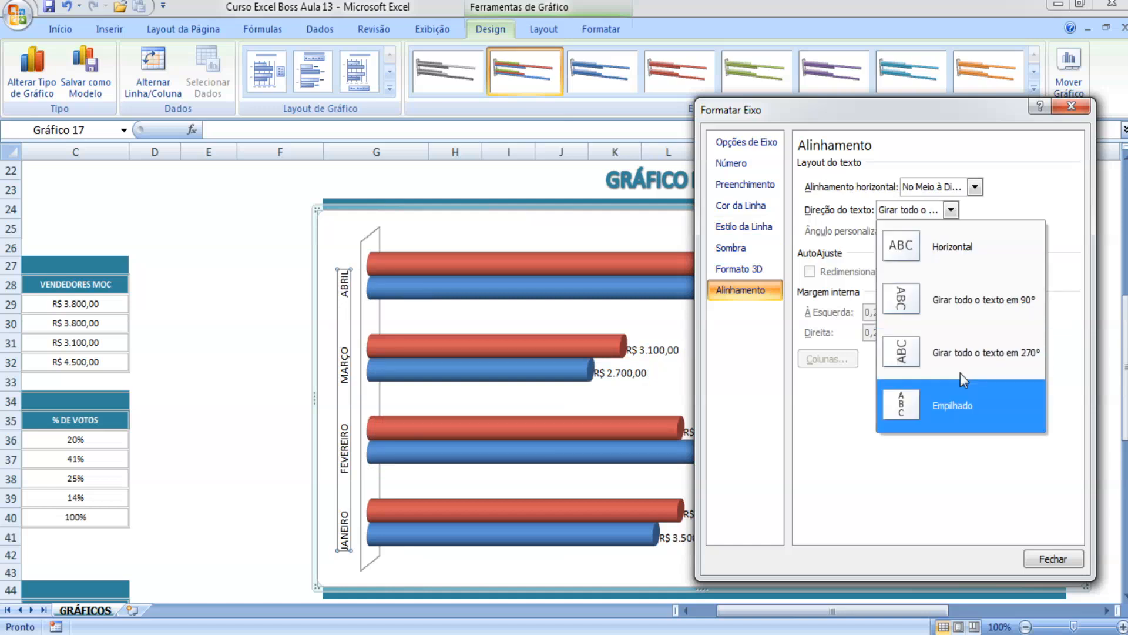
left_click(968, 406)
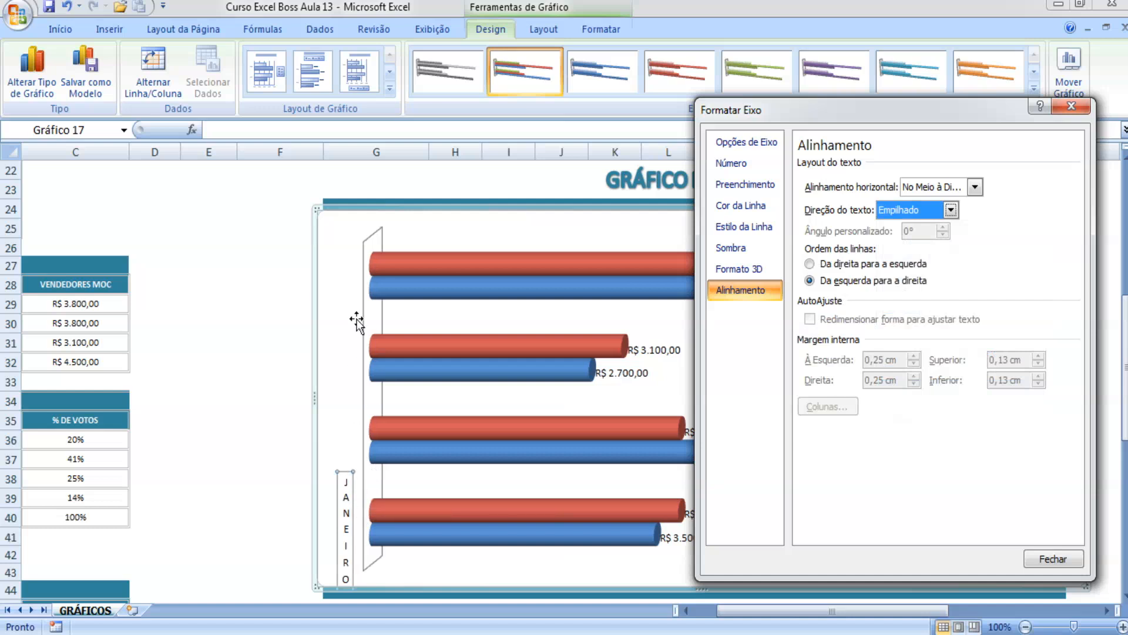
left_click(927, 211)
left_click(927, 212)
left_click(926, 212)
left_click(999, 309)
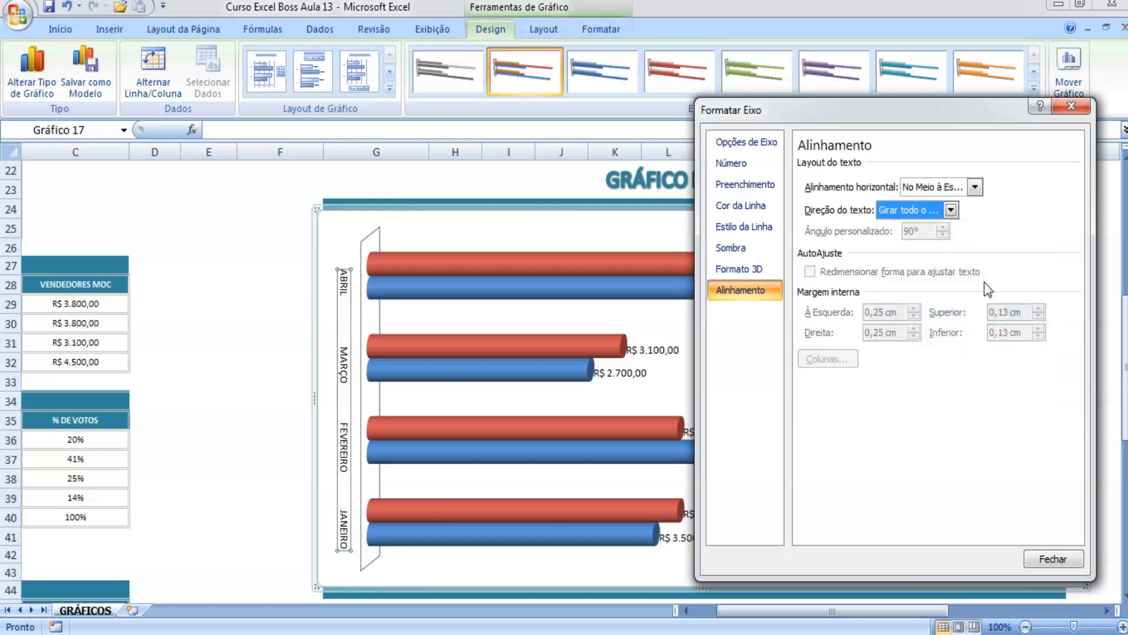
Set the month axis labels' text direction to Girar todo o texto em 270° and close the axis formatting.
left_click(950, 210)
left_click(980, 347)
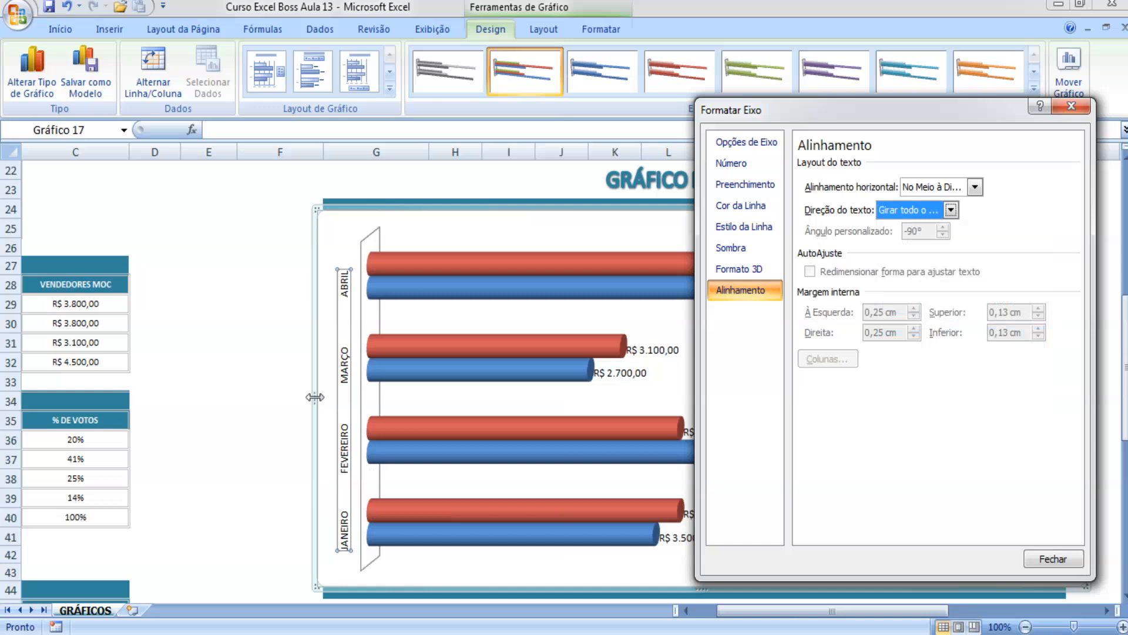
left_click(950, 210)
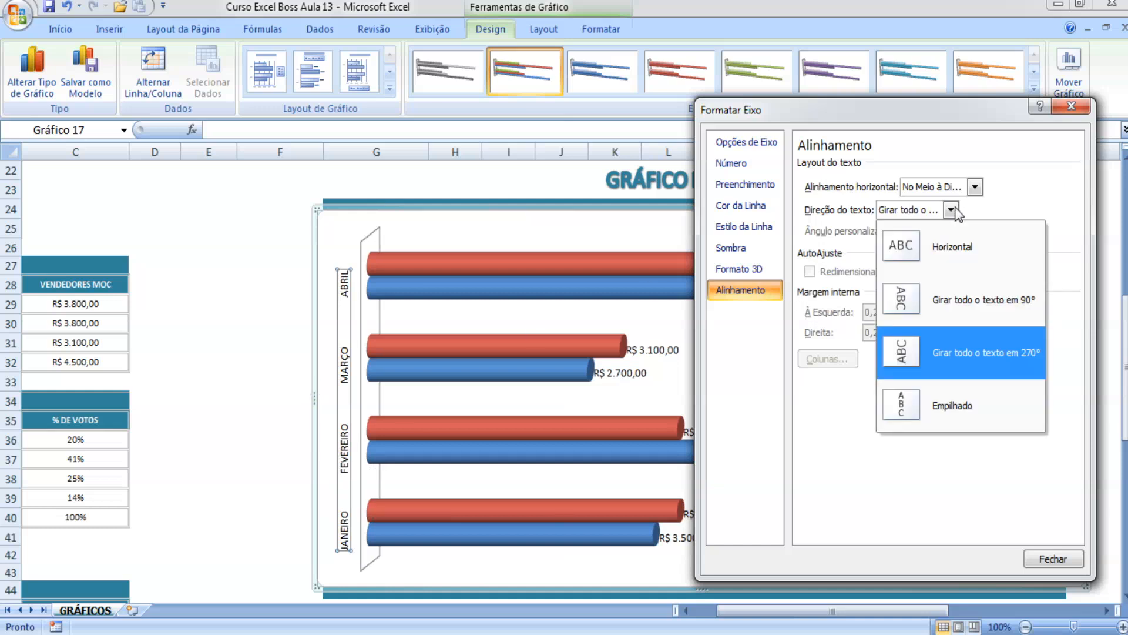
left_click(951, 210)
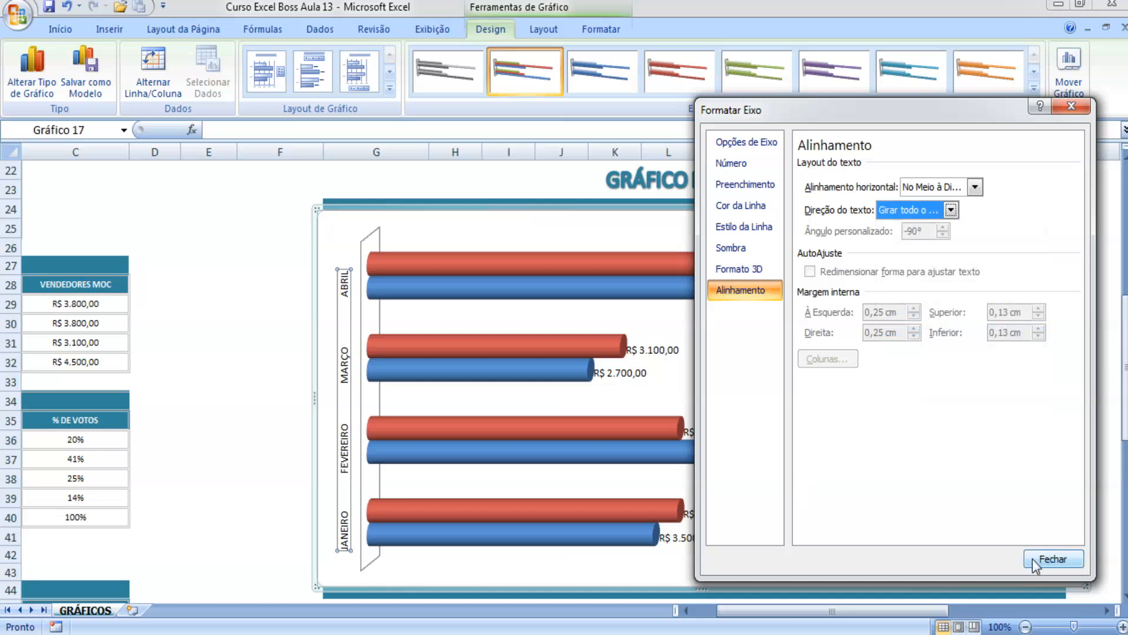
left_click(1052, 558)
left_click(276, 401)
Make the month axis labels bold and set their font size to 11.
left_click(350, 368)
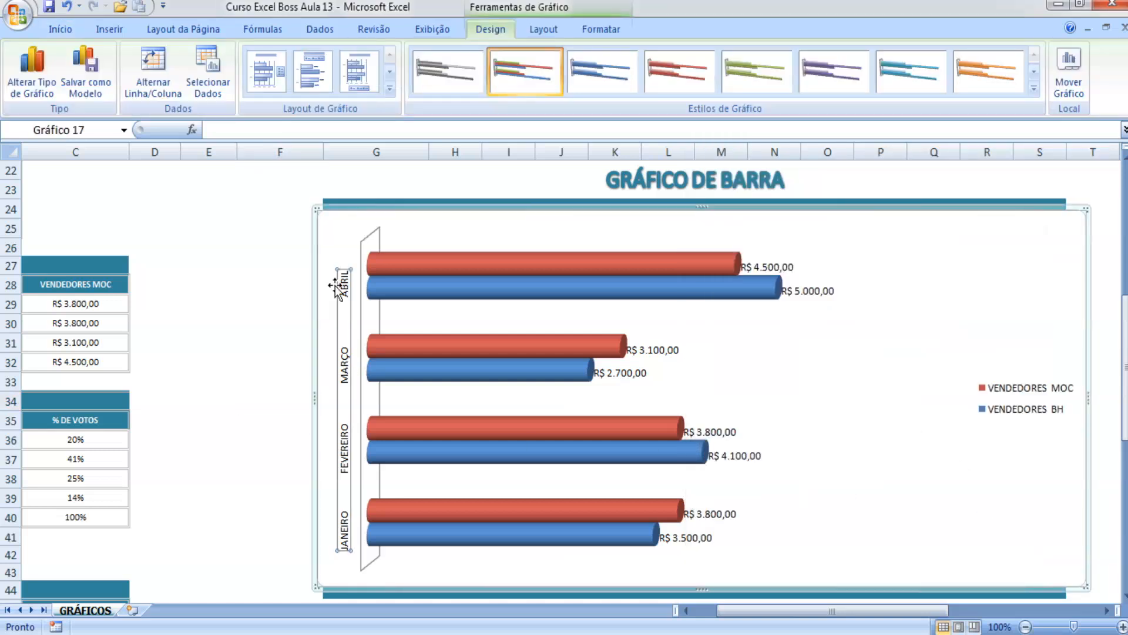
left_click(59, 29)
left_click(227, 59)
left_click(226, 61)
left_click(227, 61)
left_click(244, 64)
left_click(243, 64)
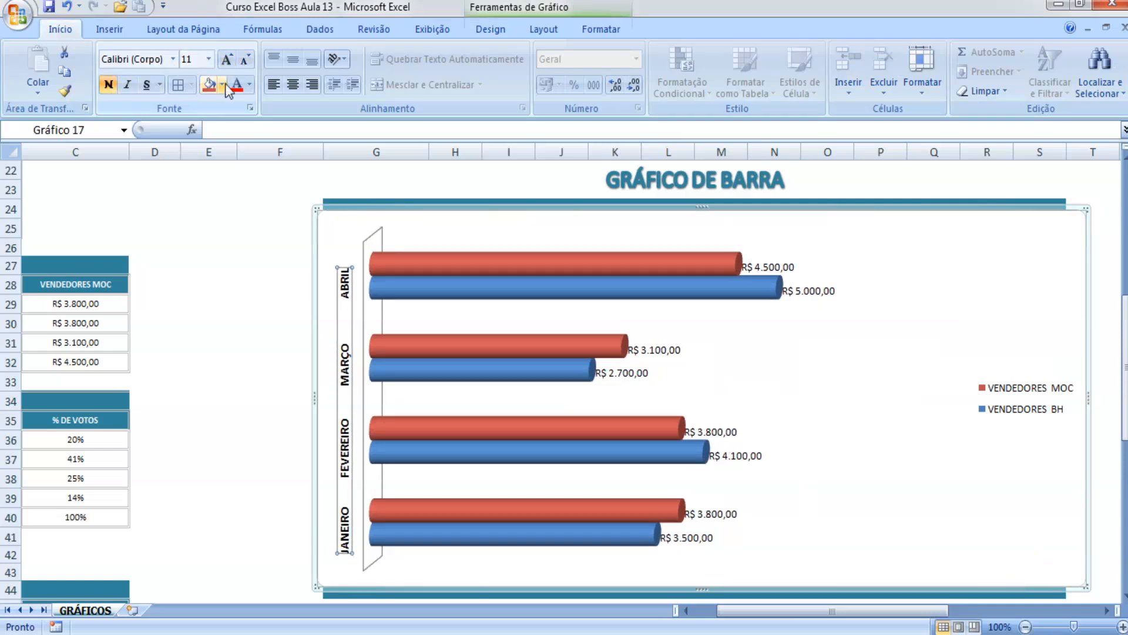
Change the month axis labels' font to Arial Black and reduce the size to 9.
left_click(173, 59)
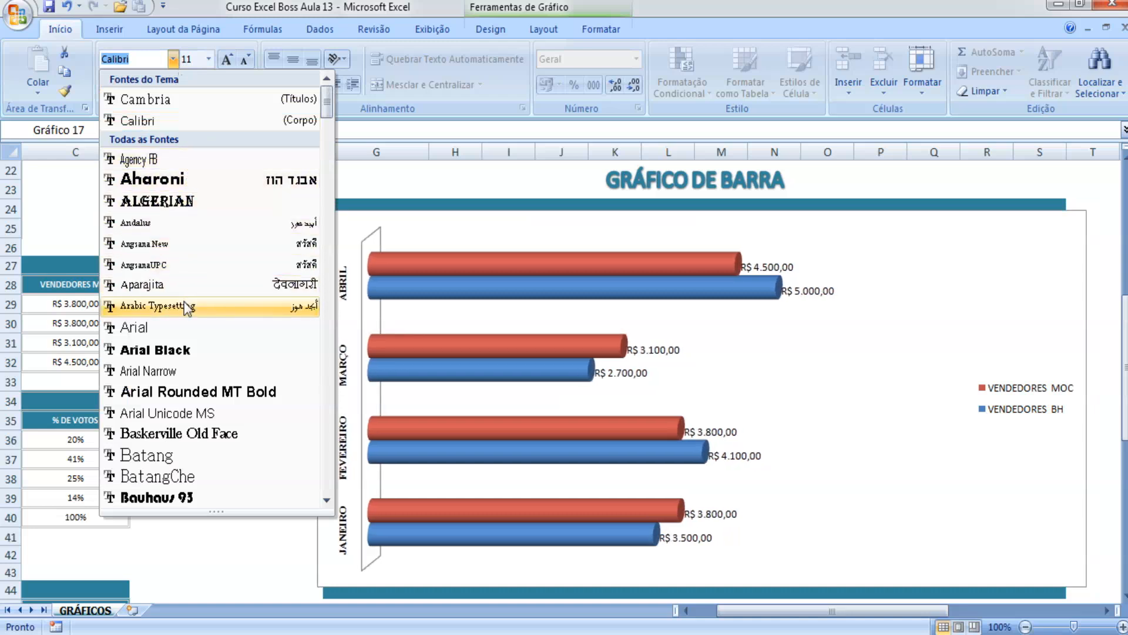
left_click(188, 351)
left_click(242, 61)
left_click(242, 61)
left_click(242, 61)
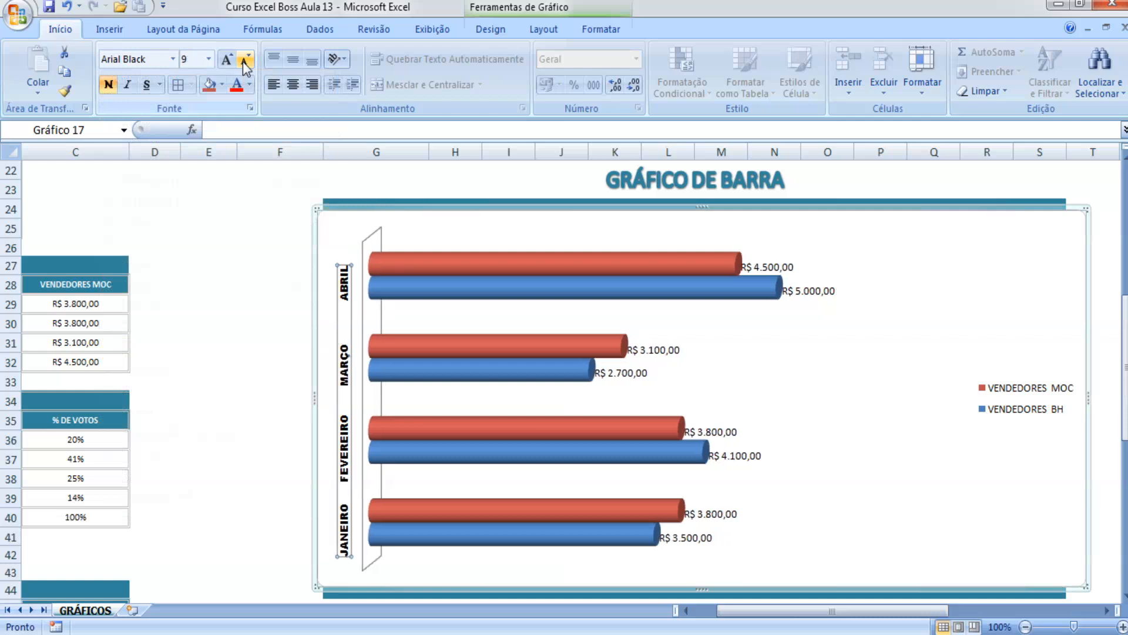
left_click(232, 281)
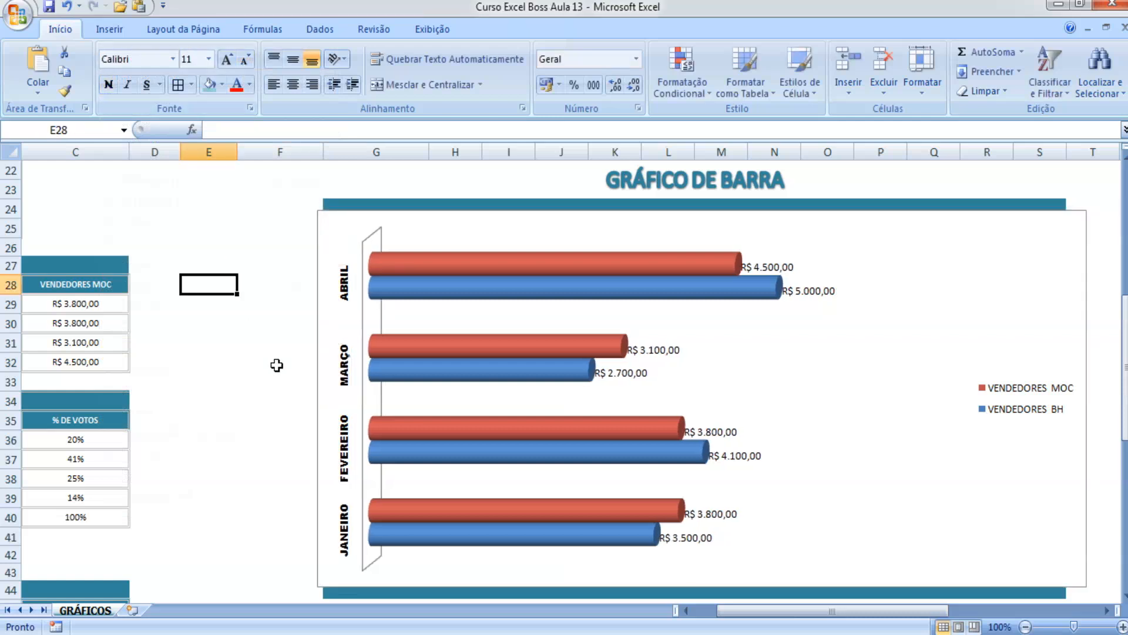
Change the month axis labels' font to Arial and enlarge the size to 10,5.
left_click(347, 288)
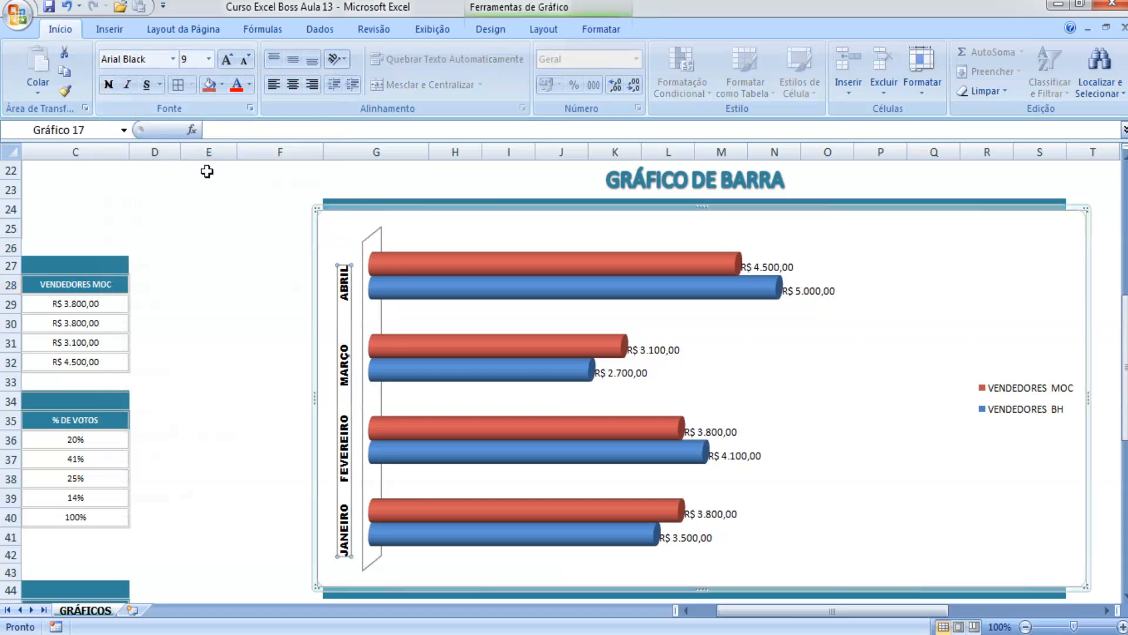
left_click(173, 59)
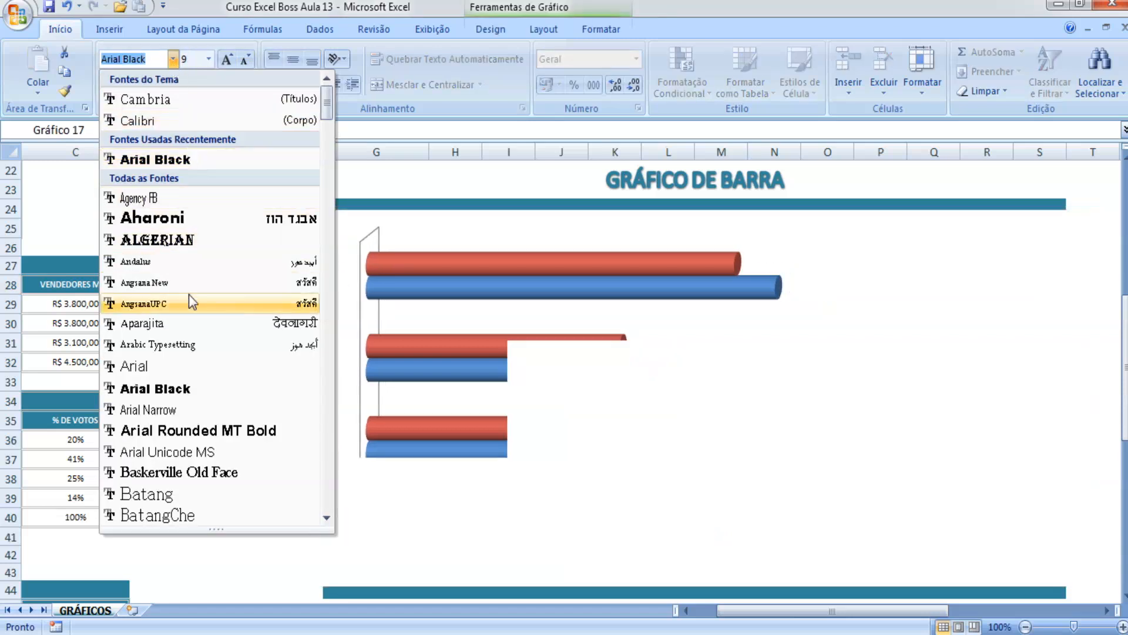
left_click(191, 367)
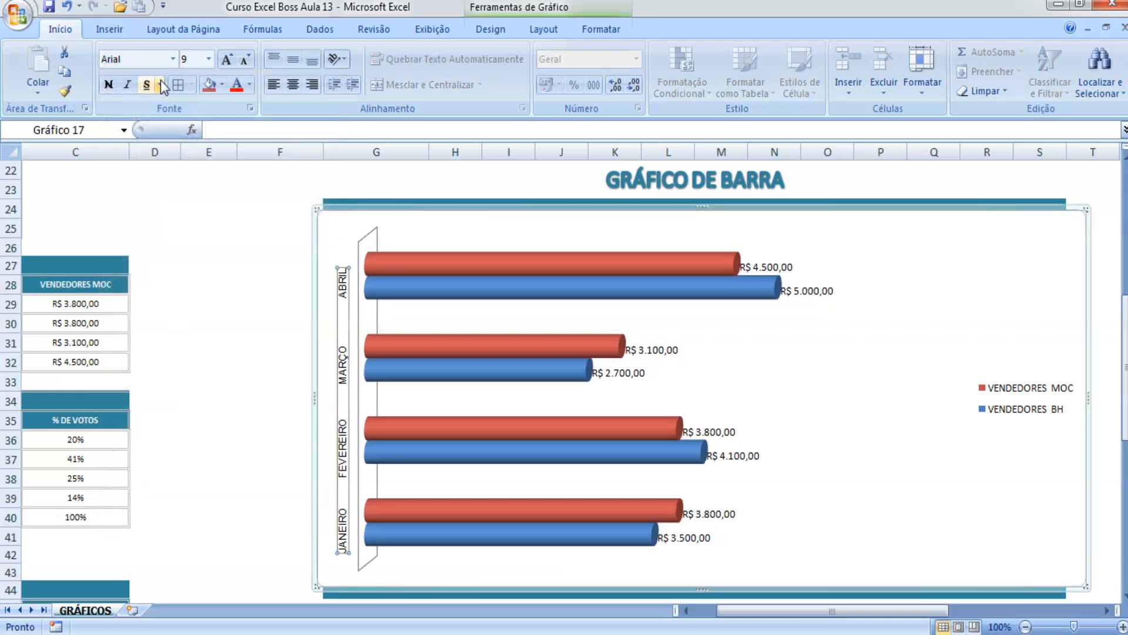
left_click(227, 60)
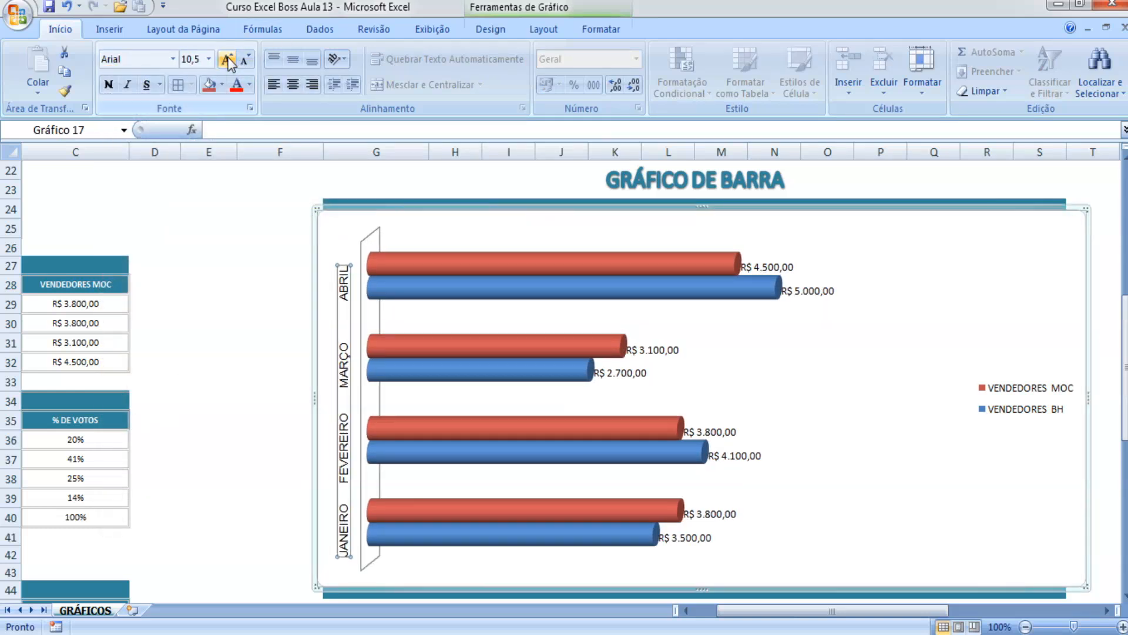
left_click(241, 268)
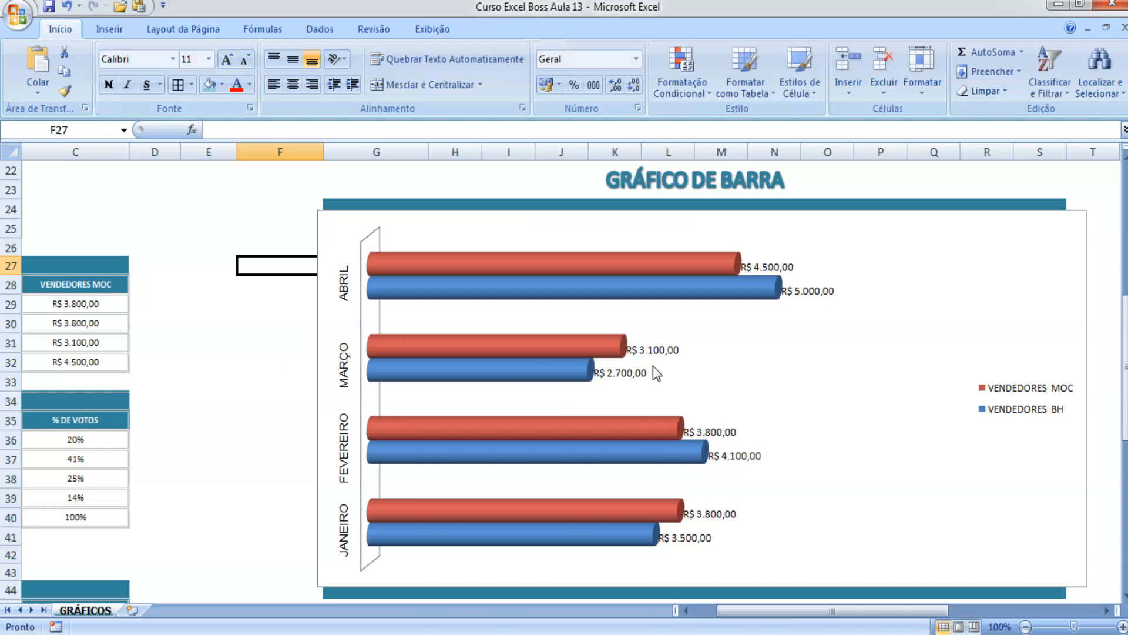
Delete the outlined base panel behind the start of the bars and undo the deletion.
left_click(374, 226)
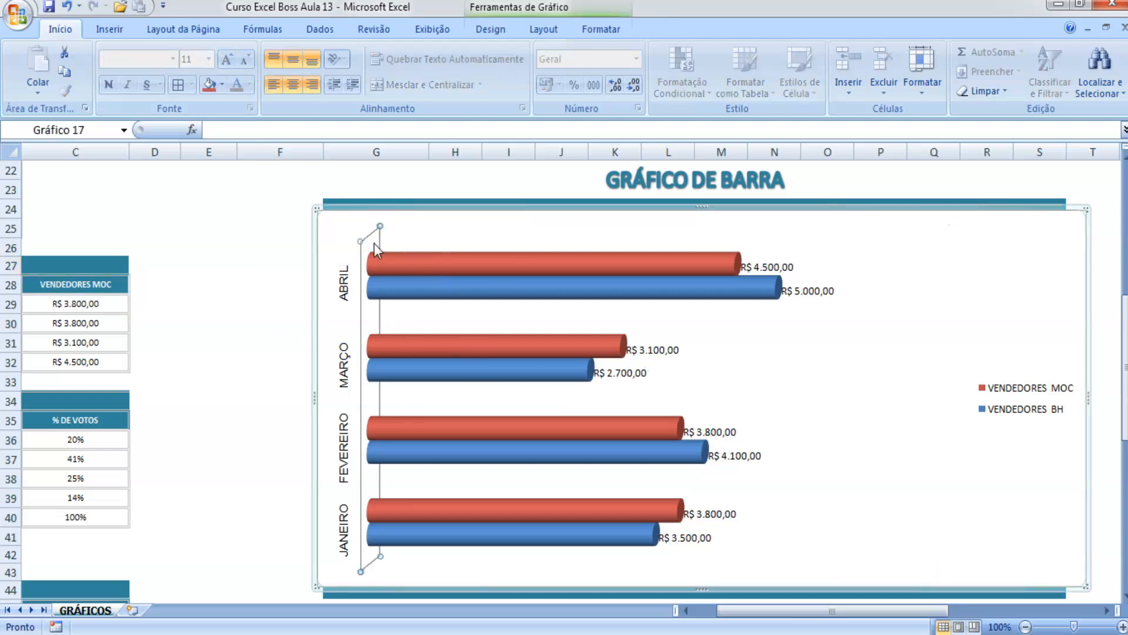
right_click(374, 242)
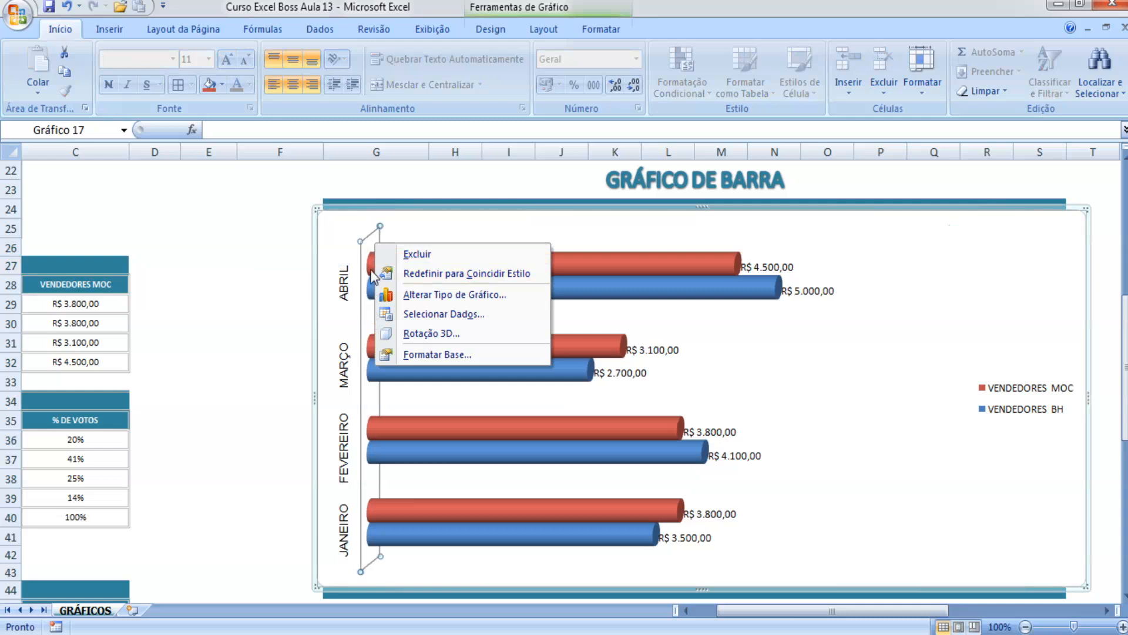
left_click(392, 258)
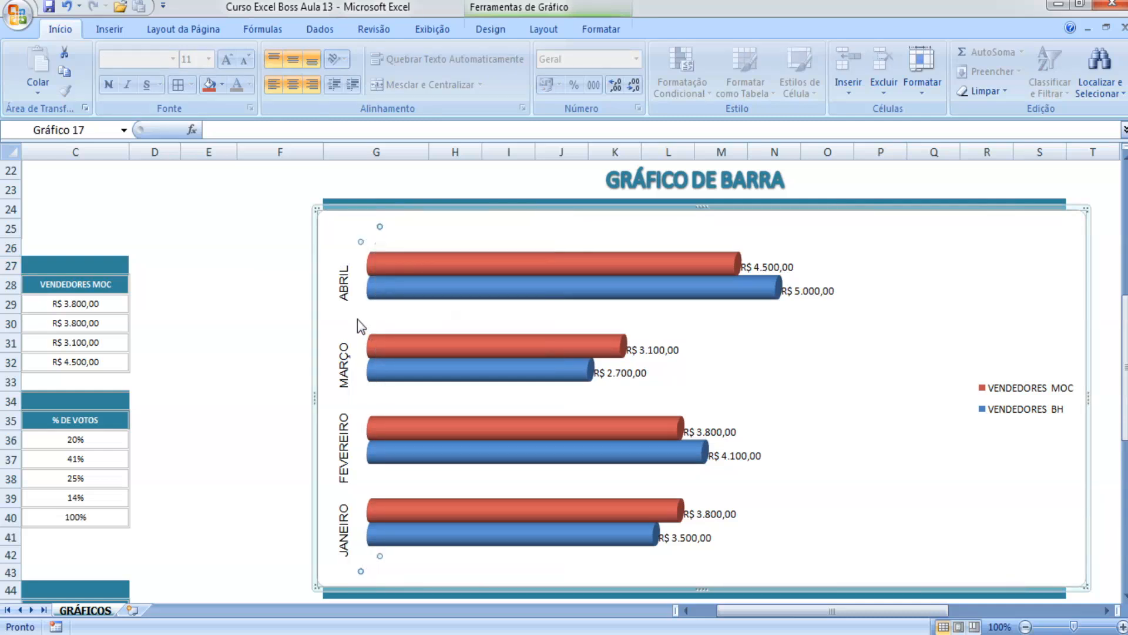
left_click(307, 264)
Open the formatting of the base panel behind the bars and give it a solid fill.
left_click(361, 327)
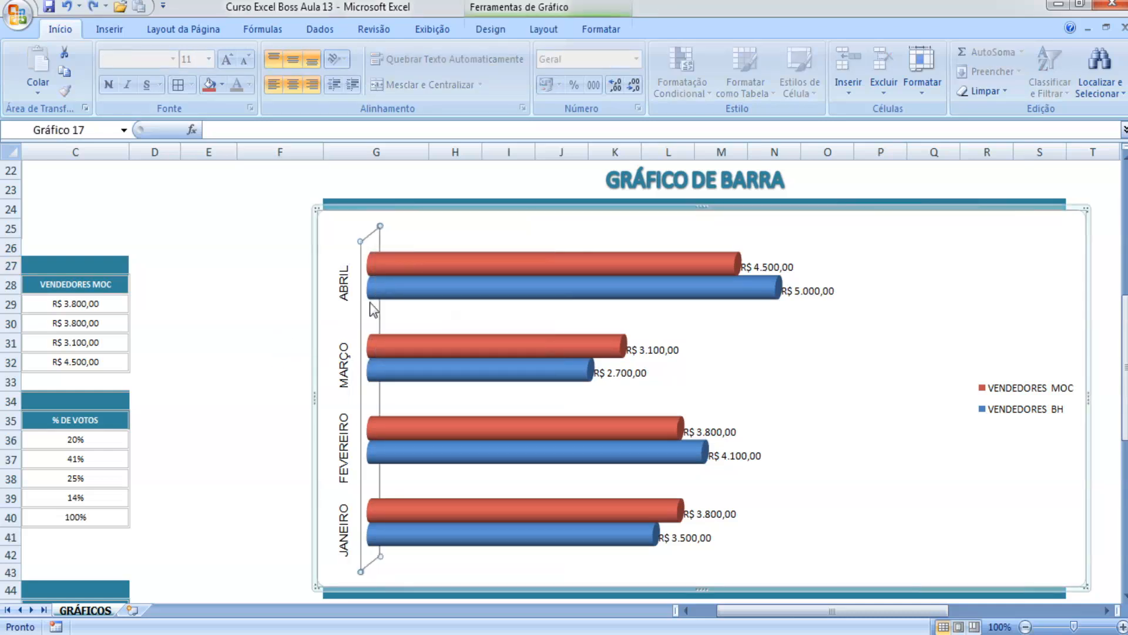
right_click(369, 241)
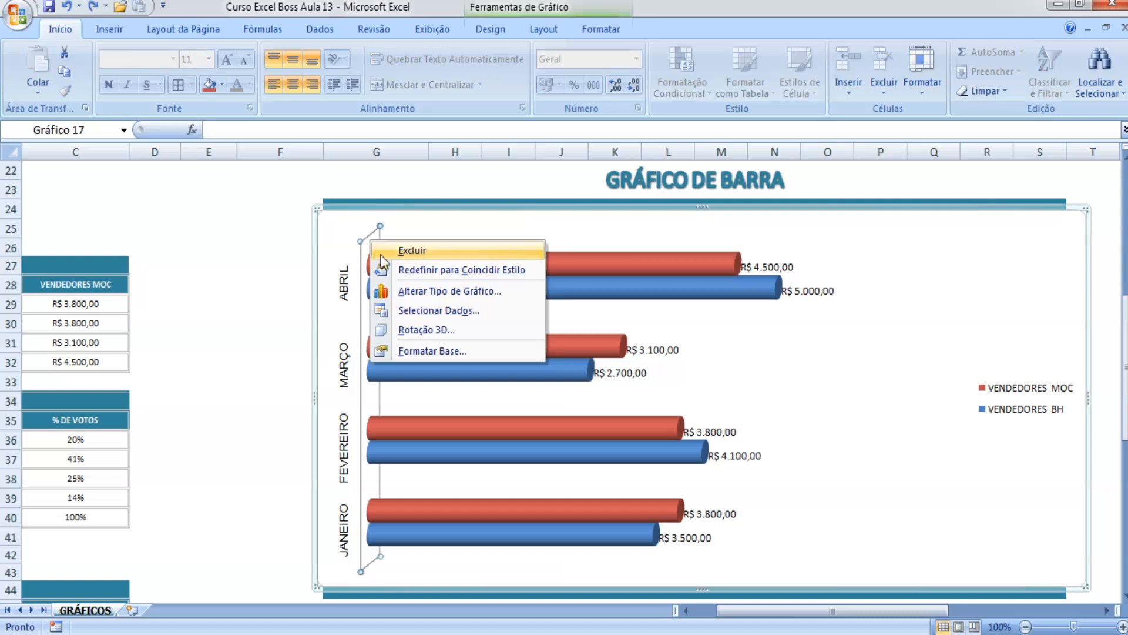
left_click(492, 350)
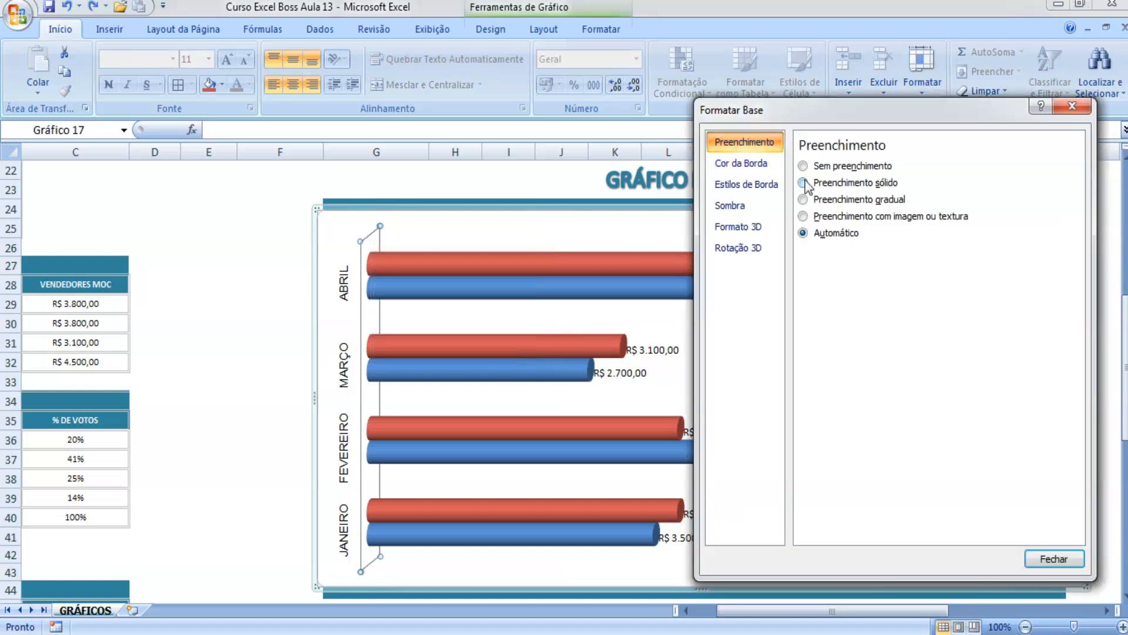
left_click(826, 185)
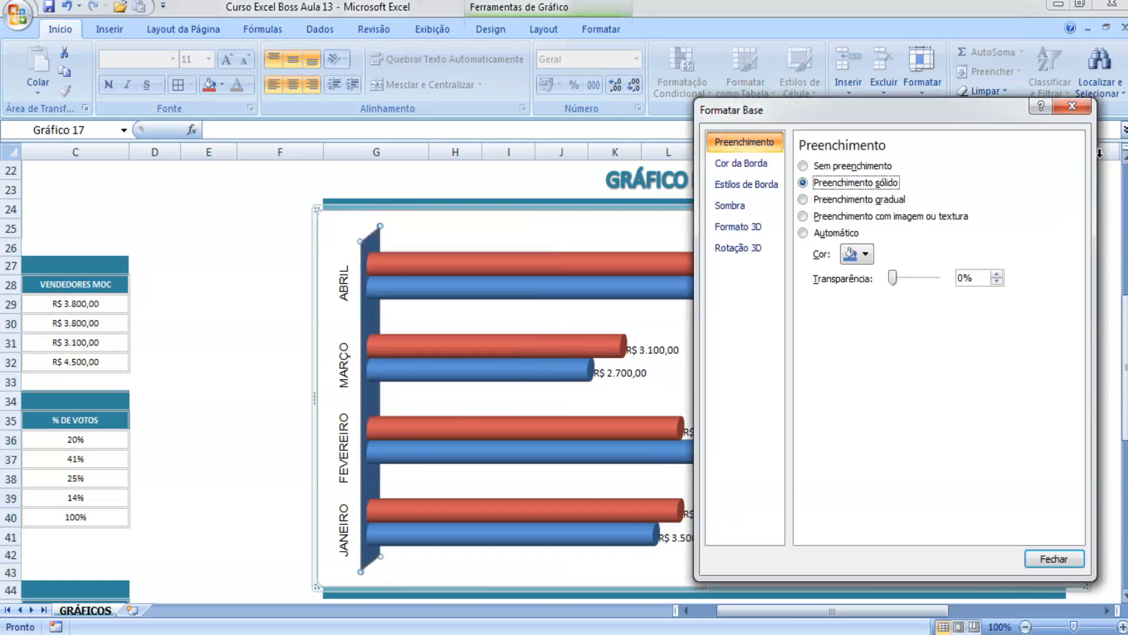
left_click(865, 254)
left_click(856, 202)
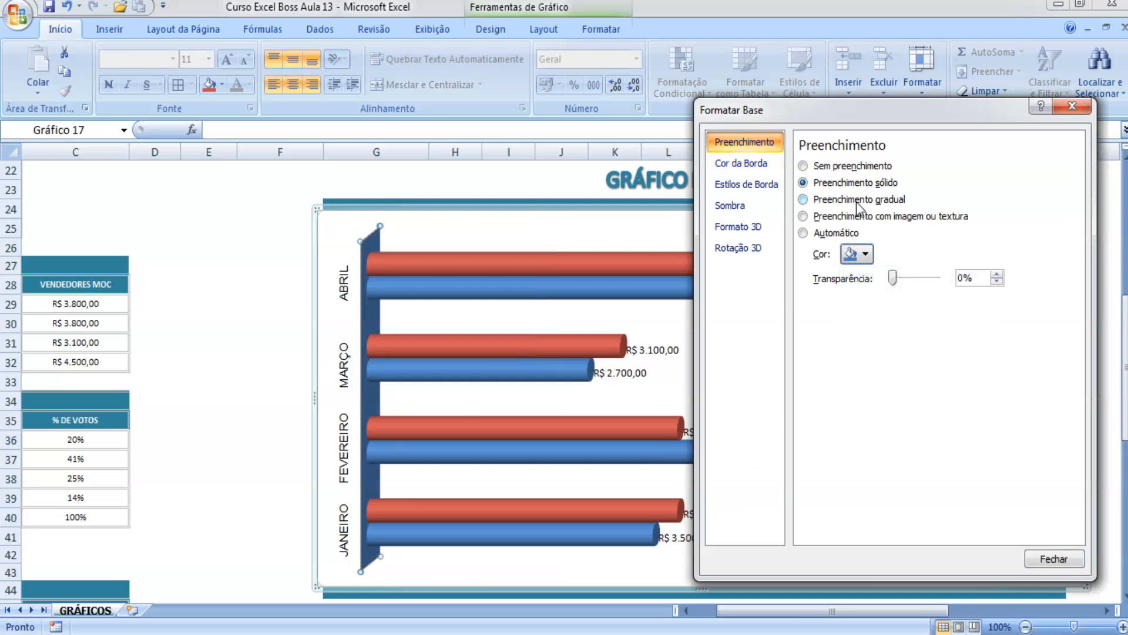
Give the base panel a gradient fill of the Radial type, spreading from the centre.
left_click(855, 202)
left_click(953, 278)
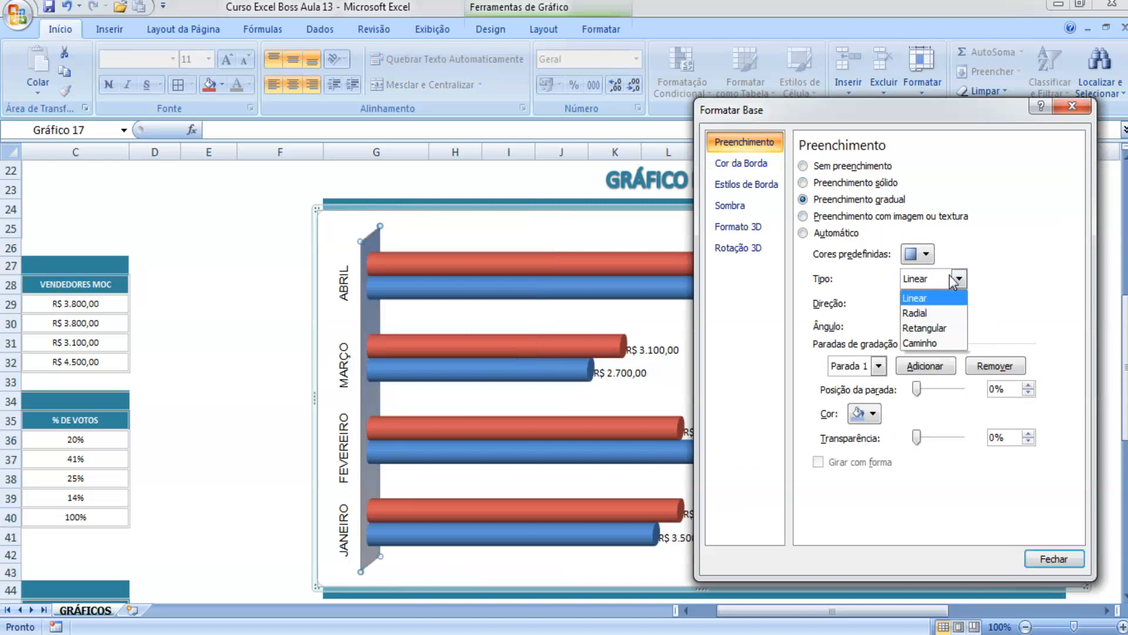
left_click(935, 311)
left_click(927, 305)
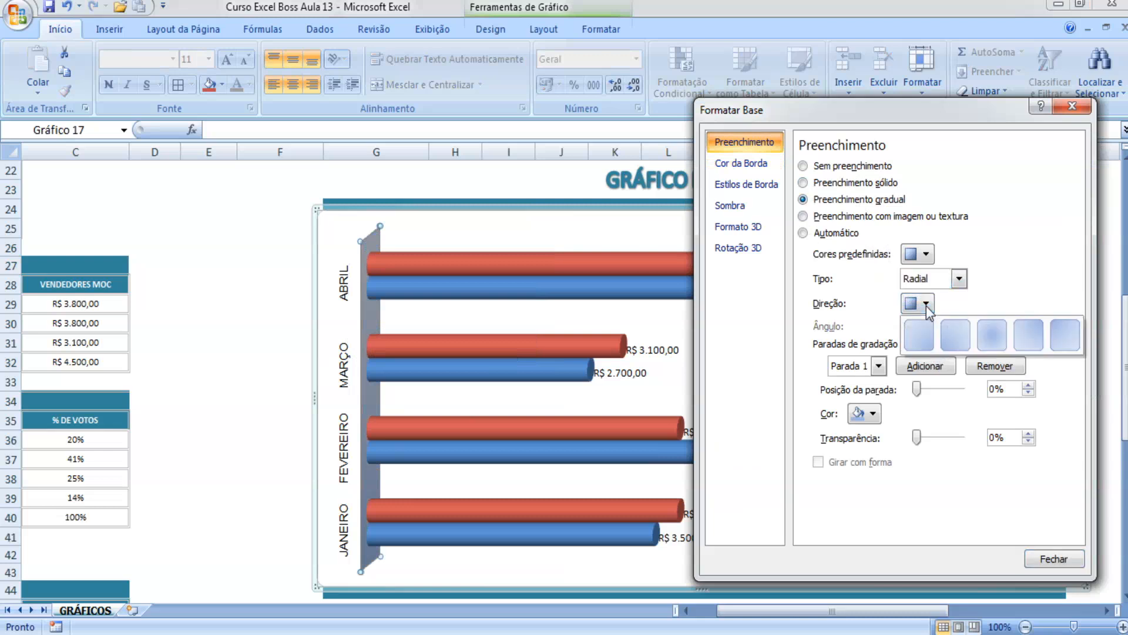
left_click(995, 332)
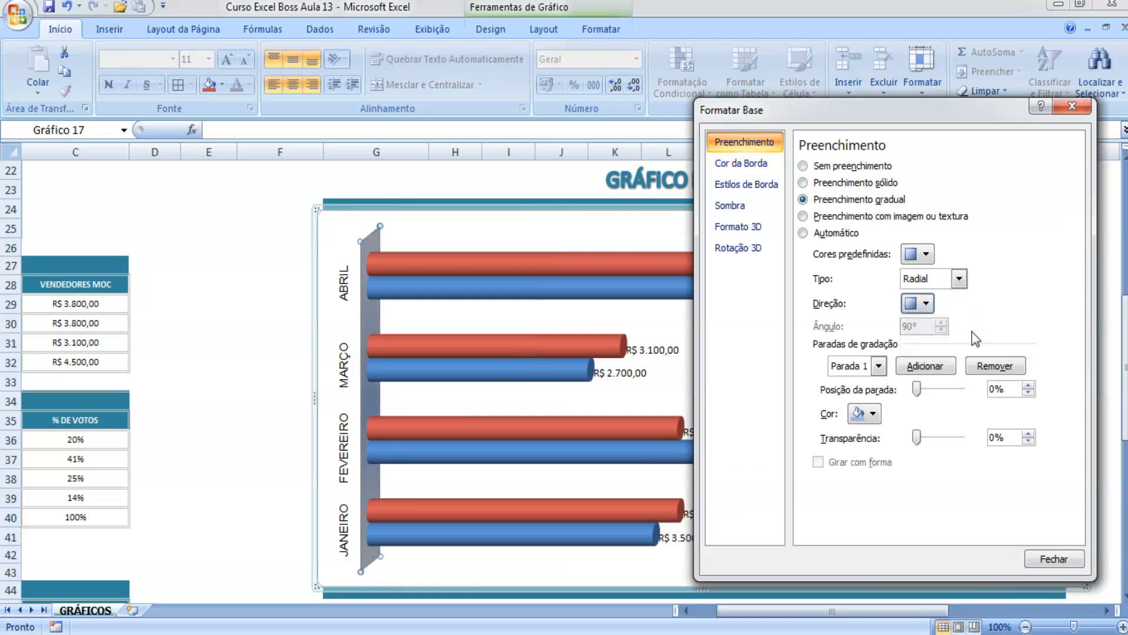
Switch the base panel's fill to solid and back to gradient.
left_click(855, 184)
left_click(865, 254)
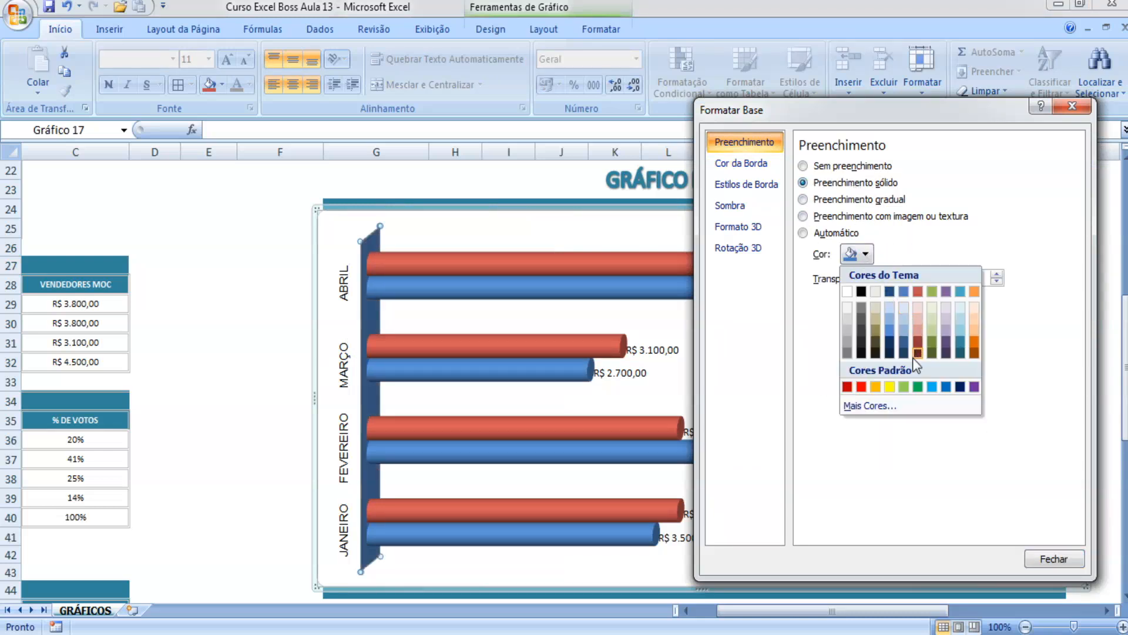
left_click(866, 207)
left_click(817, 201)
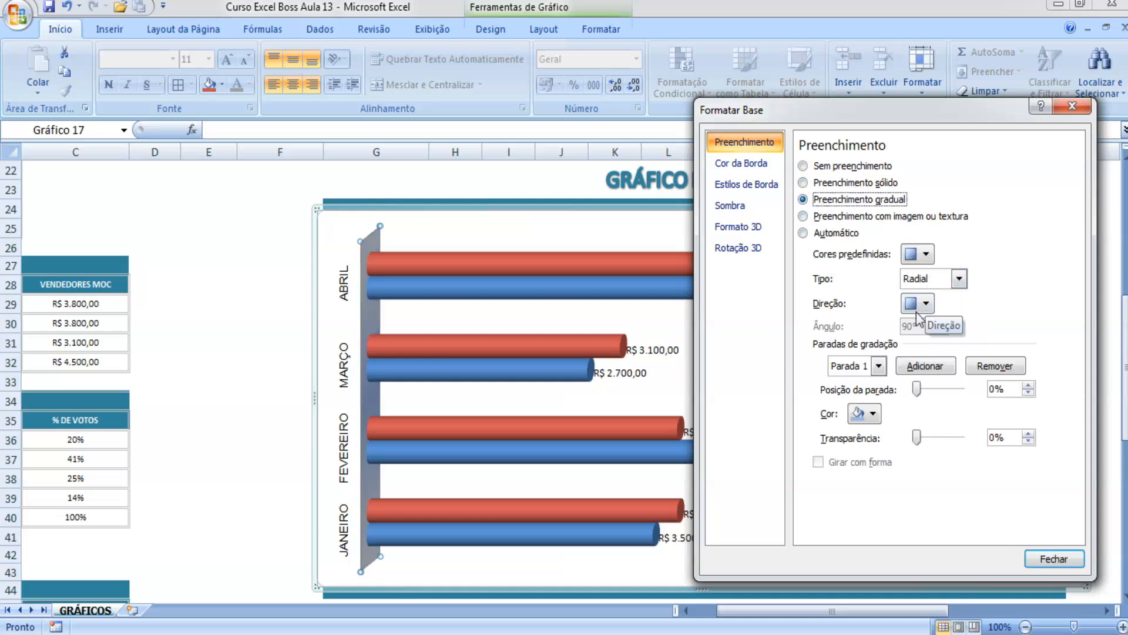
Try a dark aqua, black and light grey as the colour of the base panel's gradient stop 1.
left_click(873, 414)
left_click(900, 477)
left_click(875, 414)
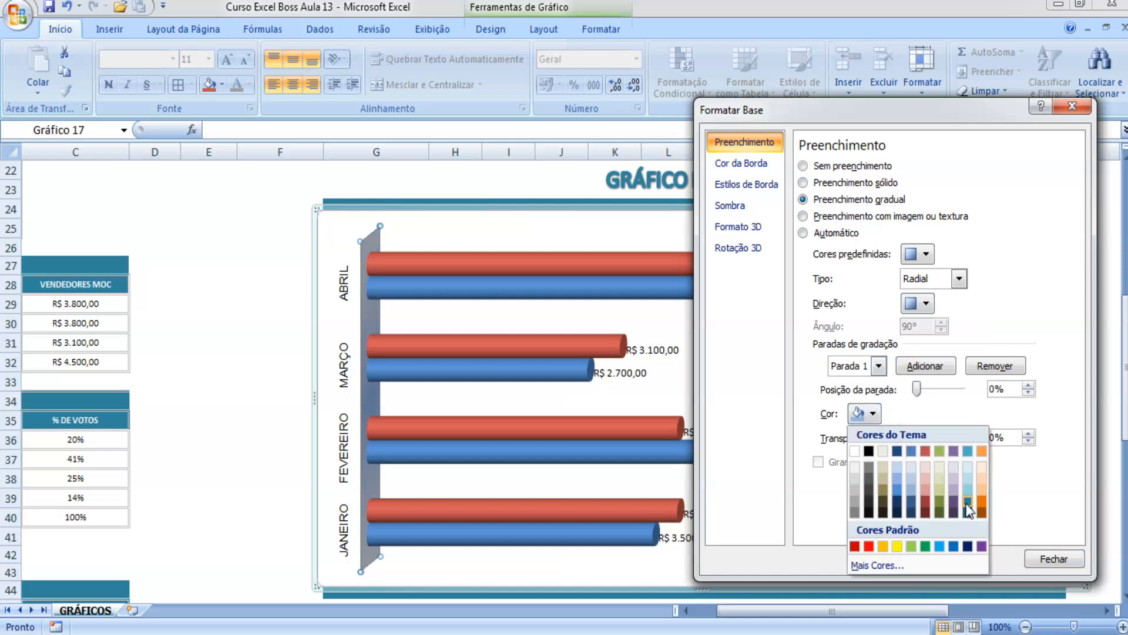
left_click(968, 509)
left_click(873, 415)
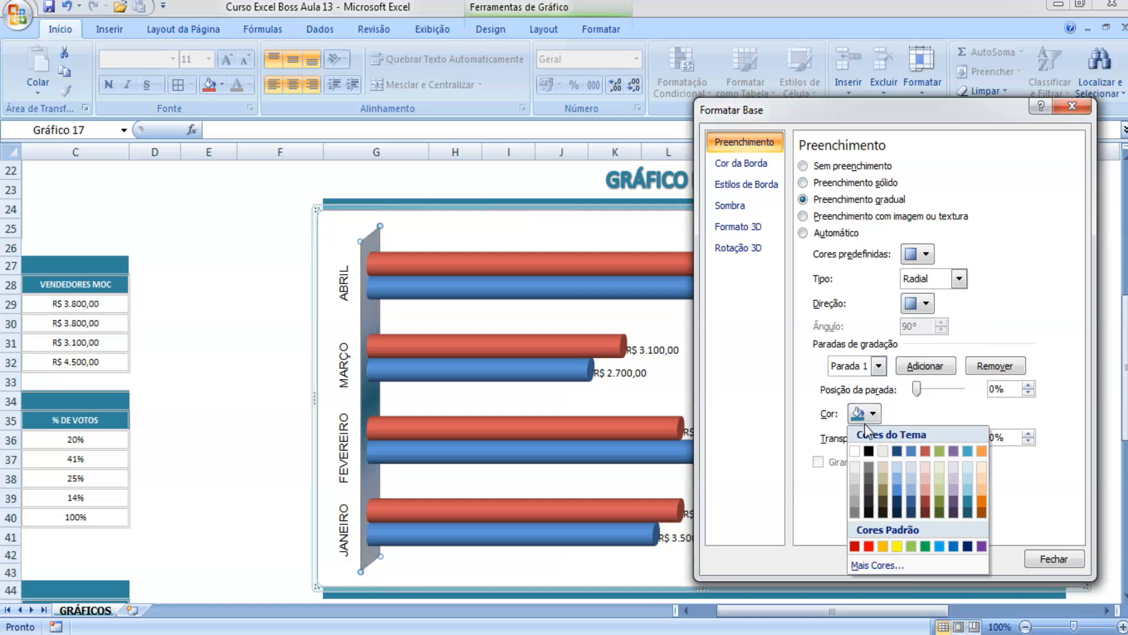
left_click(866, 449)
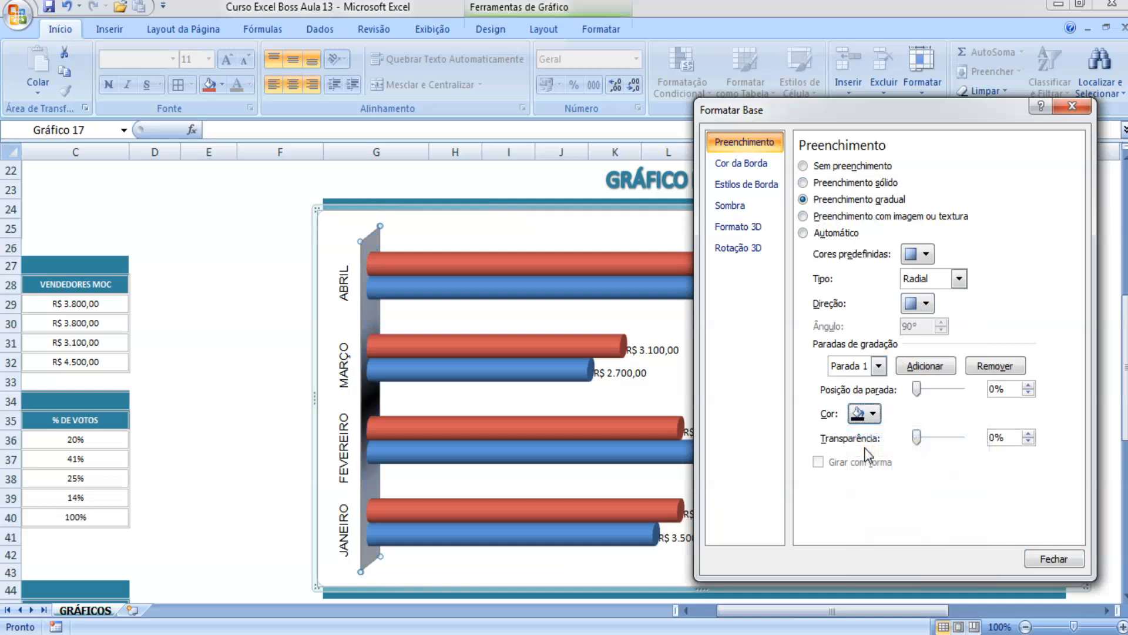
left_click(871, 412)
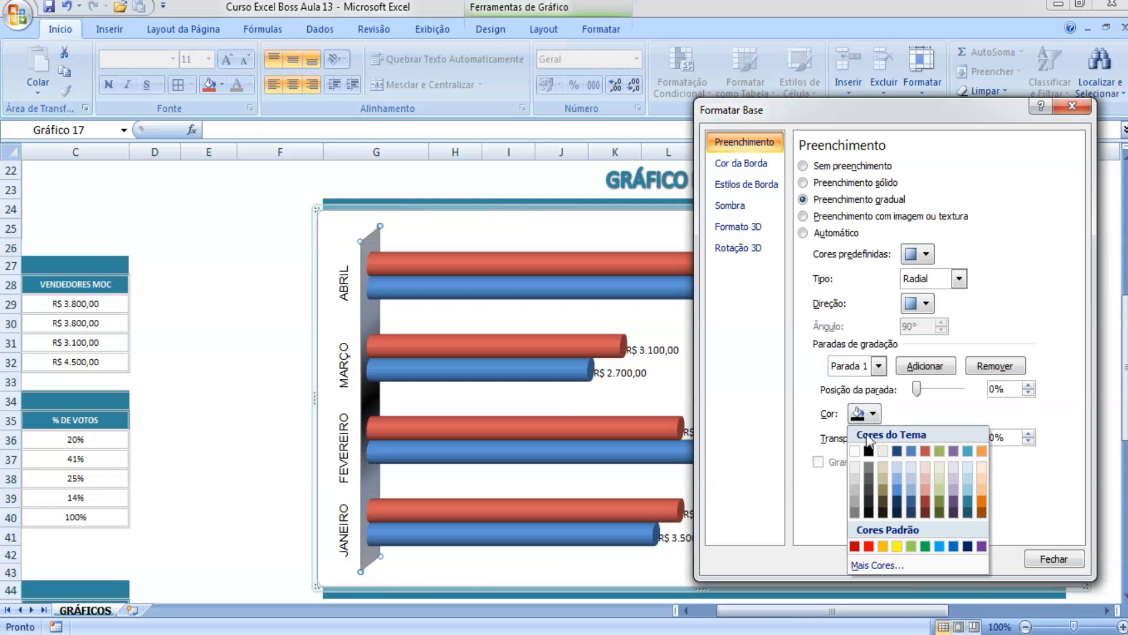
left_click(856, 483)
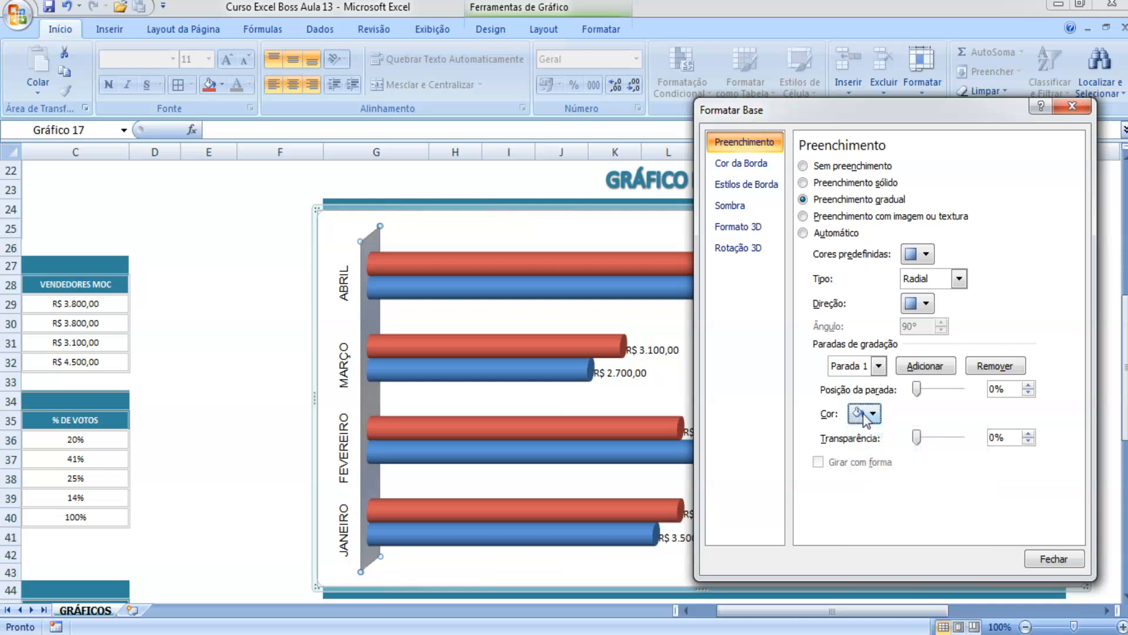
Set the base panel's gradient type to Rectangular.
left_click(958, 279)
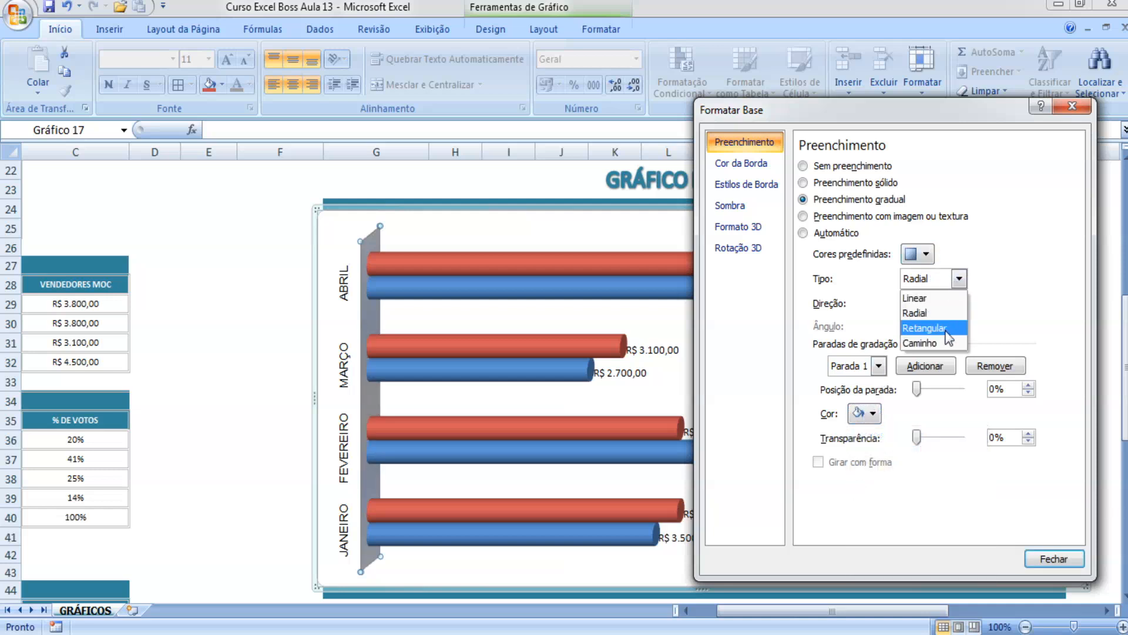
left_click(948, 334)
left_click(940, 280)
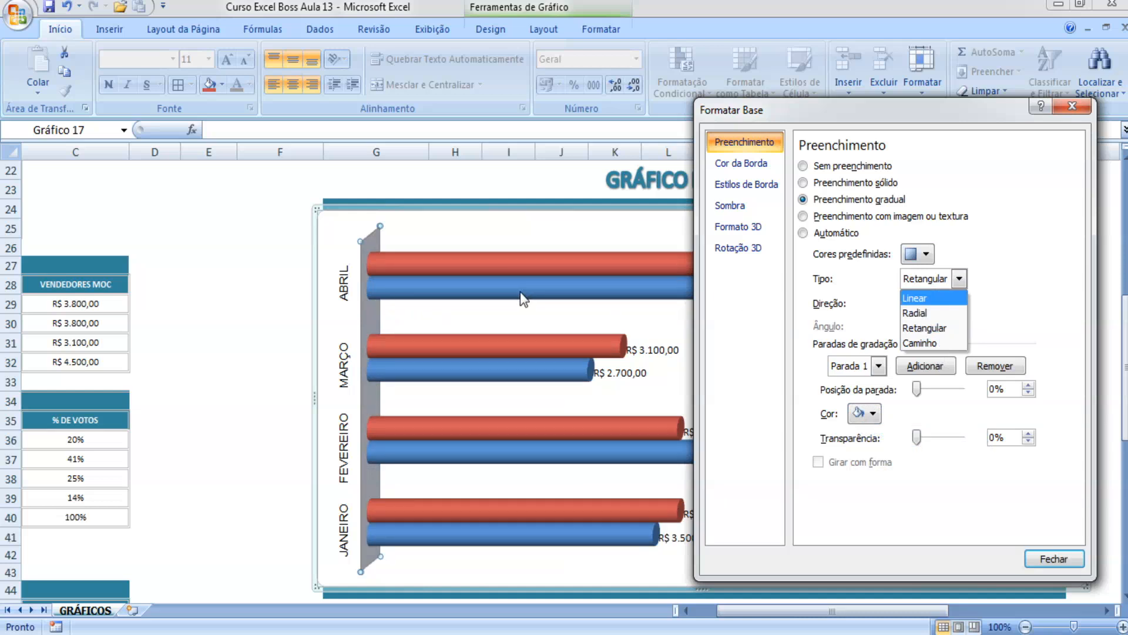
Add a gradient stop, make stop 2 white at 96% position with 81% transparency, and choose a gradient direction.
left_click(879, 365)
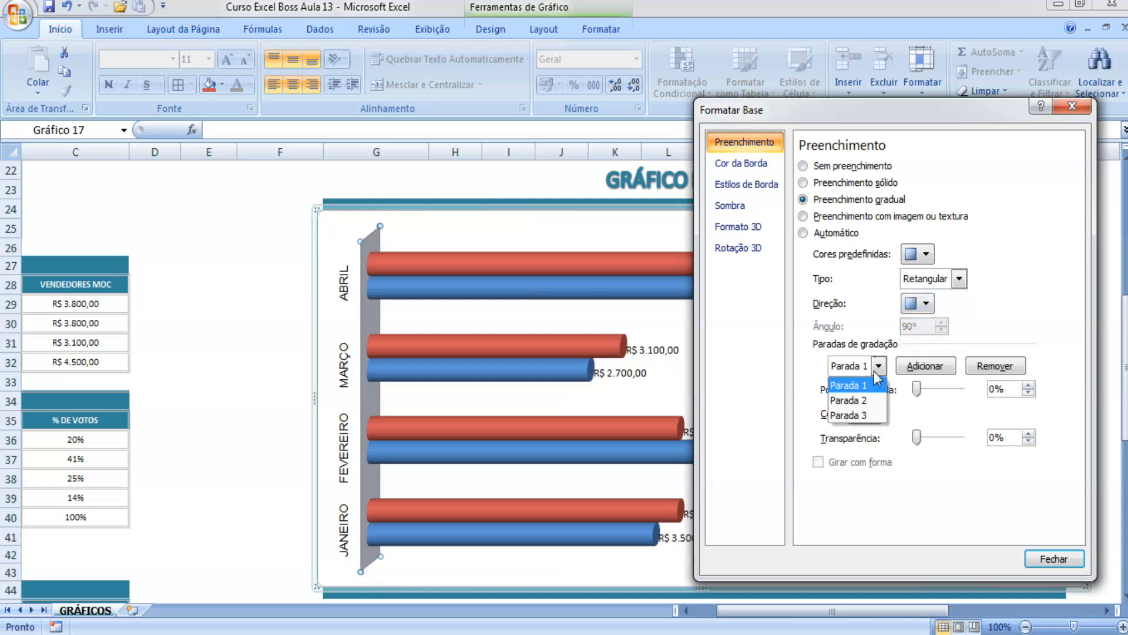
left_click(852, 398)
left_click(905, 370)
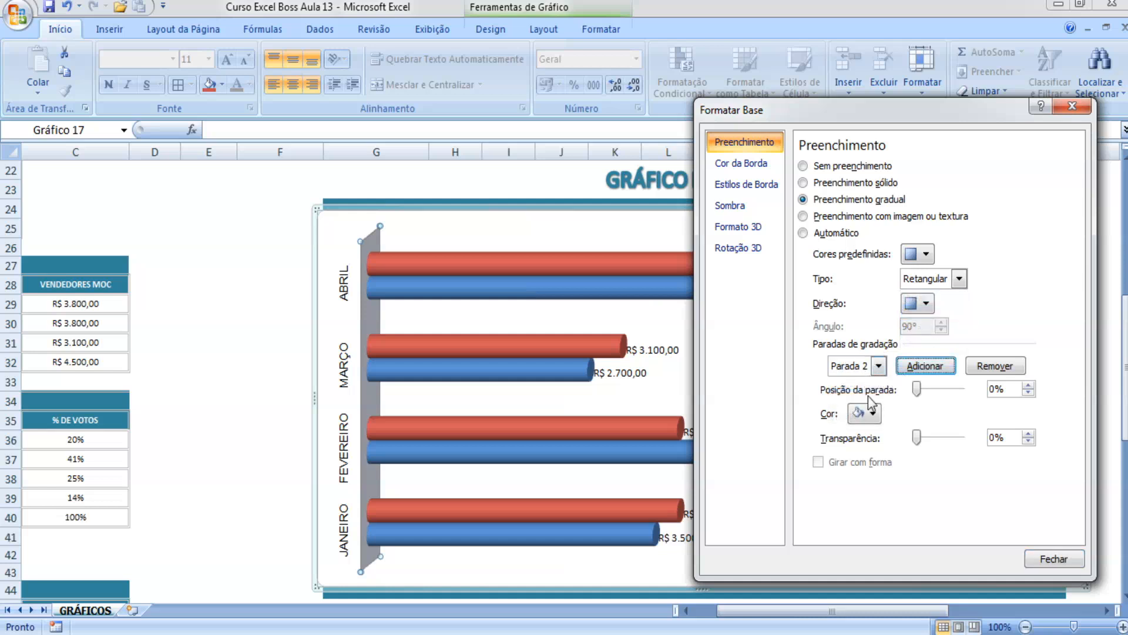
left_click(874, 413)
left_click(859, 454)
left_click_drag(917, 389, 959, 393)
left_click_drag(917, 438, 951, 437)
left_click(926, 304)
left_click(950, 350)
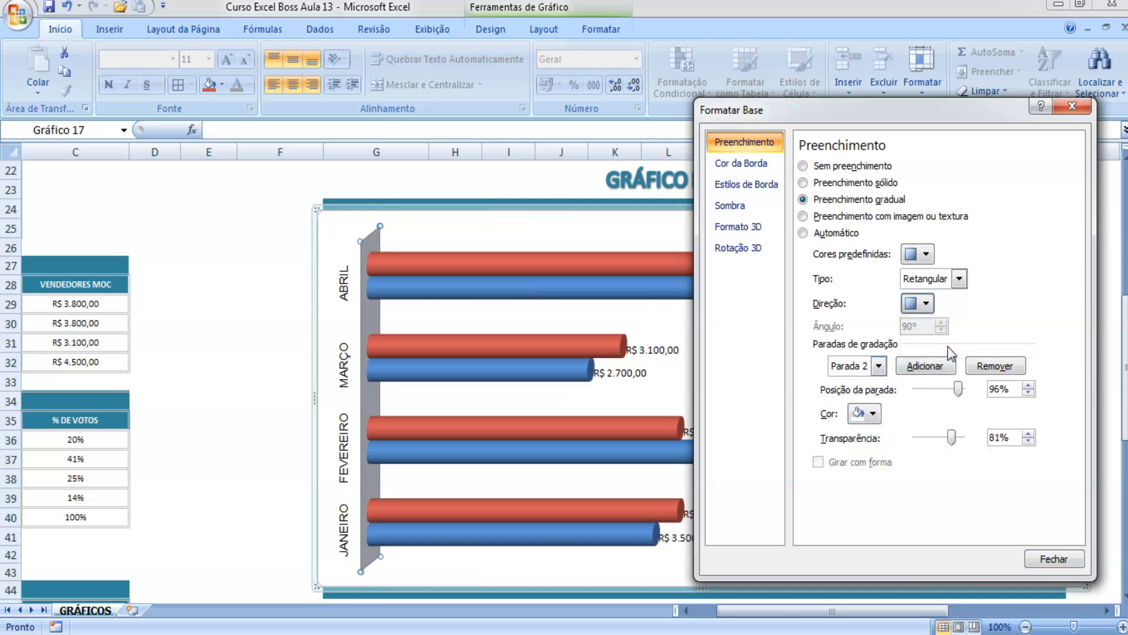
Try several preset gradients on the base panel, including a gold, a dark blue-to-red and a rainbow one.
left_click(932, 261)
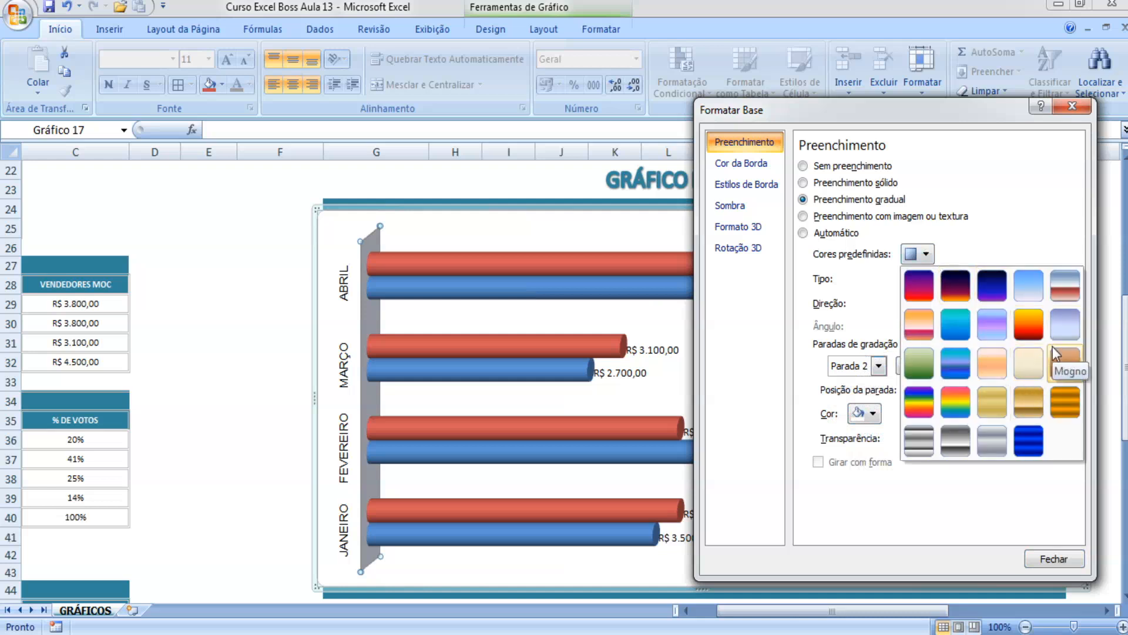
left_click(1056, 354)
left_click(918, 253)
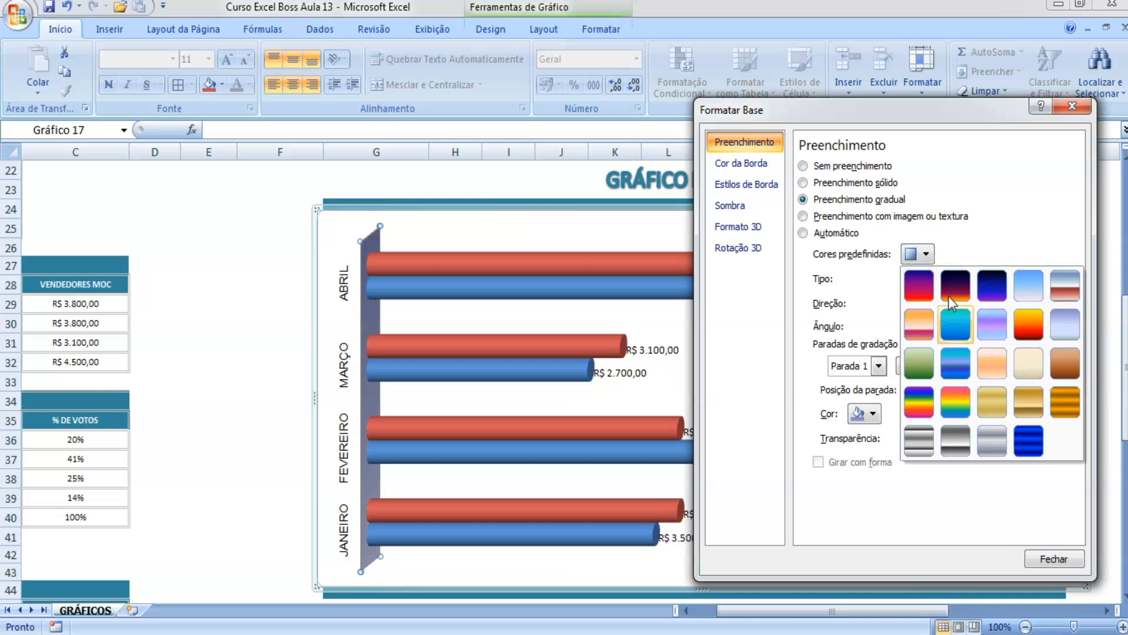
left_click(992, 402)
left_click(924, 255)
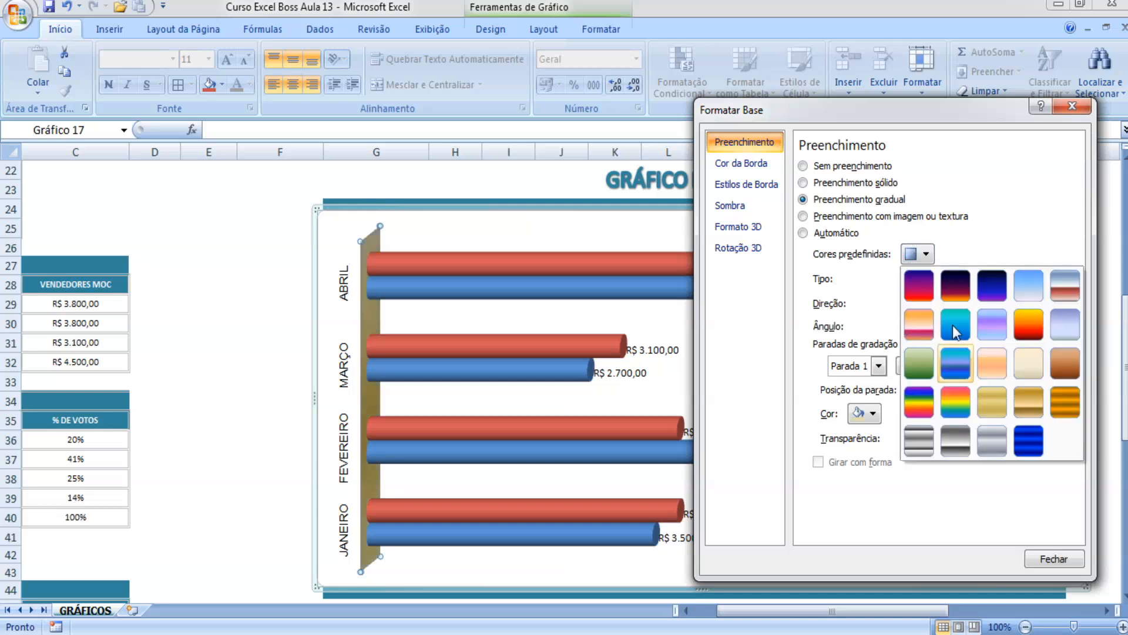
left_click(919, 285)
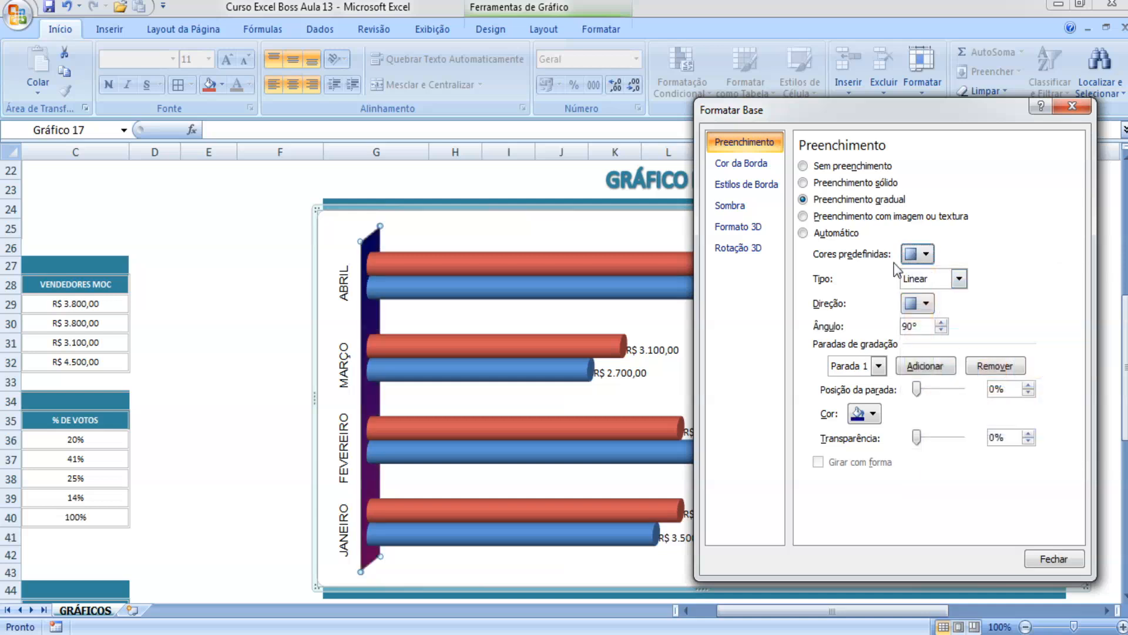
left_click(918, 254)
left_click(925, 411)
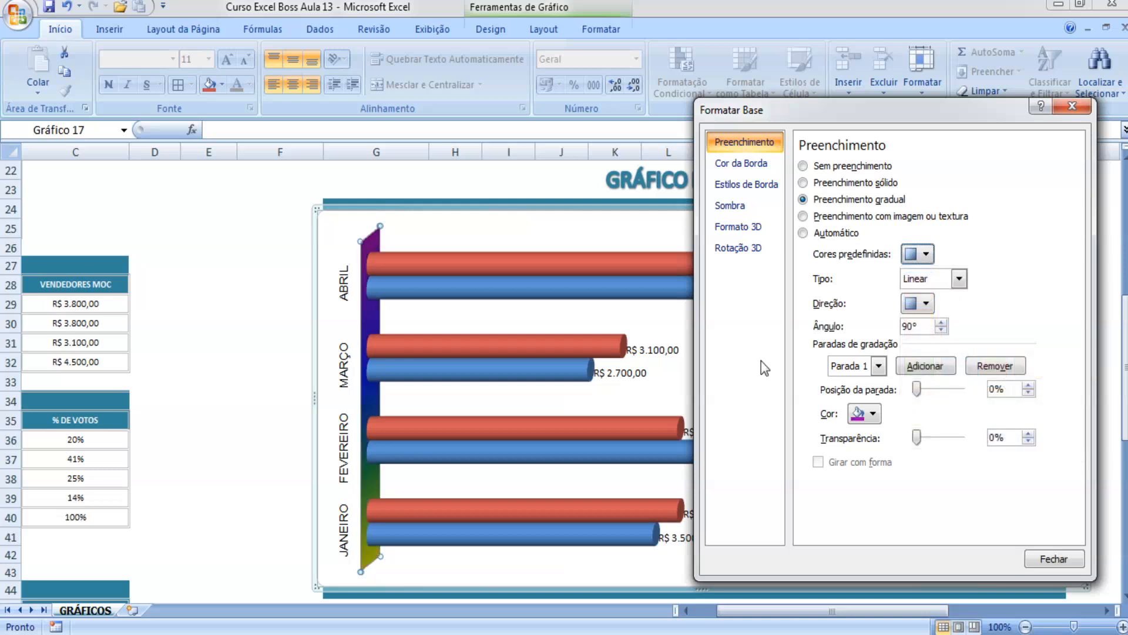
Set the base panel to no fill and no border line, and finish formatting it.
left_click(846, 234)
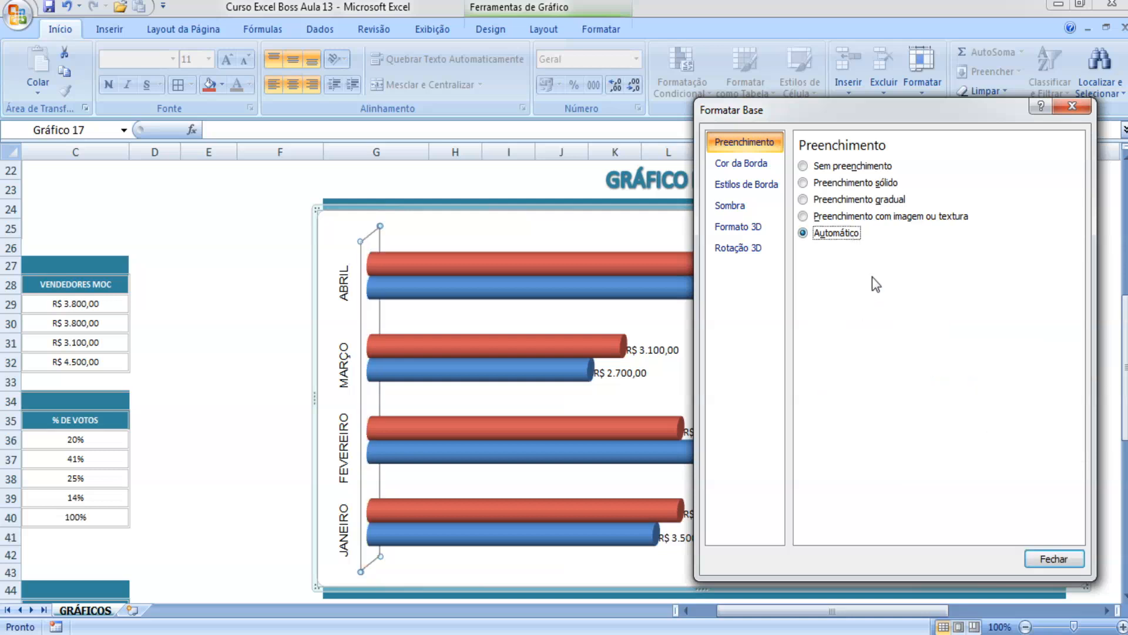
left_click(849, 166)
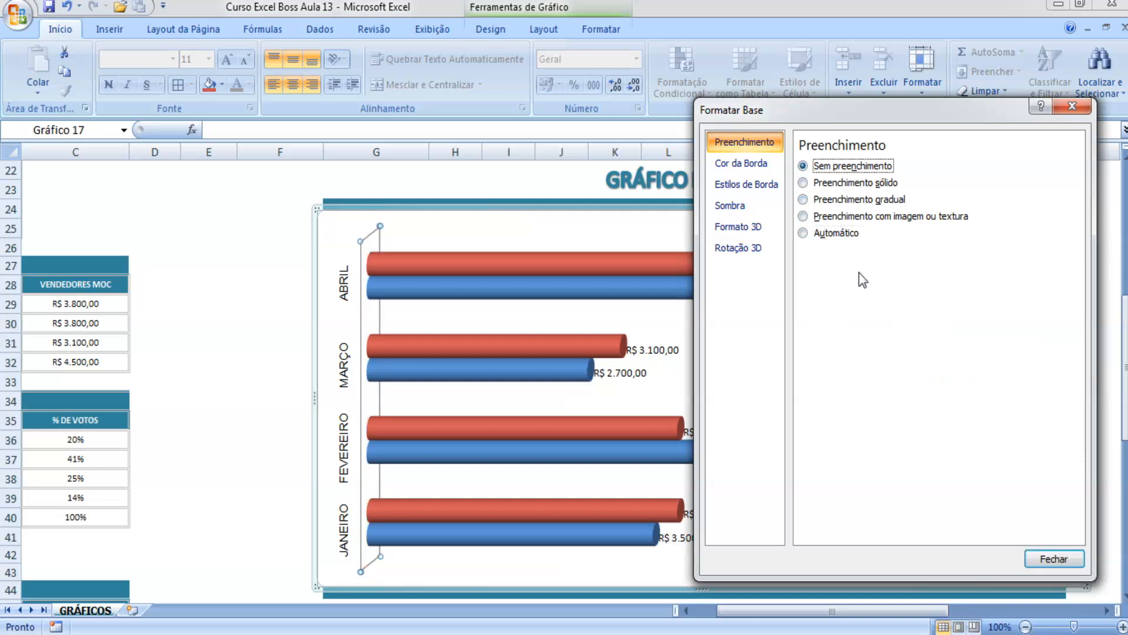
left_click(777, 165)
left_click(818, 167)
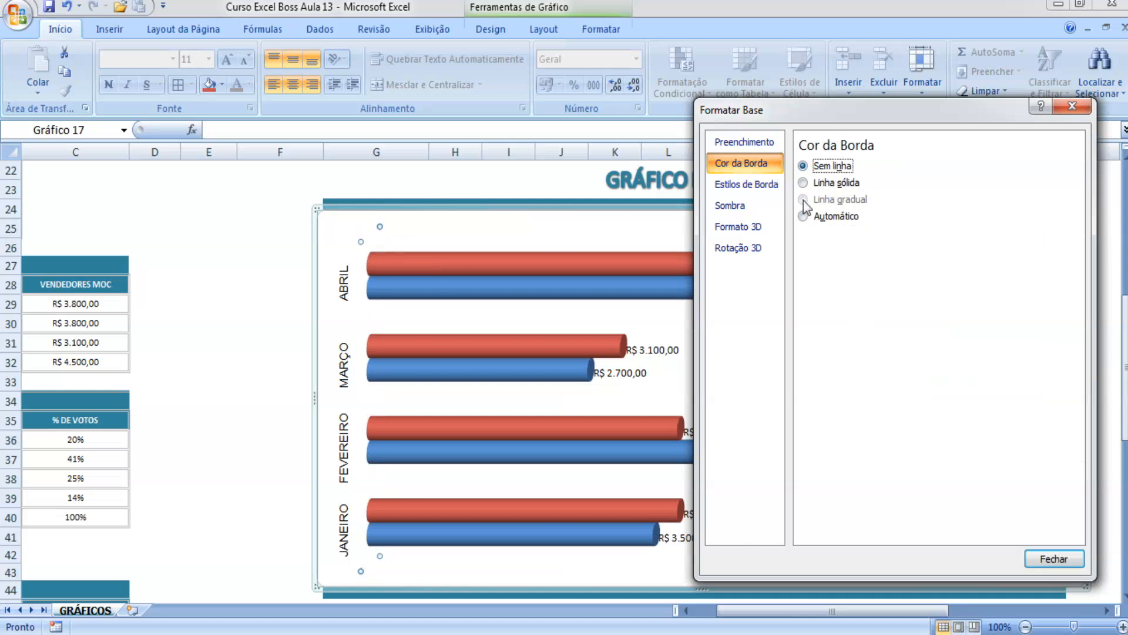
left_click(770, 184)
left_click(769, 206)
left_click(768, 226)
left_click(767, 238)
left_click(761, 224)
left_click(762, 206)
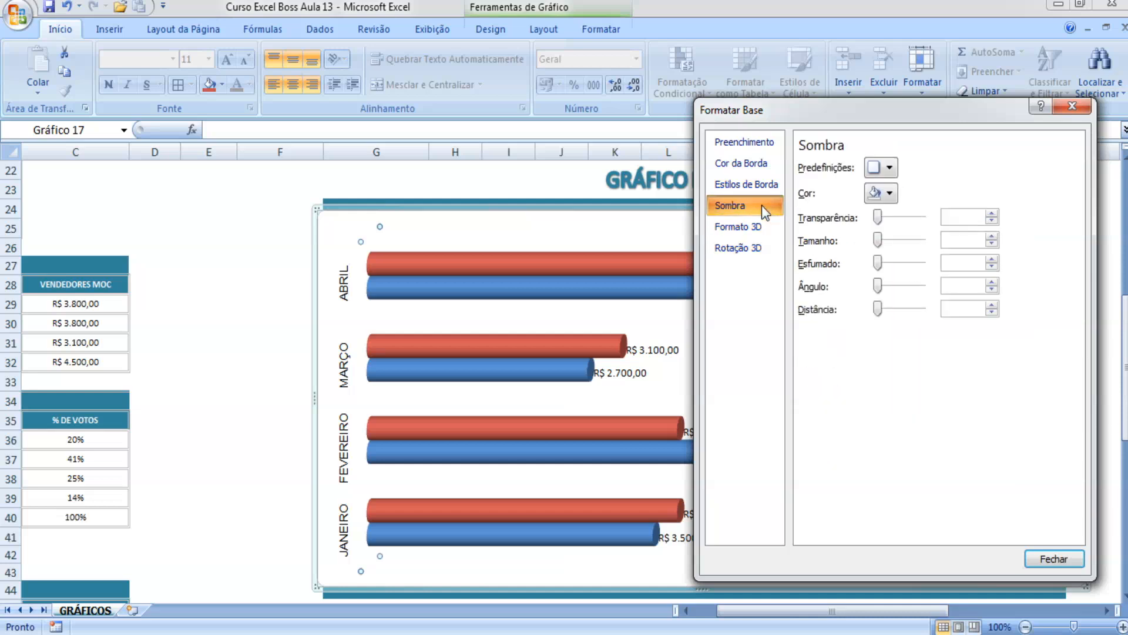
left_click(1052, 560)
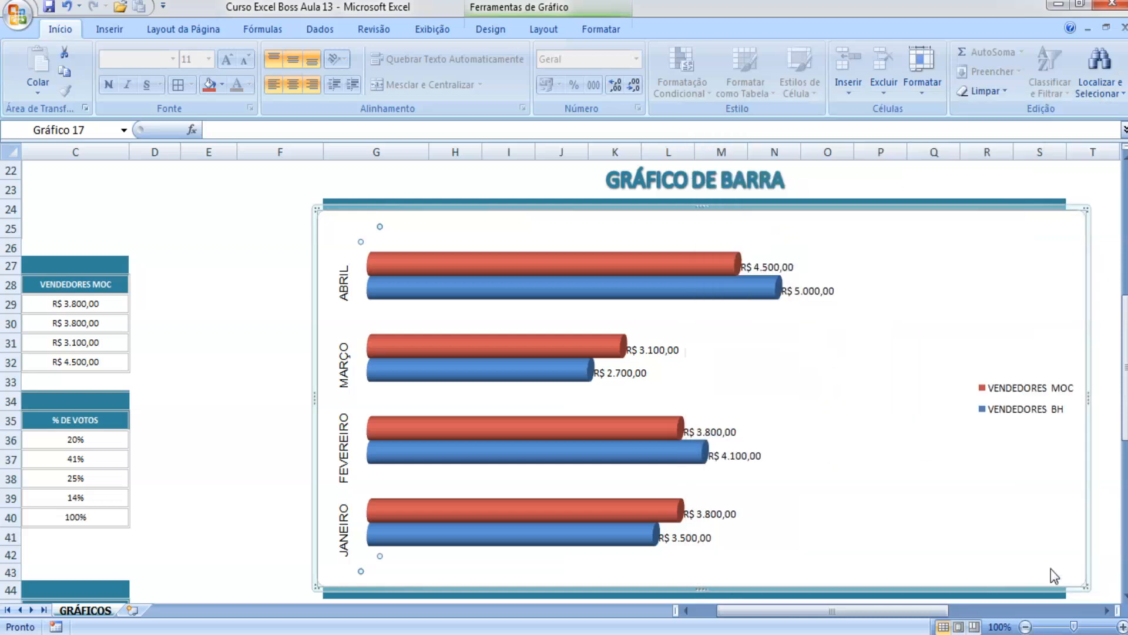
Apply the aqua chart style from the fourth row of the style gallery to the bar chart.
left_click(220, 284)
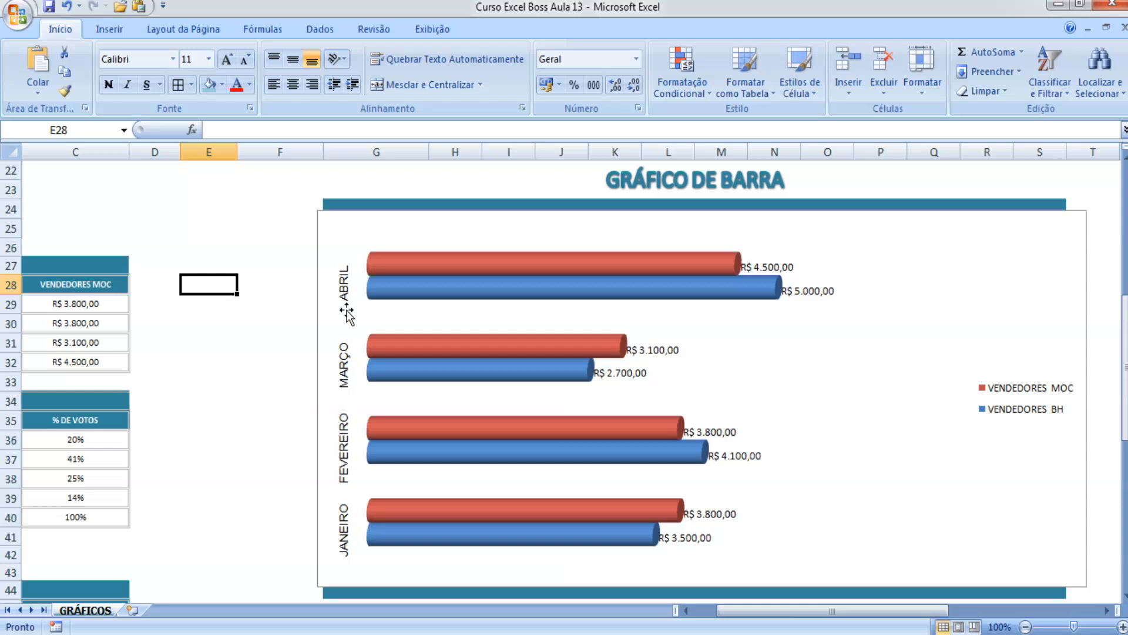
left_click(472, 428)
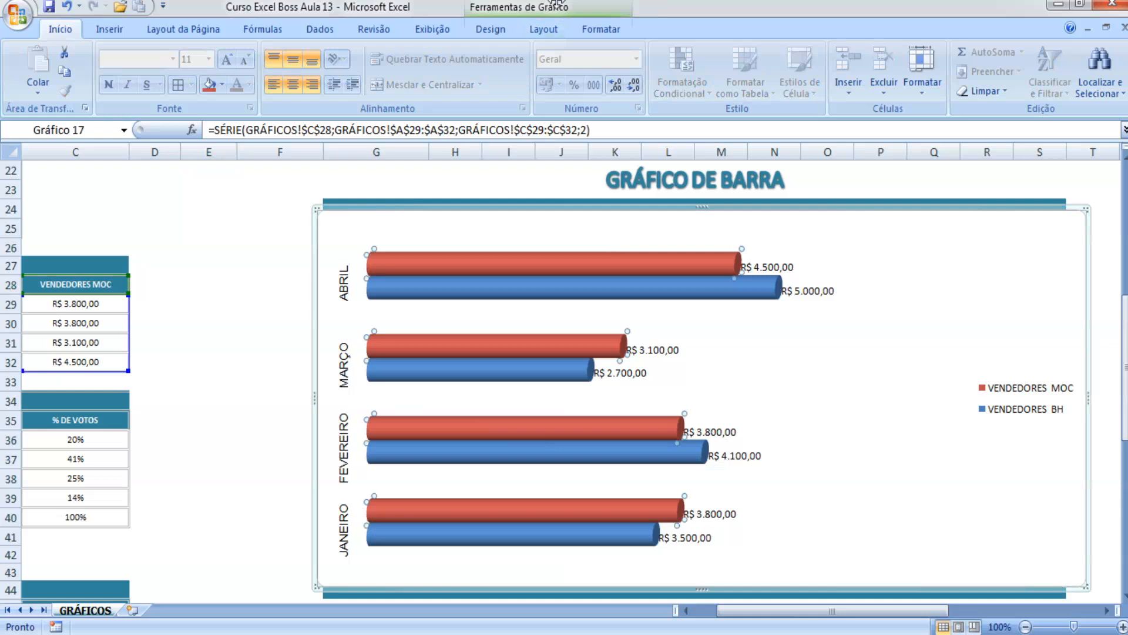
left_click(544, 29)
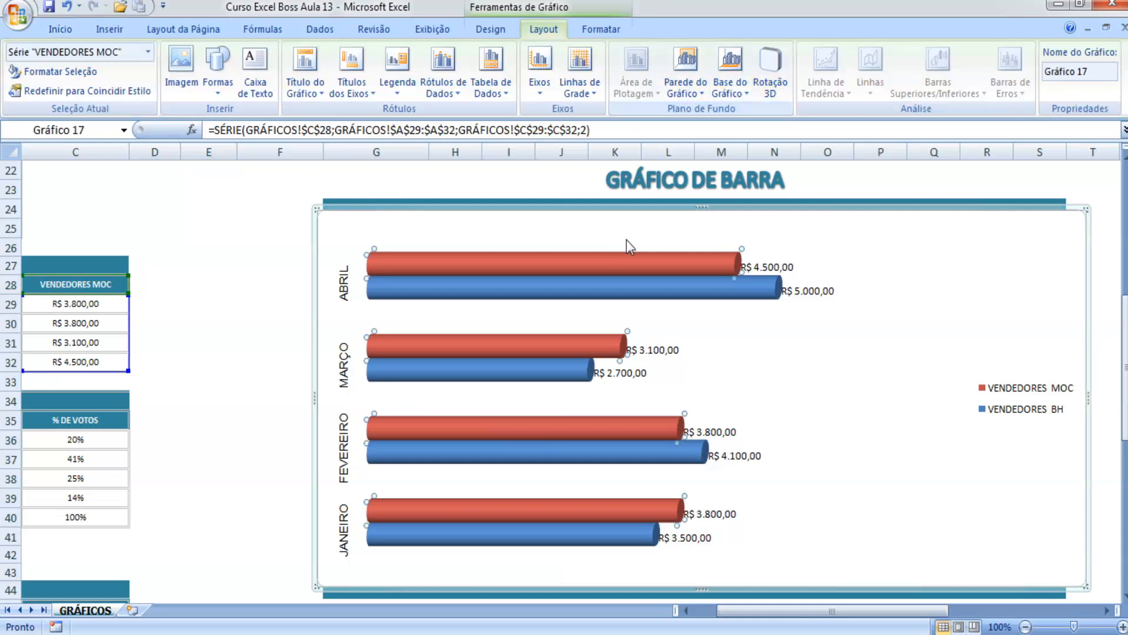
left_click(490, 29)
left_click(1033, 89)
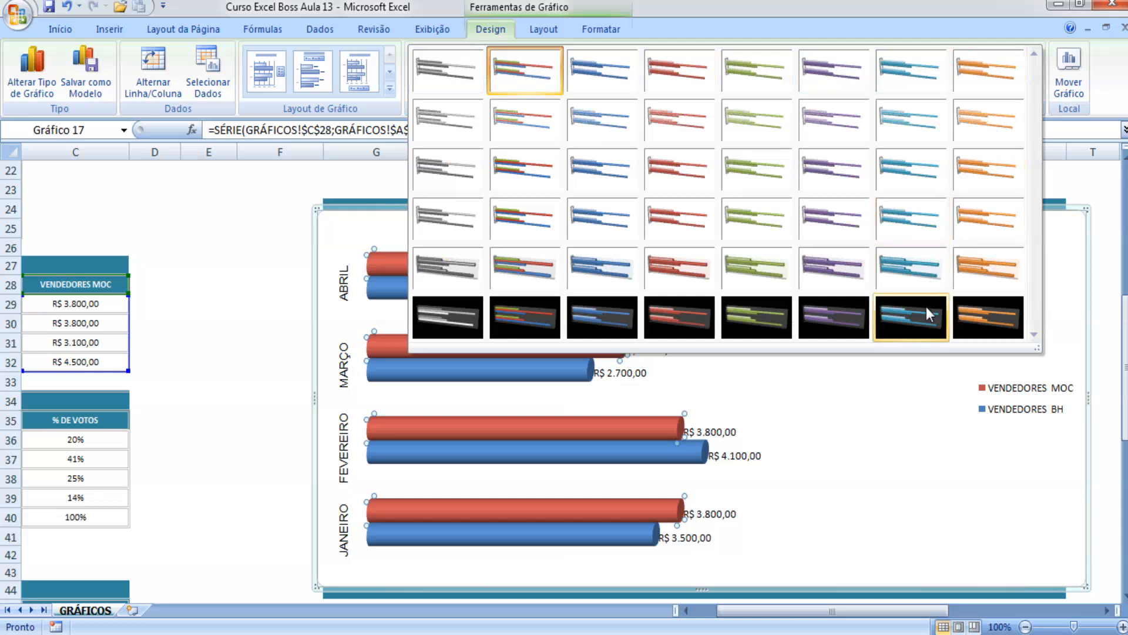
left_click(907, 227)
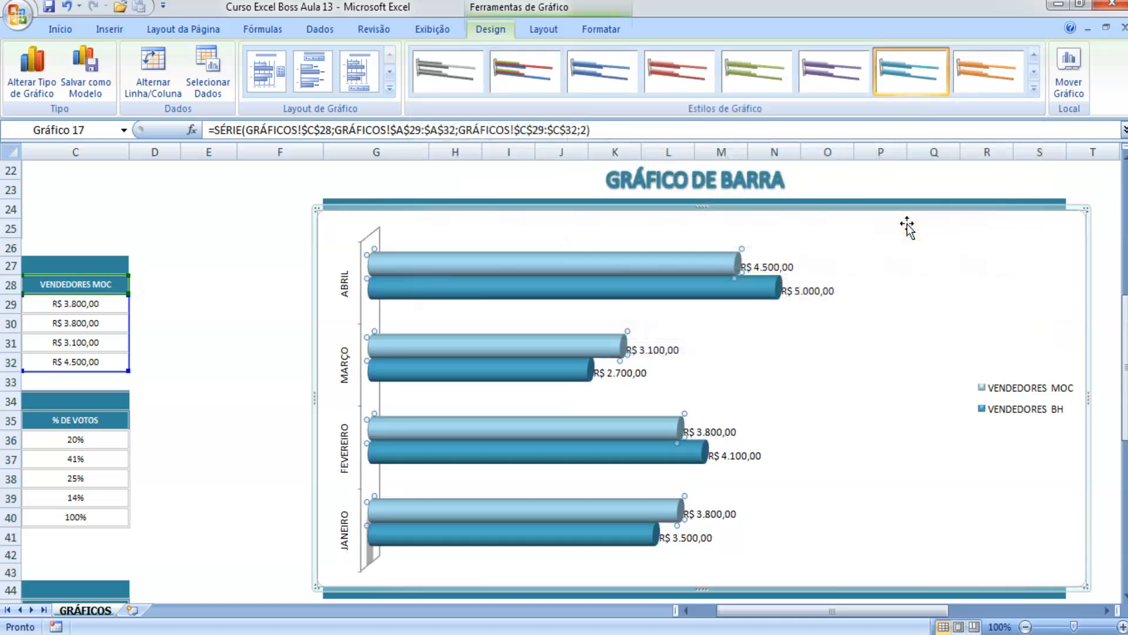
Try the third-row aqua, fourth-row multicolour and fifth-row multicolour chart styles on the bar chart, returning to the third-row aqua style.
left_click(1034, 89)
left_click(917, 171)
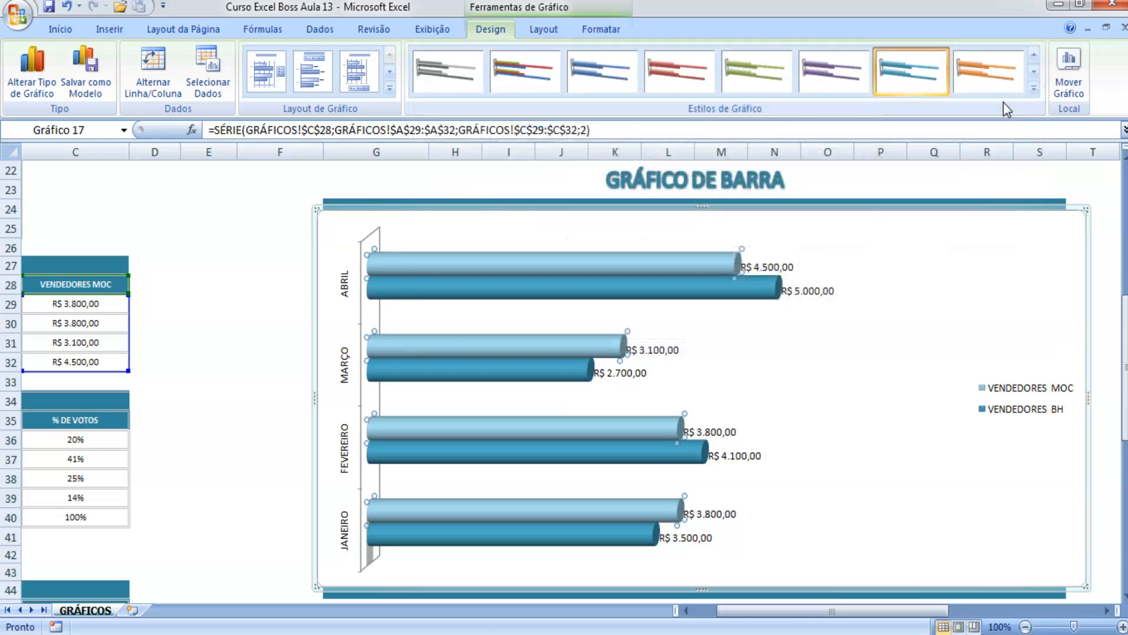
left_click(1035, 89)
left_click(529, 234)
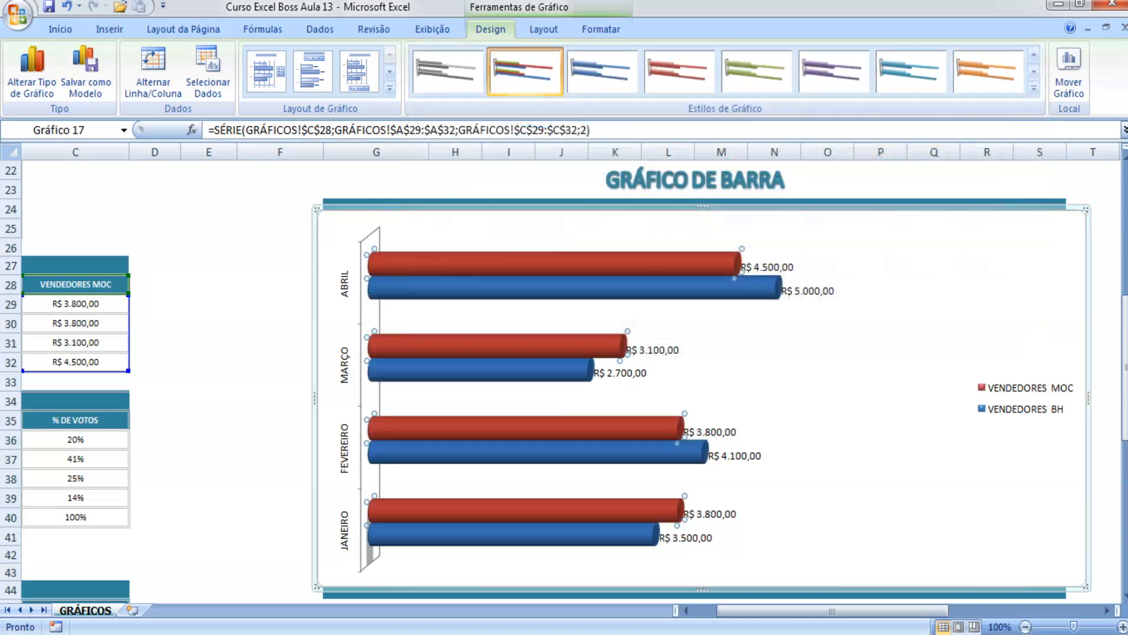
left_click(1034, 89)
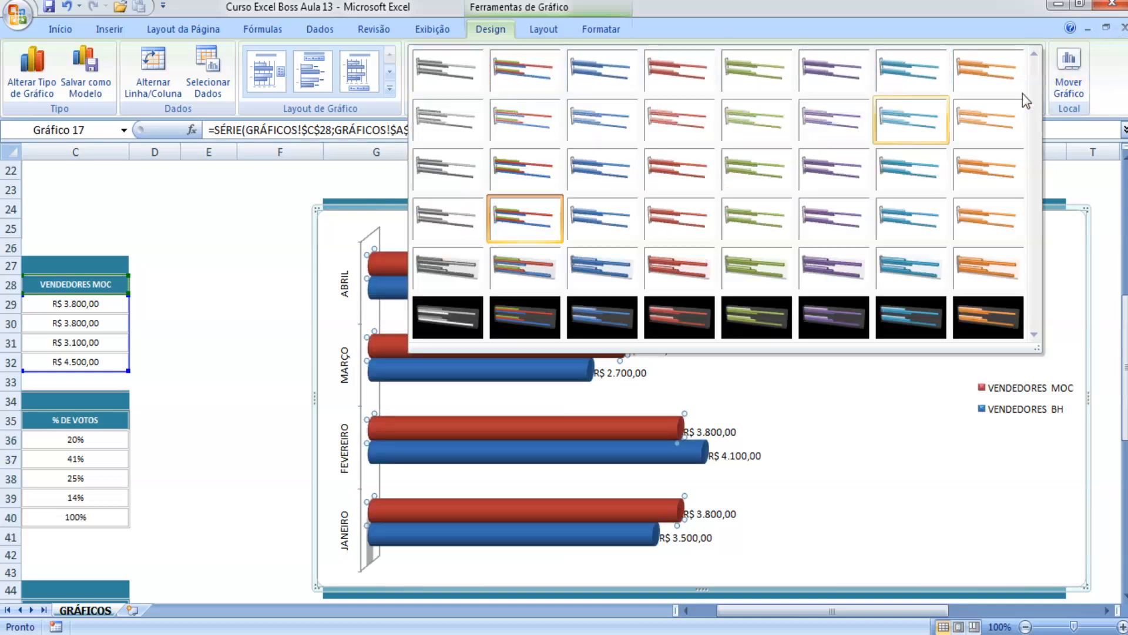
left_click(498, 278)
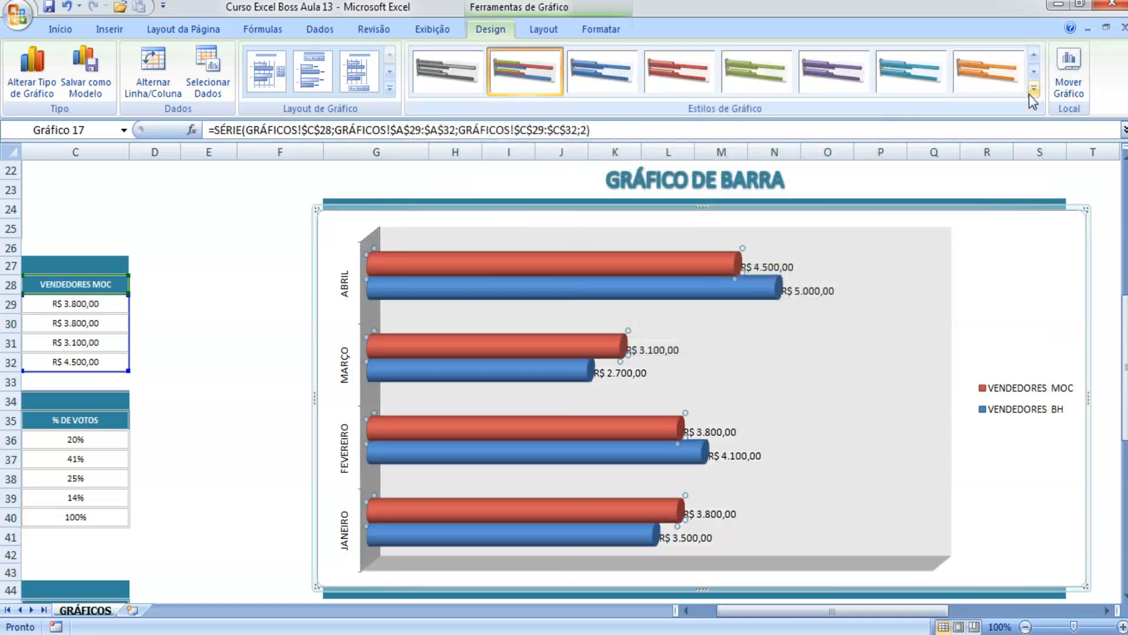
left_click(1034, 89)
left_click(904, 177)
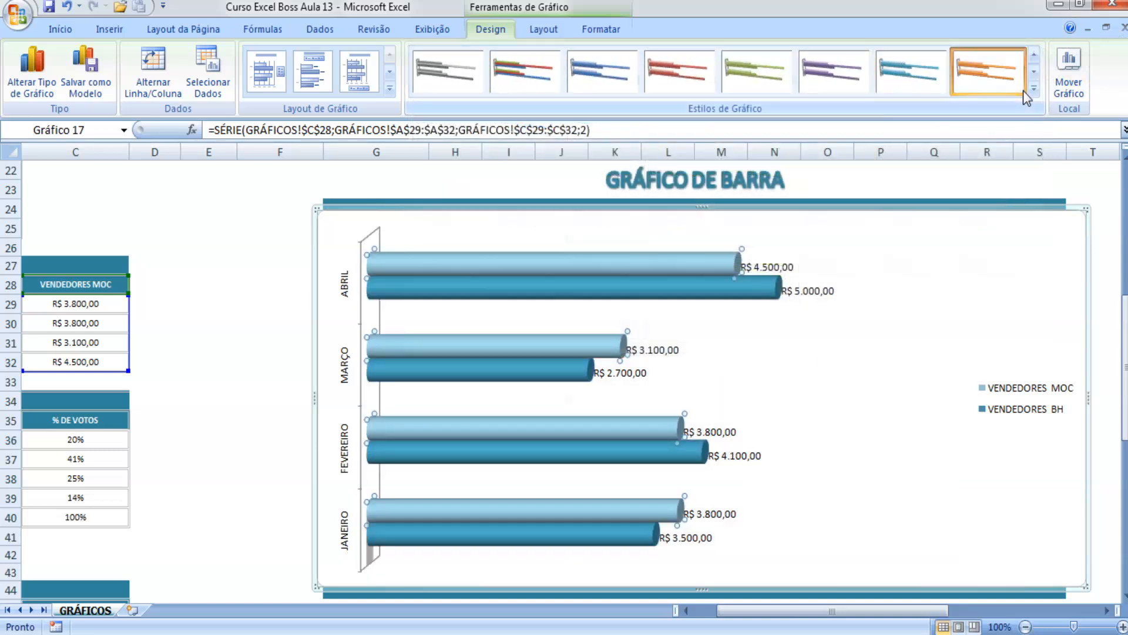
Apply the orange chart style from the fourth row of the style gallery to the bar chart.
left_click(1019, 88)
left_click(1034, 90)
left_click(1002, 235)
Fill the VENDEDORES MOC bars with the standard light blue colour.
left_click(238, 378)
left_click(502, 258)
left_click(61, 29)
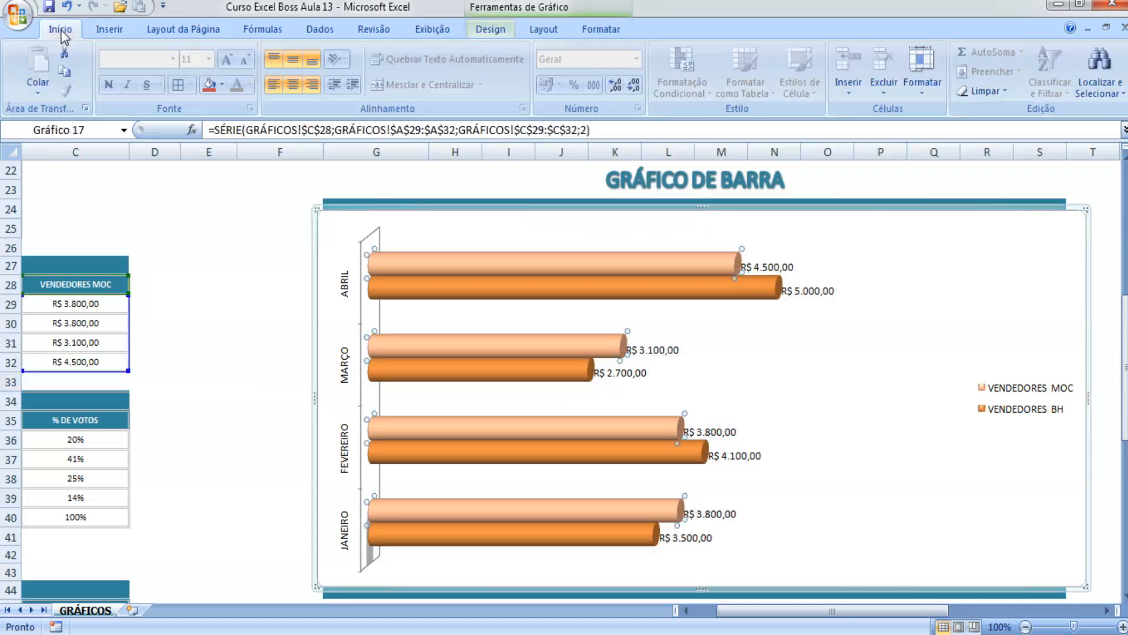
left_click(222, 88)
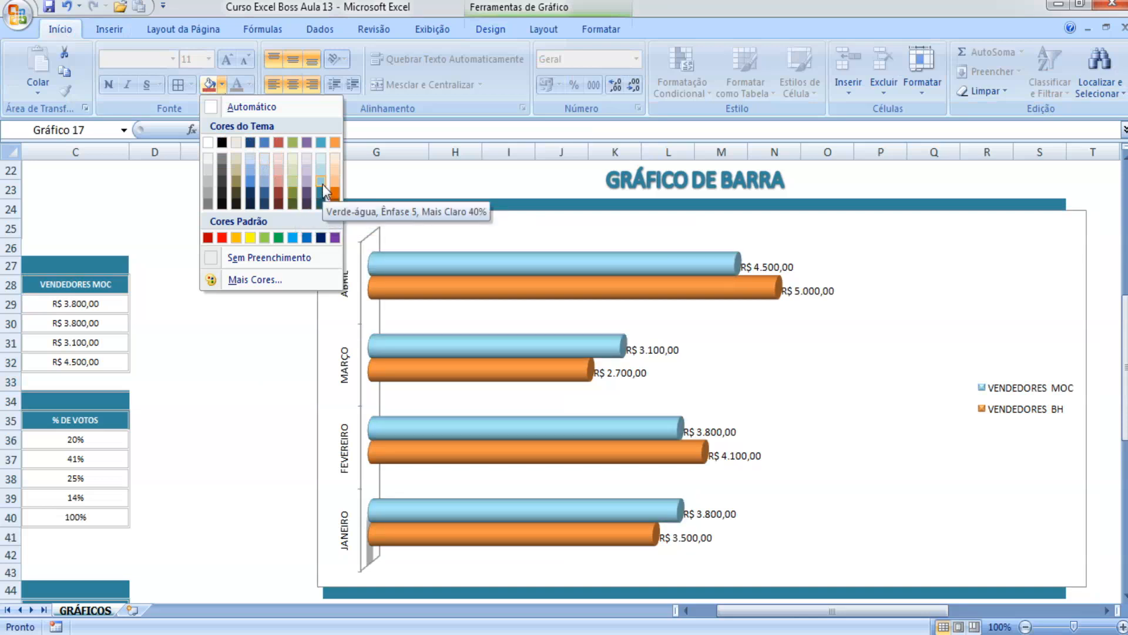
left_click(292, 237)
Fill the VENDEDORES BH bars with the standard light green colour.
left_click(528, 285)
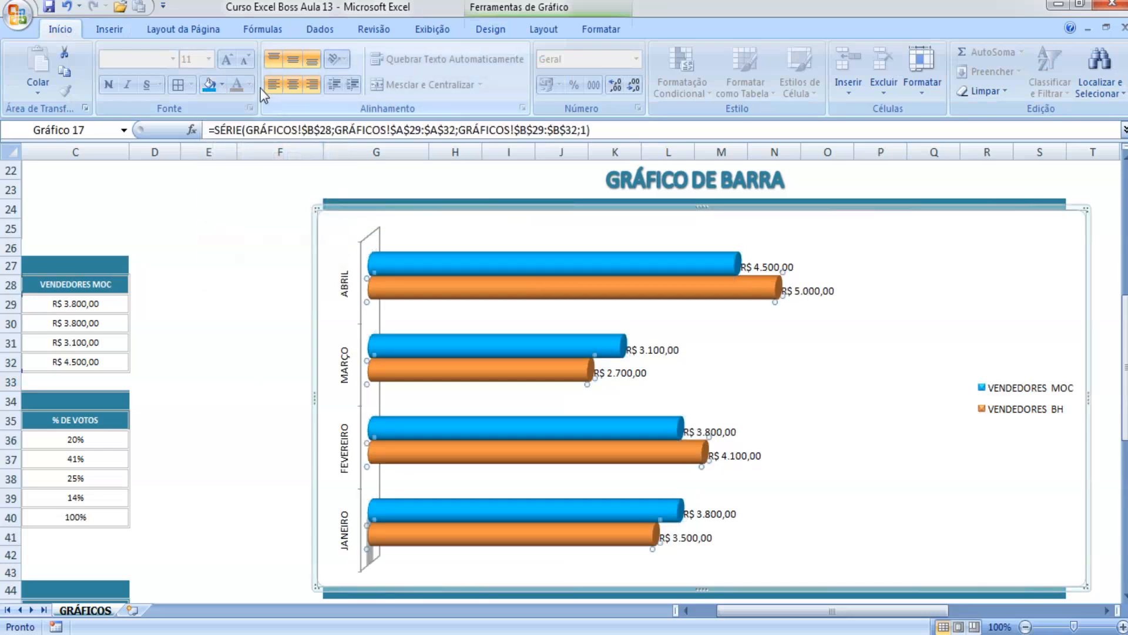
left_click(222, 85)
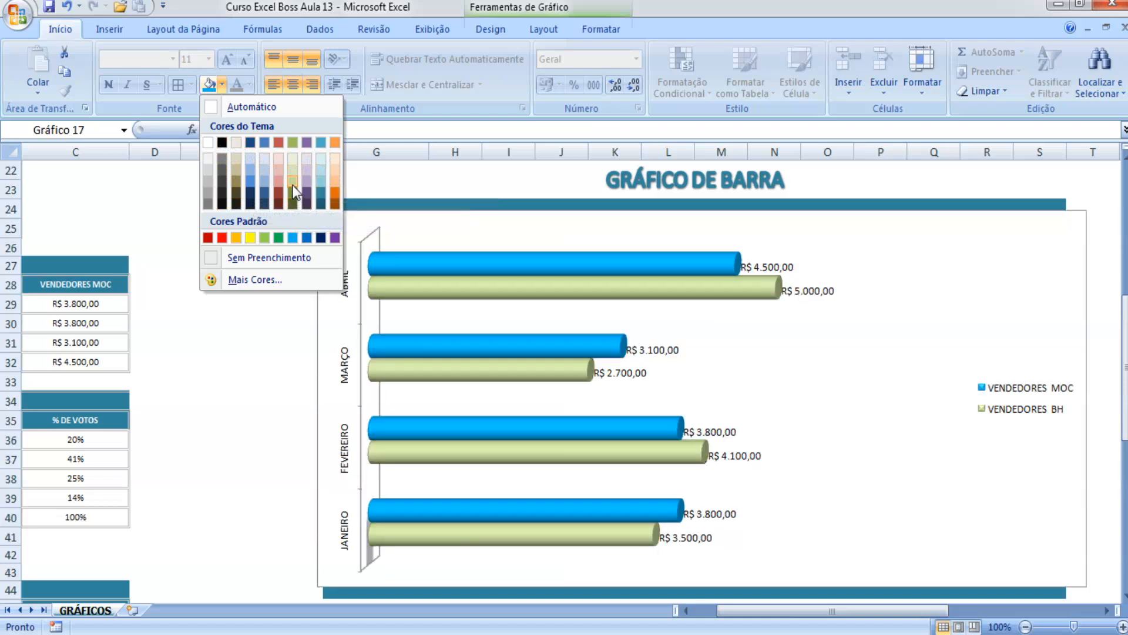
left_click(262, 238)
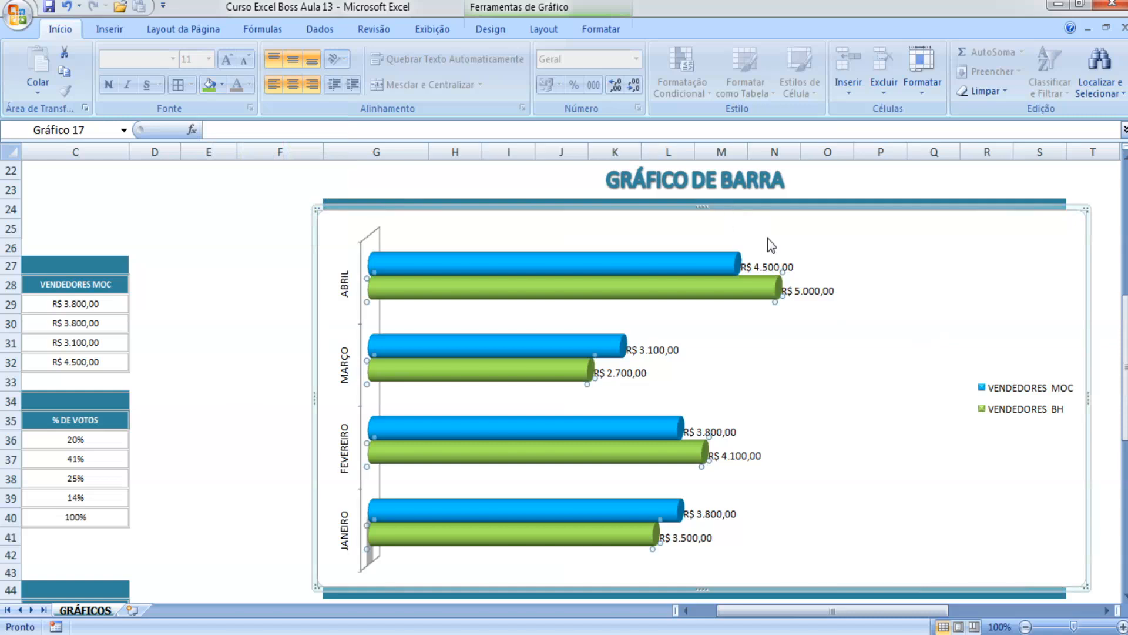
Set the vertical category axis to no line and finish formatting it.
left_click(839, 250)
left_click(365, 249)
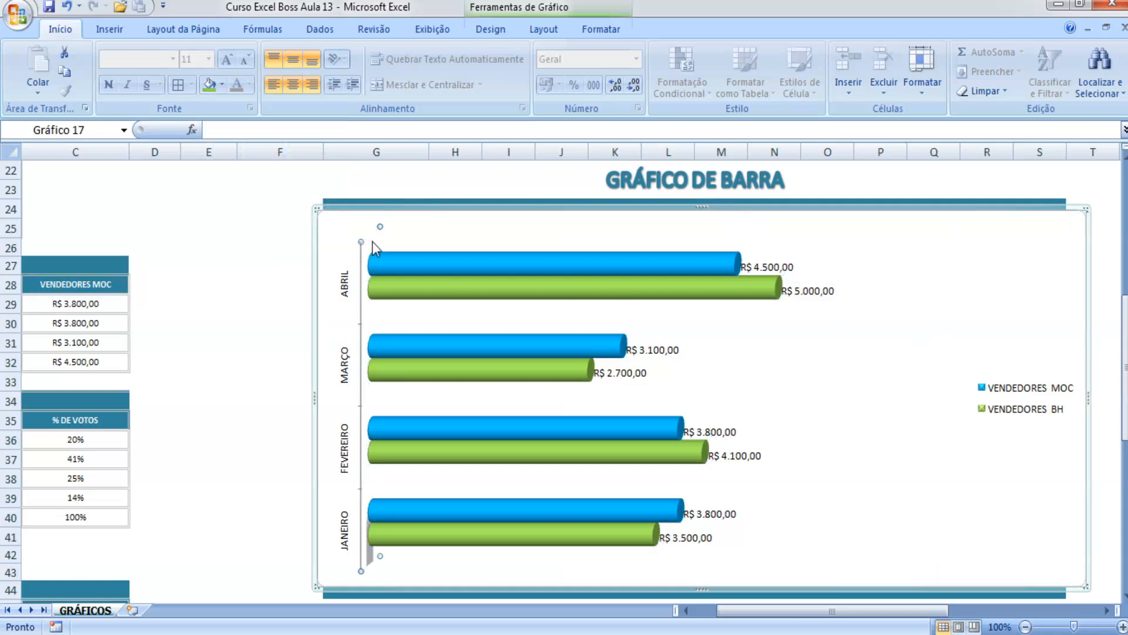
left_click(360, 271)
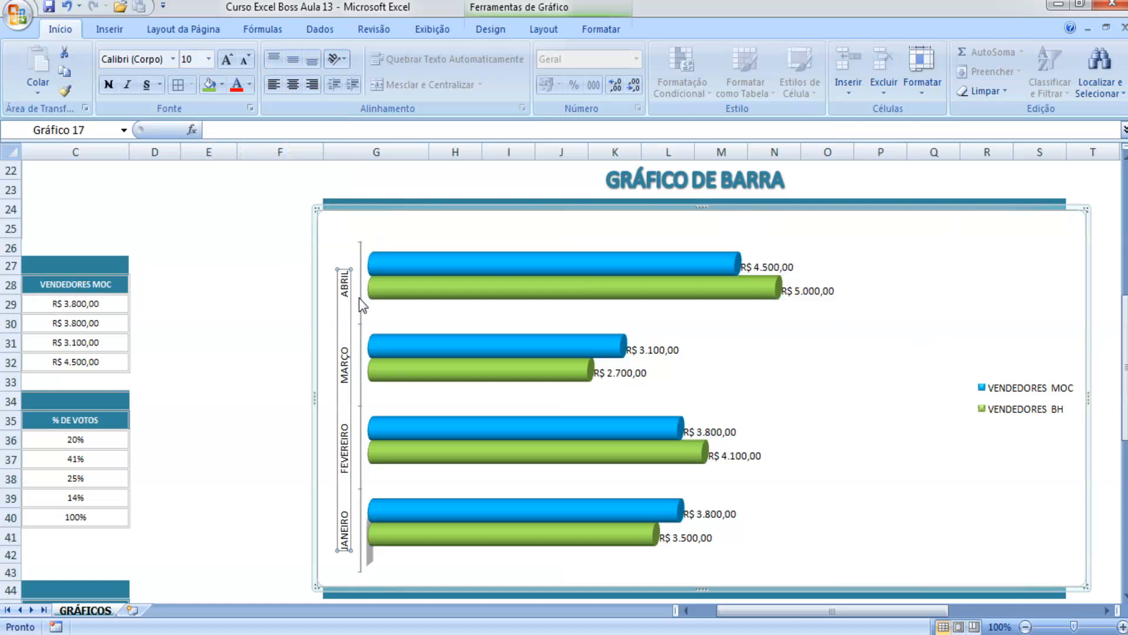
right_click(364, 340)
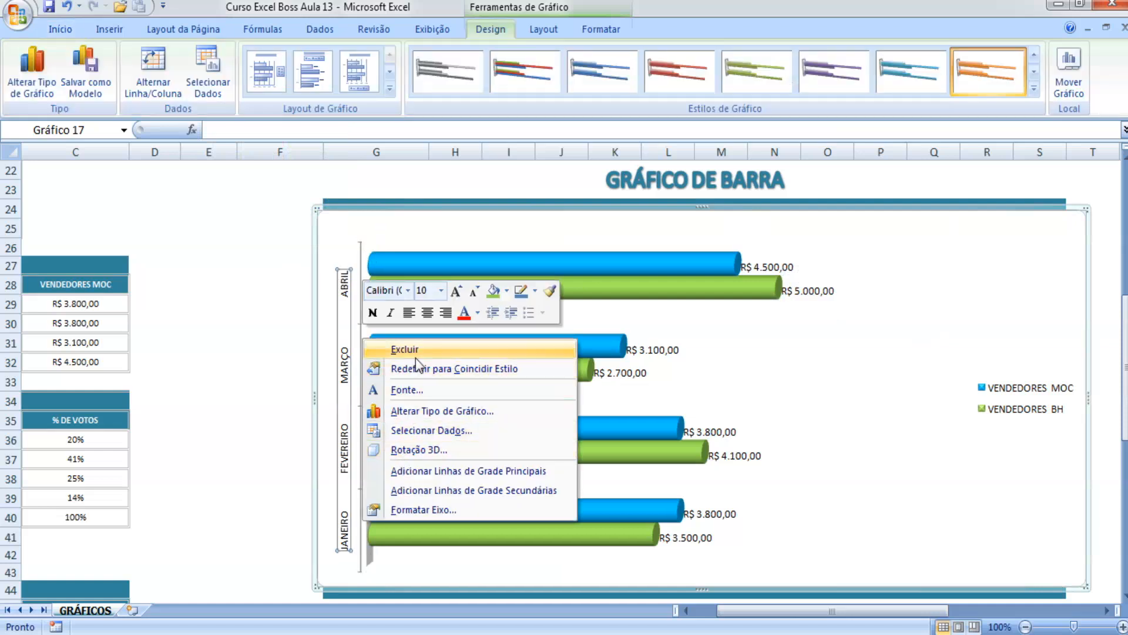
left_click(365, 309)
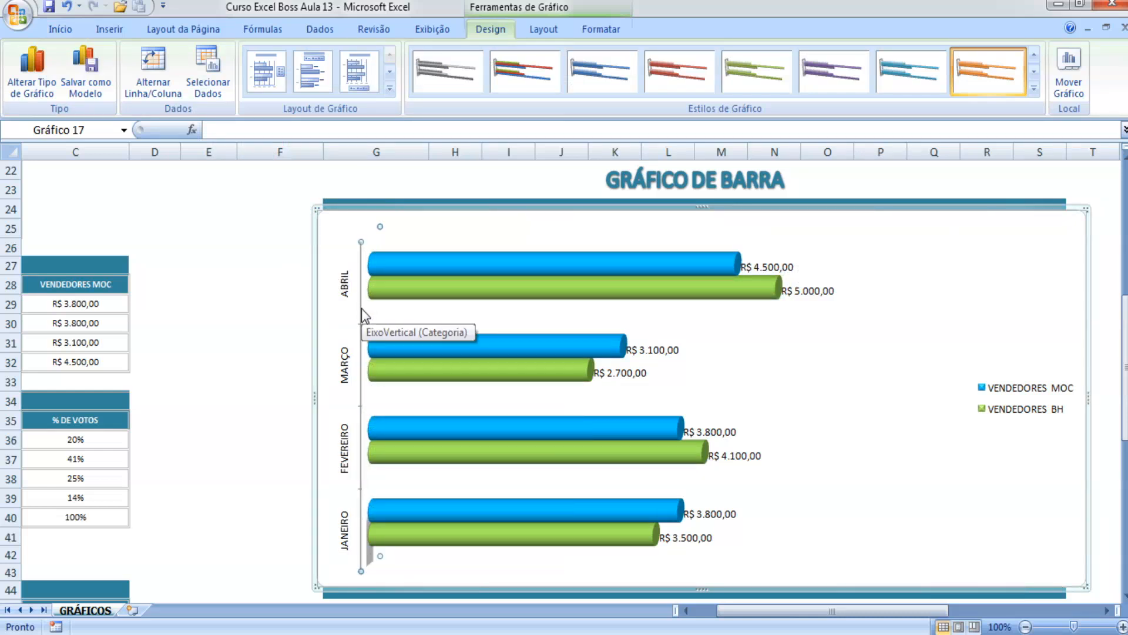
right_click(362, 308)
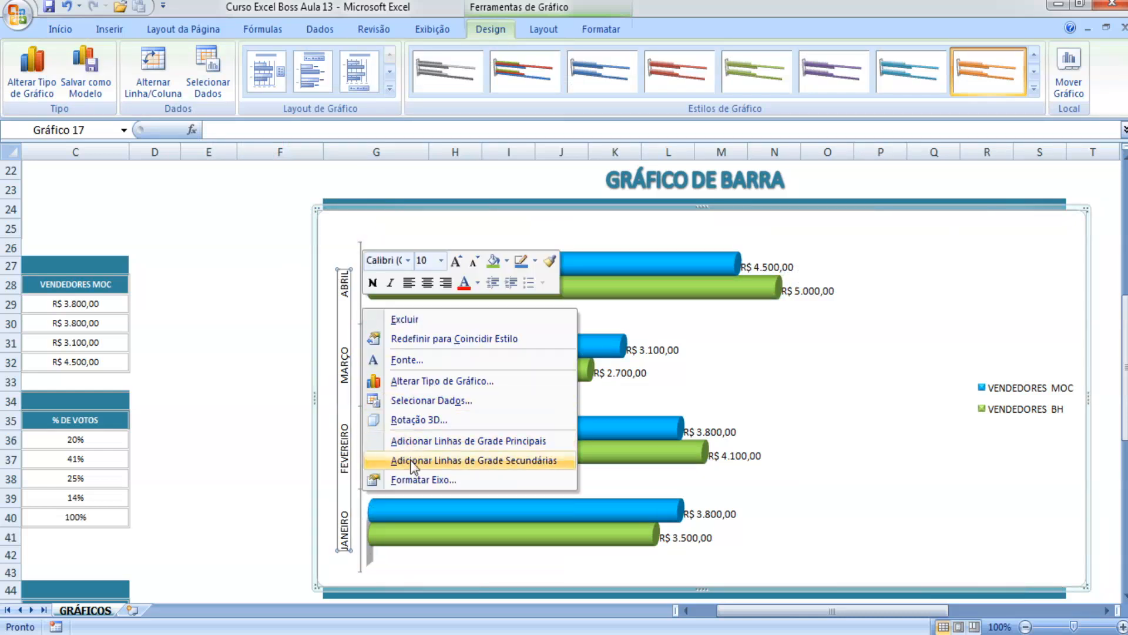
left_click(425, 480)
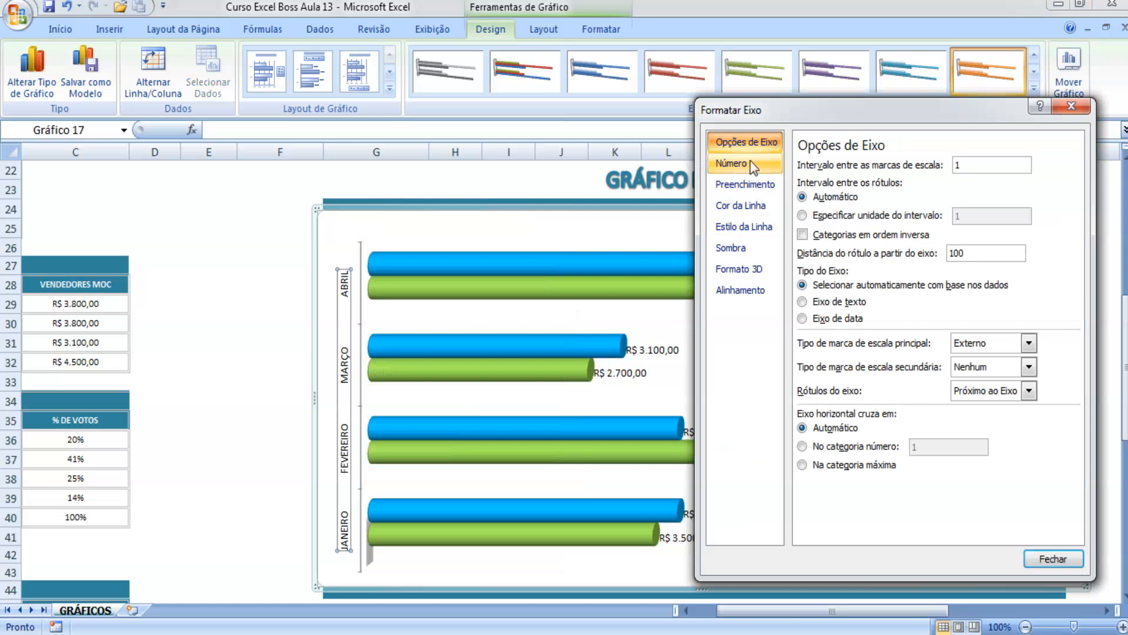
left_click(758, 205)
left_click(829, 165)
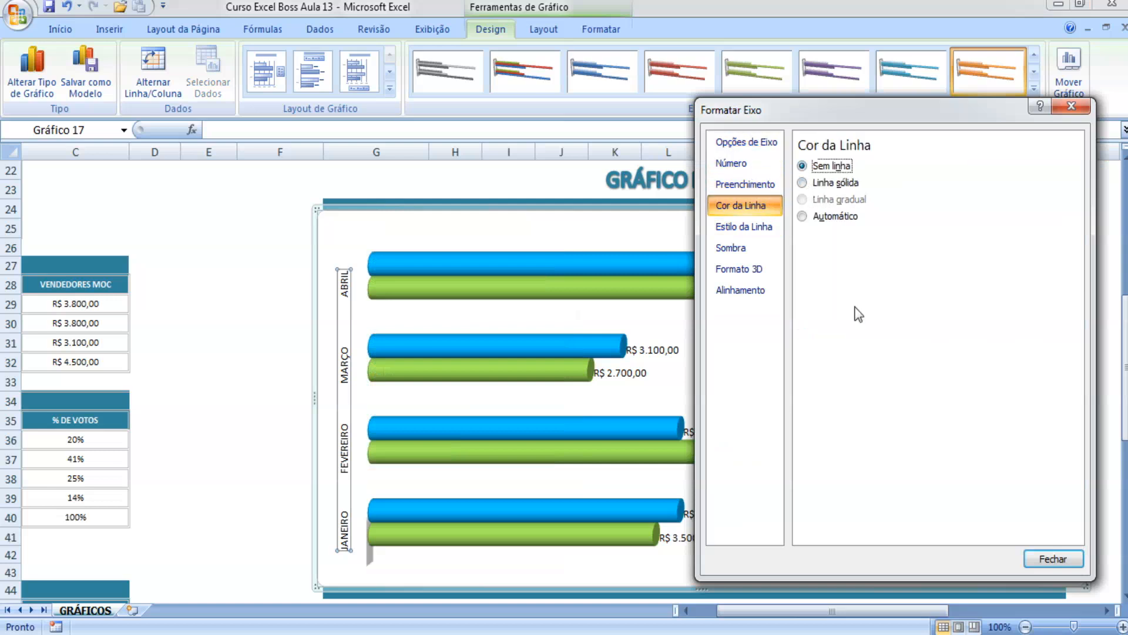
left_click(1046, 558)
left_click(278, 364)
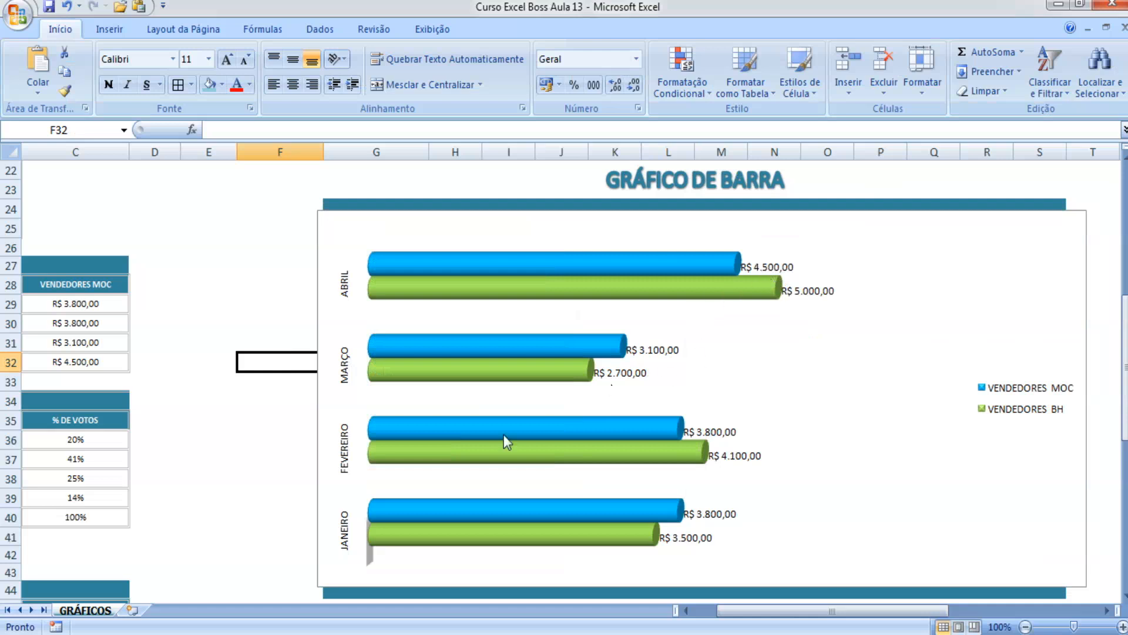
Check the chart base's border colour, border style, shadow and fill settings for the grey strip beside the January bars.
left_click(369, 565)
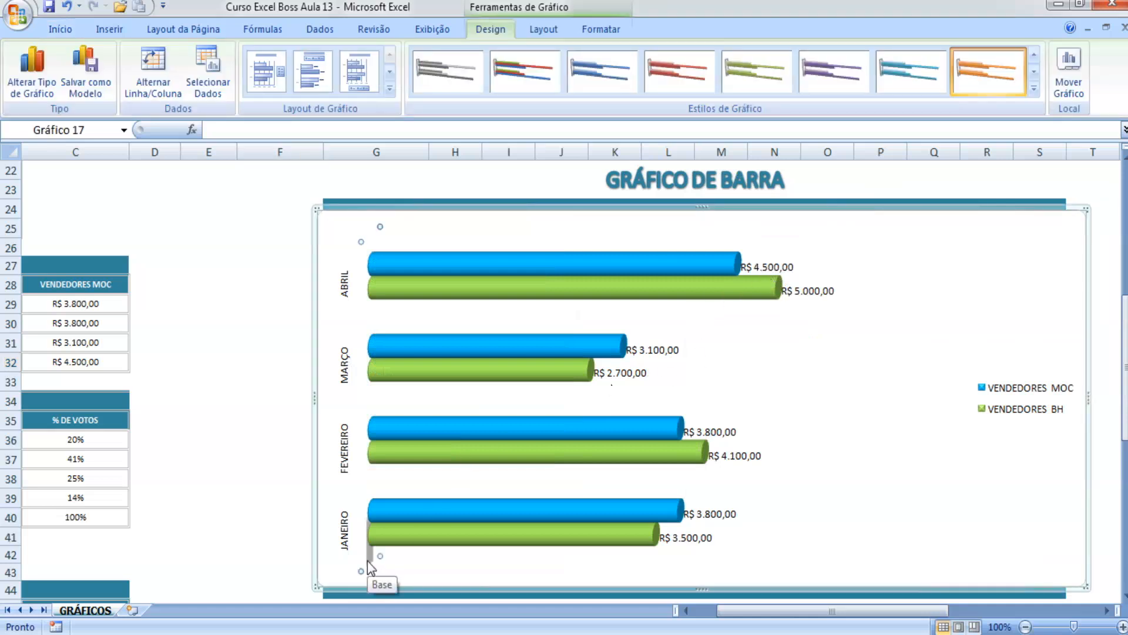
scroll(369, 566, "down", 2)
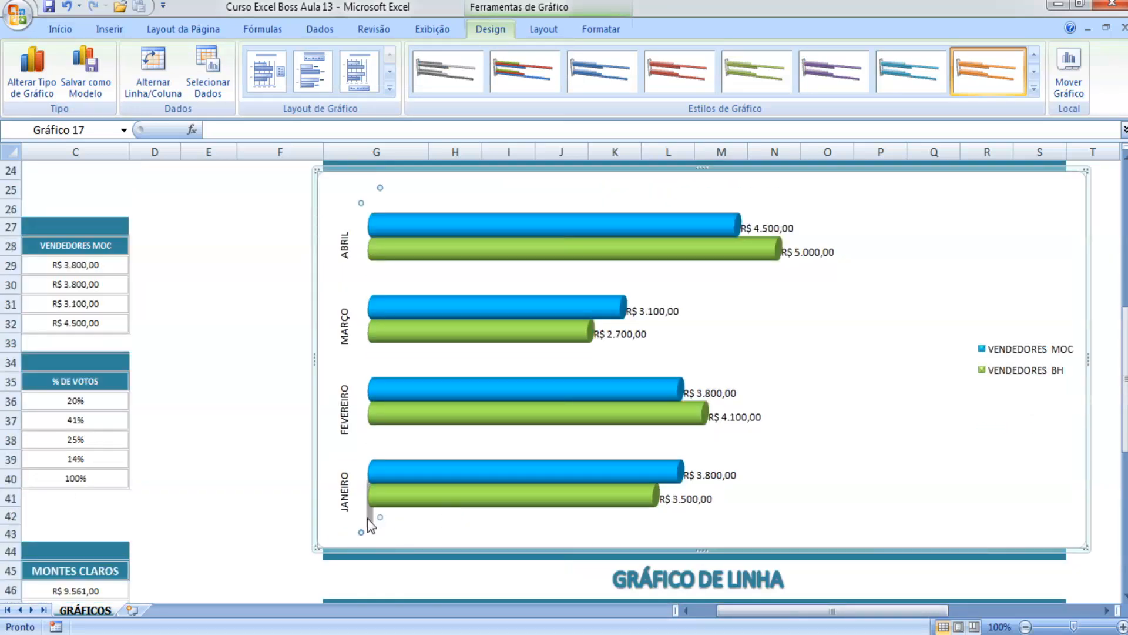
right_click(371, 517)
left_click(447, 504)
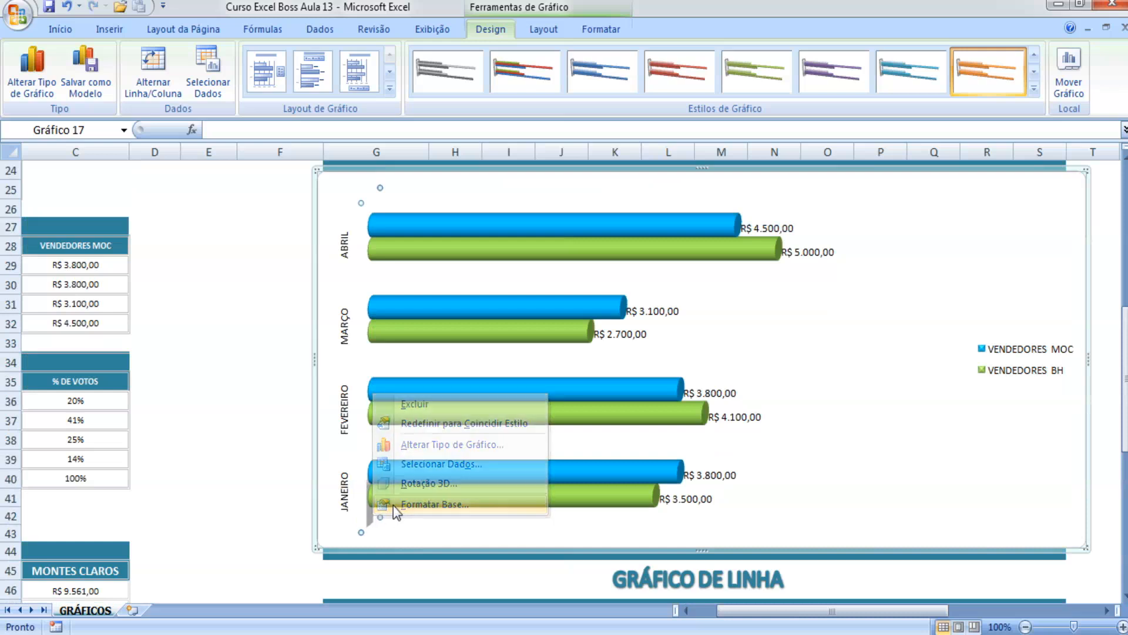
left_click(742, 164)
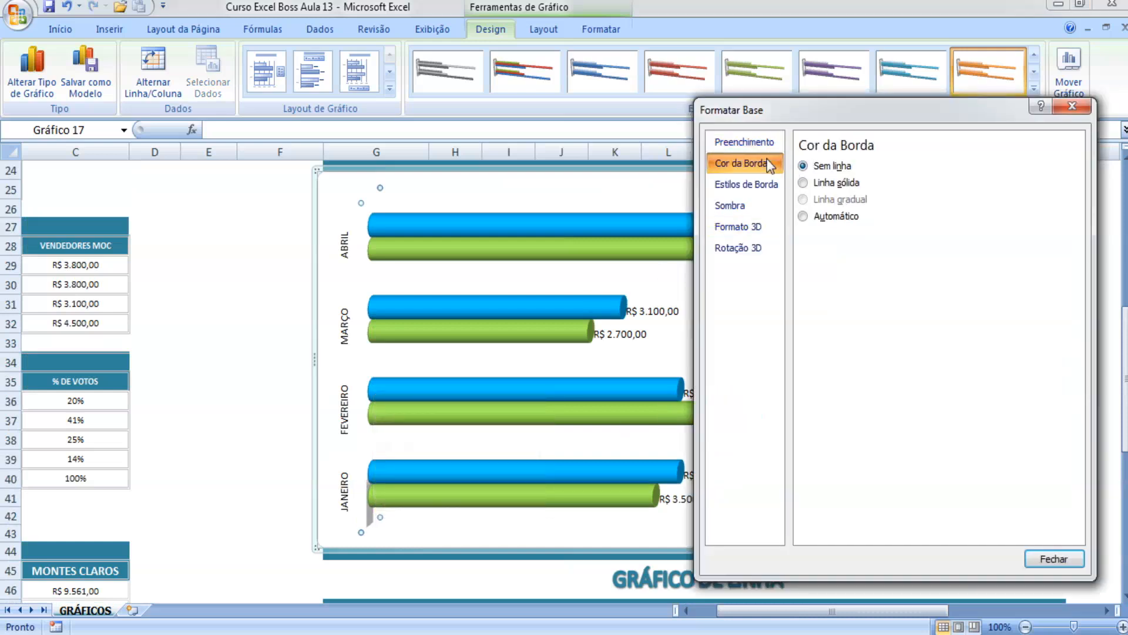
left_click(763, 185)
left_click(759, 207)
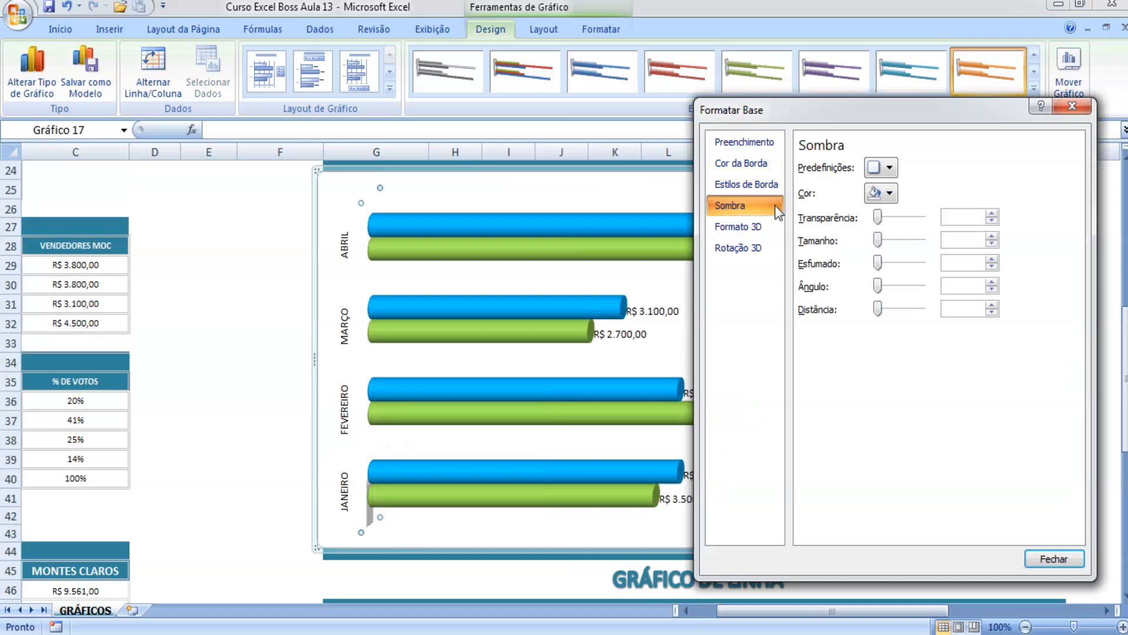
left_click(744, 142)
left_click(1072, 106)
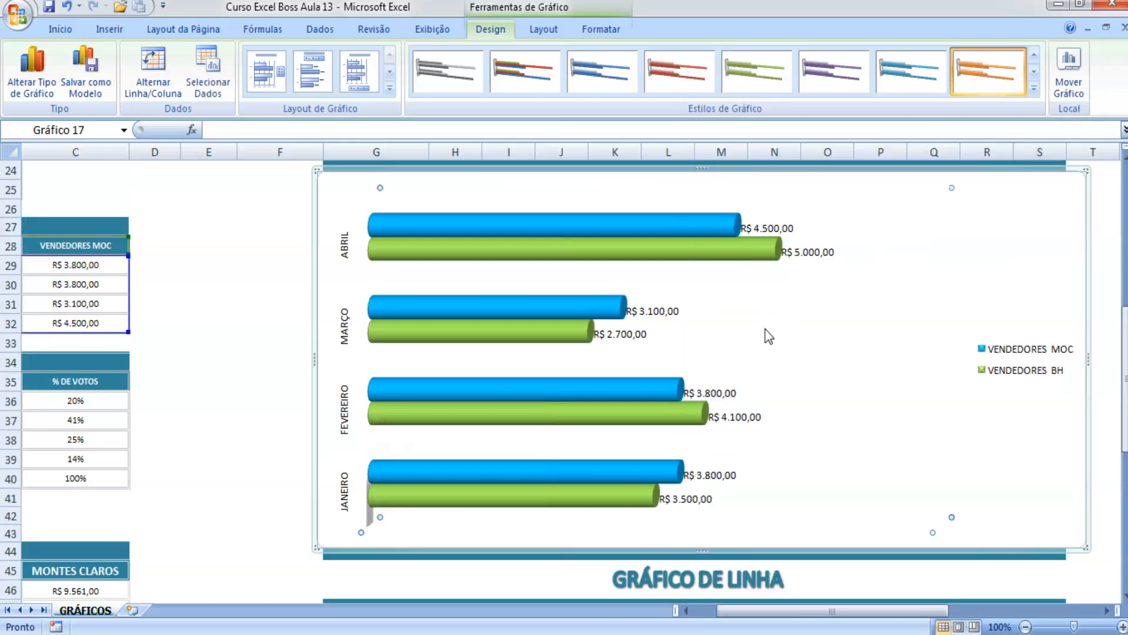
Select the plot area of the bar chart and open its formatting options.
scroll(764, 323, "up", 1)
left_click(369, 279)
left_click(371, 291)
left_click(348, 354)
right_click(348, 354)
left_click(398, 467)
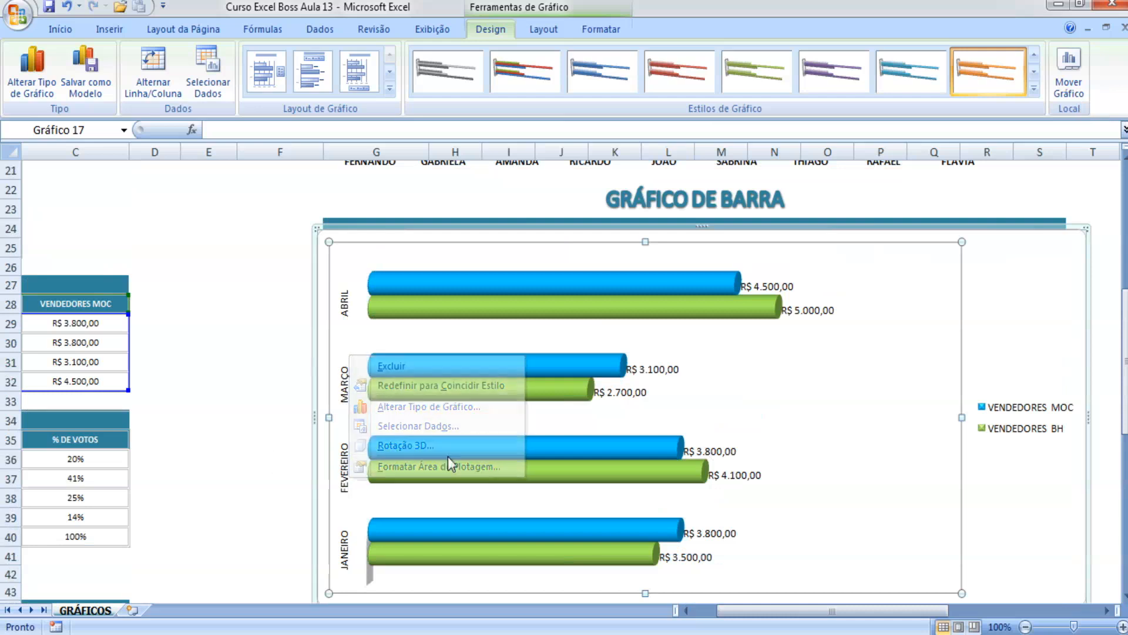
Open the column shape options for the VENDEDORES MOC series.
left_click(788, 286)
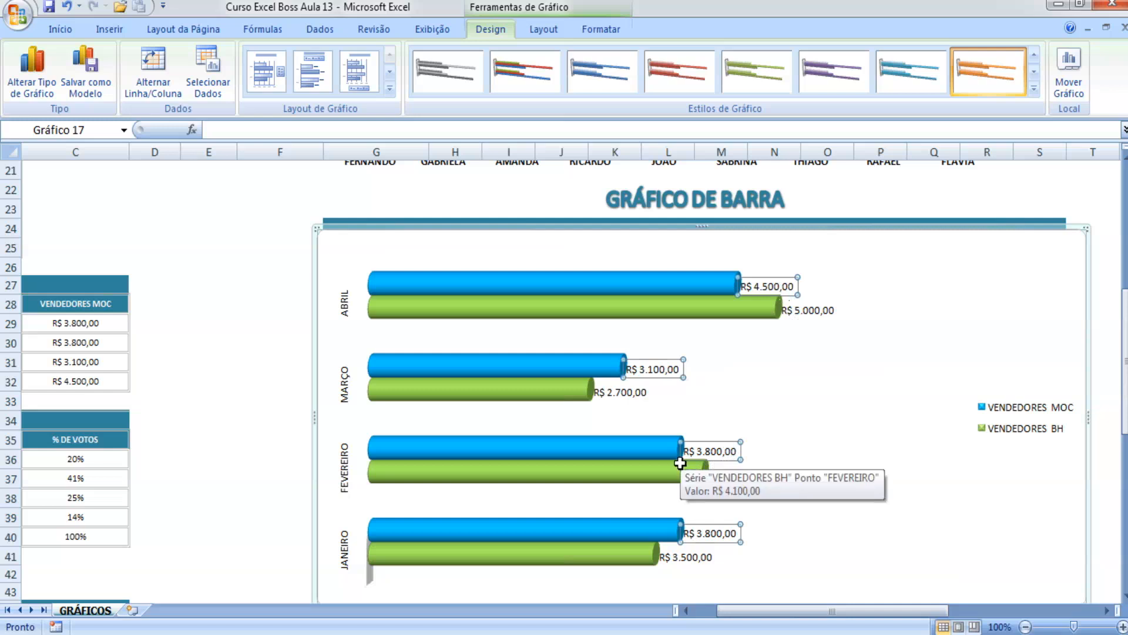
right_click(668, 368)
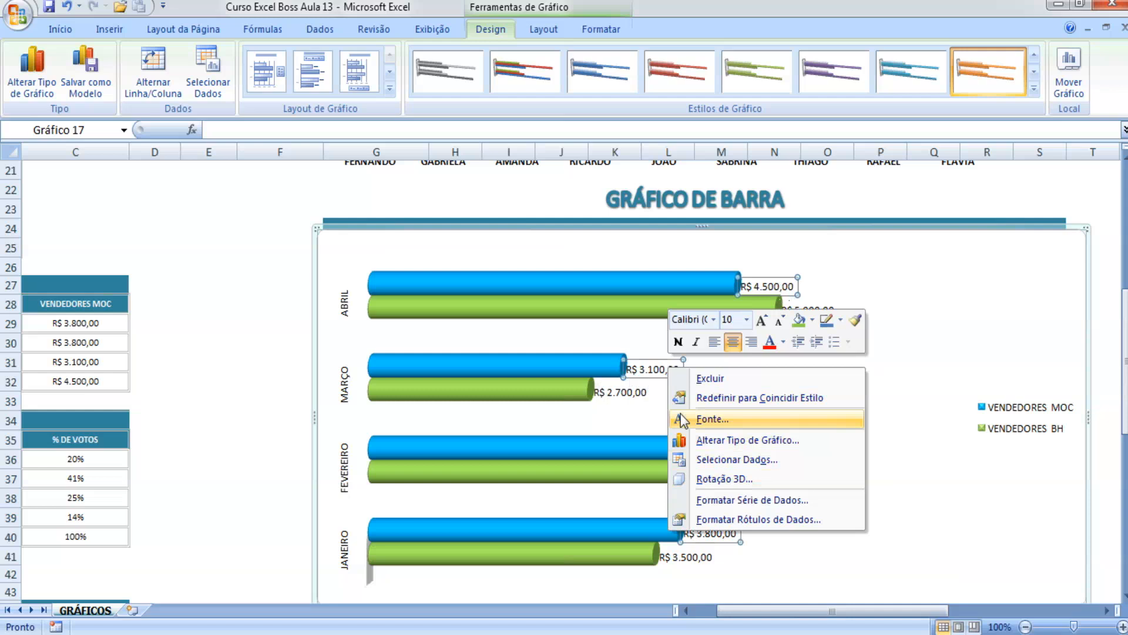
left_click(788, 507)
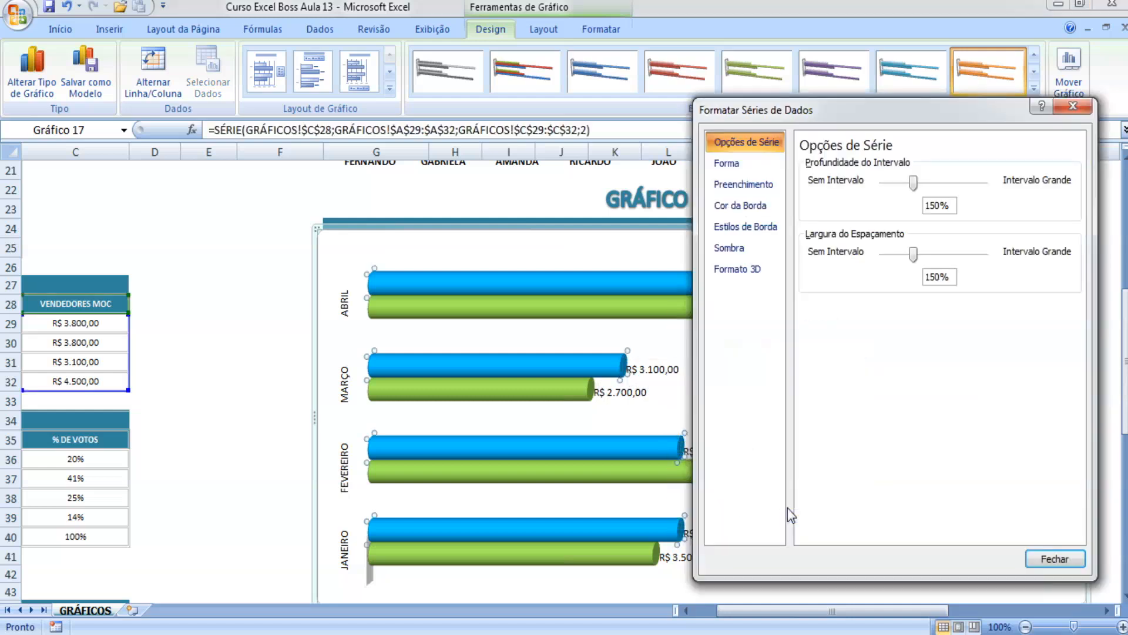
left_click_drag(897, 120, 932, 119)
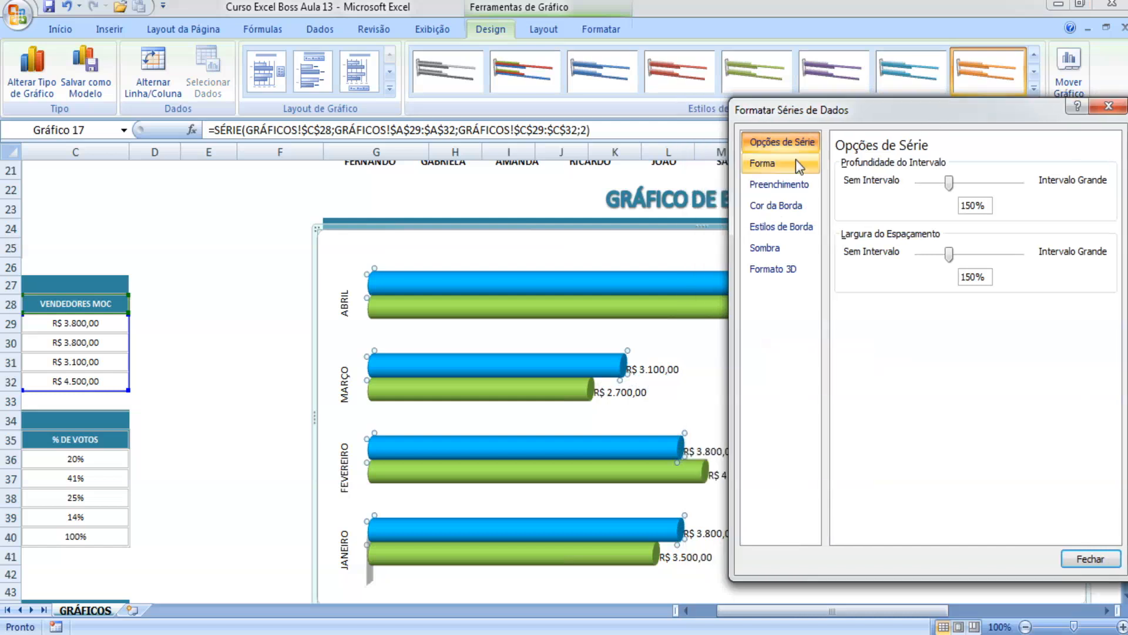
left_click(788, 161)
Try the square, full pyramid, partial pyramid, cylinder, full cone and partial cone shapes on the VENDEDORES MOC bars.
left_click(875, 185)
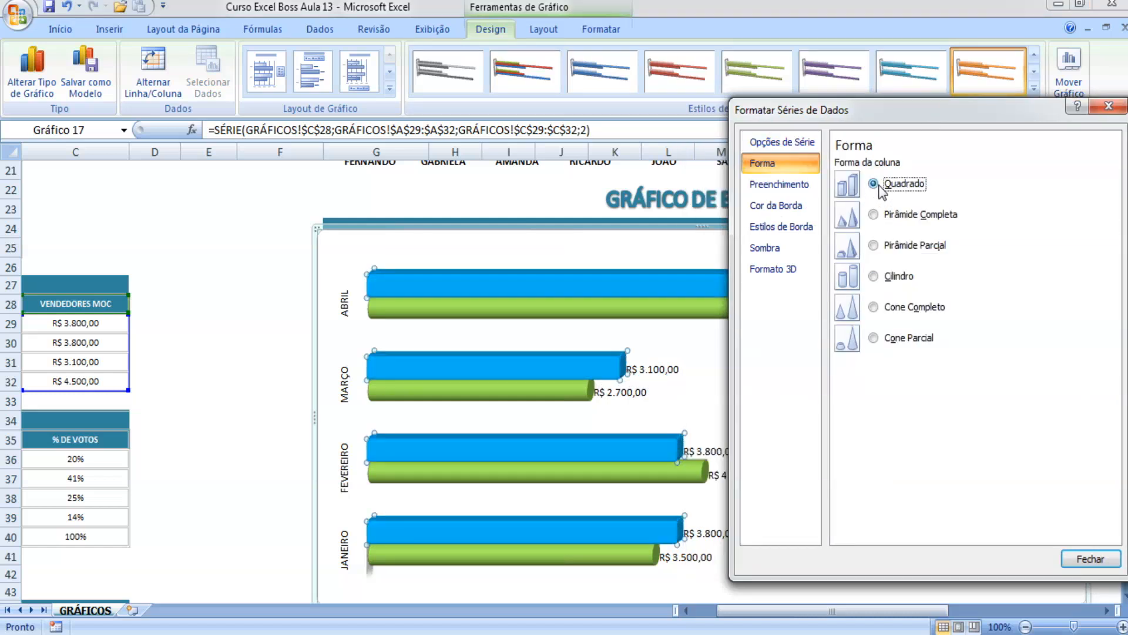
left_click(874, 216)
left_click(874, 245)
left_click(874, 277)
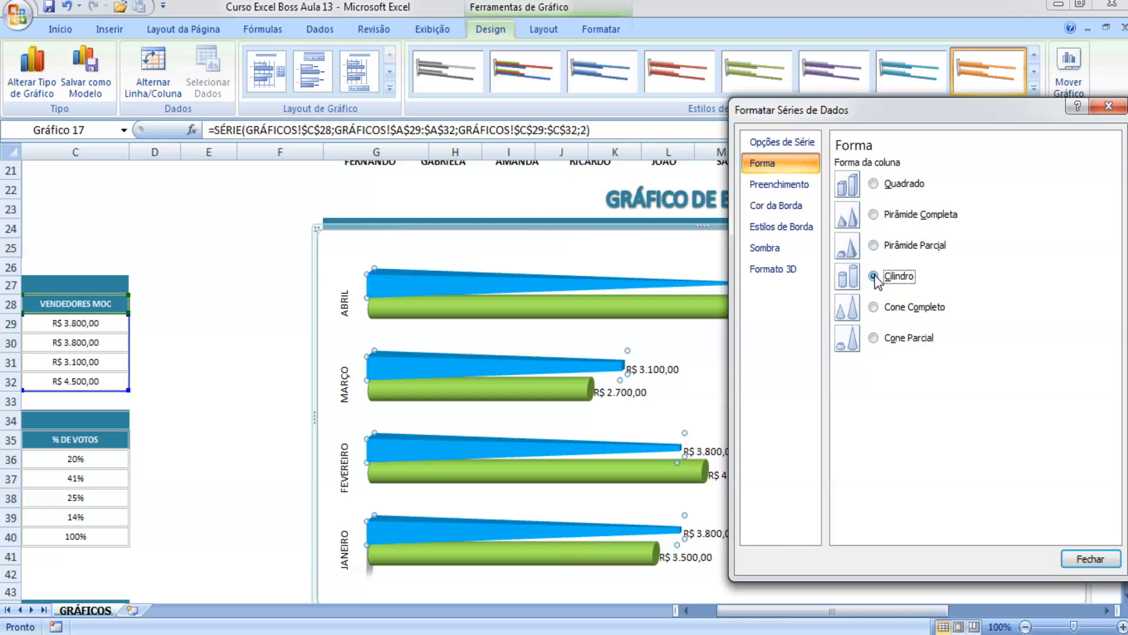
left_click(874, 307)
left_click(874, 338)
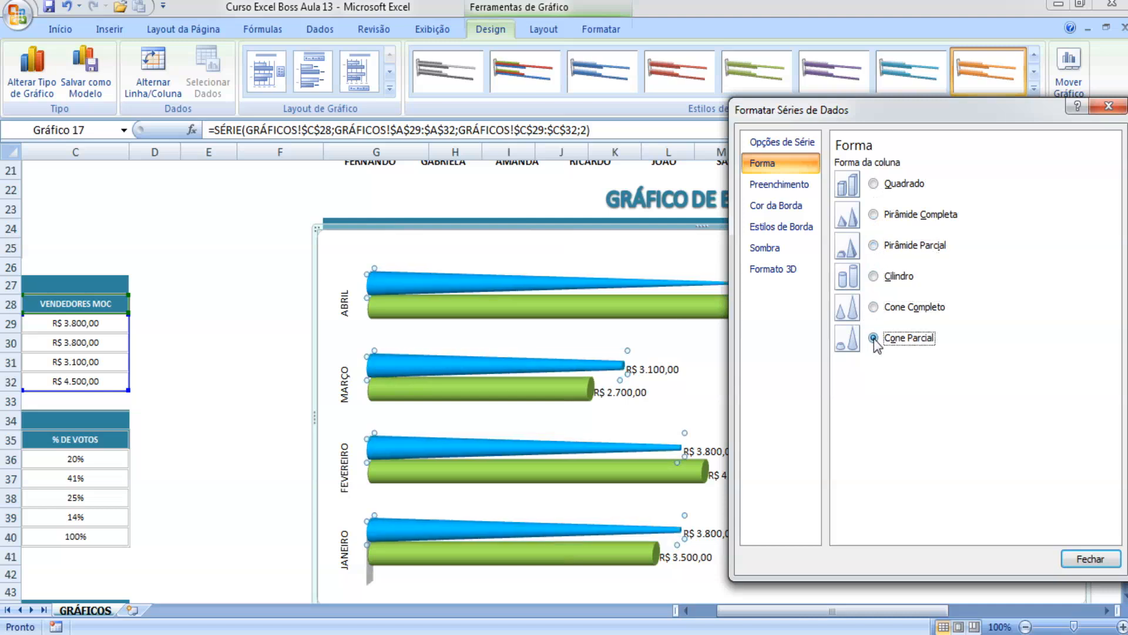
Try the pyramid and square shapes on the VENDEDORES MOC bars and set their shape to Cilindro.
left_click(874, 246)
left_click(874, 215)
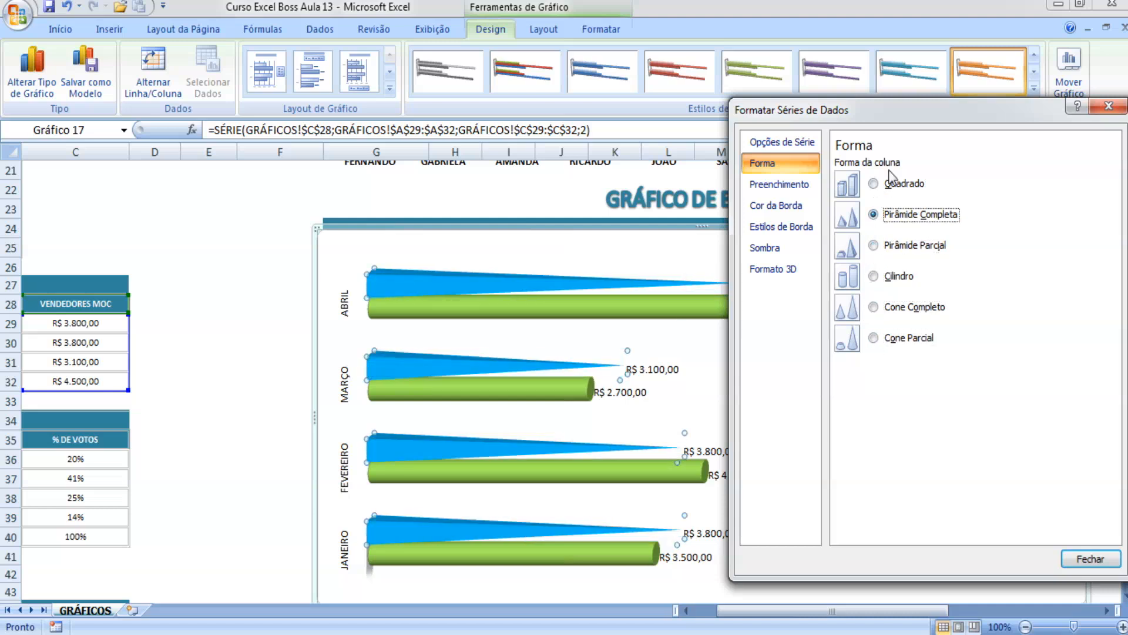
left_click(885, 184)
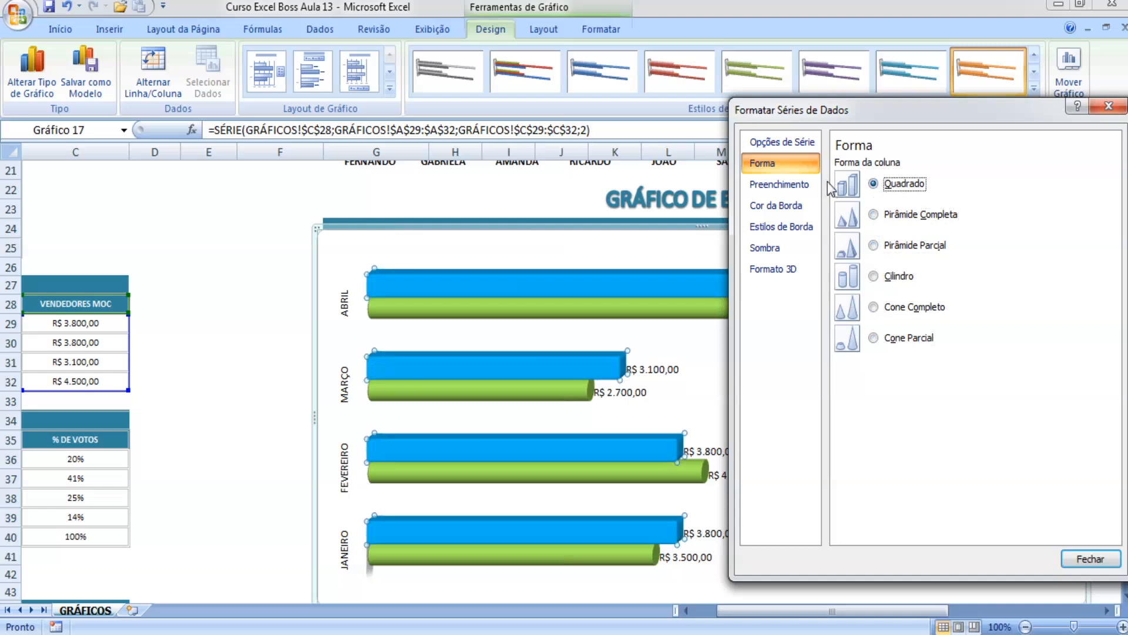
left_click(897, 217)
left_click(888, 249)
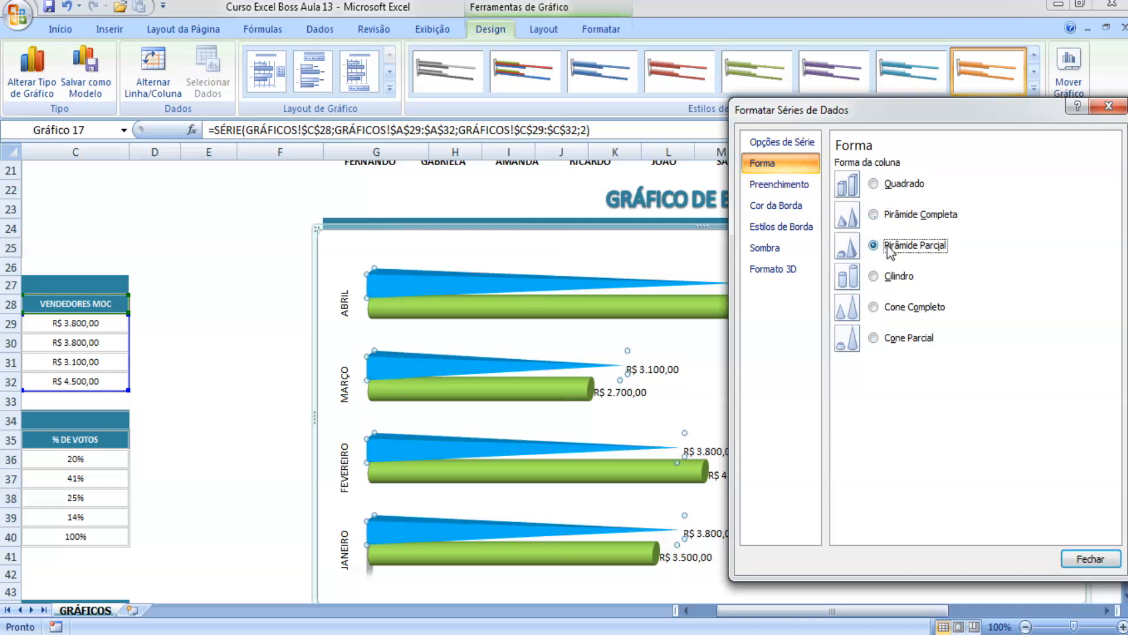
left_click(883, 283)
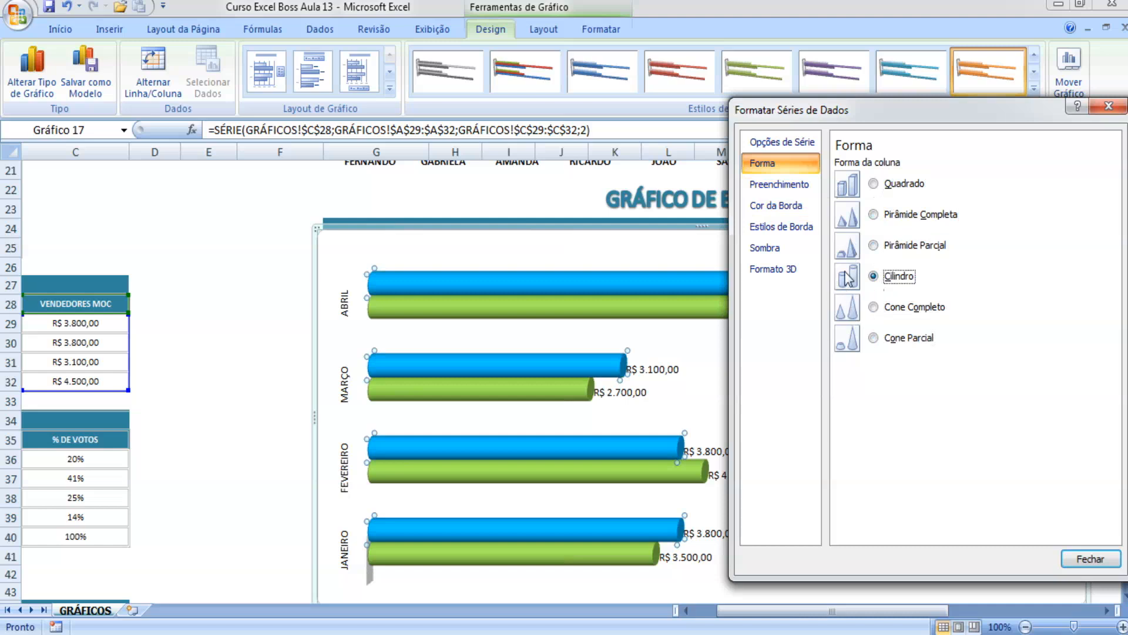
Try a gradient fill on the VENDEDORES MOC bars with several preset colour schemes, ending on the purple-to-red preset.
left_click(776, 184)
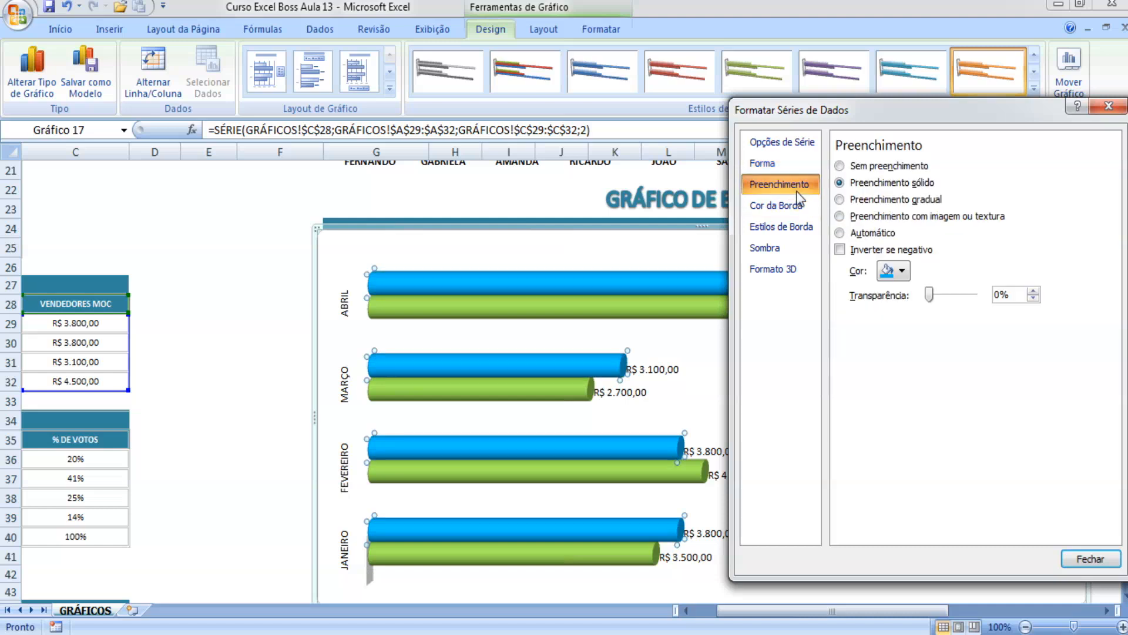
left_click(866, 202)
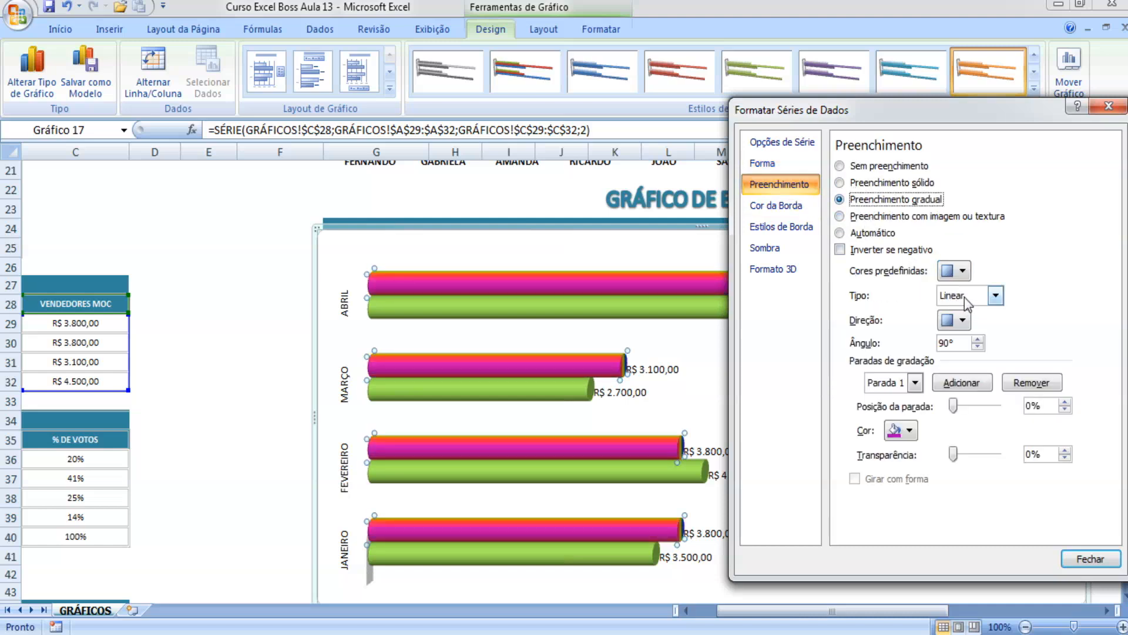
left_click(965, 269)
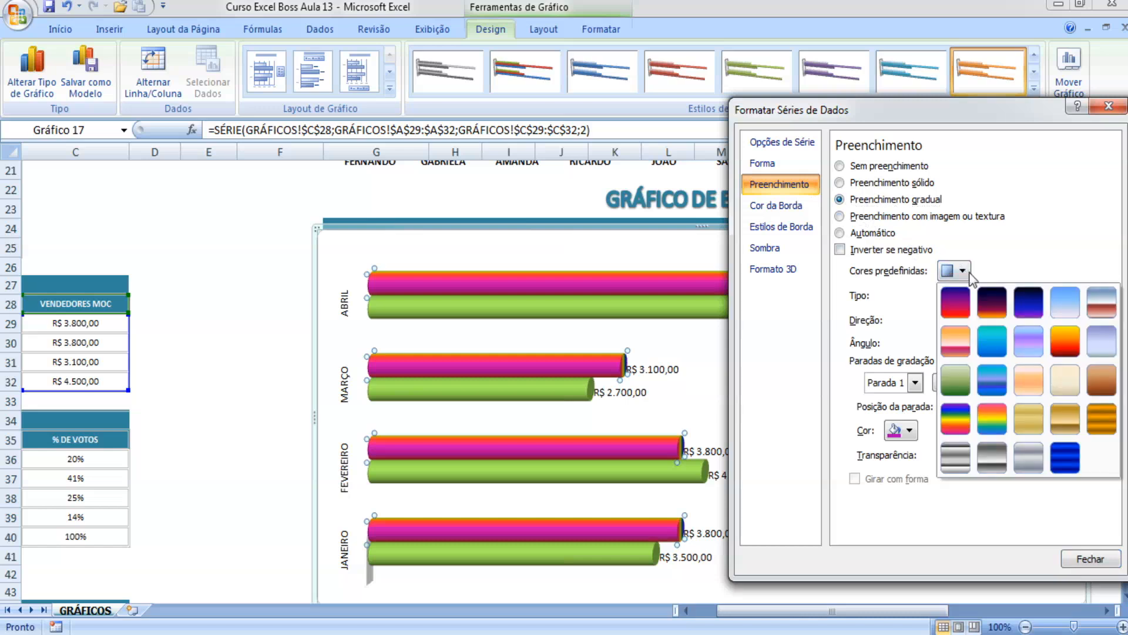
left_click(1024, 304)
left_click(962, 270)
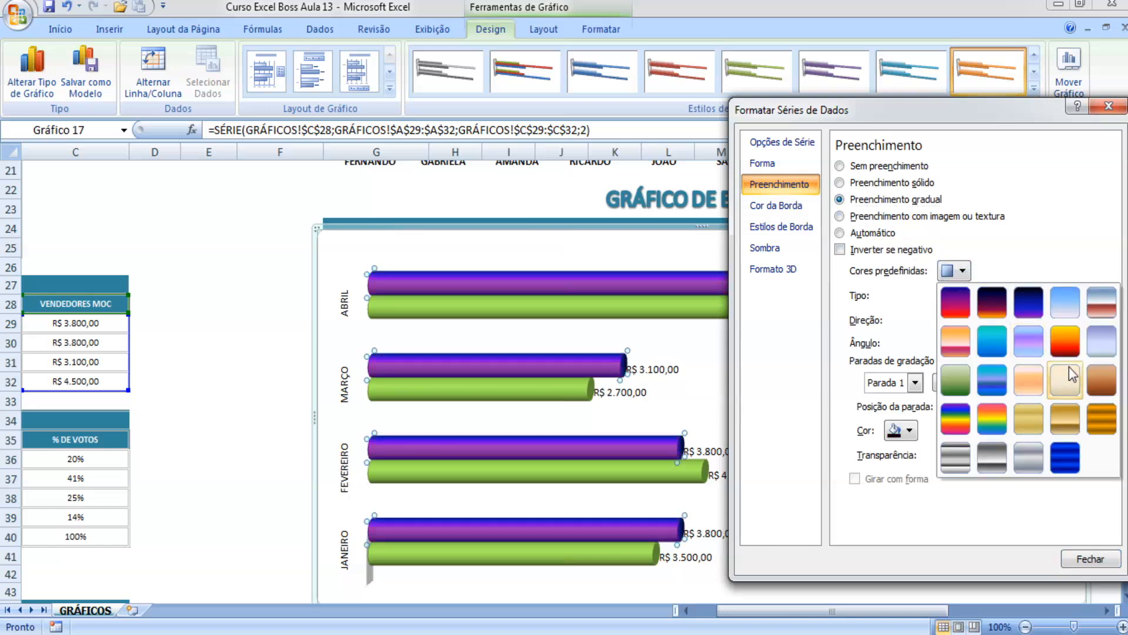
left_click(1100, 341)
left_click(963, 271)
left_click(1028, 457)
left_click(959, 270)
left_click(1063, 451)
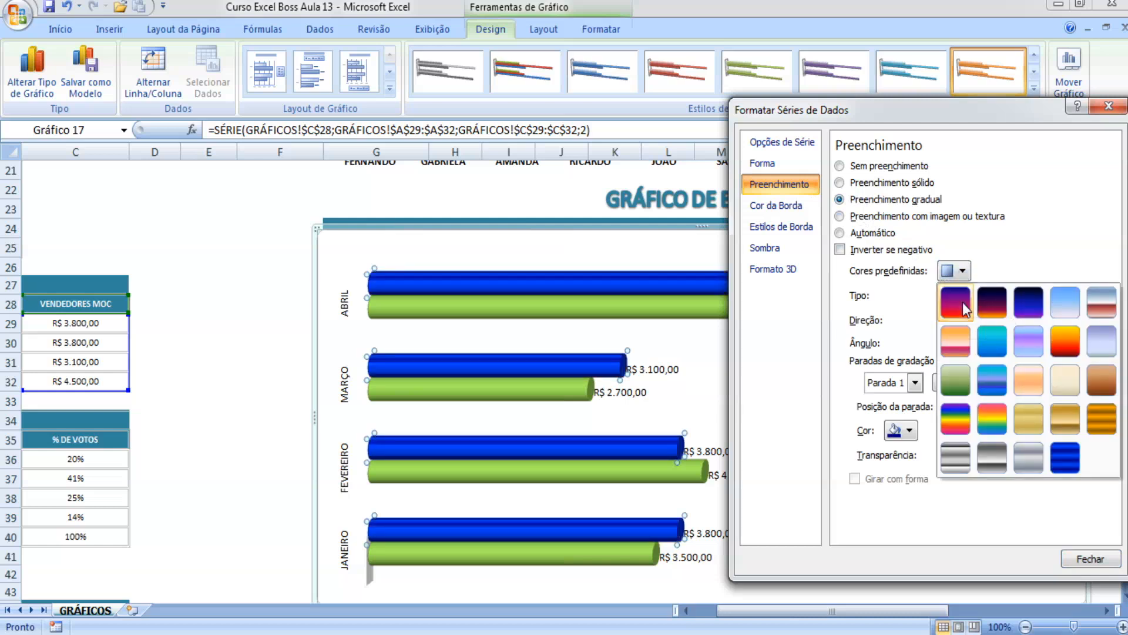
left_click(961, 302)
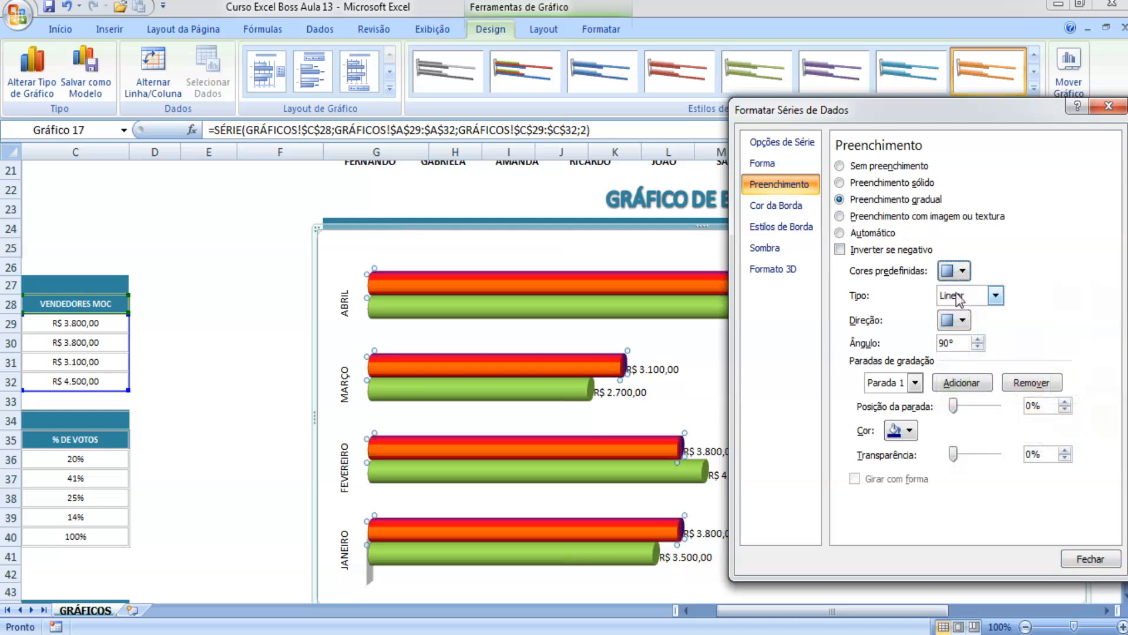
Try the Radial gradient type with Inverter se negativo enabled on the VENDEDORES MOC bars.
left_click(979, 296)
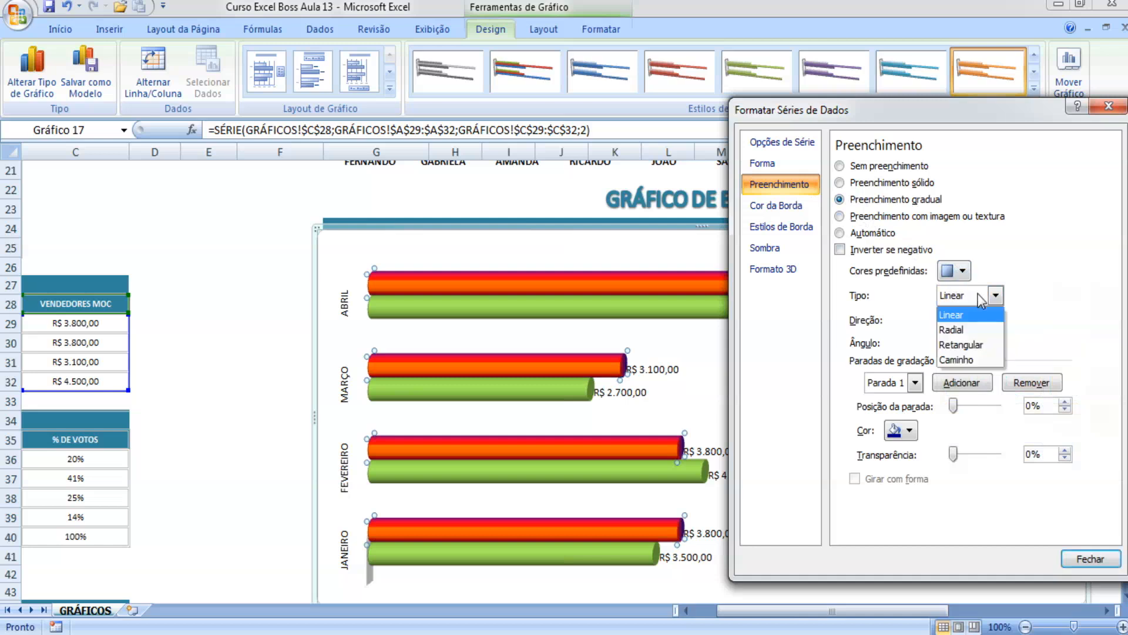
left_click(975, 333)
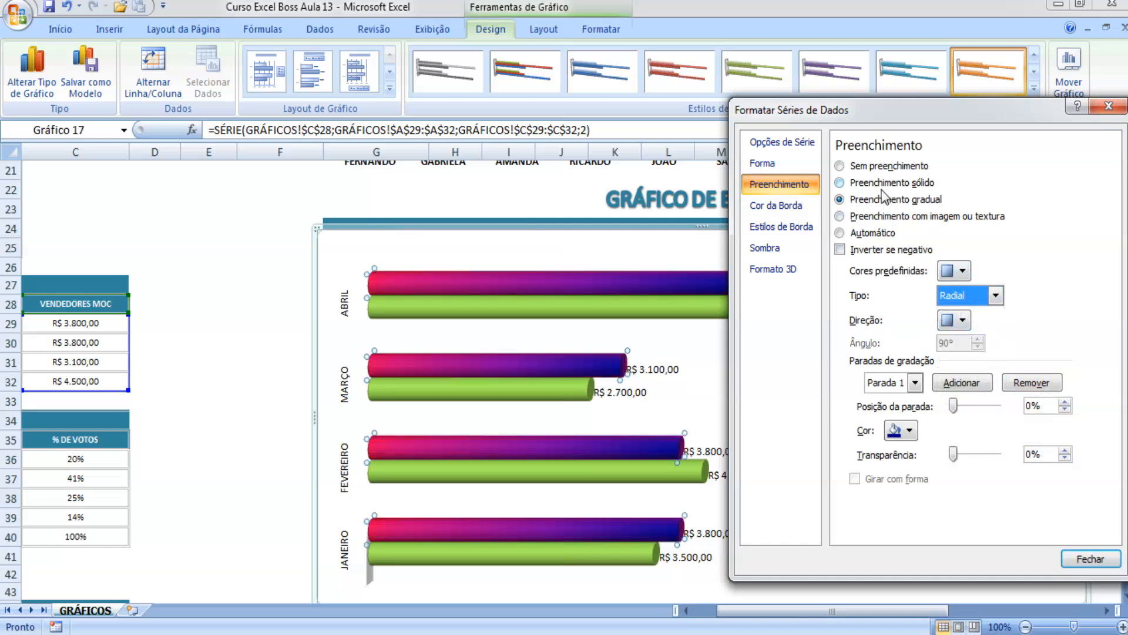
left_click(898, 252)
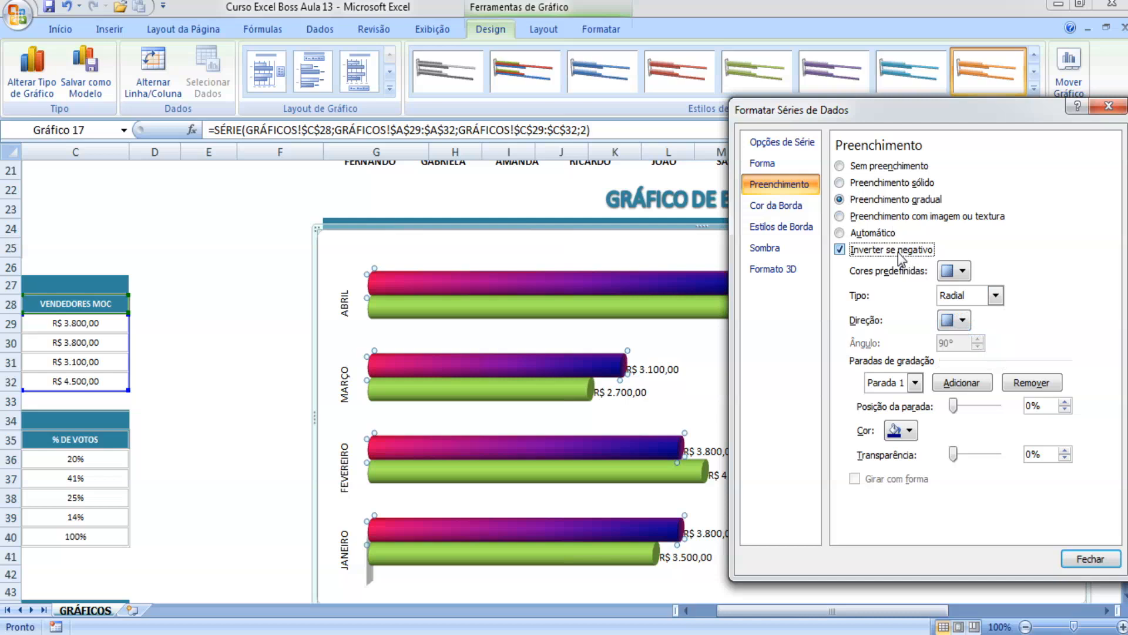
Try the automatic and no-fill options on the VENDEDORES MOC bars and restore the solid blue fill with 0% transparency.
left_click(881, 236)
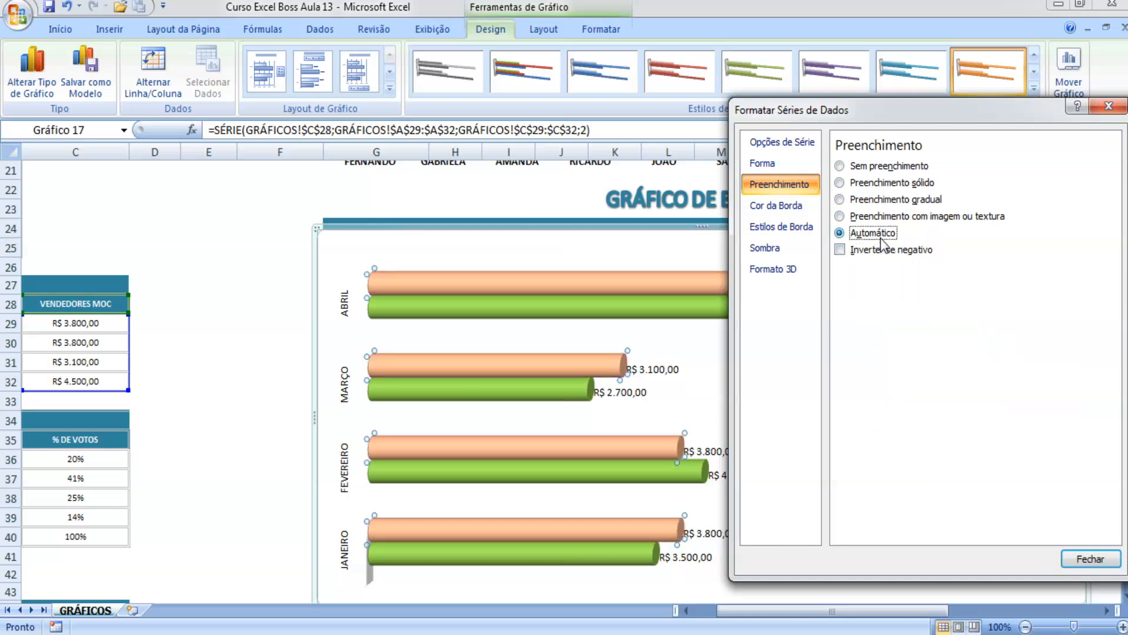
left_click(867, 166)
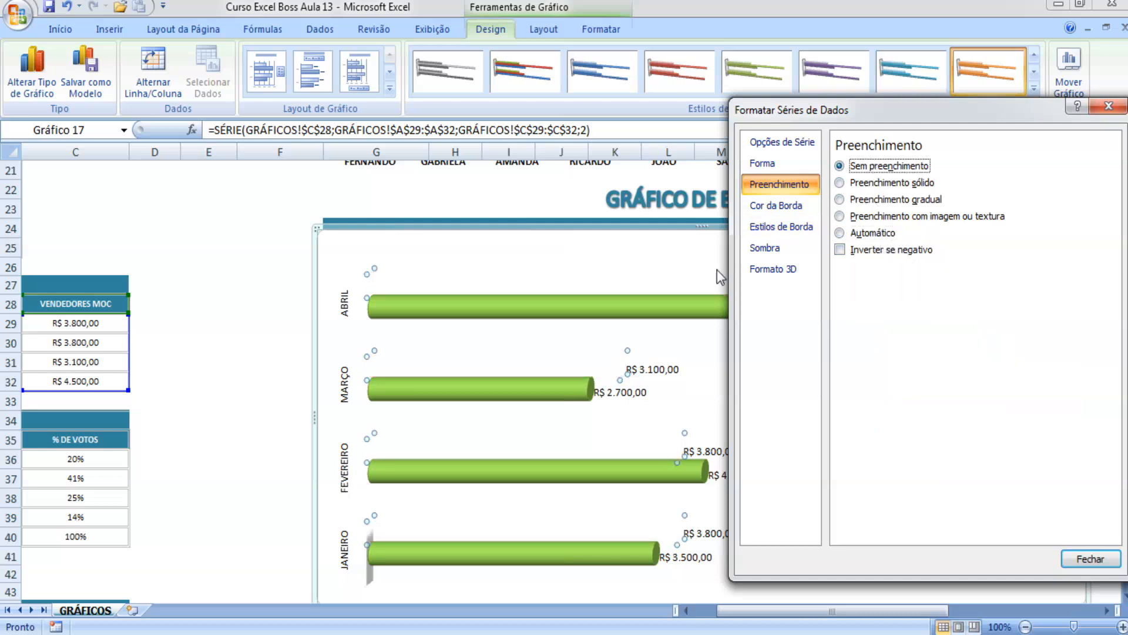
left_click(891, 183)
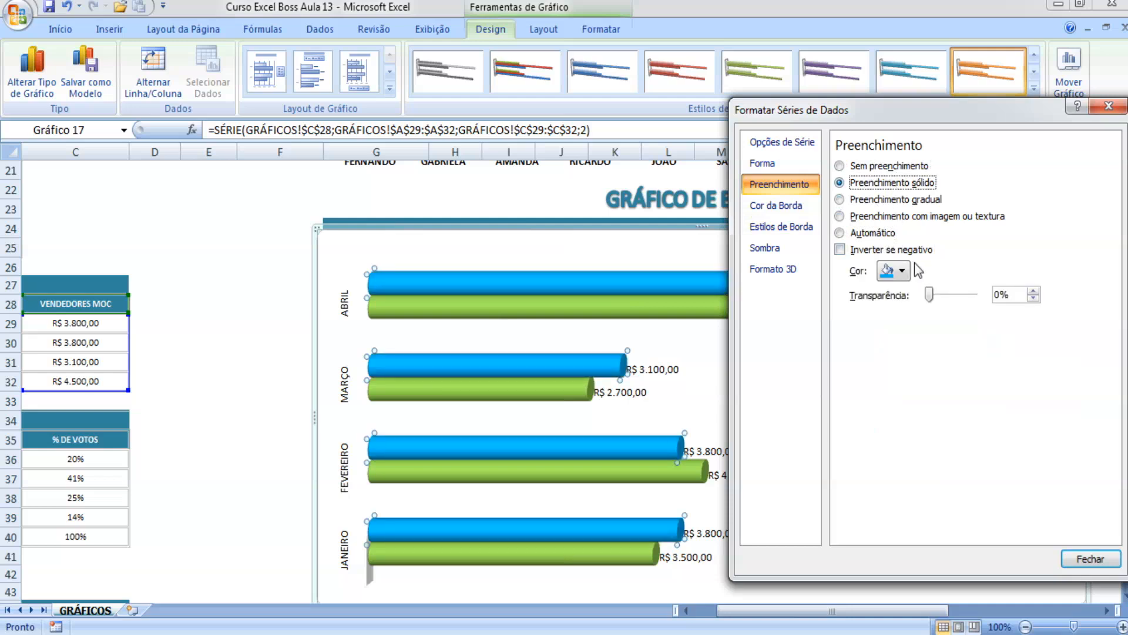
mouse_move(930, 295)
left_mouse_down()
mouse_move(978, 299)
mouse_move(924, 297)
left_mouse_up()
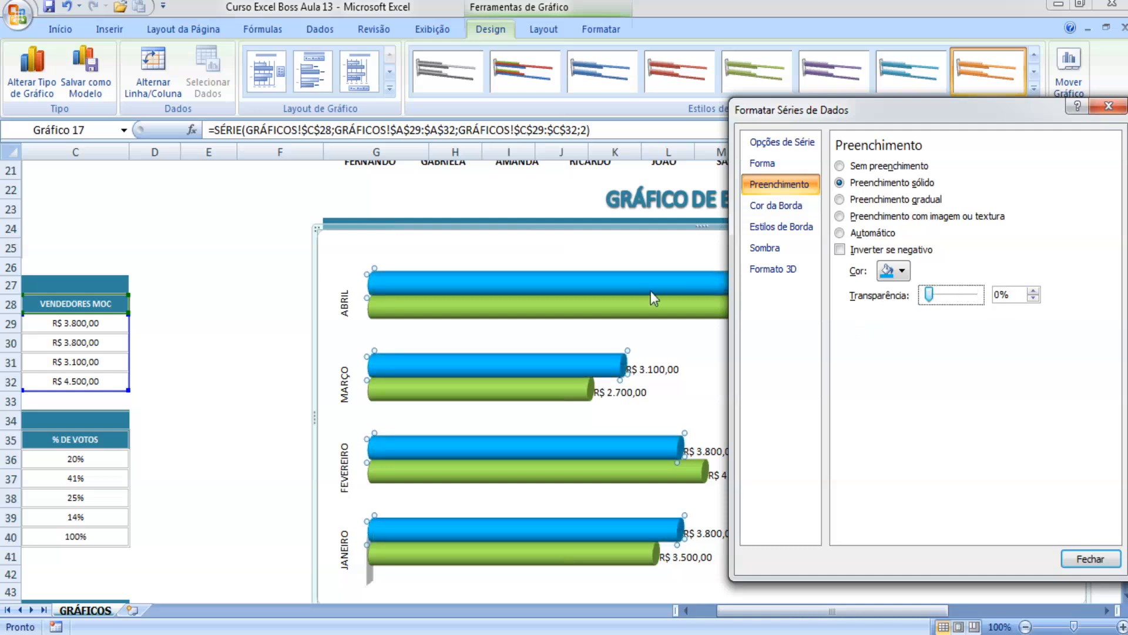
Try no border line, a solid white border and a solid black border on the VENDEDORES MOC bars.
left_click(785, 220)
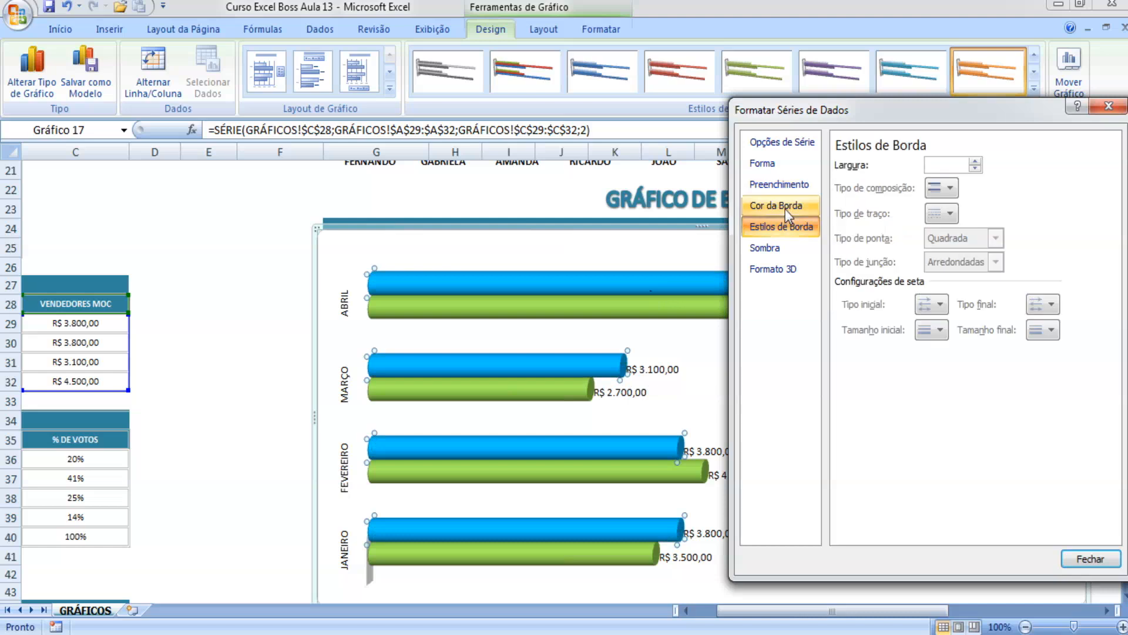
left_click(785, 209)
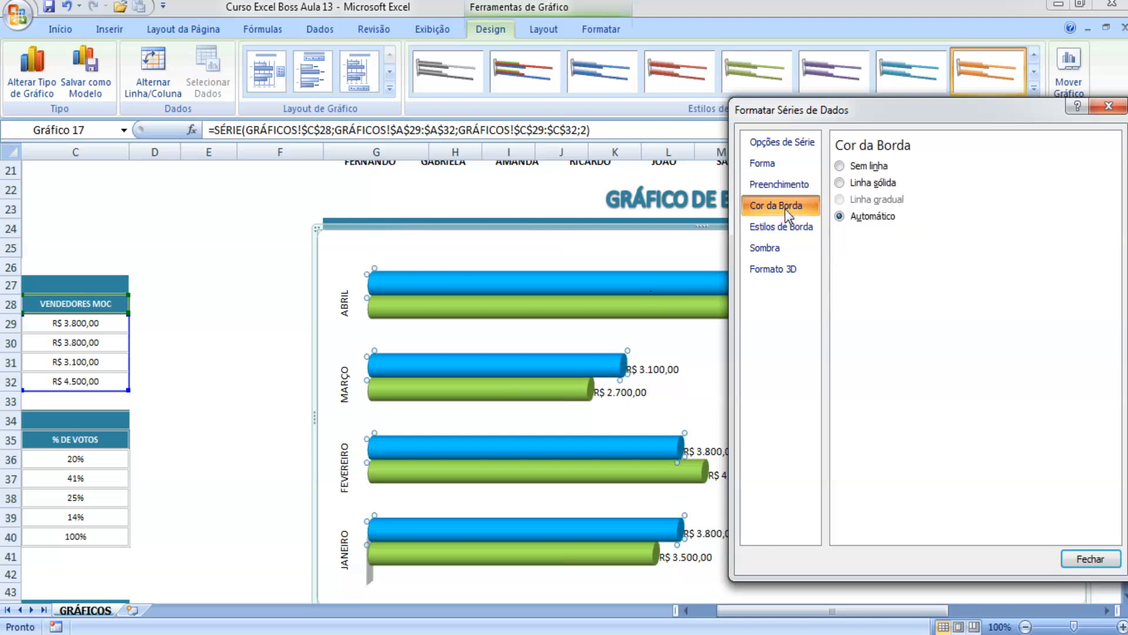
left_click(858, 171)
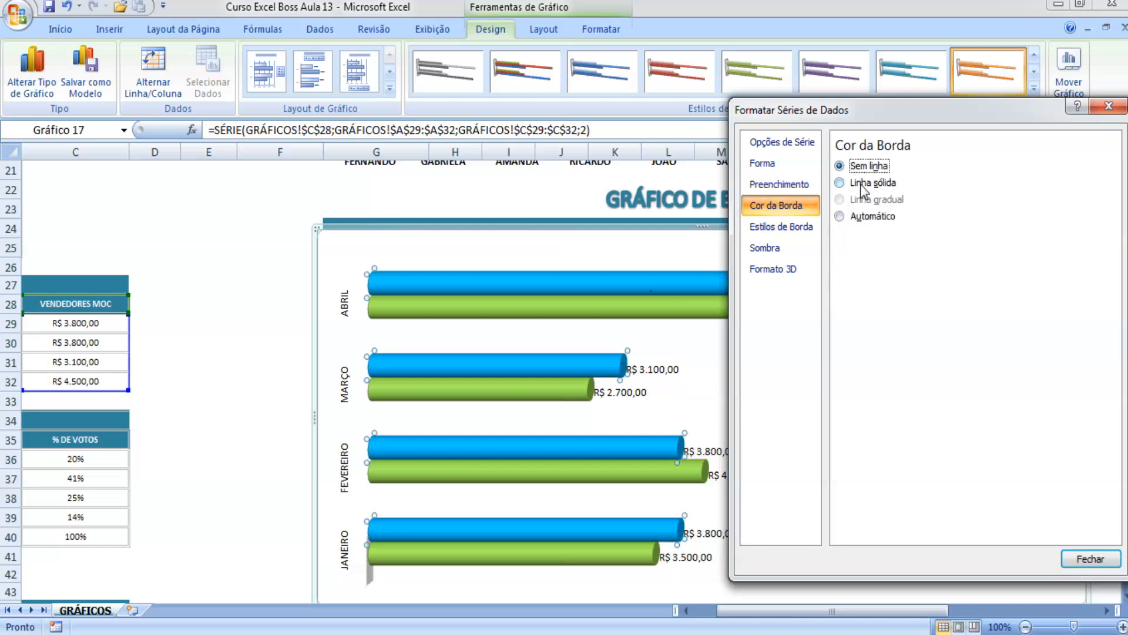
left_click(864, 185)
left_click(892, 238)
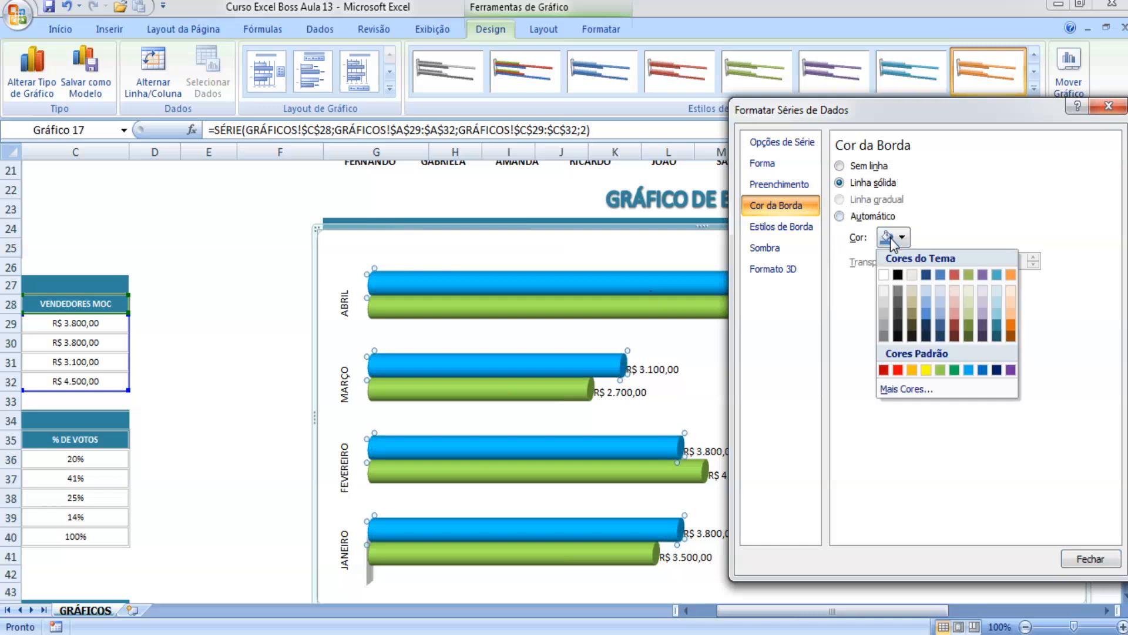
left_click(884, 275)
left_click(882, 241)
left_click(898, 277)
Try a 4 pt border width on the VENDEDORES MOC bars and leave the series formatting.
left_click(781, 227)
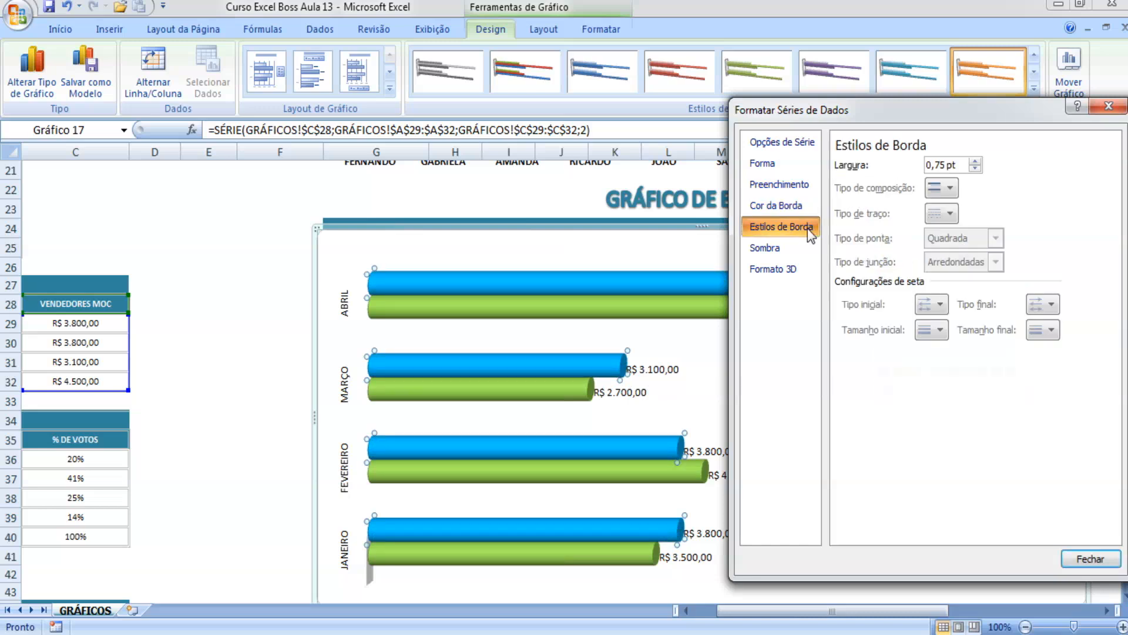
left_click(975, 162)
left_click(975, 162)
left_click(975, 163)
left_click(975, 162)
left_click(975, 162)
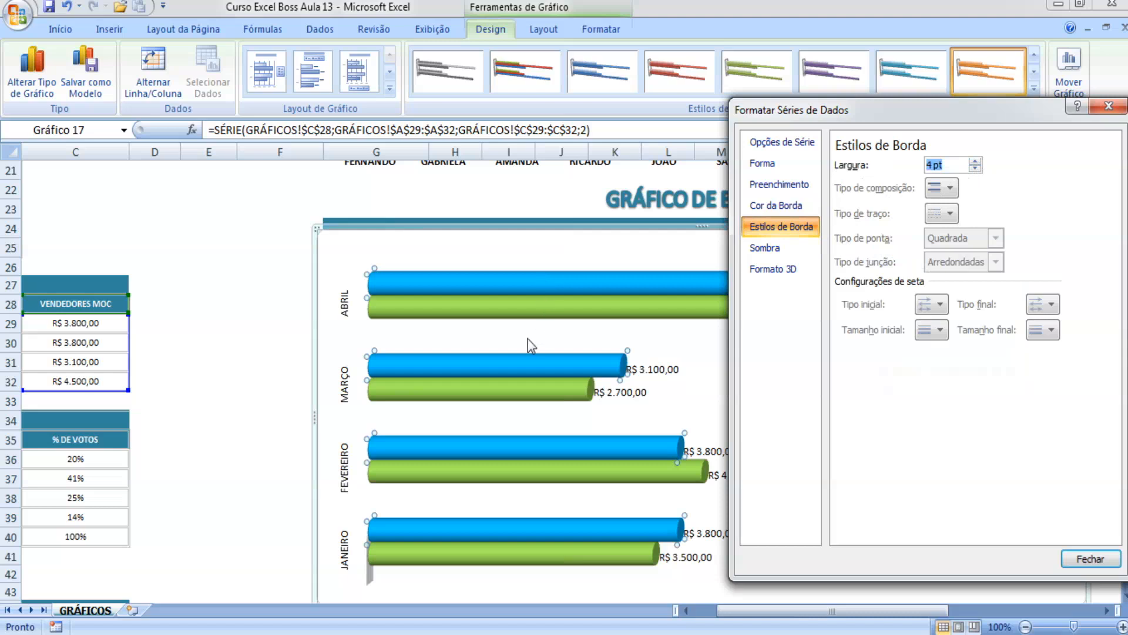
left_click(276, 400)
Reopen the VENDEDORES MOC series formatting and reapply the black border colour.
double_click(517, 267)
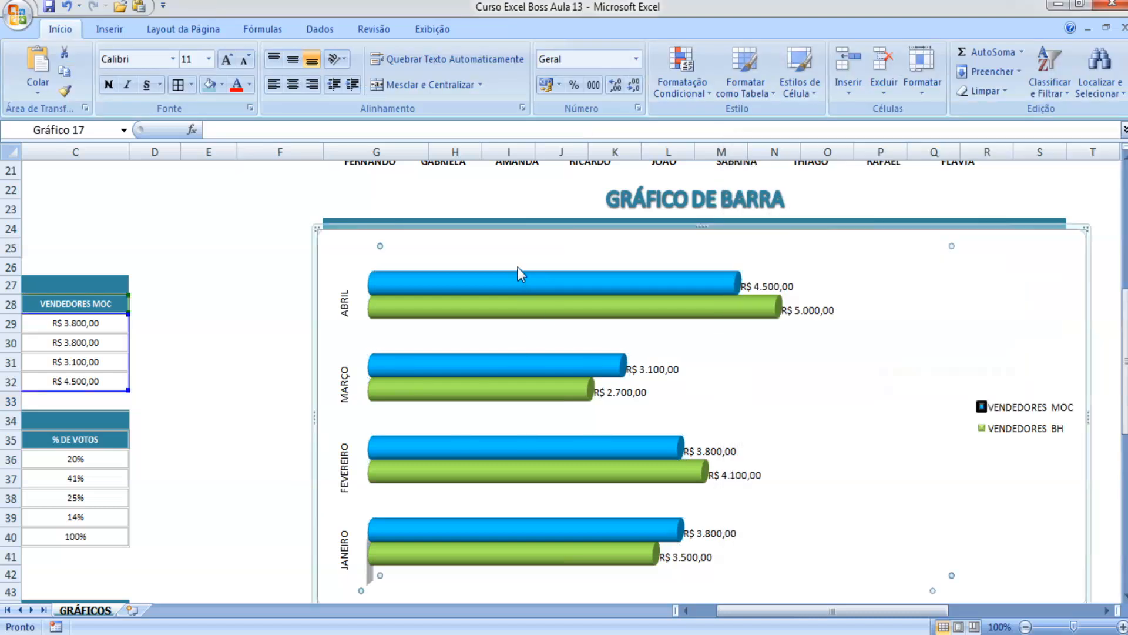
left_click(537, 279)
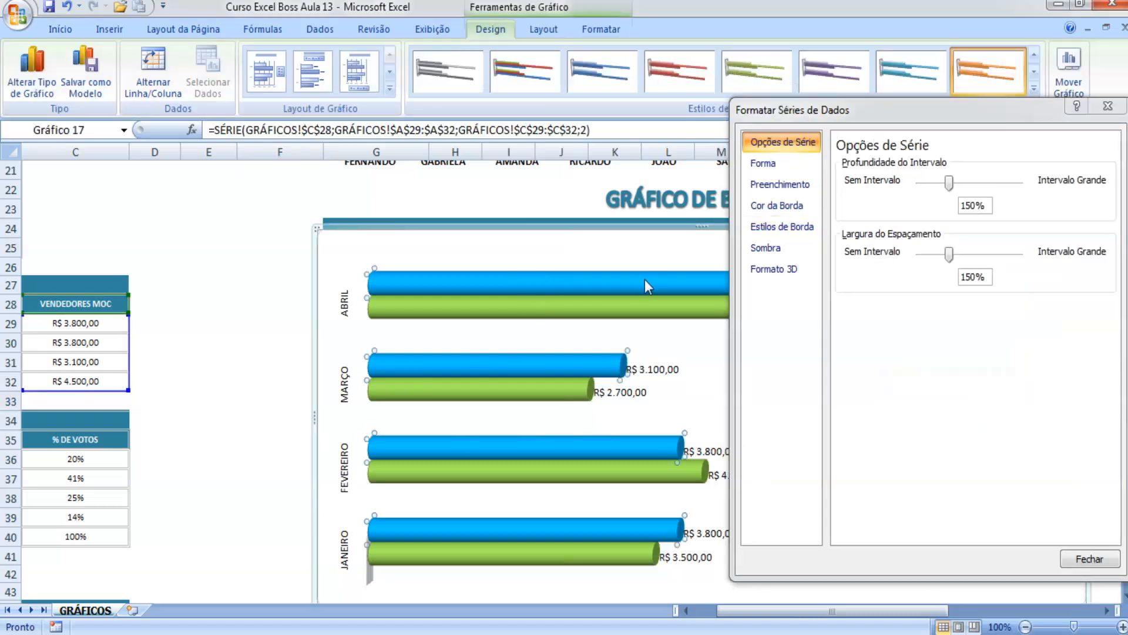
left_click(788, 205)
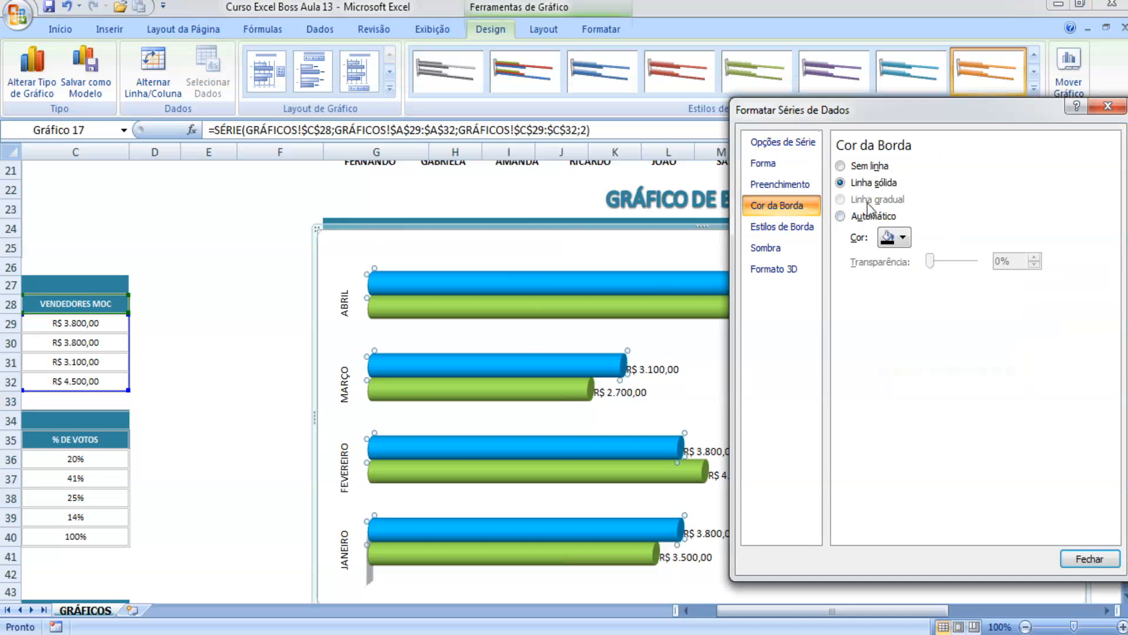
left_click(894, 238)
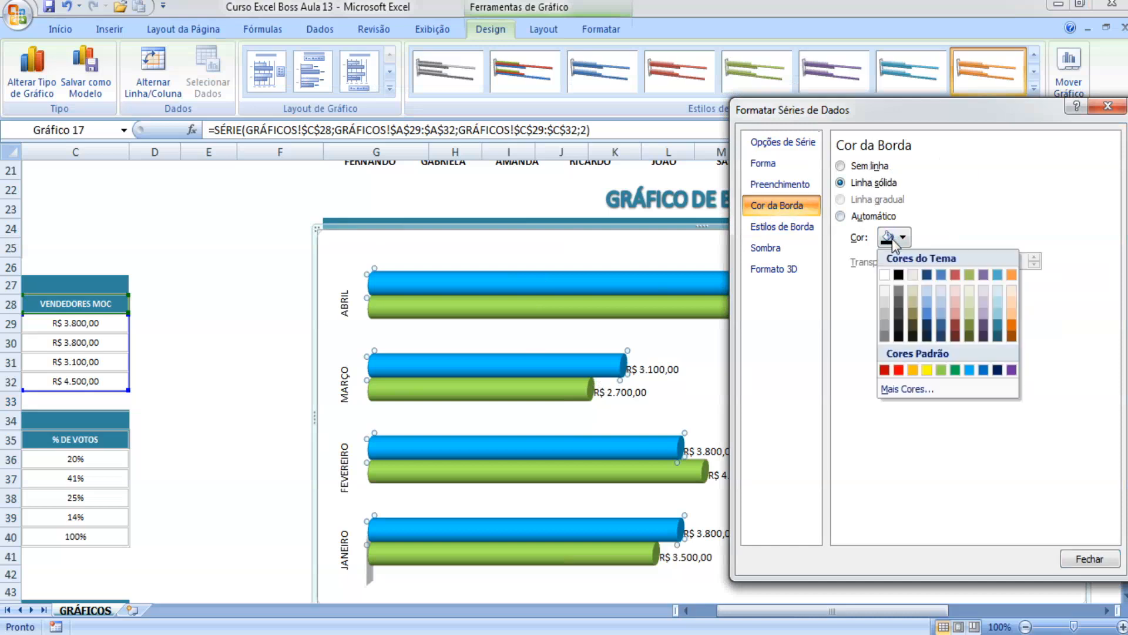
left_click(899, 274)
Try a border thicker than 4 pt on the VENDEDORES MOC bars, moving the formatting dialog aside over the chart.
left_click(781, 226)
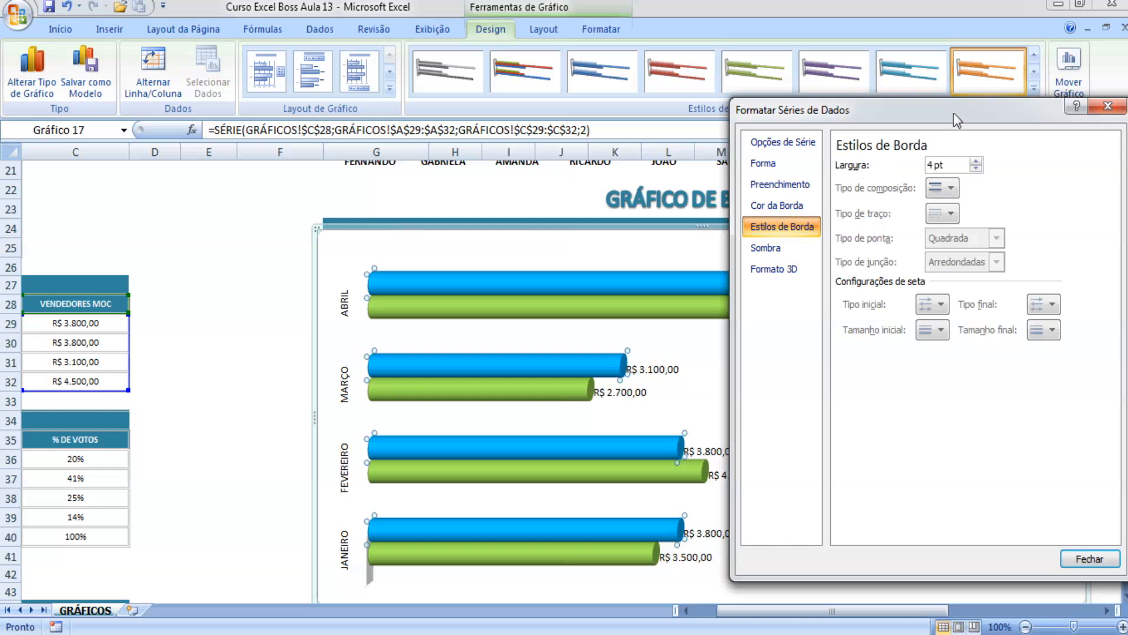
left_click_drag(957, 116, 916, 122)
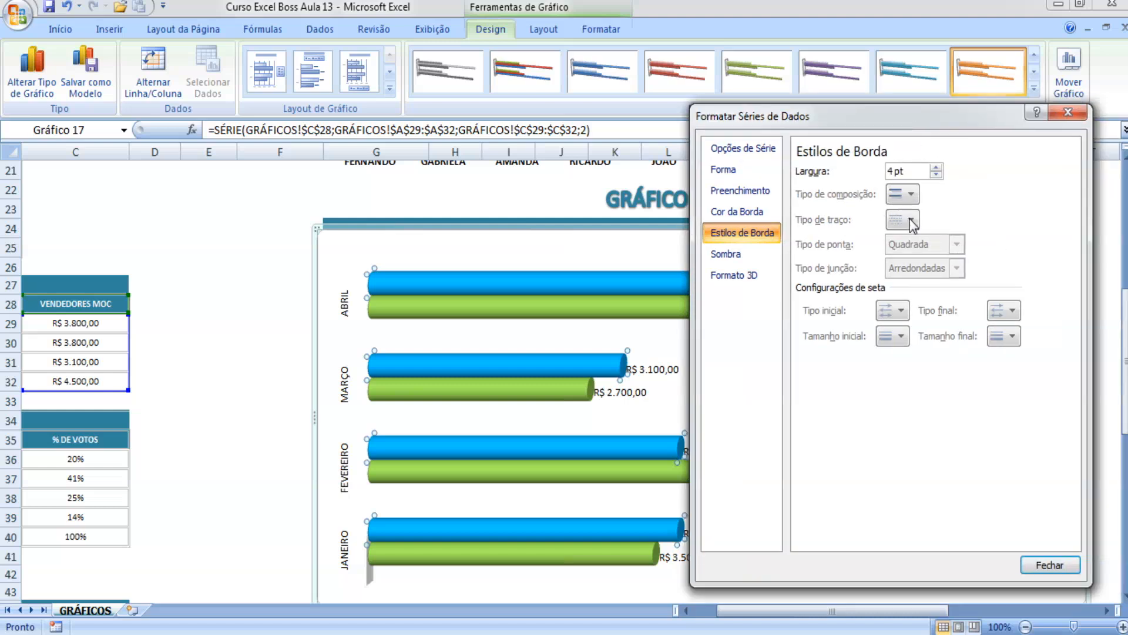
left_click(935, 172)
left_click(937, 168)
left_click(937, 168)
left_click(937, 168)
Try dark aqua and grey border colours on the VENDEDORES MOC bars and set the border to Sem linha.
left_click(734, 213)
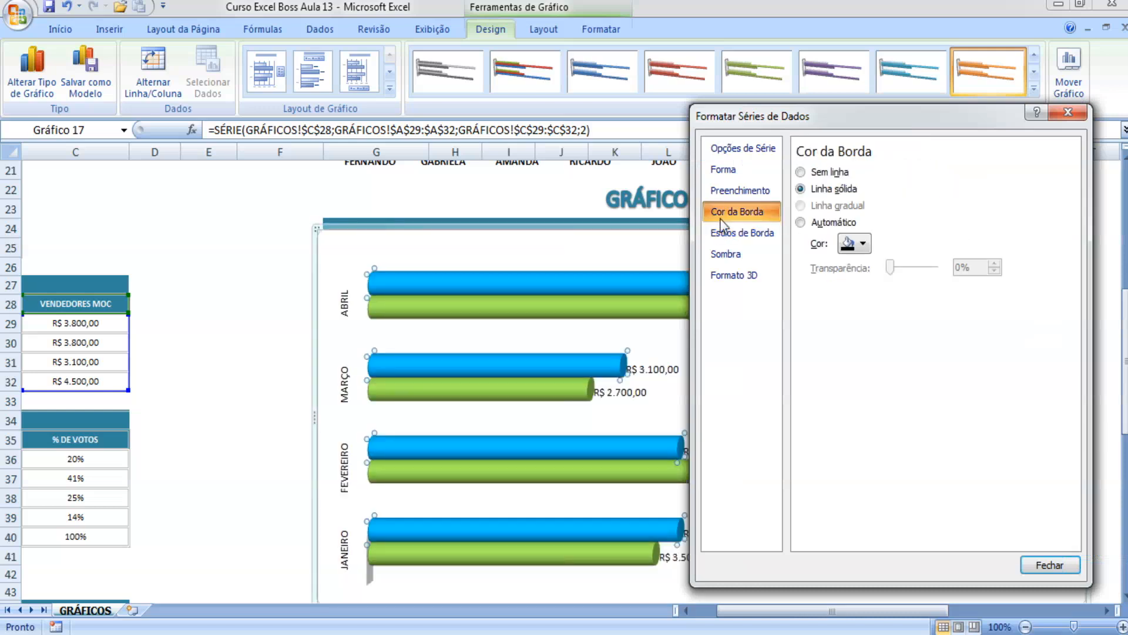
left_click(855, 244)
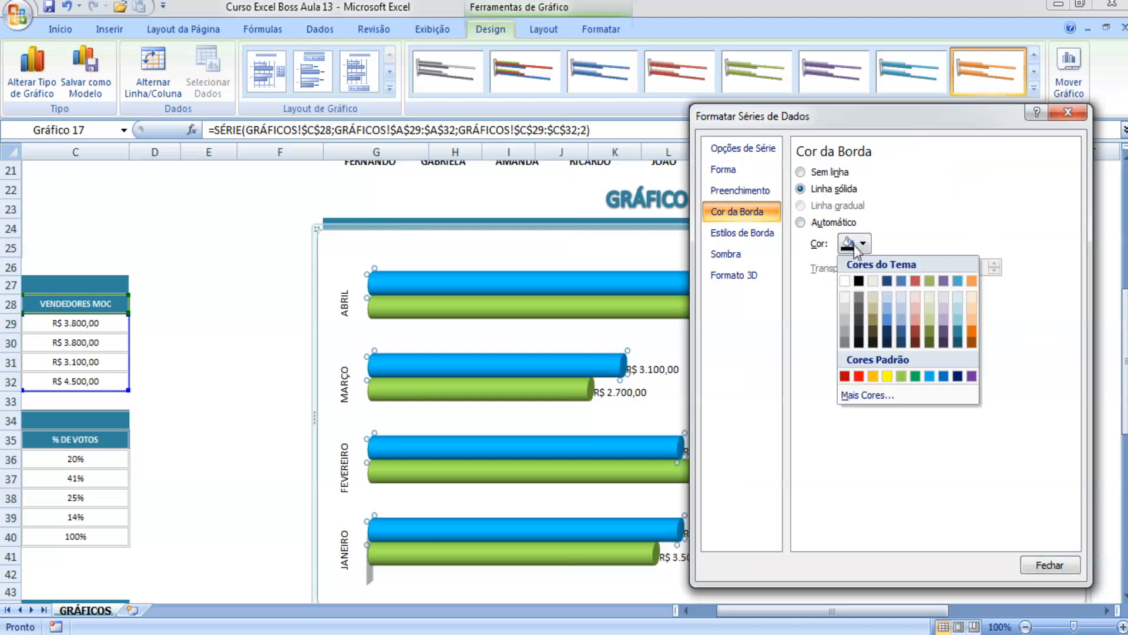
left_click(958, 336)
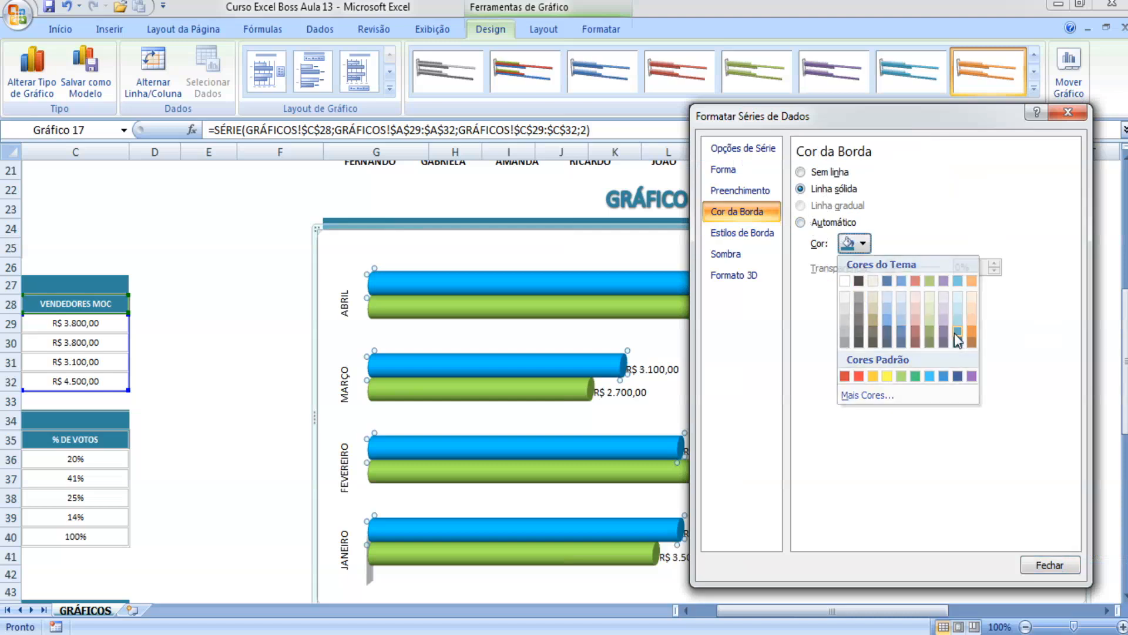
left_click(849, 243)
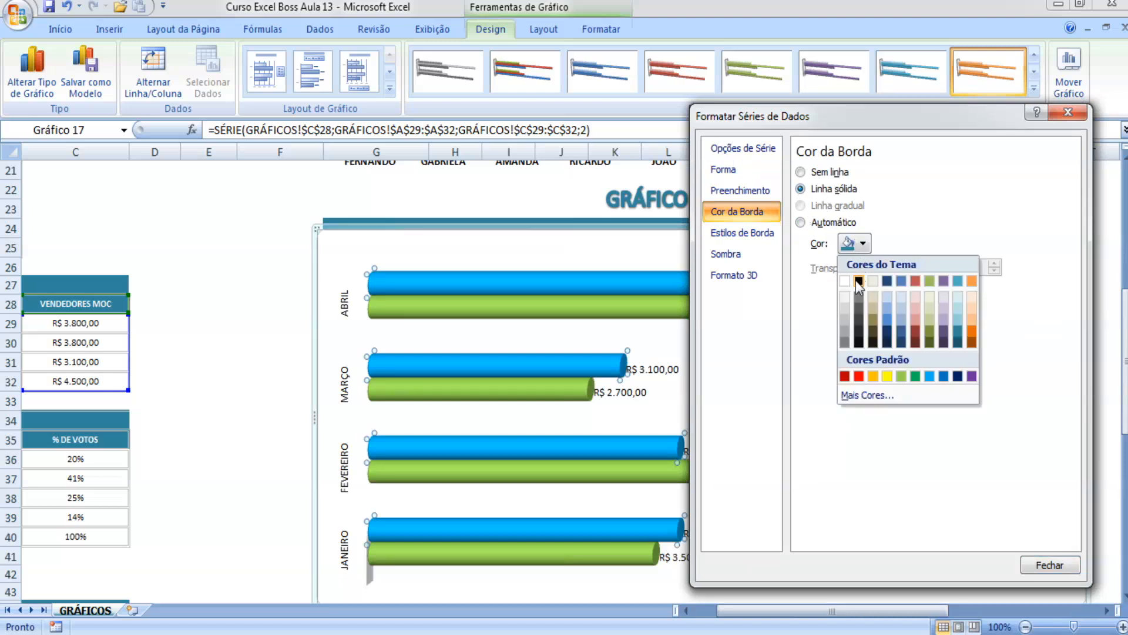
left_click(848, 329)
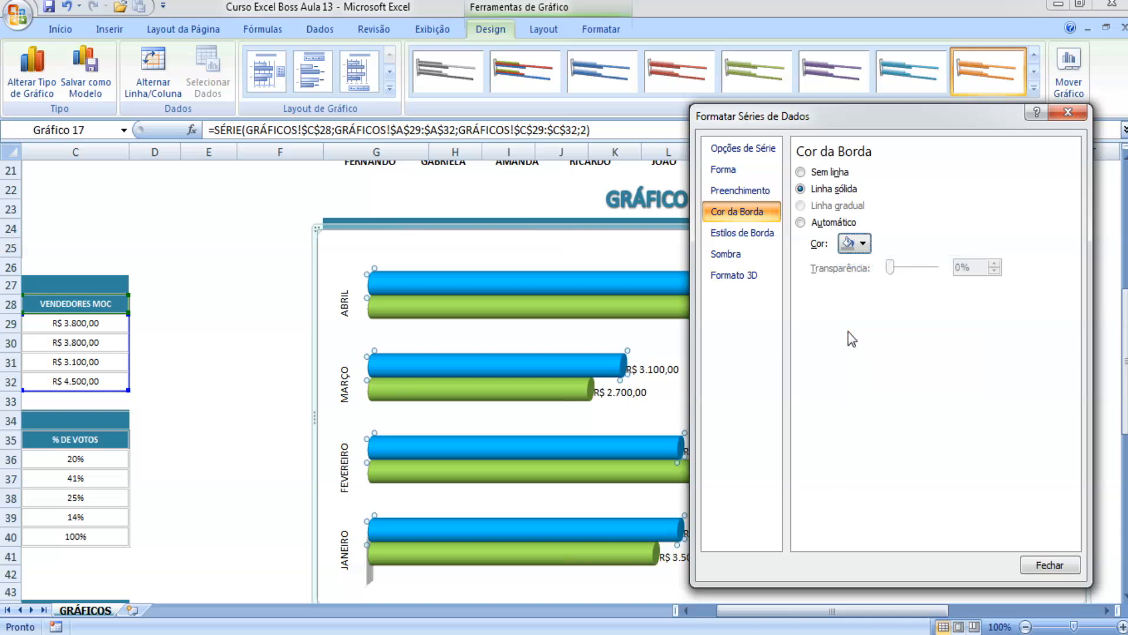
left_click(808, 172)
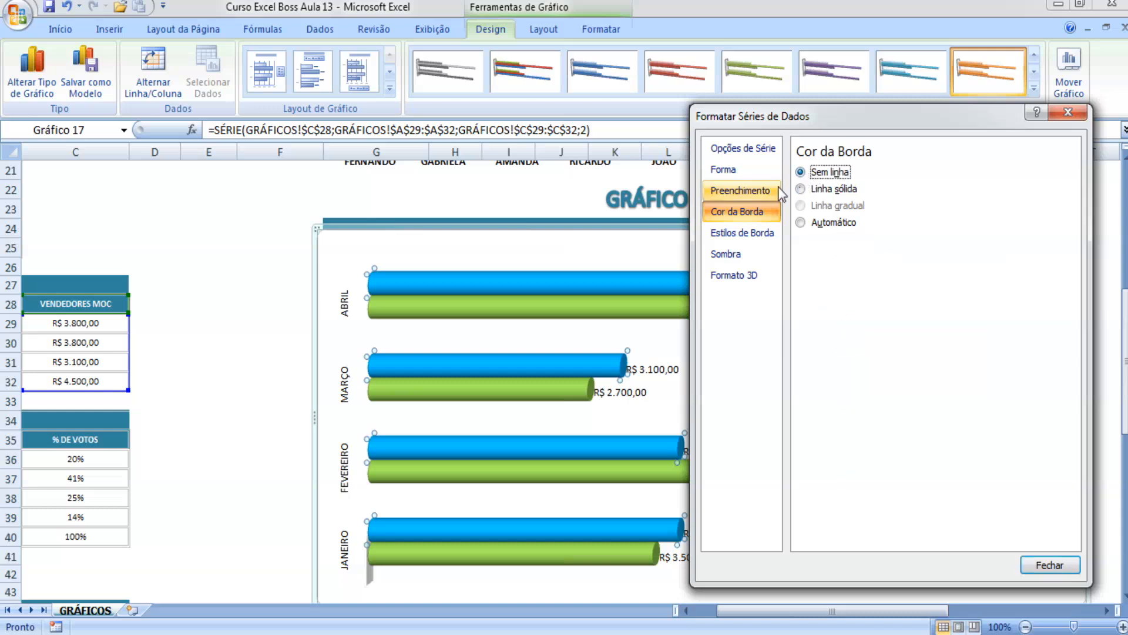
Review the fill, border colour, border style, shadow and 3D format settings of the VENDEDORES MOC bars.
left_click(740, 191)
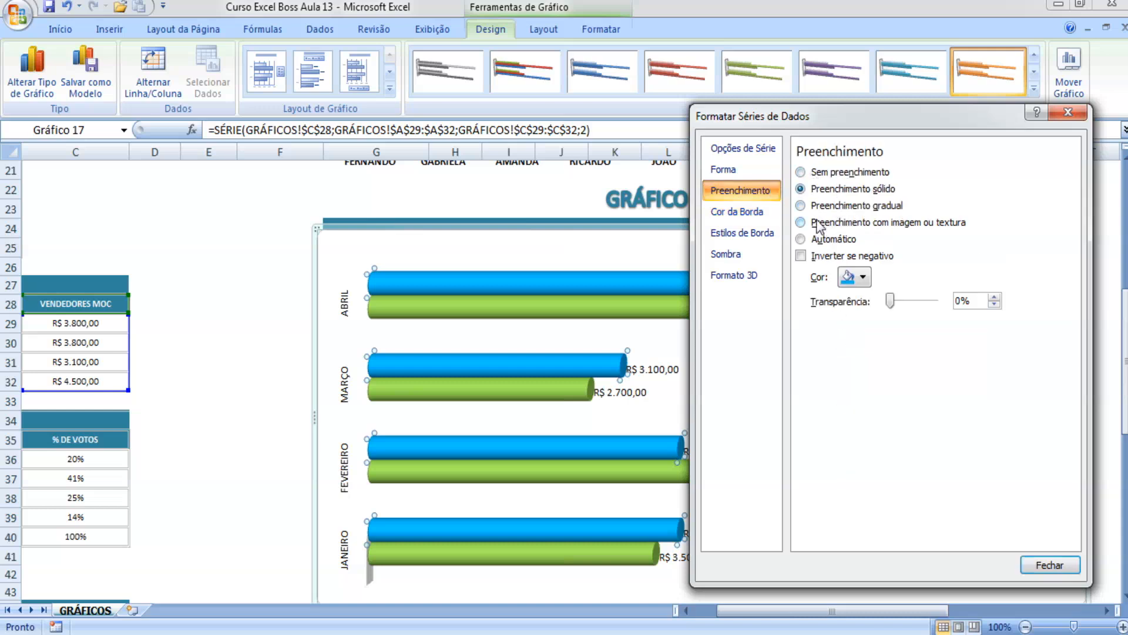
left_click(726, 218)
left_click(737, 235)
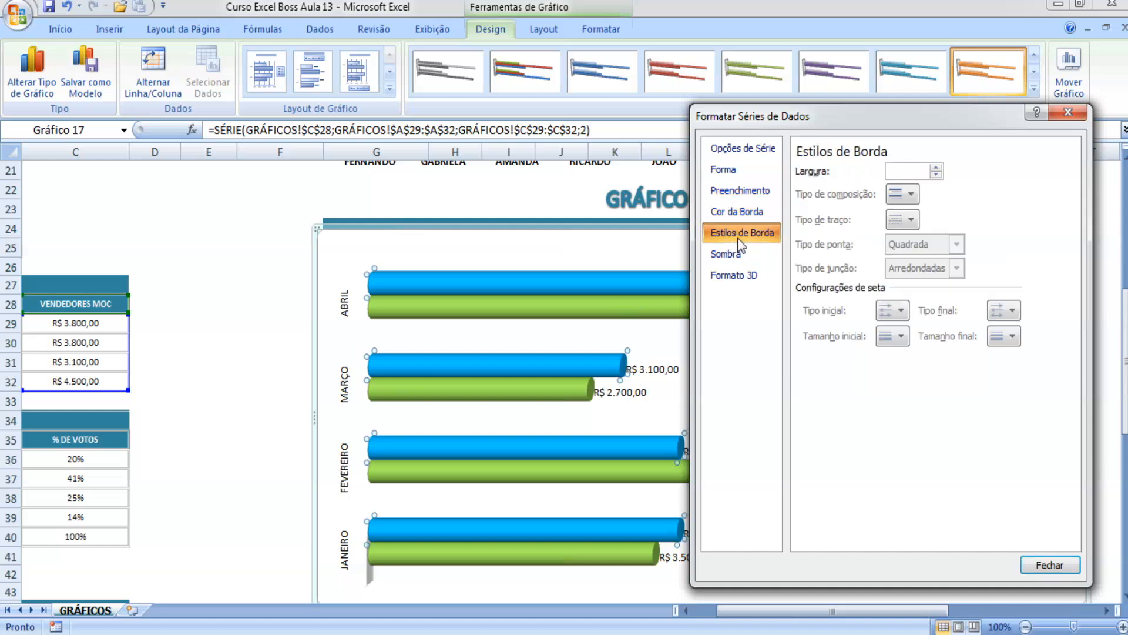
left_click(742, 252)
left_click(744, 275)
left_click(745, 256)
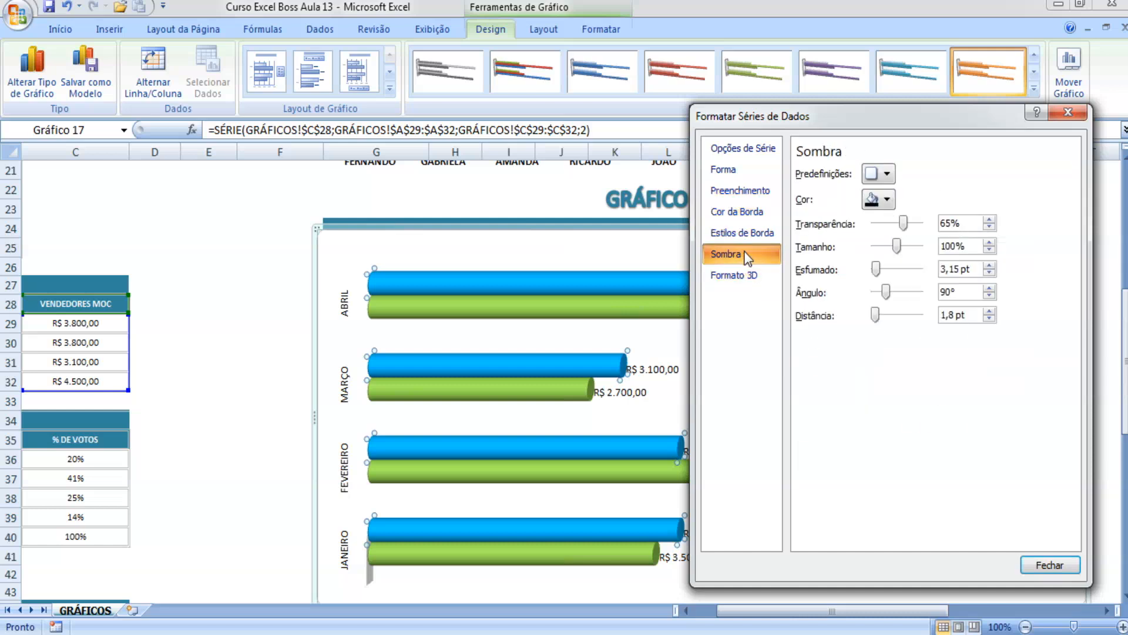
Try a gap depth of 182% and a gap width of 114% in the series options of the bars.
left_click(771, 152)
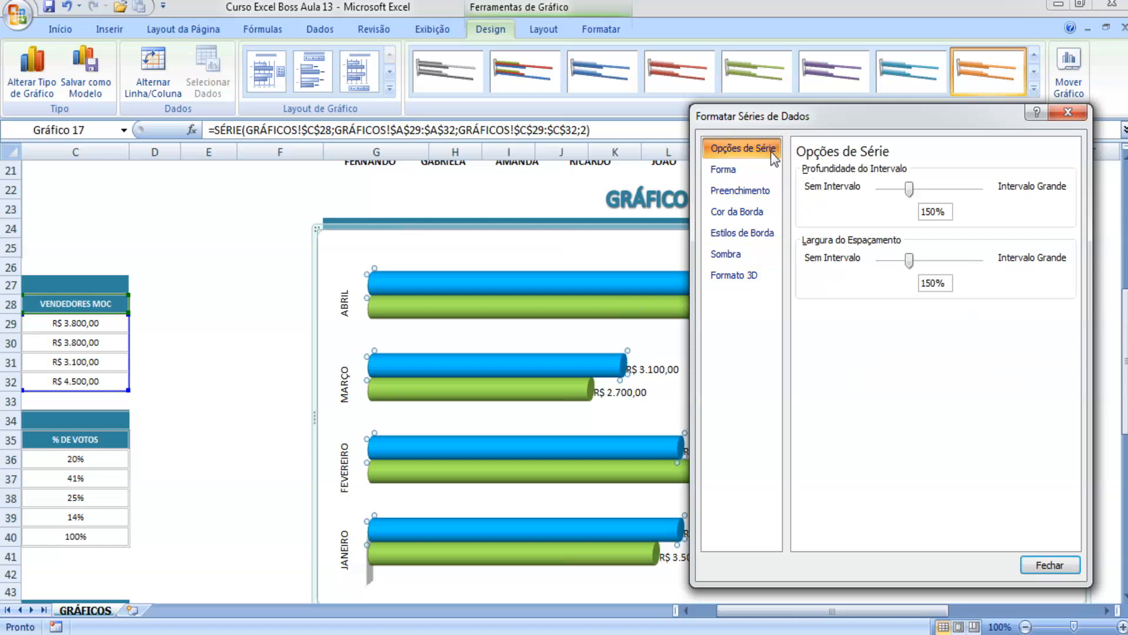
mouse_move(909, 189)
left_mouse_down()
mouse_move(920, 195)
mouse_move(891, 195)
mouse_move(915, 195)
left_mouse_up()
left_click(910, 259)
left_click_drag(912, 260, 905, 266)
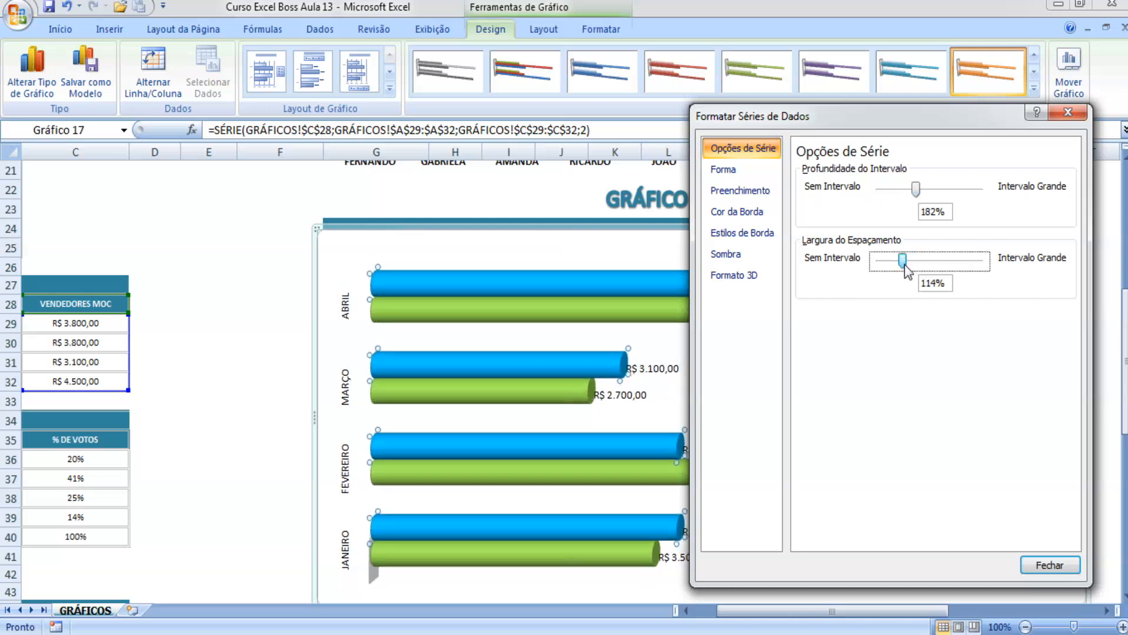
Try gap widths of 261%, 52% and 0% with a 175% gap depth, keeping the formatting dialog off the bars.
left_click_drag(909, 116, 989, 141)
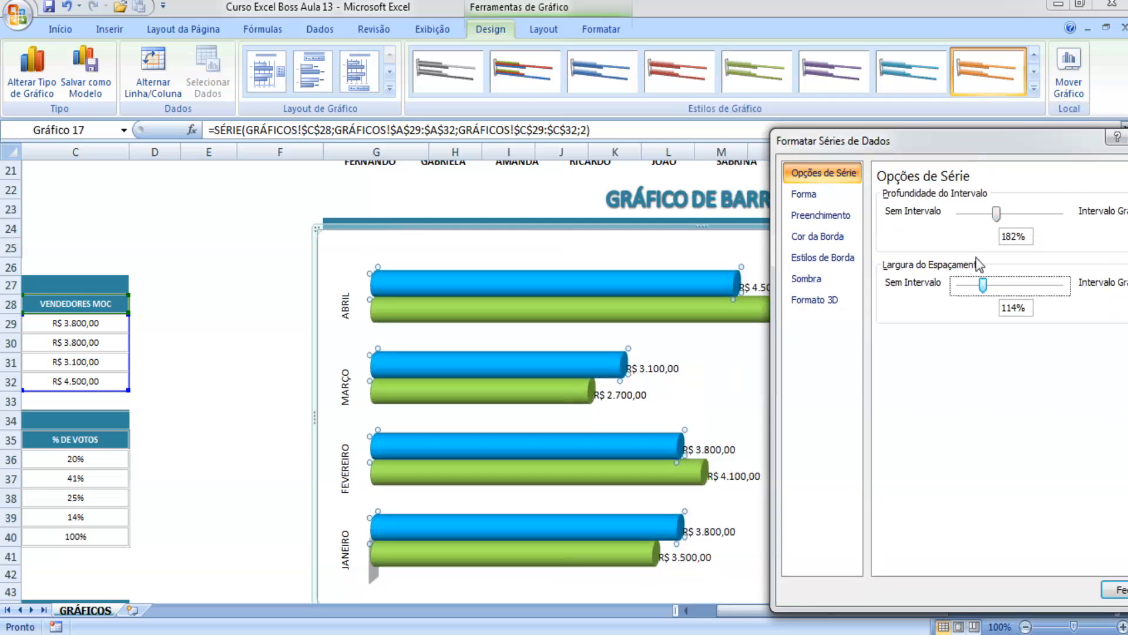
mouse_move(996, 284)
left_mouse_down()
mouse_move(961, 288)
mouse_move(1012, 286)
left_mouse_up()
mouse_move(996, 213)
left_mouse_down()
mouse_move(966, 224)
mouse_move(1050, 216)
mouse_move(994, 220)
left_mouse_up()
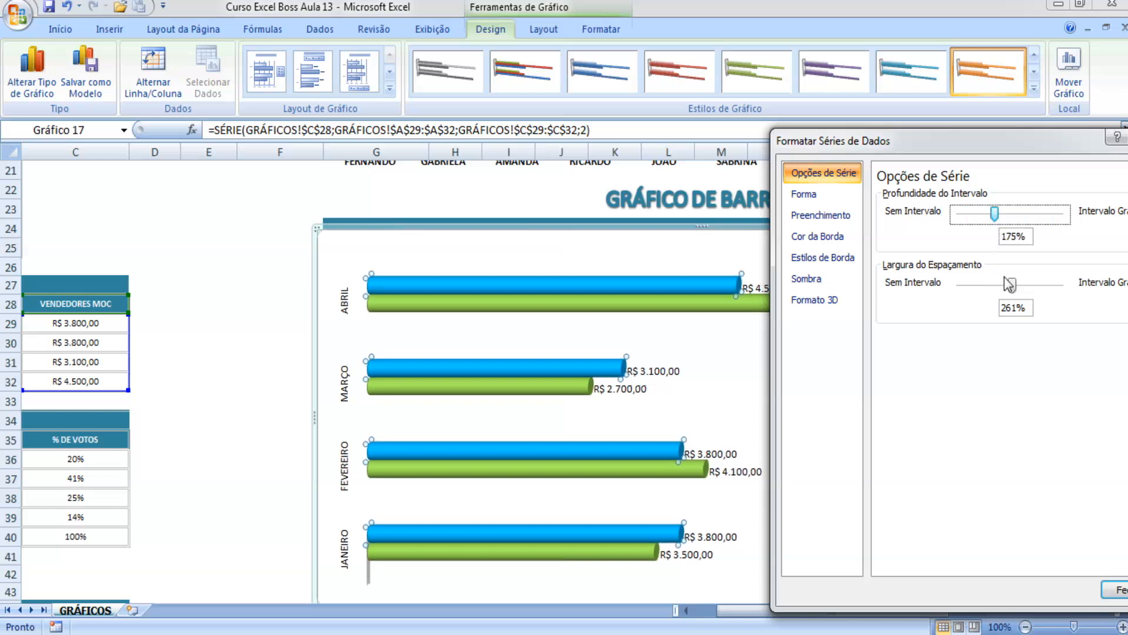
left_click_drag(1011, 285, 971, 294)
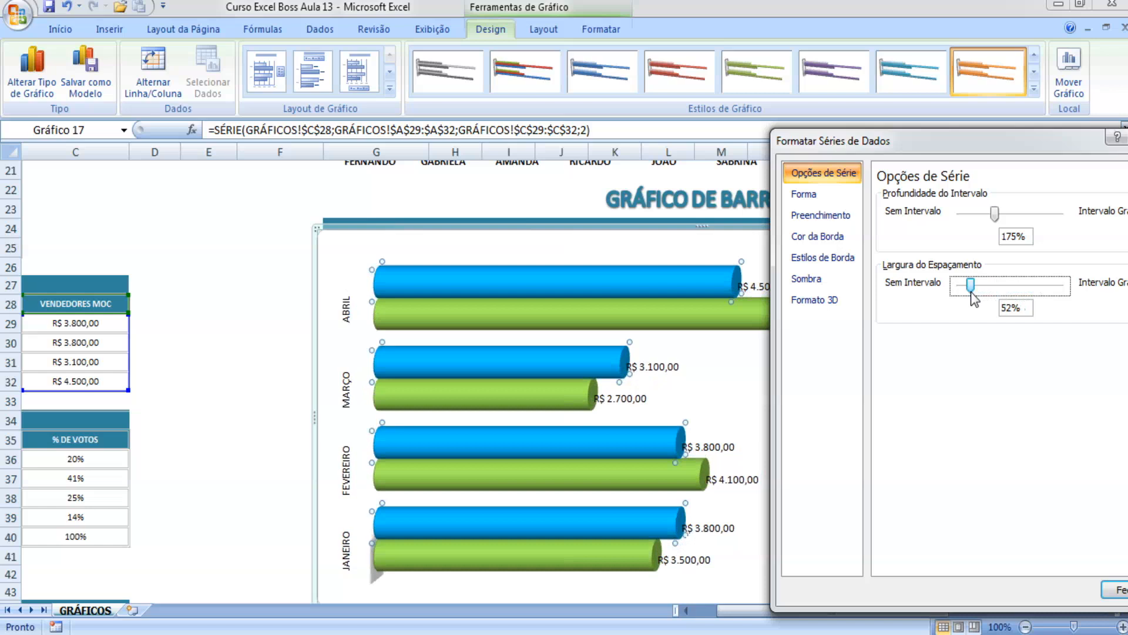
left_click_drag(971, 292, 929, 288)
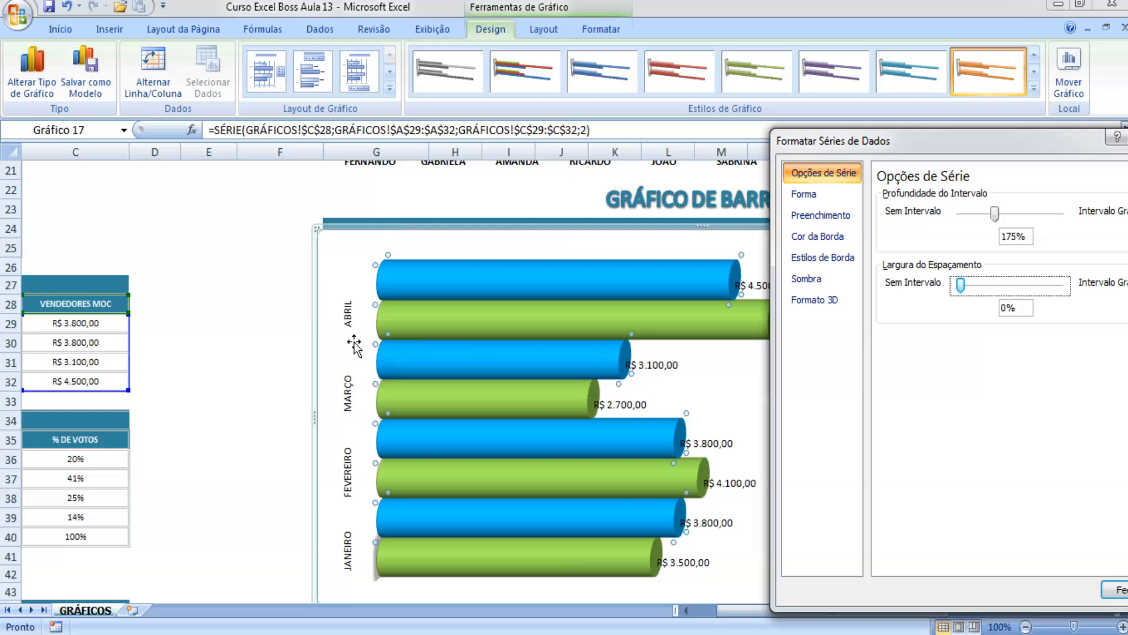
Adjust the gap width between the chart's bar groups to 102%.
left_click(1005, 288)
left_click(1015, 283)
left_click(1028, 290)
left_click(1028, 283)
left_click(1041, 281)
left_click(999, 286)
left_click(996, 285)
left_click(997, 286)
left_click(996, 286)
left_click(1005, 284)
left_click(1005, 285)
left_click(1005, 284)
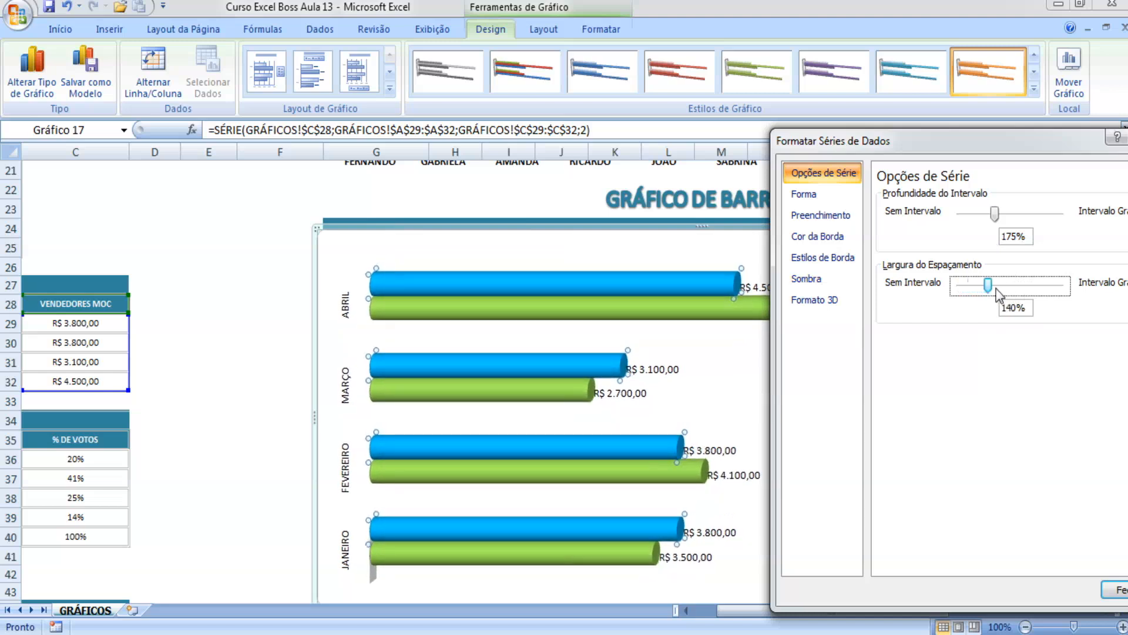
left_click_drag(984, 285, 980, 297)
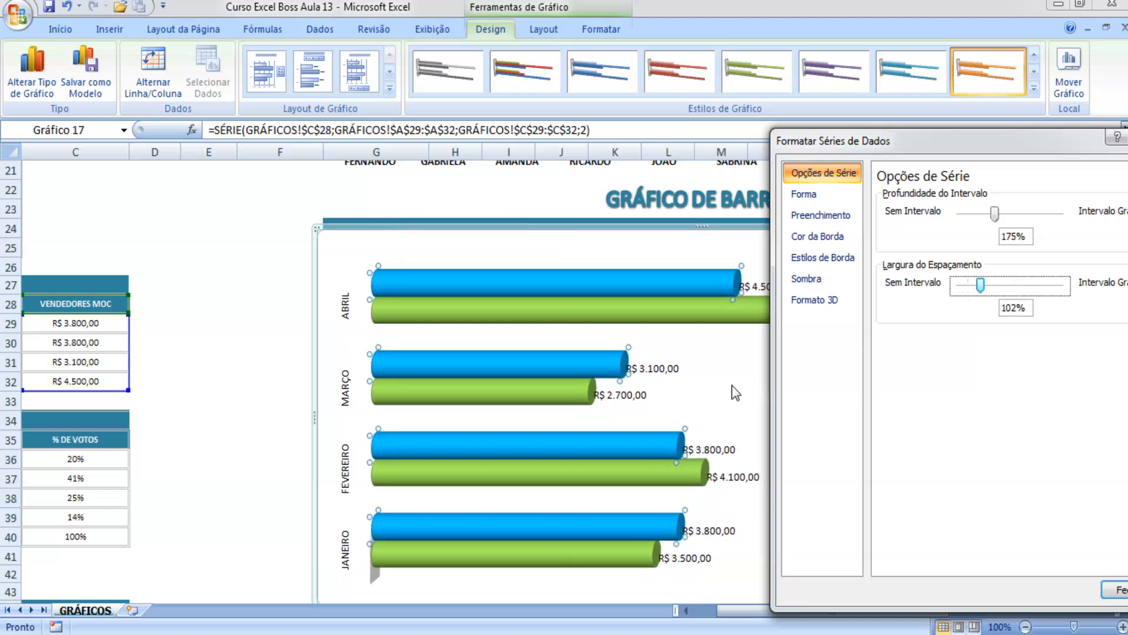
Set the bars' gap depth to 168% and close the series formatting.
left_click_drag(995, 213, 995, 214)
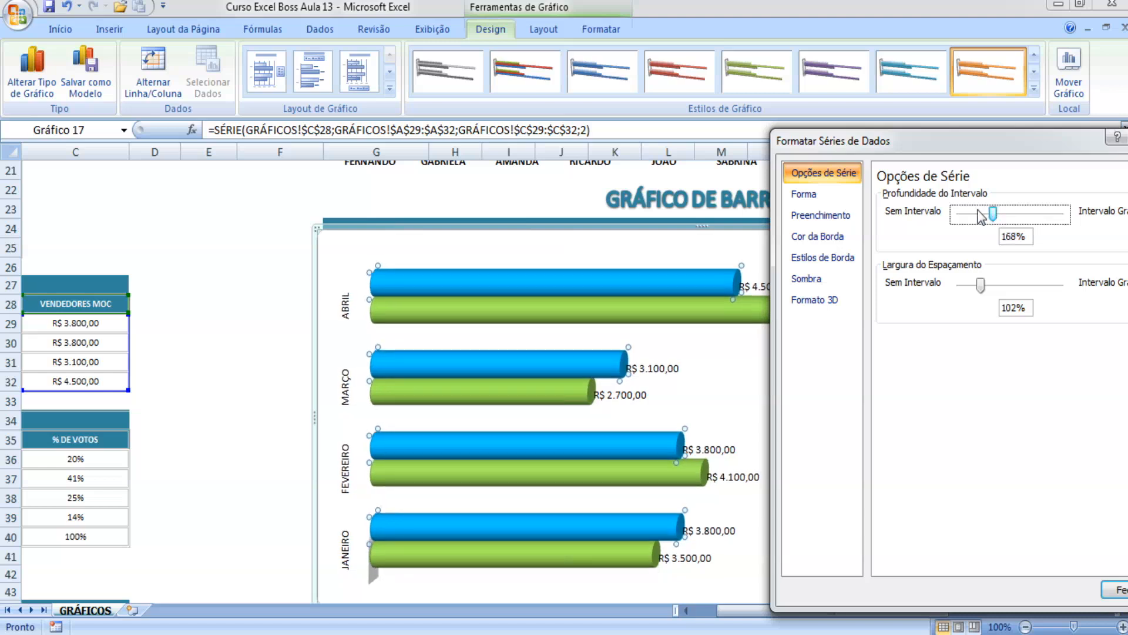
left_click_drag(940, 140, 862, 146)
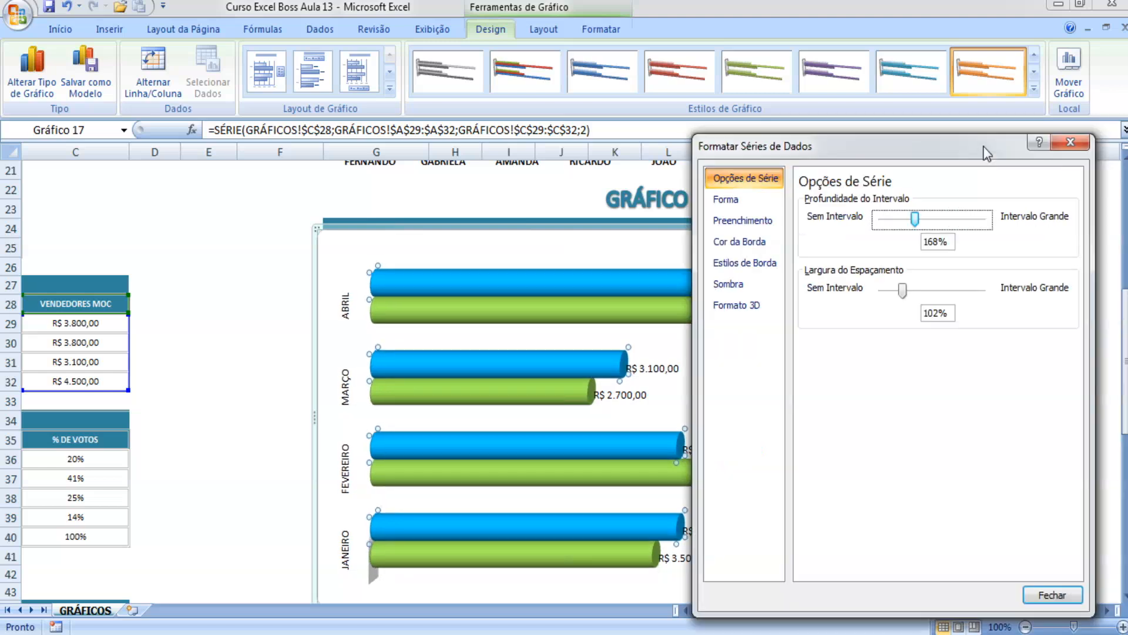
left_click(1071, 146)
Open the formatting of the chart walls, try a solid fill, and set the walls to Sem preenchimento.
left_click(661, 317)
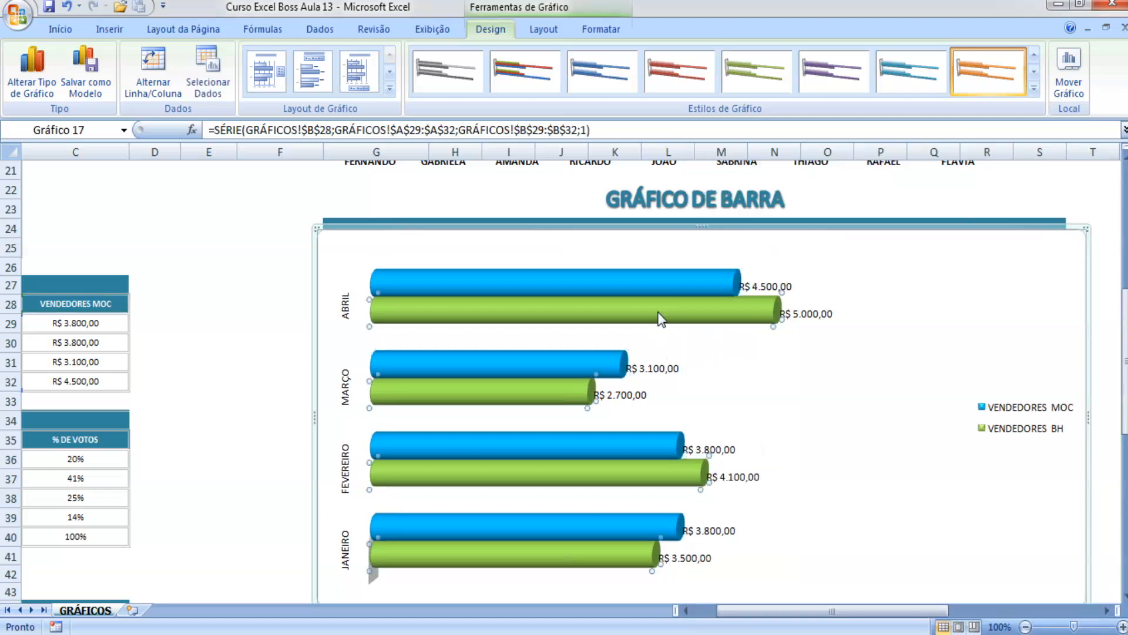
right_click(836, 404)
left_click(834, 385)
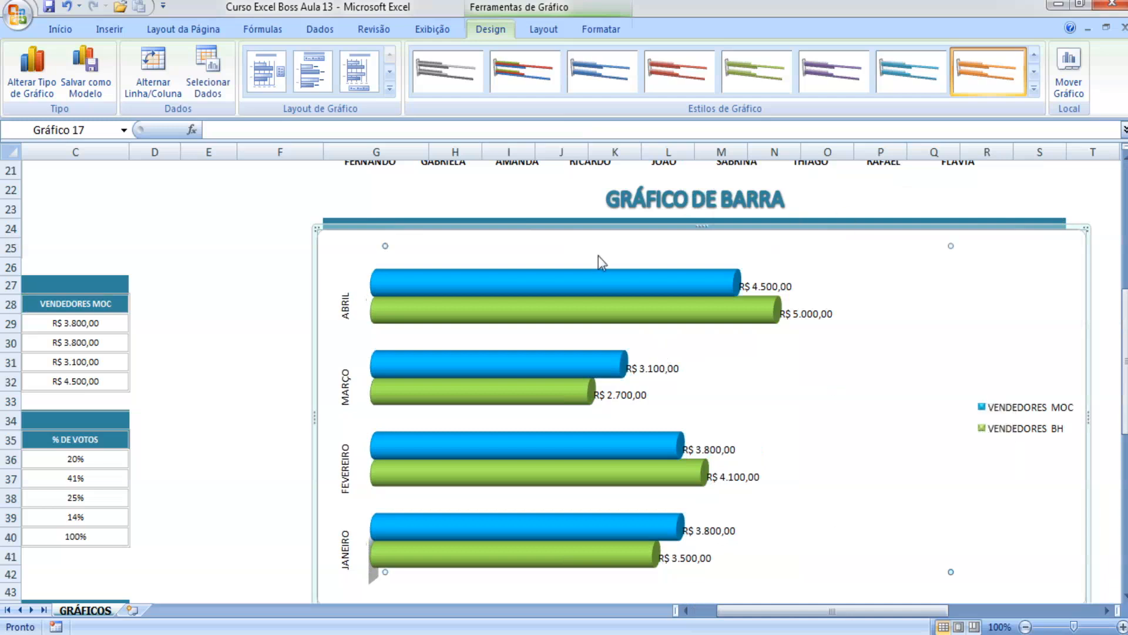
left_click(1056, 358)
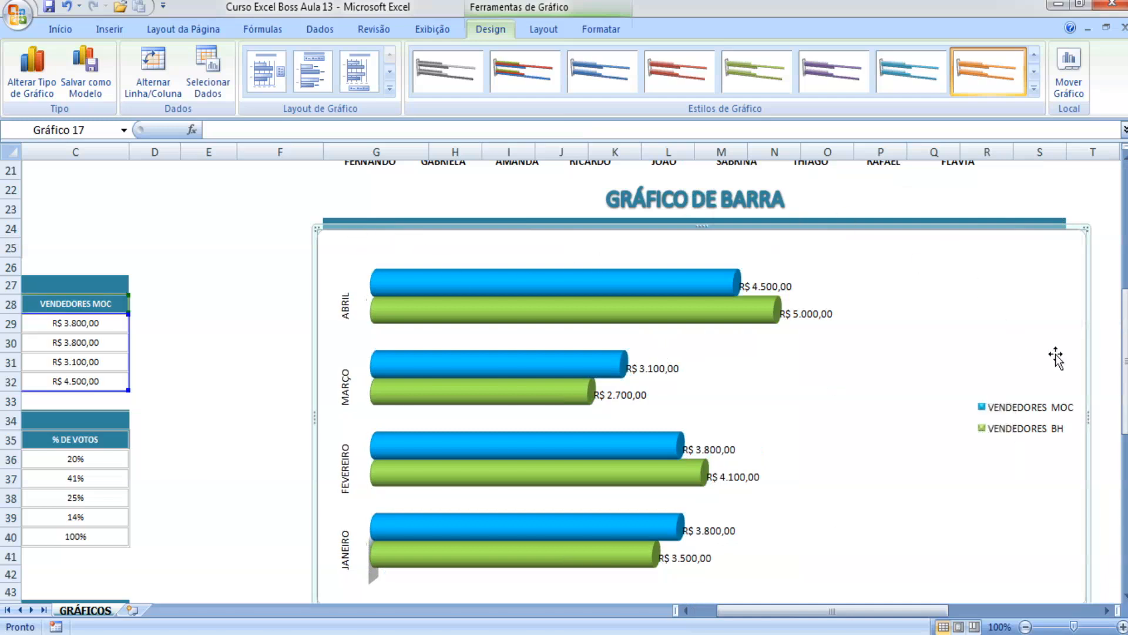
right_click(870, 400)
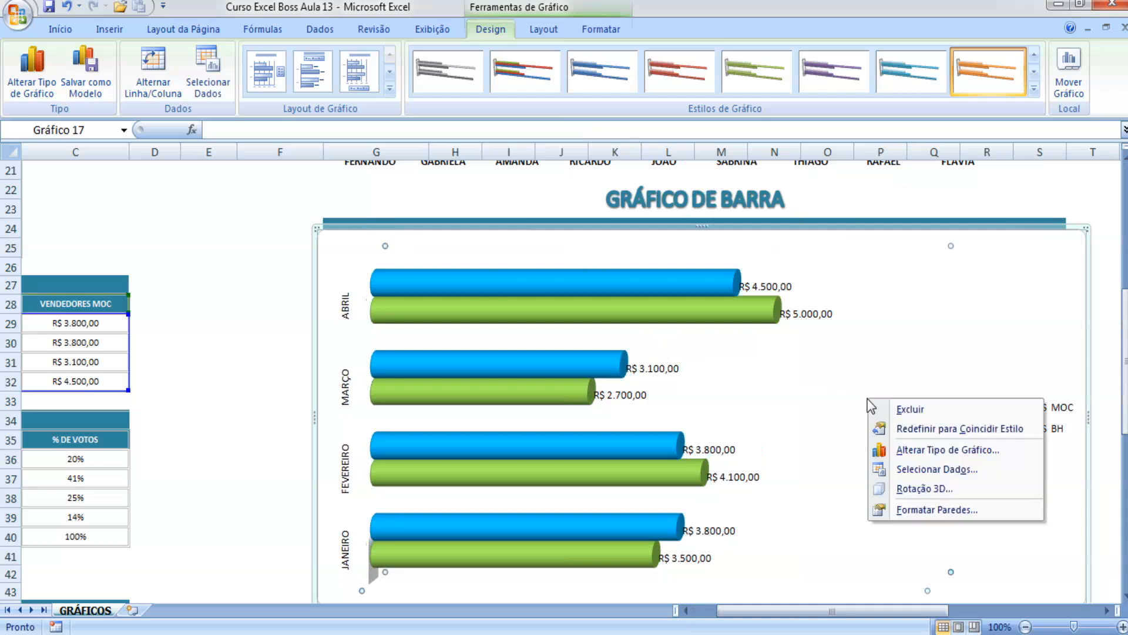
left_click(935, 508)
left_click(827, 206)
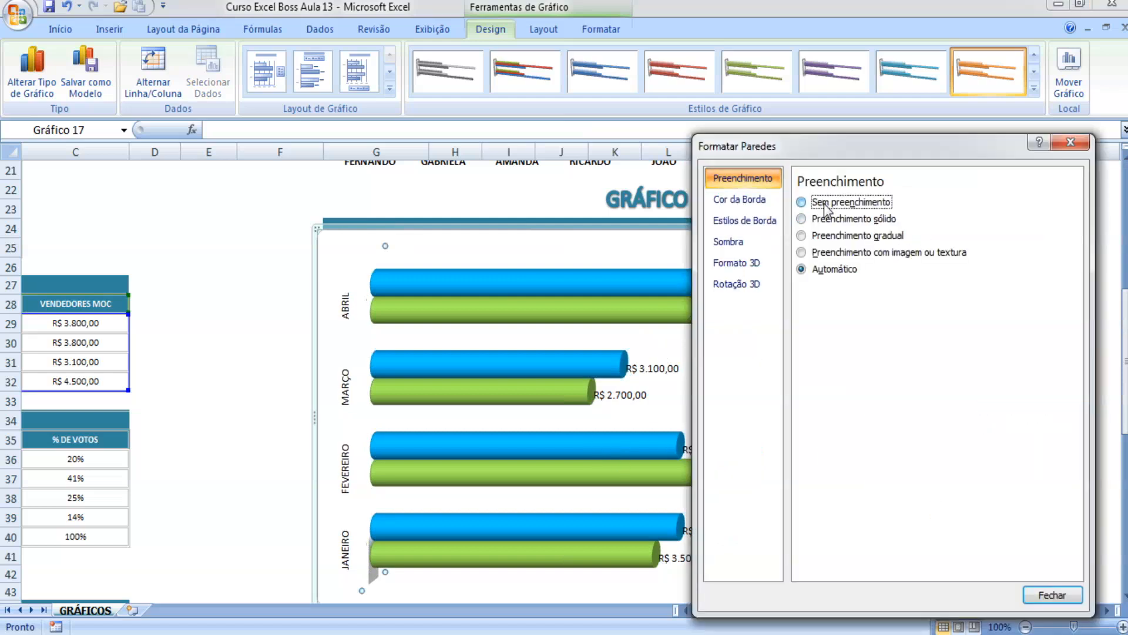
left_click(836, 222)
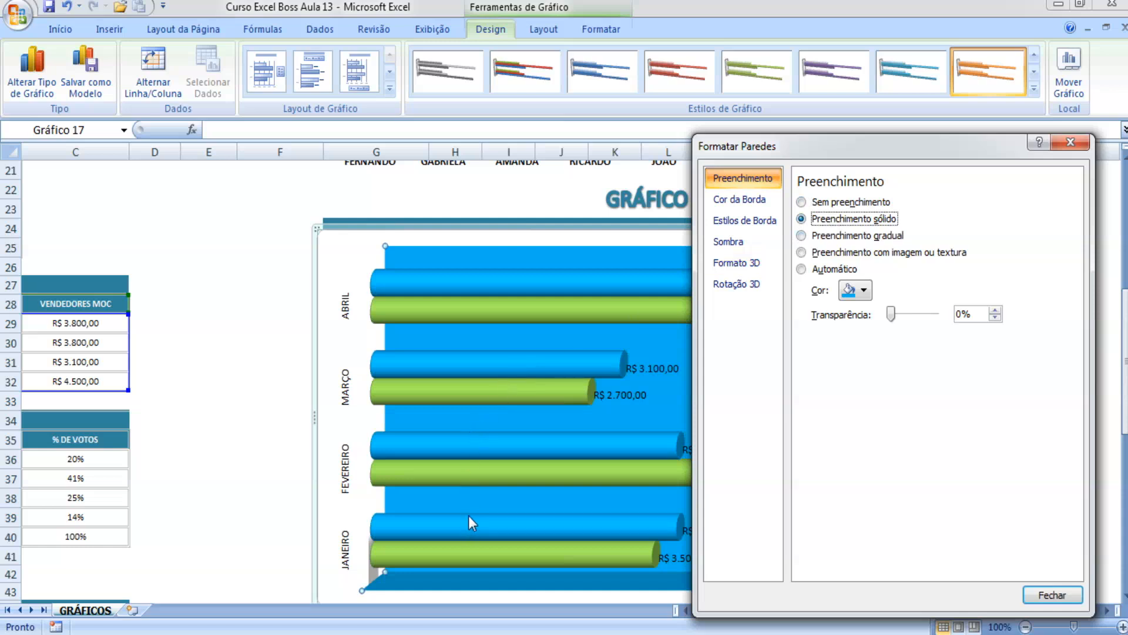
left_click(828, 201)
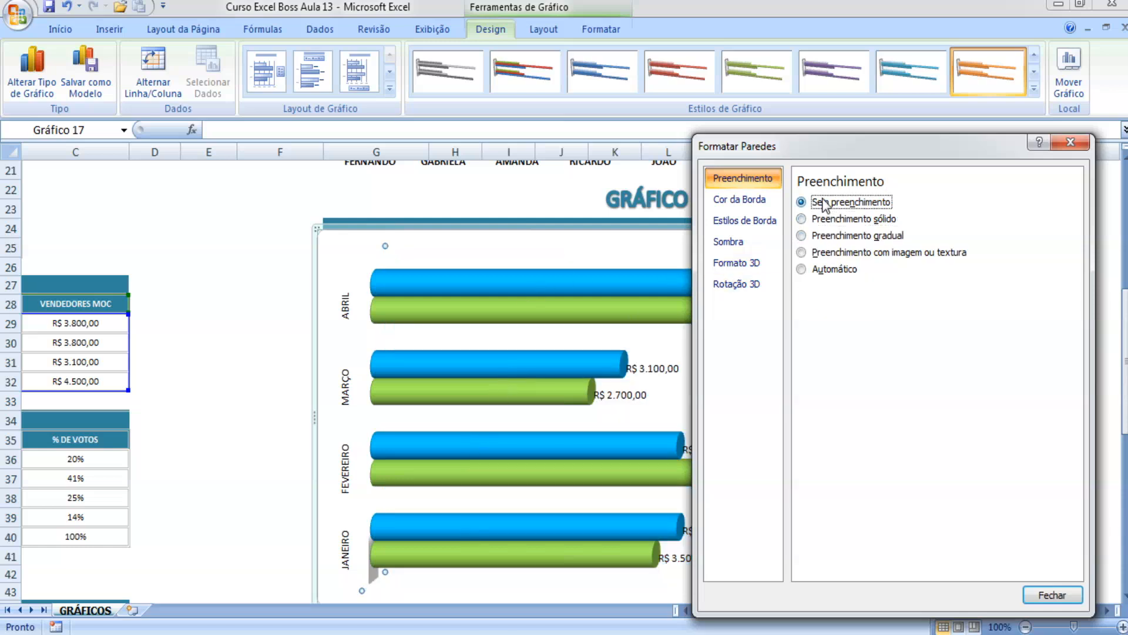
Set the chart walls' border to Sem linha, check their border style and shadow settings, and close the formatting.
left_click(754, 199)
left_click(803, 202)
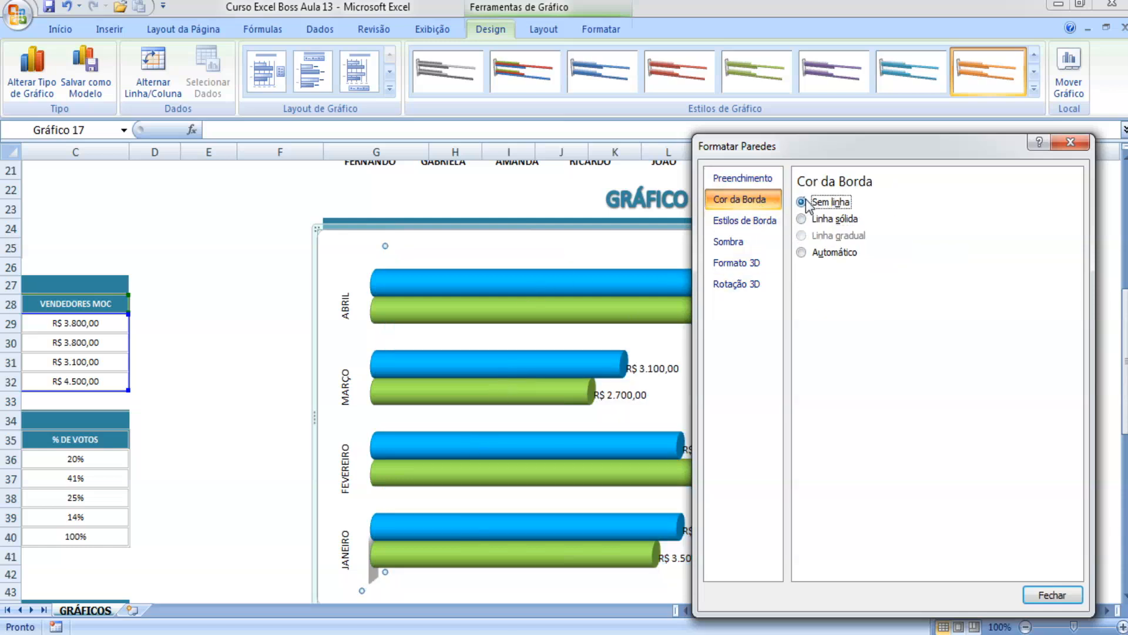
left_click(760, 226)
left_click(764, 241)
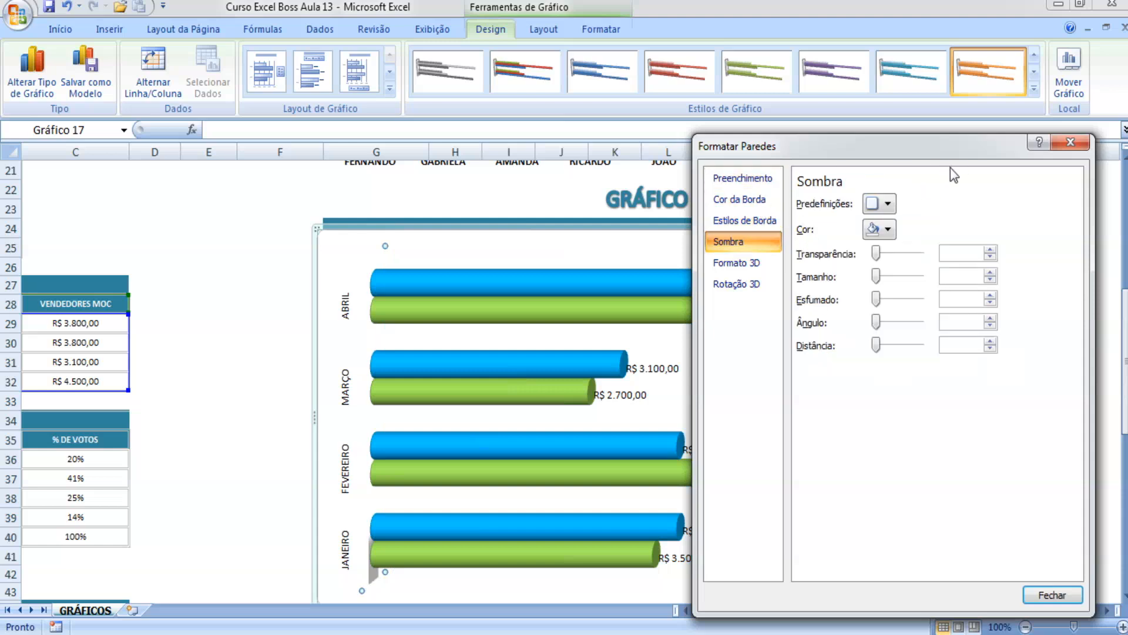
left_click(1083, 136)
Open the chart area formatting, try Sem preenchimento, and give the chart area a solid white fill.
right_click(1022, 284)
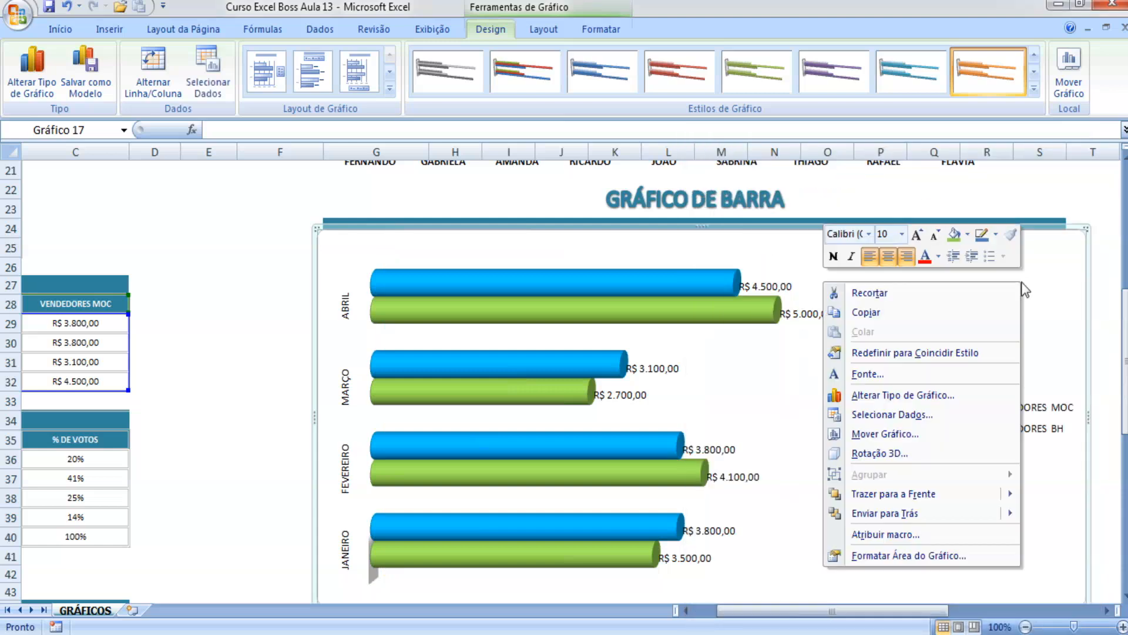
left_click(940, 556)
left_click(801, 202)
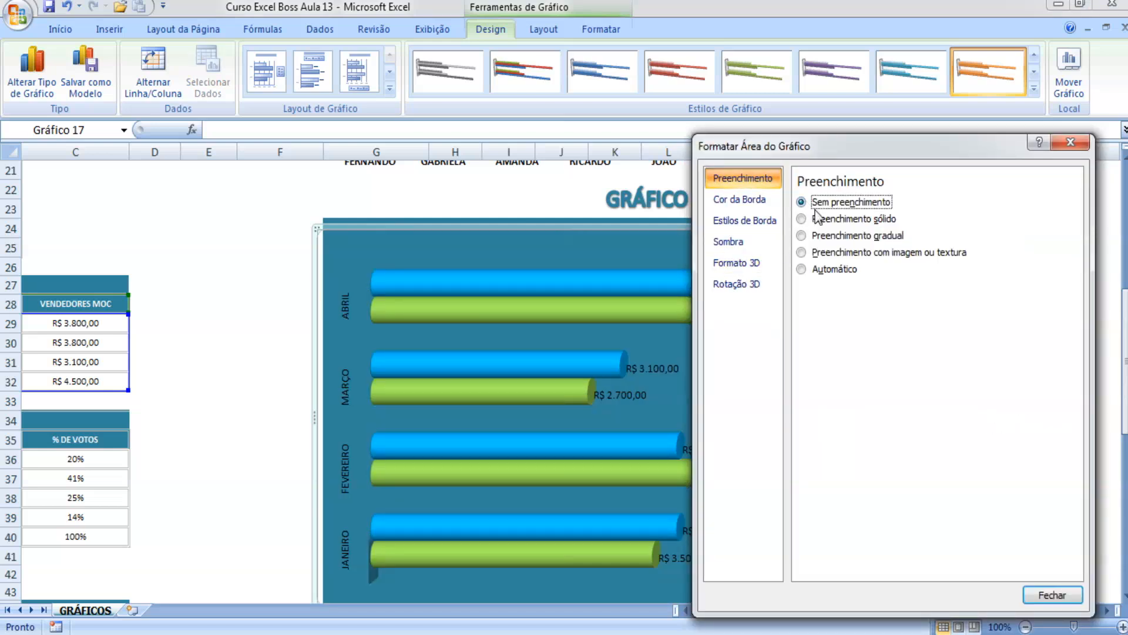
left_click(818, 219)
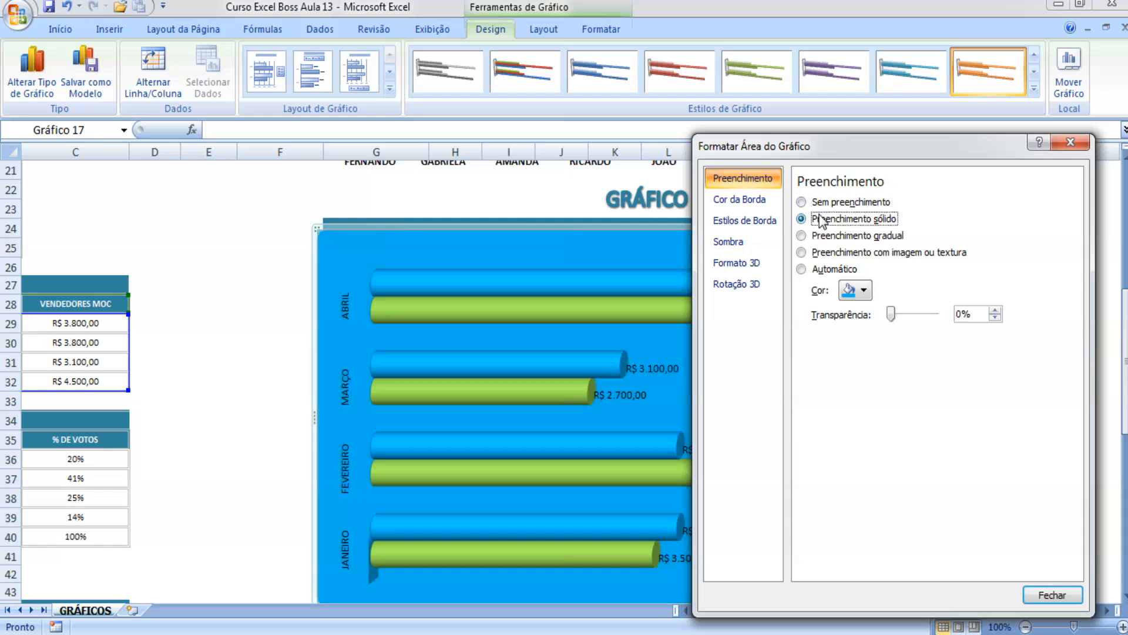
left_click(852, 290)
left_click(845, 328)
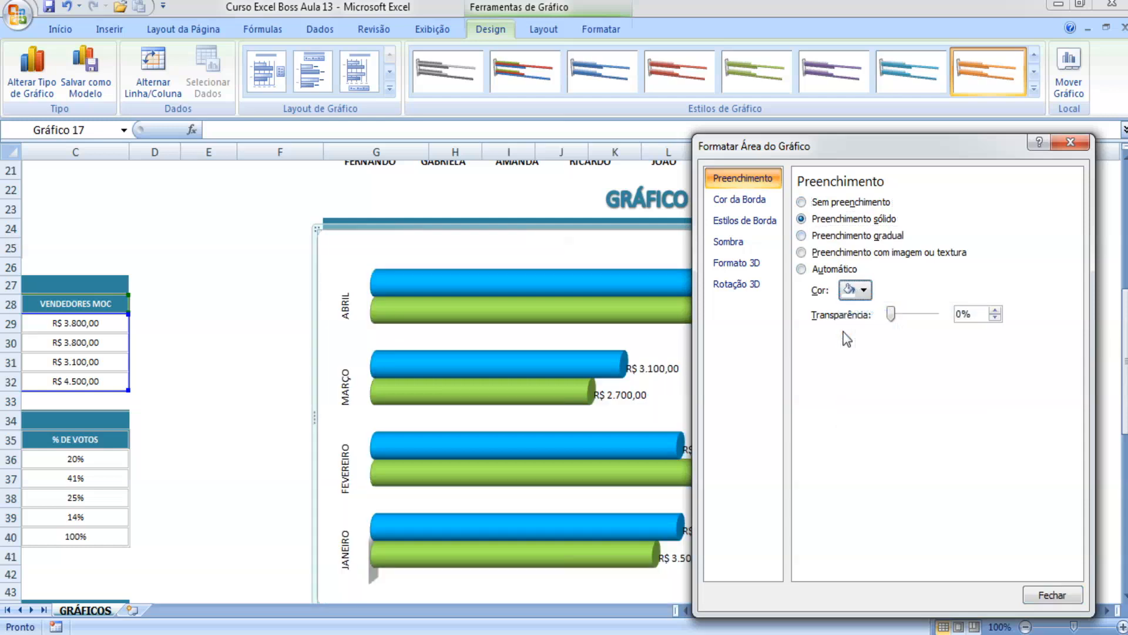
Try light grey and black solid fill colours on the chart area and reopen the fill colour choices.
left_click(853, 290)
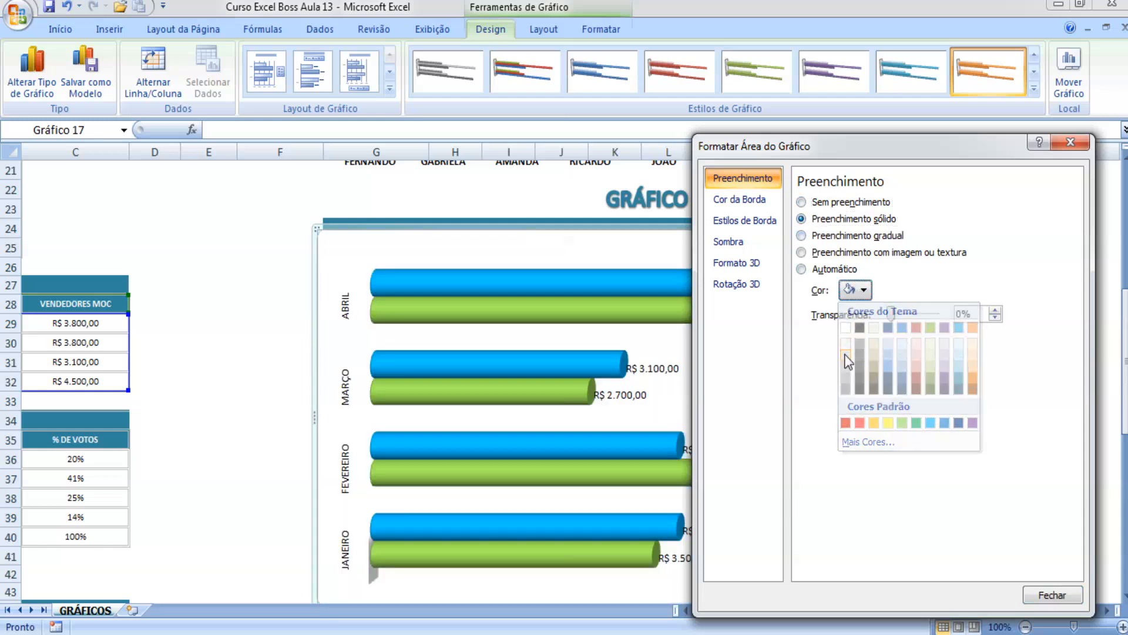
left_click(846, 350)
left_click(852, 290)
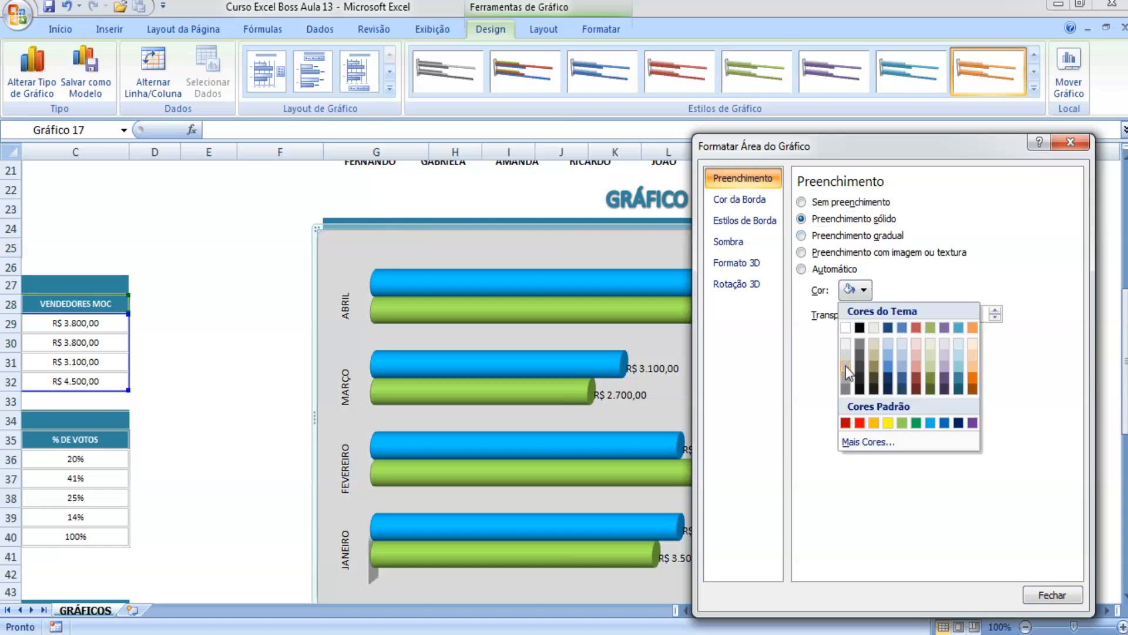
left_click(860, 327)
left_click(852, 291)
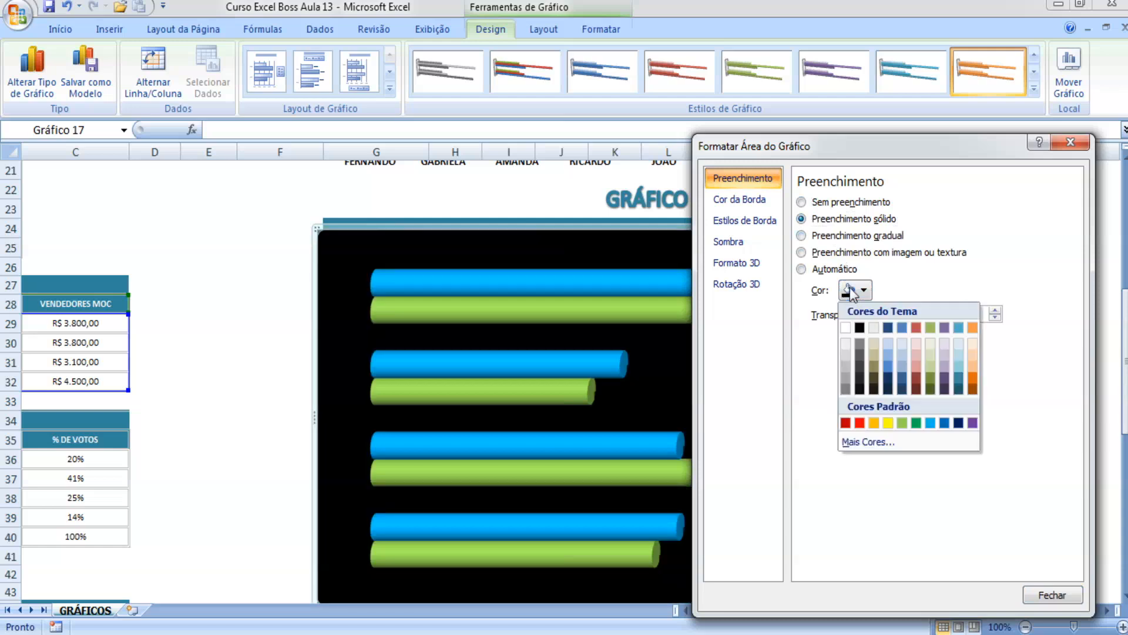
Try grey, dark aqua, pale red and very light grey solid fills on the bar chart's area.
left_click(846, 355)
left_click(849, 290)
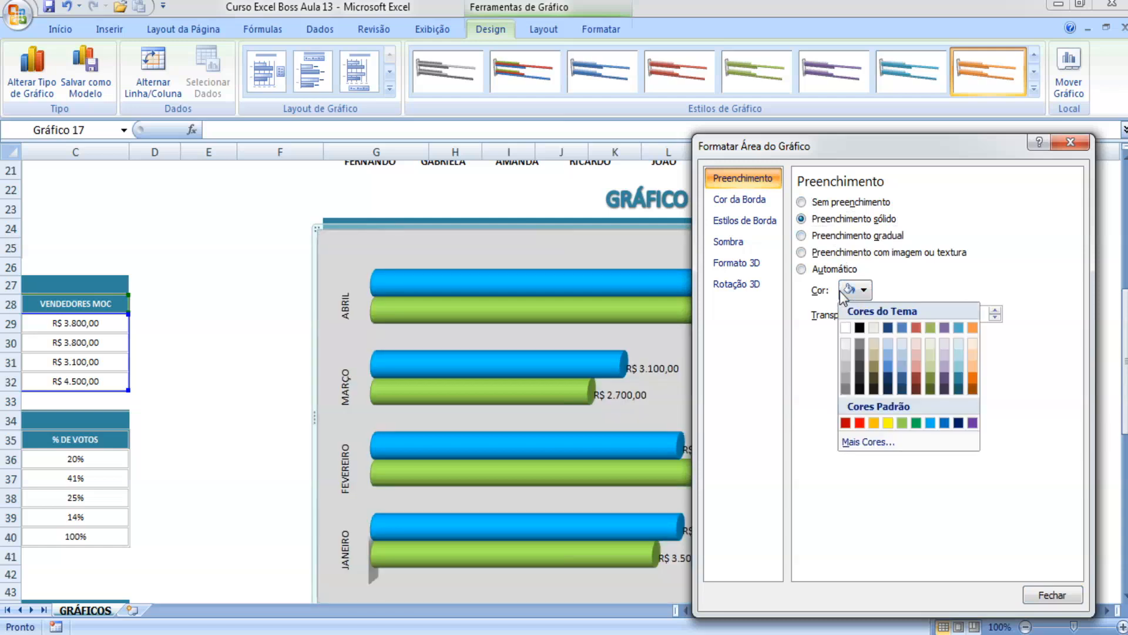
left_click(854, 362)
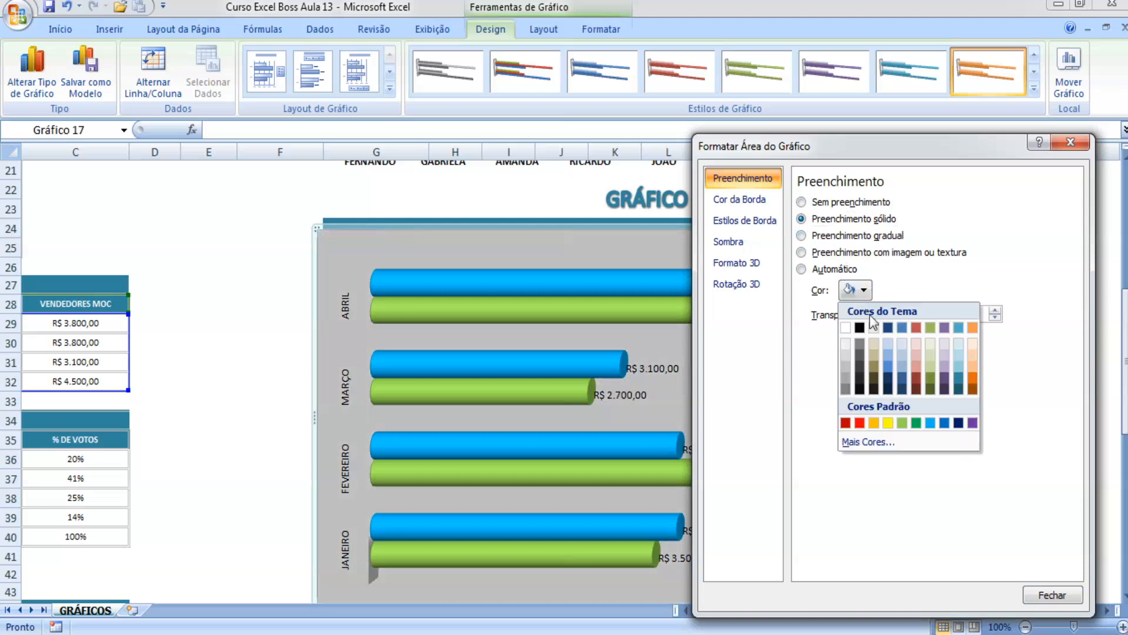
left_click(958, 389)
left_click(863, 289)
left_click(914, 348)
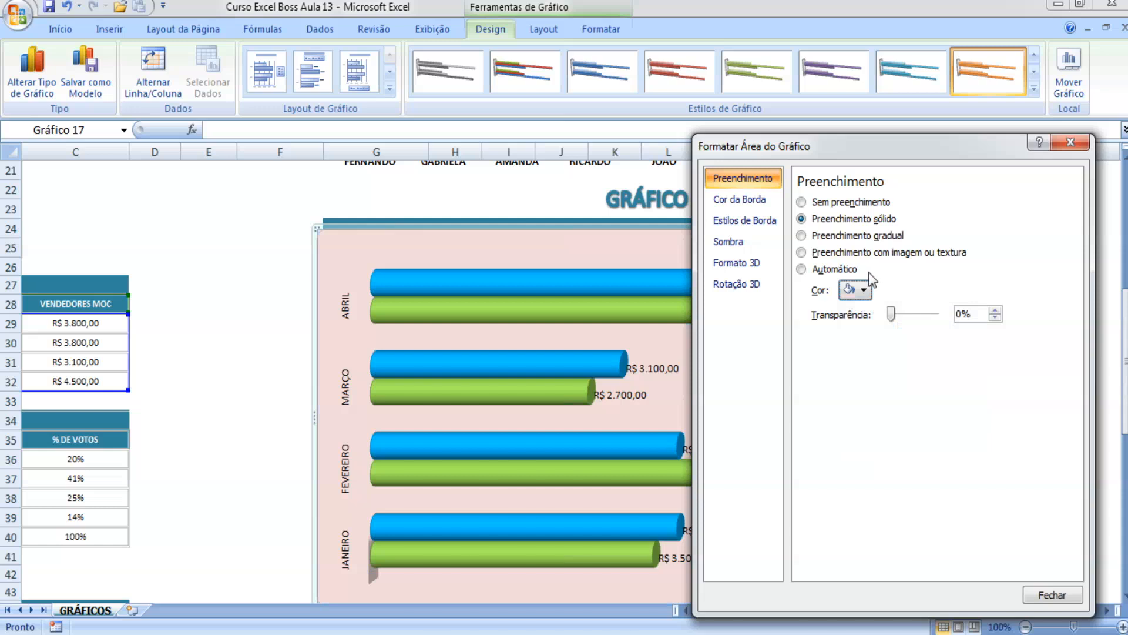
left_click(865, 291)
left_click(860, 343)
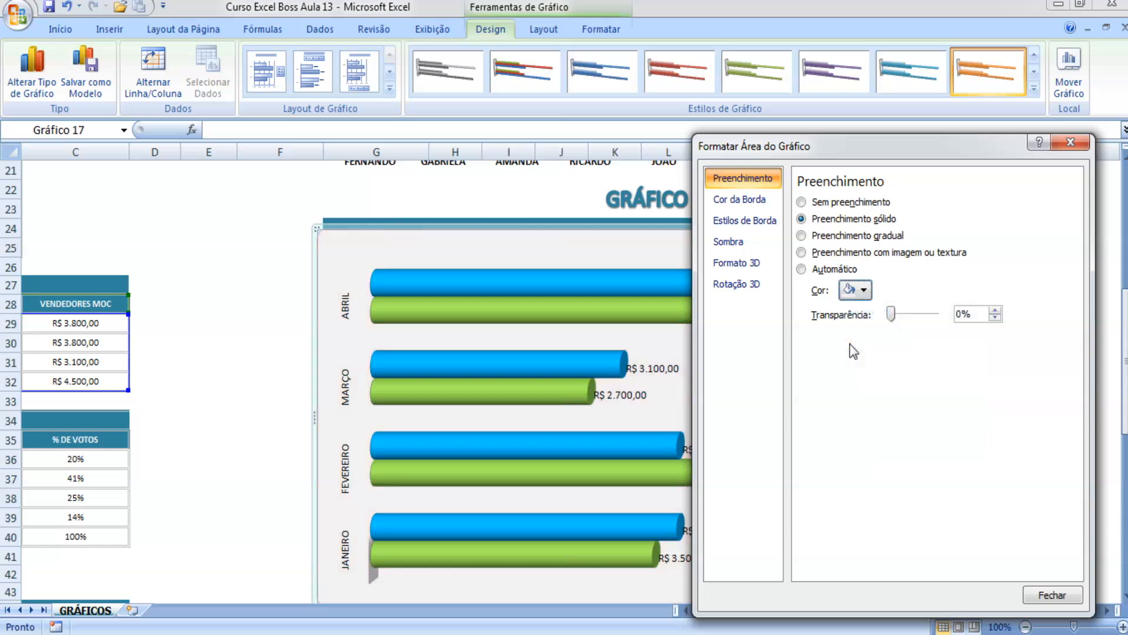
Fill the bar chart's area with solid white and set its border colour to Sem linha.
left_click(860, 291)
left_click(848, 332)
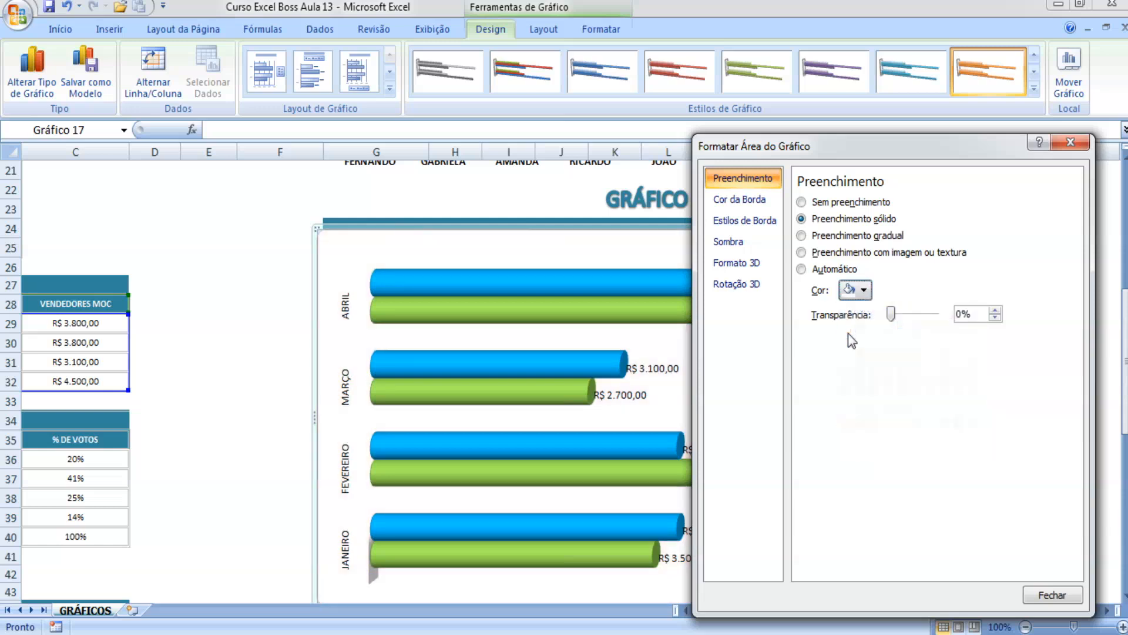
left_click(758, 199)
left_click(822, 205)
left_click(764, 220)
left_click(767, 203)
left_click(745, 221)
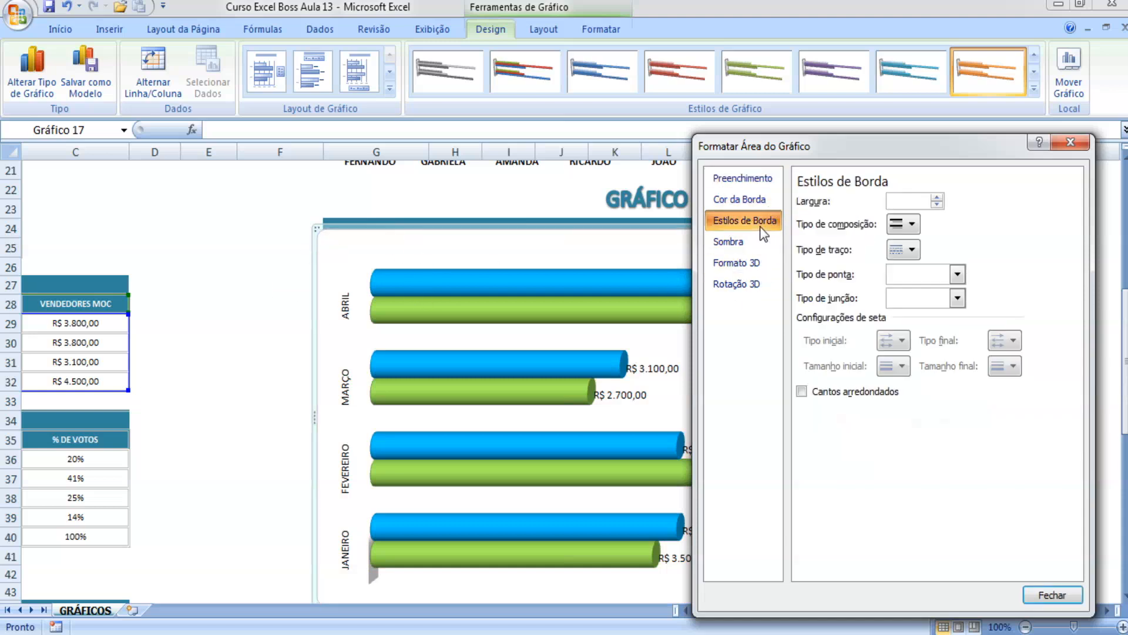
left_click(740, 241)
left_click(1071, 142)
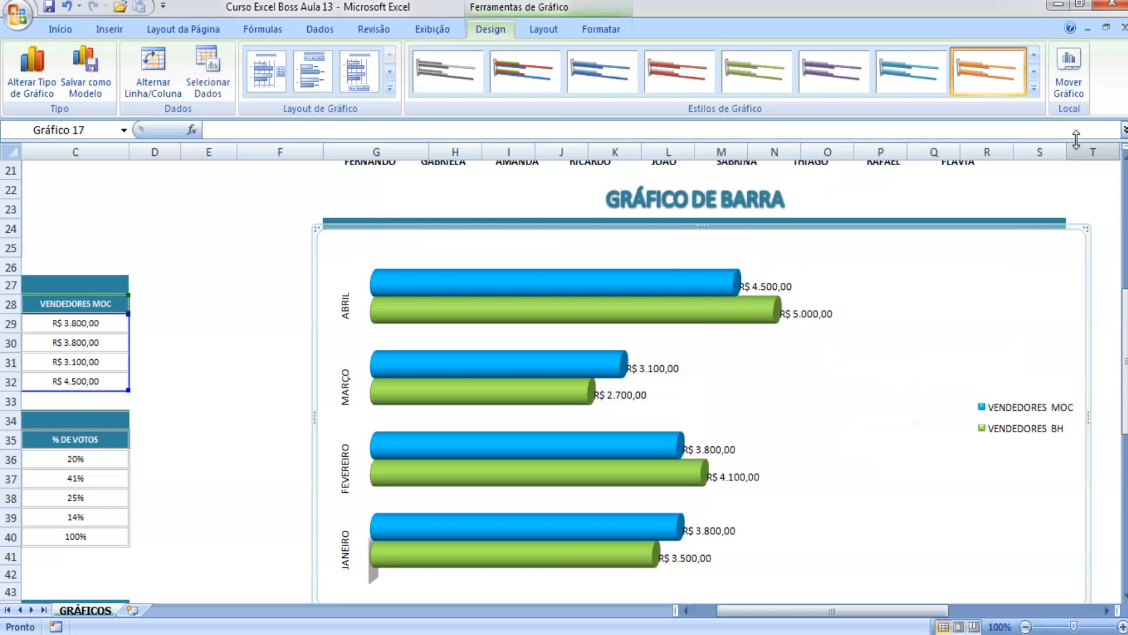
Try moving April's VENDEDORES MOC data label away from the end of its bar, and undo the move.
scroll(1068, 298, "down", 1)
left_click(789, 229)
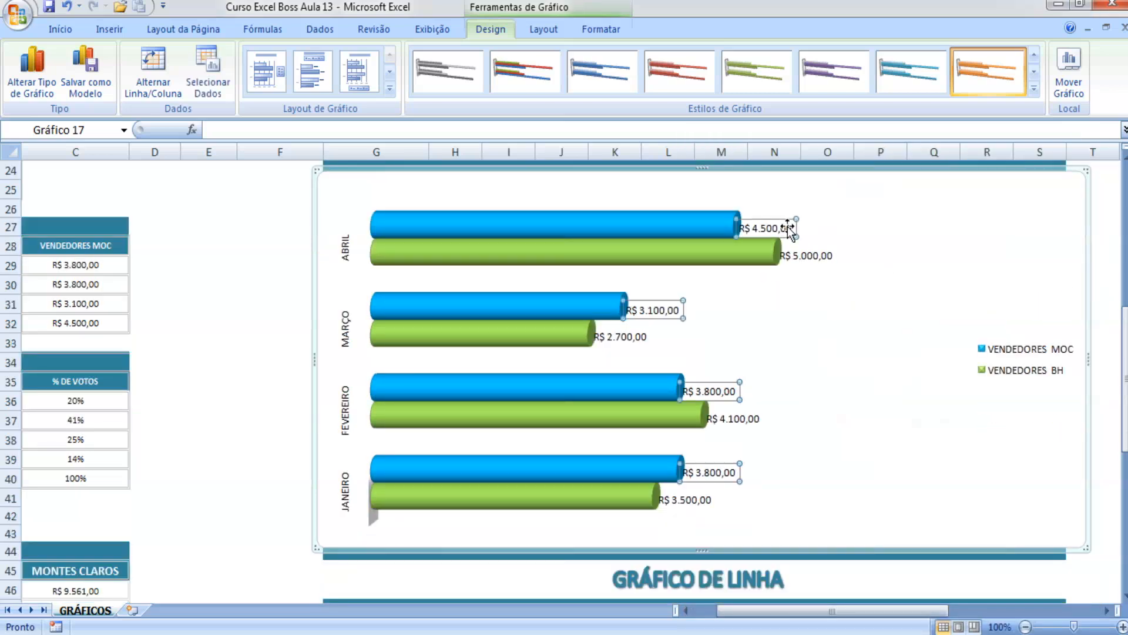
mouse_move(782, 221)
left_mouse_down()
mouse_move(807, 222)
mouse_move(784, 211)
left_mouse_up()
left_click(800, 220)
left_click_drag(616, 217, 783, 215)
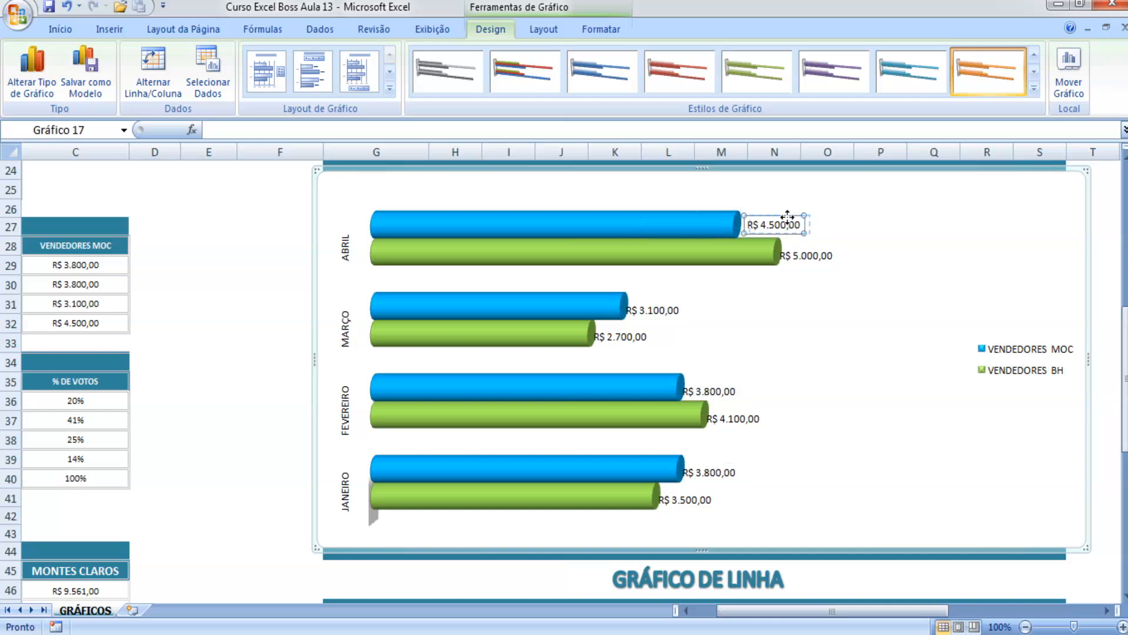
left_click(817, 346)
left_click(57, 35)
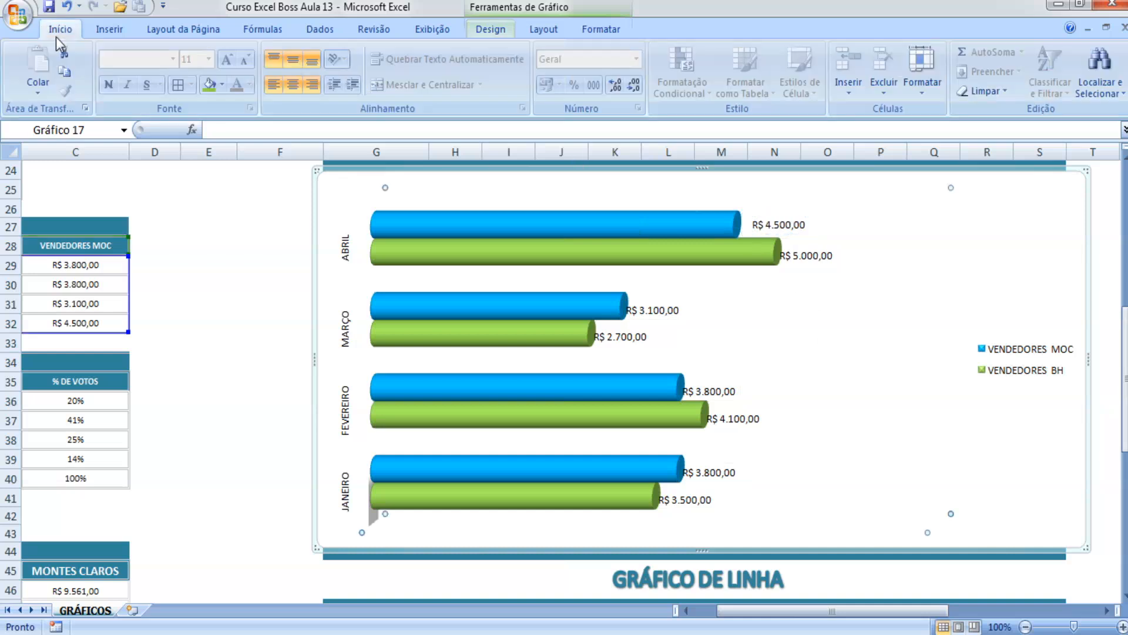
key("ctrl+z")
key("ctrl+y")
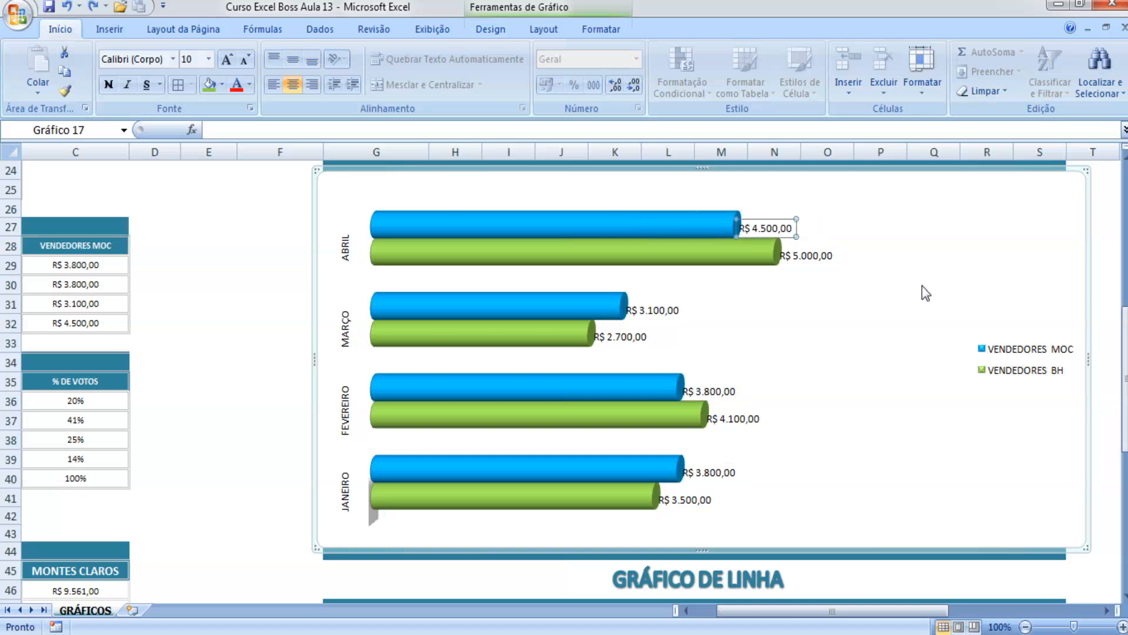
Make all VENDEDORES MOC data labels bold and set their font colour to Automático.
left_click(716, 390)
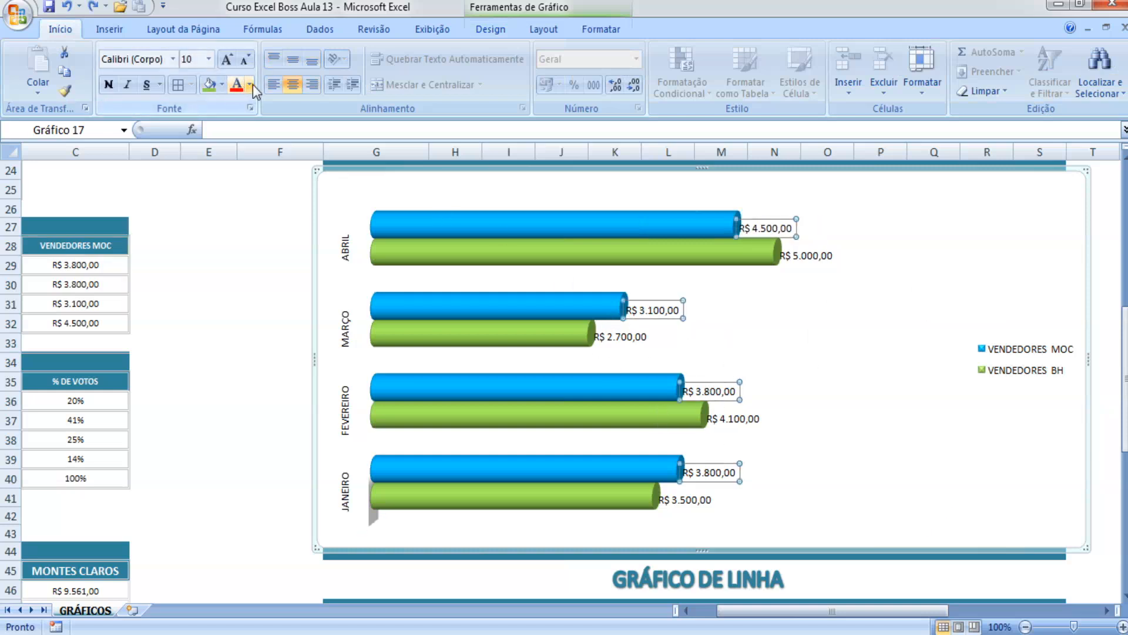
left_click(115, 86)
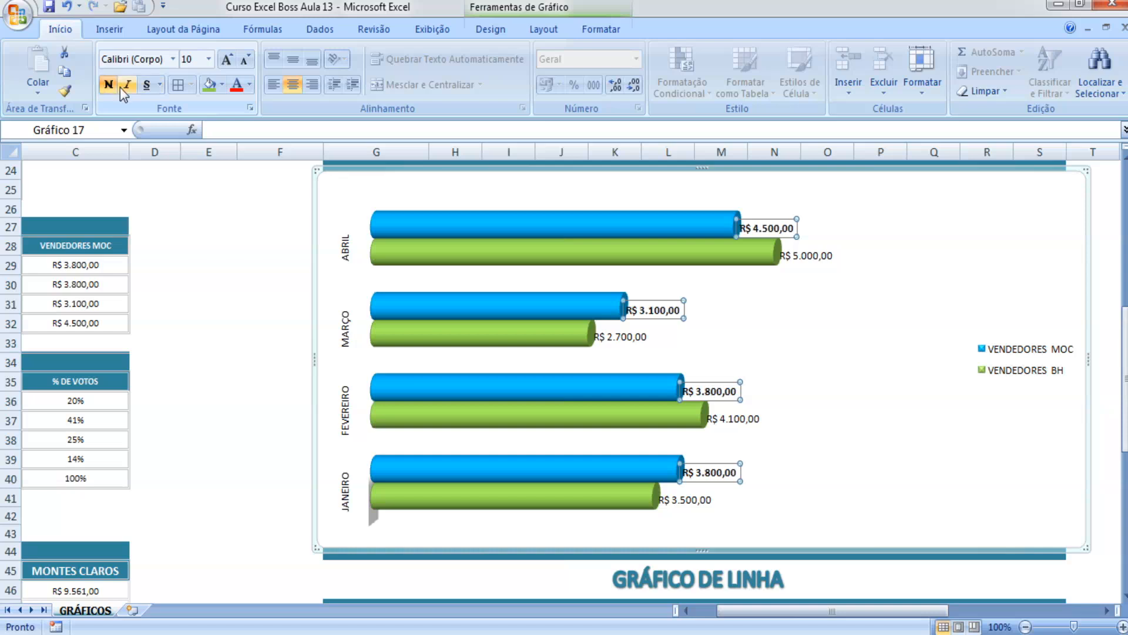
left_click(255, 85)
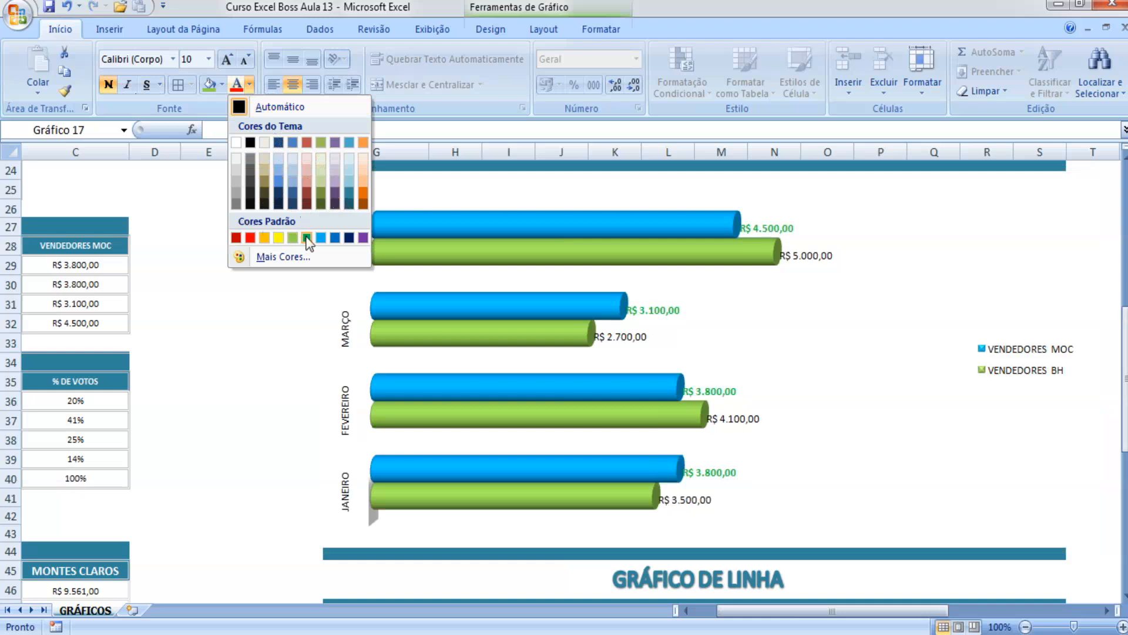
left_click(259, 107)
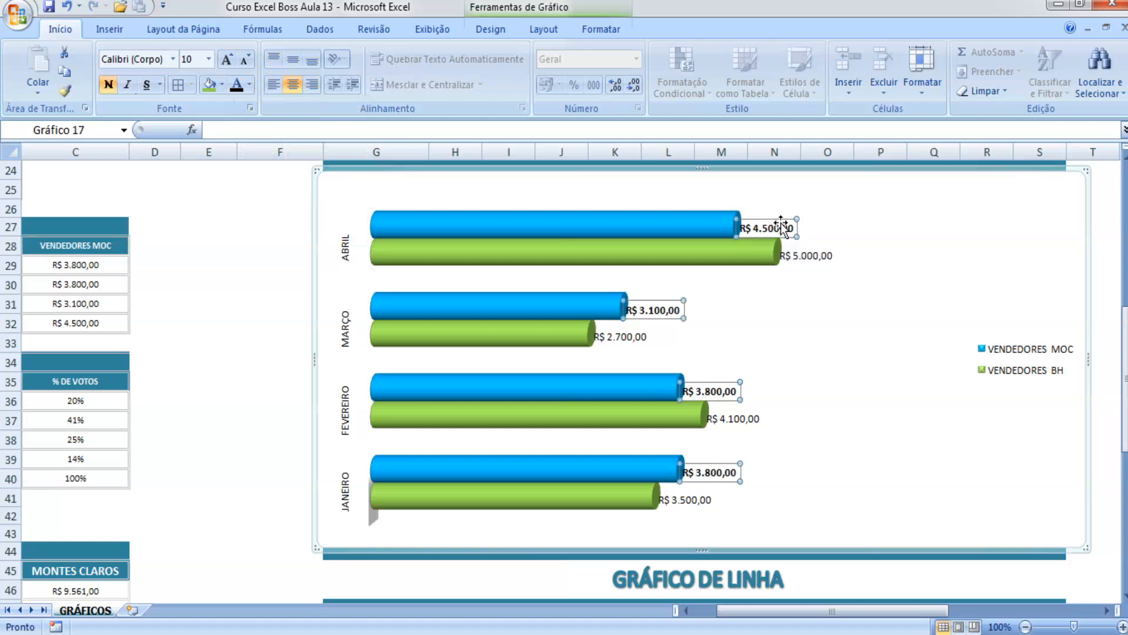
Move April's VENDEDORES MOC data label slightly to the right, clear of its blue bar's end.
left_click(783, 221)
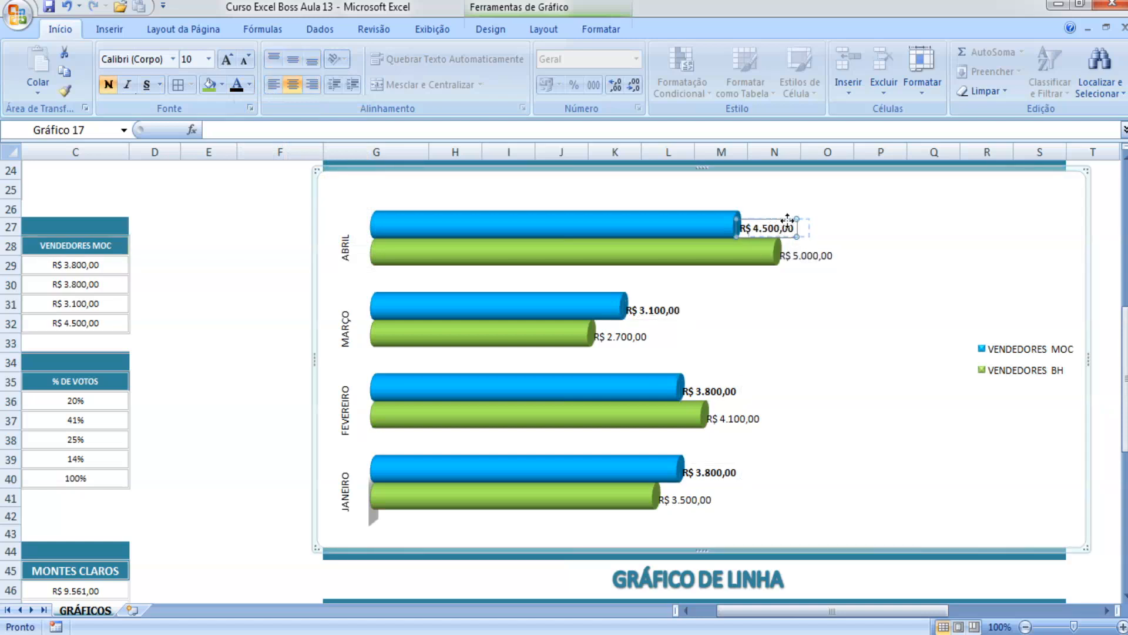
left_click_drag(792, 220, 807, 220)
left_click(663, 310)
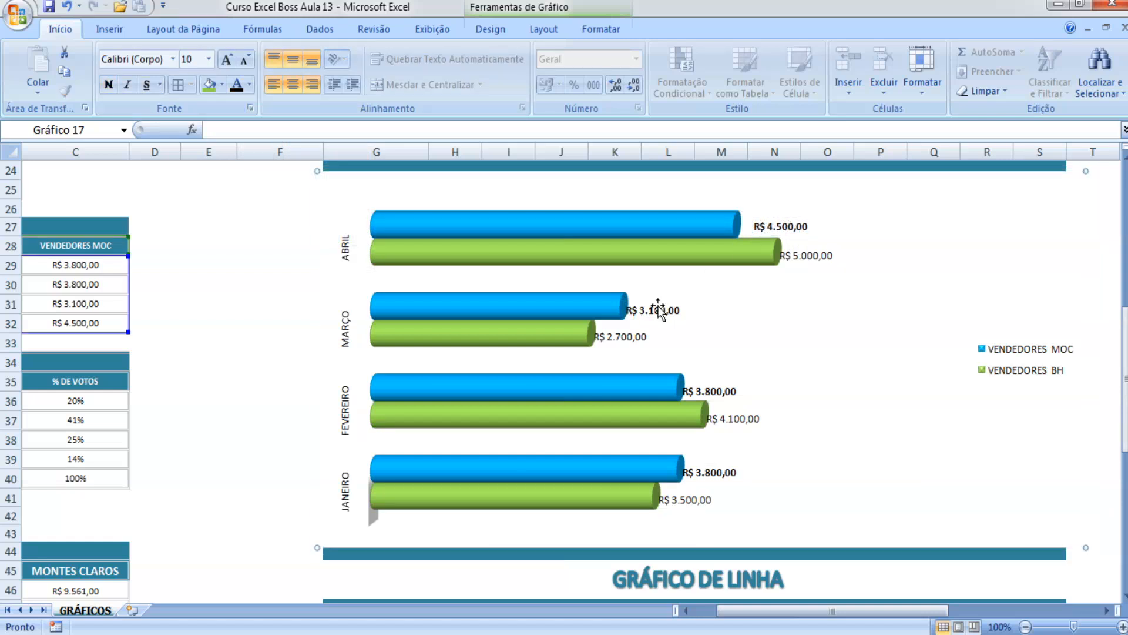
left_click(790, 224)
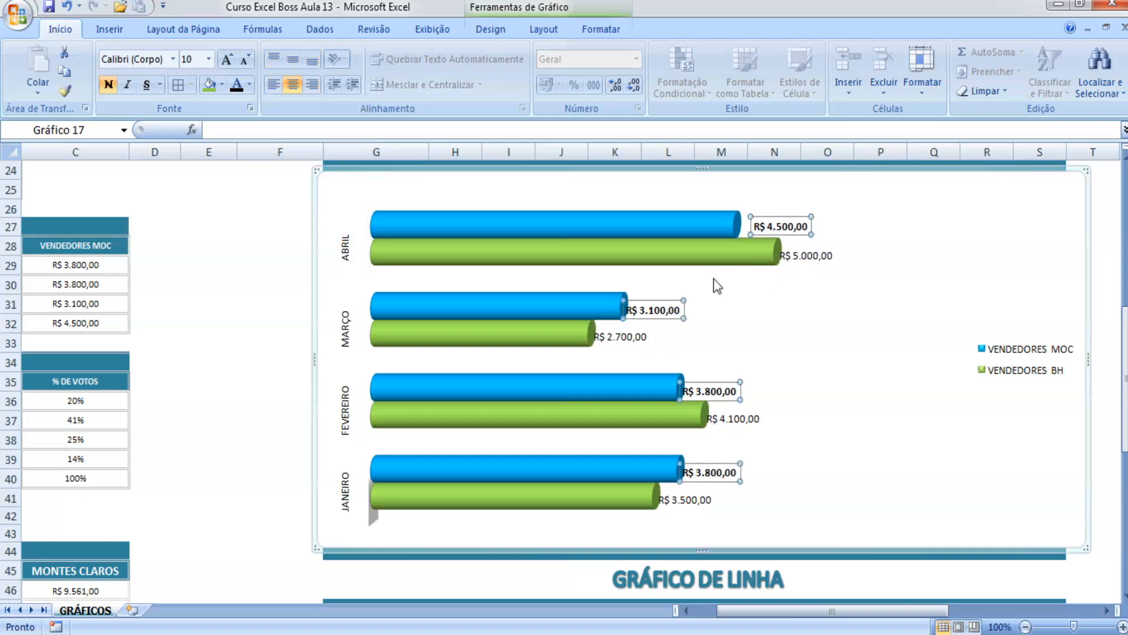
left_click(674, 314)
left_click(781, 222)
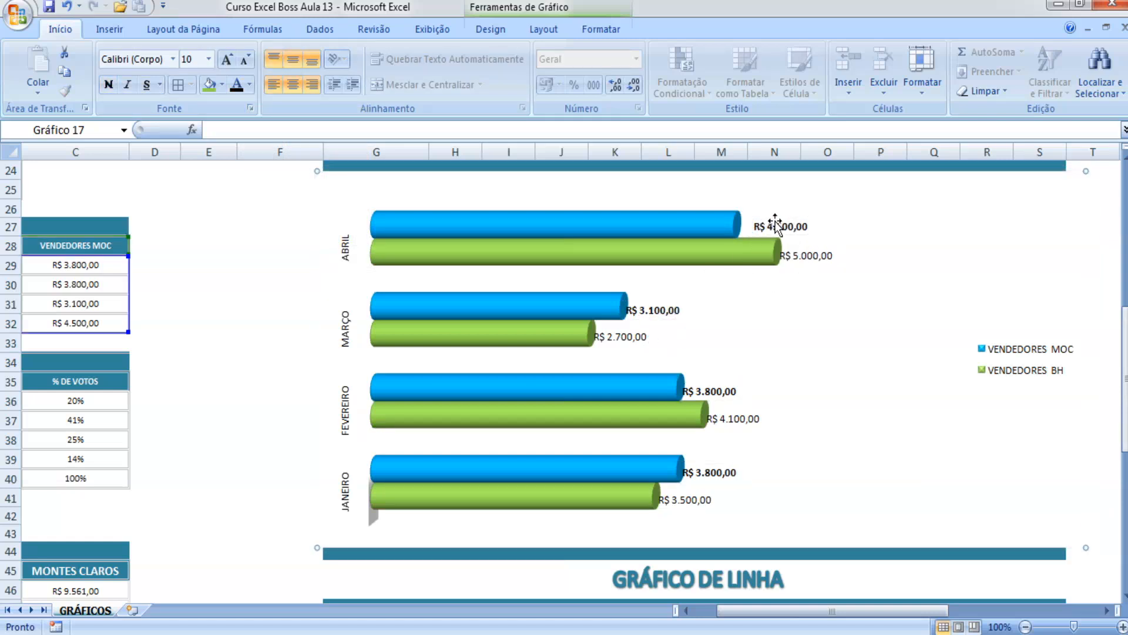
left_click(792, 230)
left_click(794, 230)
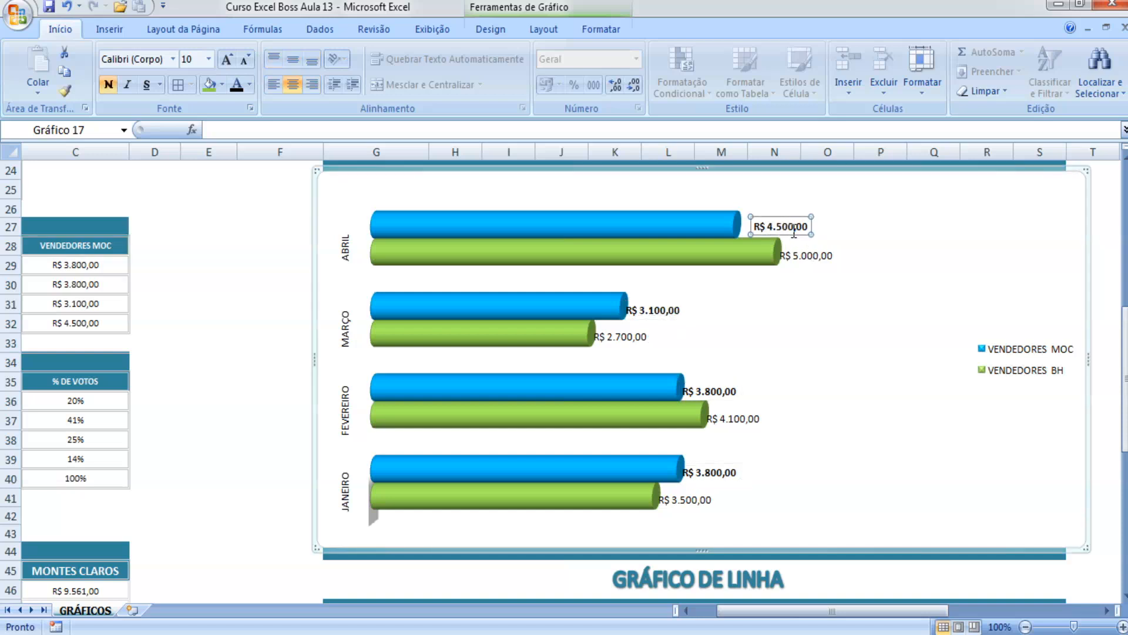
left_click(674, 312)
left_click(724, 398)
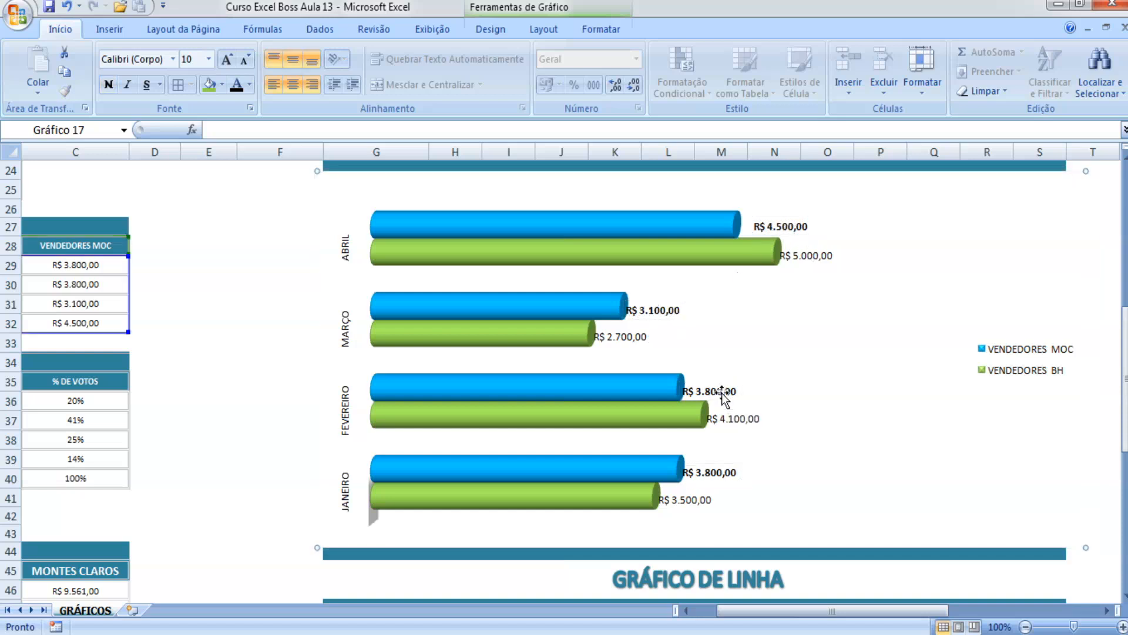
Review the number, fill, border, shadow, 3D format and alignment settings available for the VENDEDORES MOC data labels.
left_click(795, 228)
right_click(796, 231)
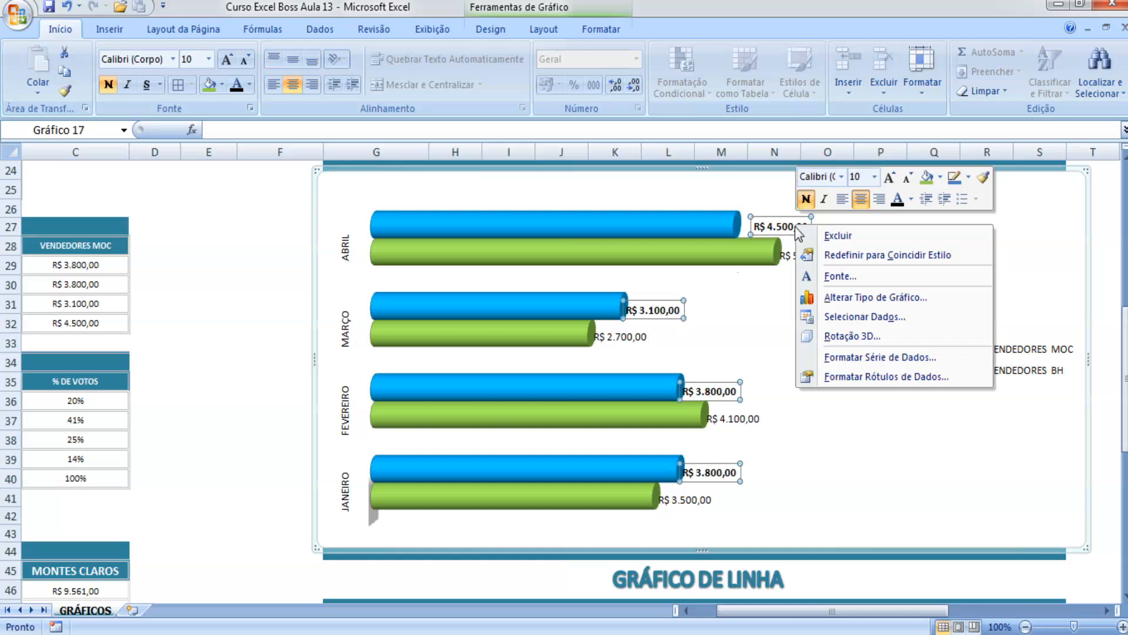
left_click(891, 381)
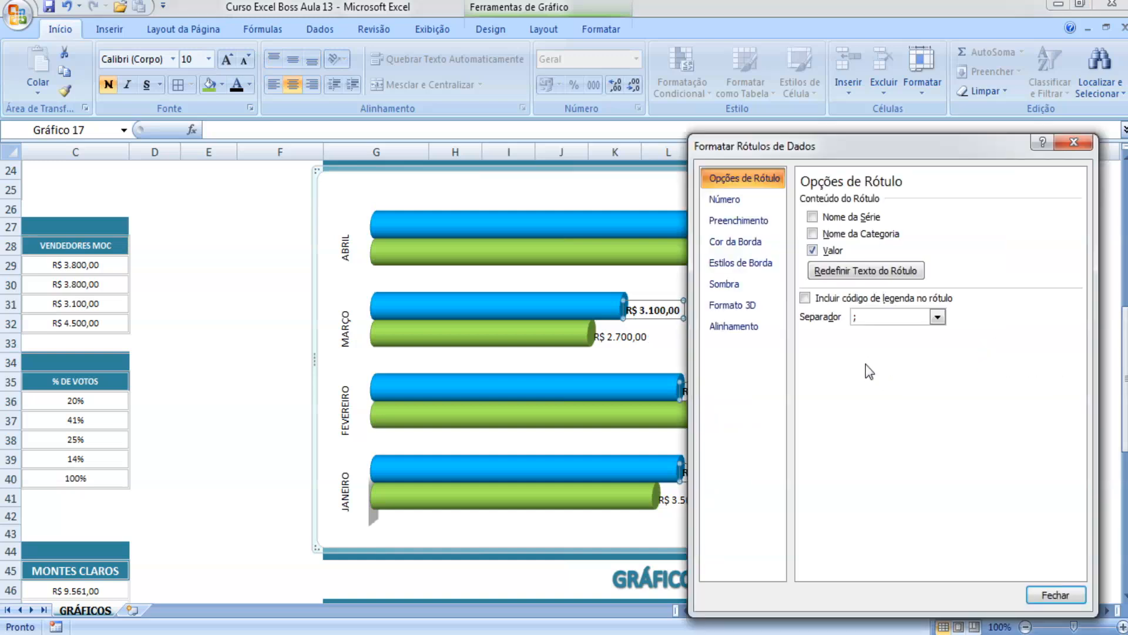
left_click(729, 200)
left_click(739, 220)
left_click(735, 241)
left_click(736, 305)
left_click(755, 326)
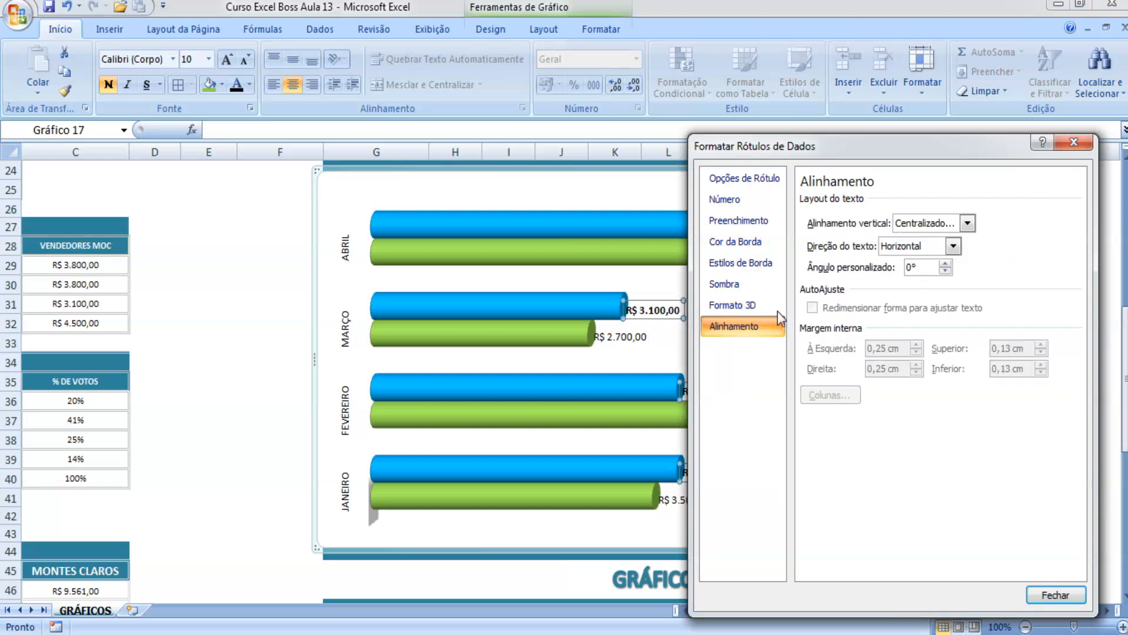
left_click(758, 284)
left_click(767, 305)
left_click(741, 263)
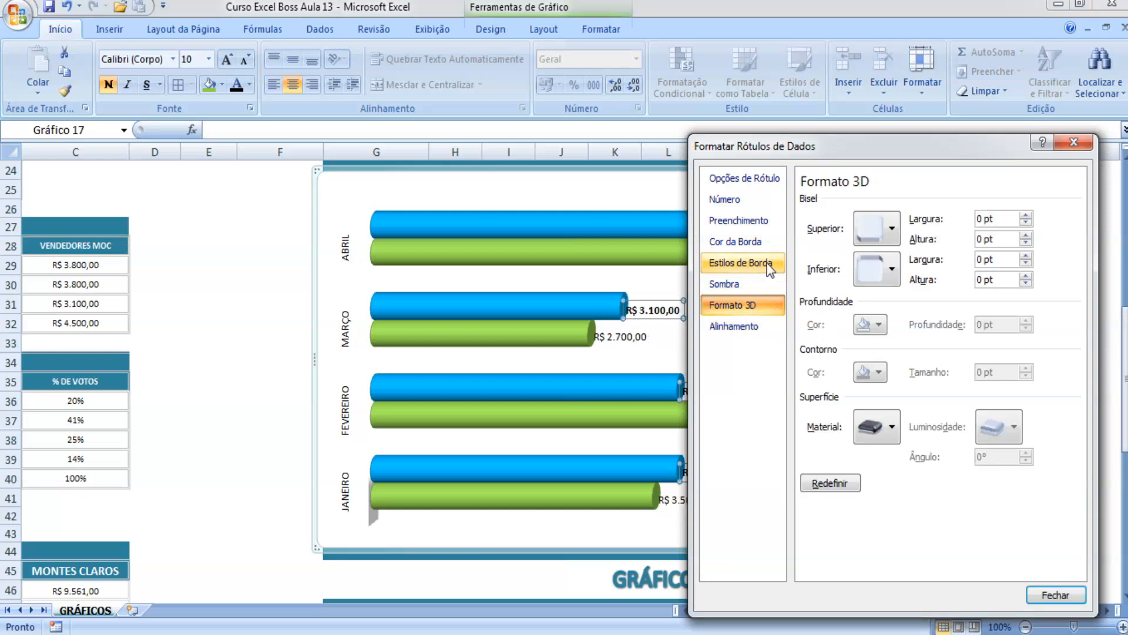
left_click(757, 240)
left_click(1074, 142)
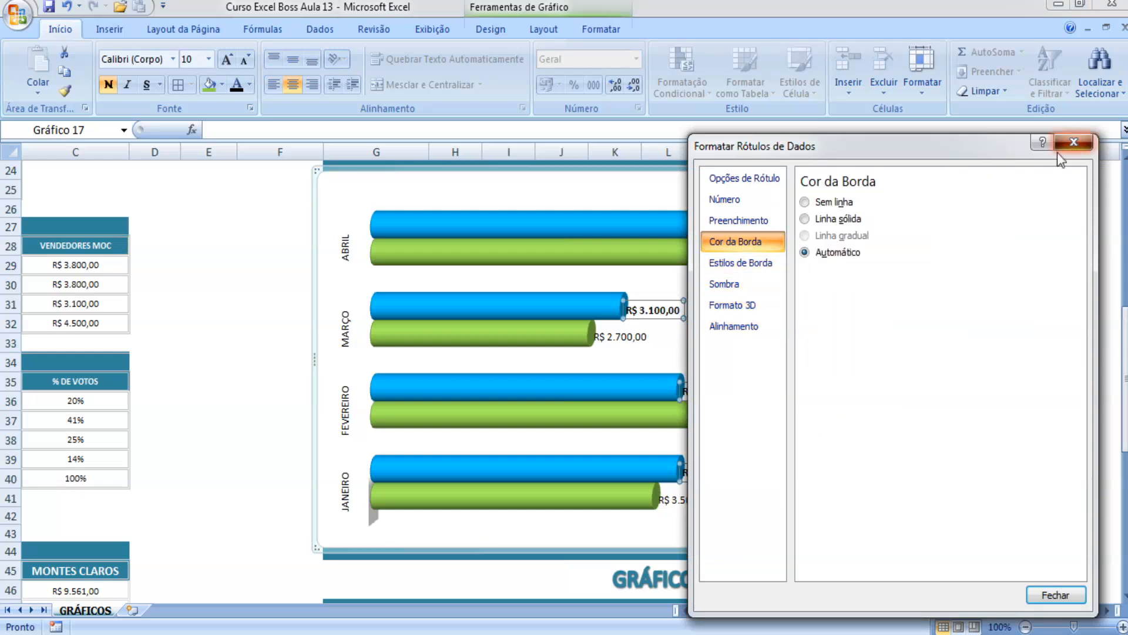
Set the fill of the VENDEDORES MOC data labels to Sem preenchimento, after trying a solid fill.
left_click(182, 286)
left_click(793, 222)
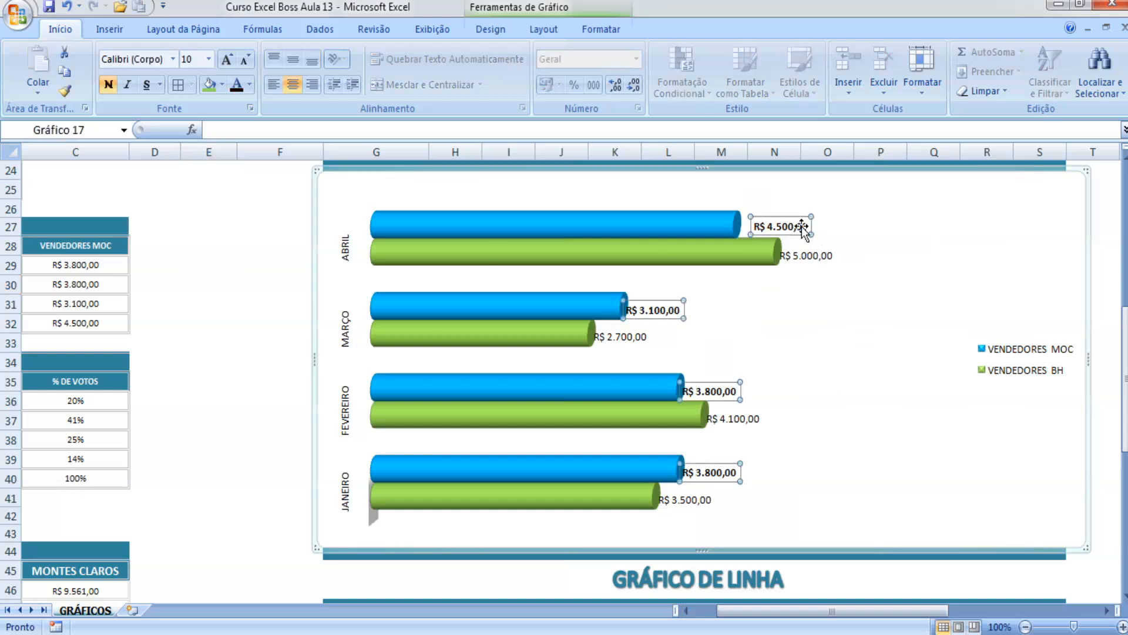
right_click(797, 224)
left_click(873, 374)
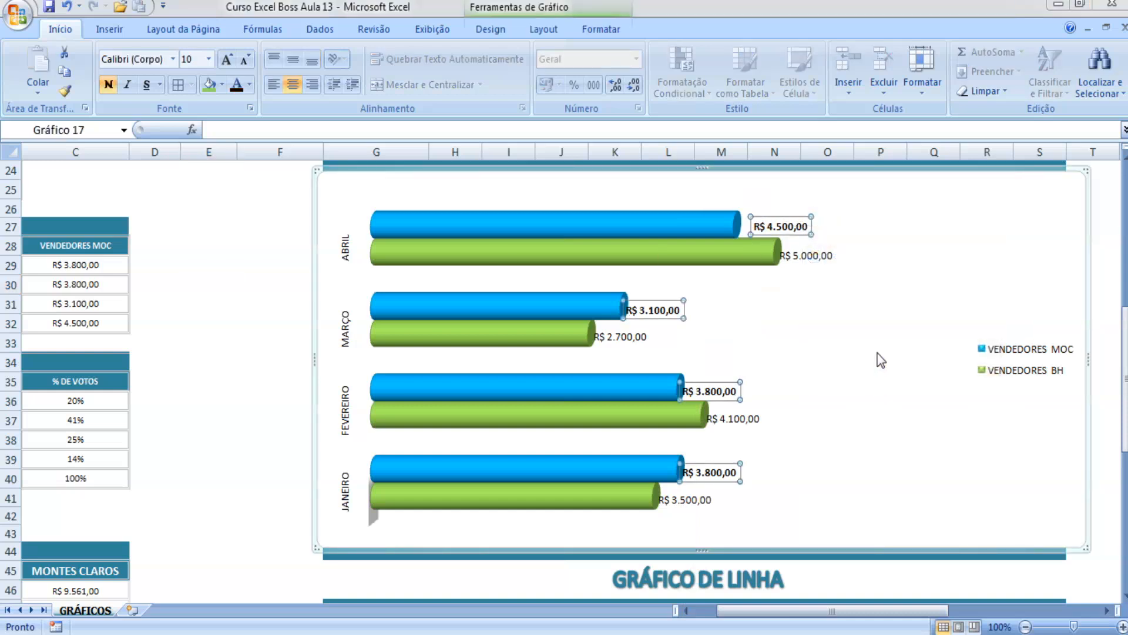
left_click(767, 200)
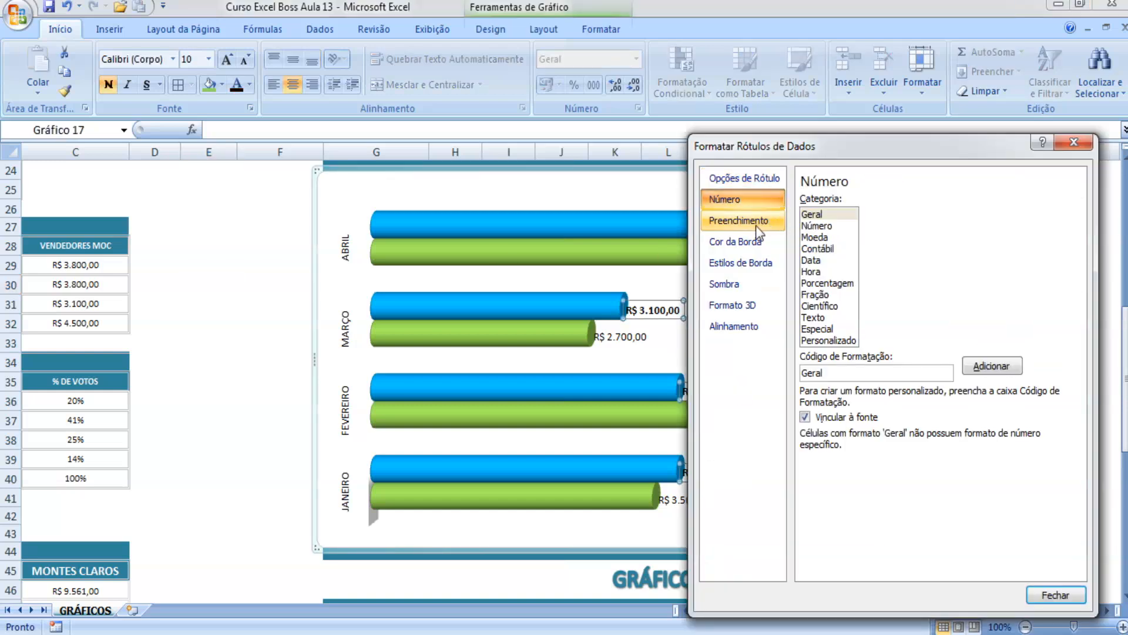
left_click(739, 220)
left_click_drag(873, 164, 948, 192)
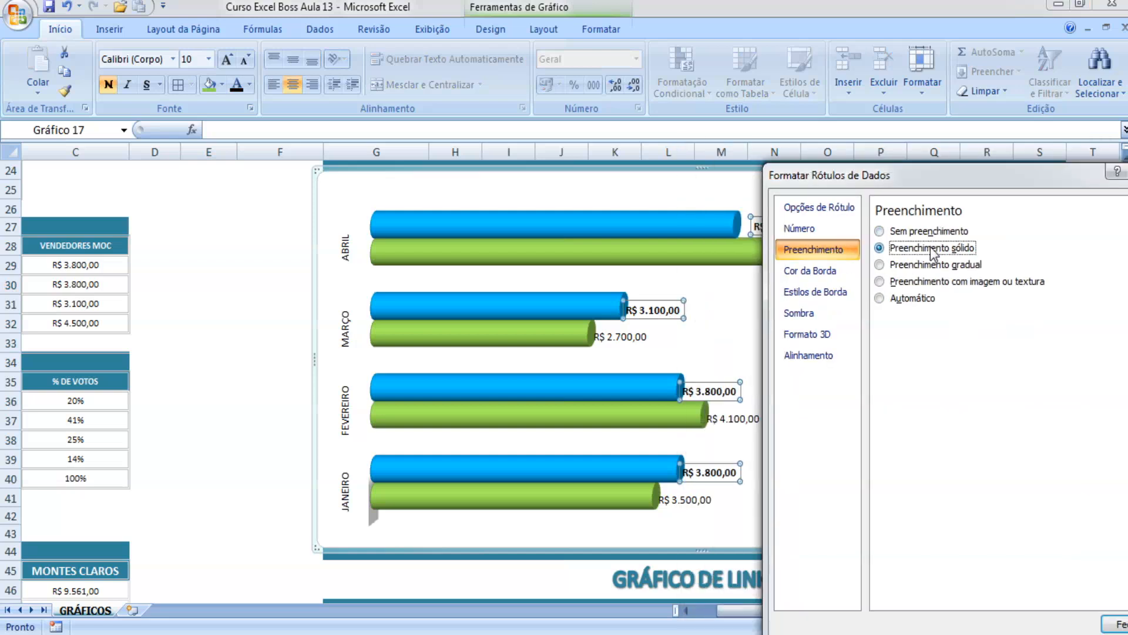
left_click(933, 251)
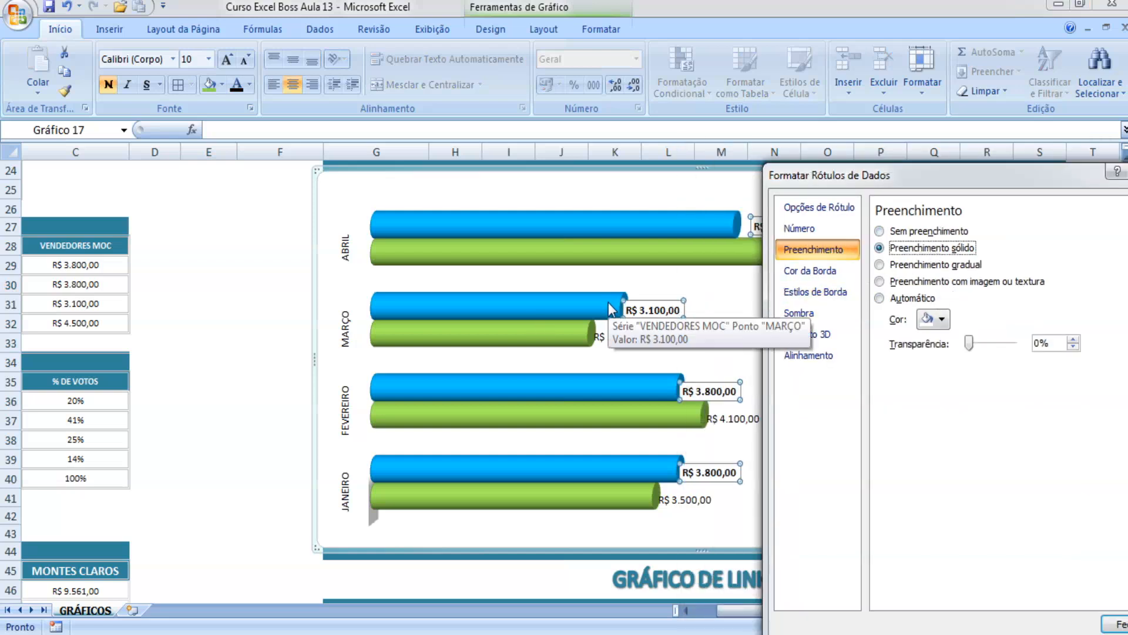
left_click(914, 232)
Set the border of the VENDEDORES MOC data labels to Linha sólida and choose a different compound line type for it.
left_click(818, 270)
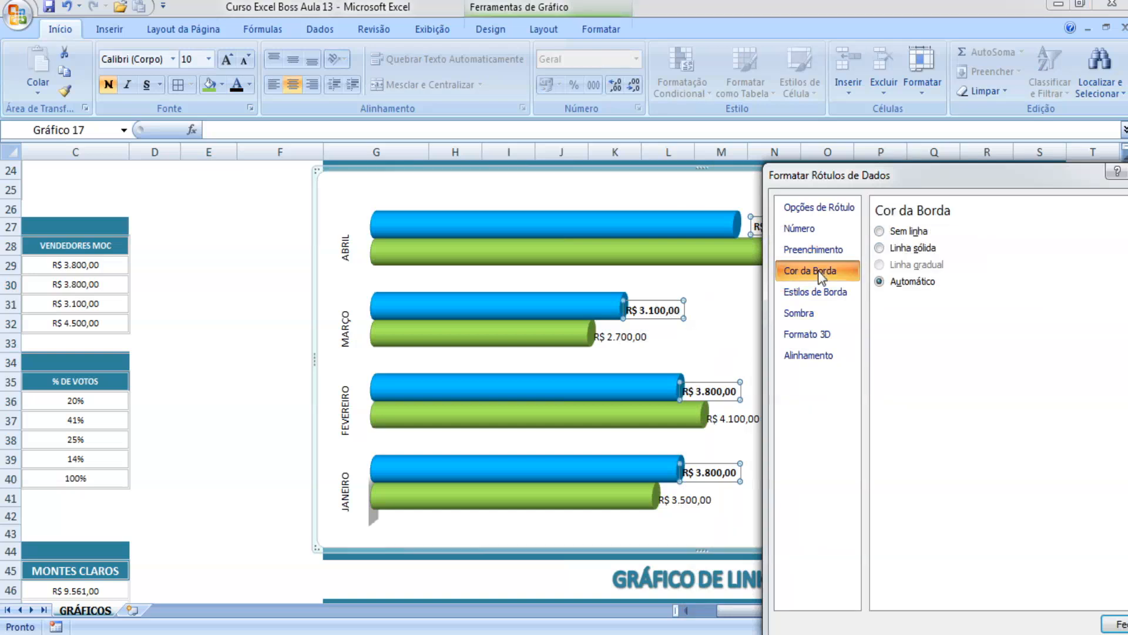
left_click(826, 288)
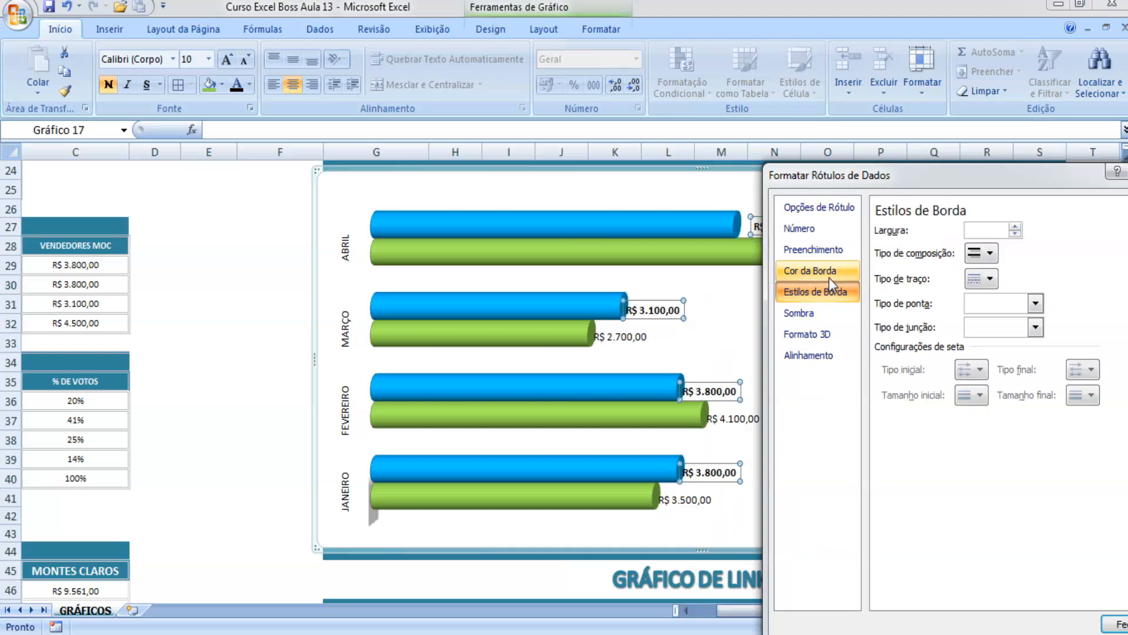
left_click(829, 274)
left_click(881, 249)
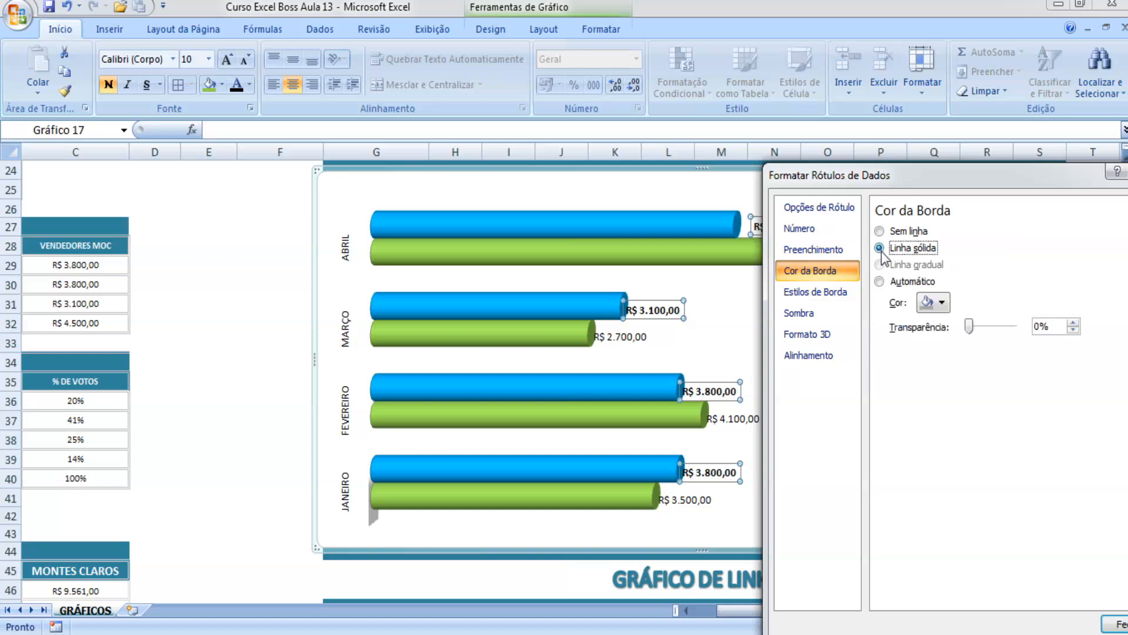
left_click(846, 292)
left_click(991, 253)
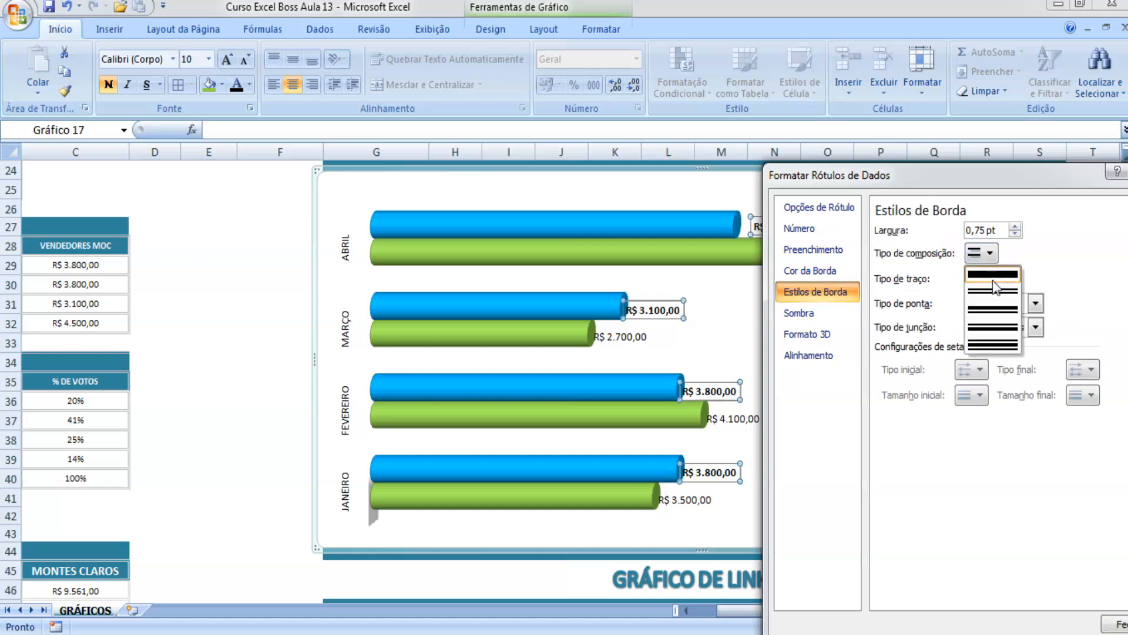
left_click(995, 310)
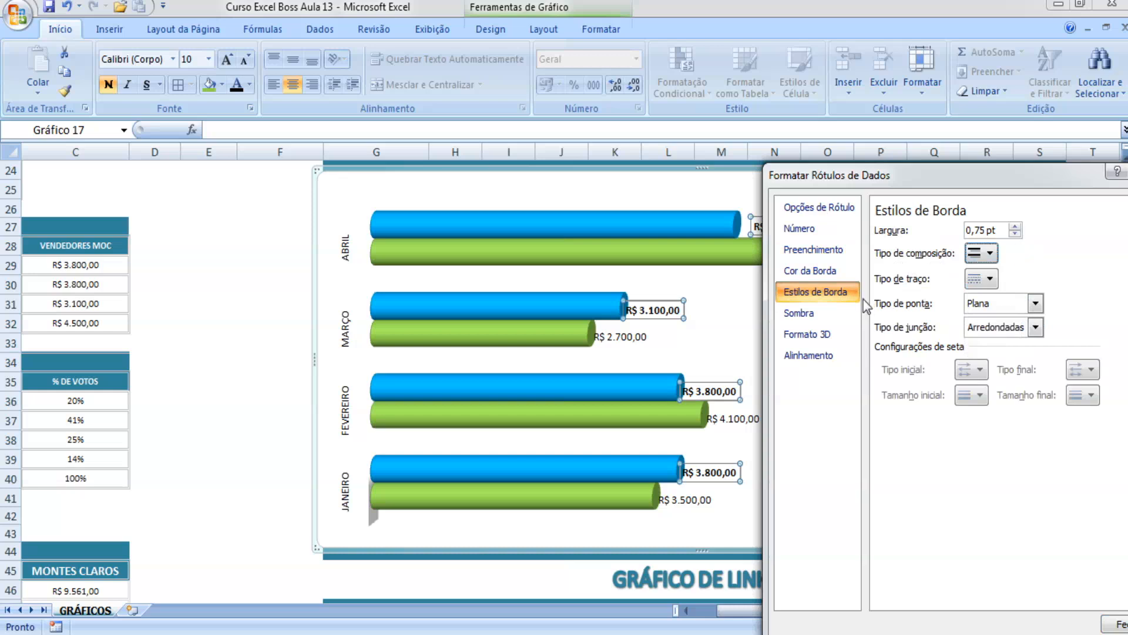
Try several vertical alignments for the VENDEDORES MOC data labels and settle on Centralizado Embaixo.
left_click(836, 315)
left_click(831, 333)
left_click(828, 353)
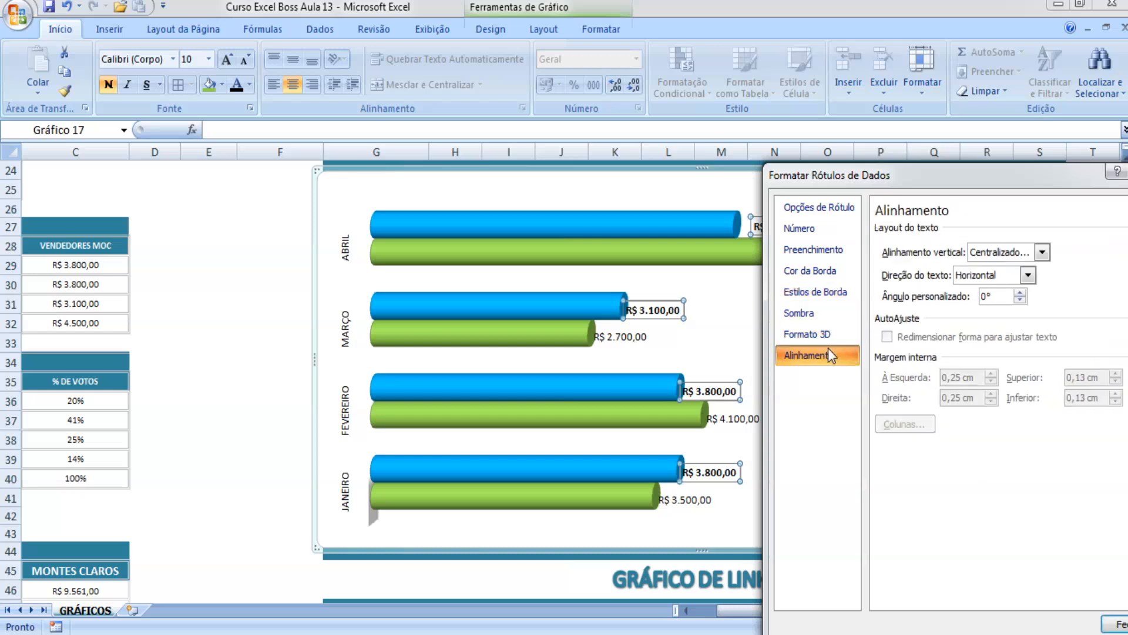
left_click(1028, 274)
left_click(1042, 252)
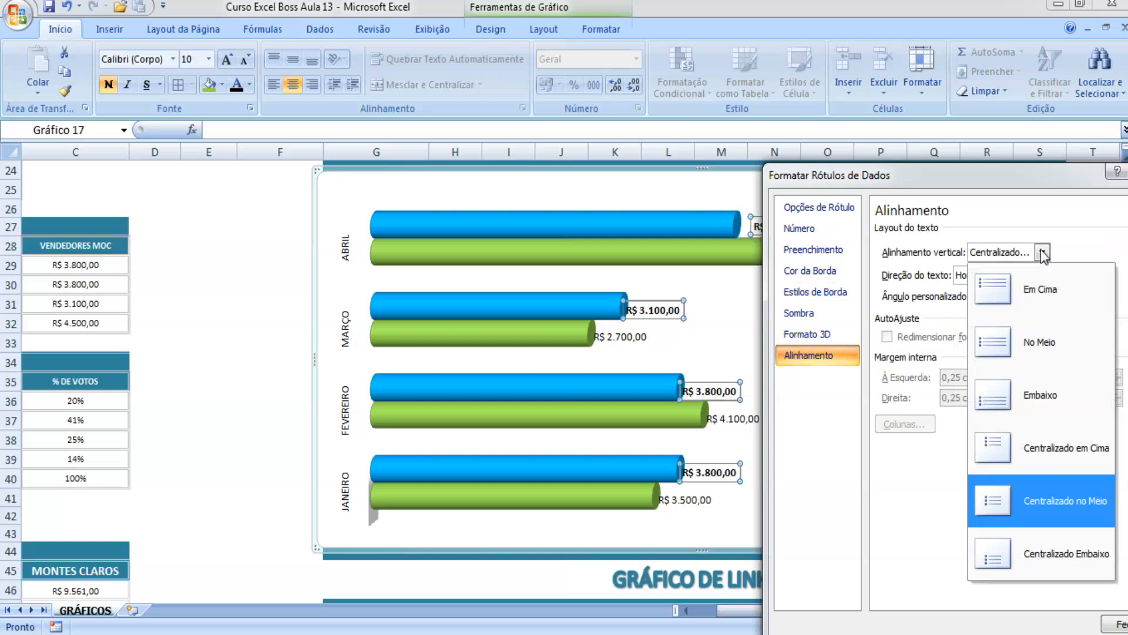
left_click(1035, 283)
left_click(1042, 251)
left_click(1025, 321)
left_click(1042, 251)
left_click(1051, 432)
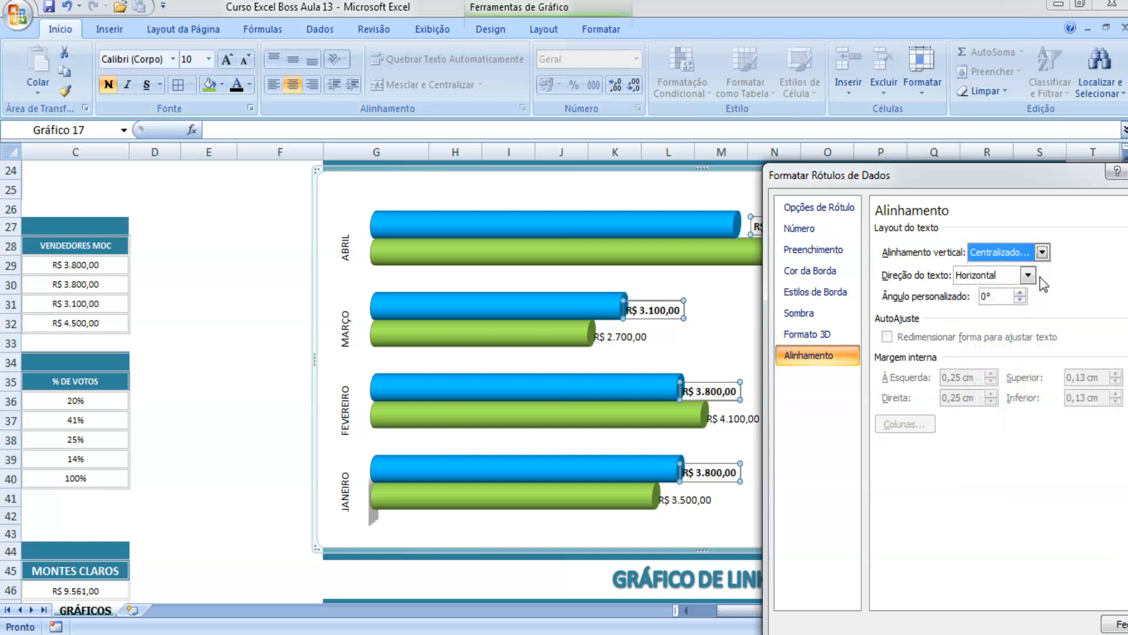
left_click(1042, 252)
left_click(1065, 498)
left_click(1042, 252)
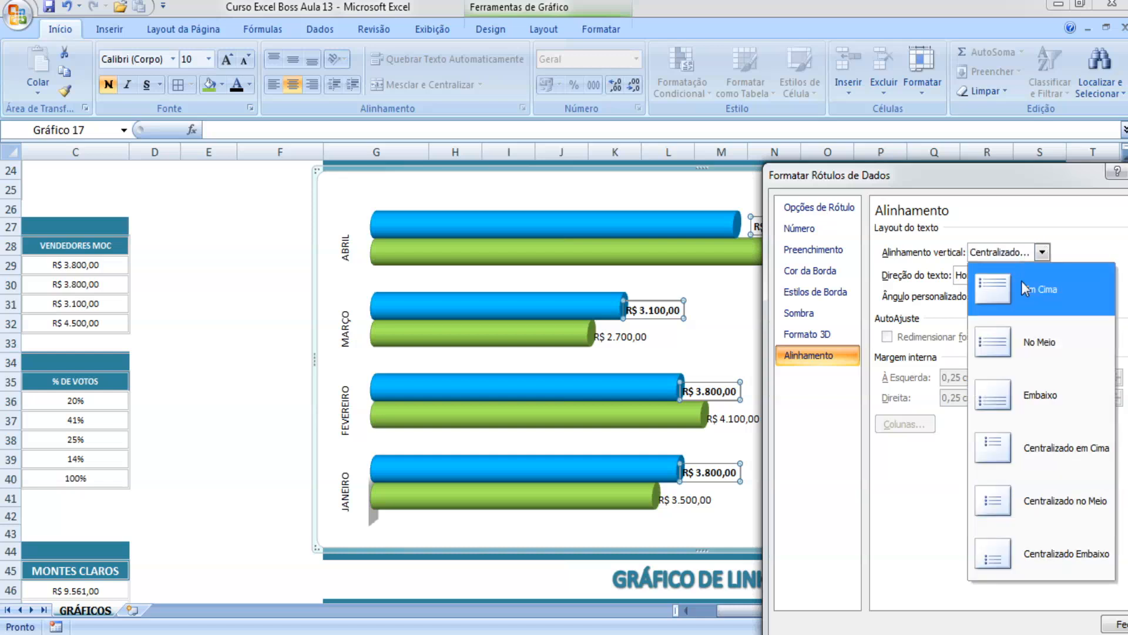
left_click(1068, 561)
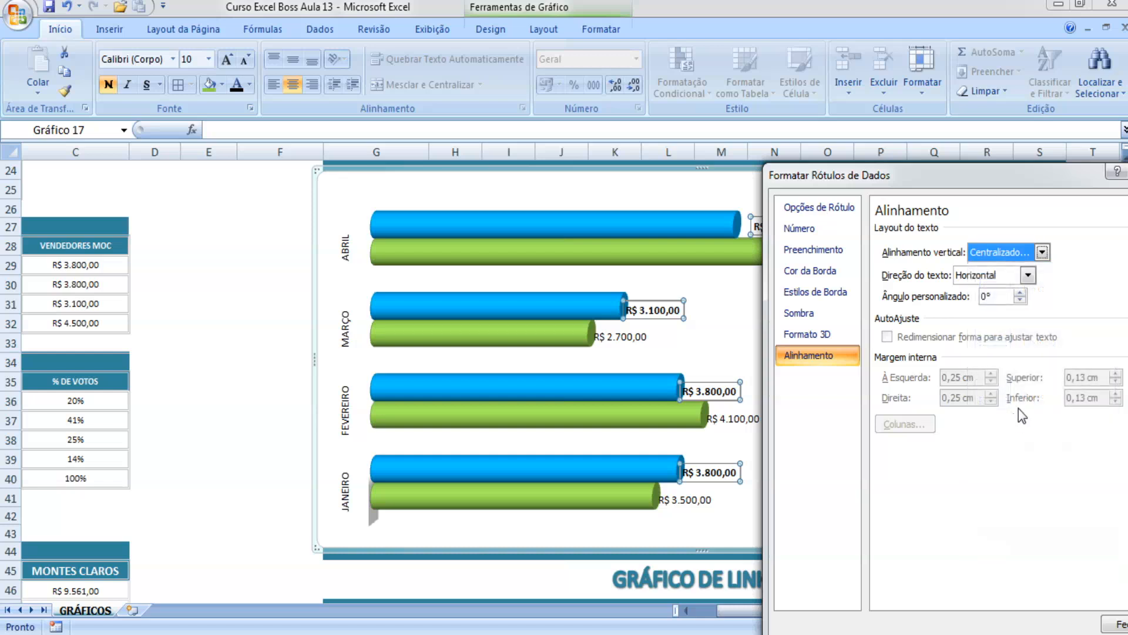
Try rotating the text of the VENDEDORES MOC data labels by 90º and 270º, then restore the Horizontal direction.
left_click(1007, 280)
left_click(1027, 355)
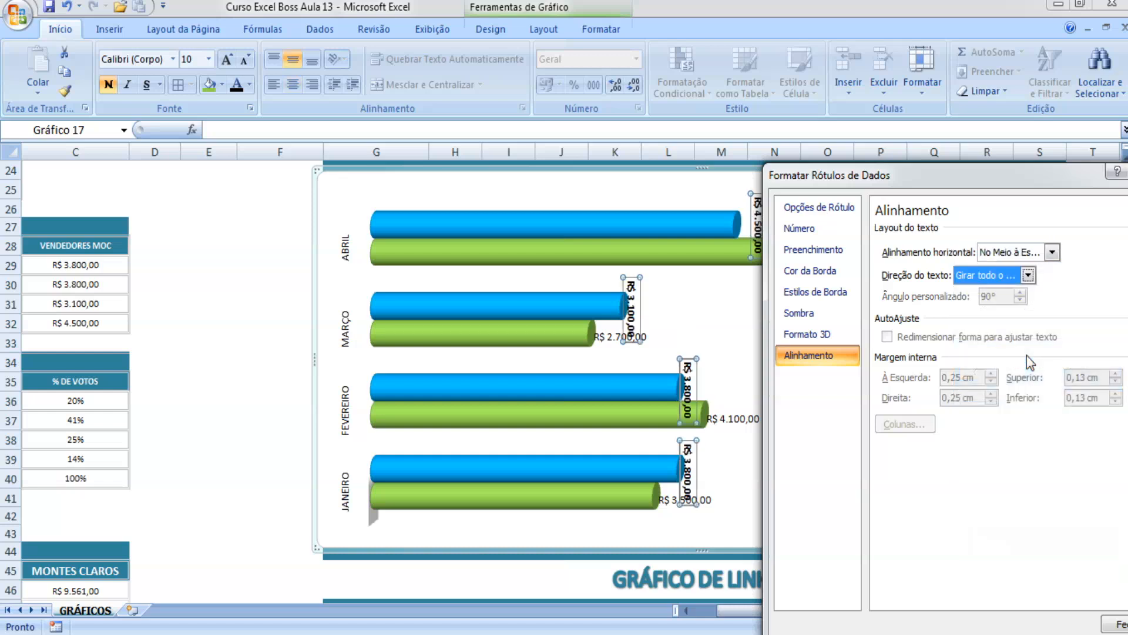
left_click(1008, 279)
left_click(1042, 436)
left_click(1023, 279)
left_click(1025, 318)
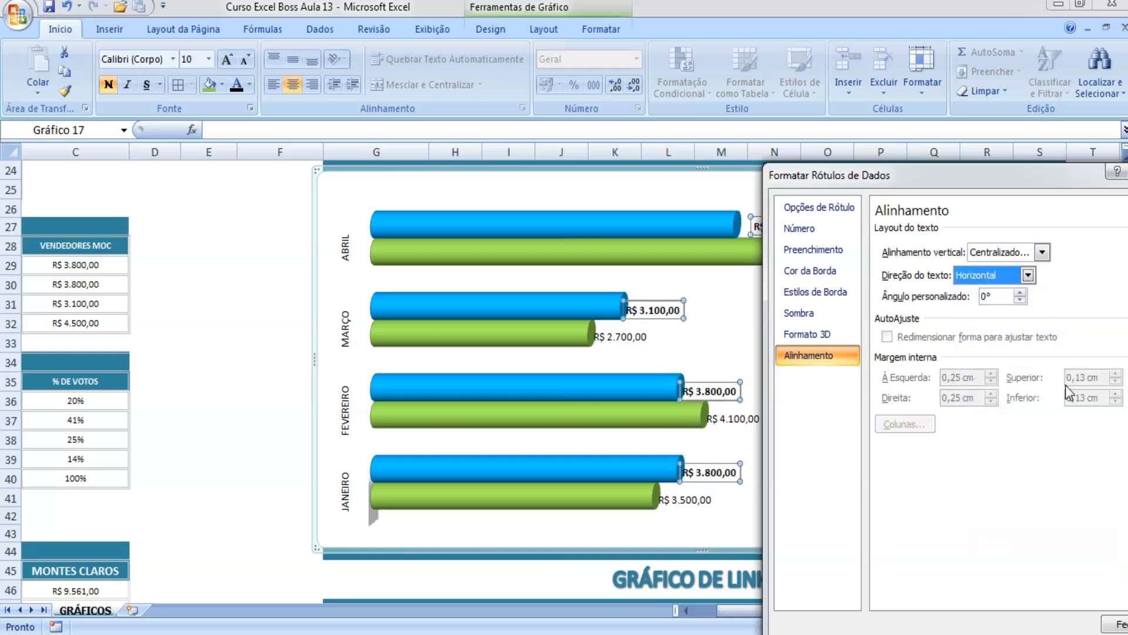
left_click(1013, 281)
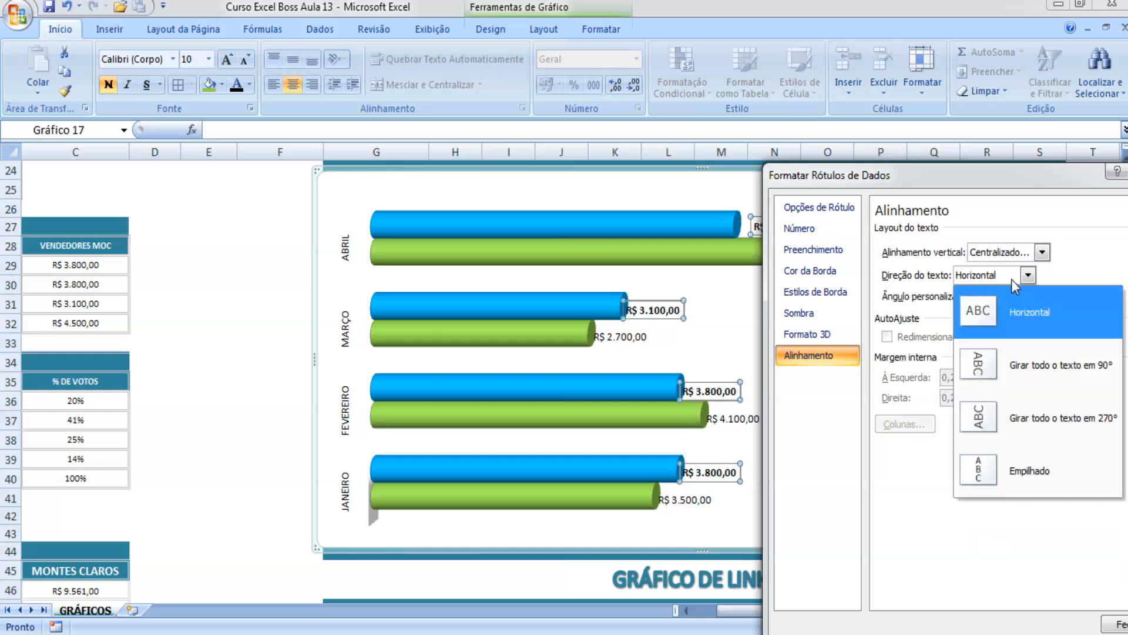
left_click(1014, 276)
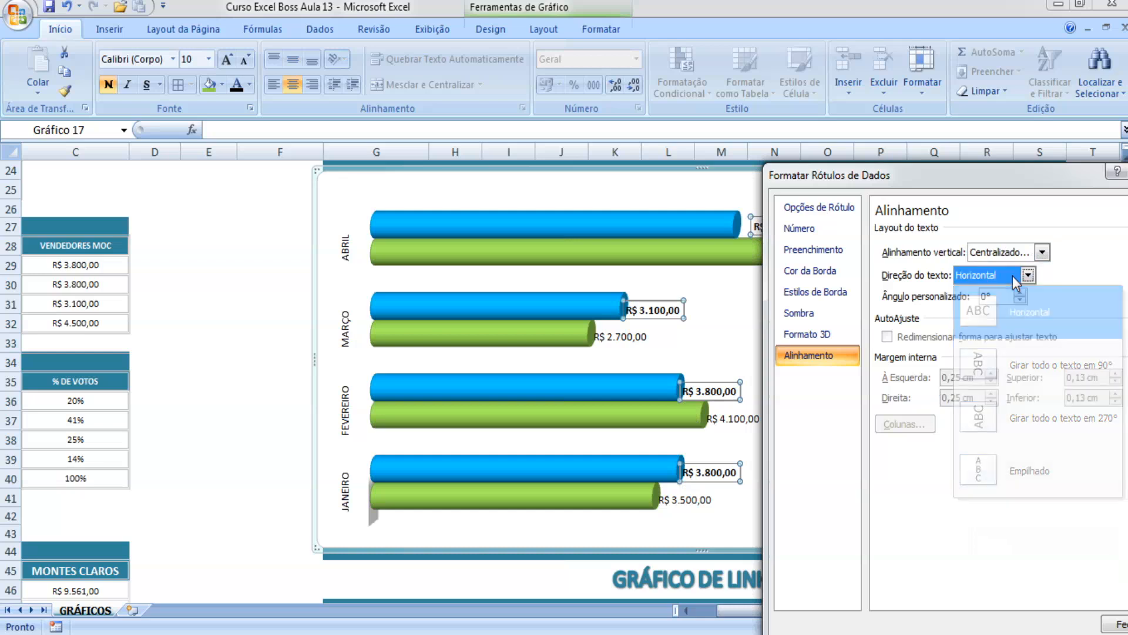
left_click_drag(1091, 187, 972, 187)
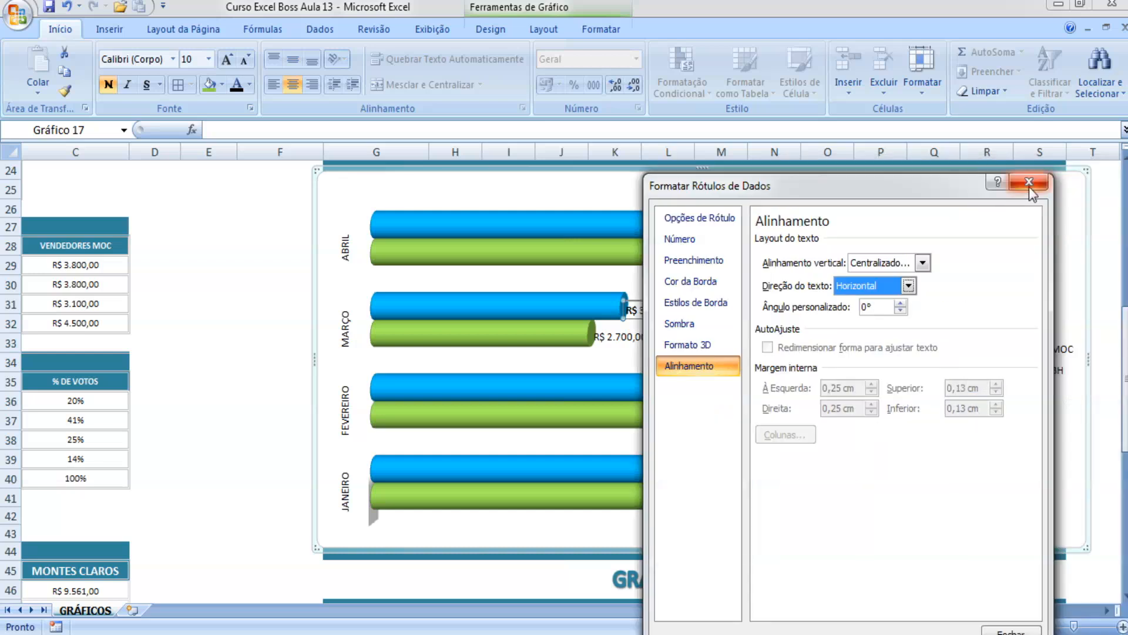
left_click(1033, 182)
Look through the formatting categories of the VENDEDORES MOC data labels again, from number and fill to 3D format and alignment.
right_click(519, 292)
right_click(497, 306)
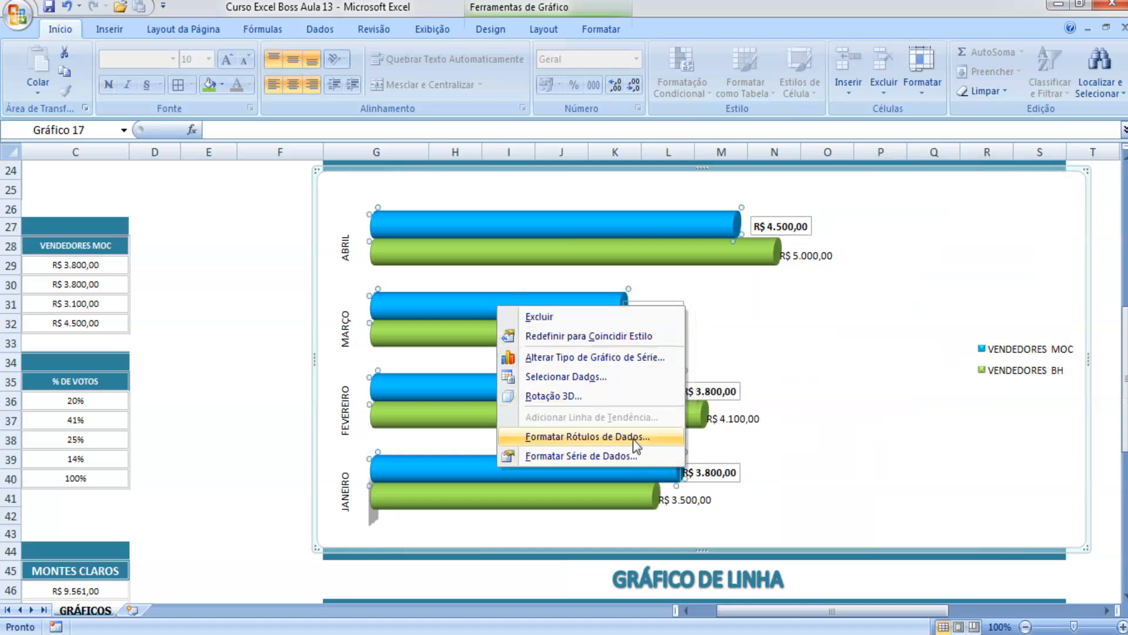
left_click(587, 437)
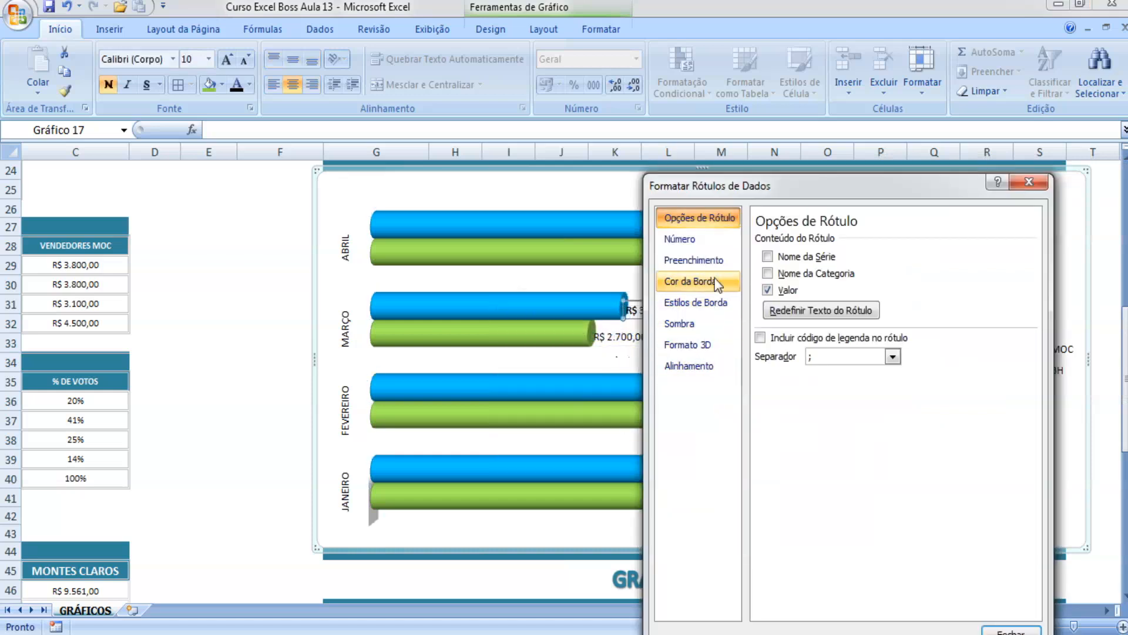
left_click(710, 237)
left_click(720, 258)
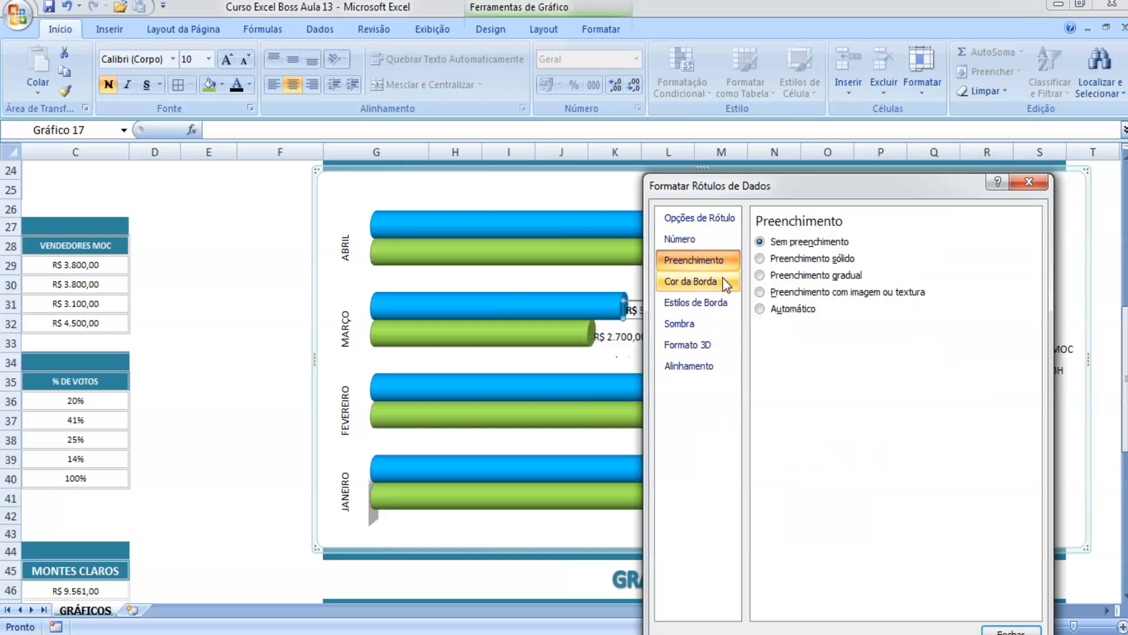
left_click(723, 281)
left_click(724, 303)
left_click(725, 322)
left_click(724, 343)
left_click(723, 364)
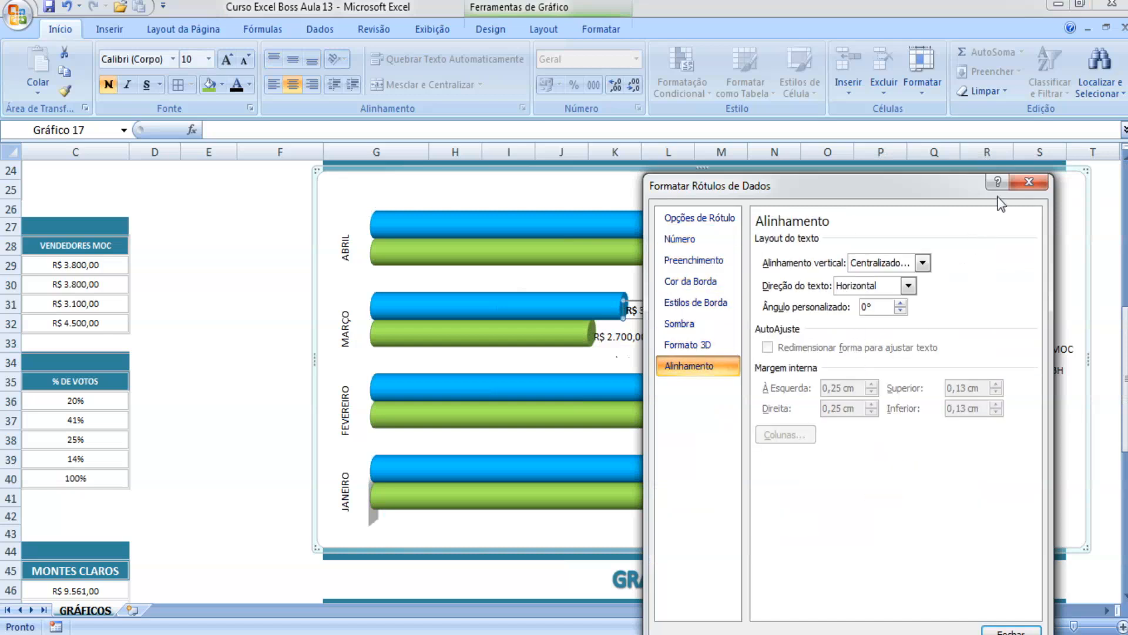
Try showing the category name and the series name in the VENDEDORES MOC data labels, then restore Valor as the only content.
left_click(694, 219)
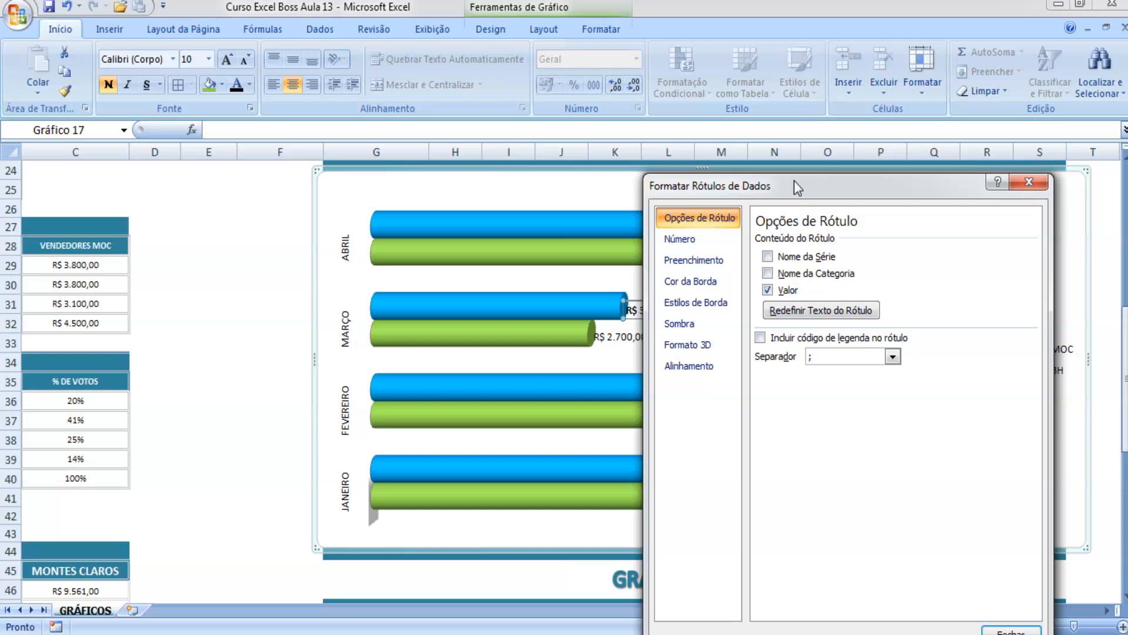
left_click_drag(795, 181, 936, 186)
left_click(911, 294)
left_click(911, 279)
left_click(940, 278)
left_click(940, 261)
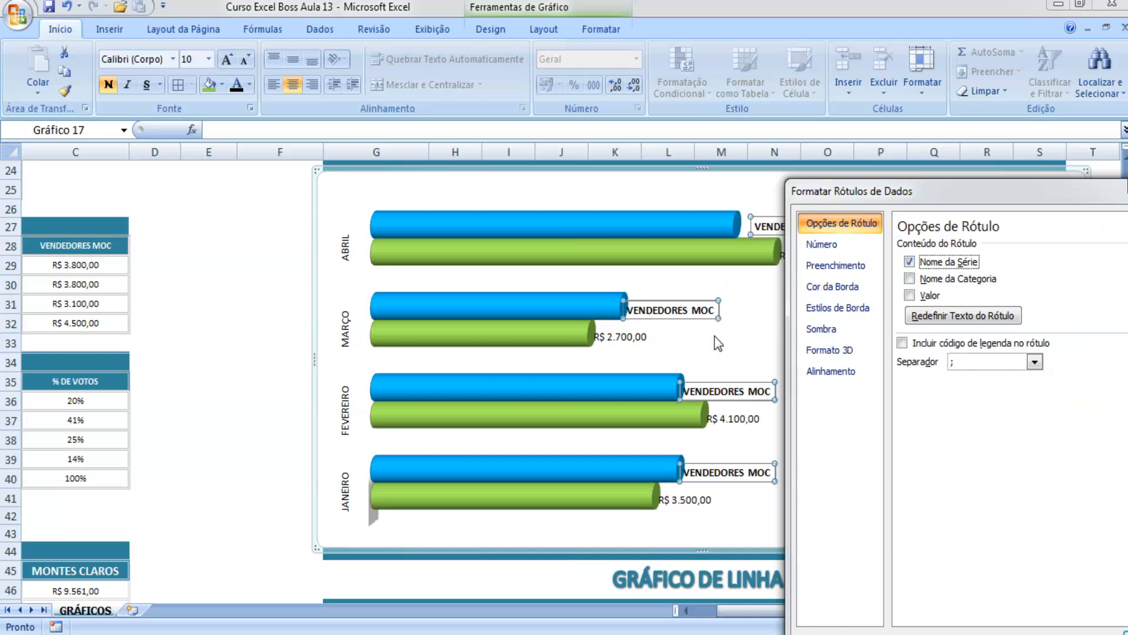
left_click(910, 295)
left_click(910, 262)
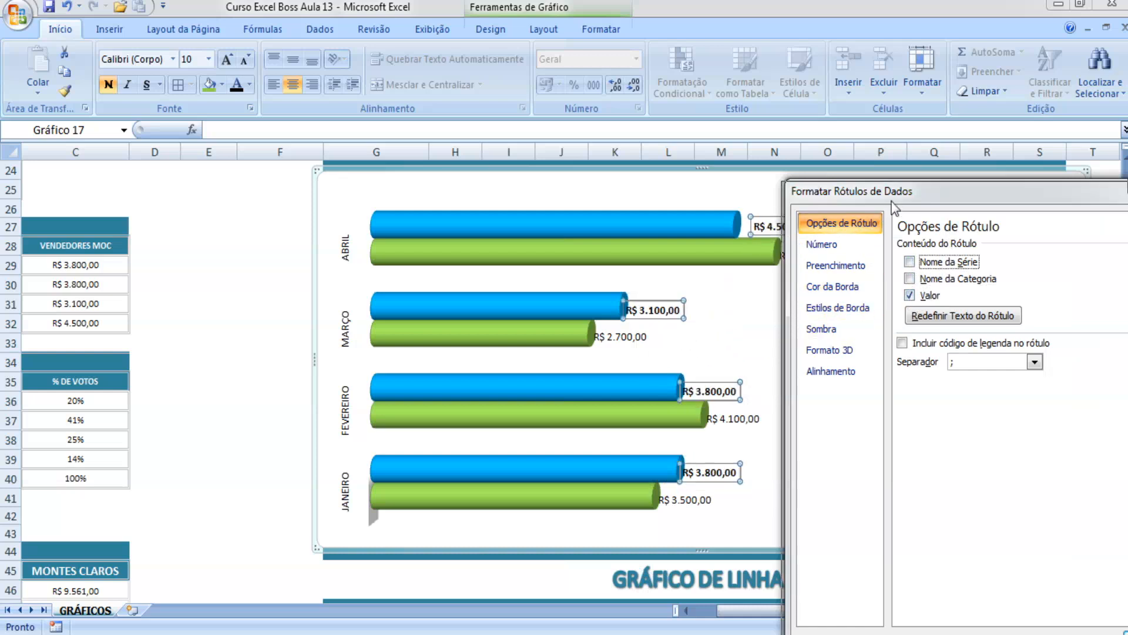
left_click_drag(852, 191, 605, 171)
left_click(937, 172)
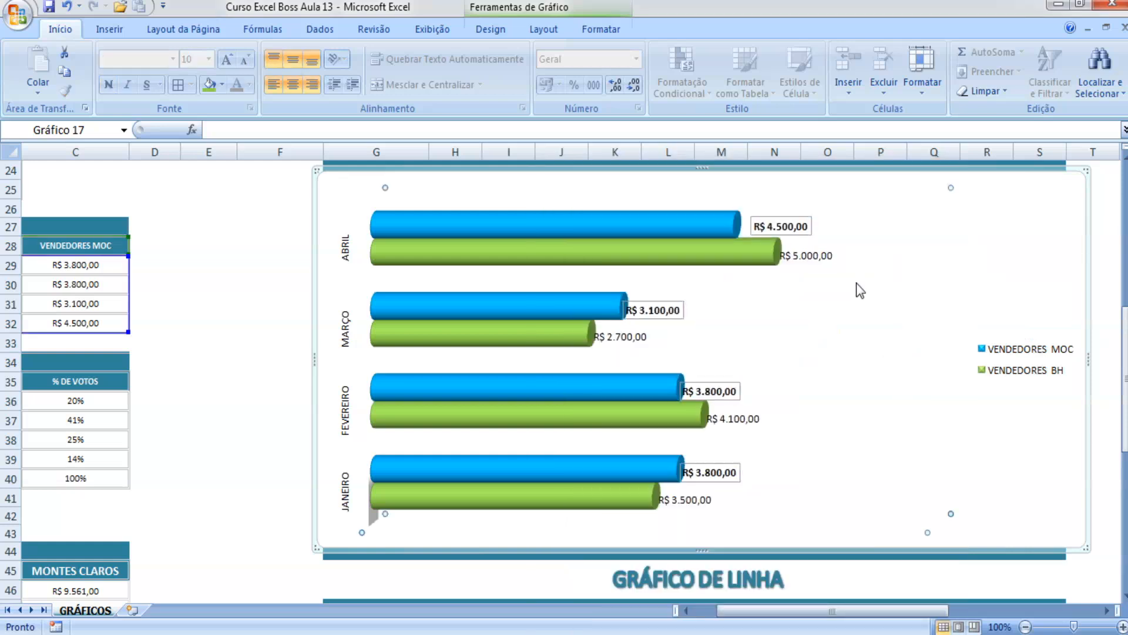
Move the April, March, February and January VENDEDORES MOC data labels slightly to the right, clear of their blue bars' ends.
left_click(812, 235)
left_click_drag(800, 219, 817, 216)
left_click(673, 302)
mouse_move(672, 303)
left_mouse_down()
mouse_move(698, 300)
mouse_move(680, 297)
left_mouse_up()
left_click(723, 383)
left_click(722, 384)
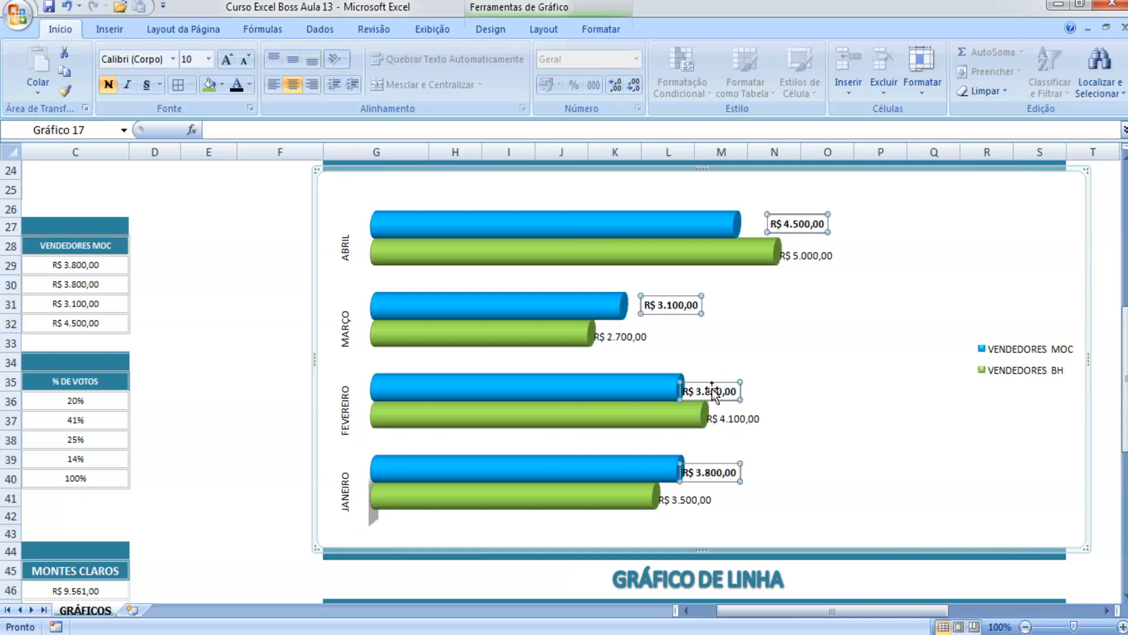
left_click_drag(725, 385, 722, 382)
left_click(719, 467)
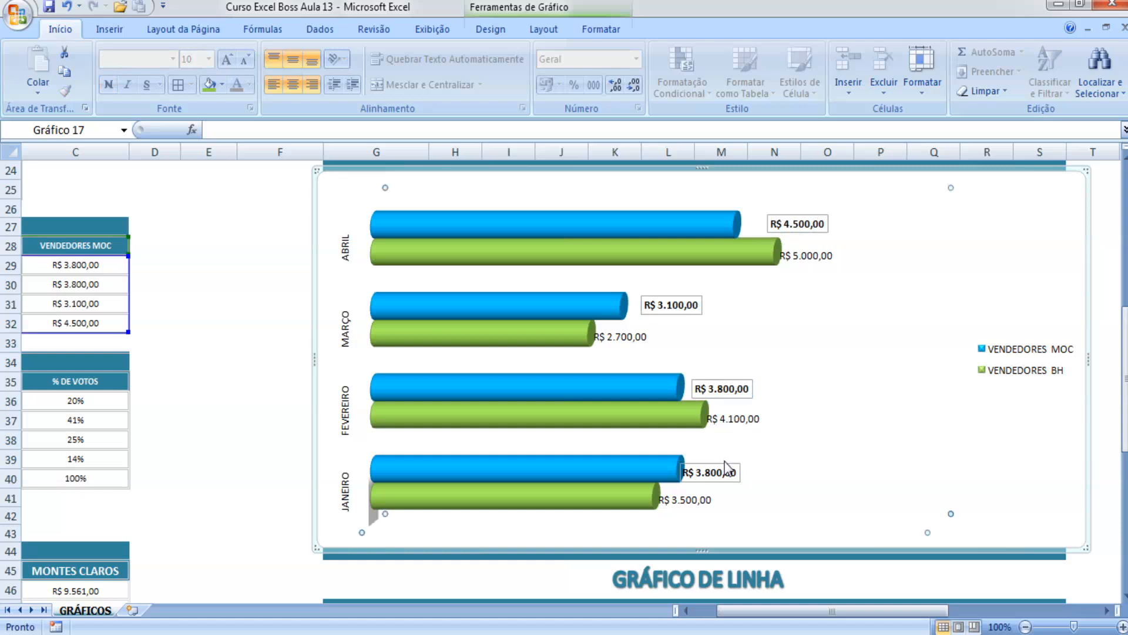
left_click_drag(719, 468, 737, 462)
left_click(734, 465)
left_click(5, 440)
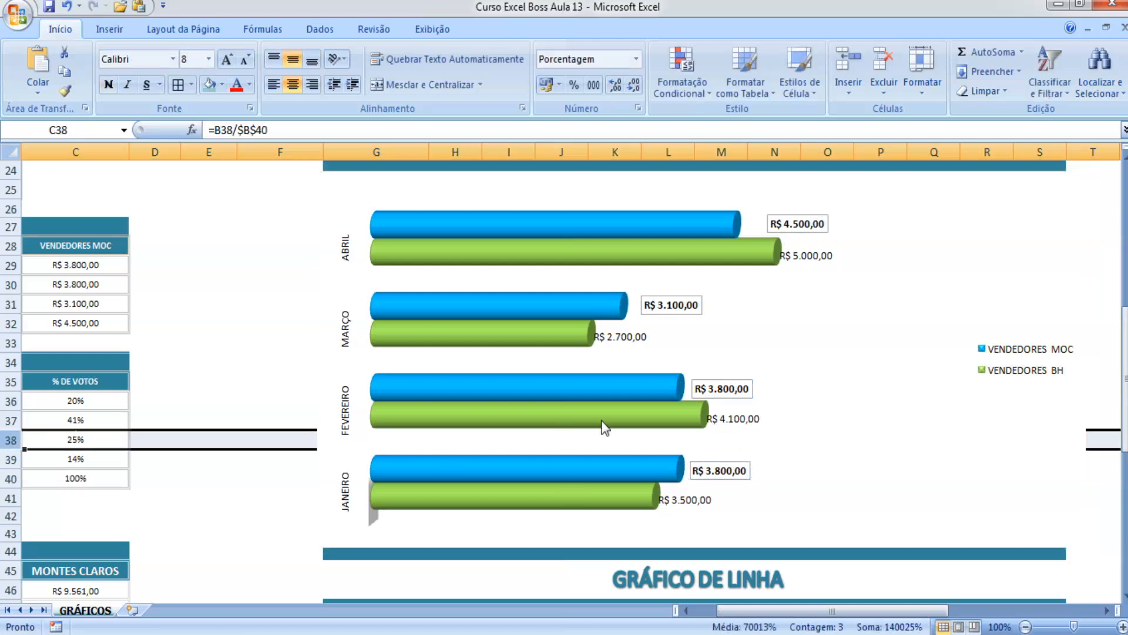
Check the fill, number, label option and border colour settings of March's VENDEDORES MOC data label.
left_click(687, 304)
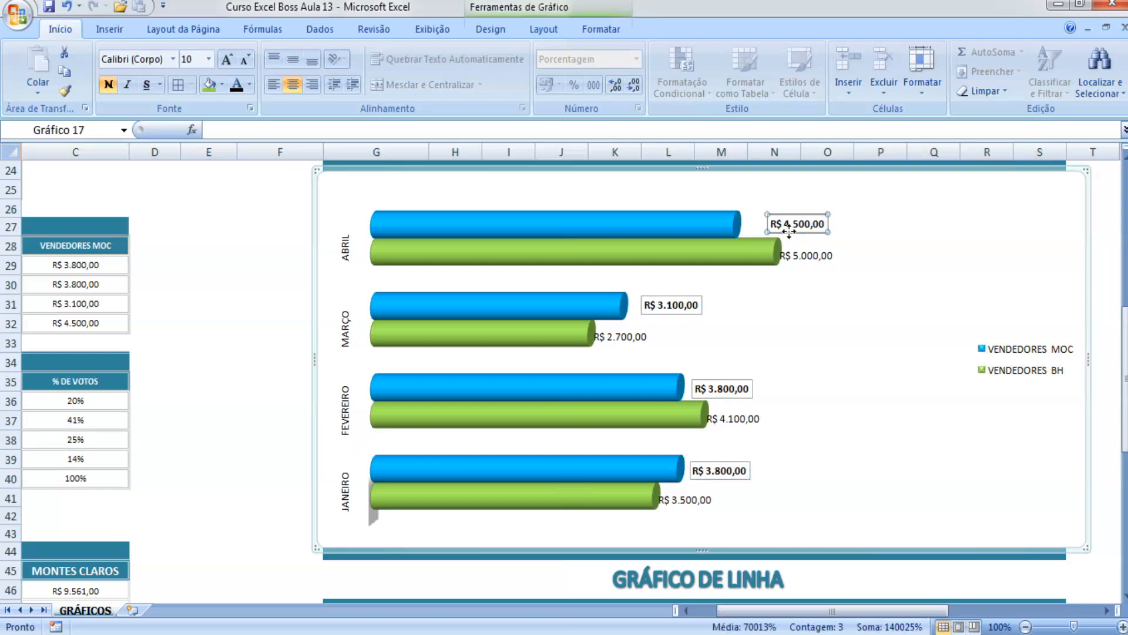
right_click(691, 306)
left_click(727, 480)
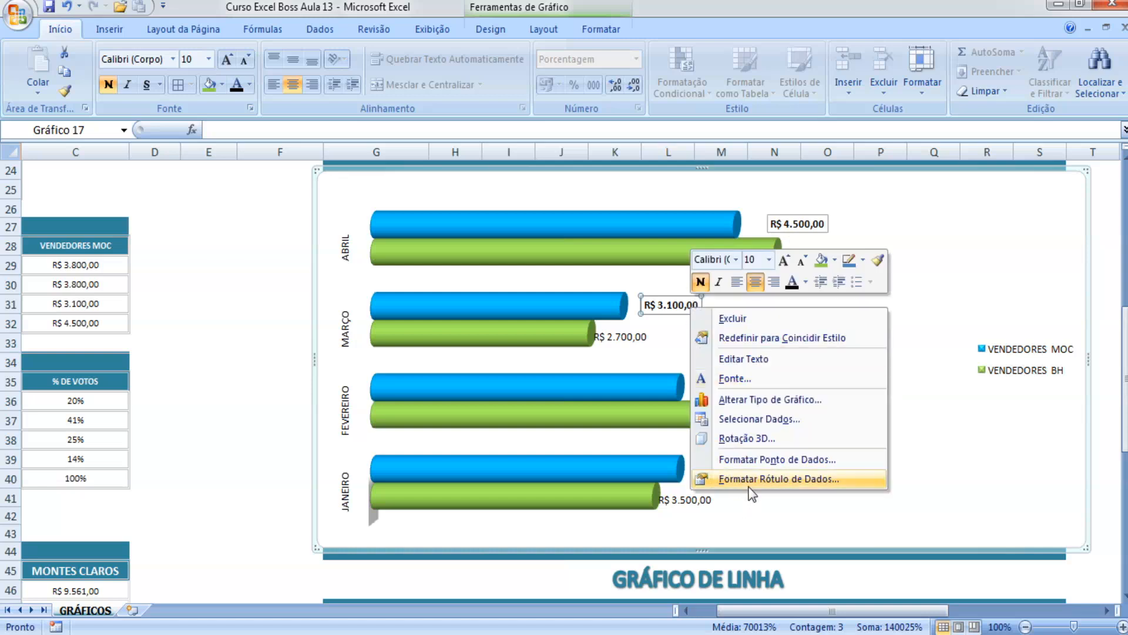
left_click(593, 246)
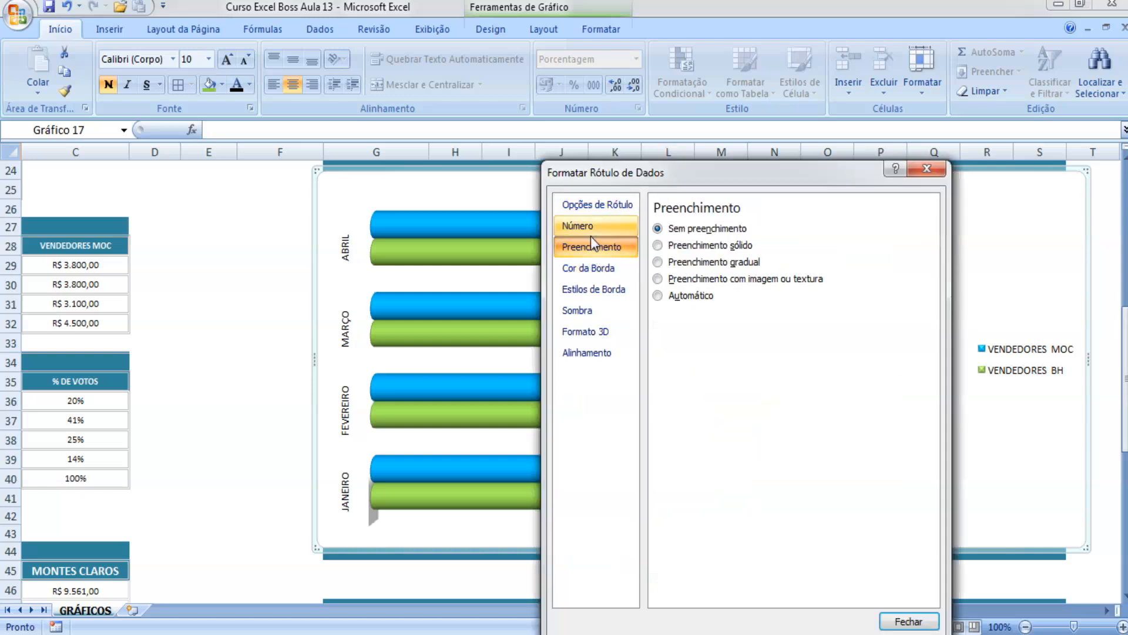
left_click(588, 226)
left_click(596, 204)
left_click(612, 269)
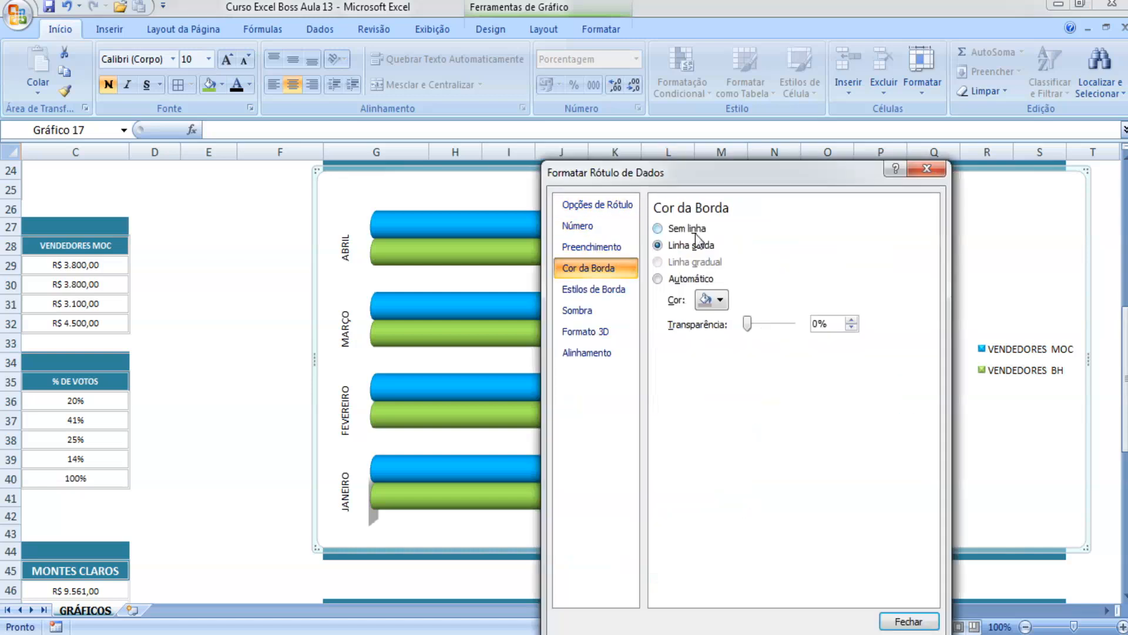
left_click(945, 171)
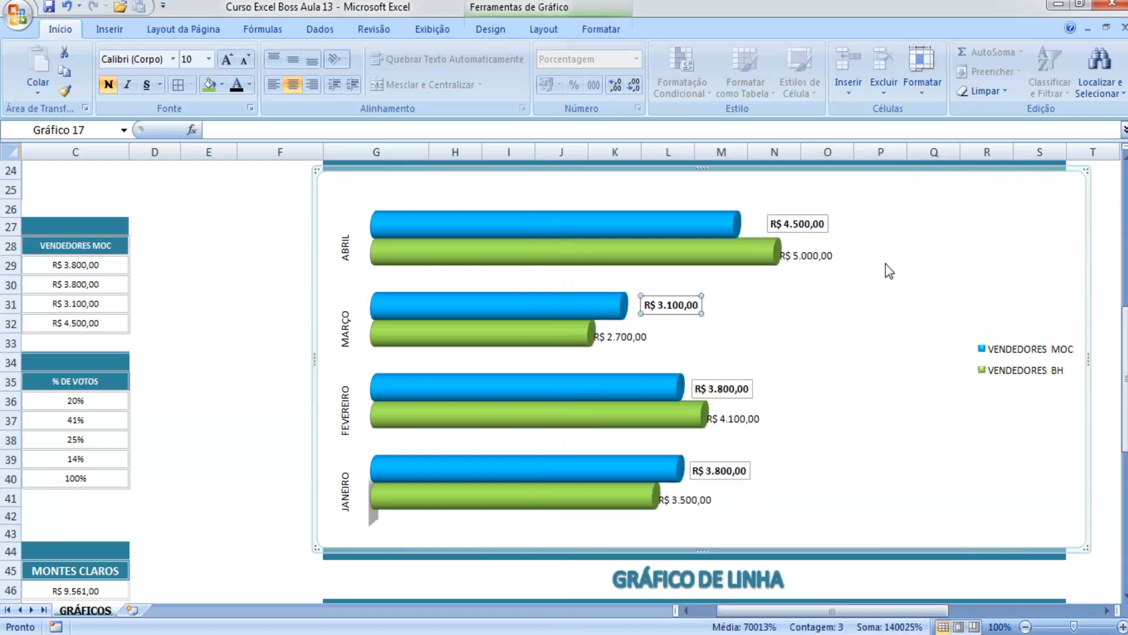
Remove the border from all VENDEDORES MOC data labels by setting its colour option to Sem linha.
right_click(813, 217)
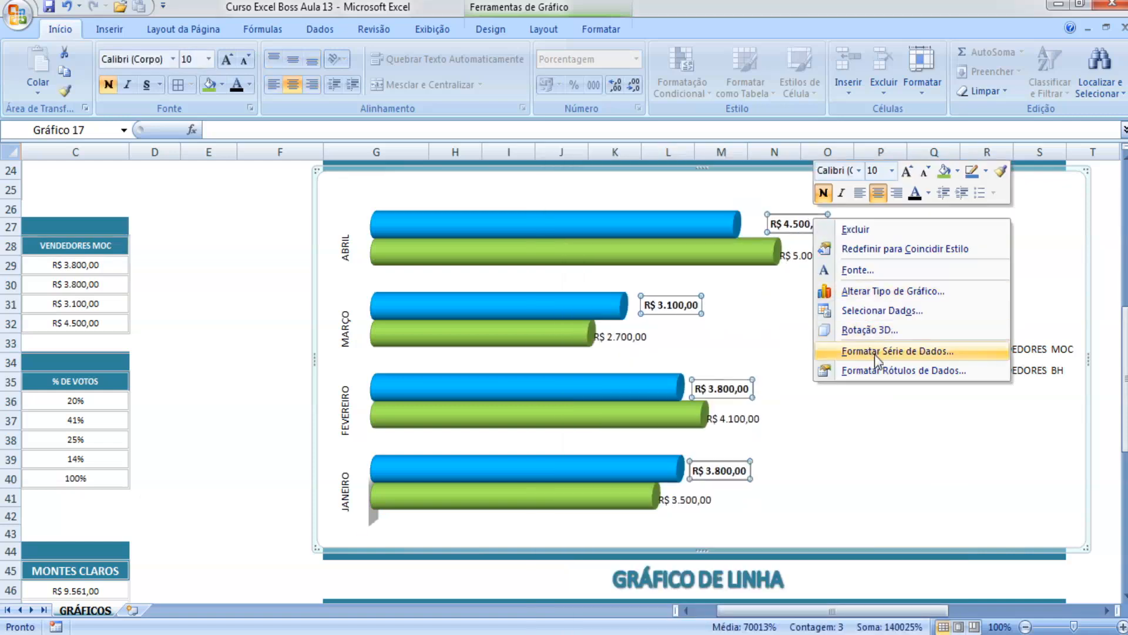
left_click(884, 372)
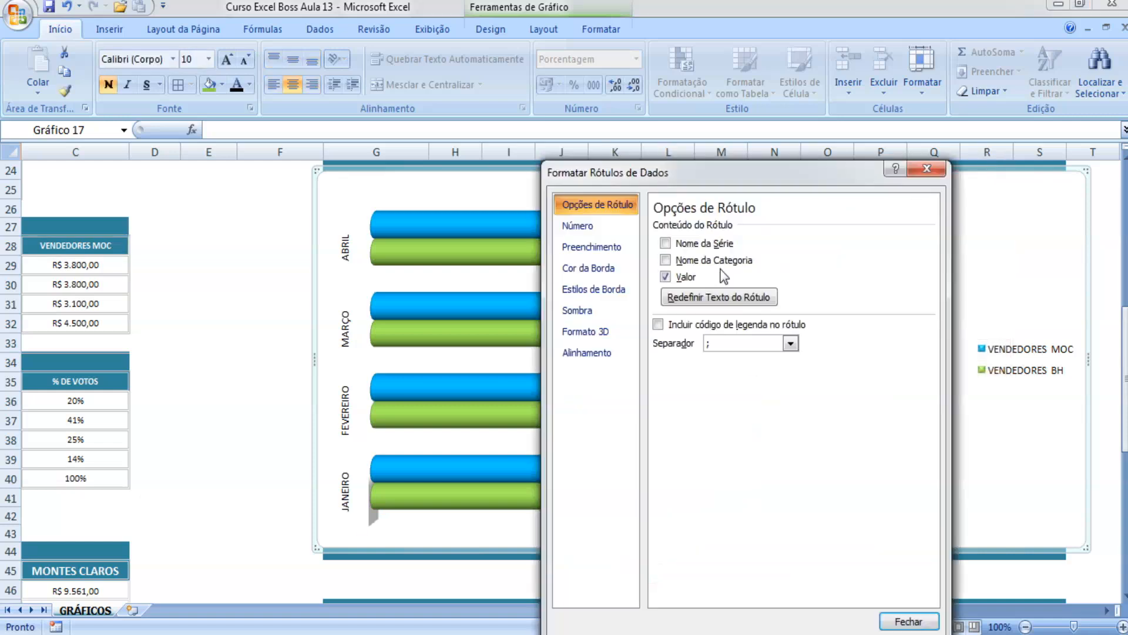
left_click(609, 270)
left_click(928, 169)
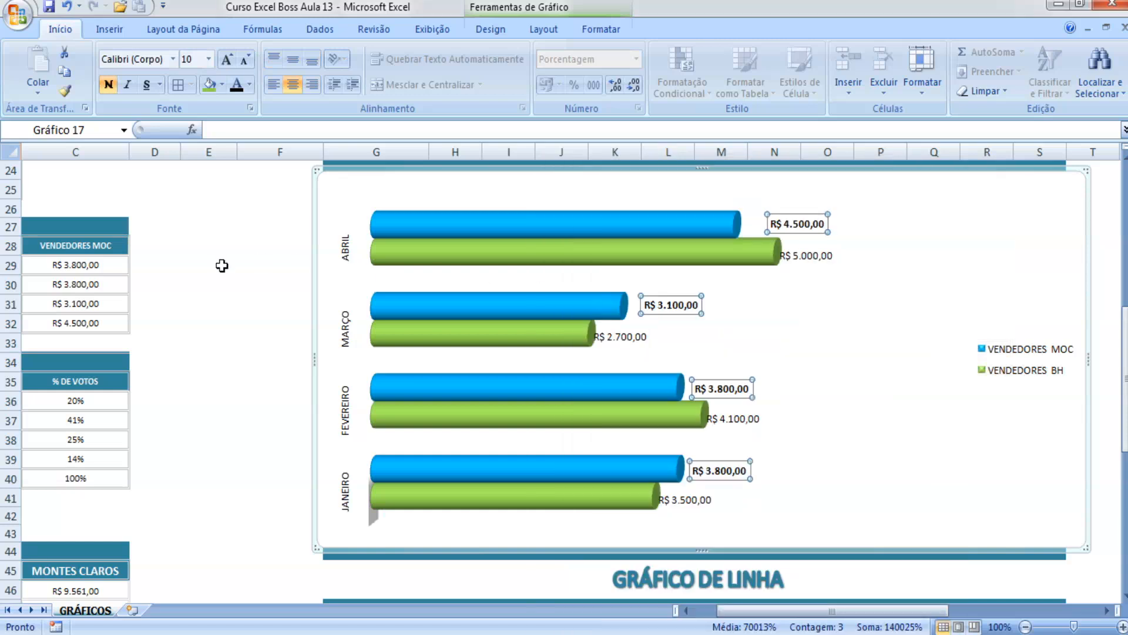
left_click(222, 265)
Move the March, April, February and January VENDEDORES BH data labels slightly to the right, clear of their green bars' ends.
left_click(605, 336)
left_click(624, 335)
left_click_drag(638, 332, 641, 332)
left_click(807, 254)
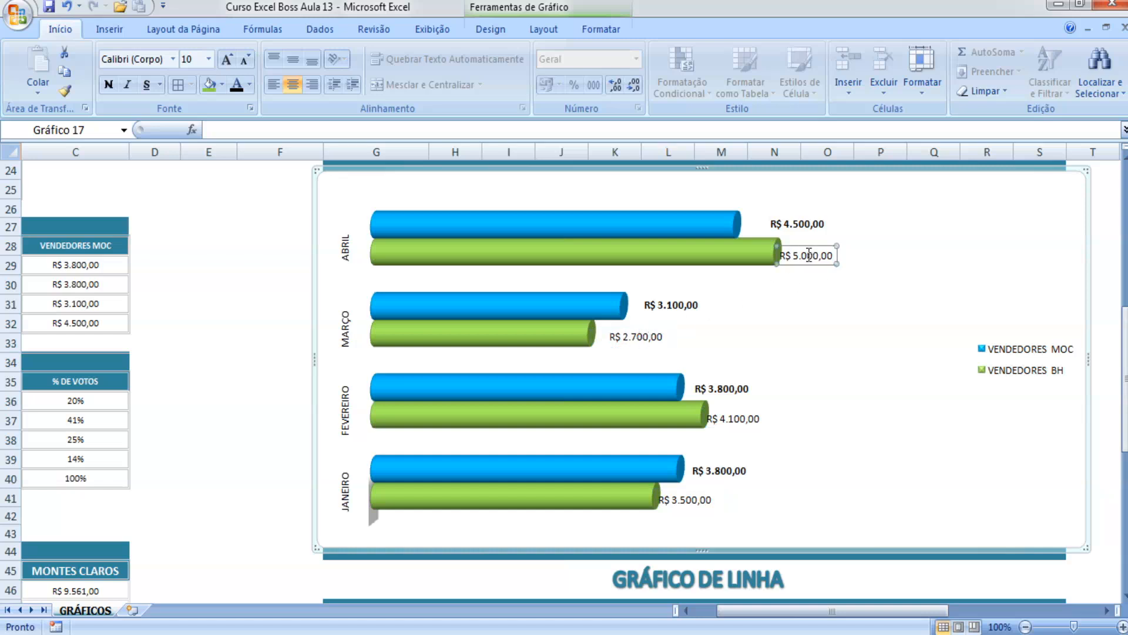
left_click_drag(815, 246, 814, 246)
left_click(733, 419)
left_click_drag(731, 409, 749, 410)
left_click(699, 498)
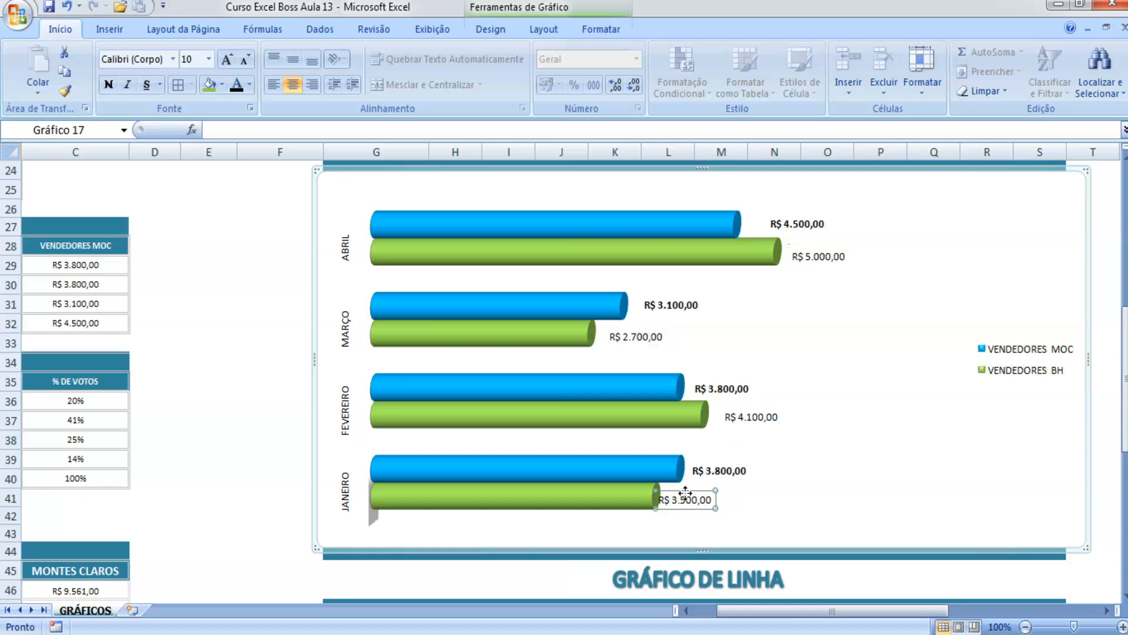
left_click_drag(694, 490, 700, 488)
left_click(291, 420)
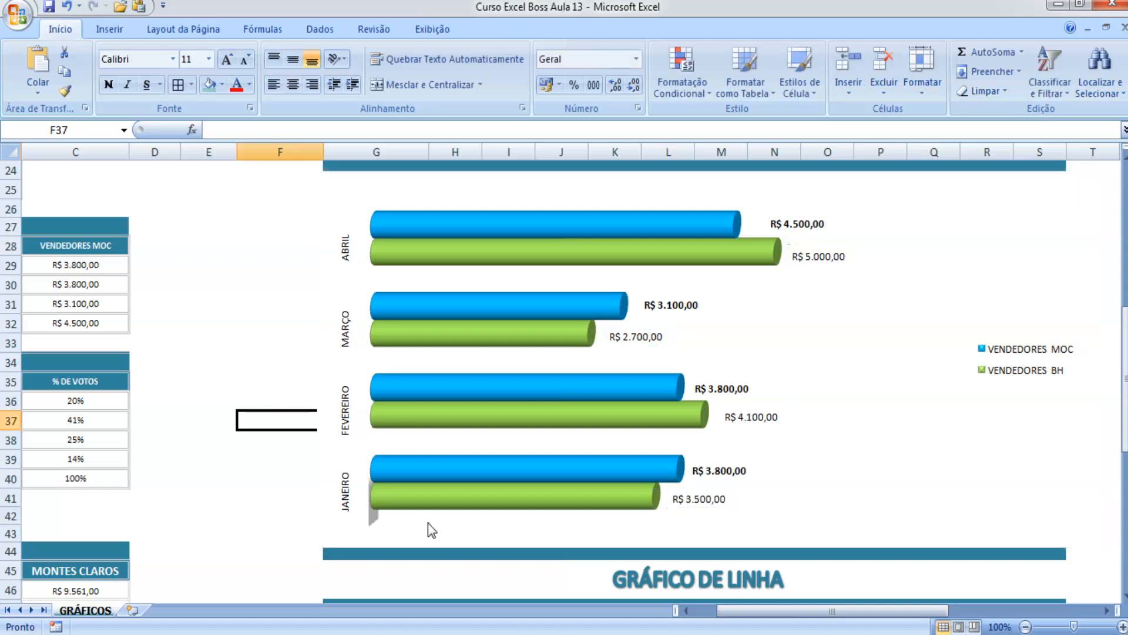
Make all VENDEDORES BH data labels bold.
left_click(825, 258)
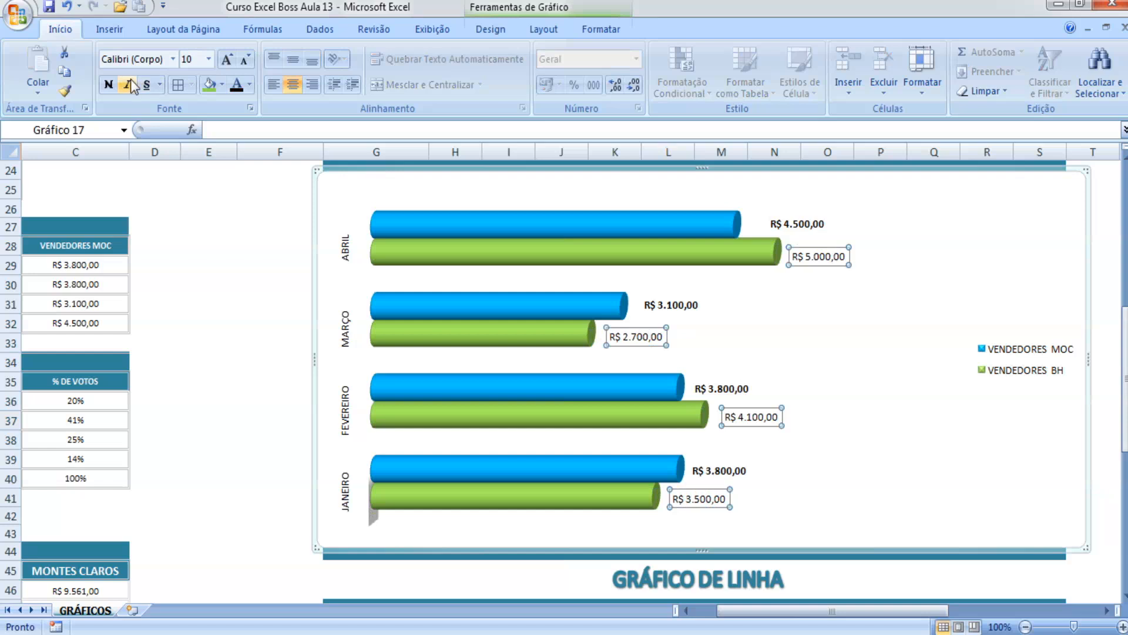
left_click(108, 84)
left_click(213, 307)
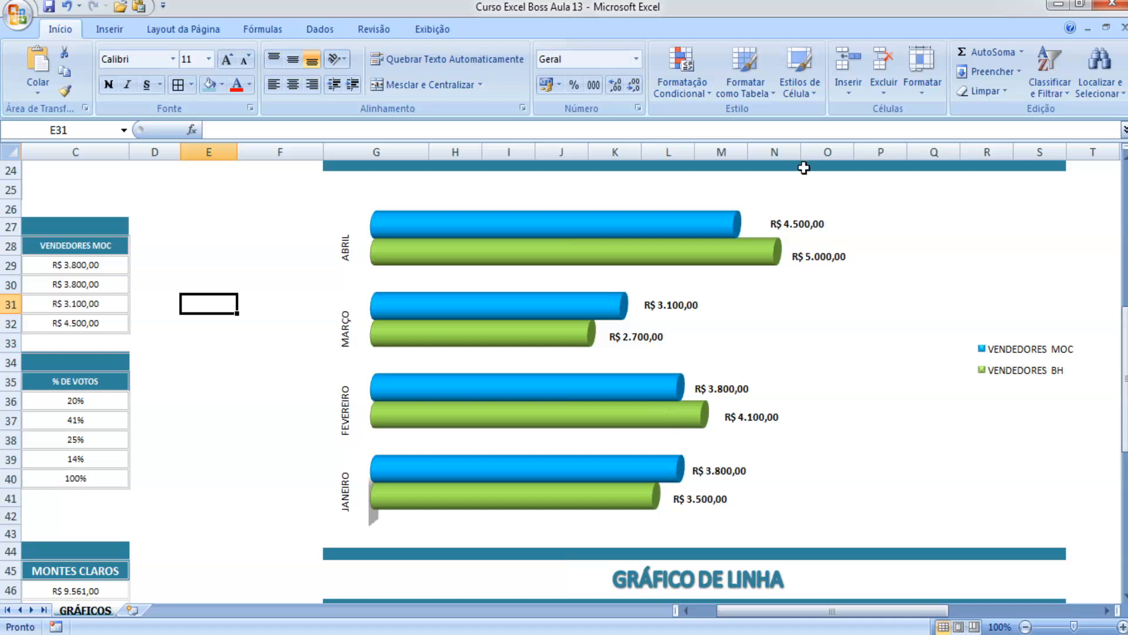
Try bold on the month axis labels, then restore their regular weight and enlarge their font by two size steps.
left_click(348, 260)
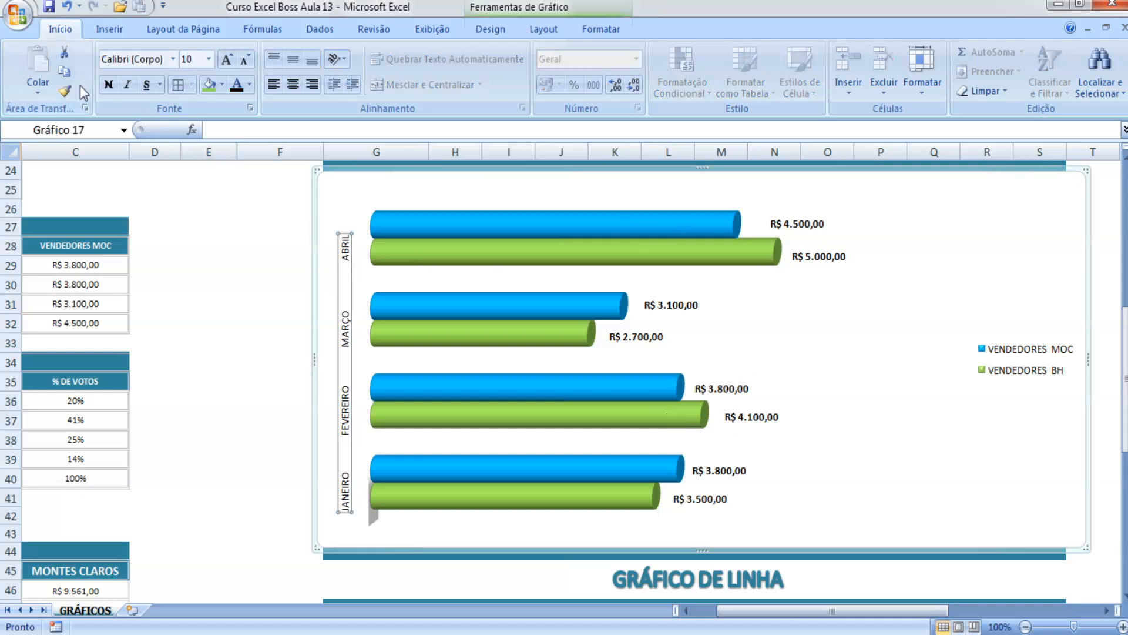
left_click(107, 86)
left_click(189, 222)
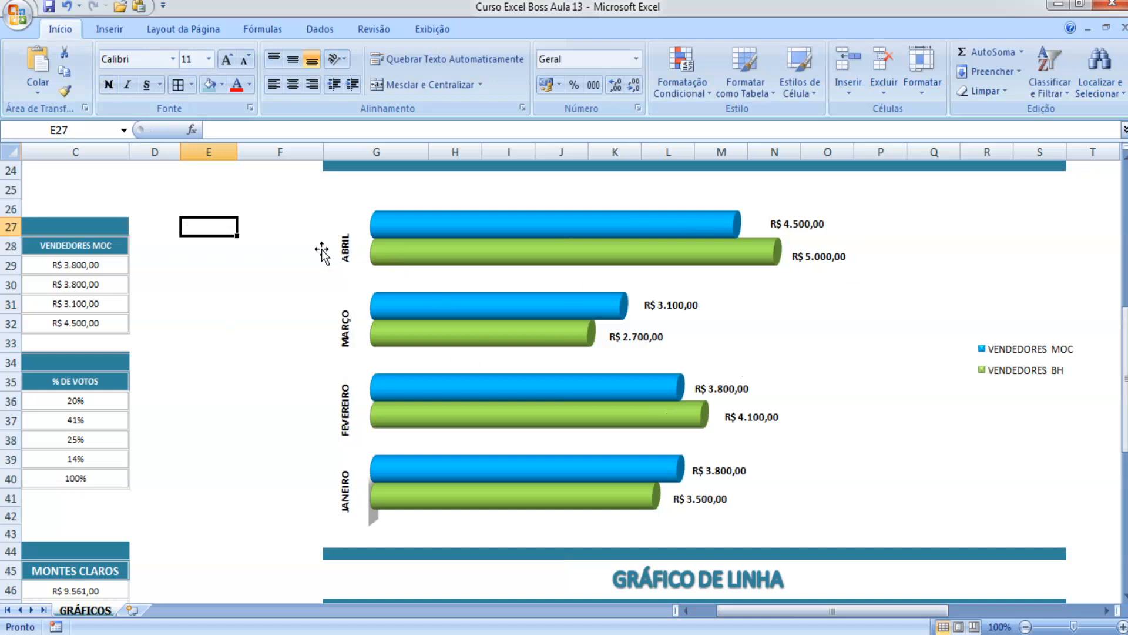
left_click(347, 259)
left_click(108, 84)
left_click(227, 60)
left_click(227, 59)
left_click(253, 261)
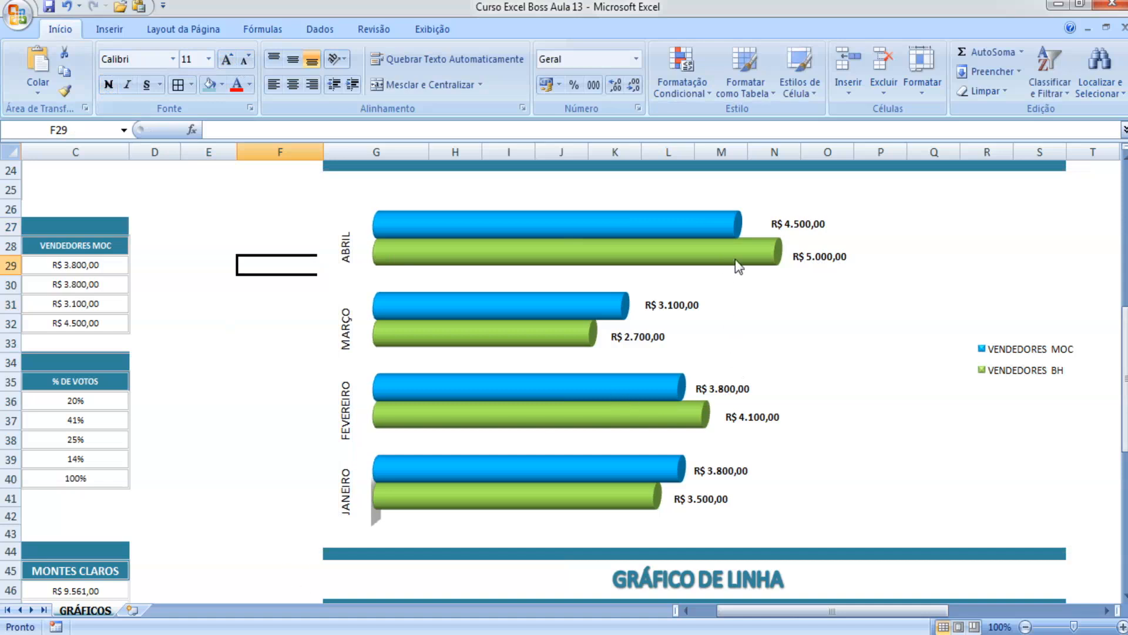
Look through the formatting commands and the Parede do Gráfico options available for the bar chart's back wall.
scroll(878, 425, "up", 2)
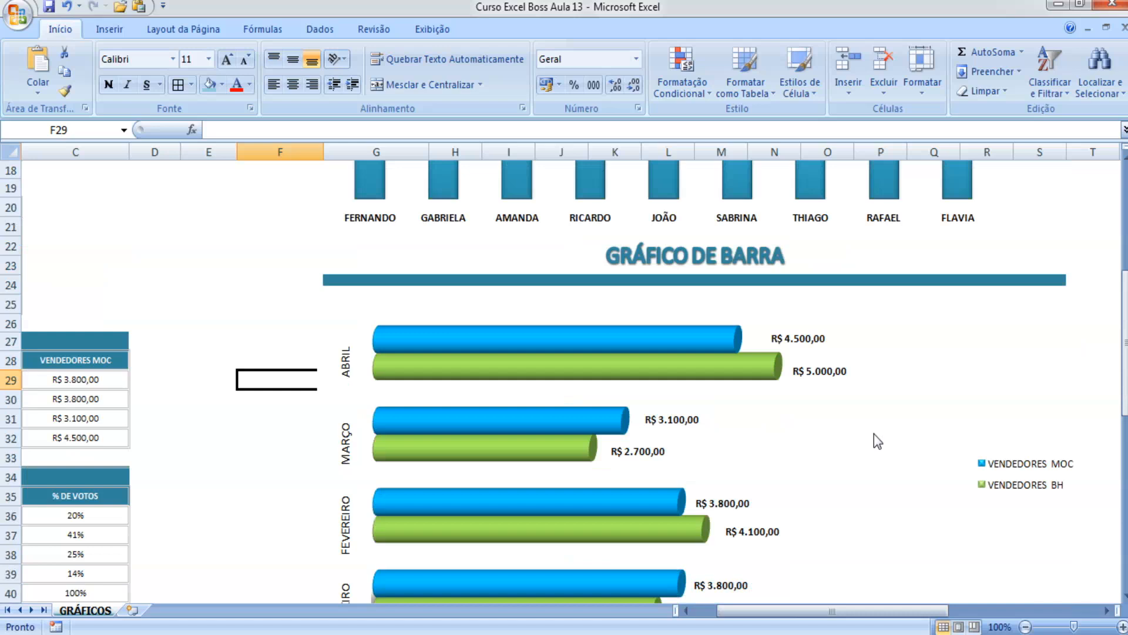
left_click(876, 444)
scroll(882, 453, "down", 1)
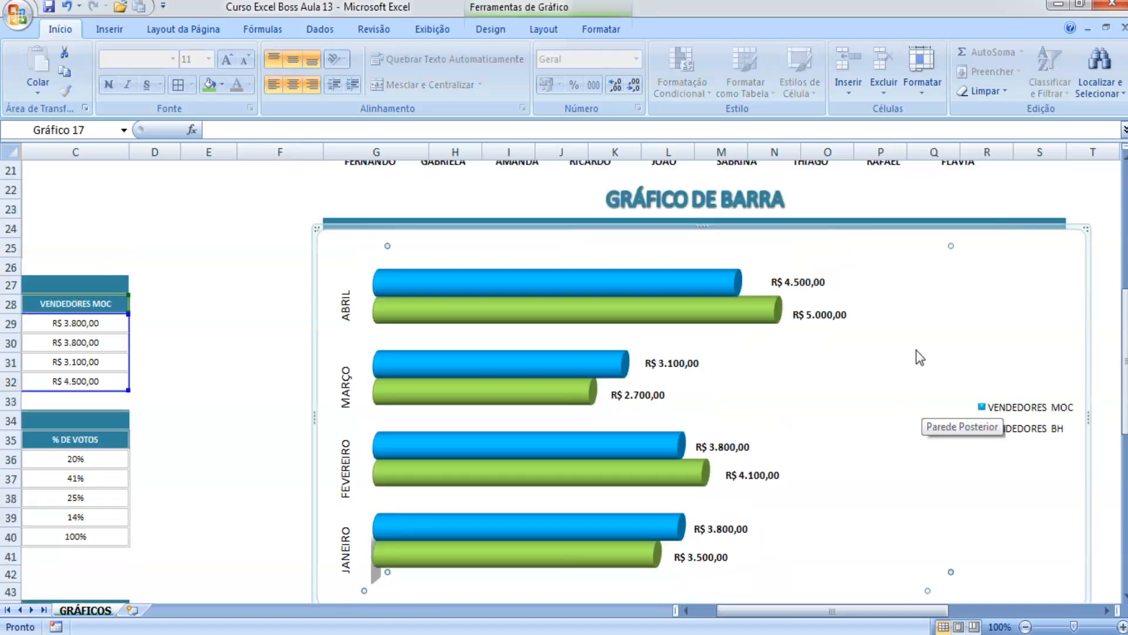
right_click(946, 330)
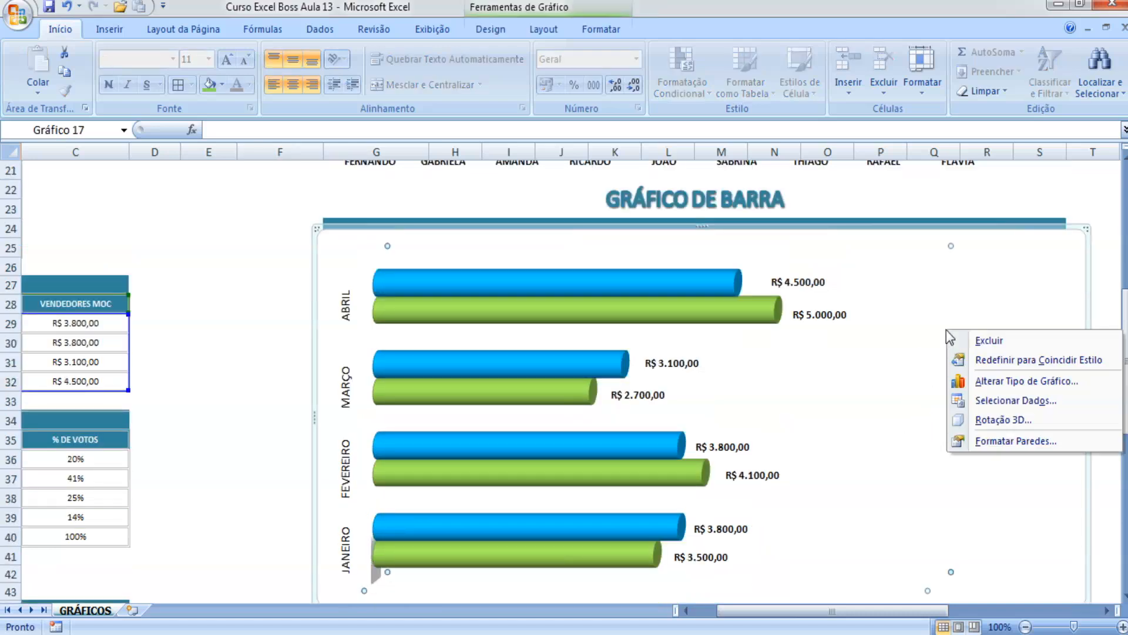
left_click(964, 335)
left_click(544, 30)
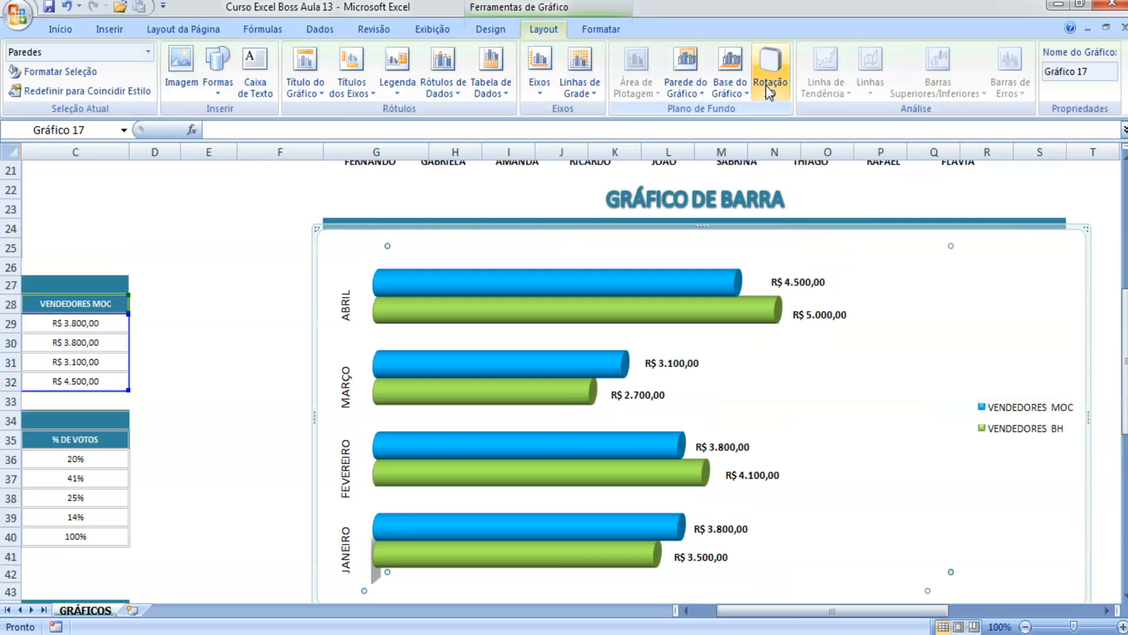
left_click(689, 98)
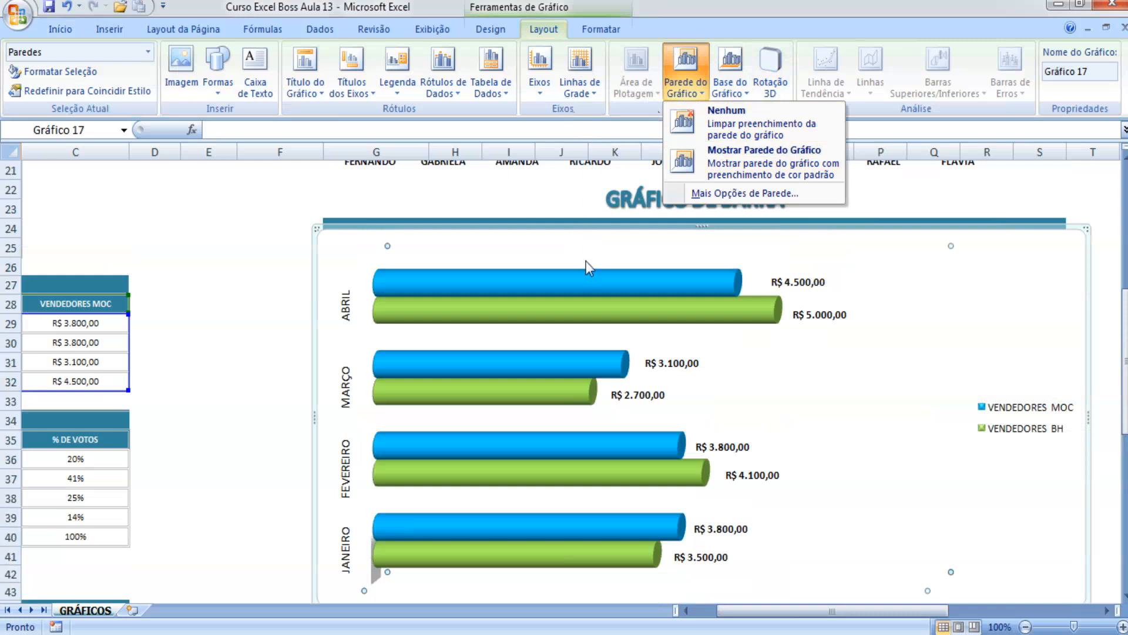
scroll(621, 374, "down", 1)
scroll(632, 403, "up", 1)
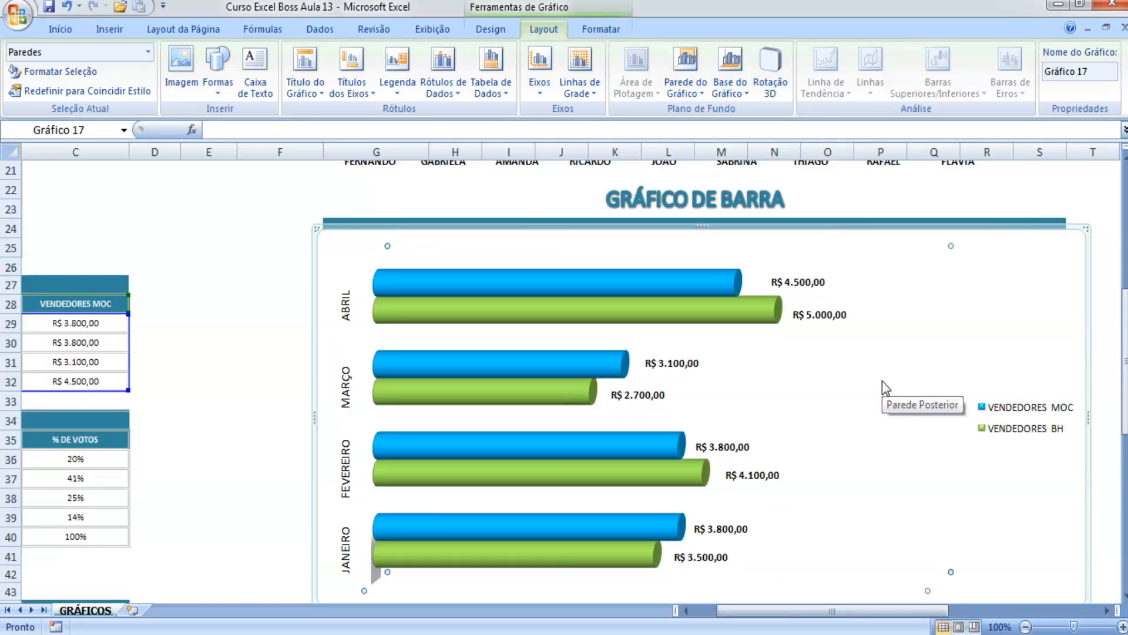
Check the fill, border, shadow, 3D format and 3D rotation settings of the bar chart's chart area.
right_click(936, 299)
left_click(1017, 262)
right_click(1046, 260)
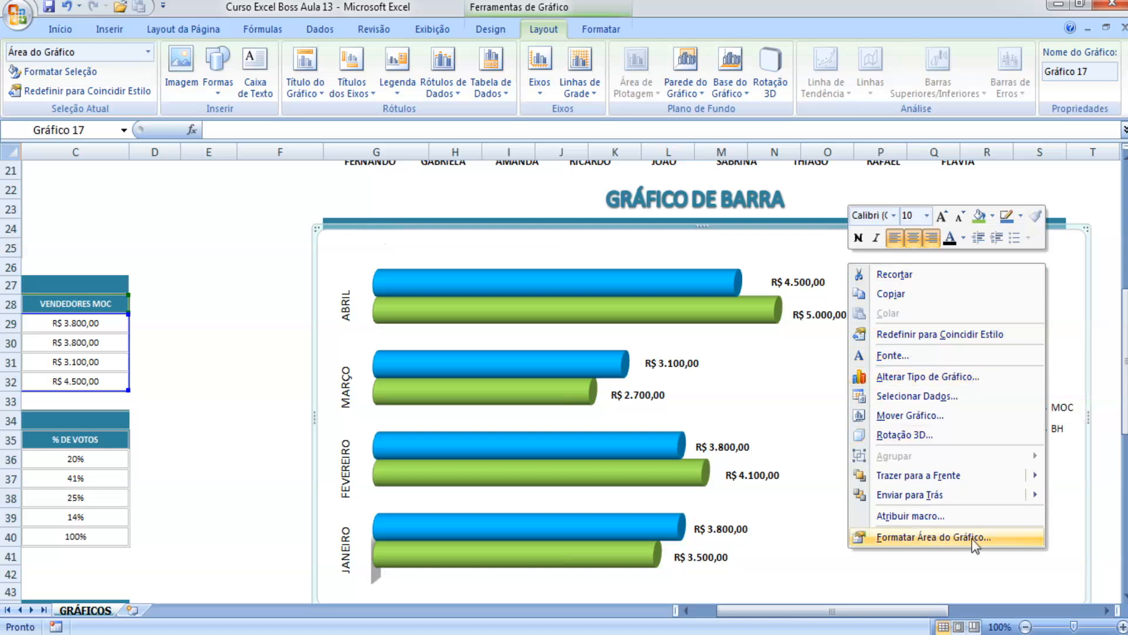
left_click(948, 556)
right_click(925, 459)
left_click(972, 410)
right_click(1027, 471)
left_click(856, 567)
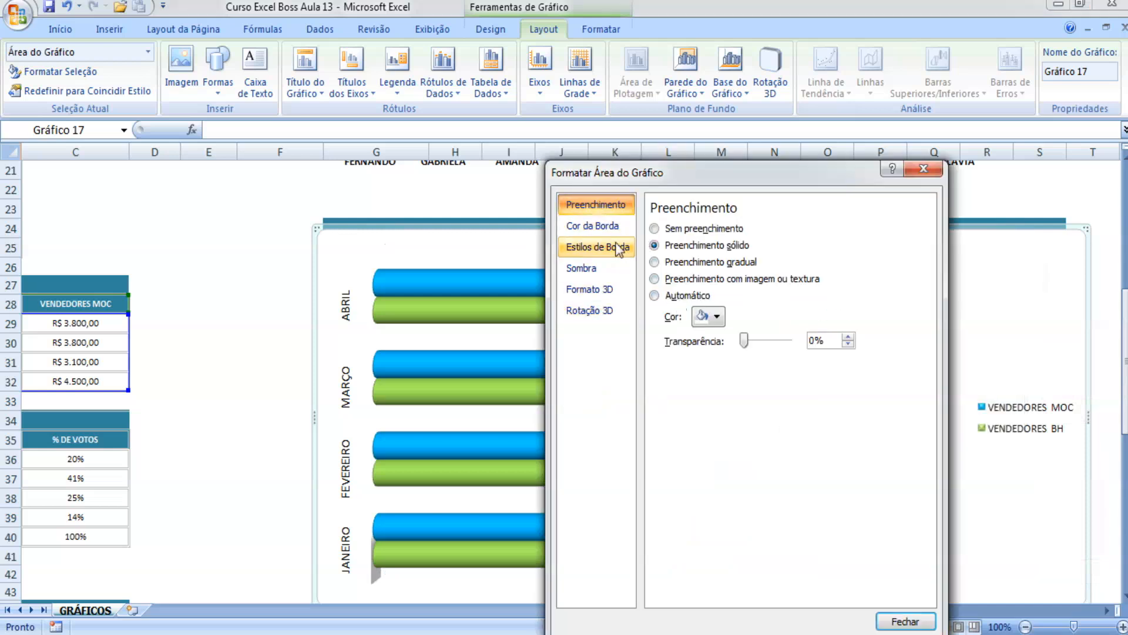
left_click(617, 247)
left_click(611, 267)
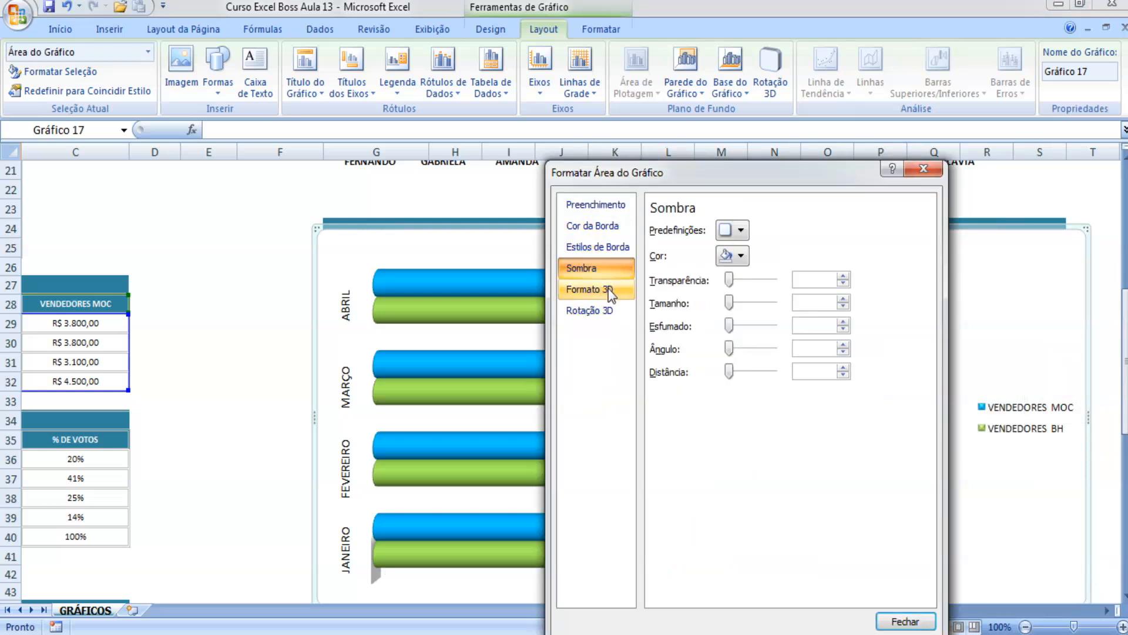
left_click(609, 288)
left_click(603, 312)
left_click(590, 249)
left_click(591, 226)
left_click(594, 204)
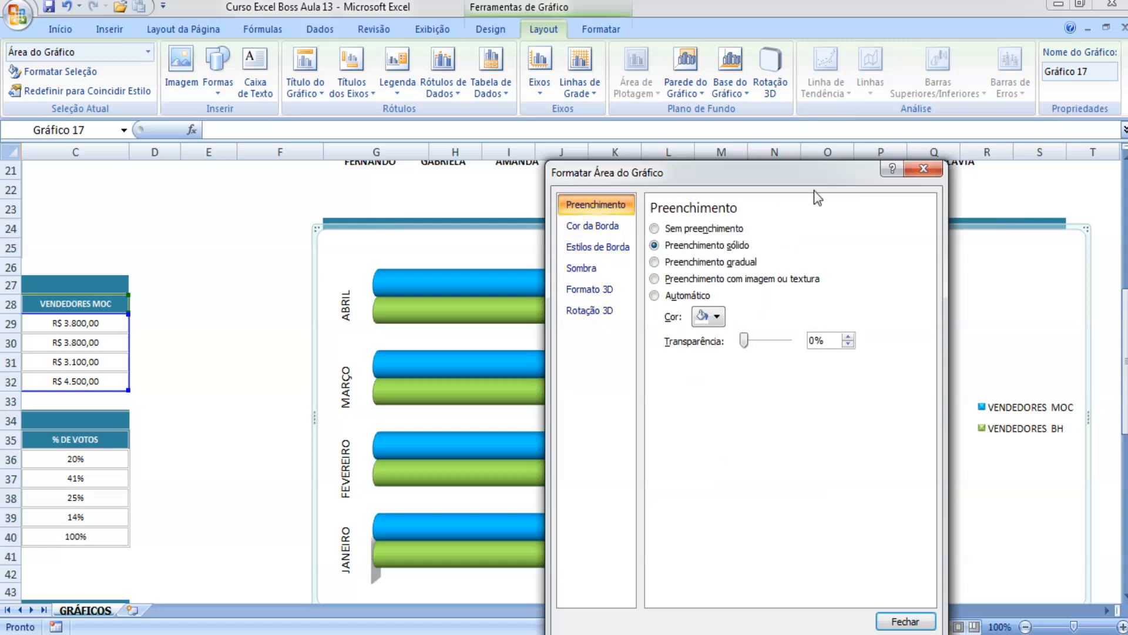
left_click(909, 174)
Check the fill, border, shadow and 3D format settings of the bar chart's plot area.
right_click(694, 245)
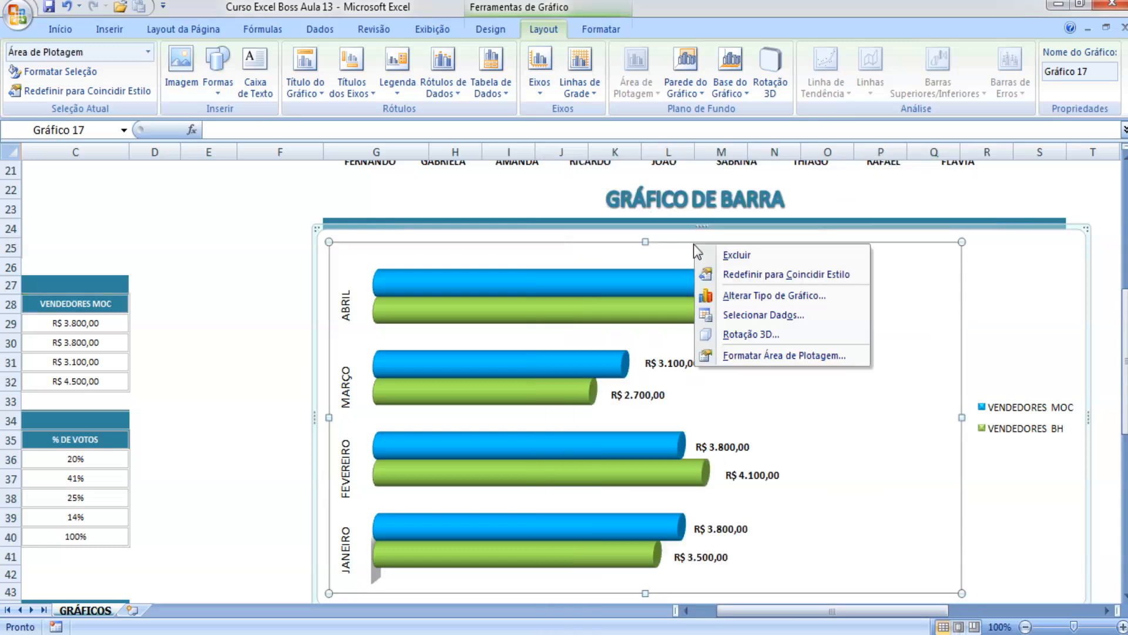
left_click(770, 360)
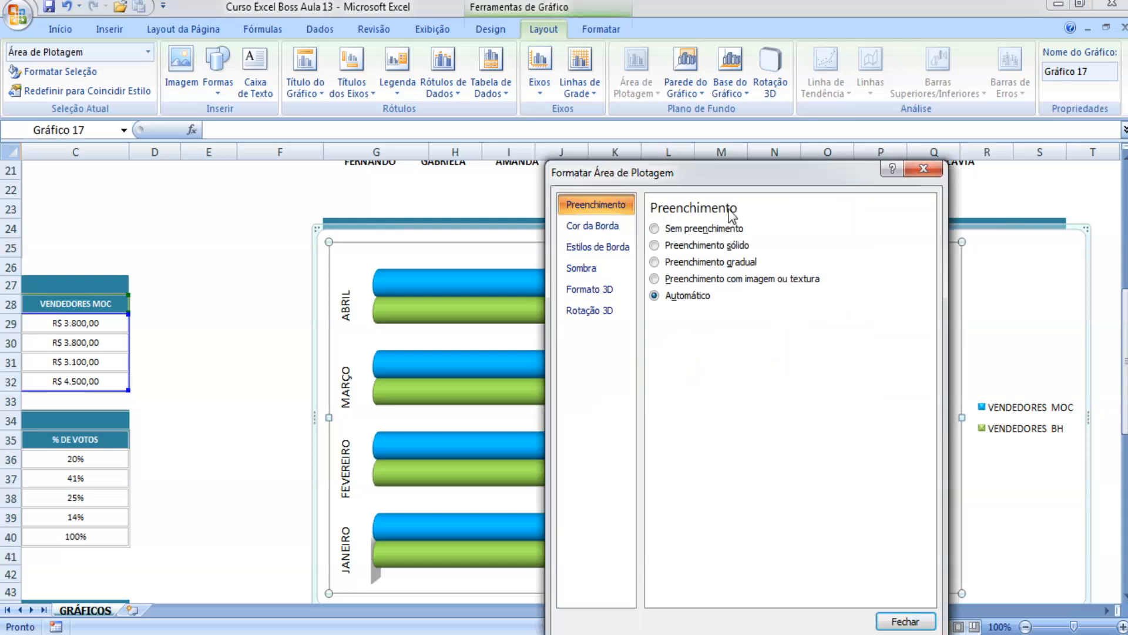
left_click(592, 226)
left_click(597, 247)
left_click(605, 264)
left_click(600, 290)
left_click(596, 228)
left_click(603, 207)
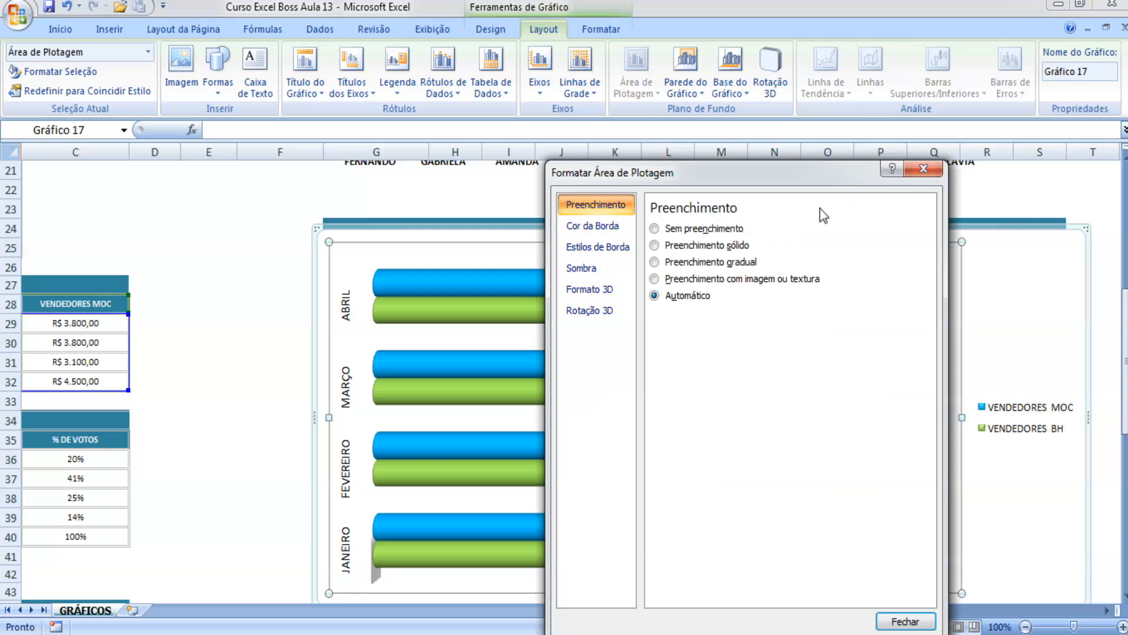
left_click(923, 170)
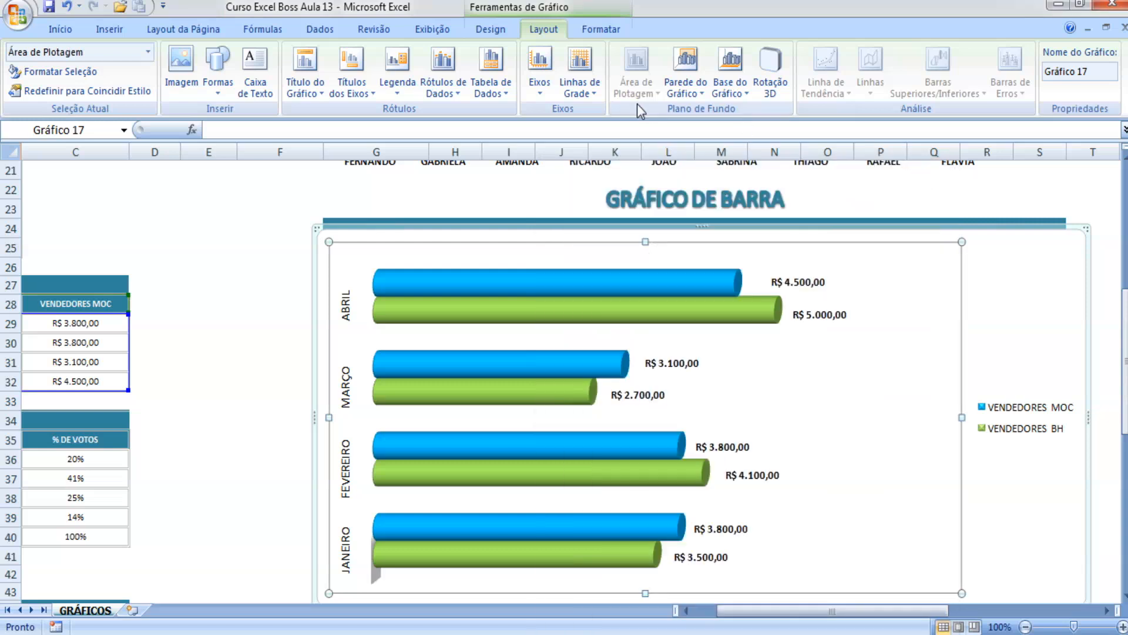
Add a title to the bar chart, trying Título Sobreposto Centralizado and settling on the Acima do Gráfico placement.
left_click(365, 97)
left_click(302, 85)
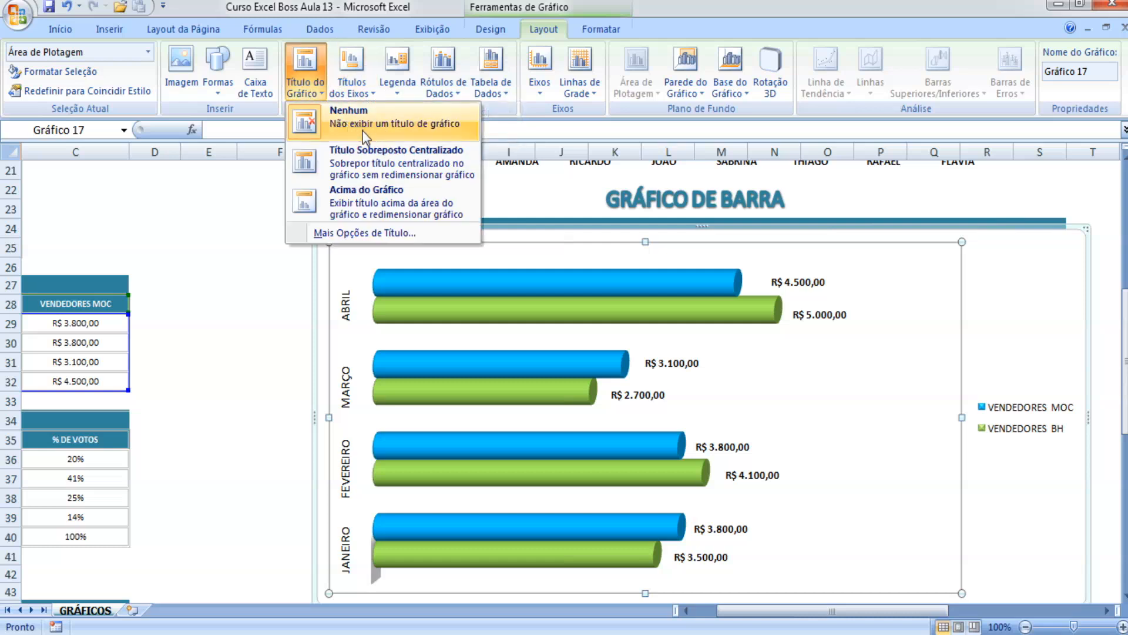
left_click(379, 165)
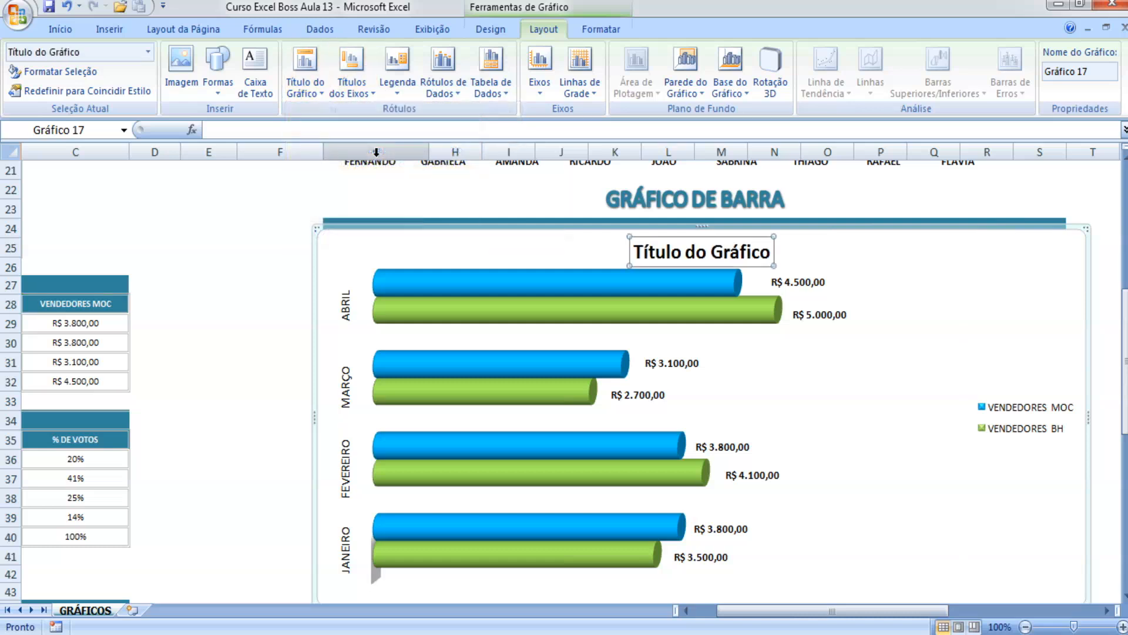
left_click(304, 67)
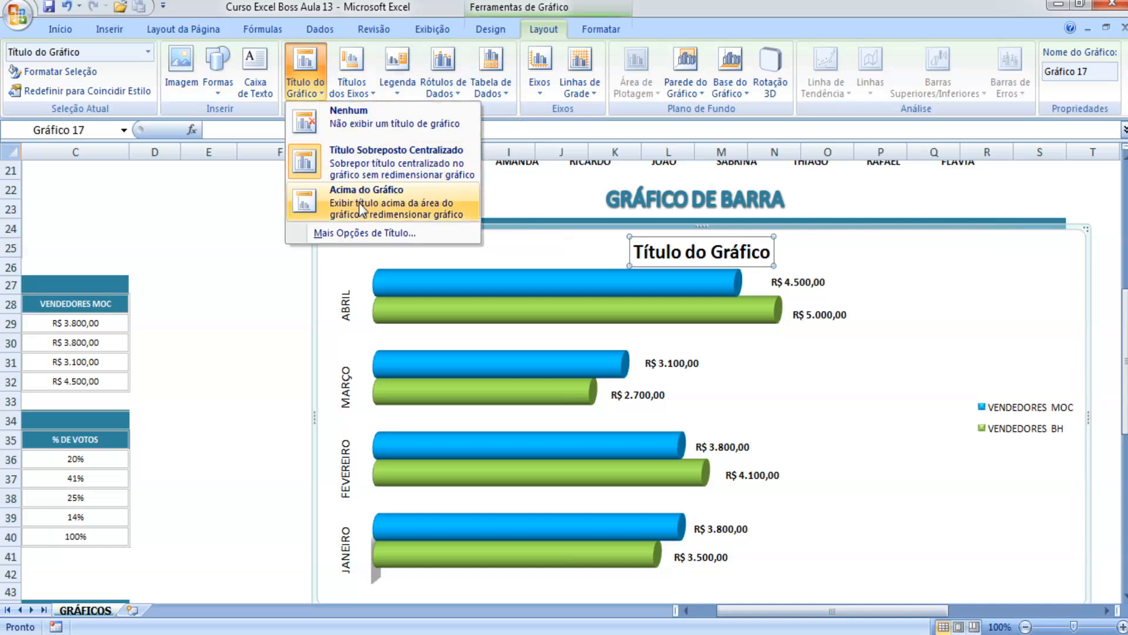
left_click(363, 213)
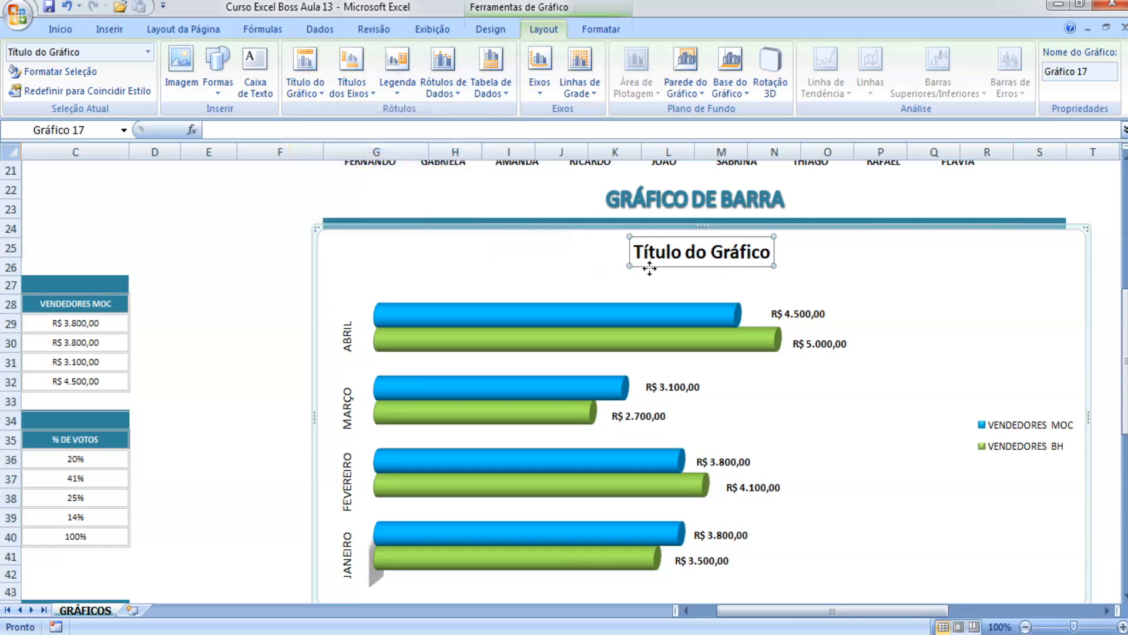
scroll(545, 298, "down", 1)
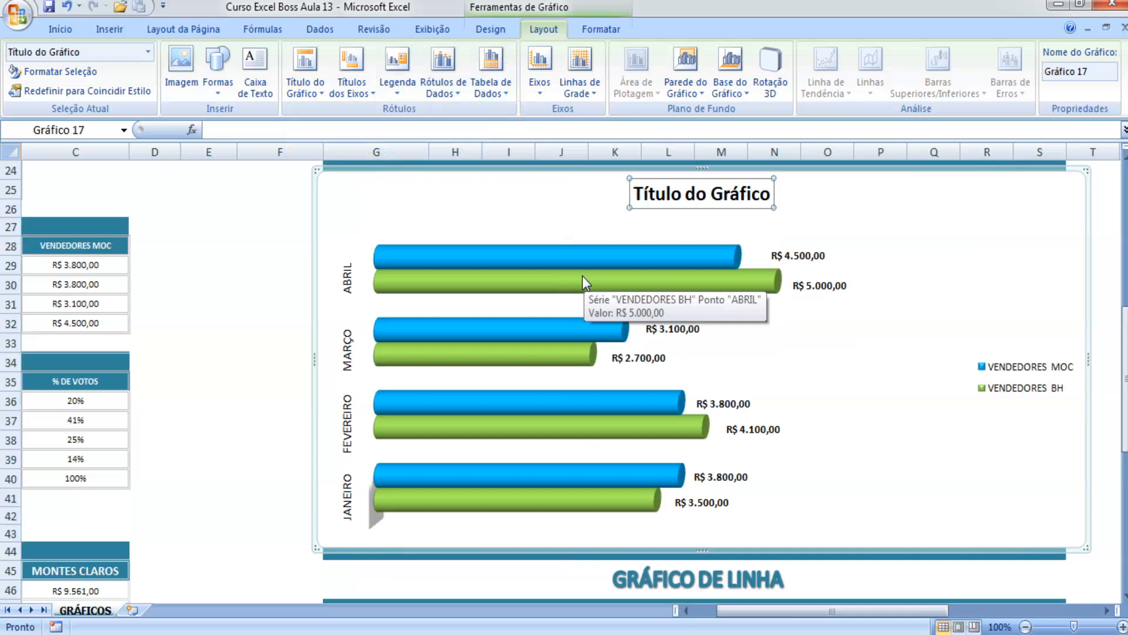
scroll(583, 277, "up", 1)
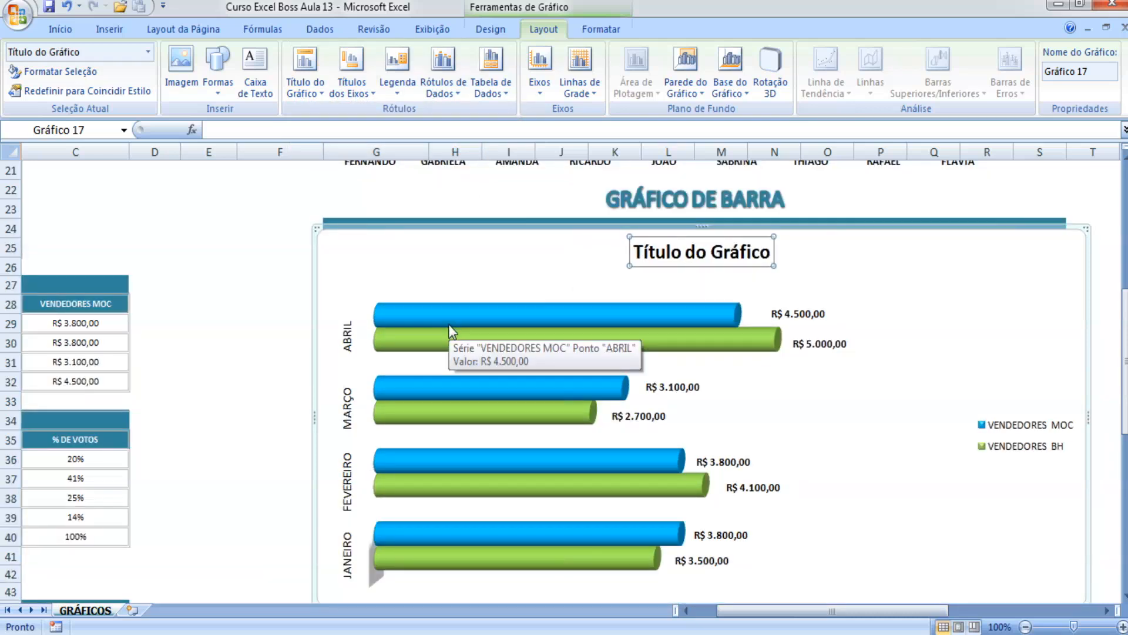
Try the chart title as Título Sobreposto Centralizado again, then restore the Acima do Gráfico placement.
left_click(305, 87)
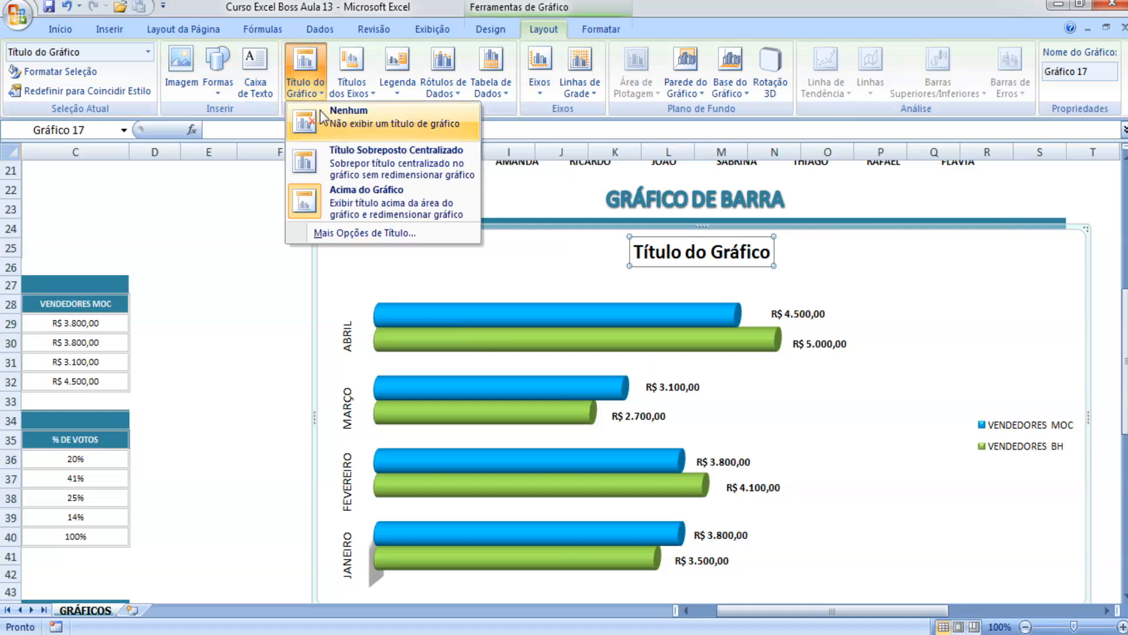
left_click(365, 161)
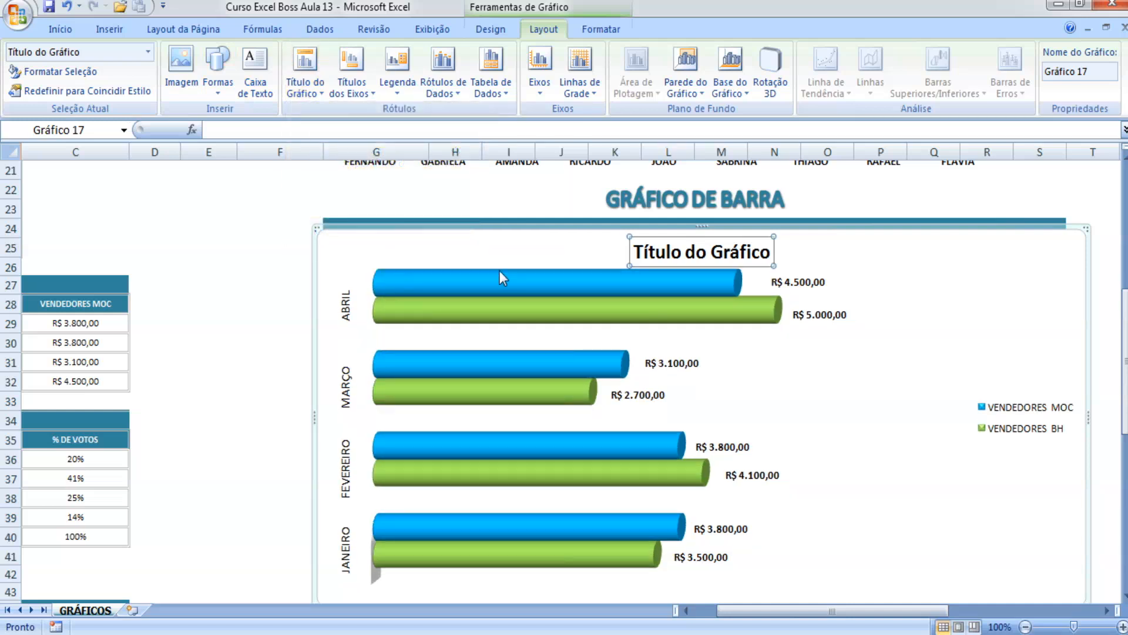
left_click(734, 277)
left_click(788, 274)
left_click(742, 249)
left_click(302, 77)
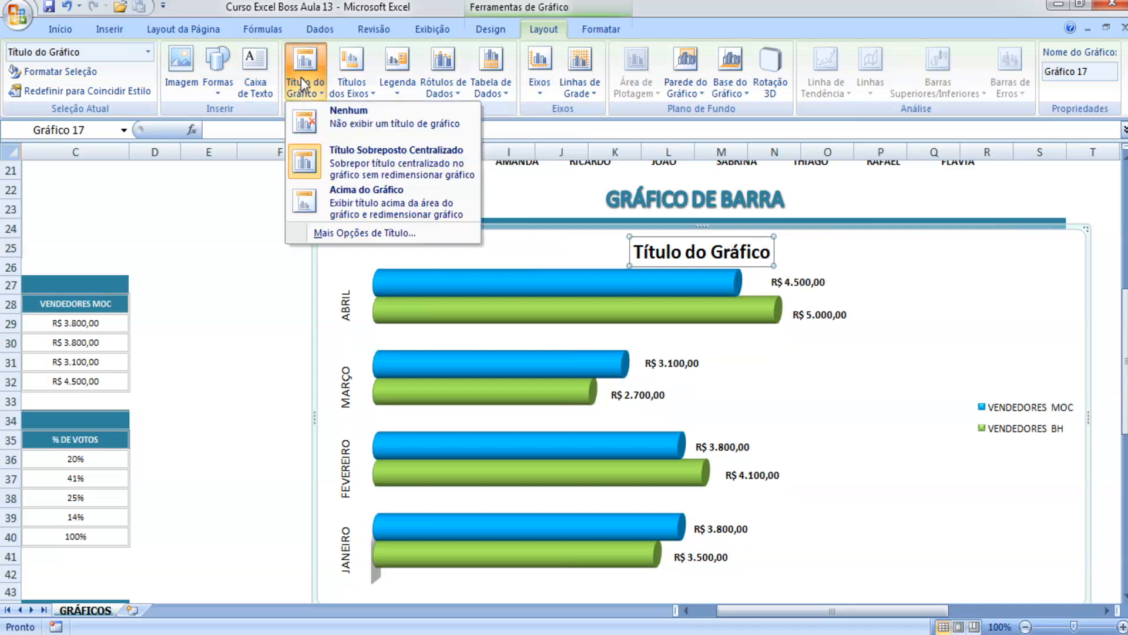
left_click(343, 212)
left_click(296, 316)
Replace the bar chart's placeholder title text with COMPARATIVO DE VENDAS.
scroll(296, 316, "down", 1)
left_click(729, 194)
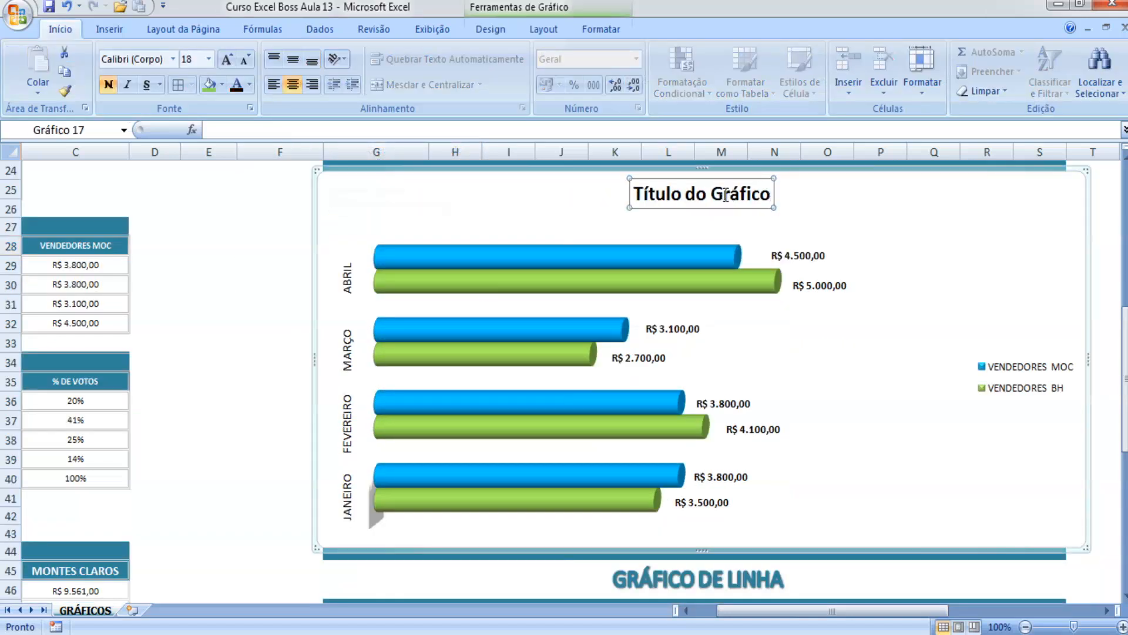
double_click(727, 196)
triple_click(729, 199)
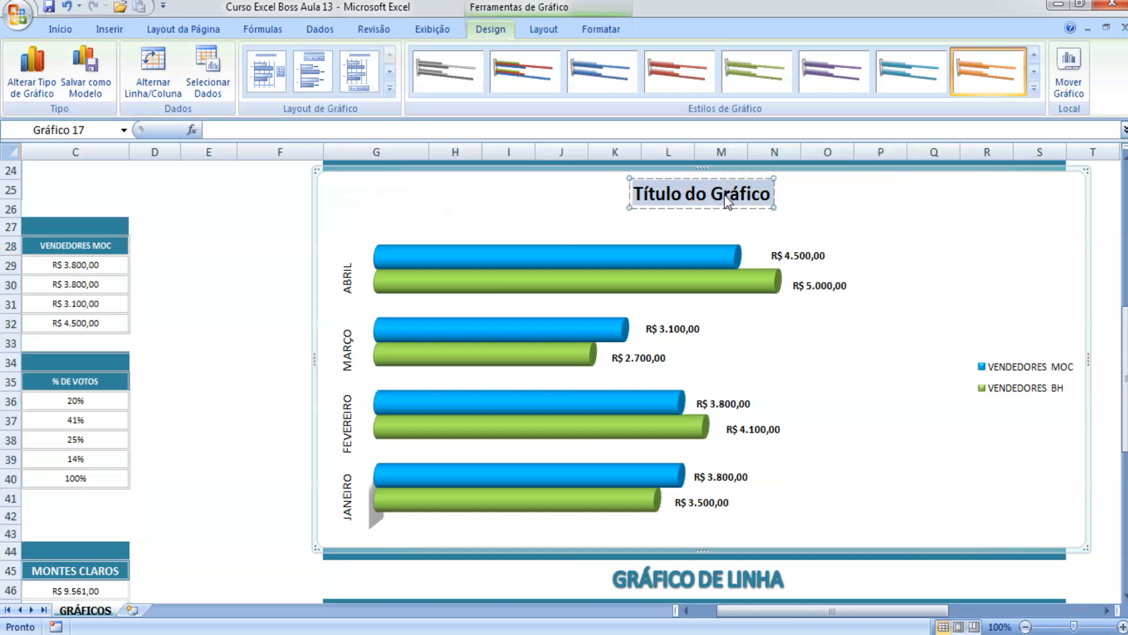
type("COMPARATIVO")
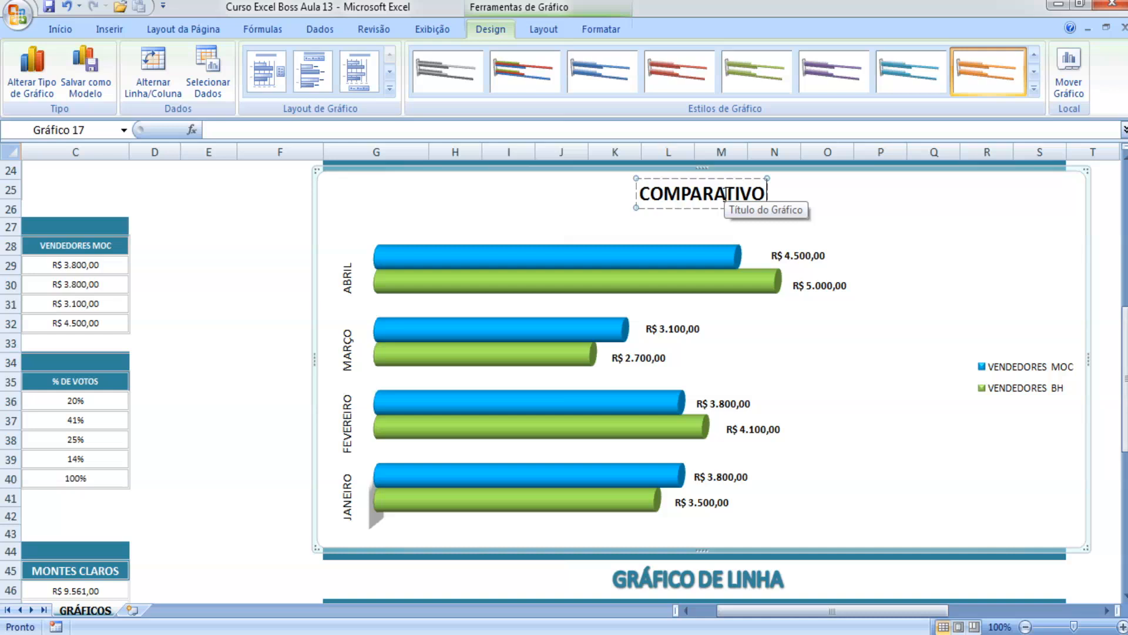
type("DE VENDAS")
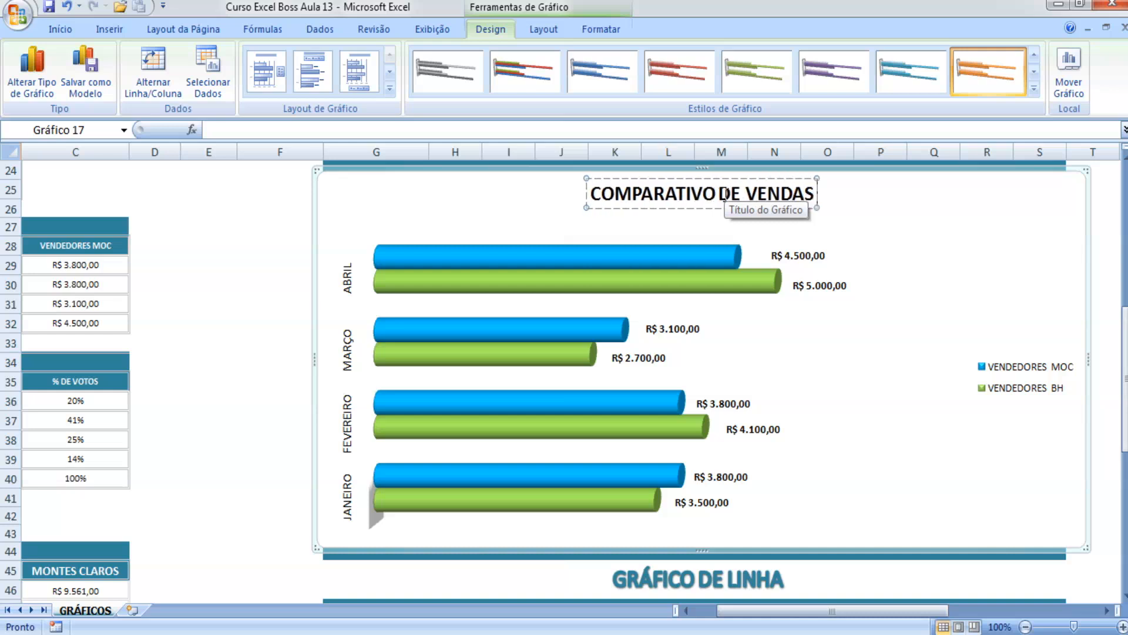
Append MOCXBH to the bar chart's title.
type(" MOCXBH")
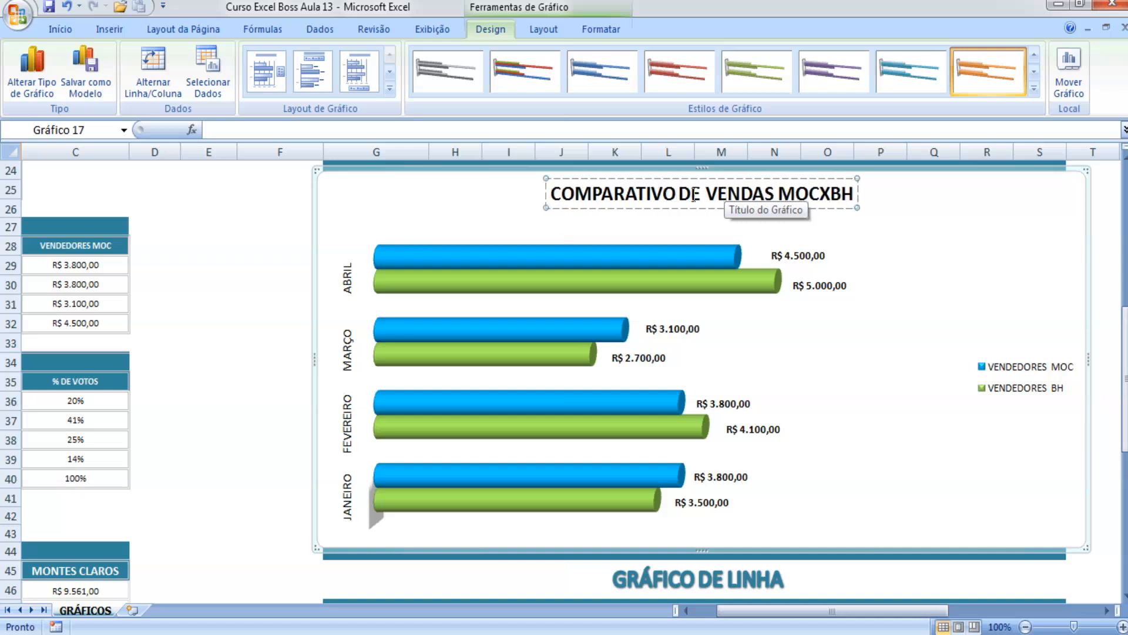
left_click(298, 261)
scroll(676, 294, "up", 1)
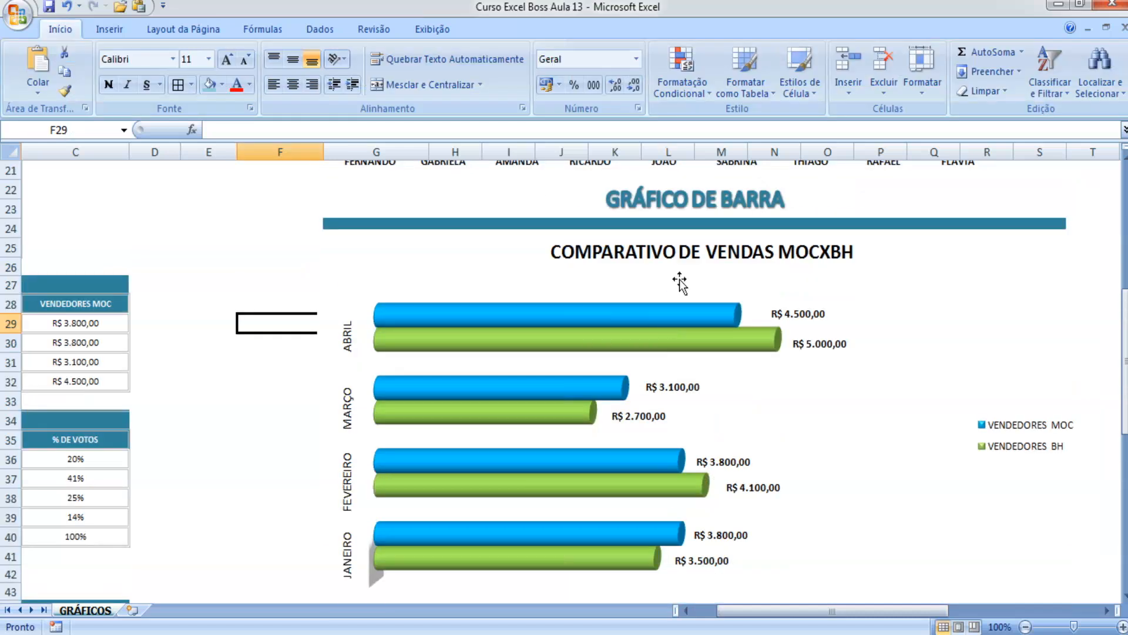
Enlarge the bar chart vertically at both its upper and lower edges, to about 12.2 cm tall.
left_click(680, 284)
left_click_drag(697, 230, 698, 217)
scroll(801, 335, "down", 1)
left_click_drag(706, 551, 708, 563)
left_click(829, 467)
scroll(830, 501, "up", 1)
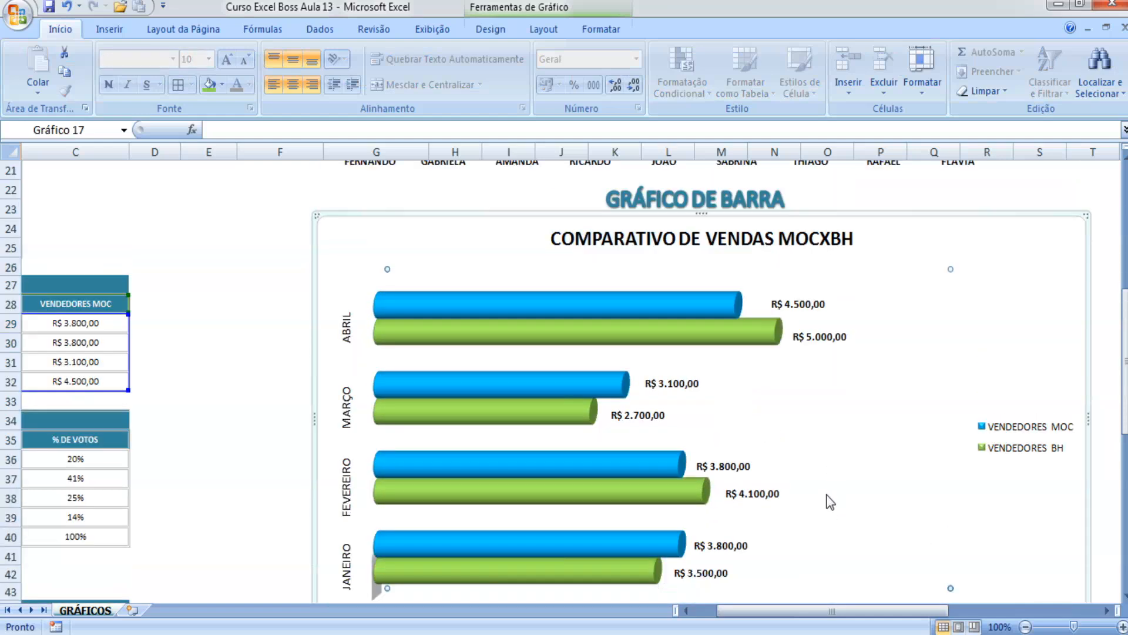
left_click(999, 272)
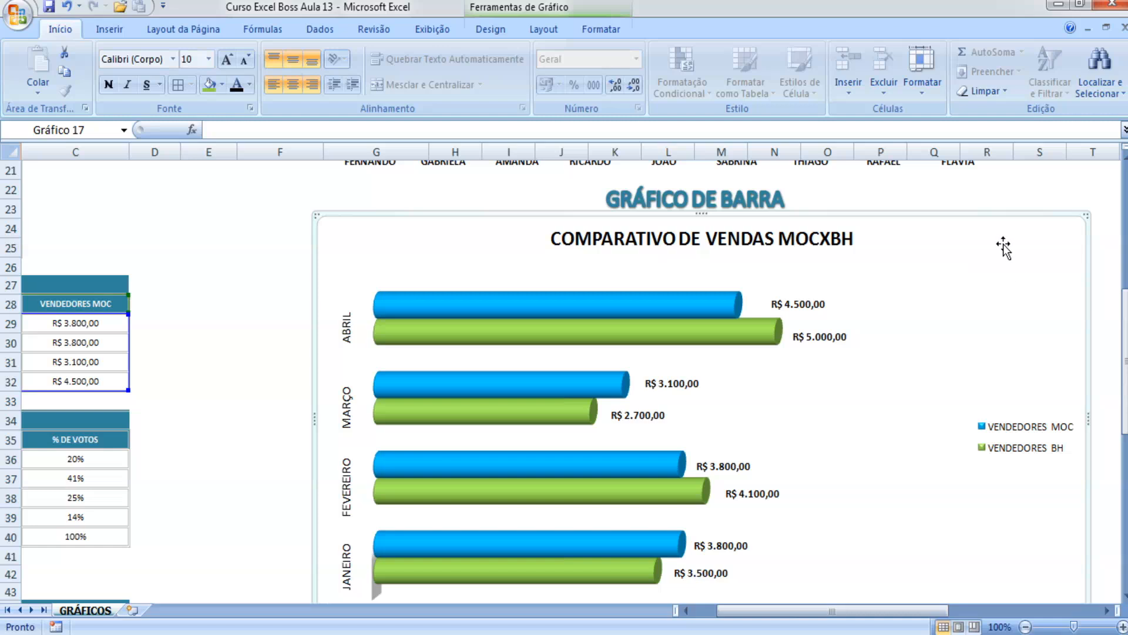
Apply the white WordArt style to the whole bar chart title.
double_click(725, 244)
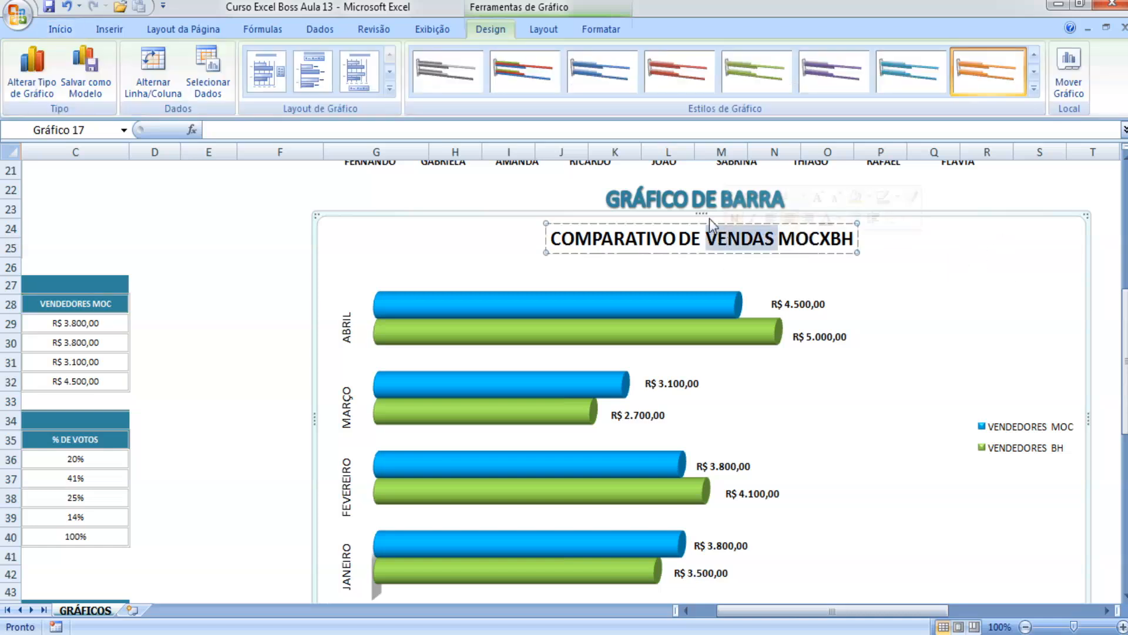
left_click(584, 34)
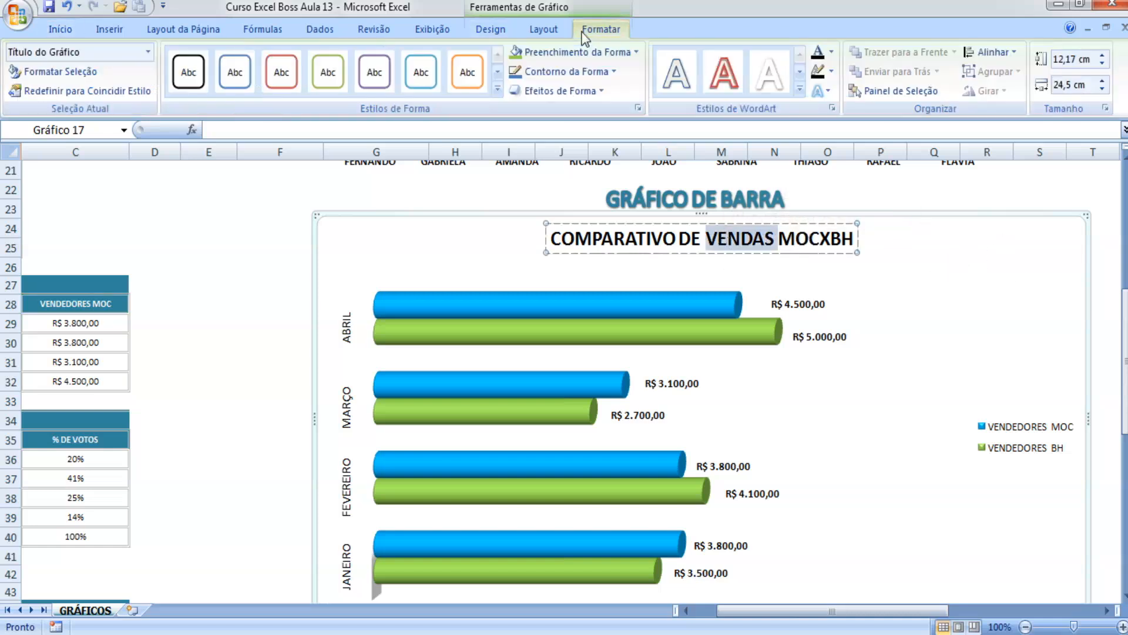
left_click(814, 243)
triple_click(814, 243)
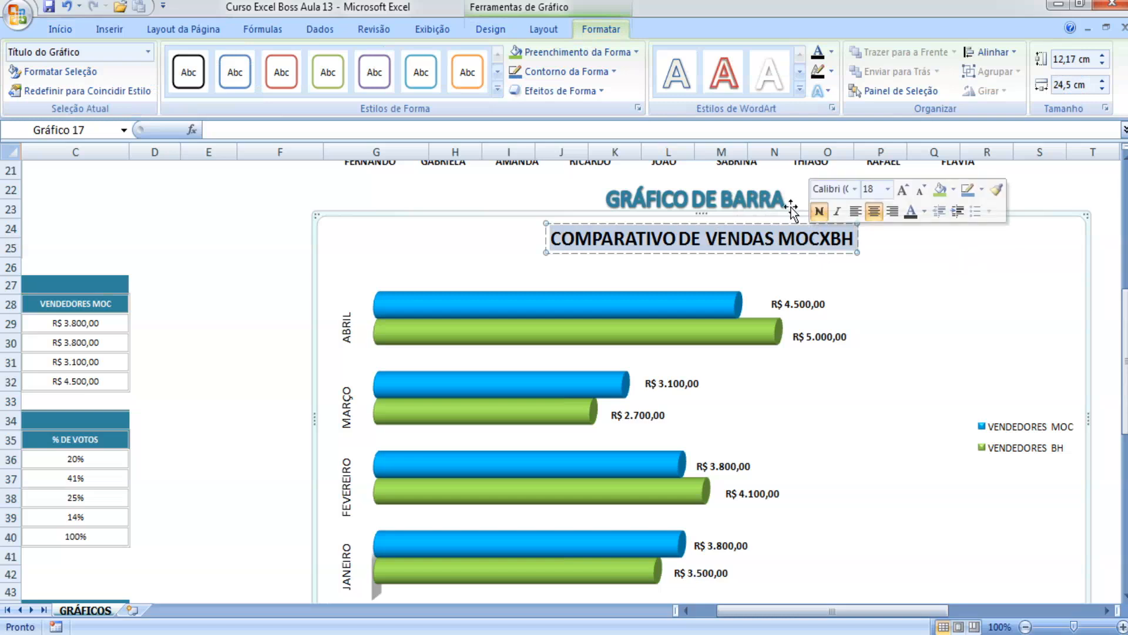
left_click(771, 88)
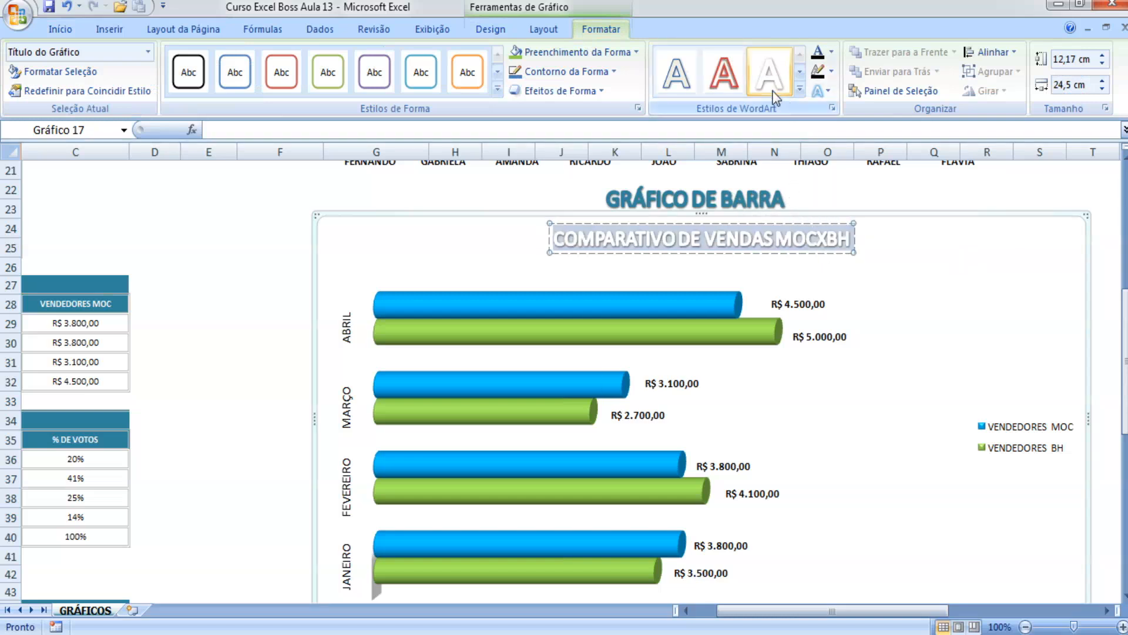
left_click(288, 285)
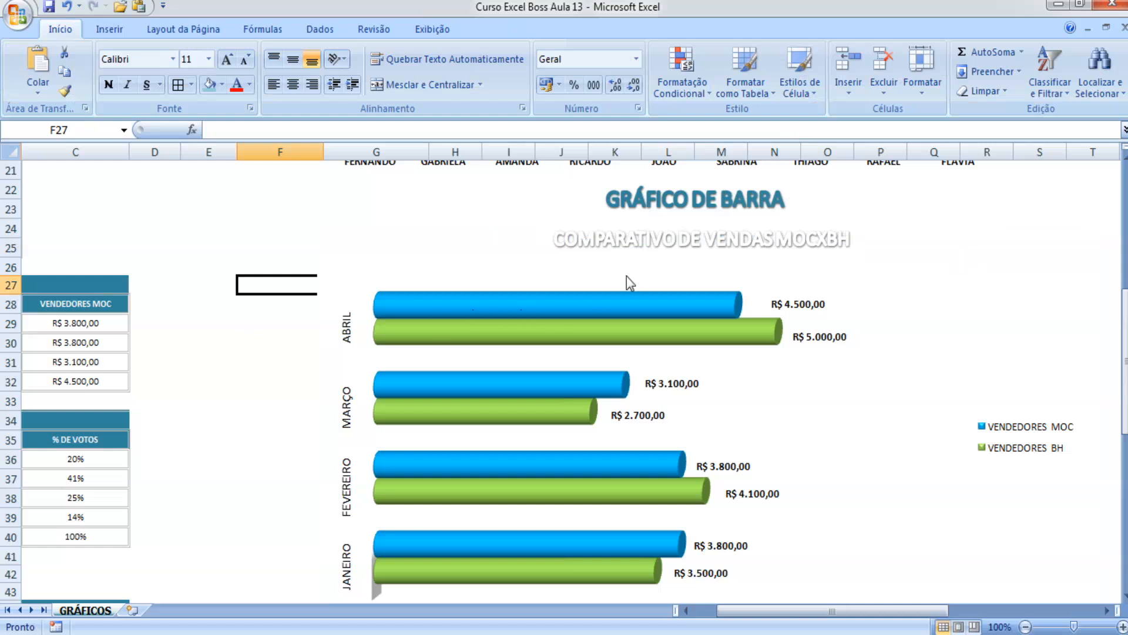
Correct the ending of the bar chart's title to MOC X BH, with spaces and a capital X.
left_click(799, 241)
left_click(817, 238)
key("Right")
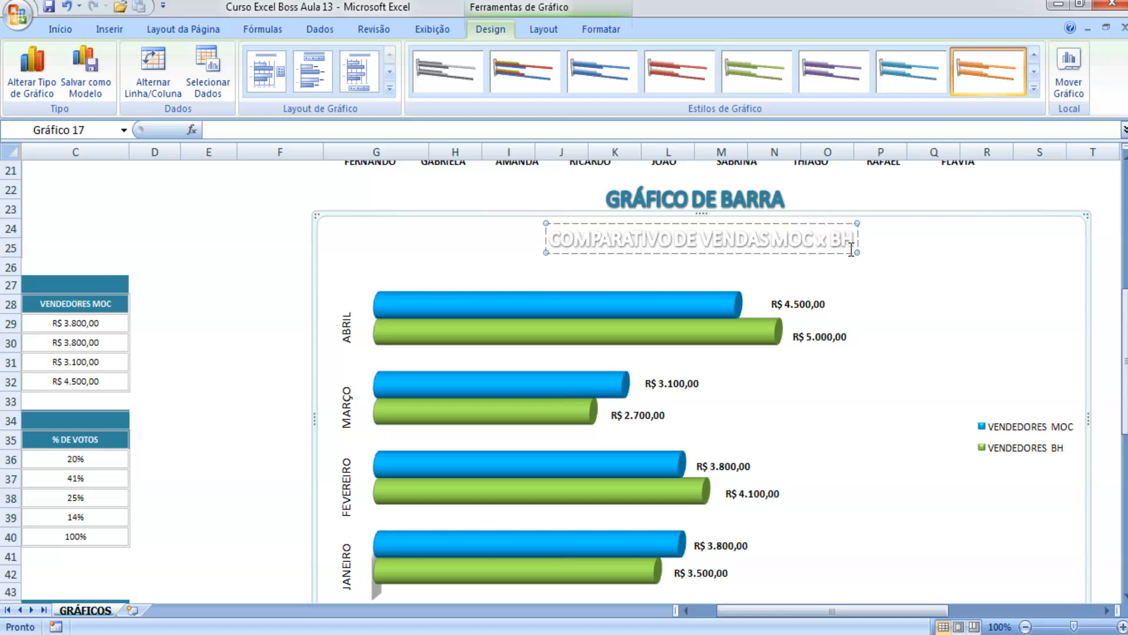
left_click(283, 360)
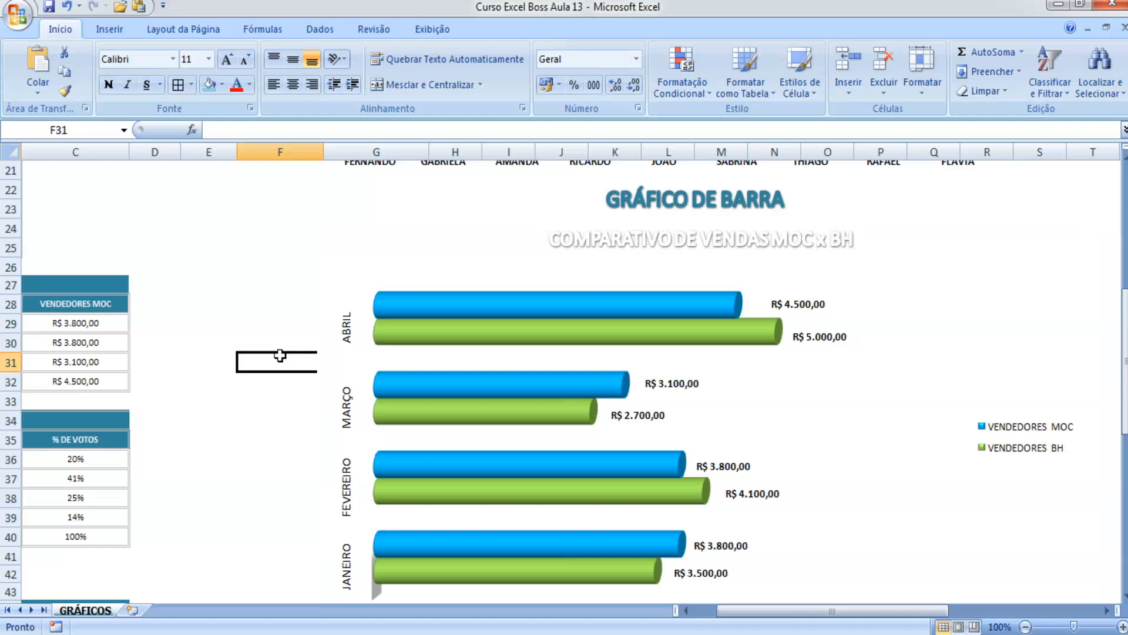
left_click(822, 240)
key("BackSpace")
key("BackSpace")
type("X")
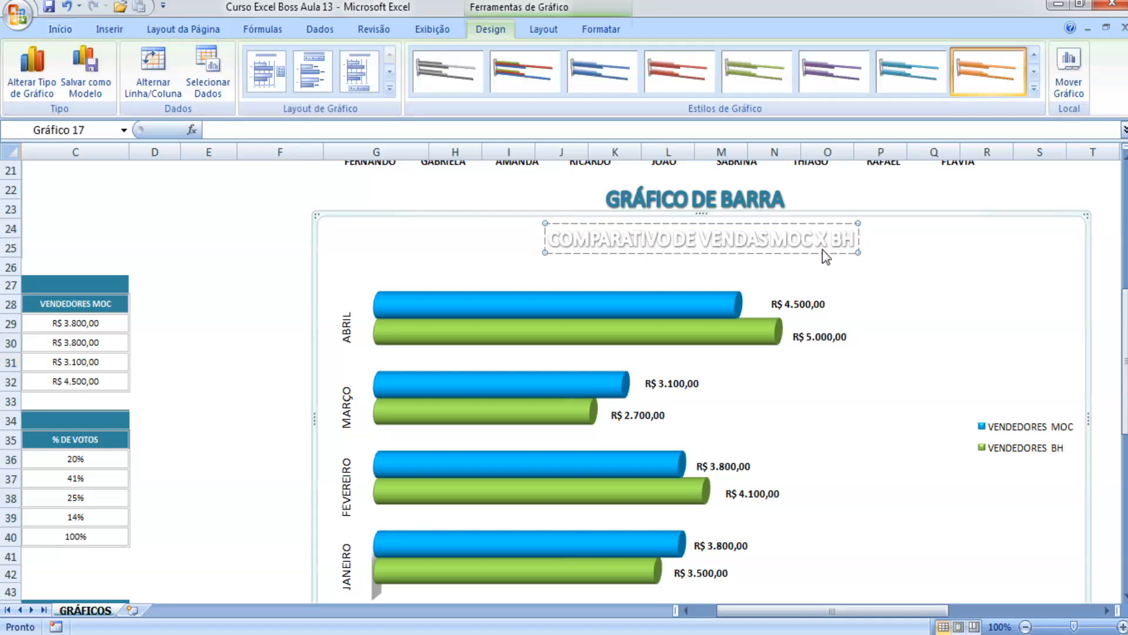
Try the red WordArt style on the X in the bar chart's title.
left_click(600, 29)
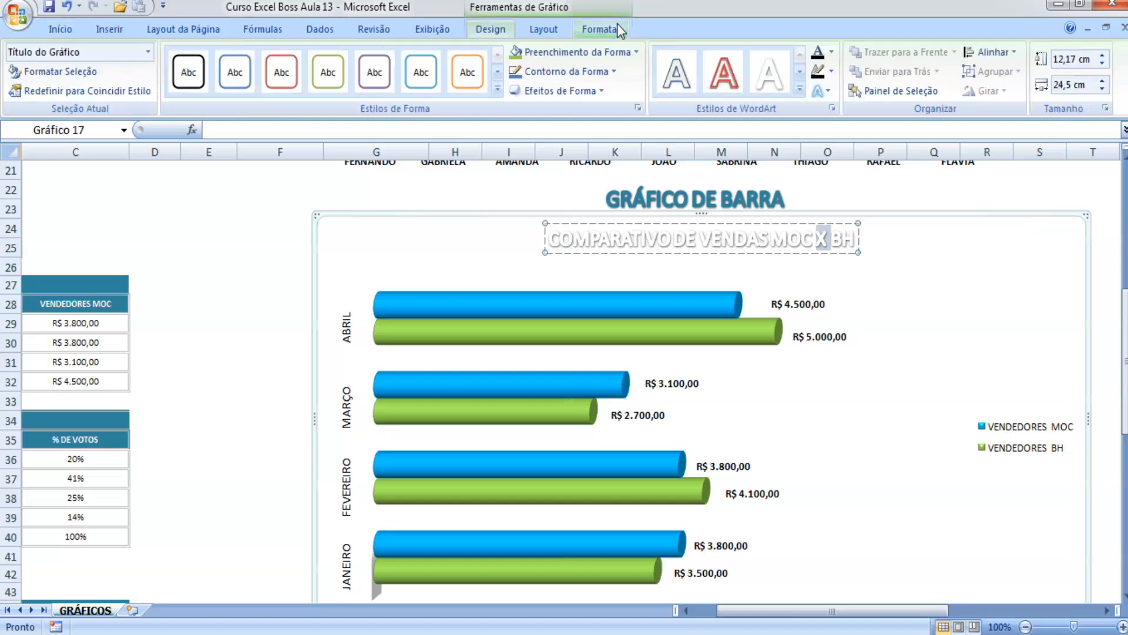
left_click(711, 83)
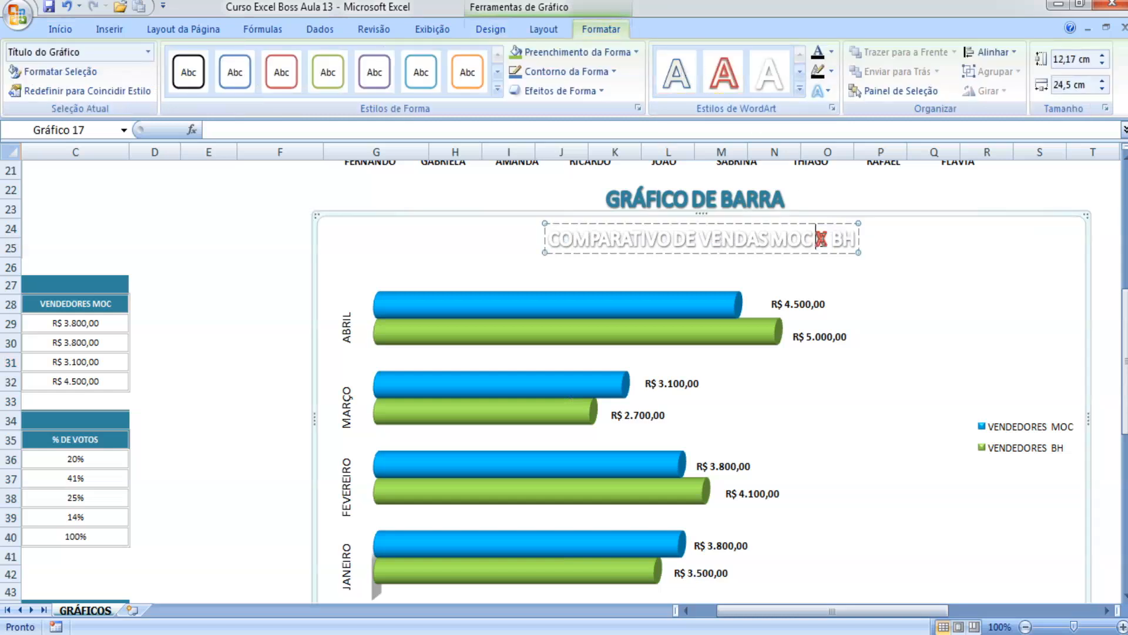
Try the smallest aqua Brilho variation on the whole bar chart title.
triple_click(826, 241)
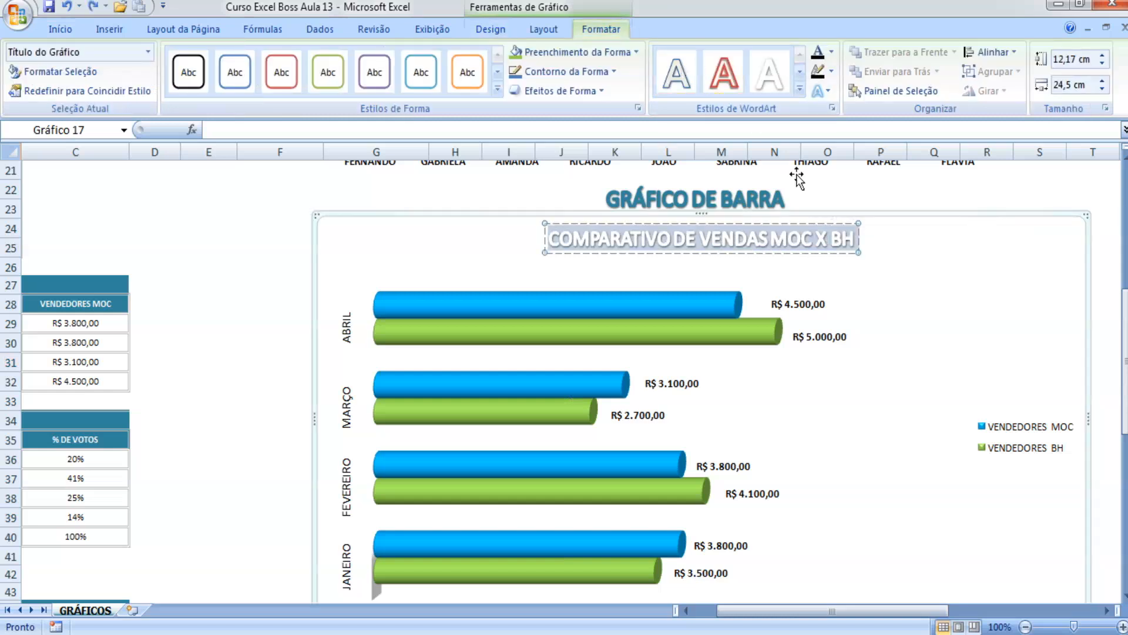
left_click(828, 91)
mouse_move(885, 198)
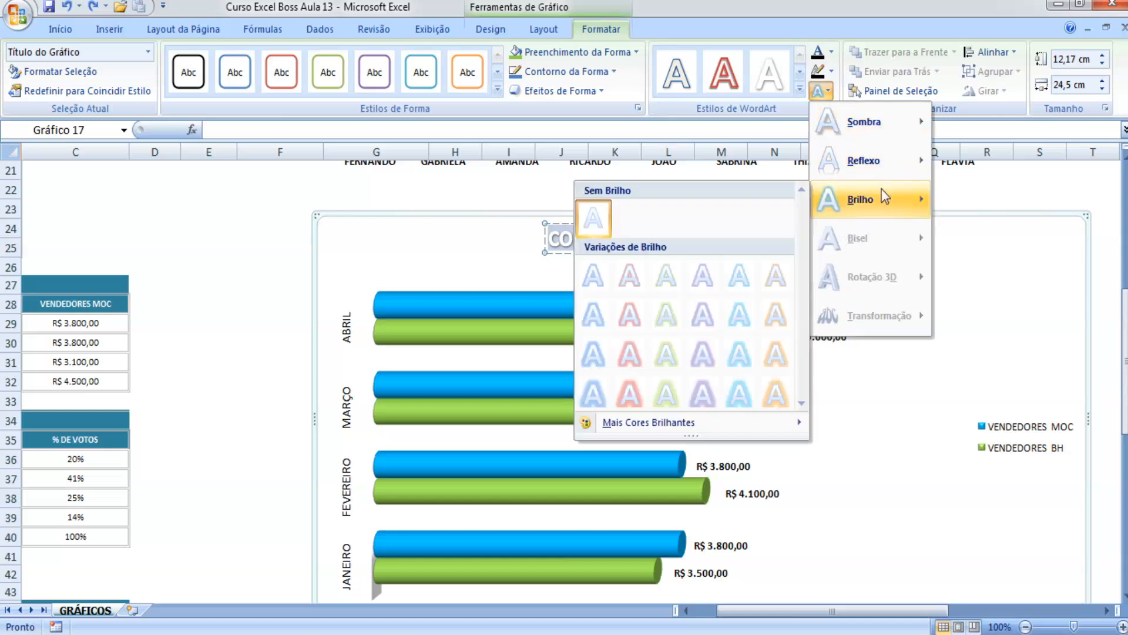
left_click(738, 282)
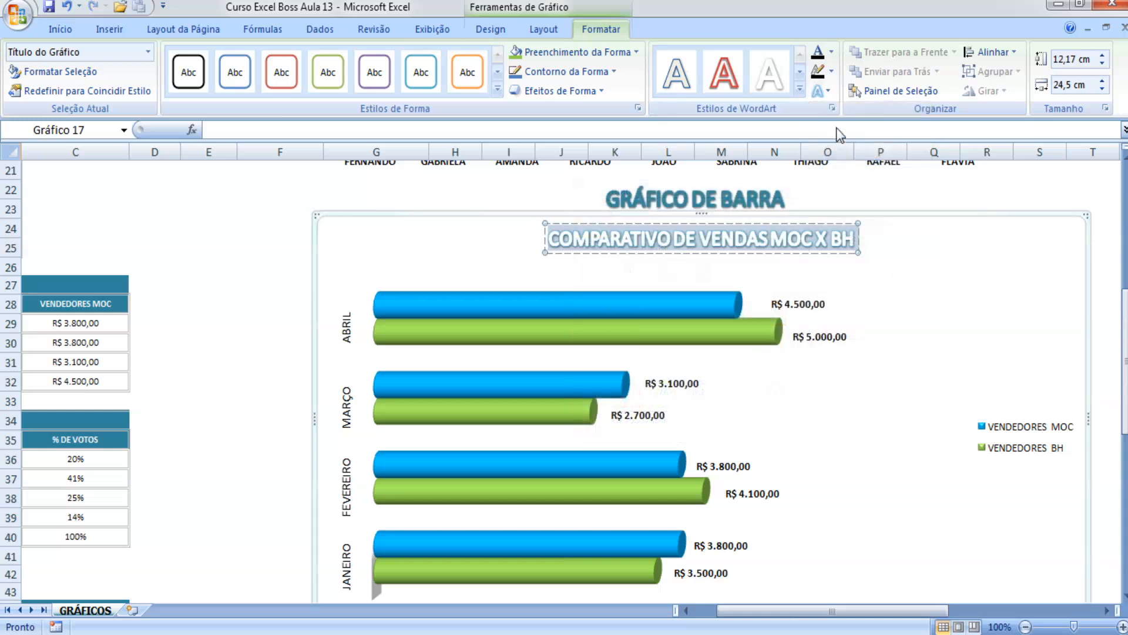
Try a dark grey theme colour for the bar chart title's glow.
left_click(830, 92)
mouse_move(870, 200)
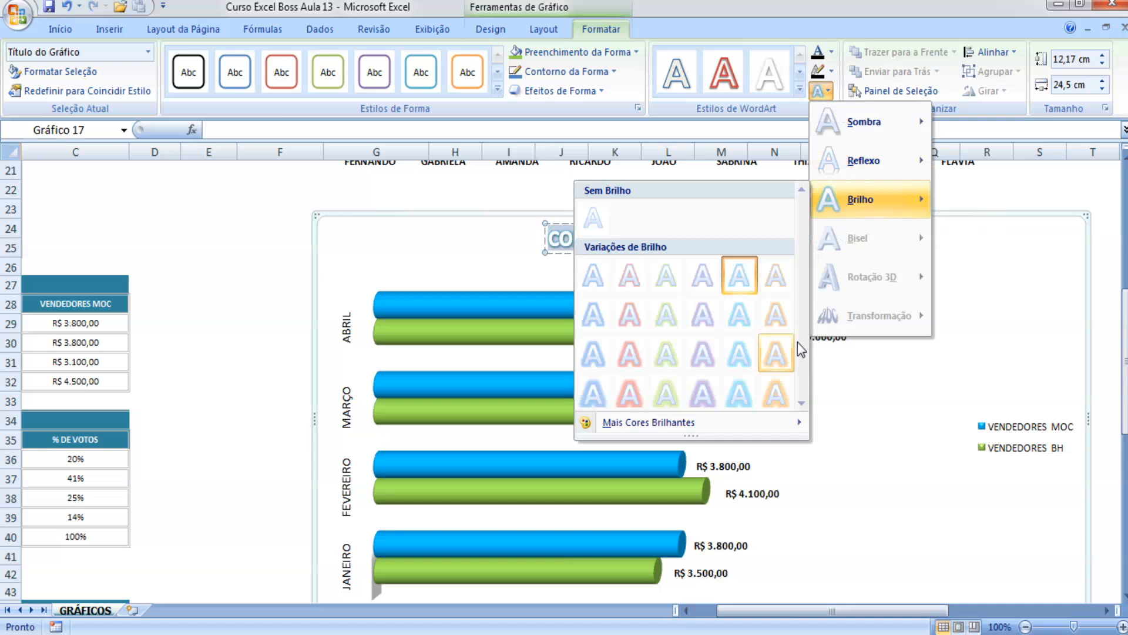
mouse_move(680, 428)
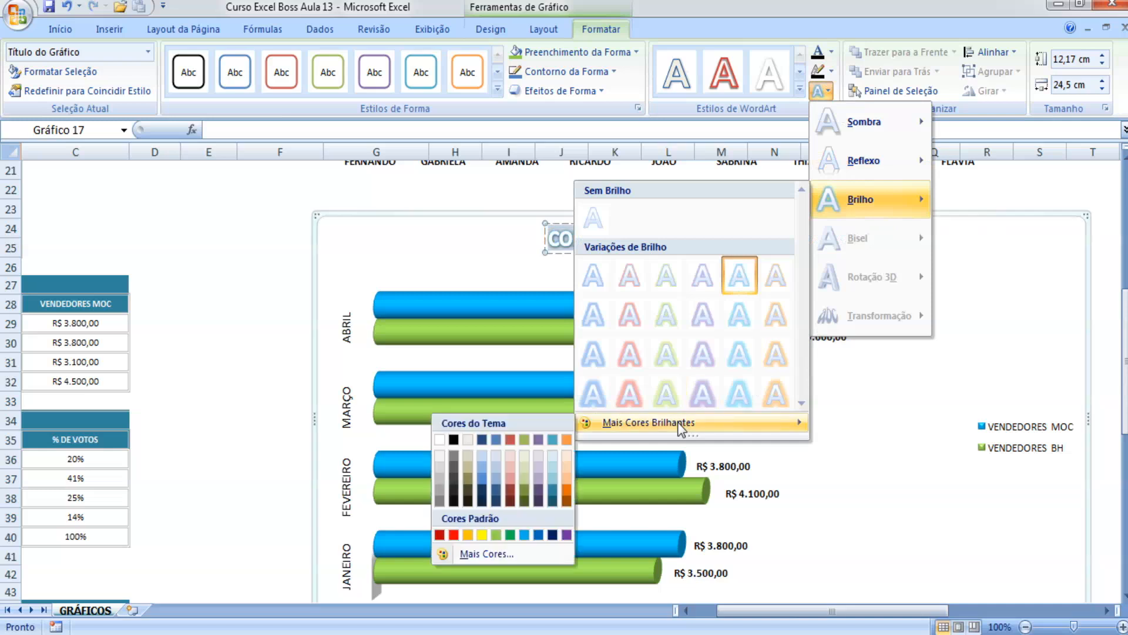
left_click(458, 458)
left_click(237, 263)
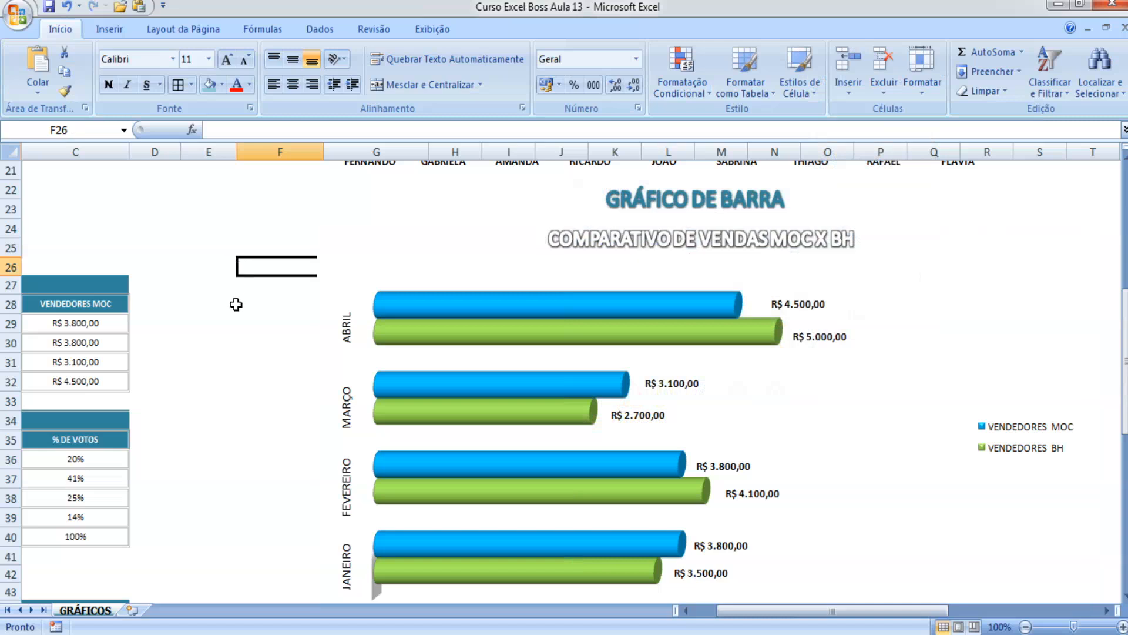
Apply the second-smallest aqua Brilho variation to the bar chart's title.
left_click(822, 247)
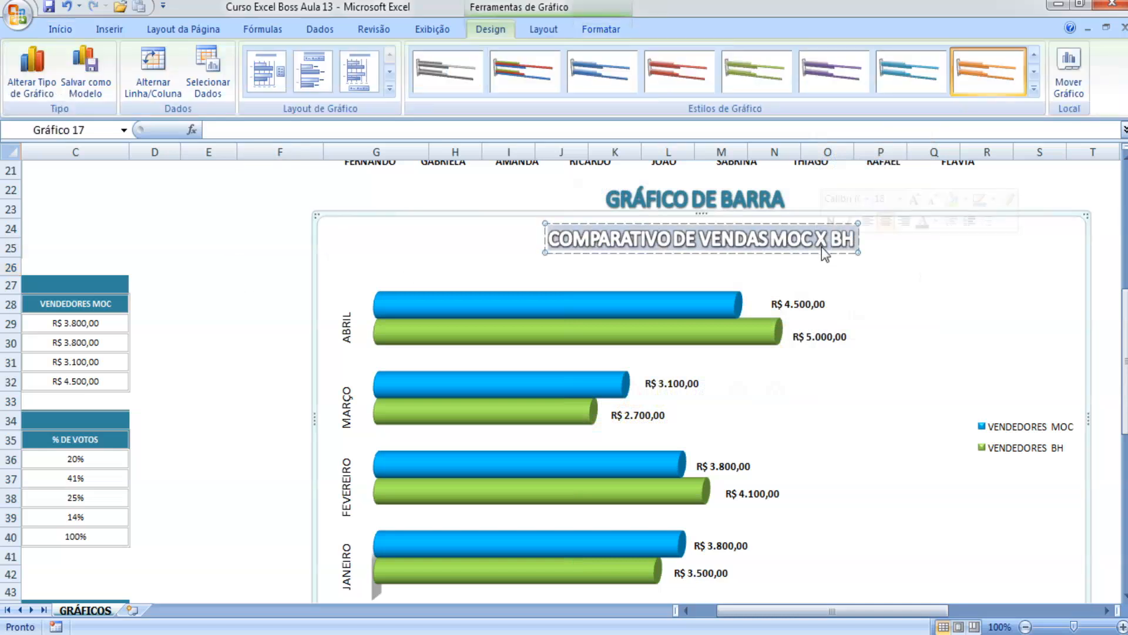
left_click(600, 28)
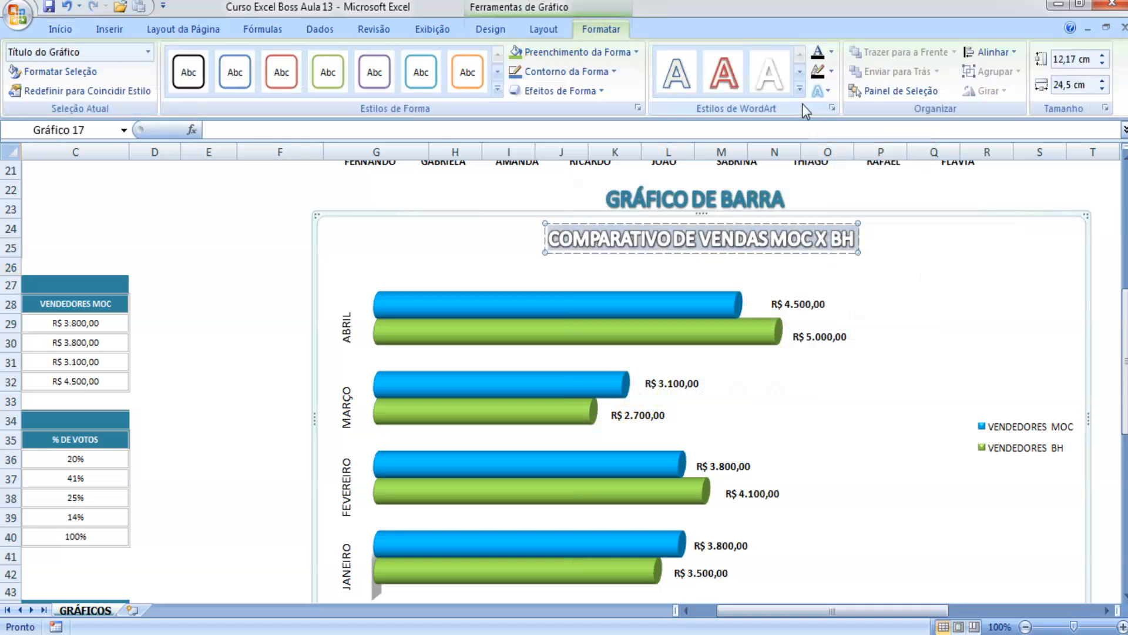
left_click(833, 90)
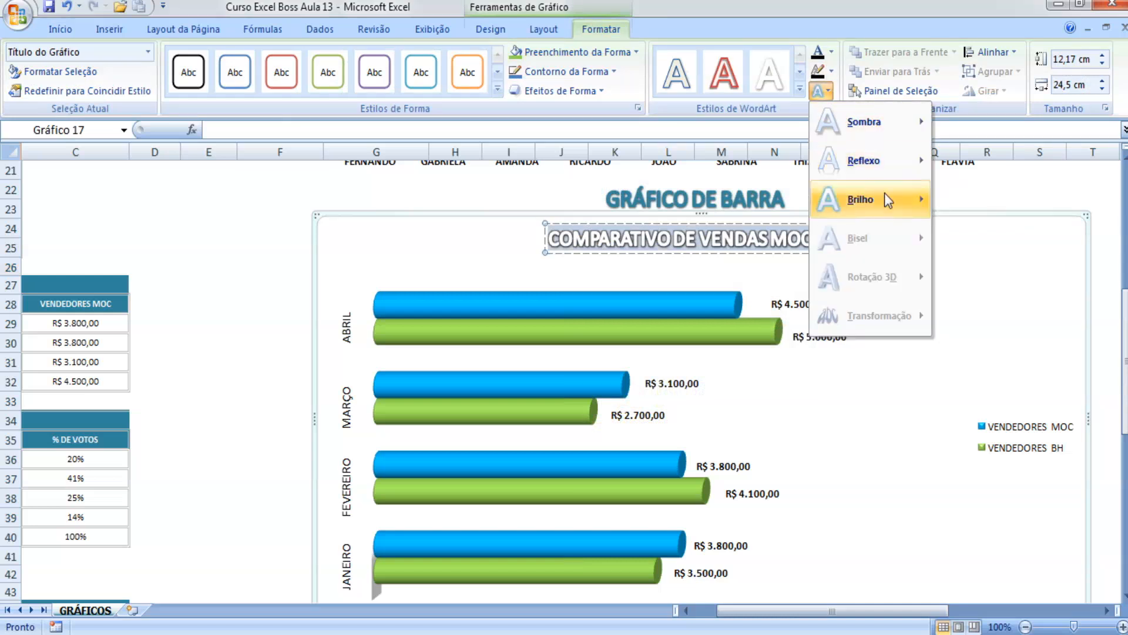
mouse_move(887, 197)
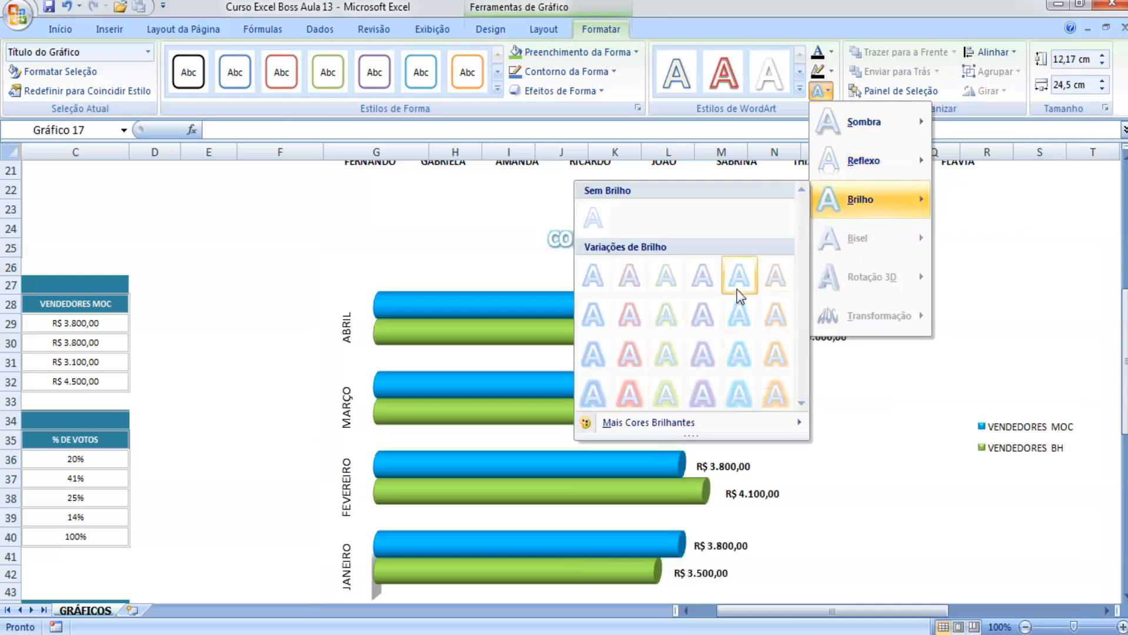
left_click(741, 314)
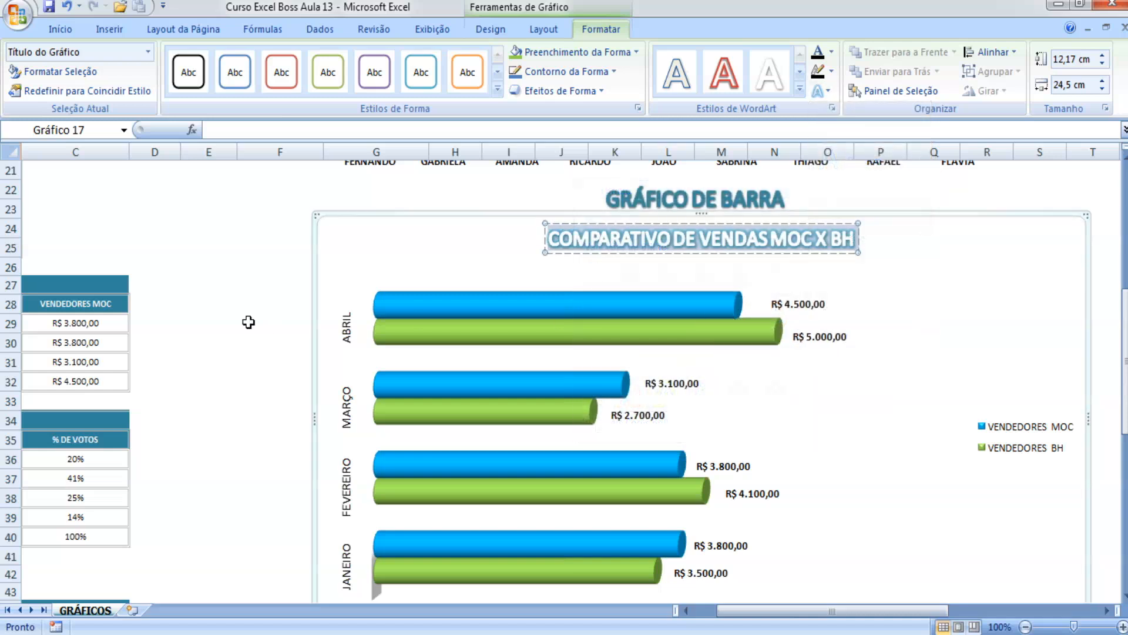
left_click(233, 323)
Recolour the bar chart title's glow to a light grey theme colour.
left_click(711, 237)
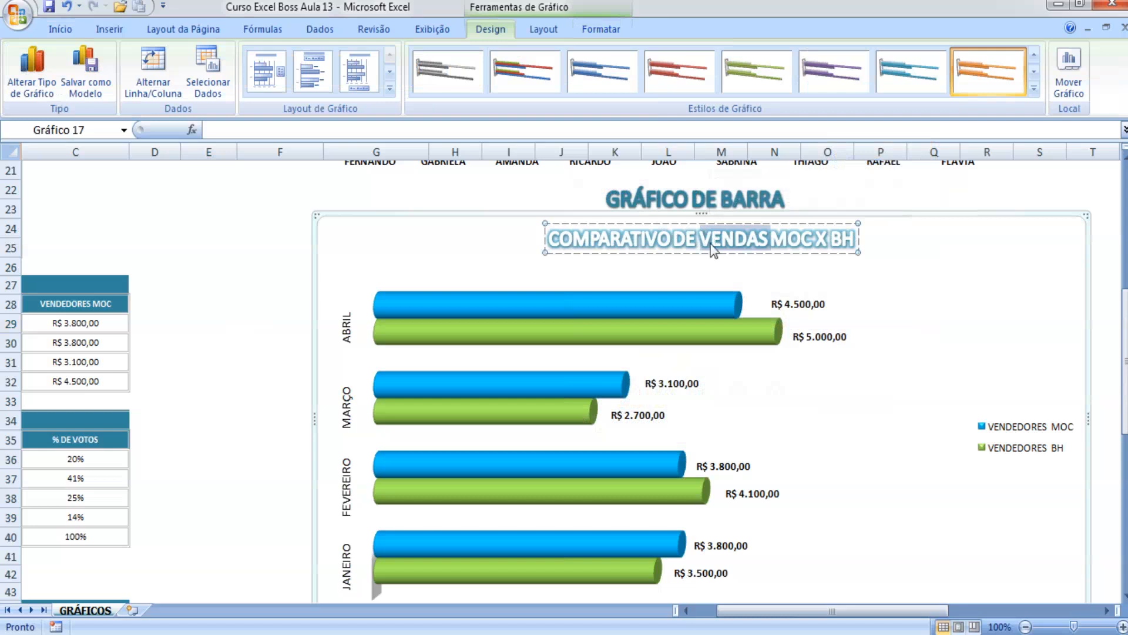
left_click(713, 247)
left_click(602, 28)
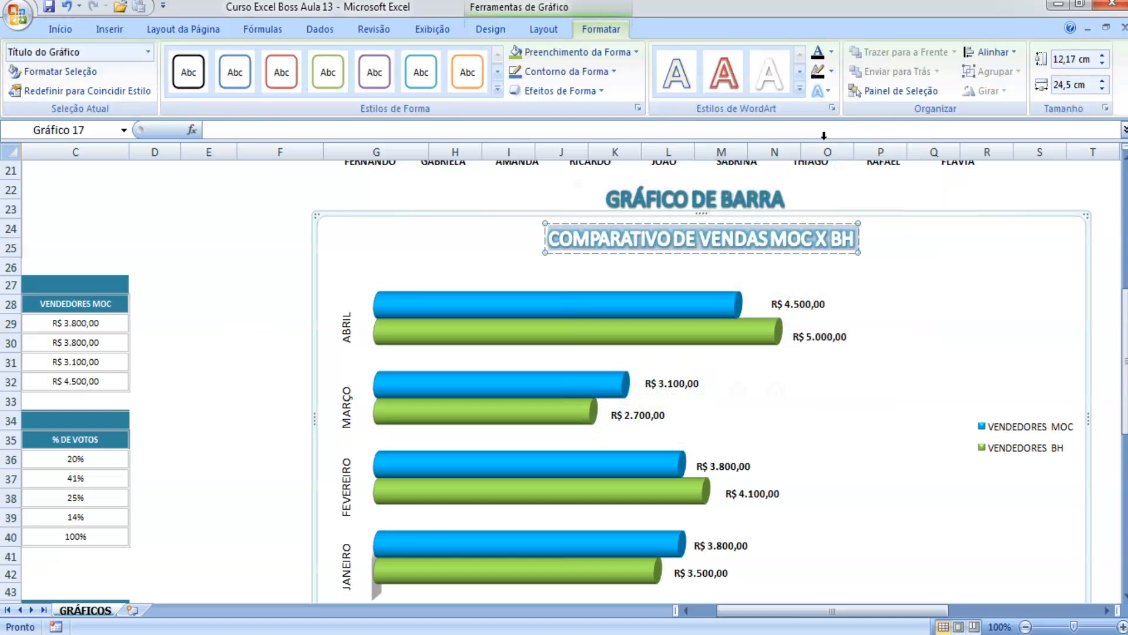
left_click(826, 92)
mouse_move(850, 215)
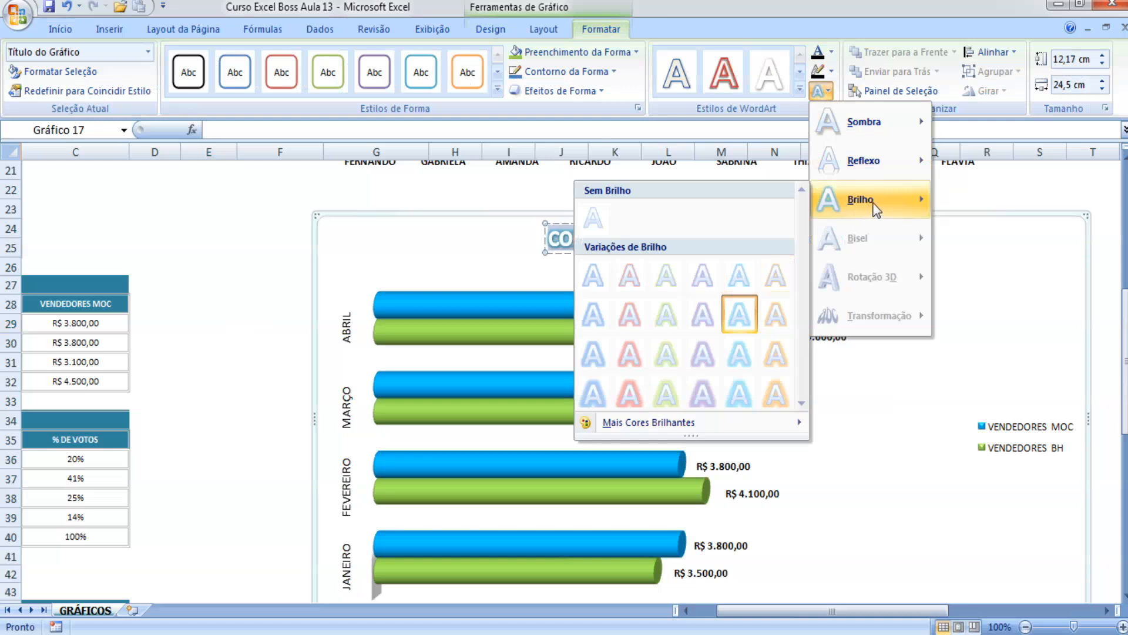
mouse_move(687, 423)
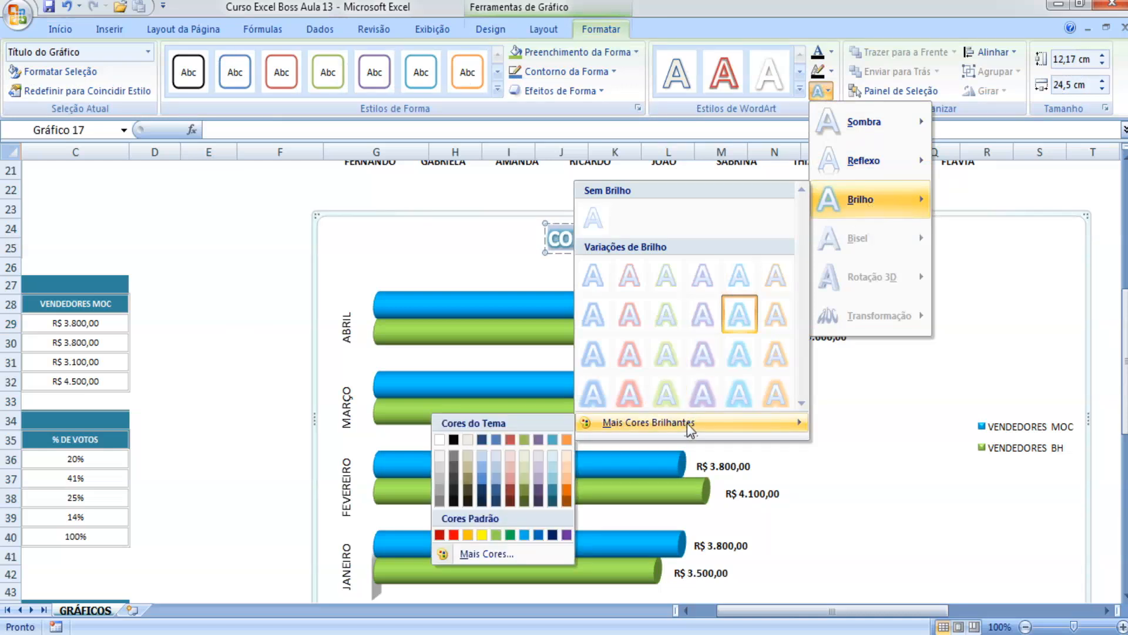
left_click(440, 478)
left_click(231, 337)
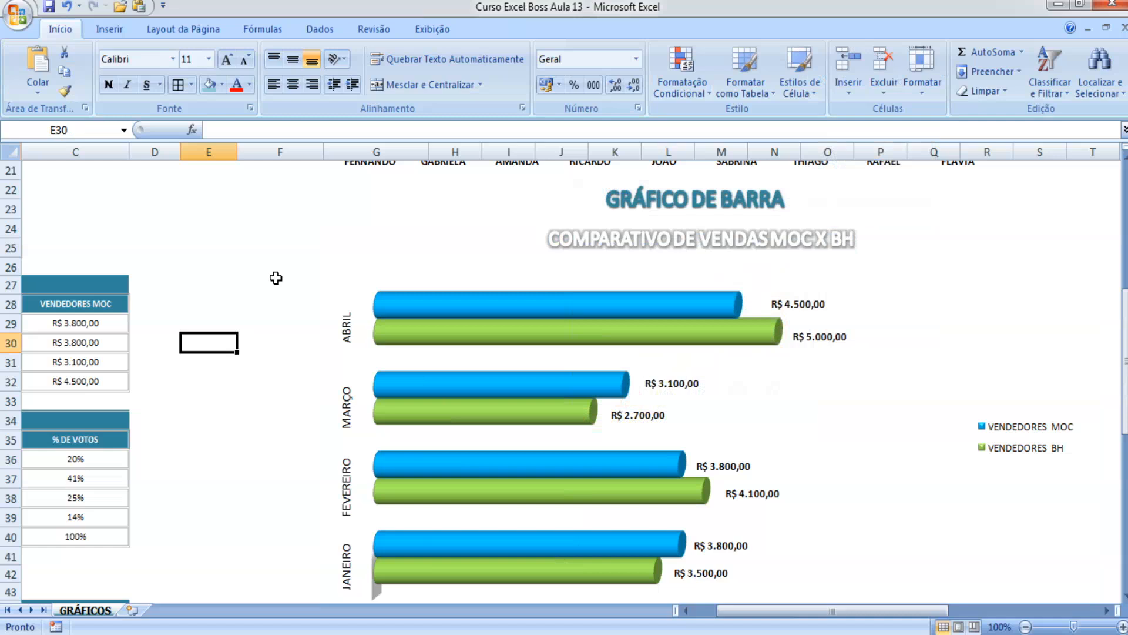
Review the VENDEDORES MOC series' format settings, from series options and shape through border and shadow to 3D format.
scroll(378, 373, "down", 2)
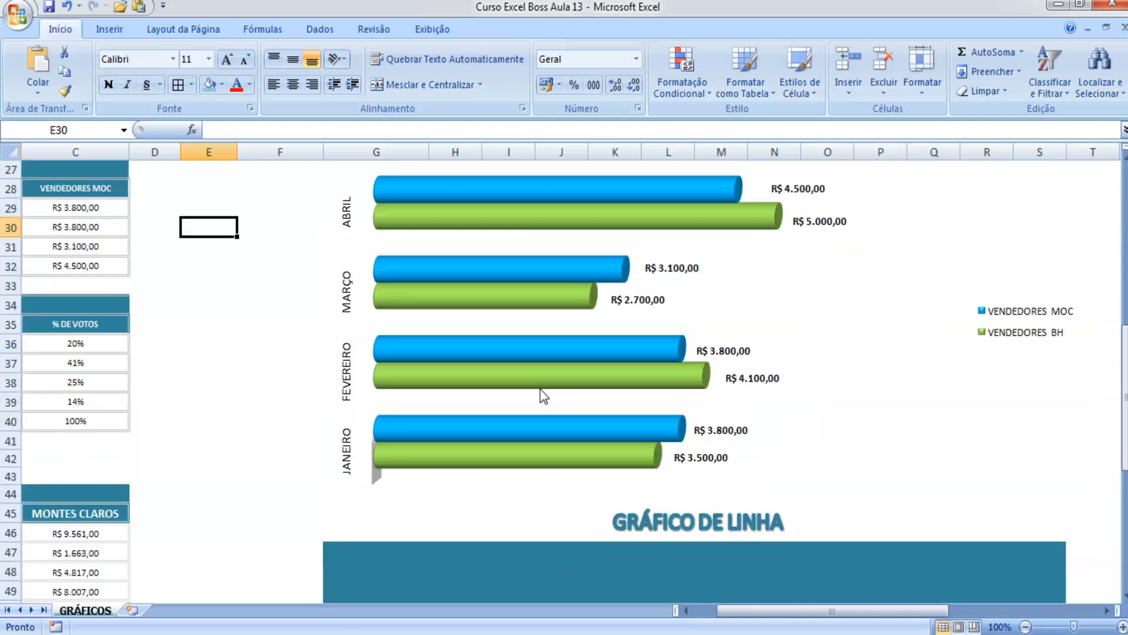
scroll(605, 415, "up", 1)
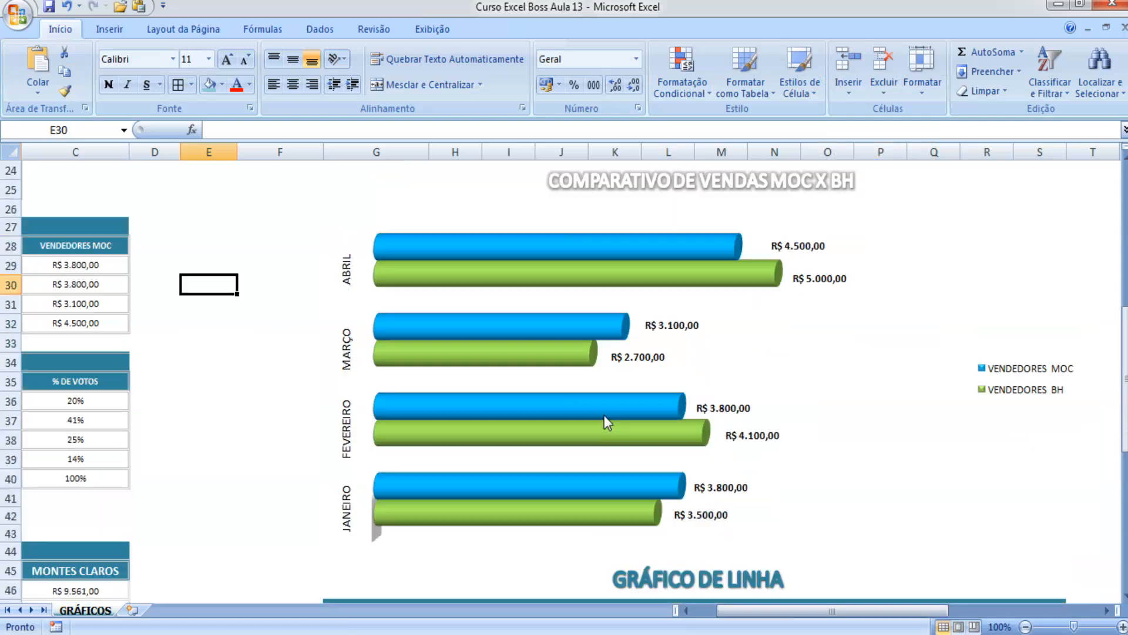
left_click(782, 335)
left_click(438, 437)
left_click(380, 513)
left_click(456, 493)
right_click(494, 490)
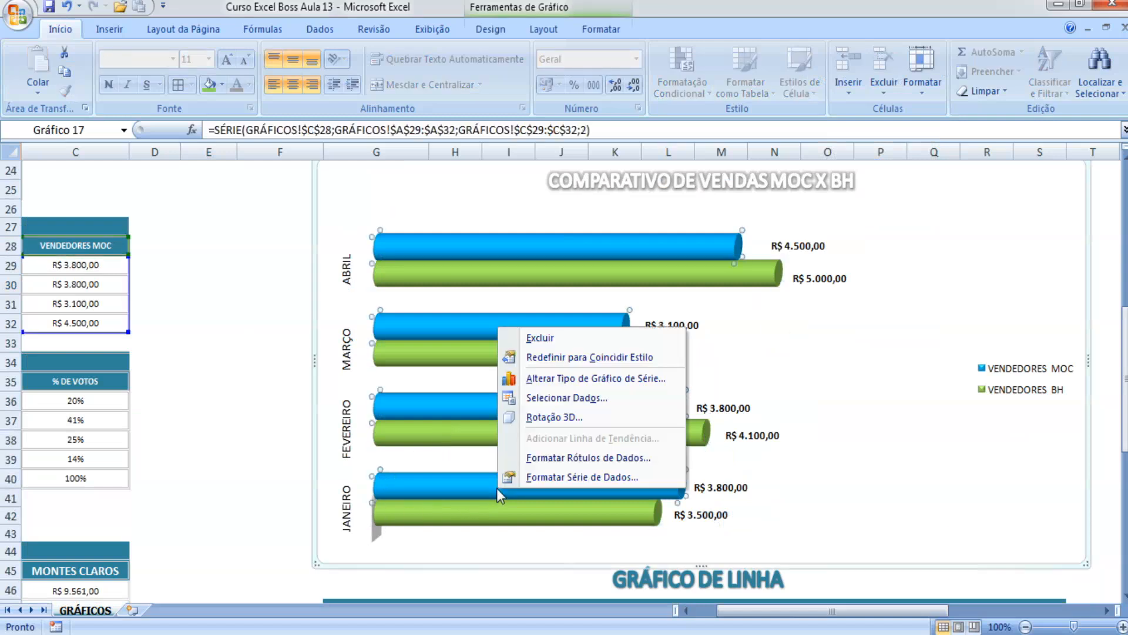
left_click(542, 483)
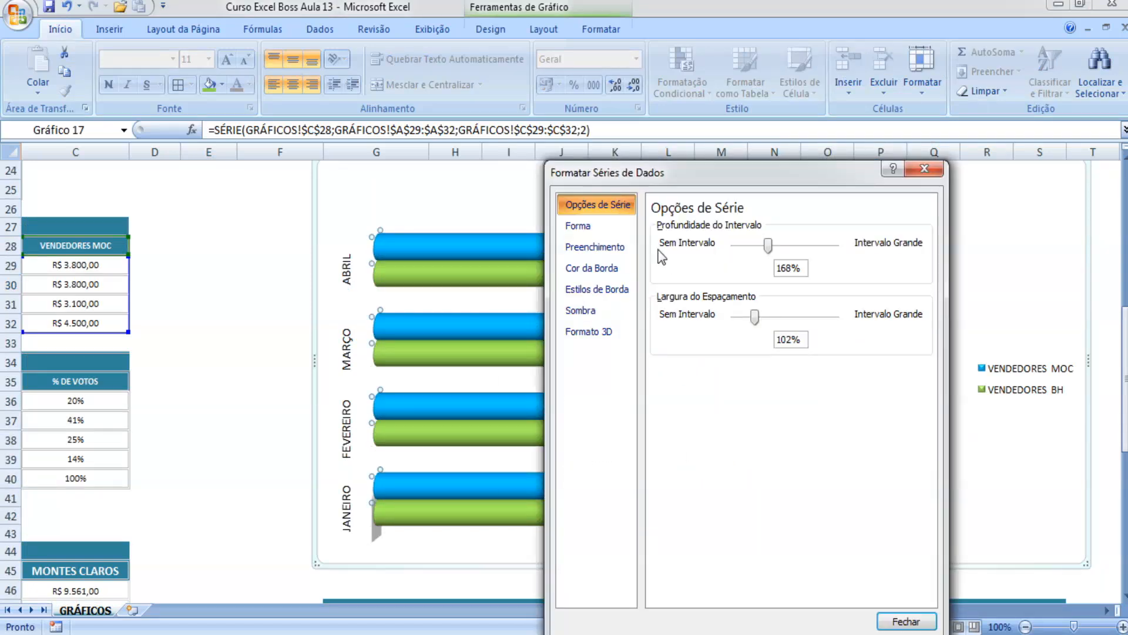
left_click(625, 227)
left_click(626, 245)
left_click(603, 265)
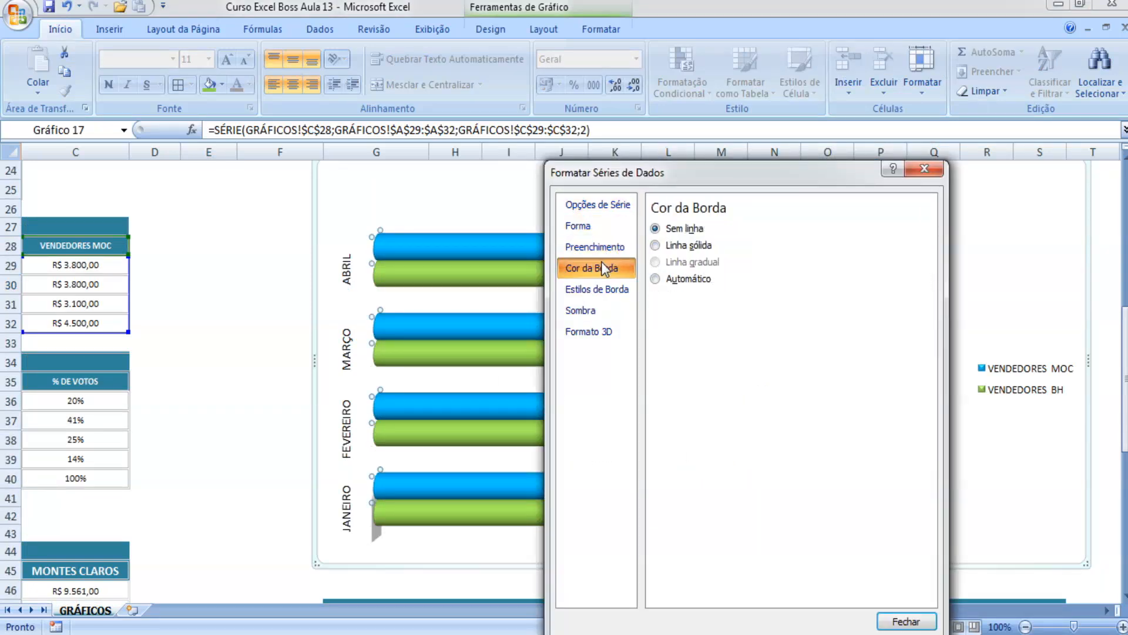
left_click(604, 291)
left_click(604, 313)
left_click(606, 327)
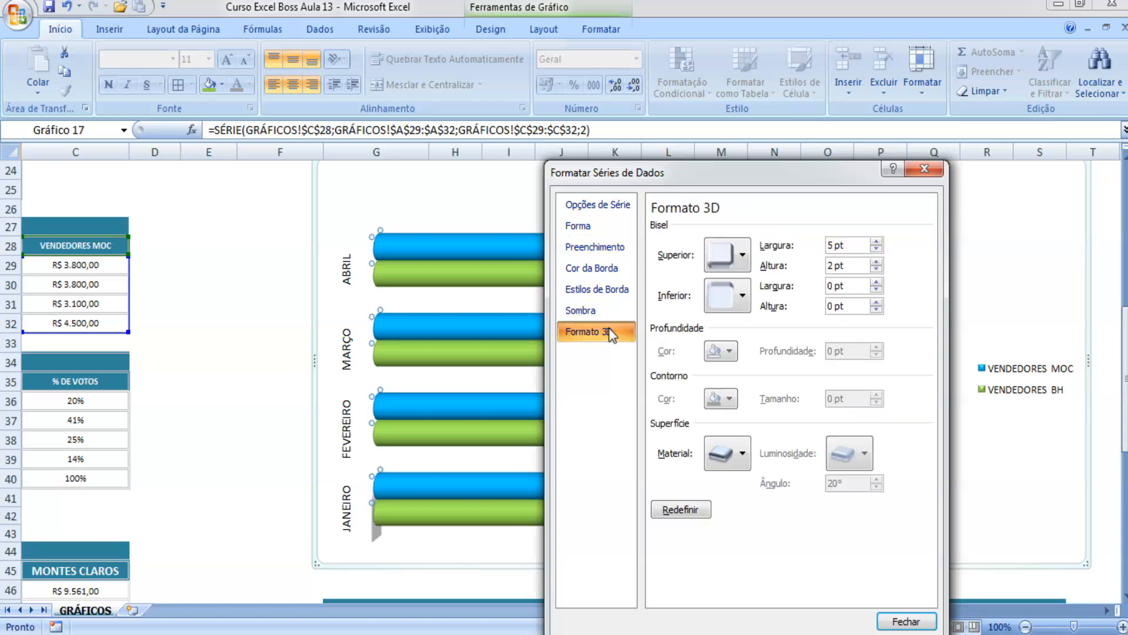
left_click(924, 169)
Set the bar chart's 3D rotation to 140° on the X axis.
left_click(457, 431)
right_click(457, 431)
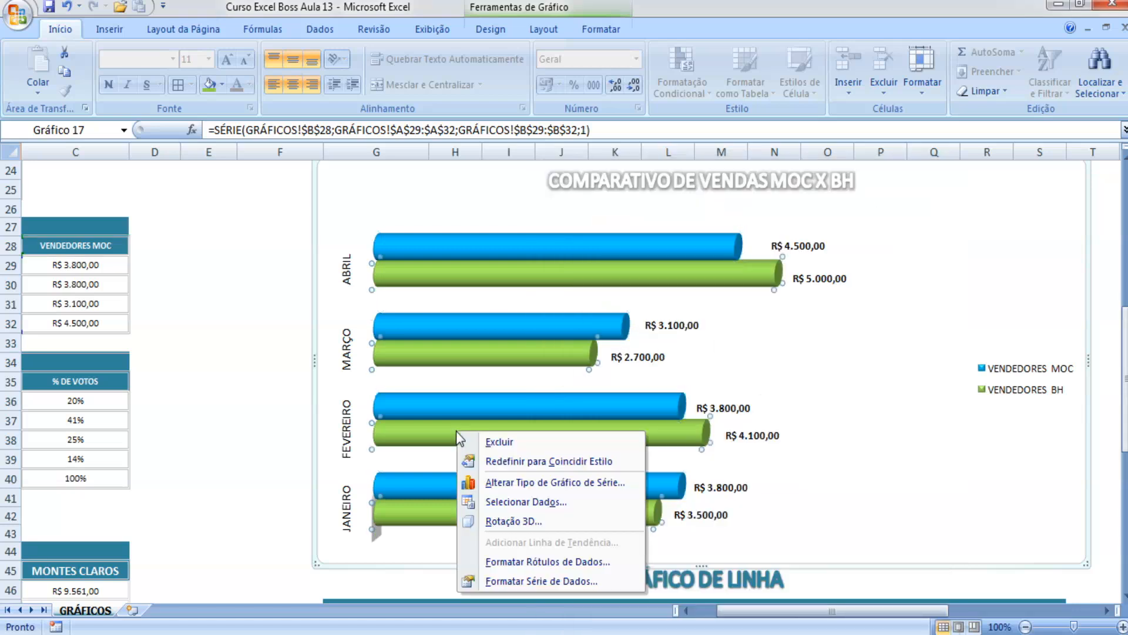
left_click(568, 528)
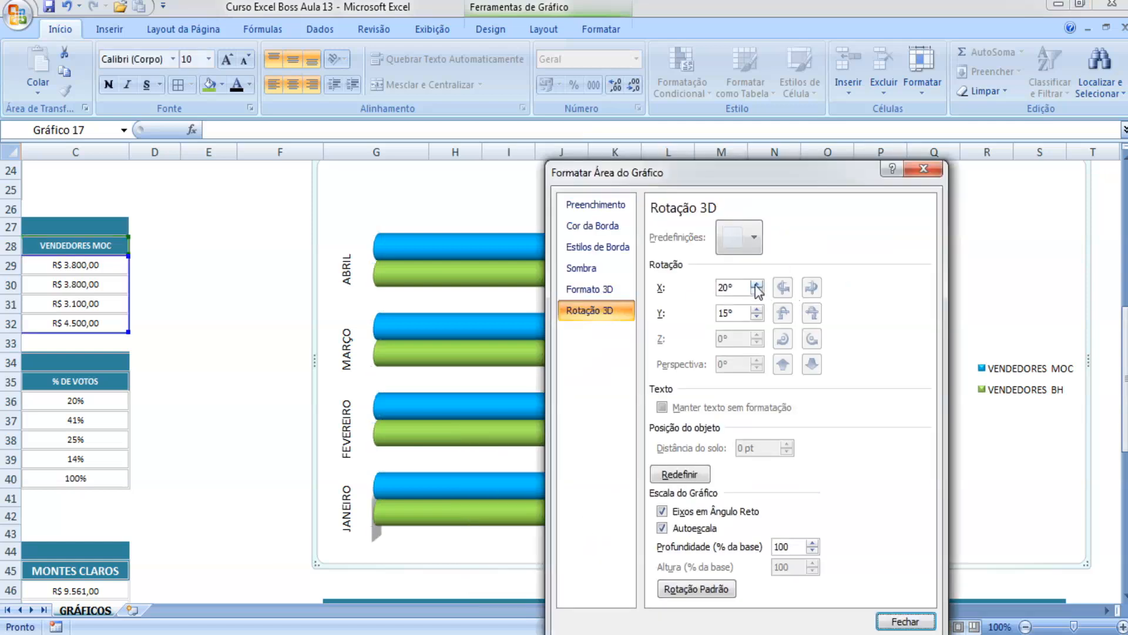
left_click_drag(858, 180, 1036, 192)
left_click(935, 296)
left_click(935, 296)
left_click(935, 296)
left_click(935, 296)
Try a 3D rotation of 70° on the bar chart's Y axis.
left_click(935, 322)
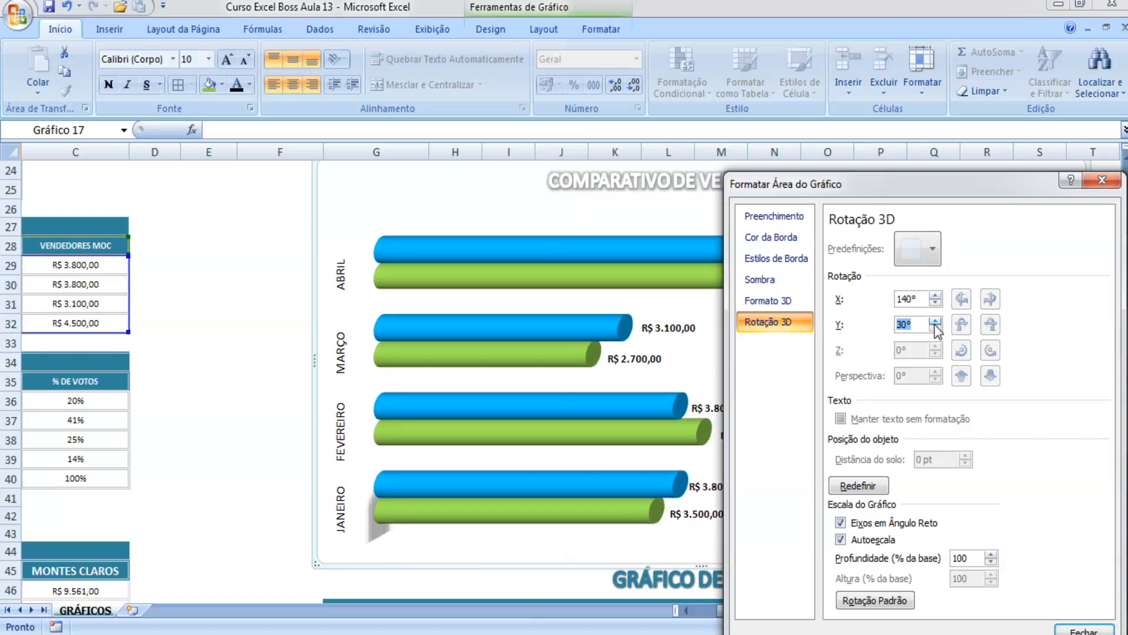
left_click(935, 321)
left_click(935, 321)
left_click(935, 322)
left_click(935, 321)
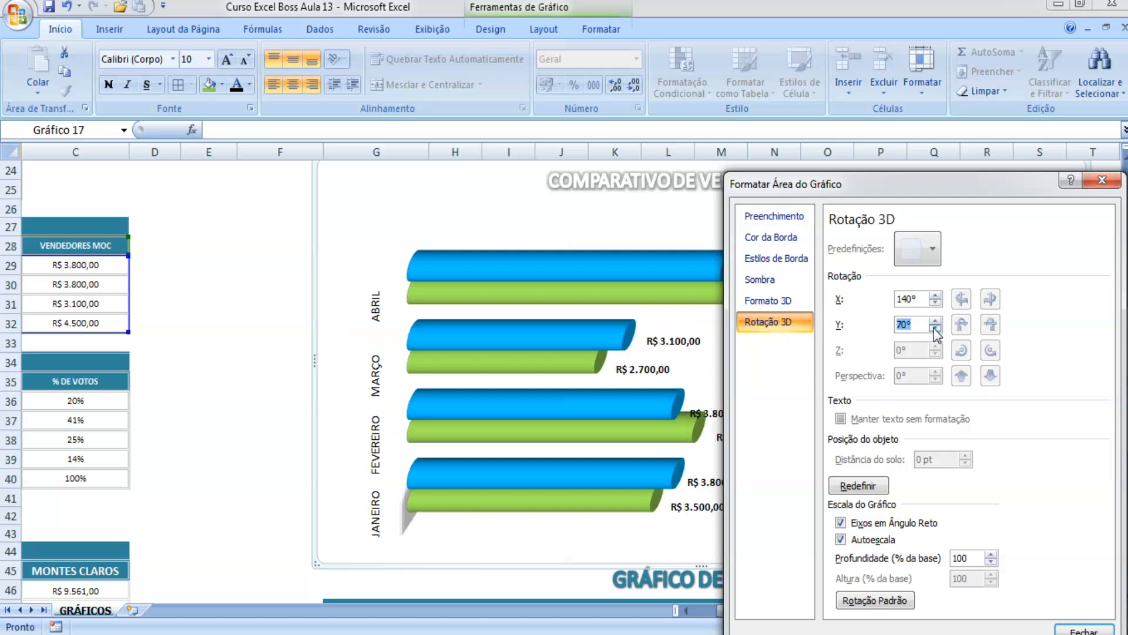
Try several top bevel styles on the bar chart area, ending with one 6 pt wide and 6 pt high.
left_click(787, 301)
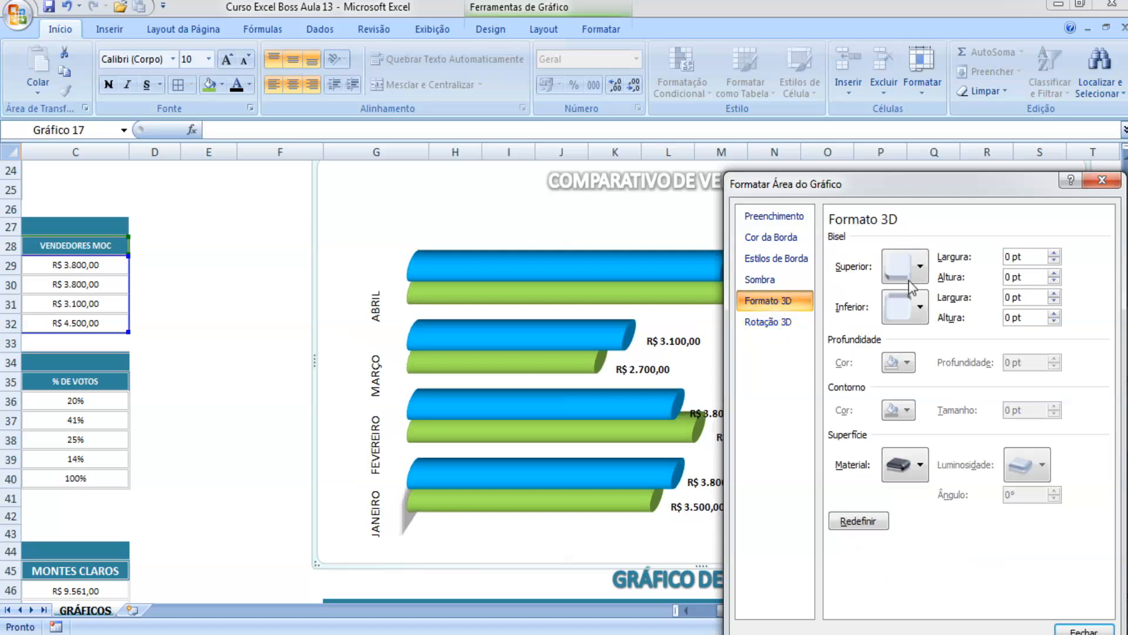
left_click(920, 268)
left_click(921, 391)
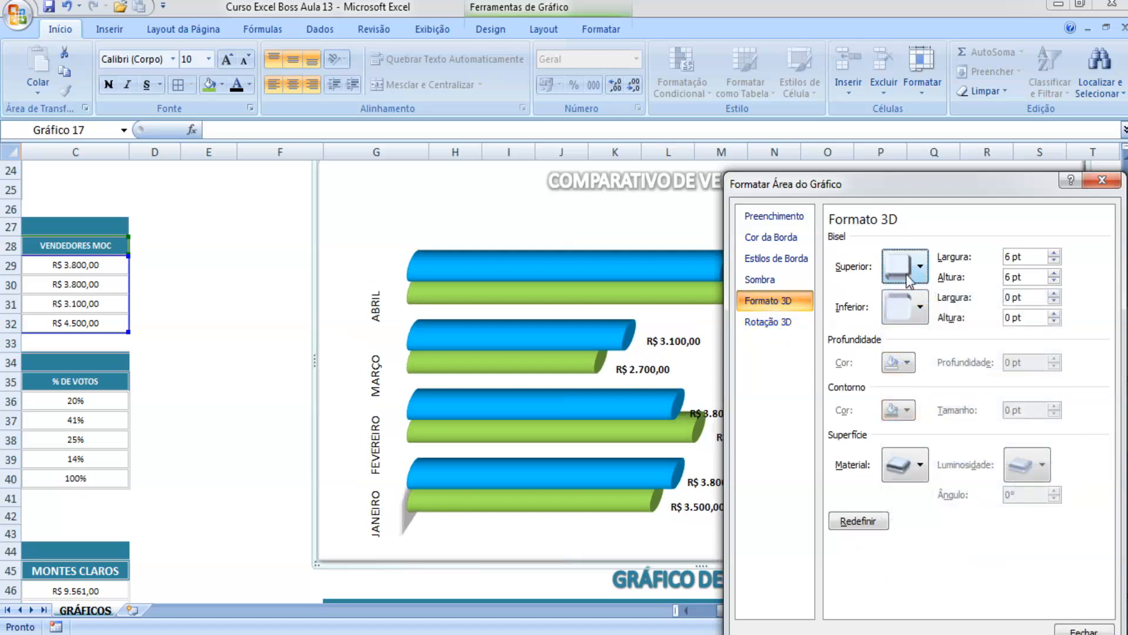
left_click(912, 259)
left_click(947, 388)
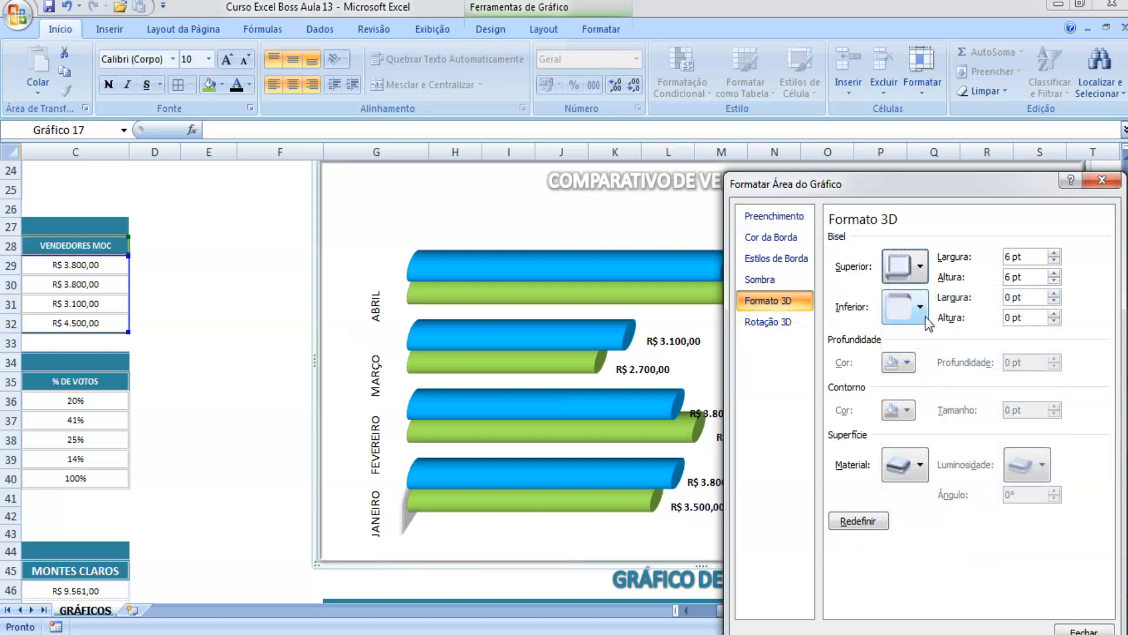
left_click(919, 271)
left_click(989, 394)
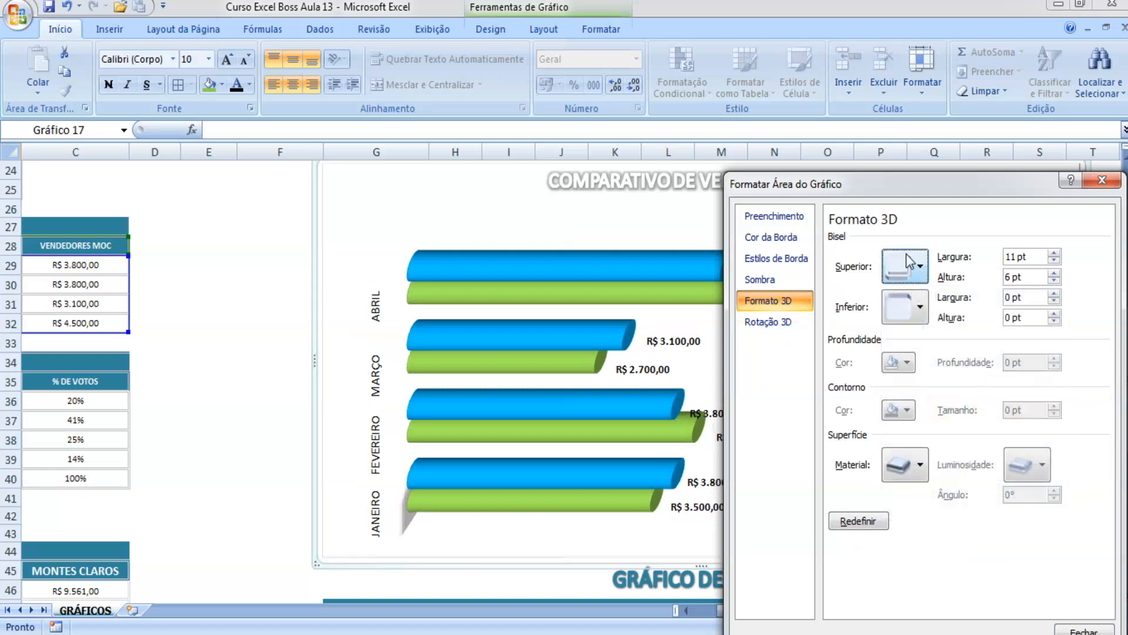
left_click(908, 262)
left_click(1036, 445)
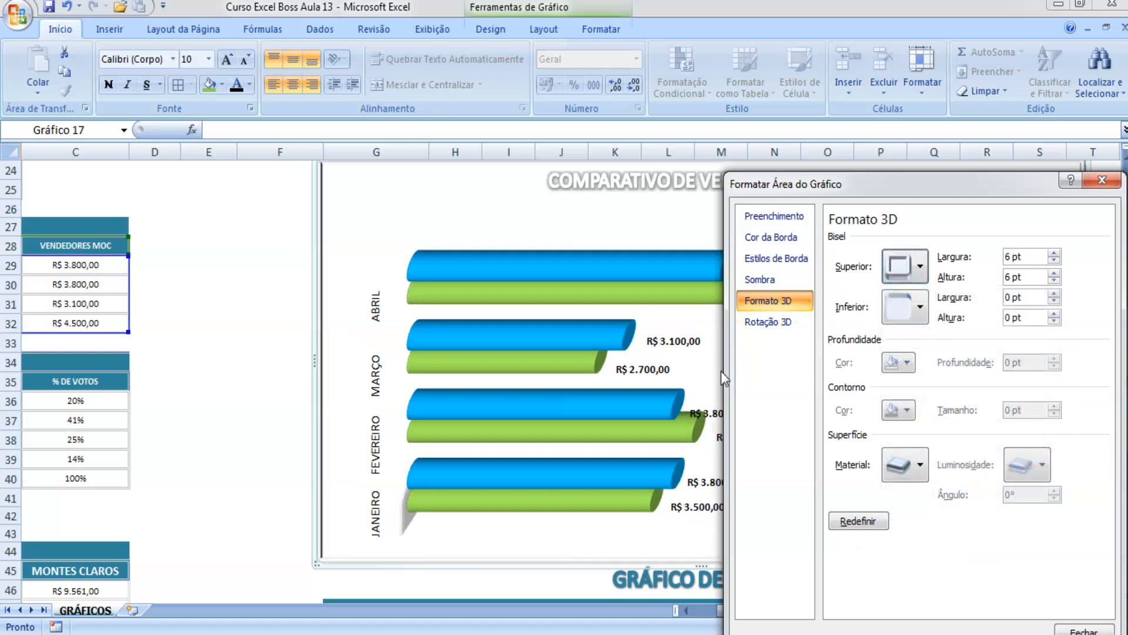
Try several Efeito Especial surface materials on the bar chart area.
left_click(901, 470)
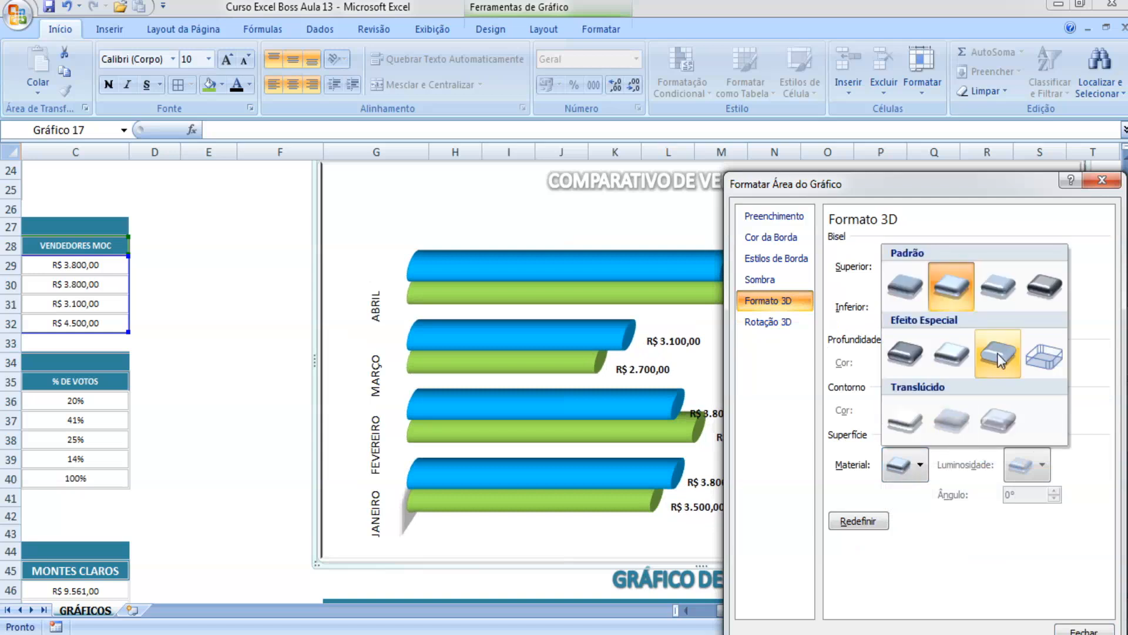
left_click(1028, 360)
left_click(913, 456)
left_click(889, 352)
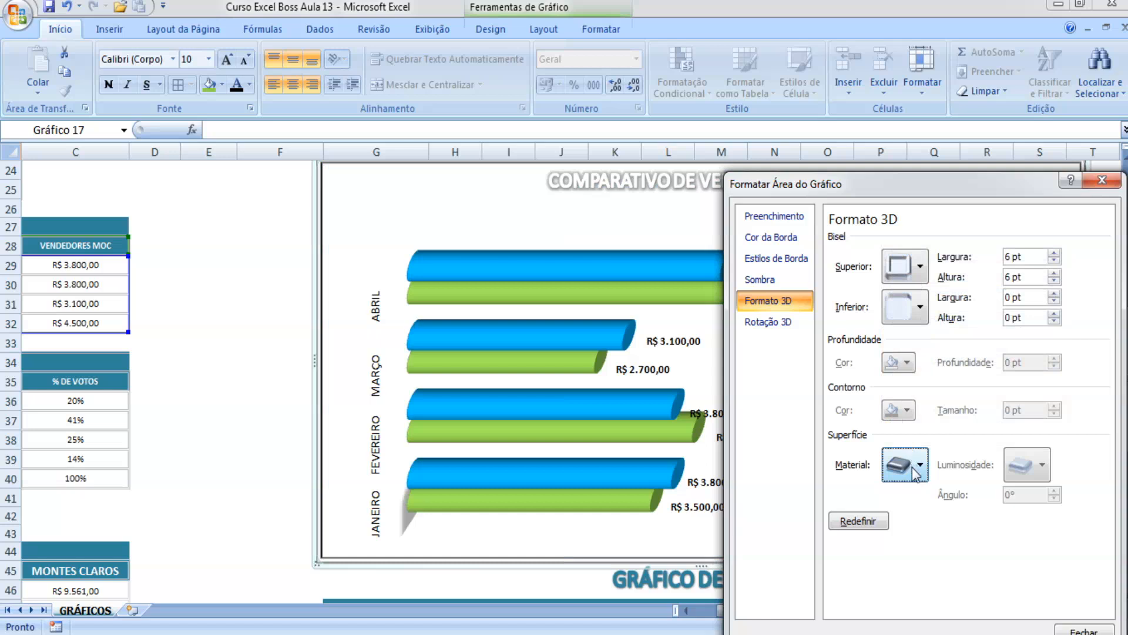
left_click(912, 468)
left_click(947, 366)
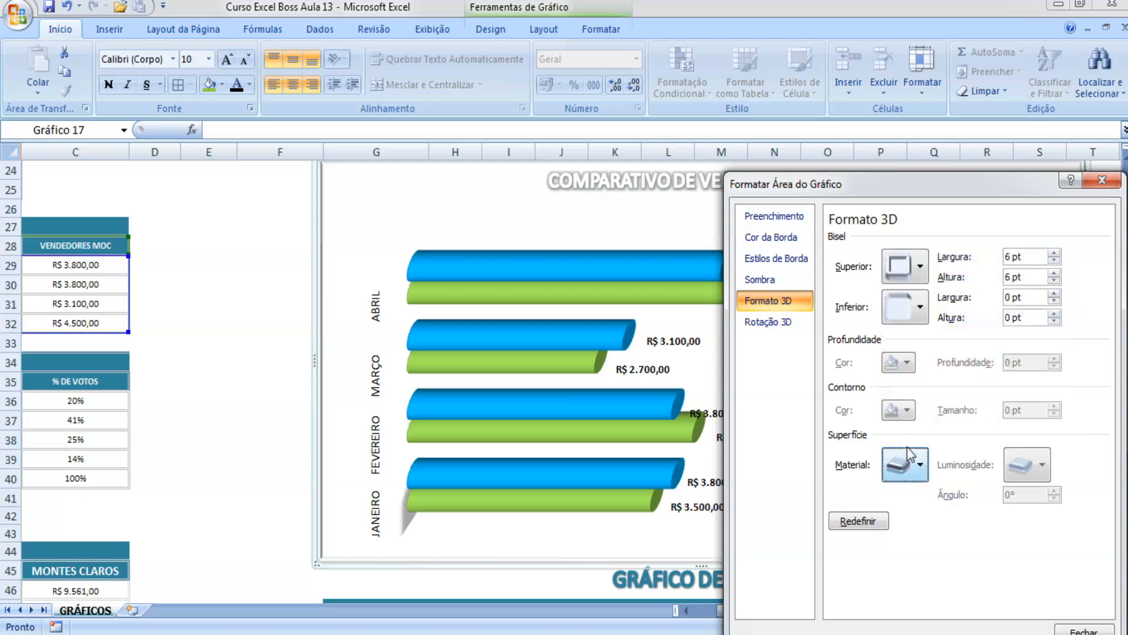
Try the Padrão surface materials on the bar chart area, ending with the first one.
left_click(910, 454)
left_click(972, 295)
left_click(924, 457)
left_click(898, 300)
left_click(910, 464)
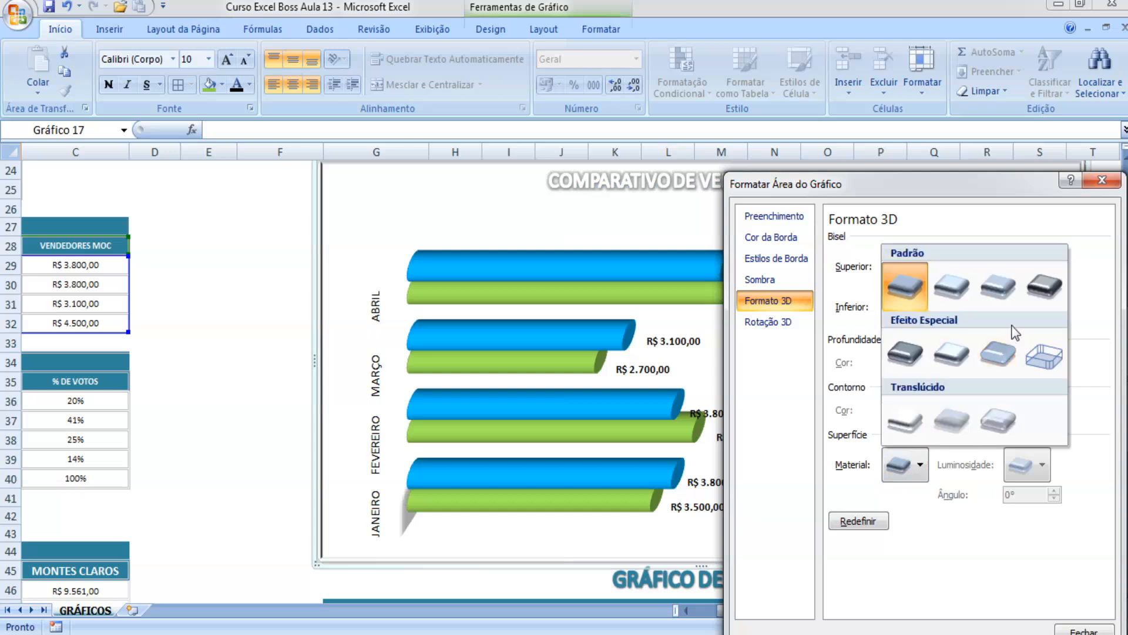
left_click(902, 282)
Try the wireframe material and each Translúcido material on the bar chart area.
left_click(905, 464)
left_click(1040, 358)
left_click(911, 467)
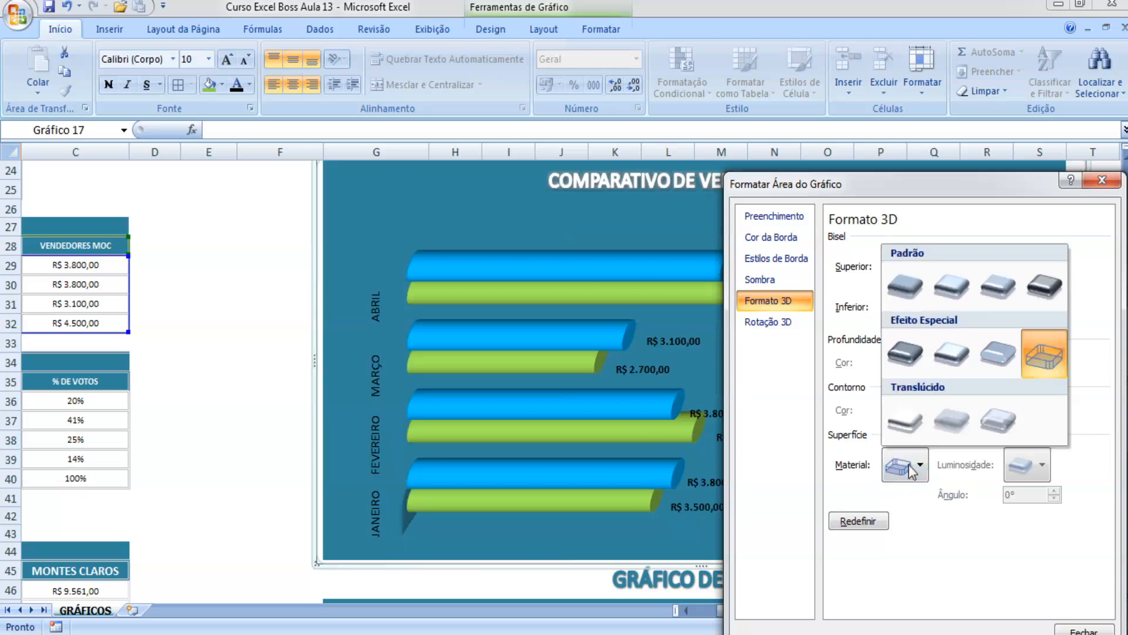
left_click(998, 419)
left_click(909, 464)
left_click(954, 432)
left_click(894, 475)
left_click(892, 429)
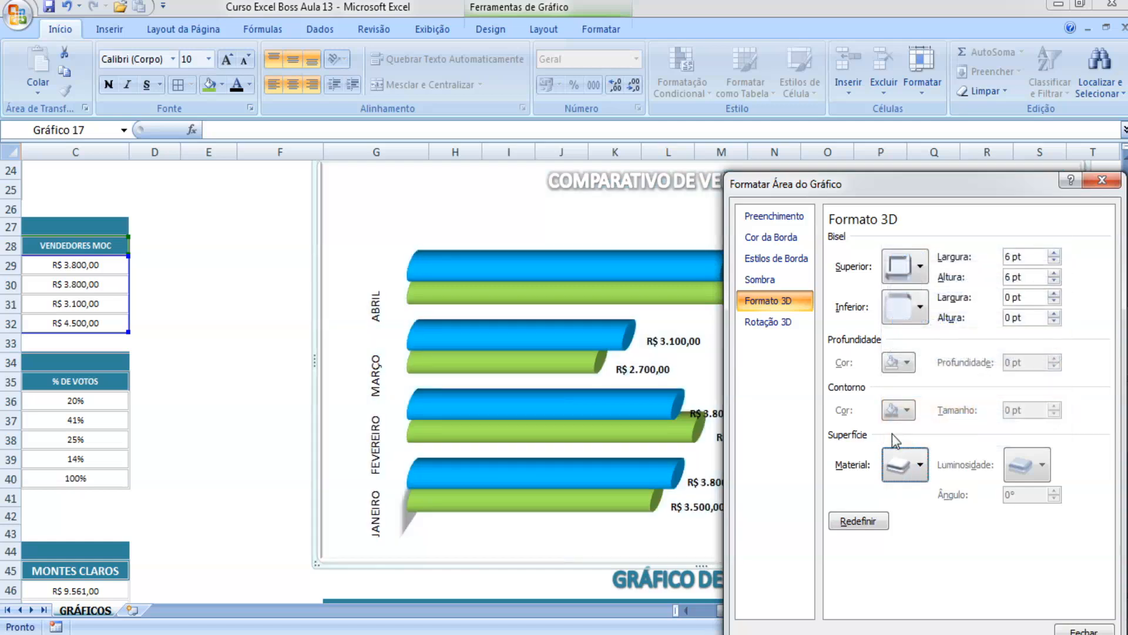
Try a shadow colour and a preset shadow on the bar chart area, and close the formatting dialog.
left_click(775, 280)
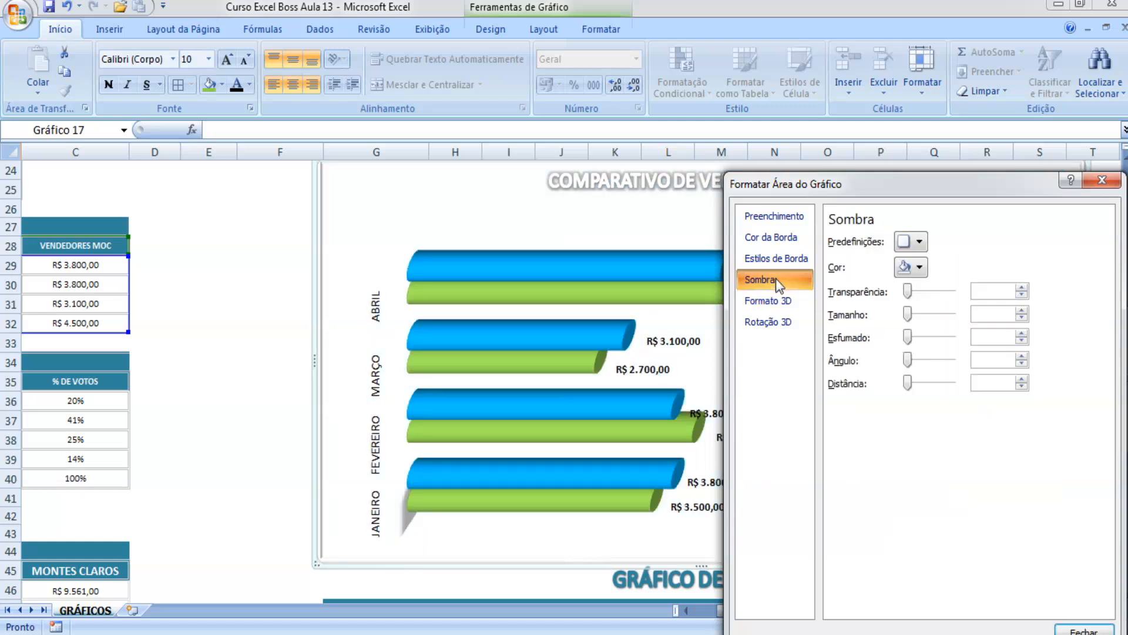
left_click(910, 268)
left_click(926, 249)
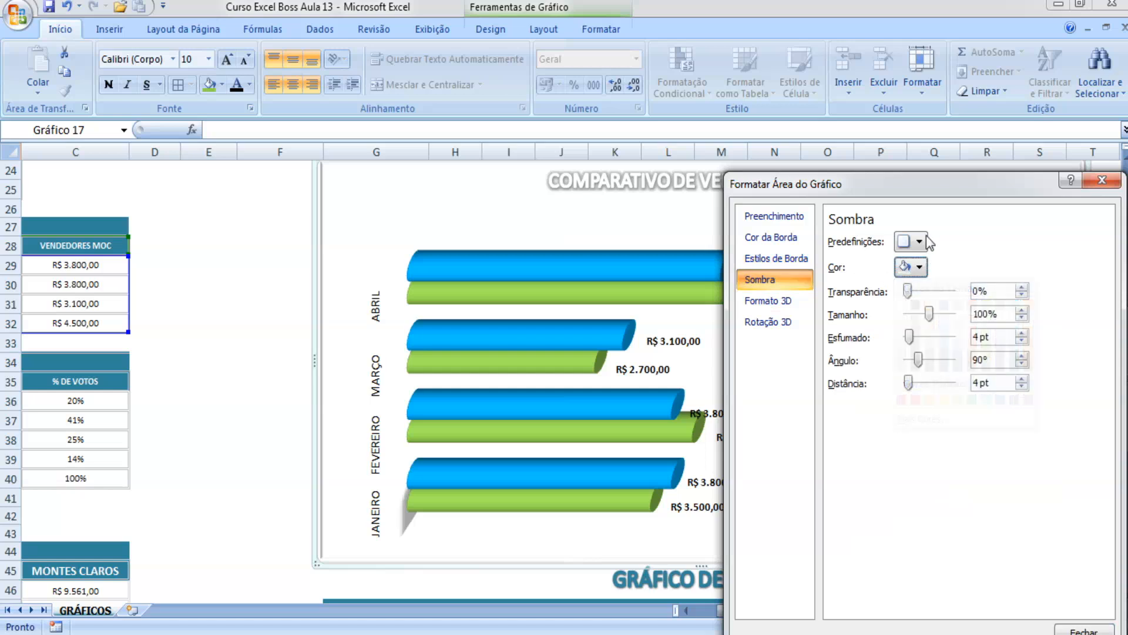
left_click(918, 242)
left_click(1007, 525)
left_click(282, 376)
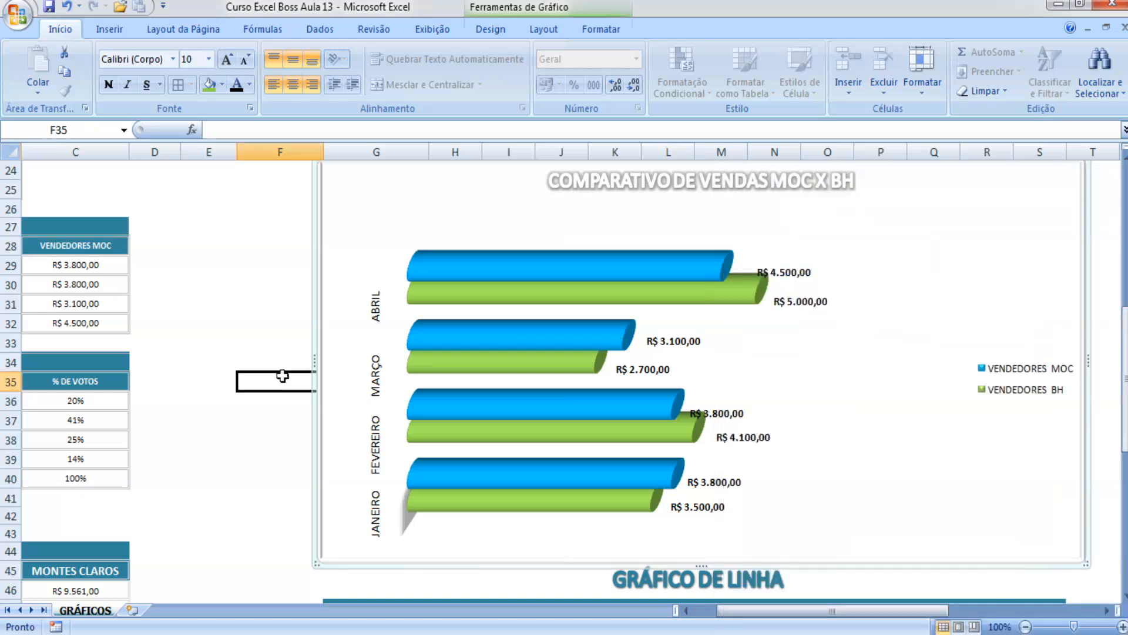
left_click(285, 420)
scroll(395, 404, "up", 2)
scroll(395, 403, "down", 1)
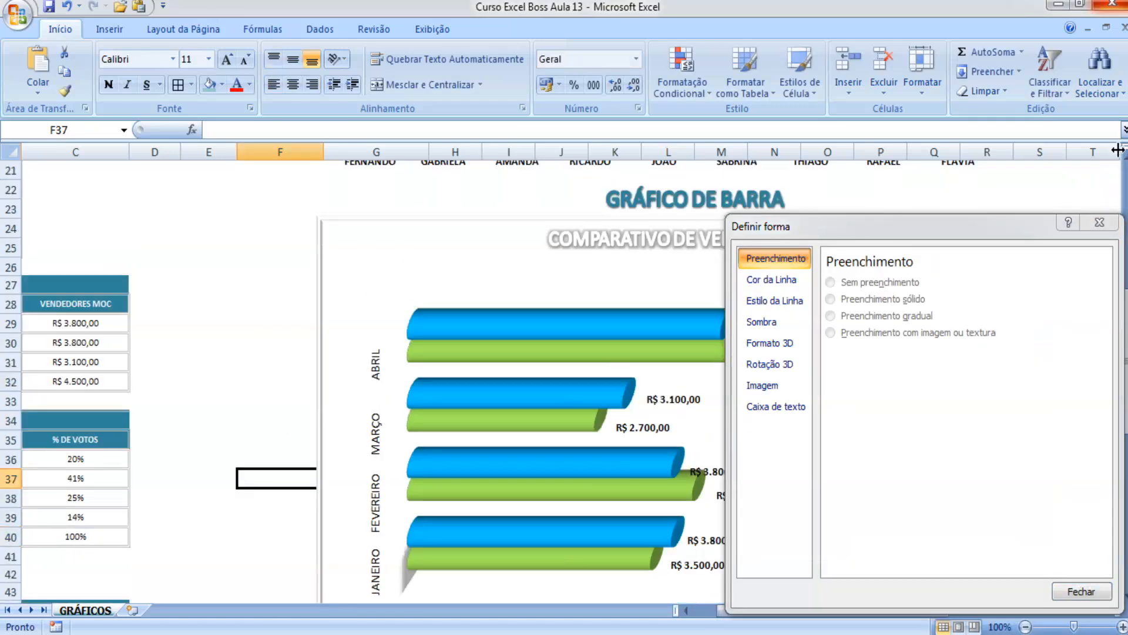
left_click(1100, 222)
Undo the bar chart area's shadow, material and bevel changes and the steeper Y rotation.
left_click(1083, 336)
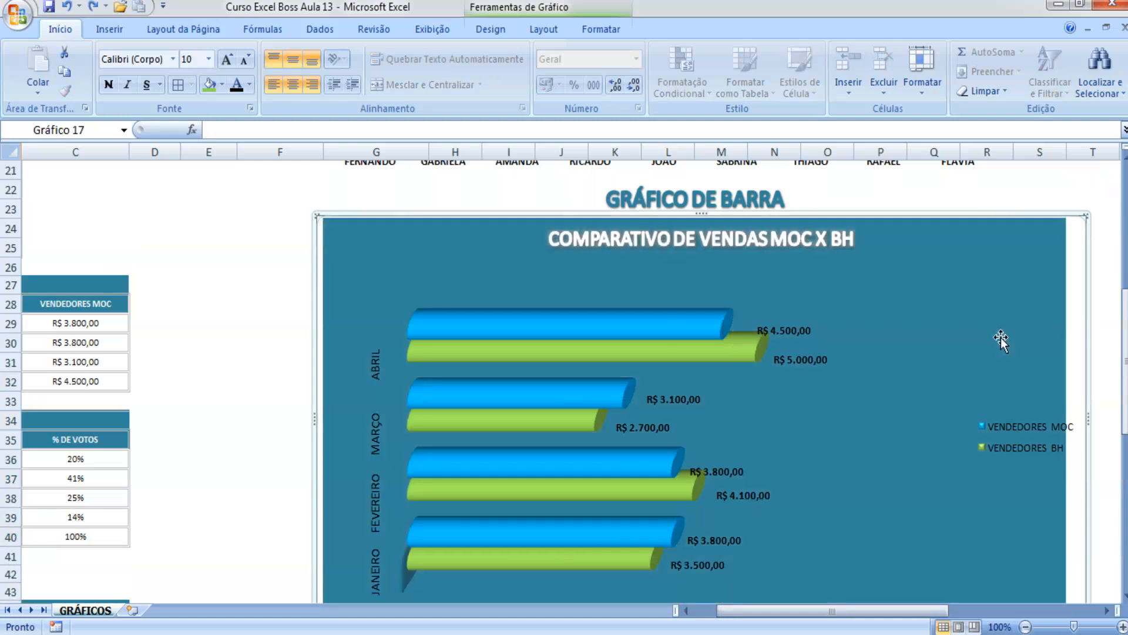
key("ctrl+z")
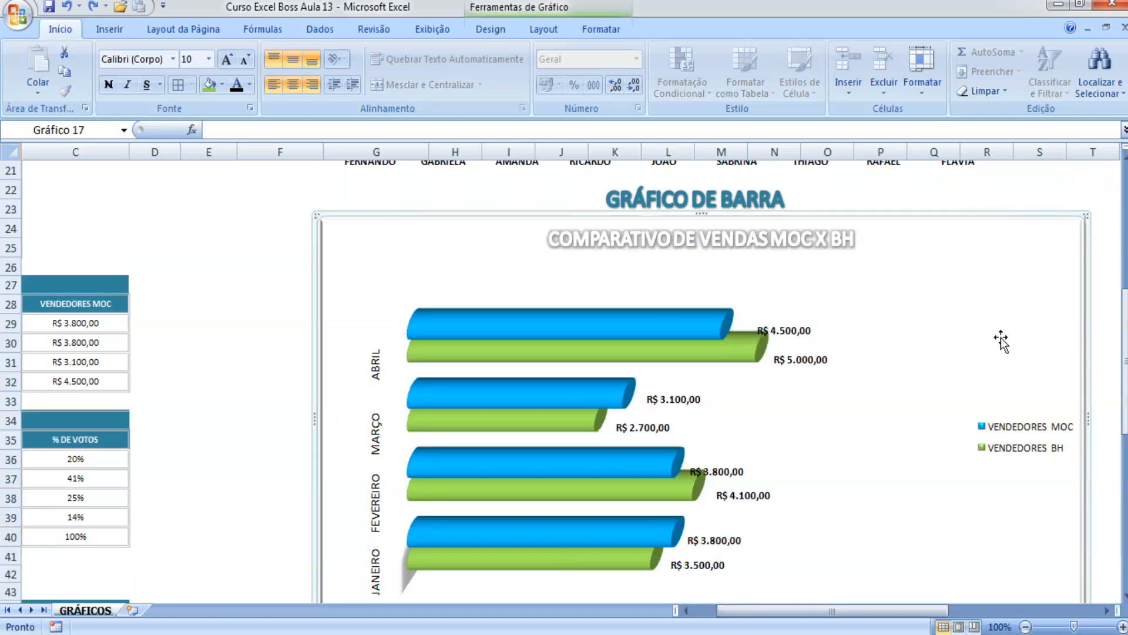
scroll(937, 351, "down", 2)
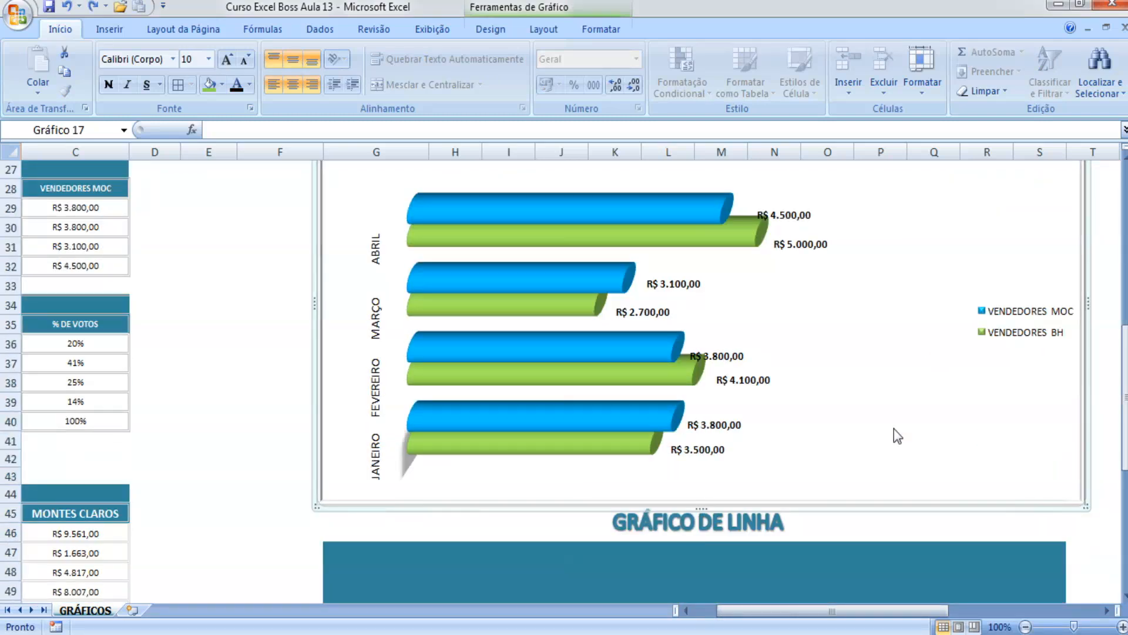
scroll(888, 429, "up", 1)
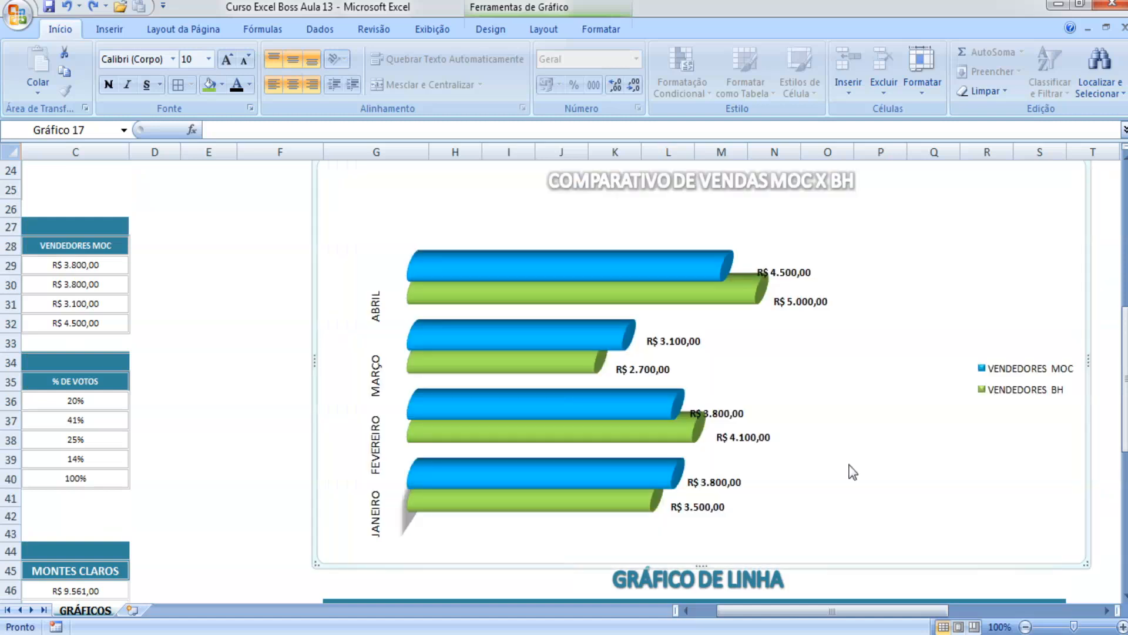
scroll(851, 438, "up", 1)
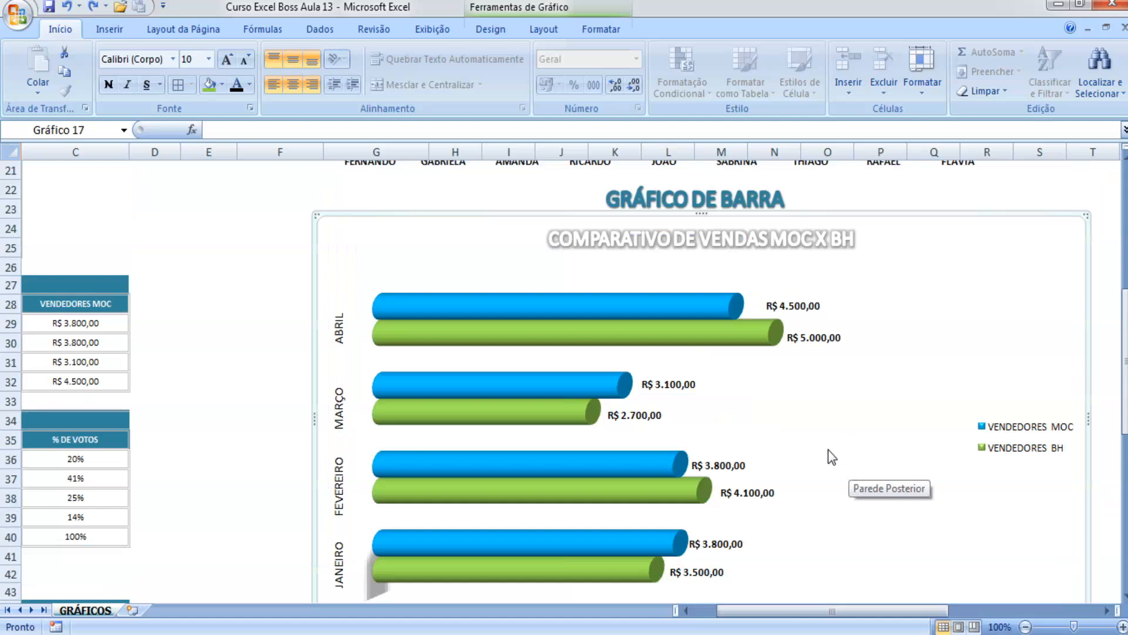
Delete the GRÁFICO DE BARRA text box above the bar chart.
left_click(297, 360)
left_click(725, 195)
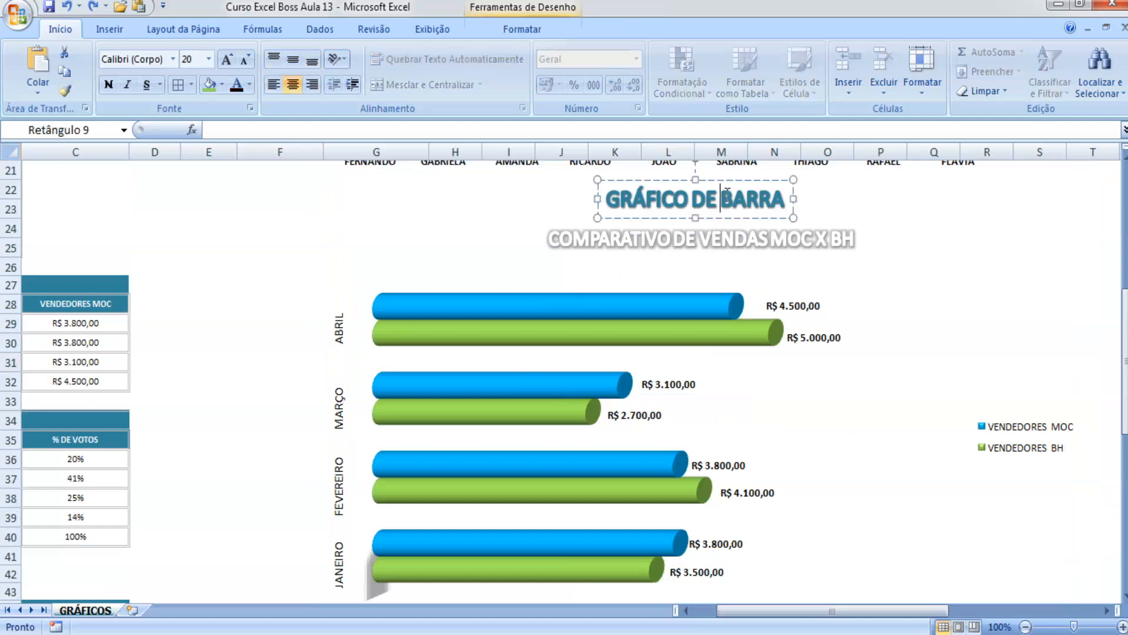
triple_click(725, 195)
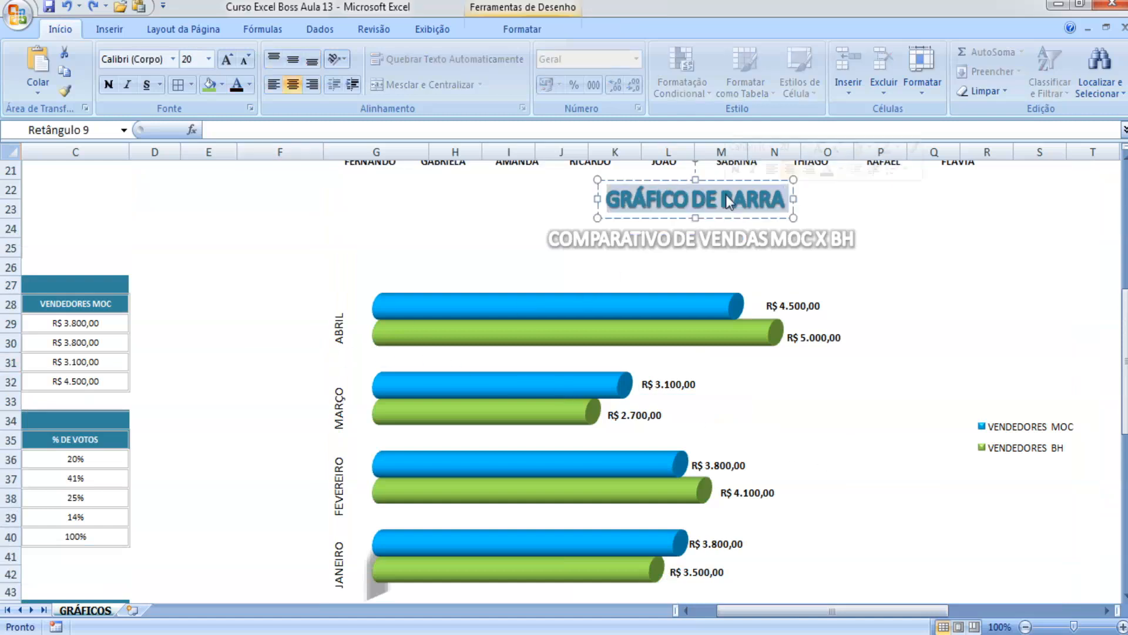
left_click(749, 218)
key("Delete")
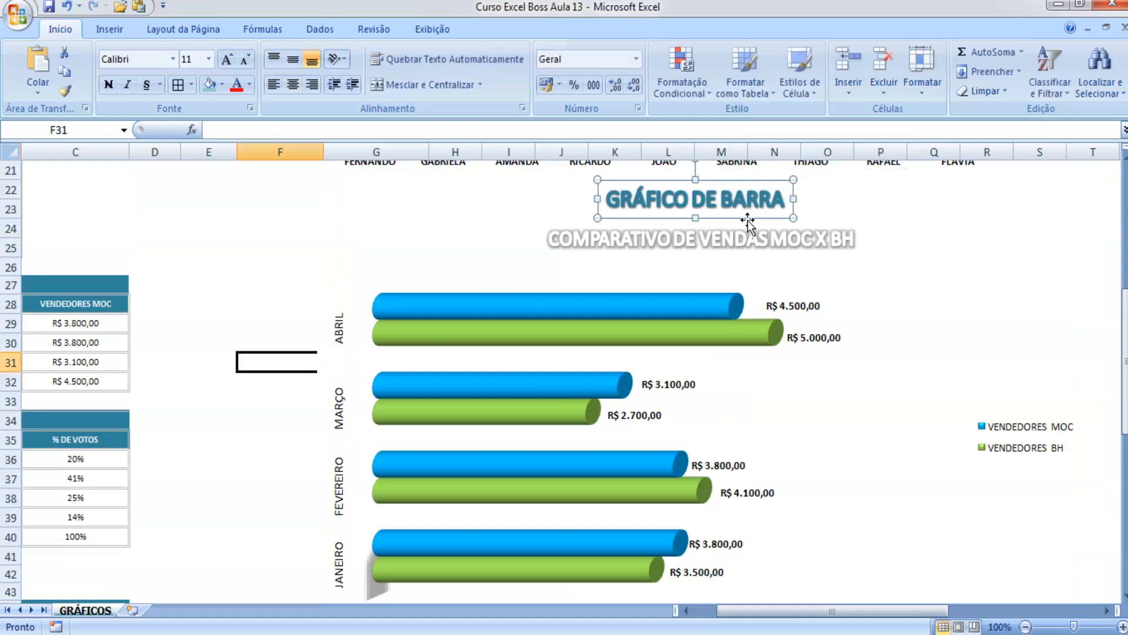
Set the text direction of the bar chart's month axis labels to Horizontal.
scroll(781, 287, "down", 1)
left_click(856, 388)
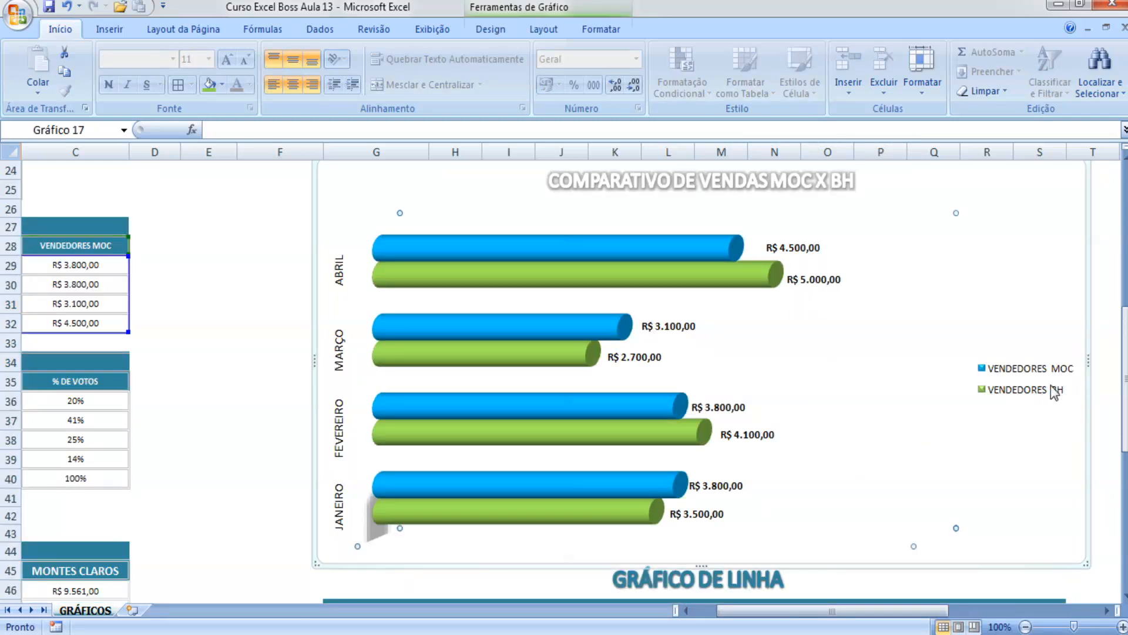
left_click(544, 30)
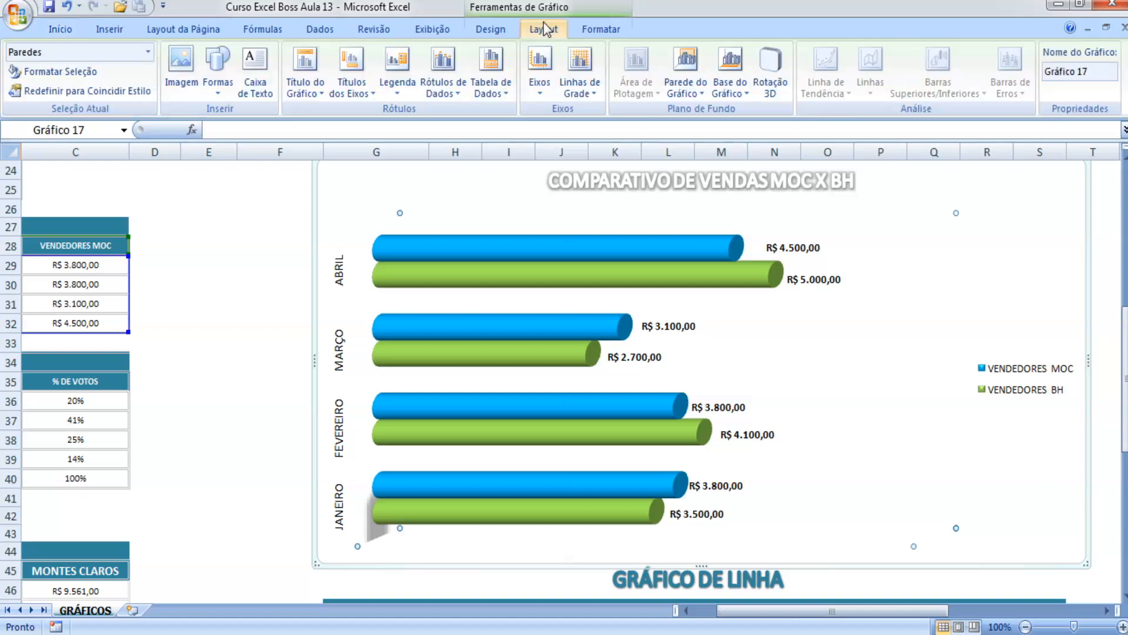
left_click(334, 282)
right_click(345, 277)
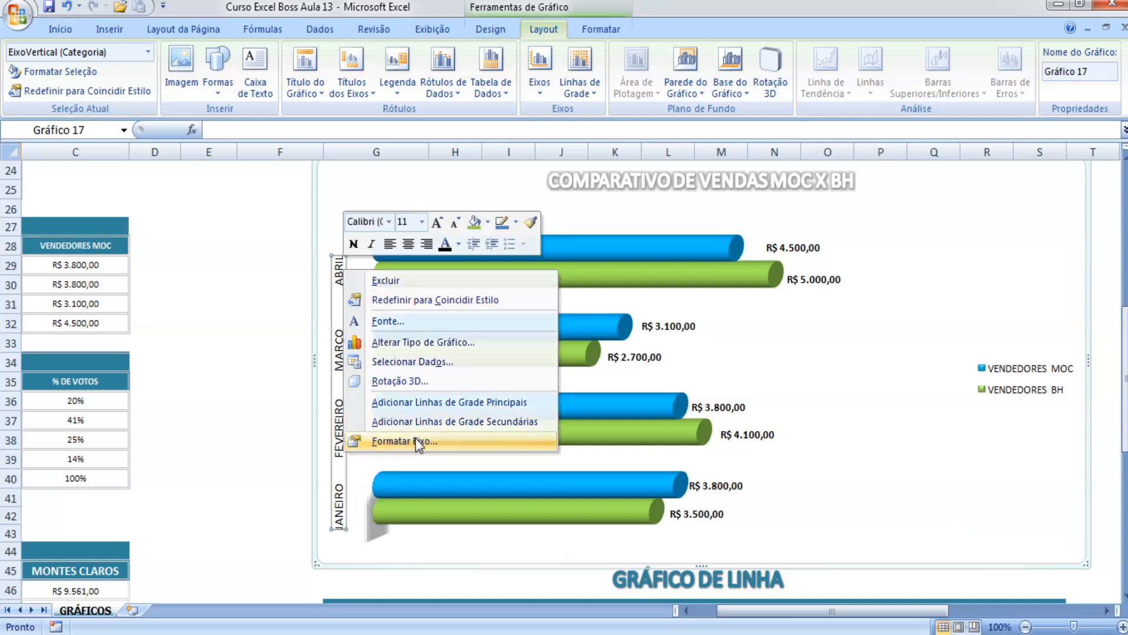
left_click(415, 438)
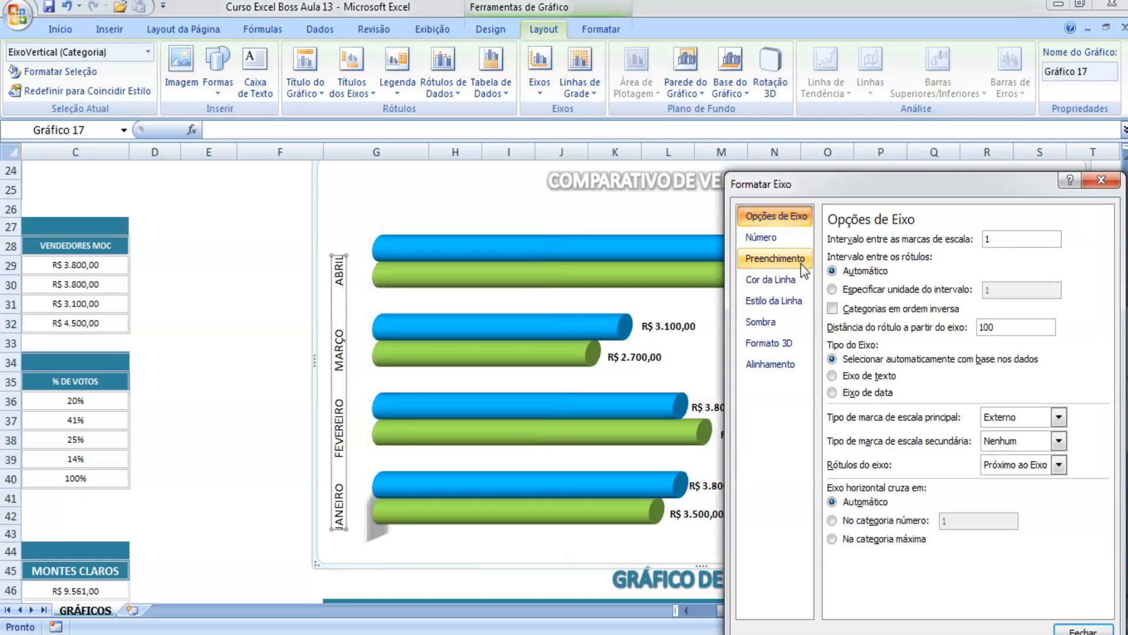
left_click(785, 364)
left_click(982, 285)
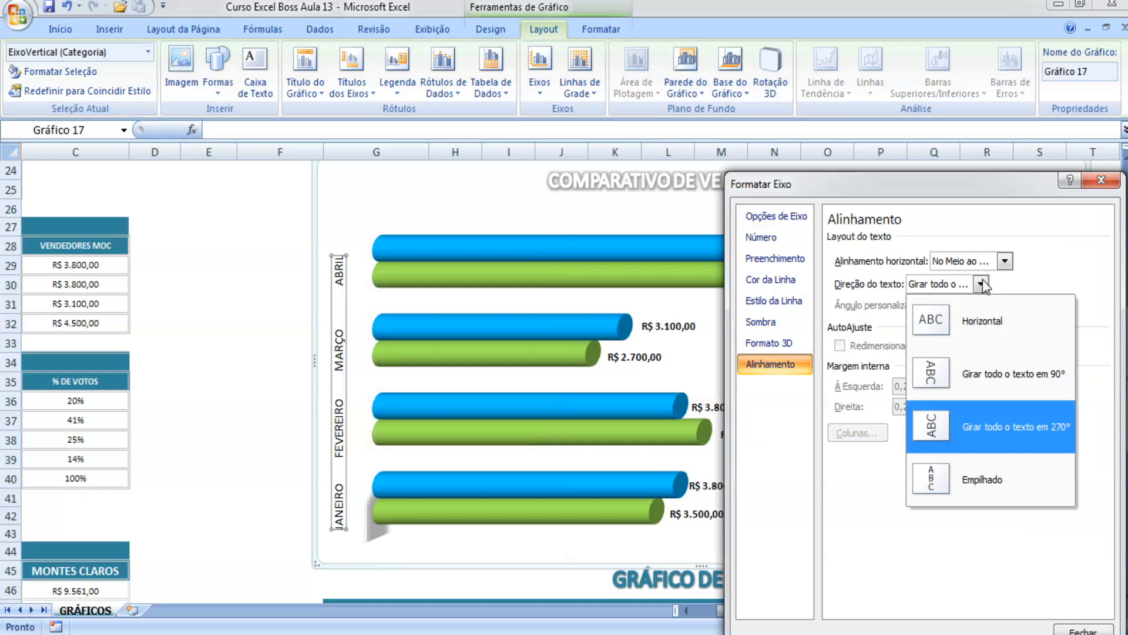
left_click(1011, 329)
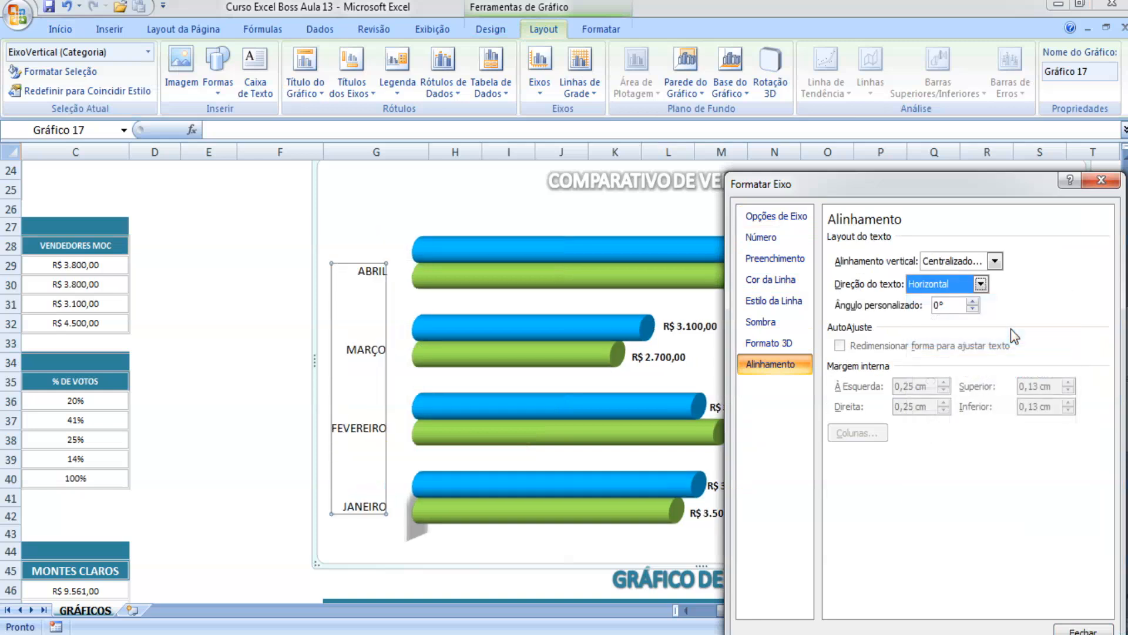
left_click(306, 397)
left_click(318, 351)
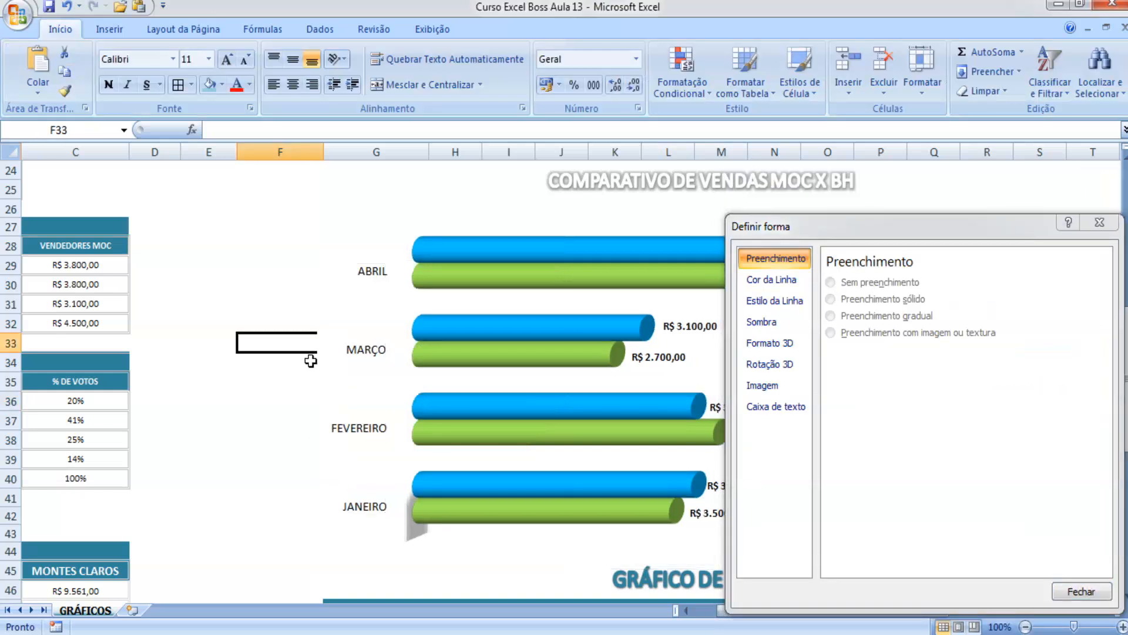
Apply the Sem Sombra preset and pick a shadow colour for the bar chart's base.
left_click(408, 527)
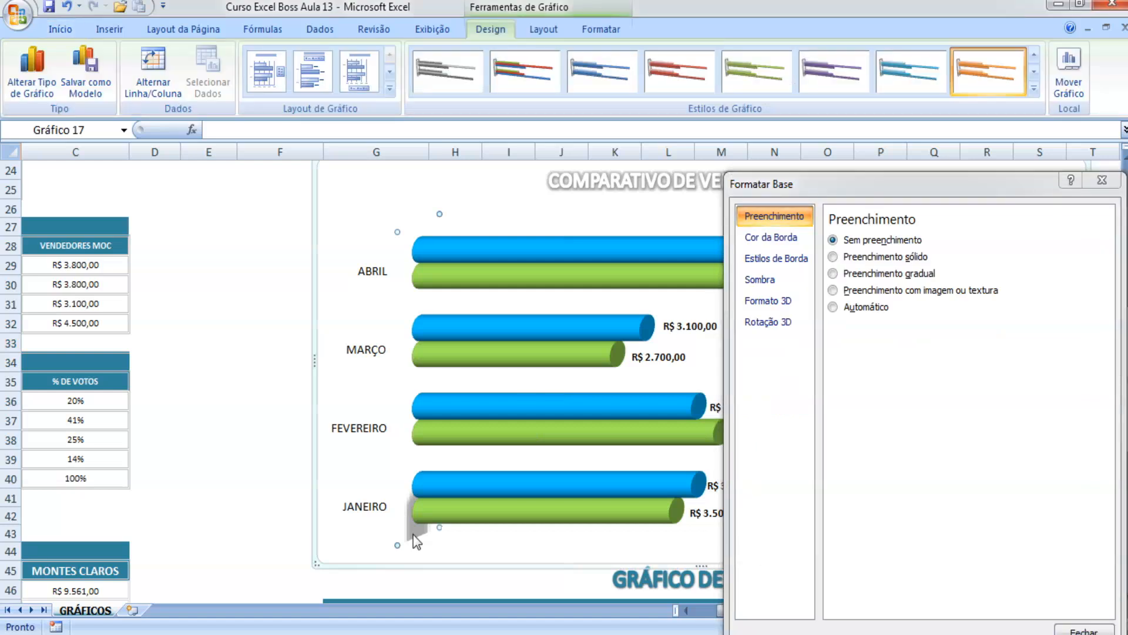
left_click(773, 237)
left_click(804, 260)
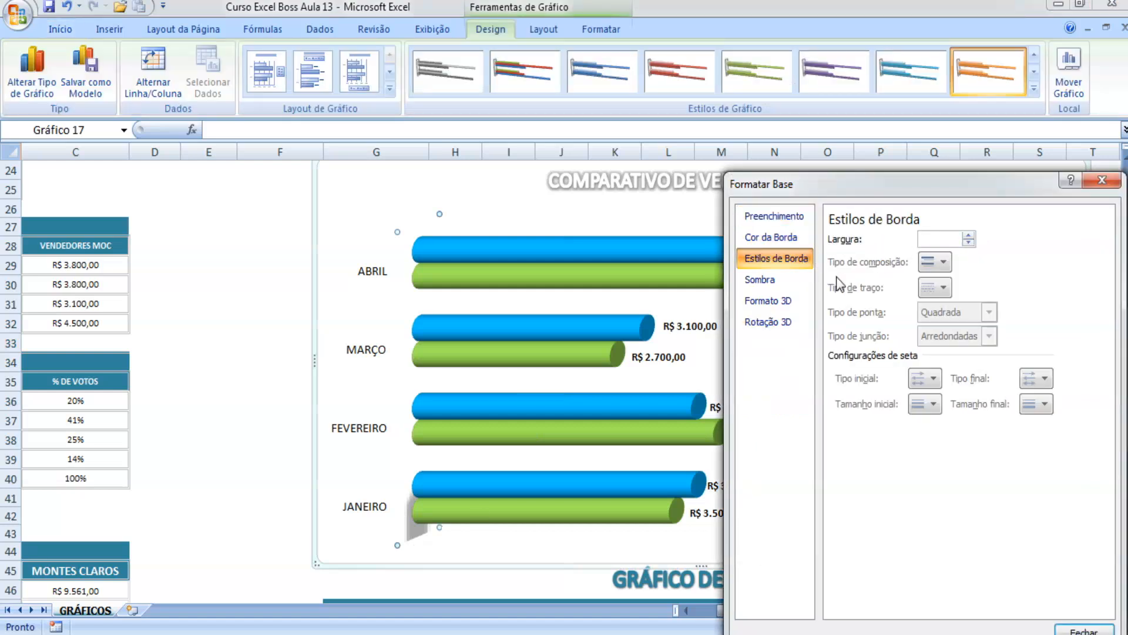
left_click(760, 280)
left_click(911, 241)
left_click(917, 283)
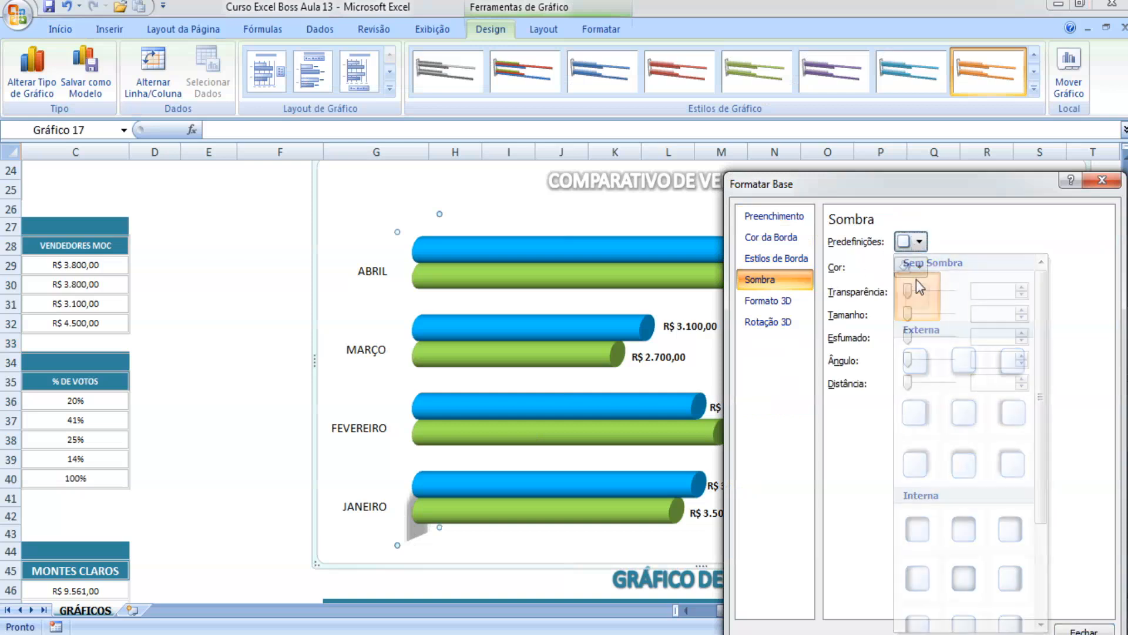
left_click(912, 268)
left_click(918, 307)
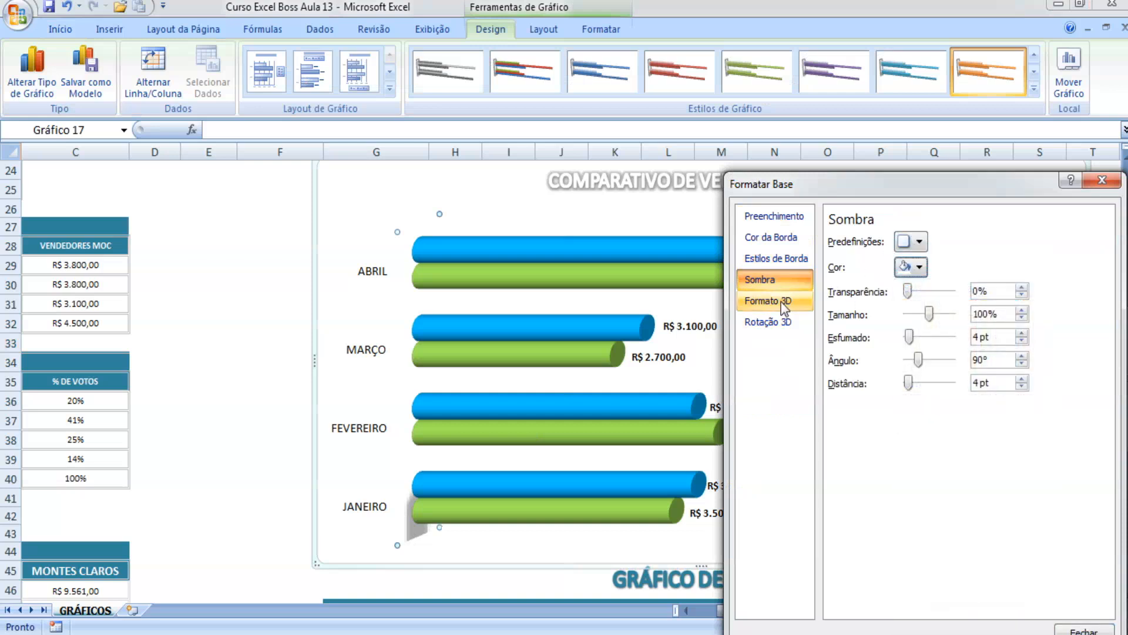
Check the 3D format and 3D rotation settings of the bar chart's base, and close the formatting dialog.
left_click(785, 302)
left_click(921, 268)
left_click(923, 271)
left_click(921, 307)
left_click(917, 307)
left_click(770, 323)
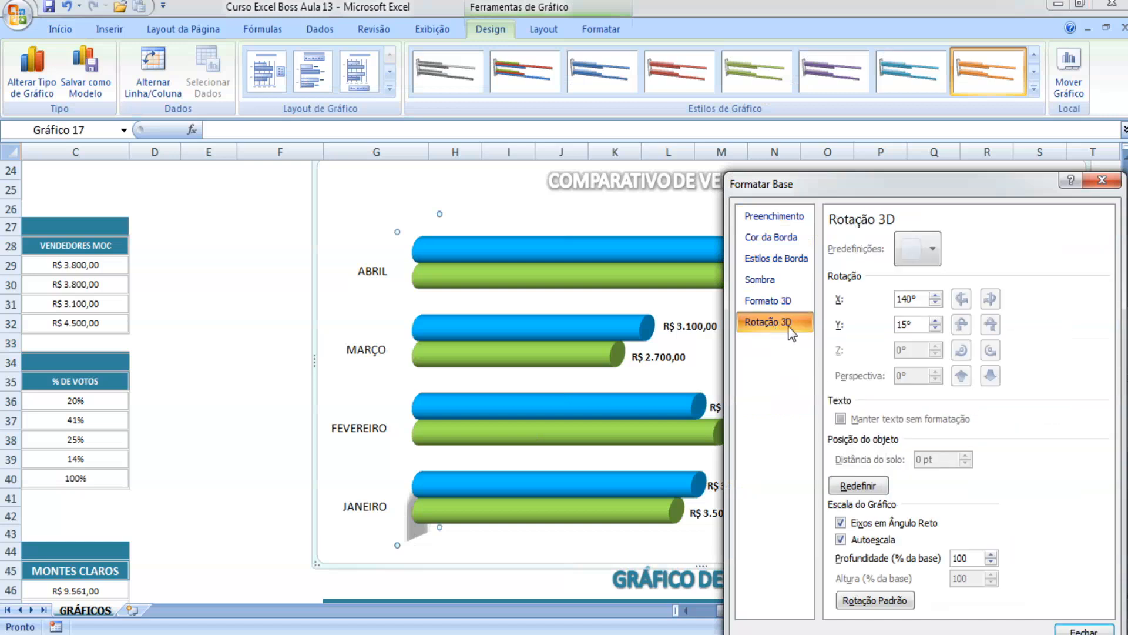
left_click(1102, 180)
left_click(510, 524)
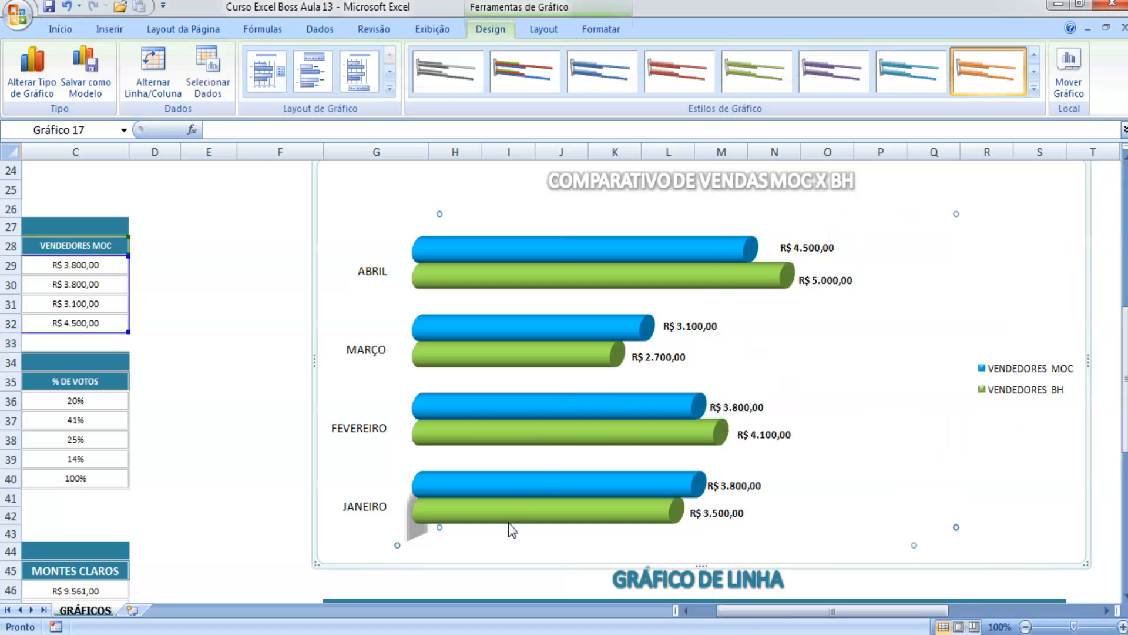
scroll(686, 519, "up", 1)
left_click(276, 439)
scroll(824, 270, "down", 1)
scroll(823, 277, "up", 1)
scroll(852, 341, "down", 1)
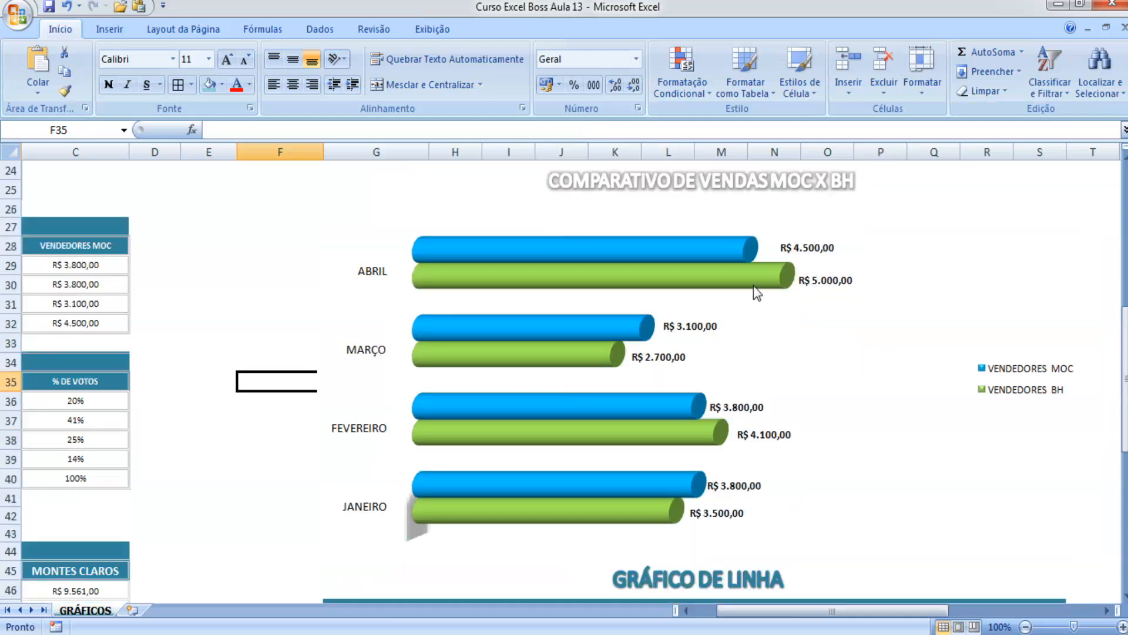
left_click(734, 262)
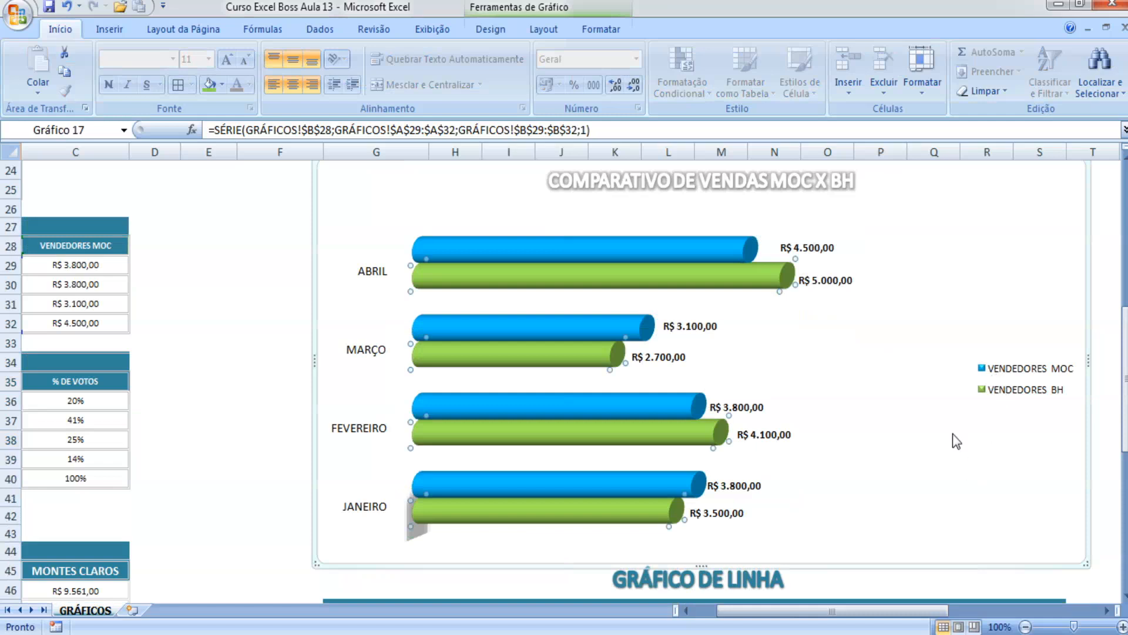
left_click(798, 477)
left_click(753, 539)
Show the bar chart's main horizontal axis with the Mostrar Eixo Padrão option.
left_click(808, 434)
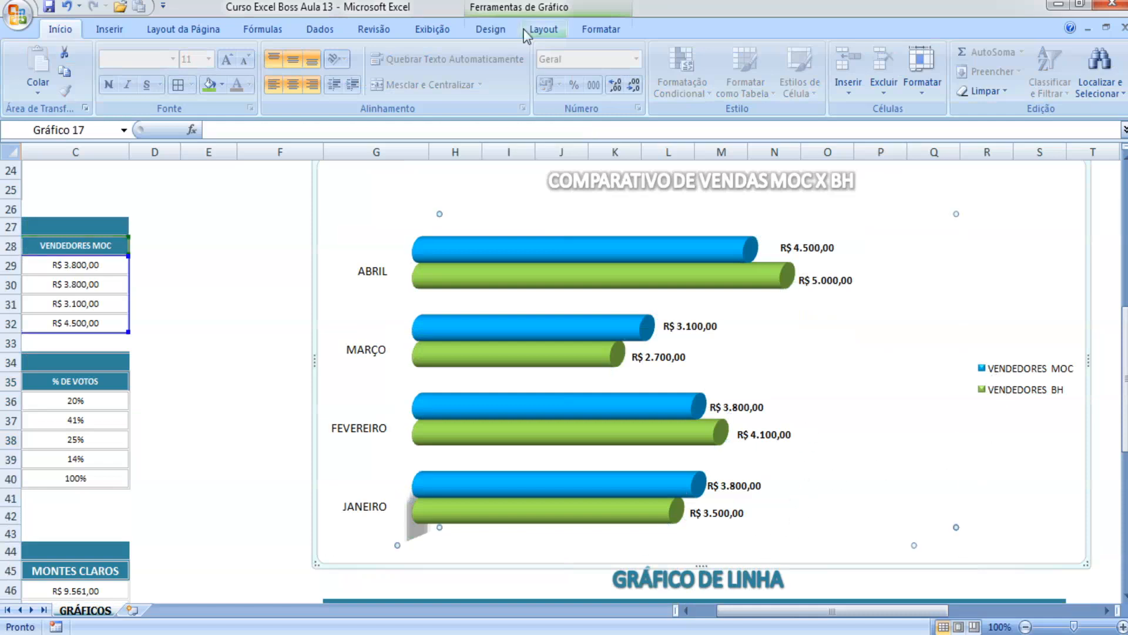
left_click(553, 29)
left_click(538, 76)
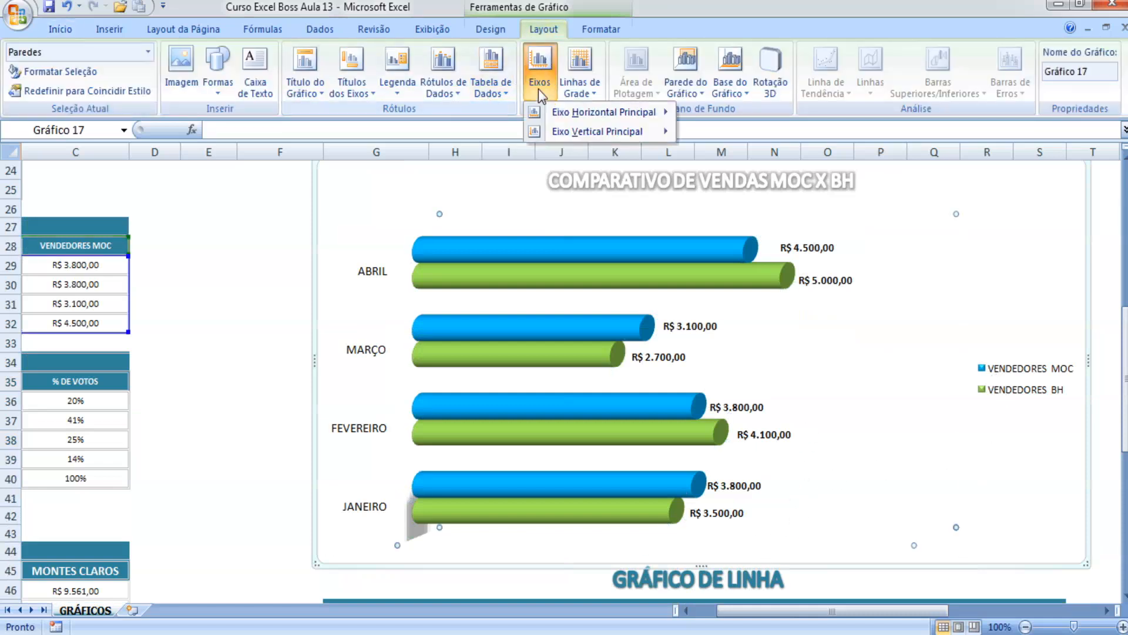
mouse_move(599, 112)
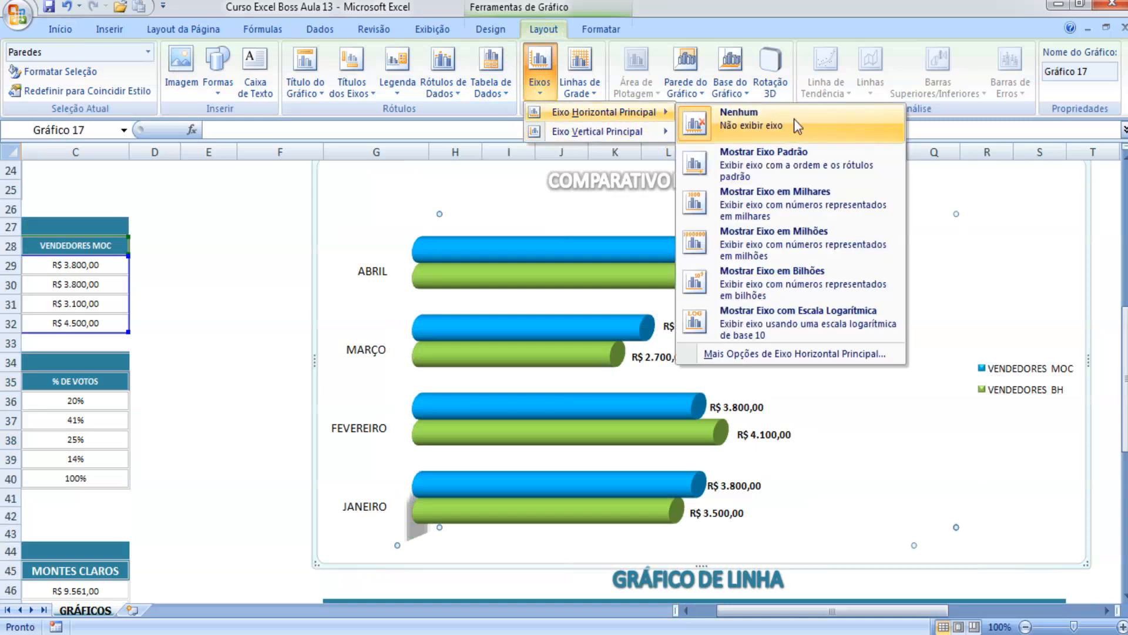
left_click(829, 169)
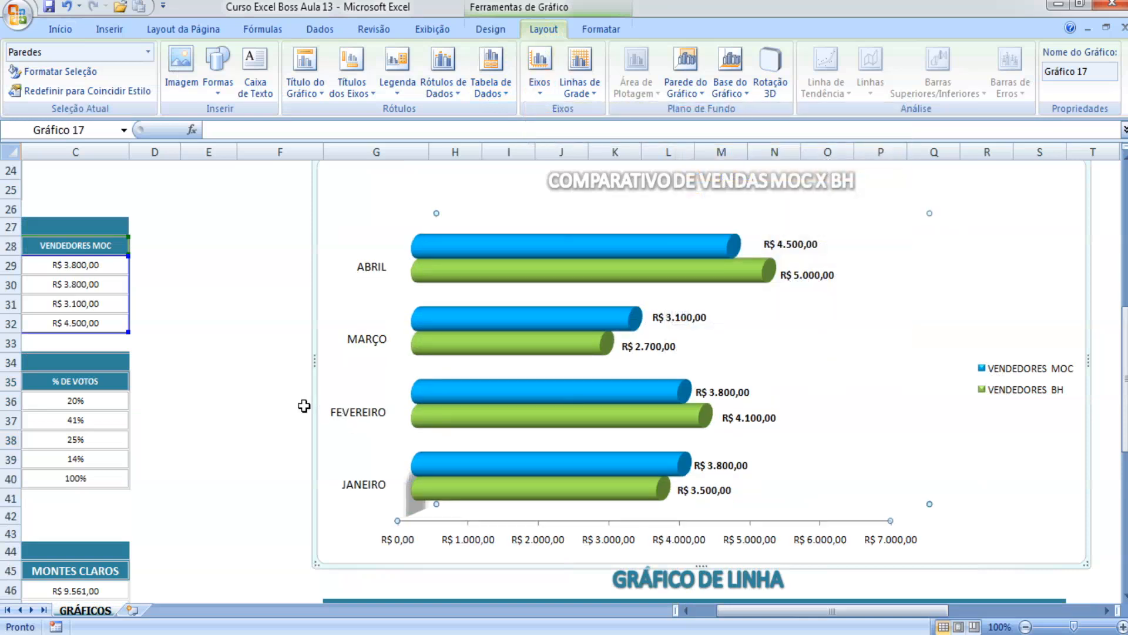
left_click(228, 420)
left_click(442, 523)
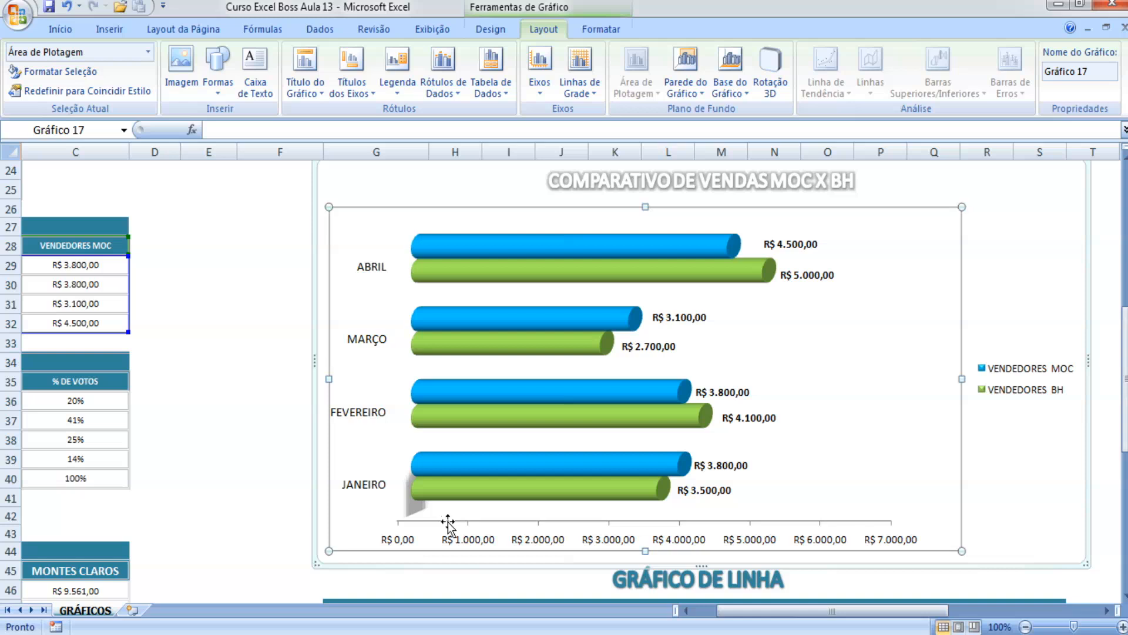
left_click(242, 474)
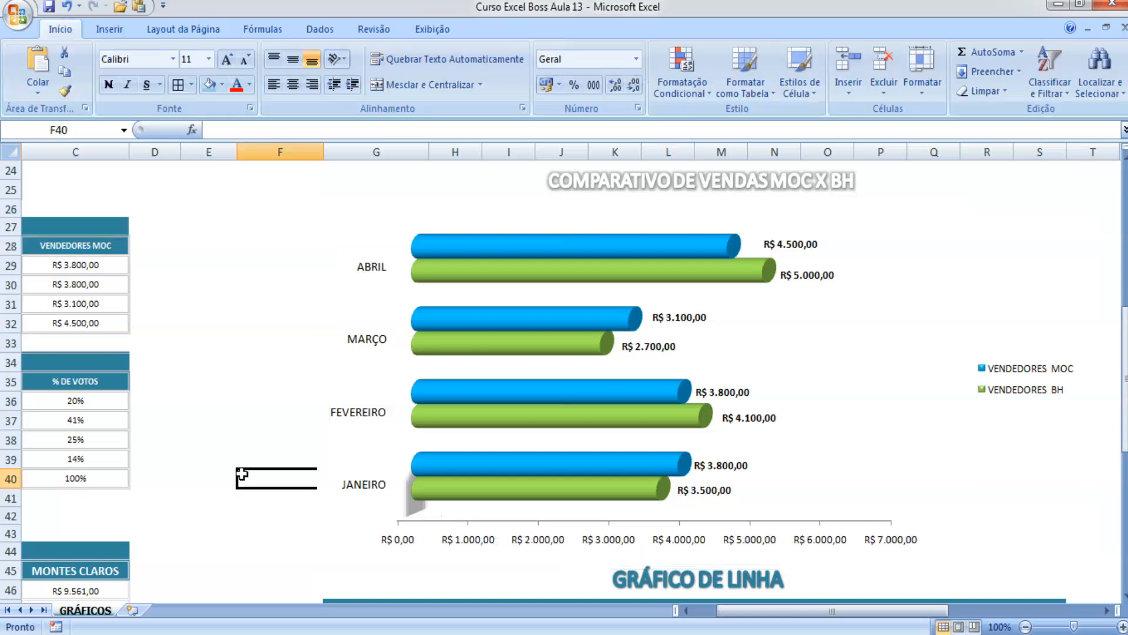
Delete the horizontal value axis from the bar chart.
left_click(466, 520)
left_click(465, 520)
left_click(478, 538)
key("Delete")
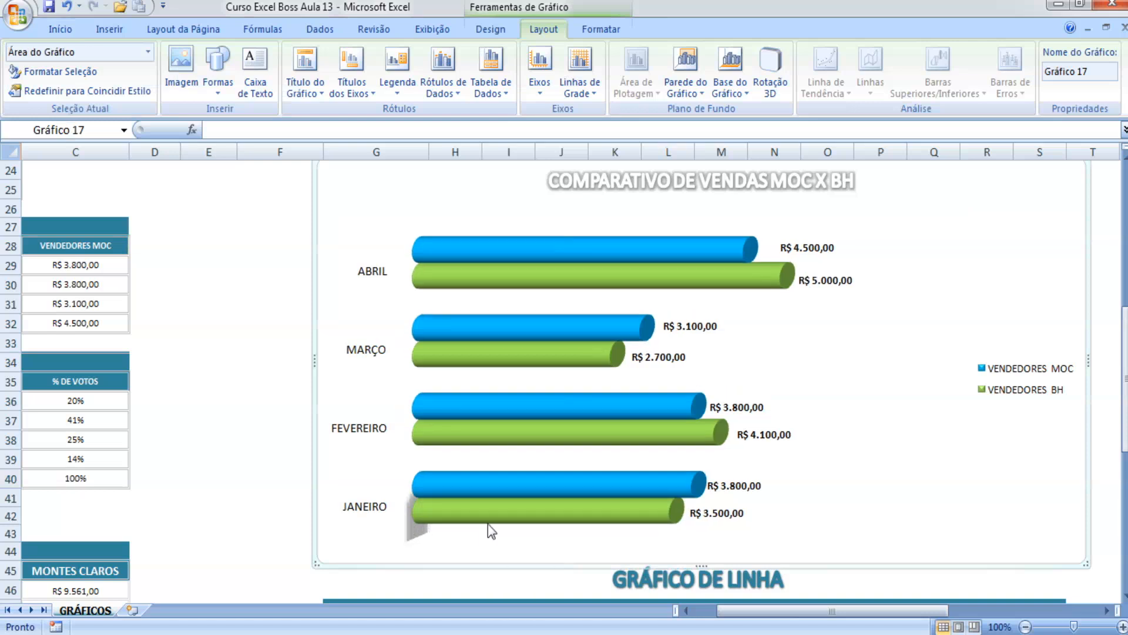
left_click(504, 492)
left_click(506, 484)
left_click(71, 32)
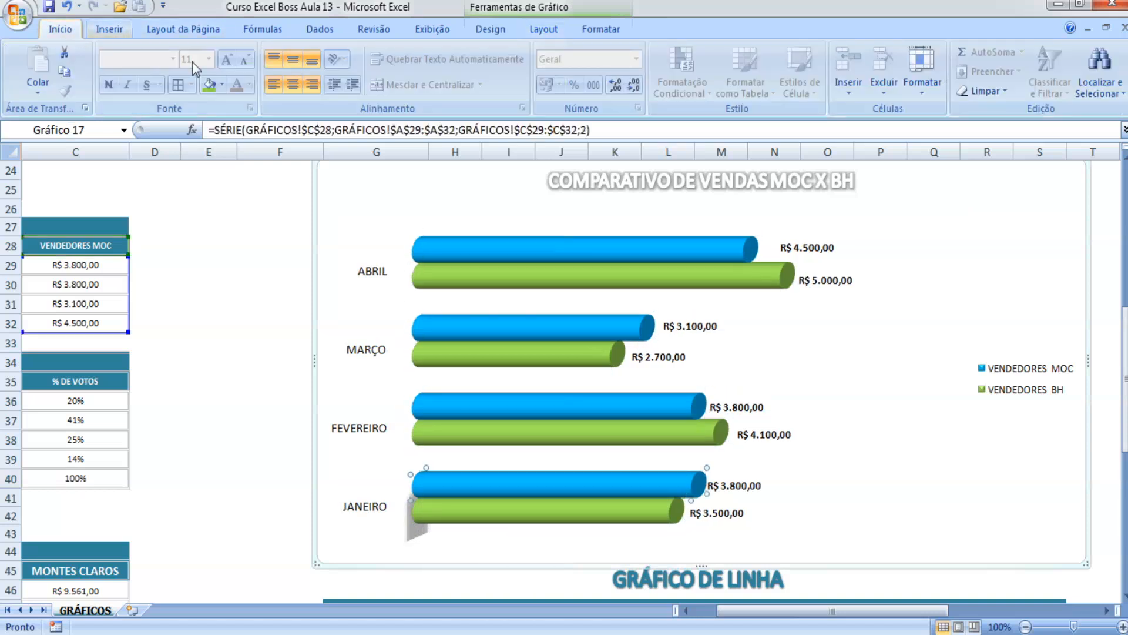
left_click(223, 86)
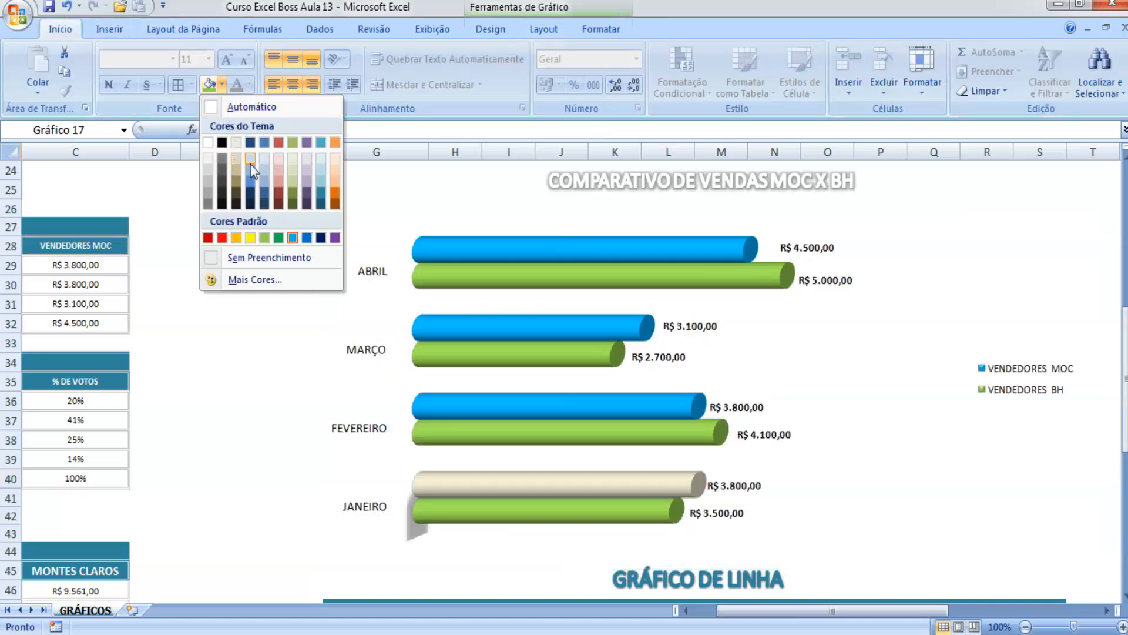
left_click(534, 248)
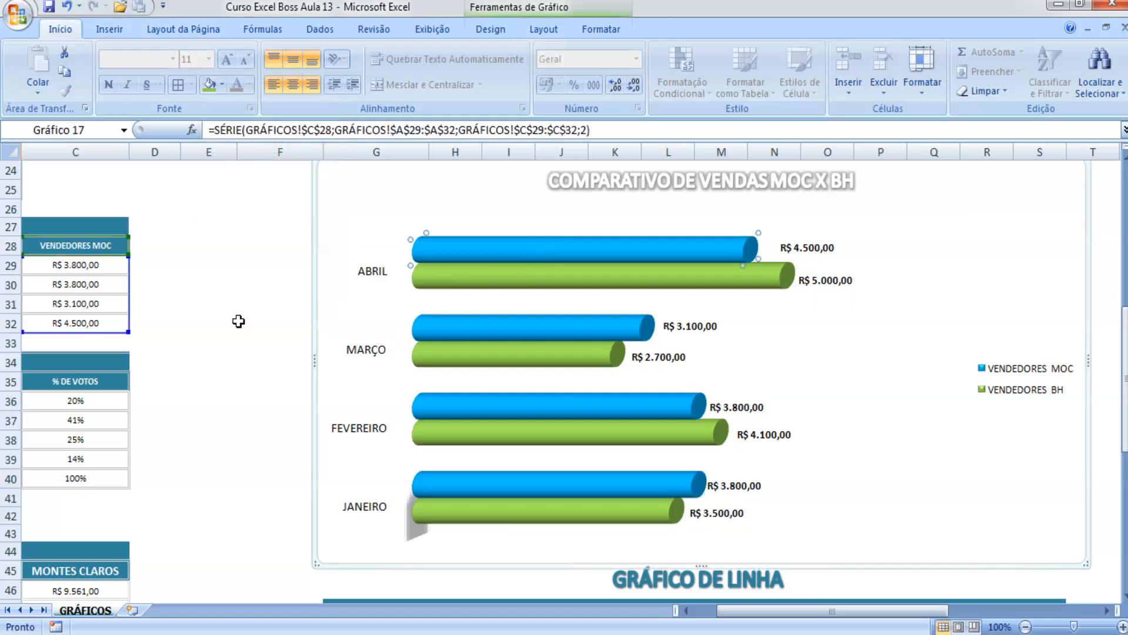
left_click(140, 345)
Fill all the VENDEDORES MOC bars with a medium grey theme colour.
left_click(471, 244)
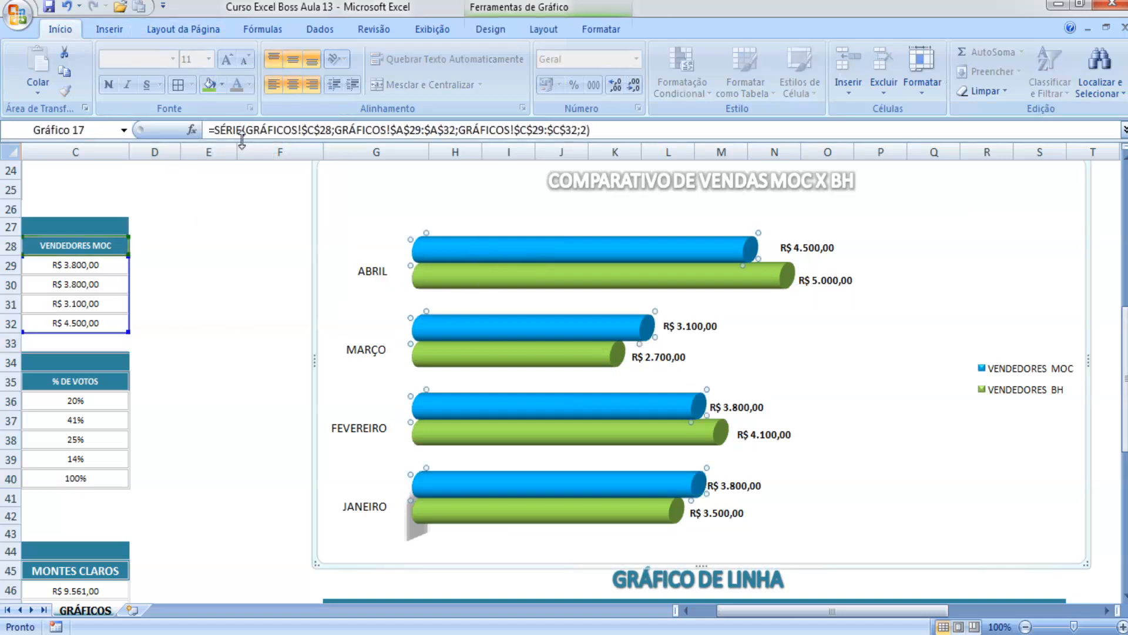
left_click(223, 85)
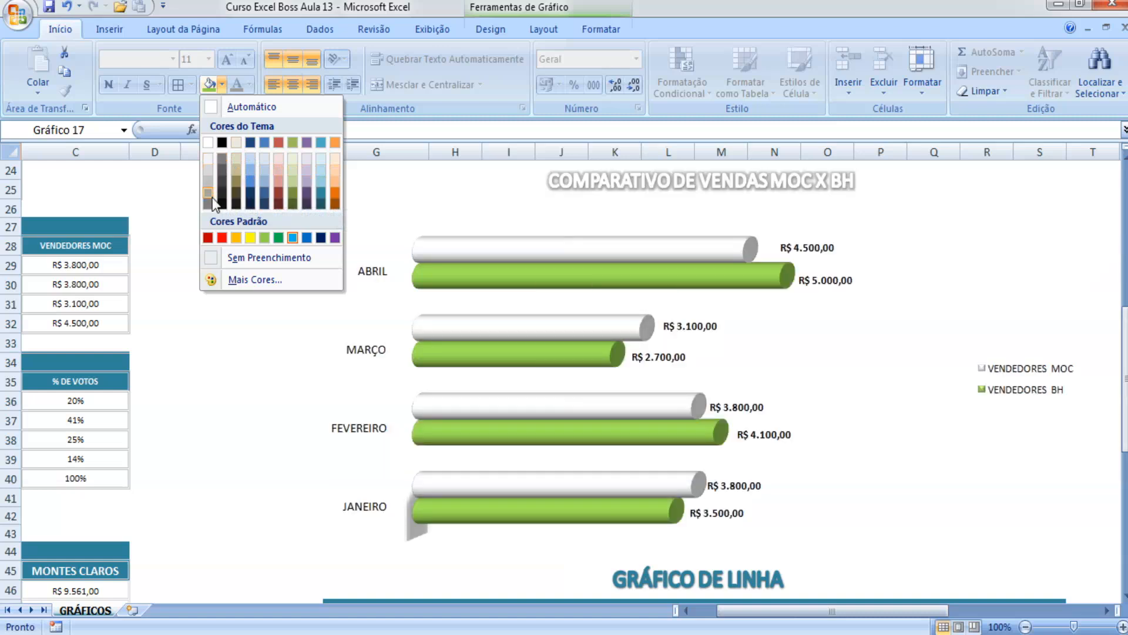
left_click(209, 196)
Fill all the VENDEDORES BH bars with a dark grey theme colour.
left_click(502, 273)
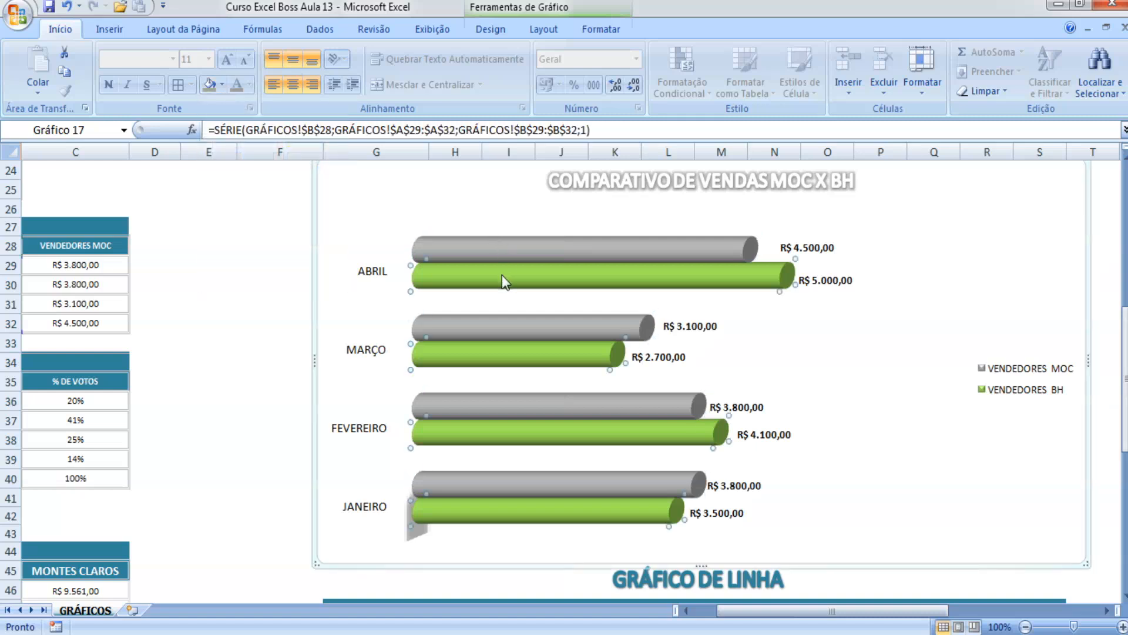
left_click(222, 84)
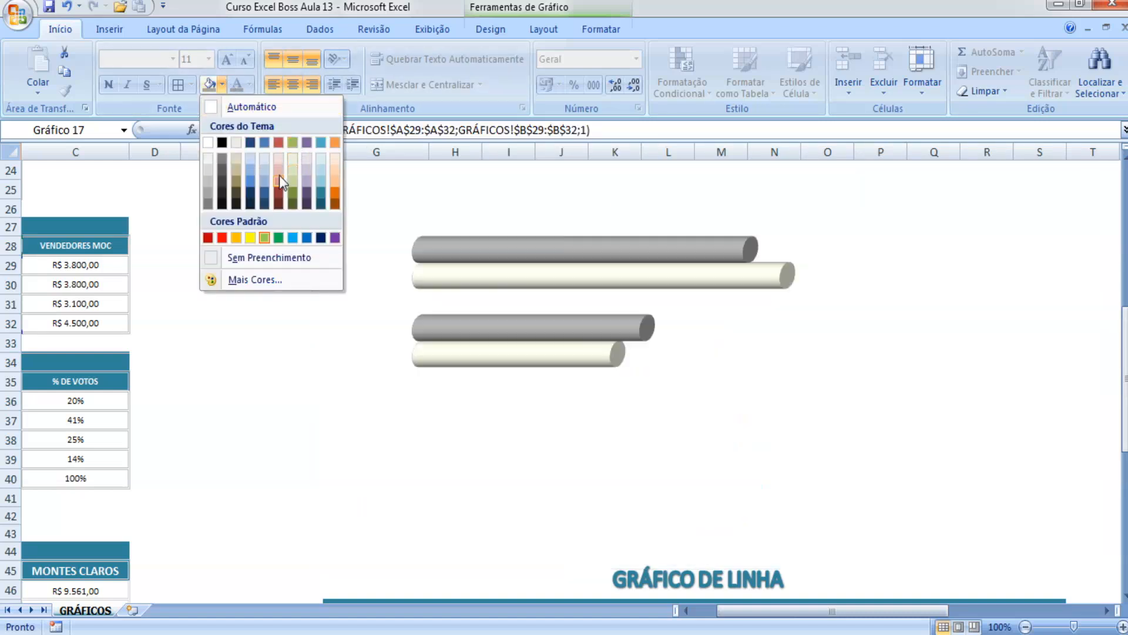
left_click(223, 167)
left_click(224, 291)
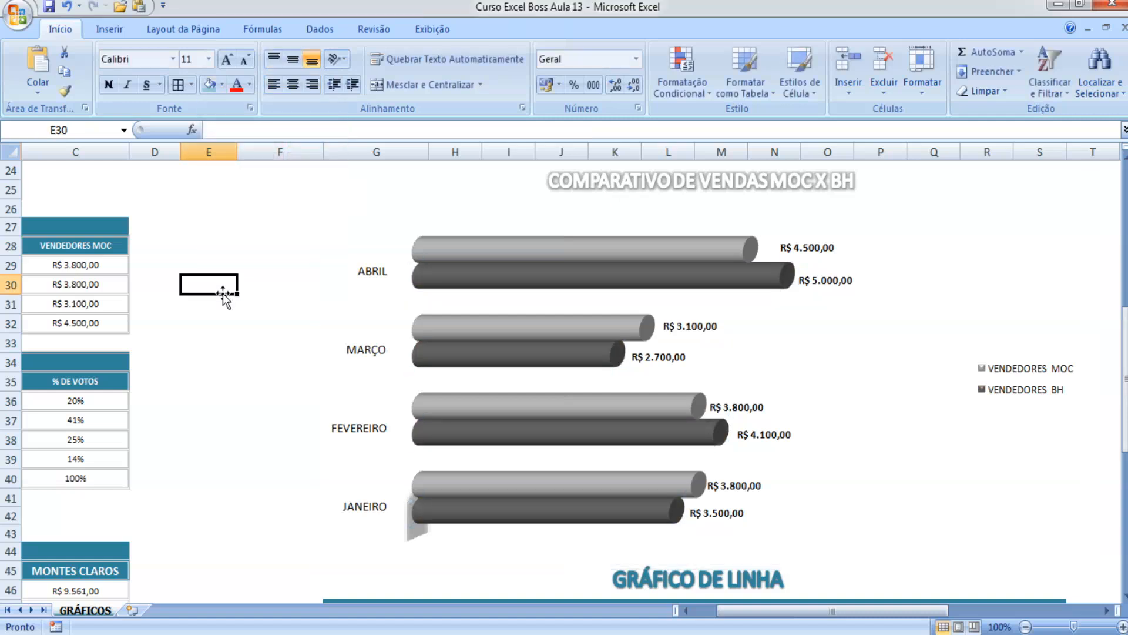
scroll(301, 378, "up", 1)
scroll(386, 439, "down", 1)
Examine the border and shadow settings of the bar chart's base, and close the formatting dialog.
left_click(411, 540)
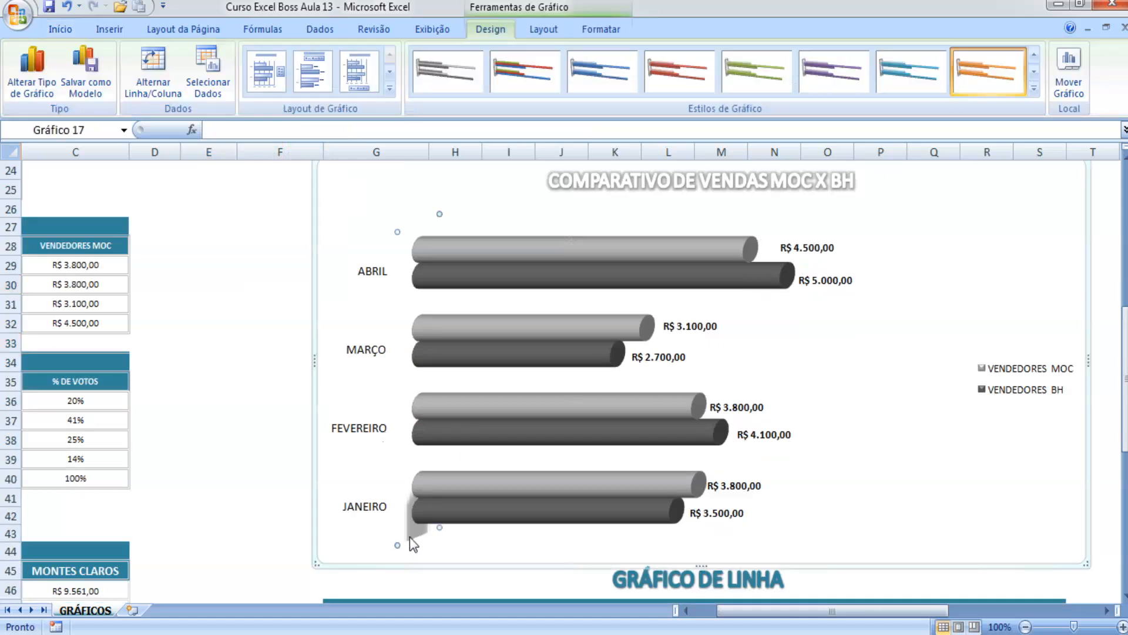
right_click(411, 537)
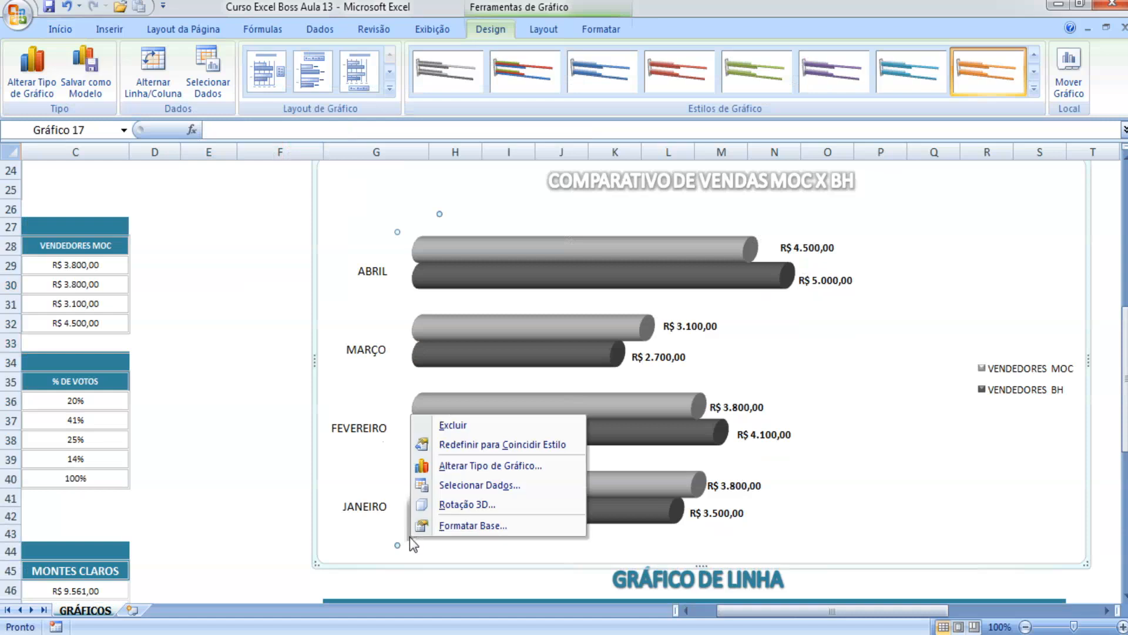
left_click(449, 526)
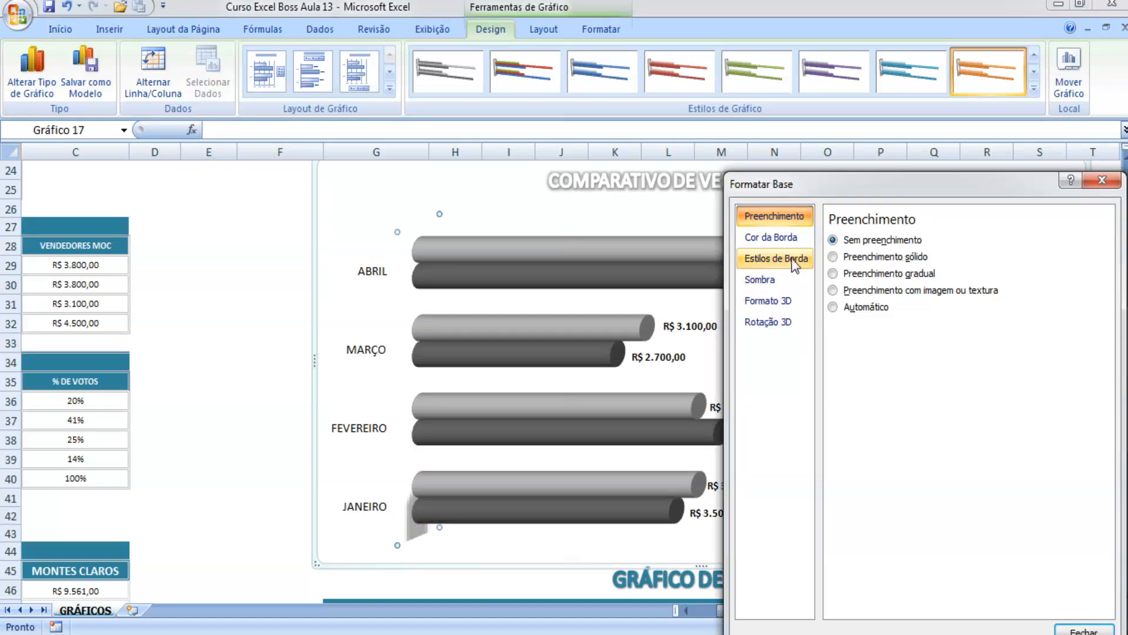
left_click(788, 238)
left_click(793, 256)
left_click(760, 279)
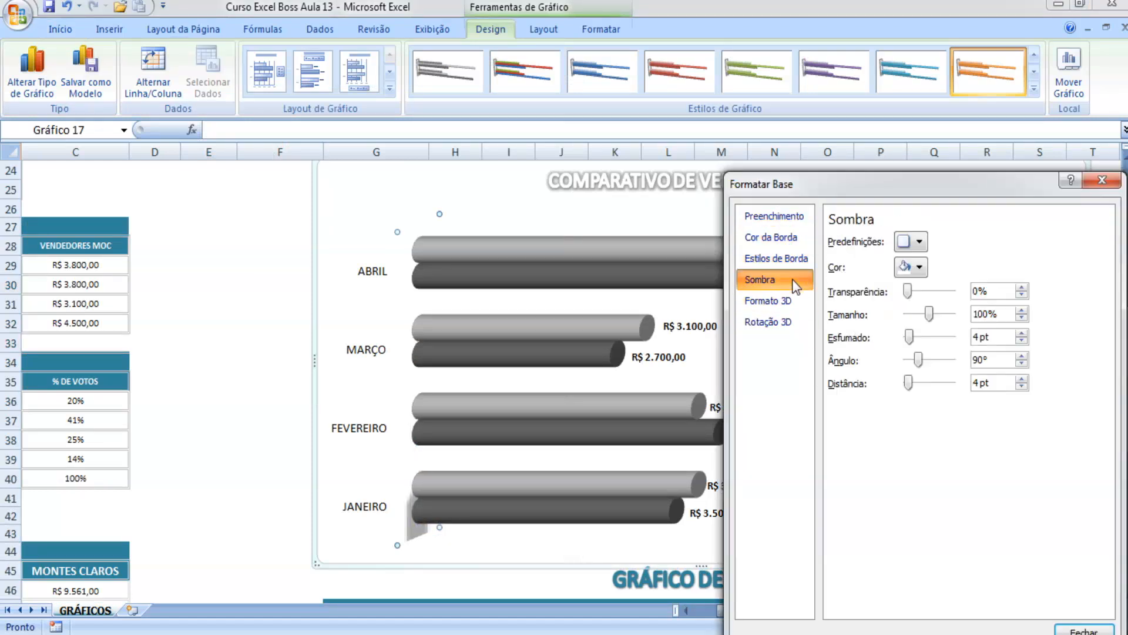
left_click(1102, 180)
left_click(1101, 323)
Change the VENDEDORES MOC data labels' font to Arabic Typesetting.
left_click(977, 297)
left_click(820, 248)
right_click(821, 251)
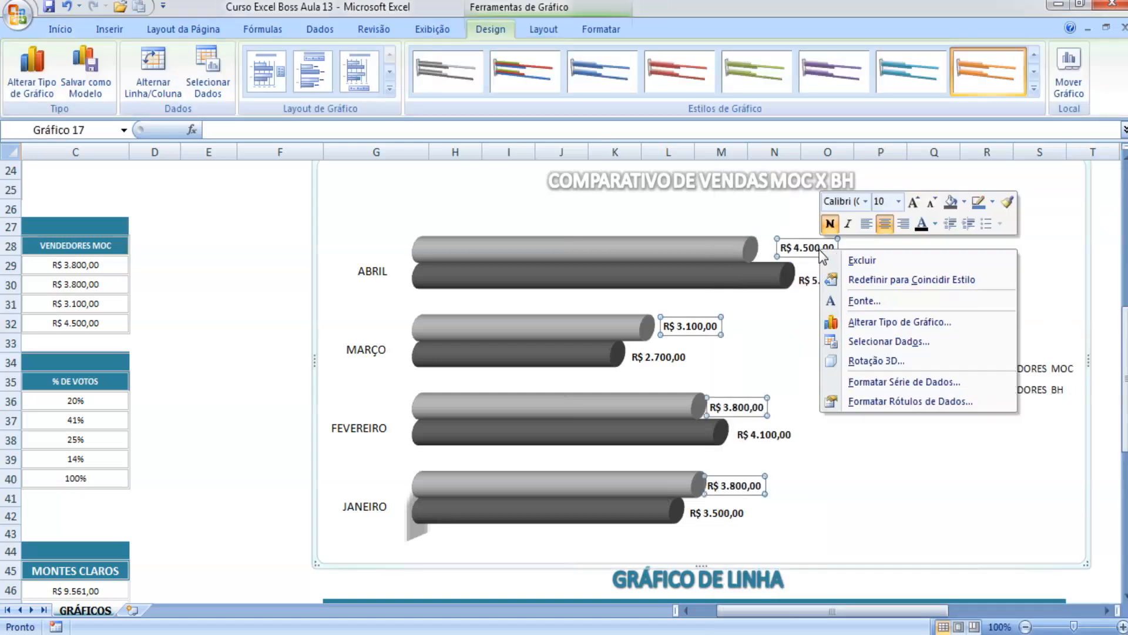
left_click(864, 300)
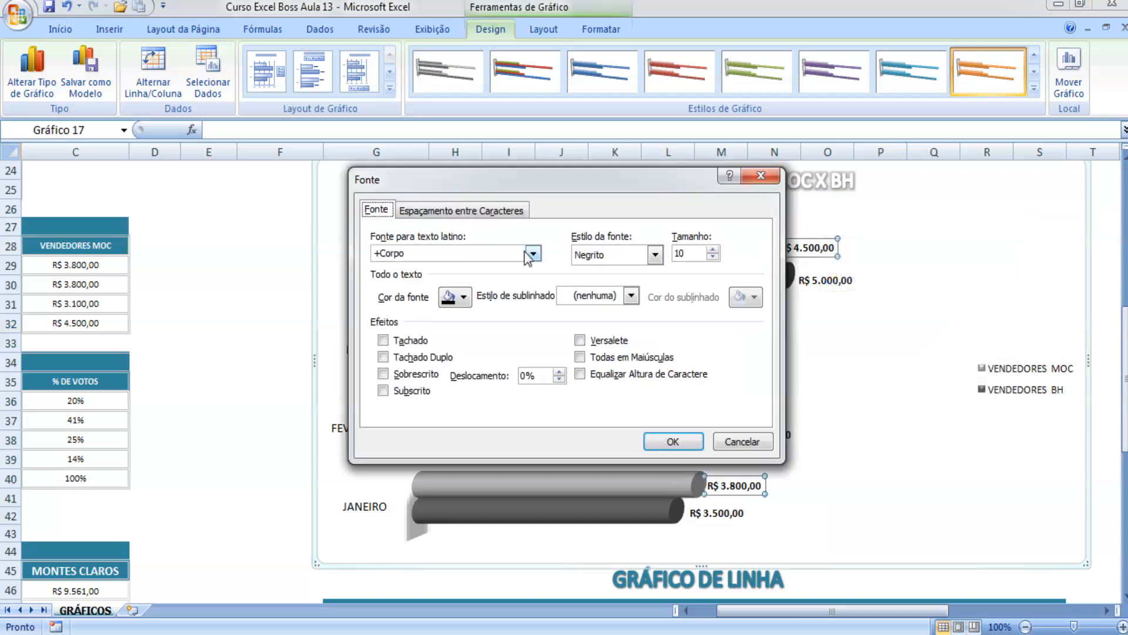
left_click(534, 254)
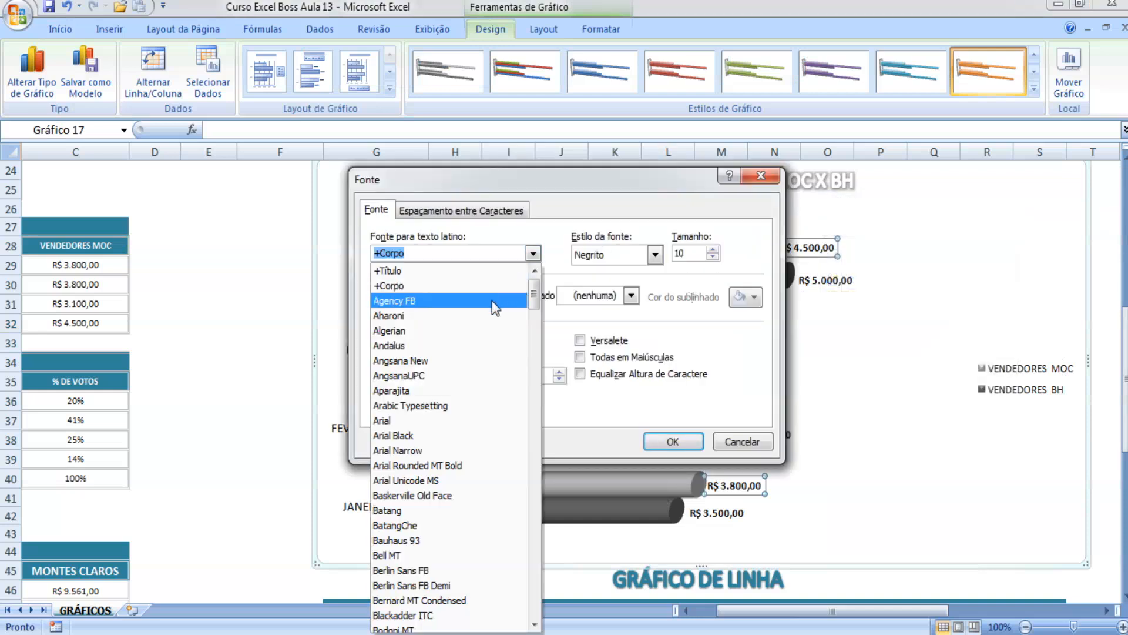
left_click(494, 301)
left_click(533, 253)
left_click(466, 399)
left_click(670, 442)
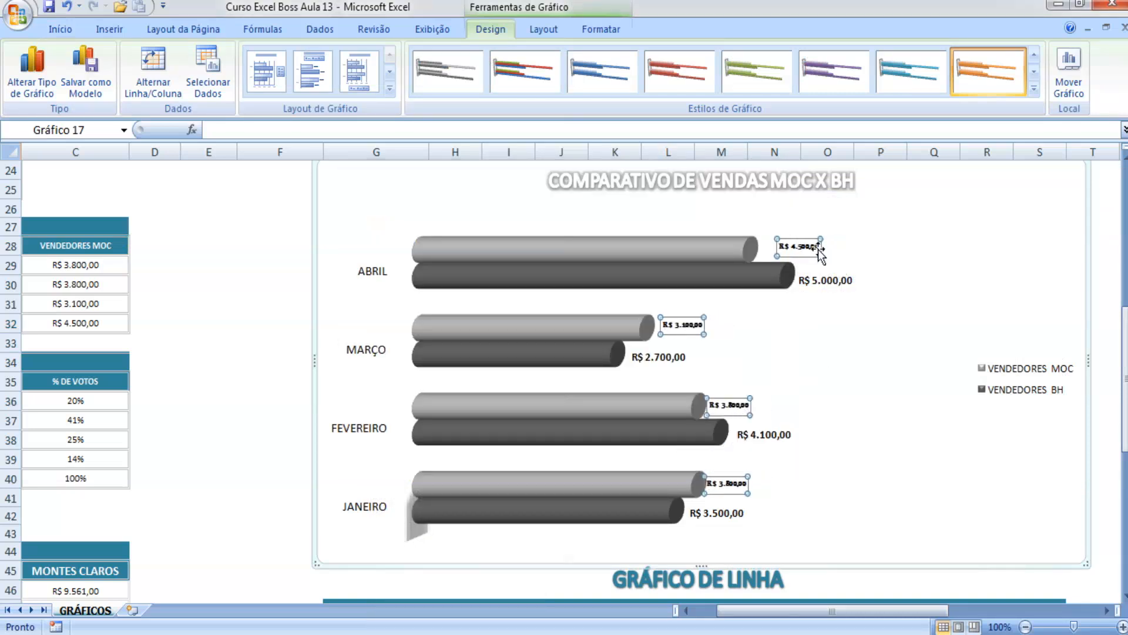
Set the VENDEDORES MOC data labels' font to the theme heading font +Título.
right_click(818, 248)
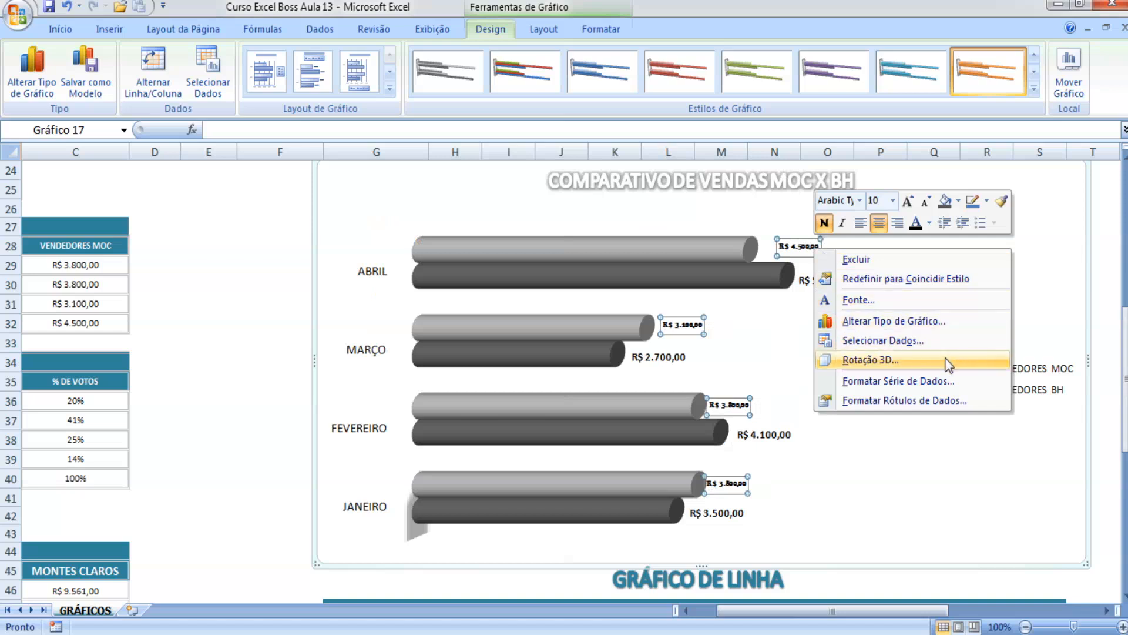
left_click(932, 298)
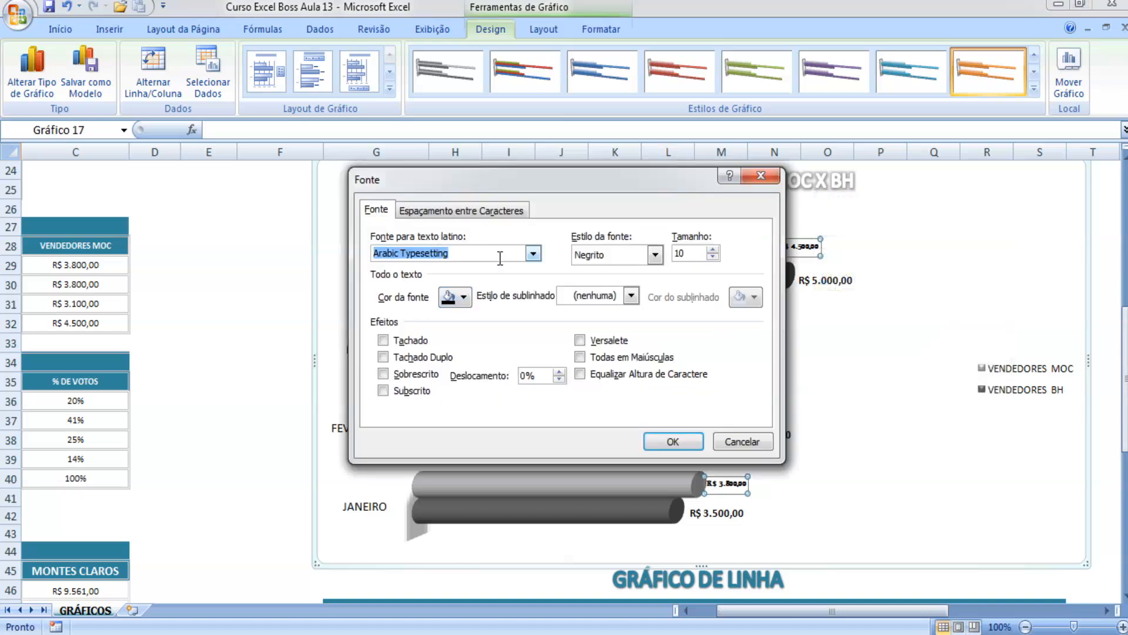
left_click(533, 254)
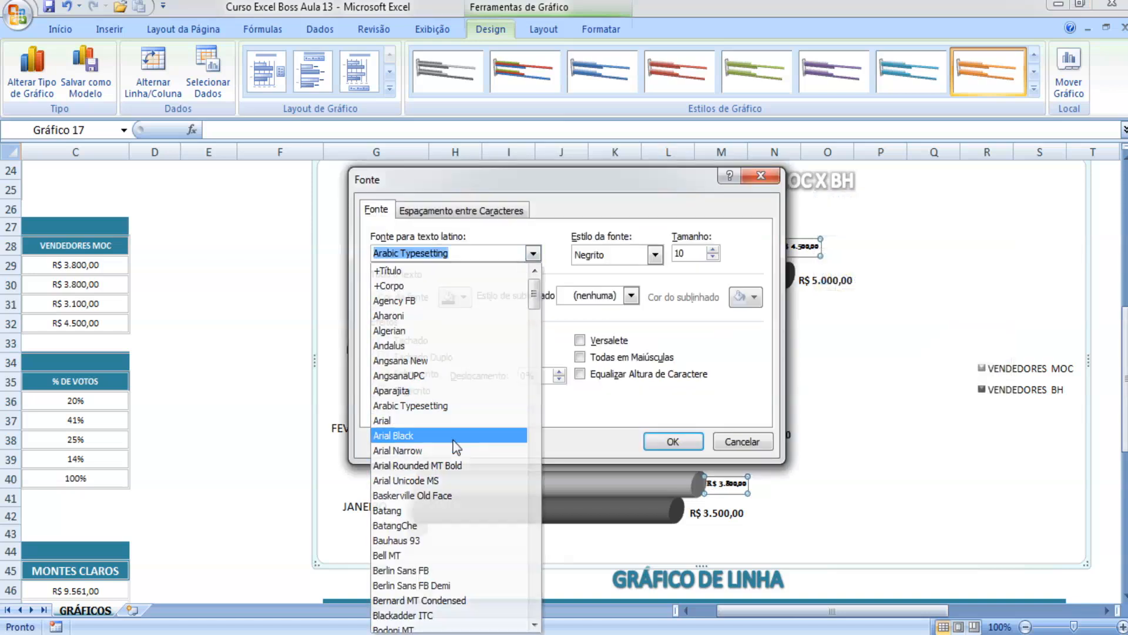
left_click(447, 430)
left_click(533, 254)
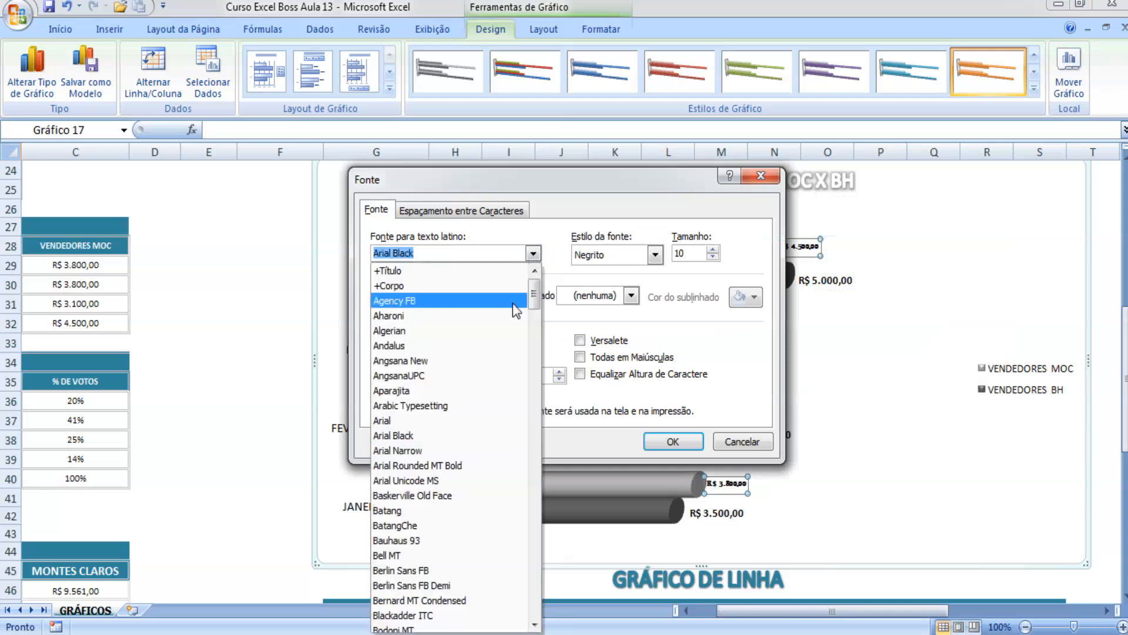
left_click(481, 272)
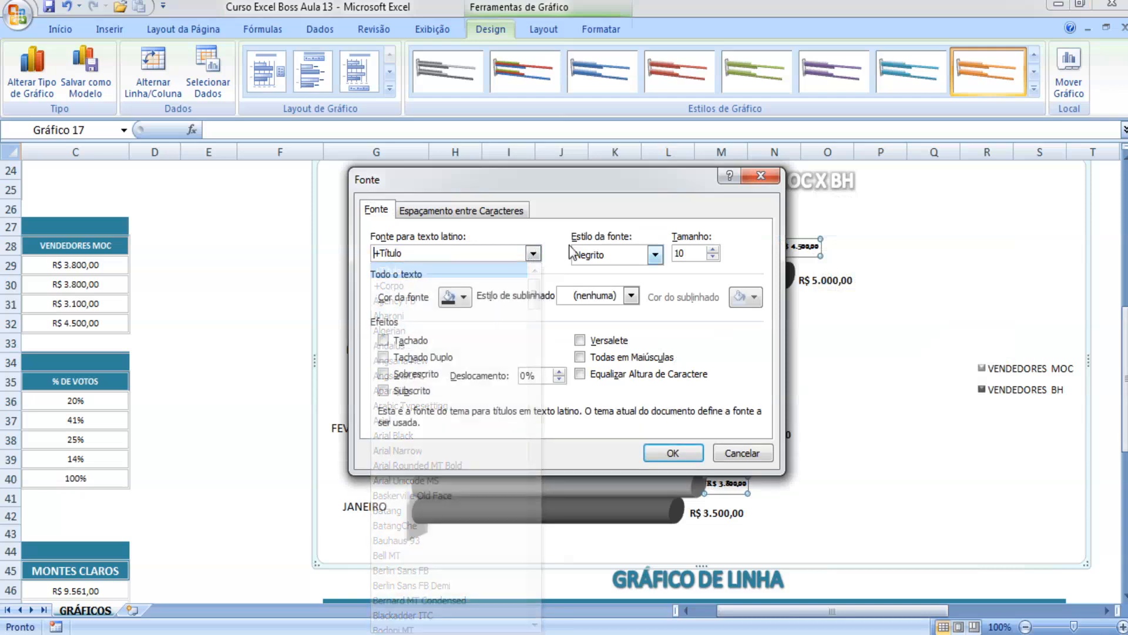
left_click(673, 441)
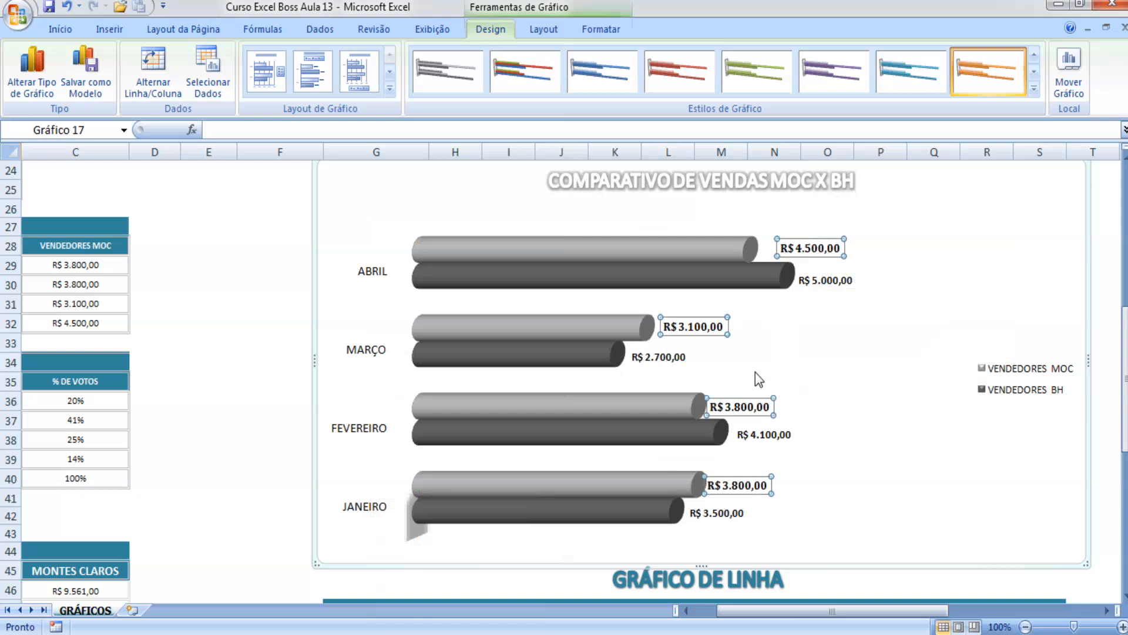
Set the VENDEDORES BH data labels' font to +Título and deselect the chart.
left_click(830, 286)
right_click(800, 288)
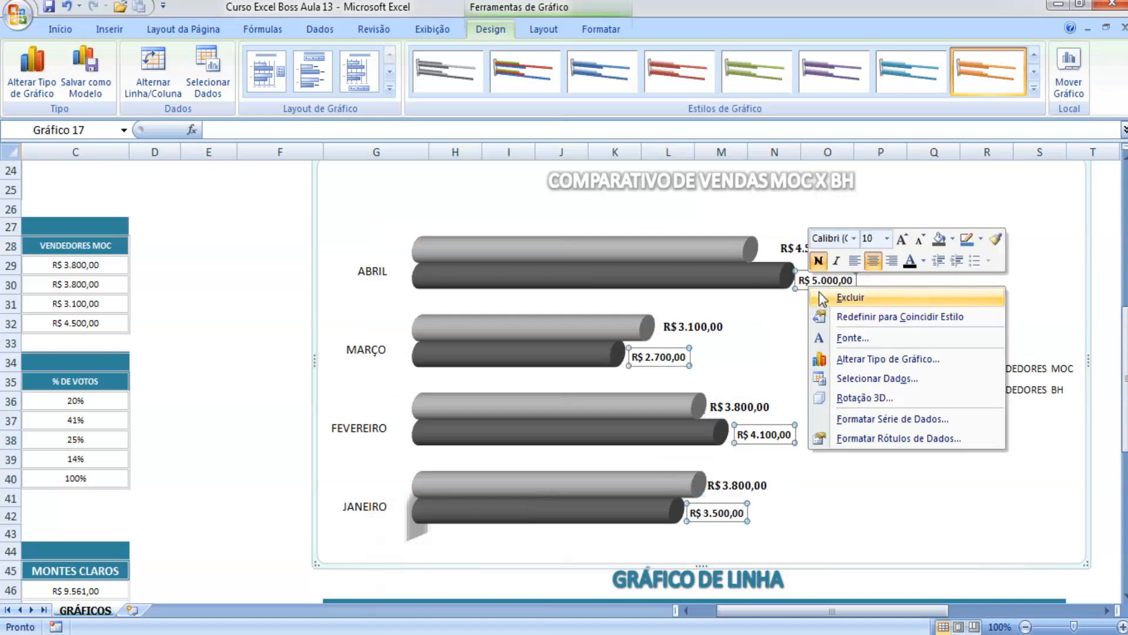
left_click(884, 334)
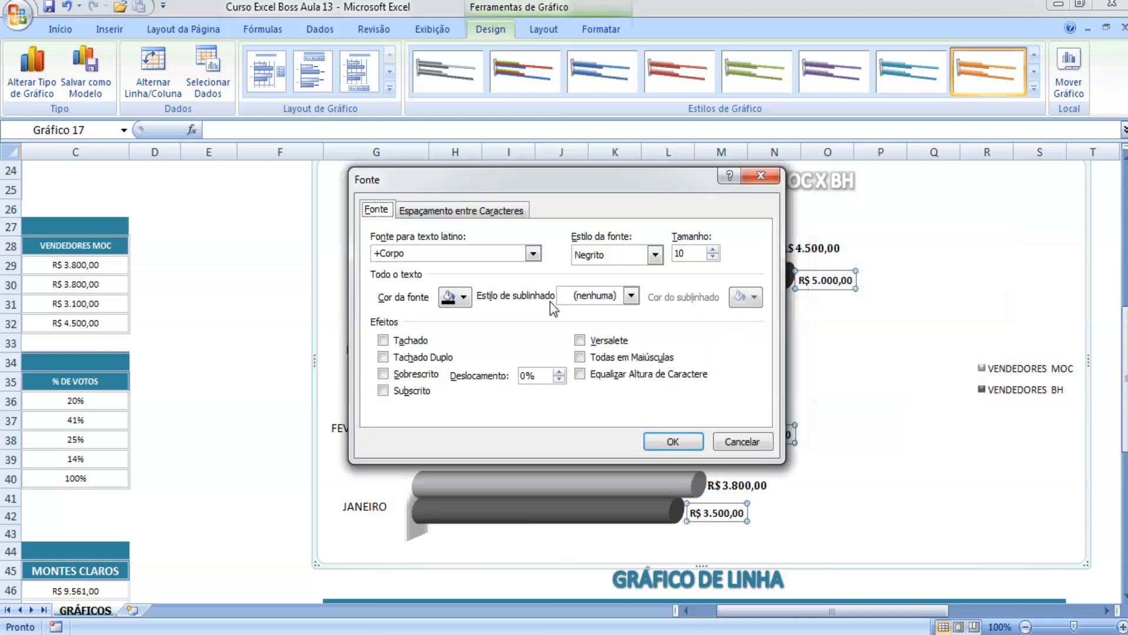
left_click(534, 254)
left_click(517, 269)
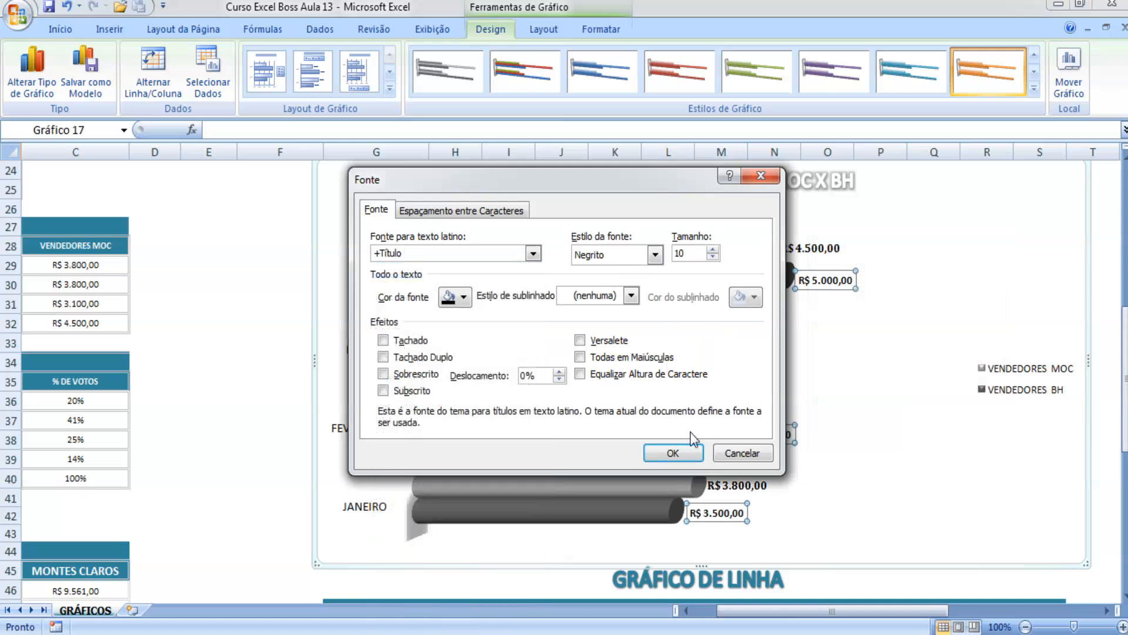
left_click(692, 452)
left_click(225, 416)
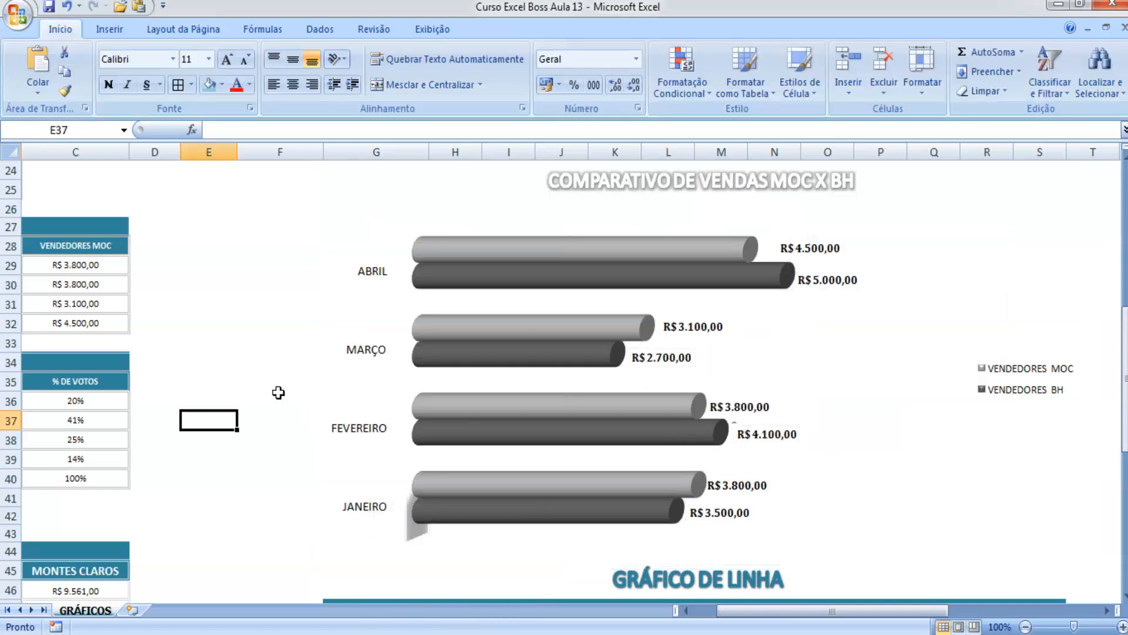
Try several preset layouts on the bar chart, including ones with axis titles, a data table and a legend below the bars.
scroll(822, 434, "up", 1)
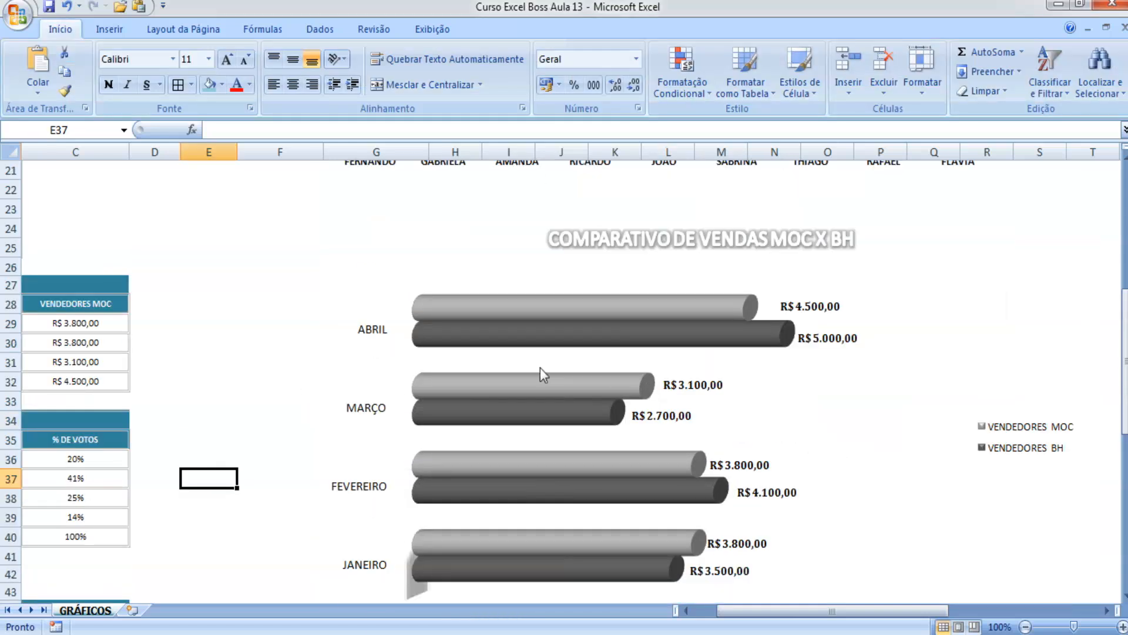
left_click(852, 391)
left_click(490, 28)
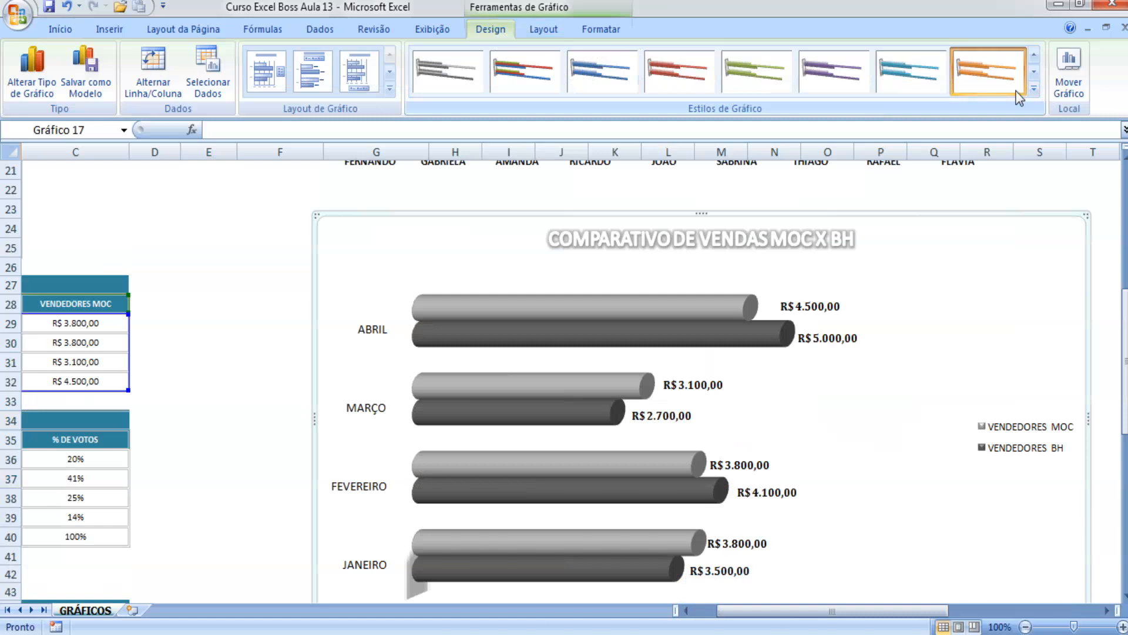
left_click(389, 88)
left_click(372, 111)
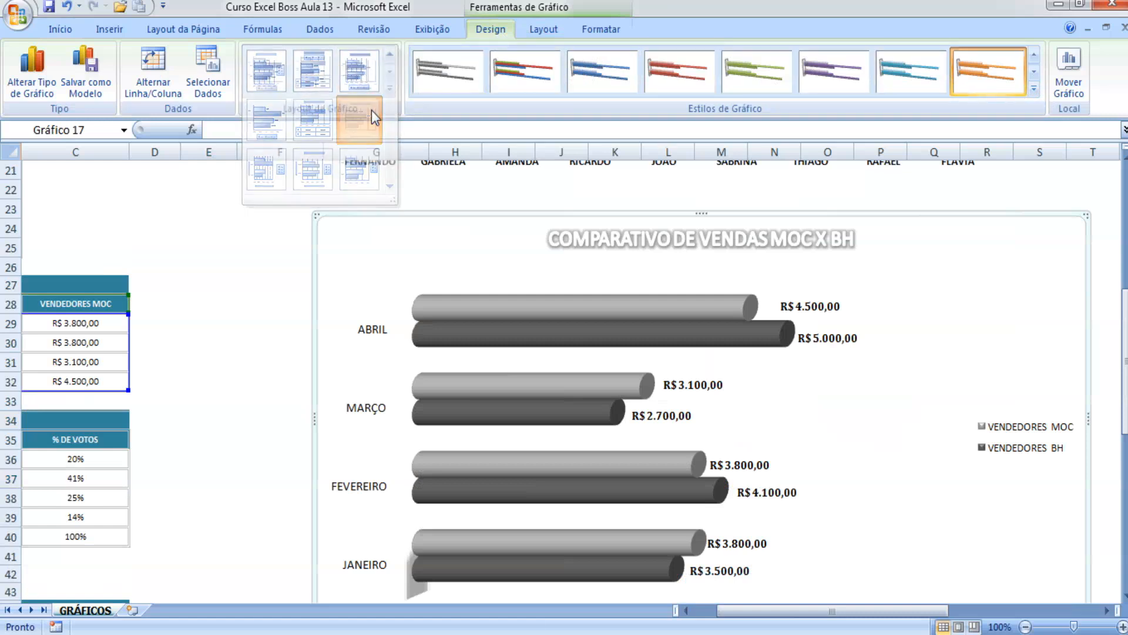
left_click(388, 89)
left_click(327, 120)
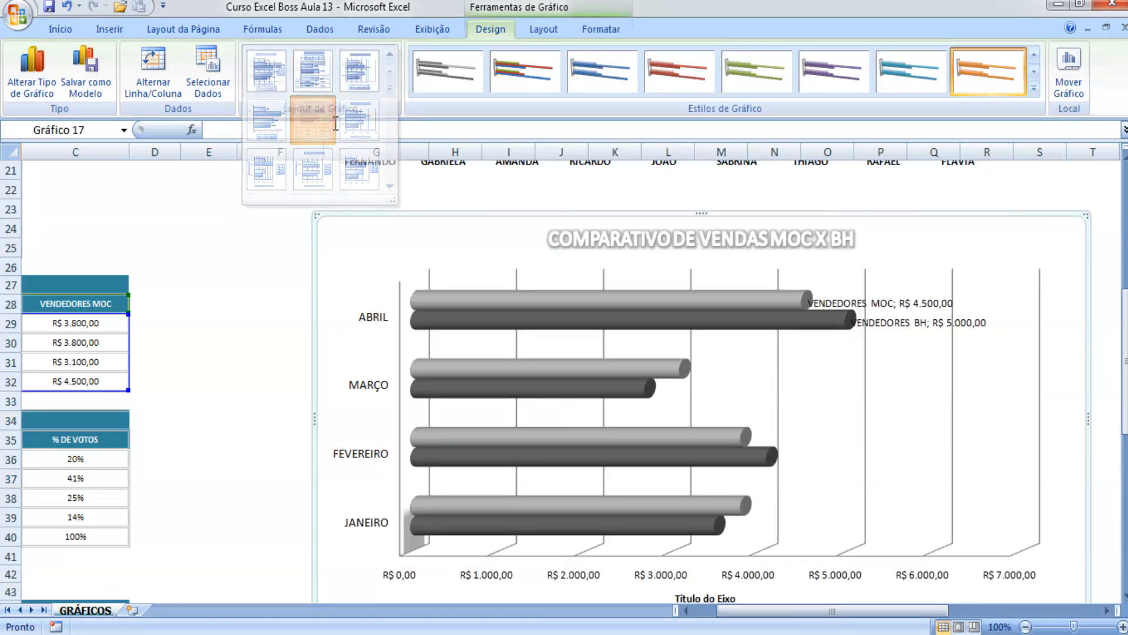
left_click(389, 88)
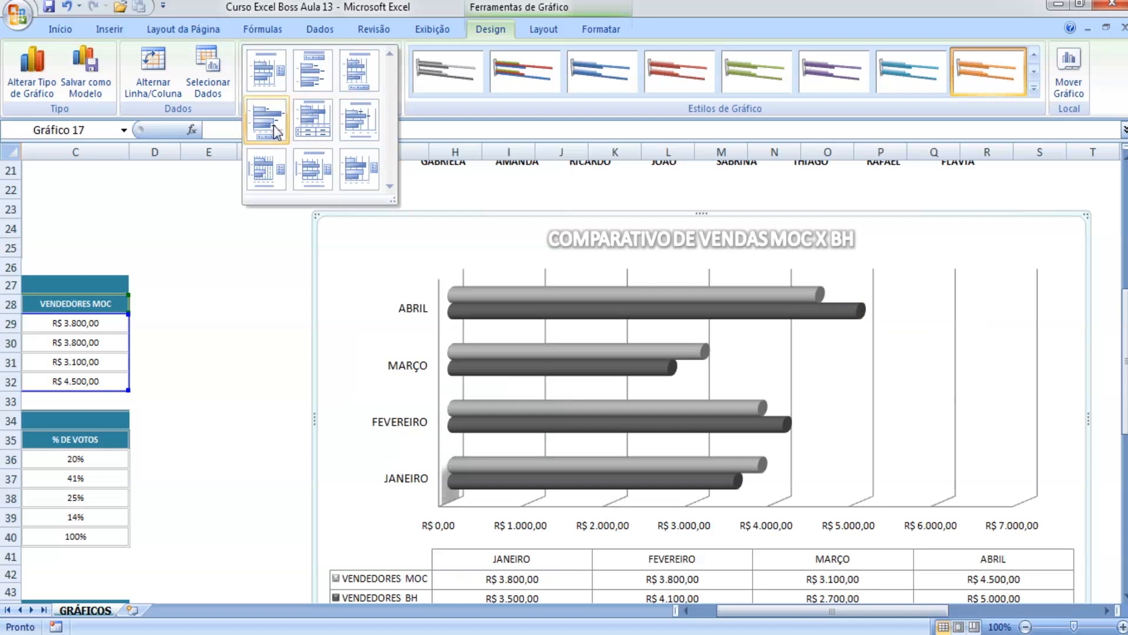
left_click(343, 109)
left_click(389, 89)
left_click(376, 84)
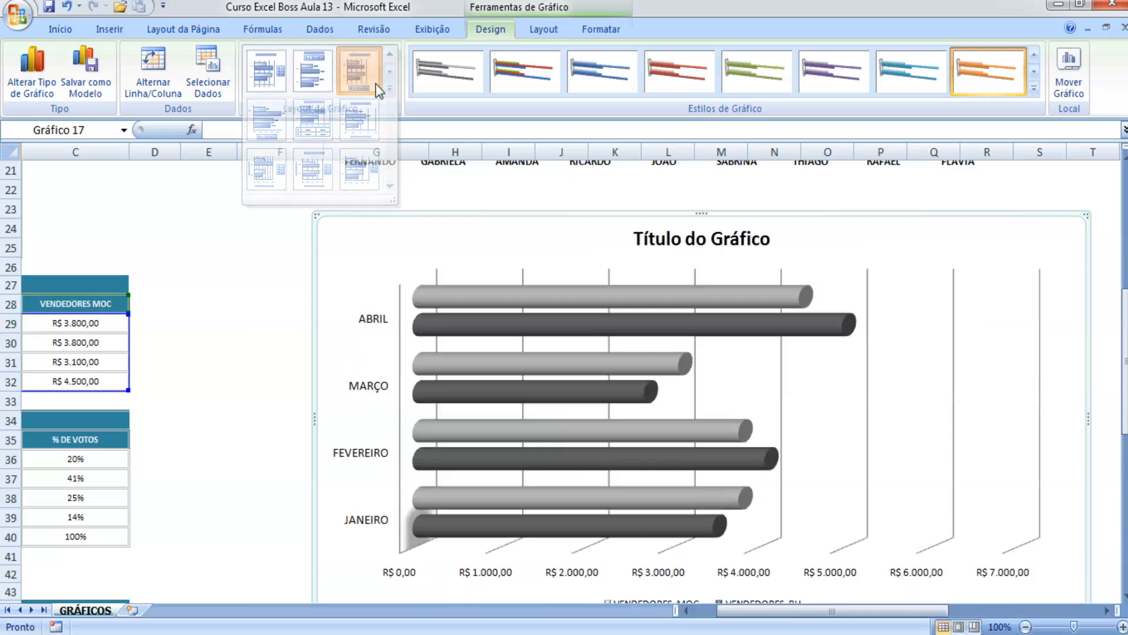
Apply the preset chart layout with the legend under the title, value labels on the bars and no gridlines or value axis.
left_click(390, 89)
left_click(331, 73)
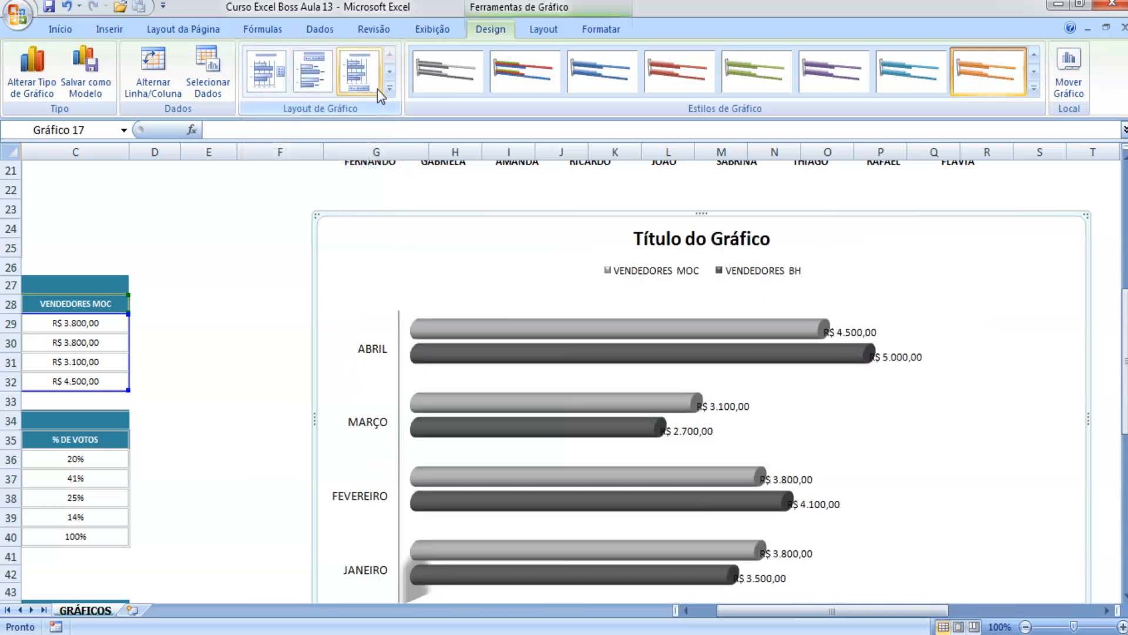
scroll(654, 244, "down", 1)
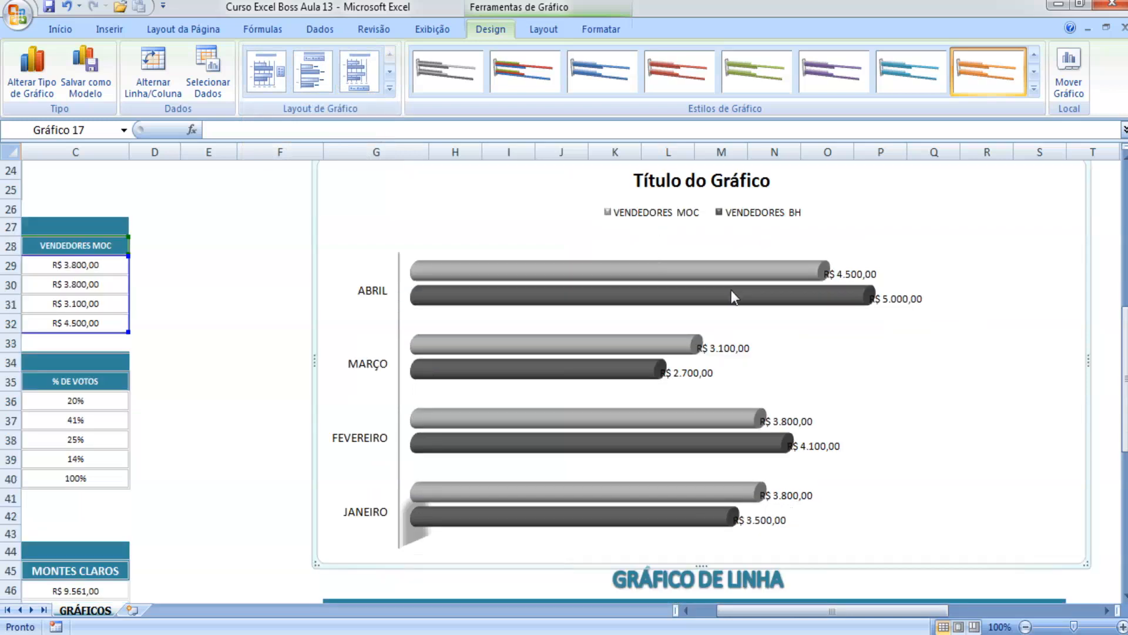
scroll(720, 312, "up", 1)
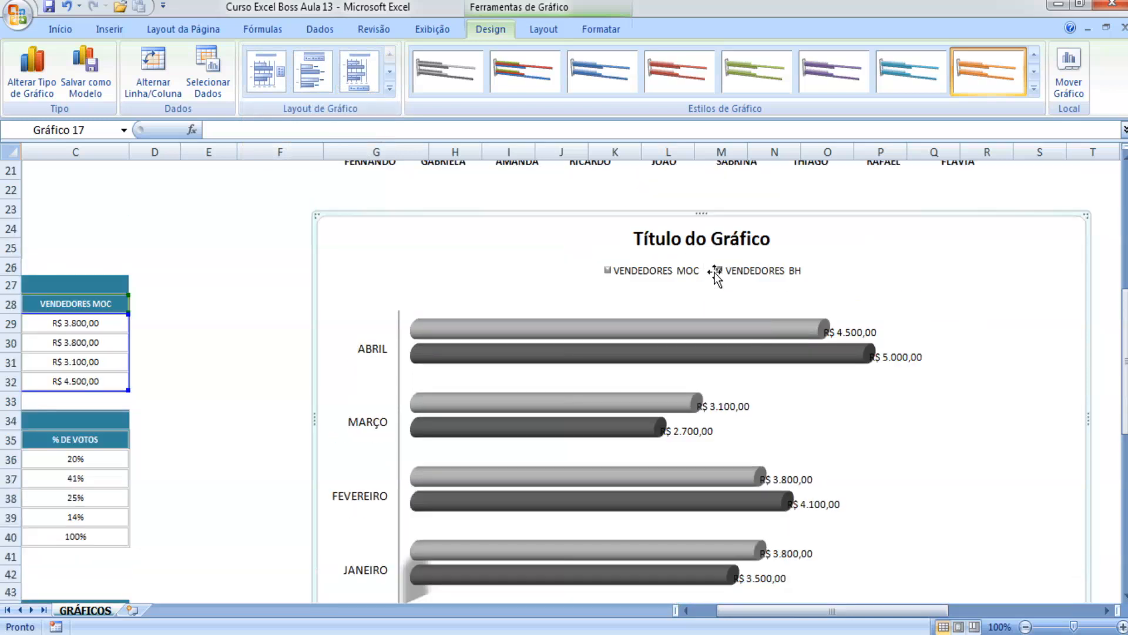
scroll(781, 302, "down", 1)
scroll(780, 302, "up", 1)
Replace the placeholder chart title with "COMPARATIVO VENDAS MOC X BH".
left_click(705, 249)
double_click(705, 249)
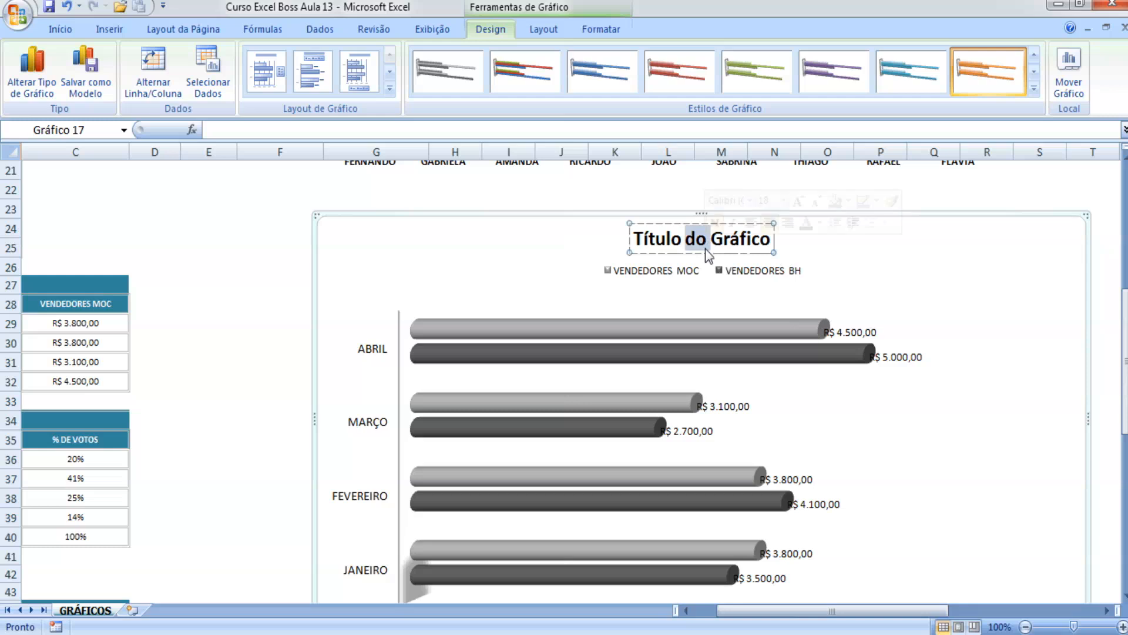
triple_click(706, 250)
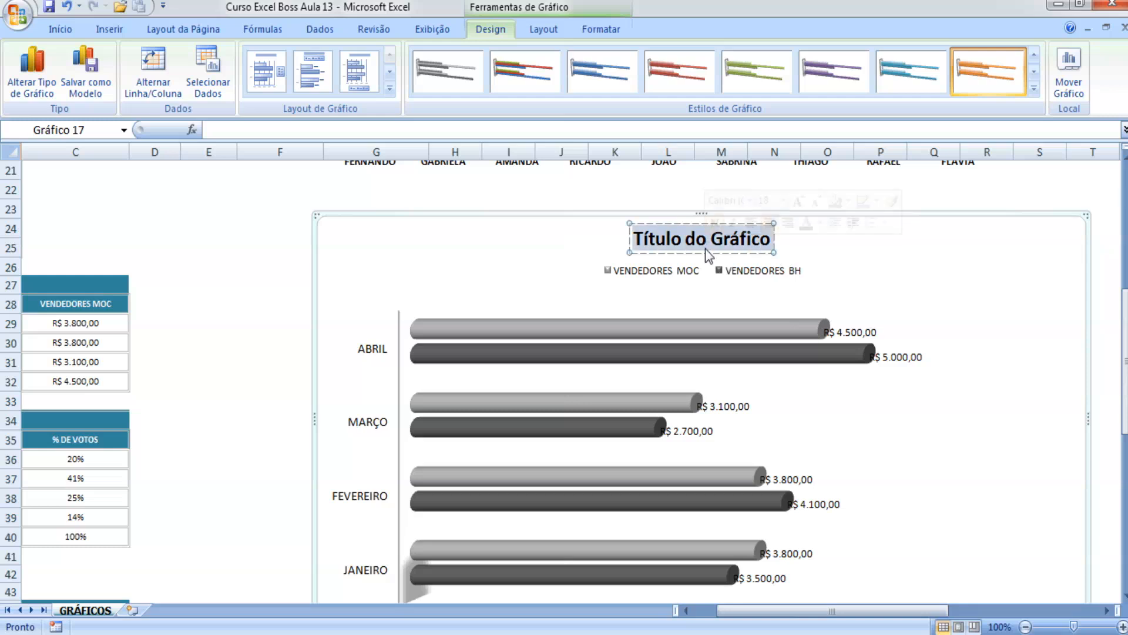
type("COMPAR")
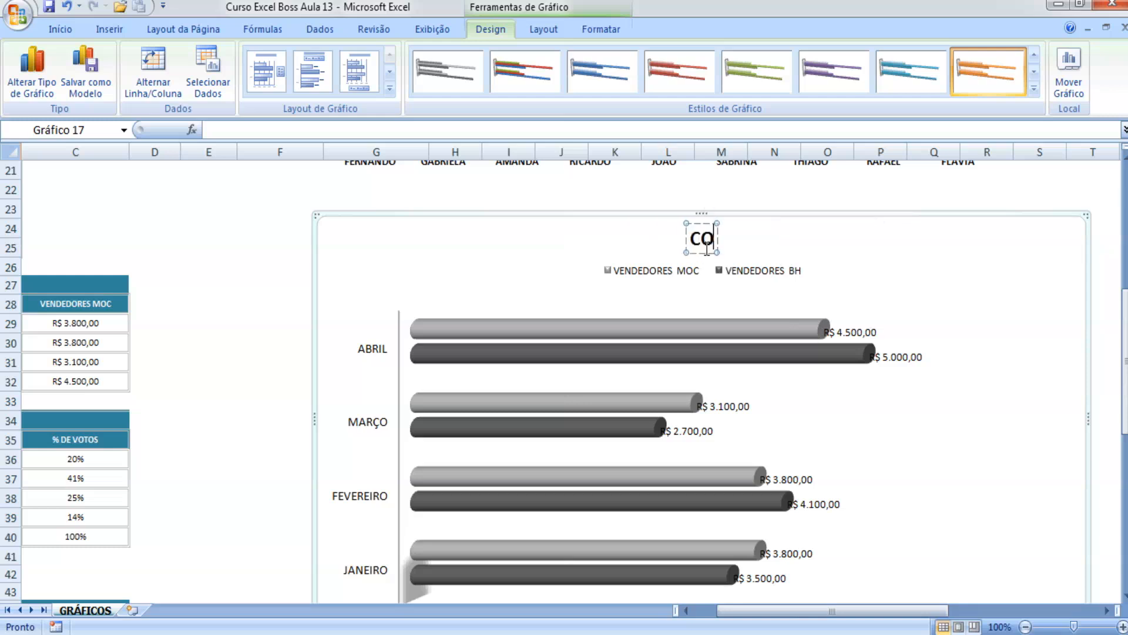
key("BackSpace")
key("BackSpace")
type("ARA")
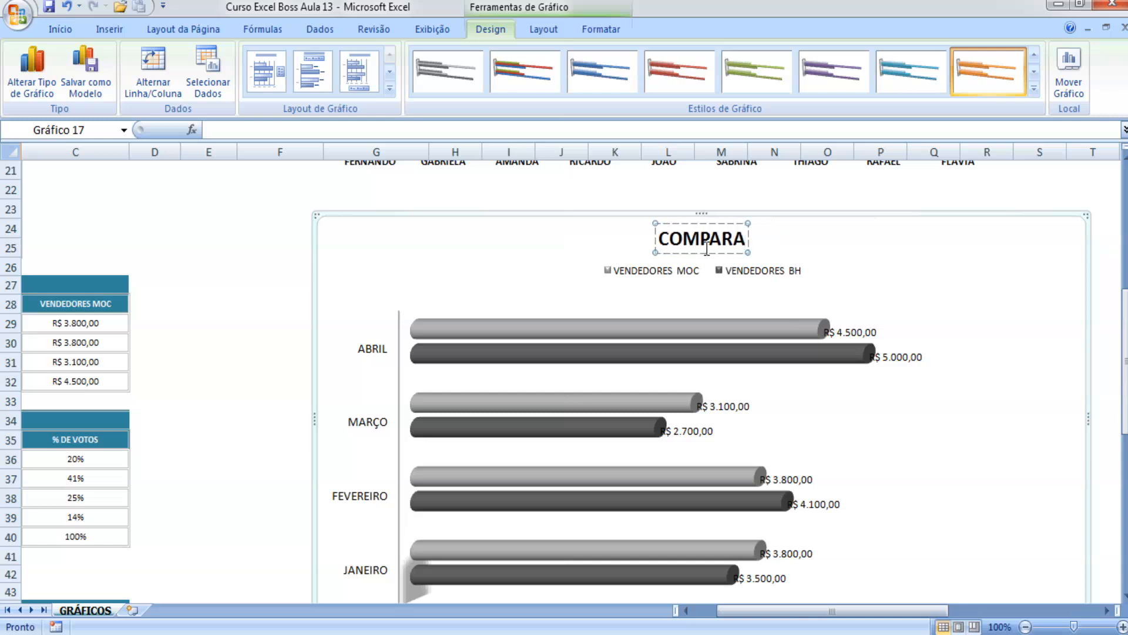
type("TIVO VENDA")
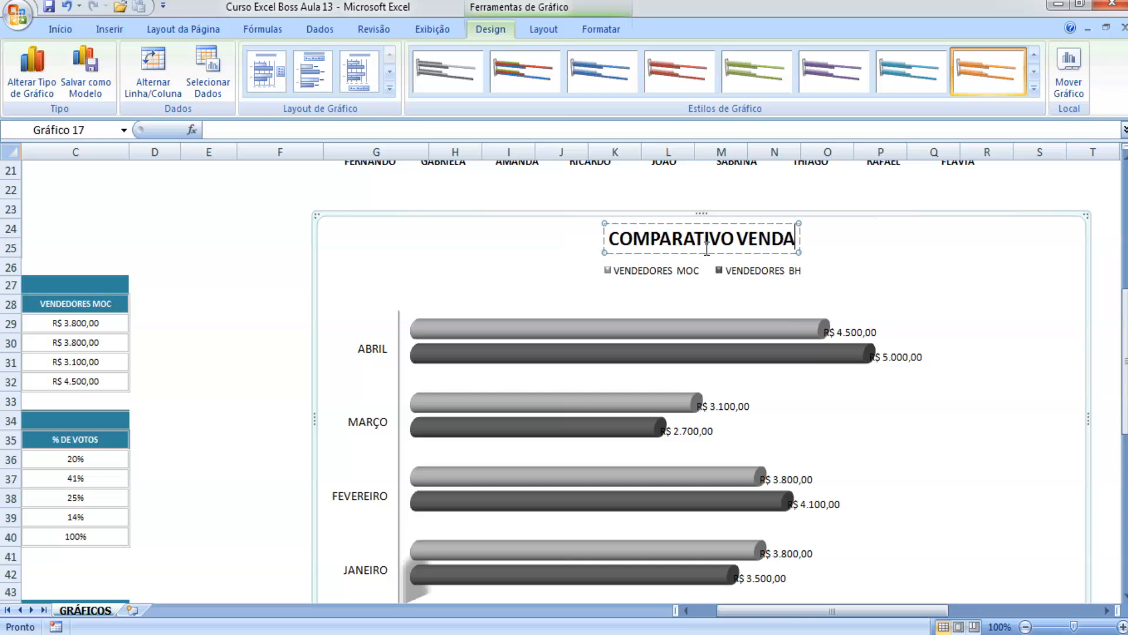
type("S MOC X BH")
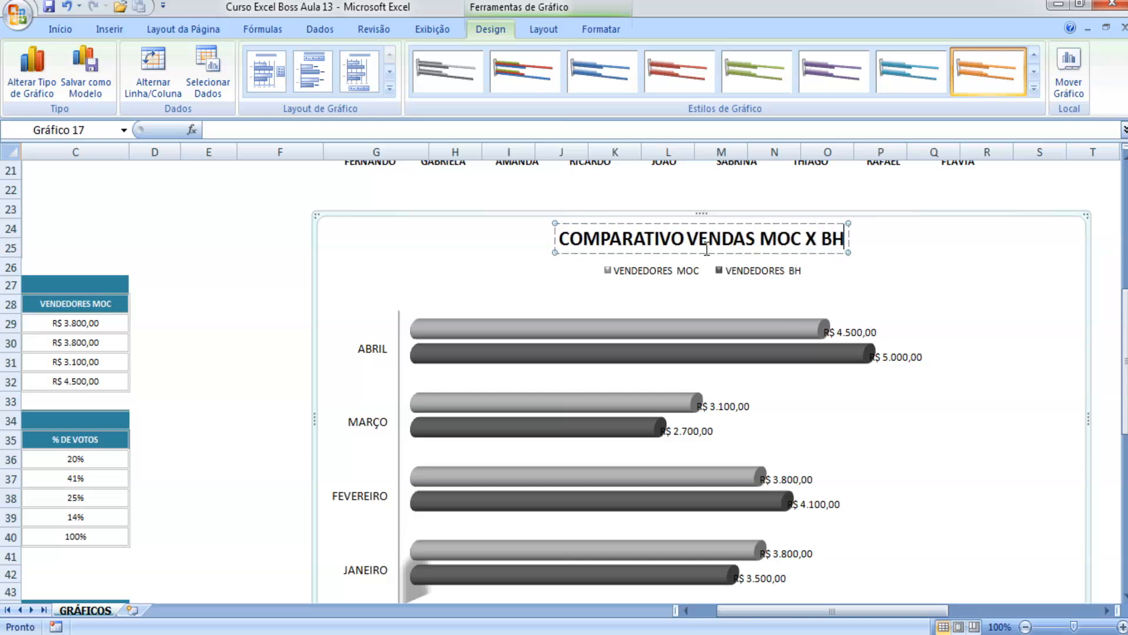
left_click(652, 313)
scroll(674, 273, "down", 1)
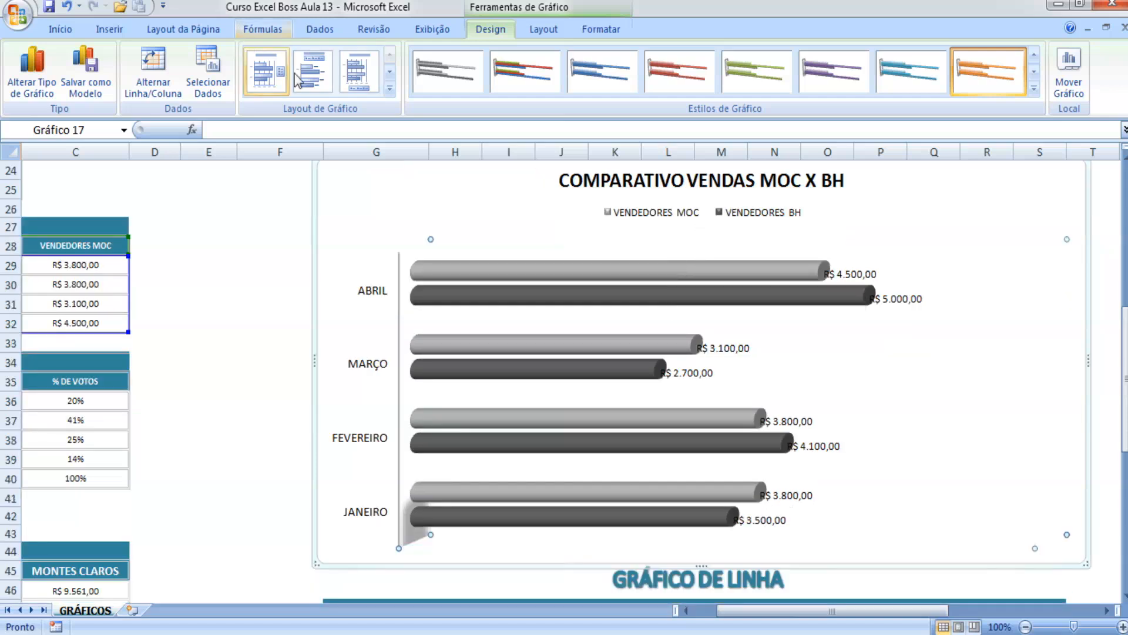
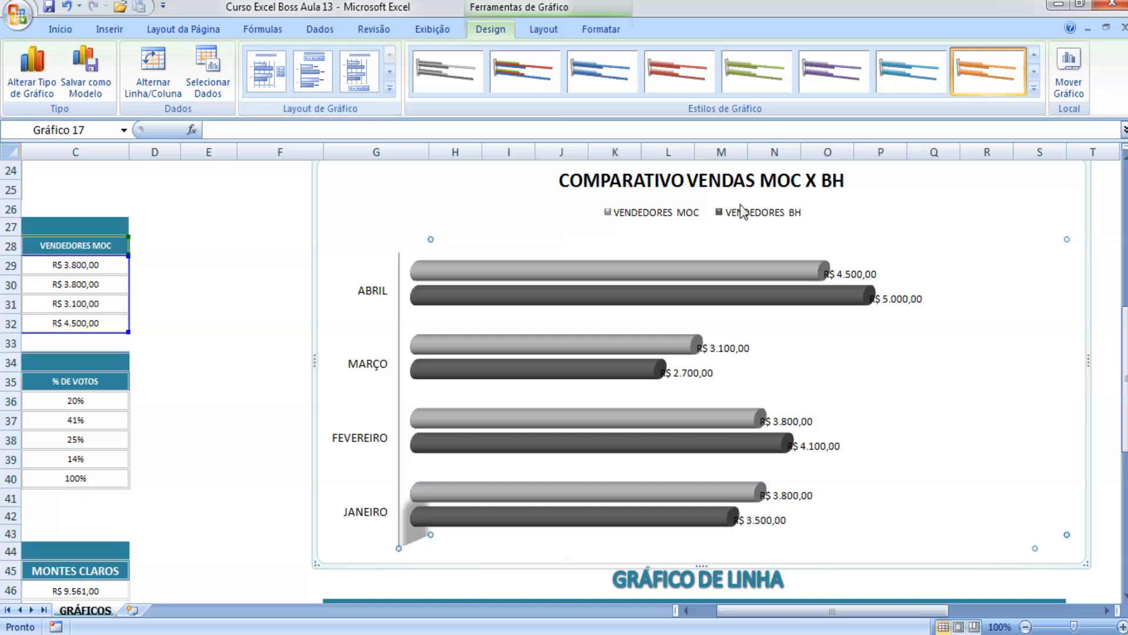
Examine the border style and border colour settings of the bar chart's base, and close the formatting dialog.
left_click(400, 317)
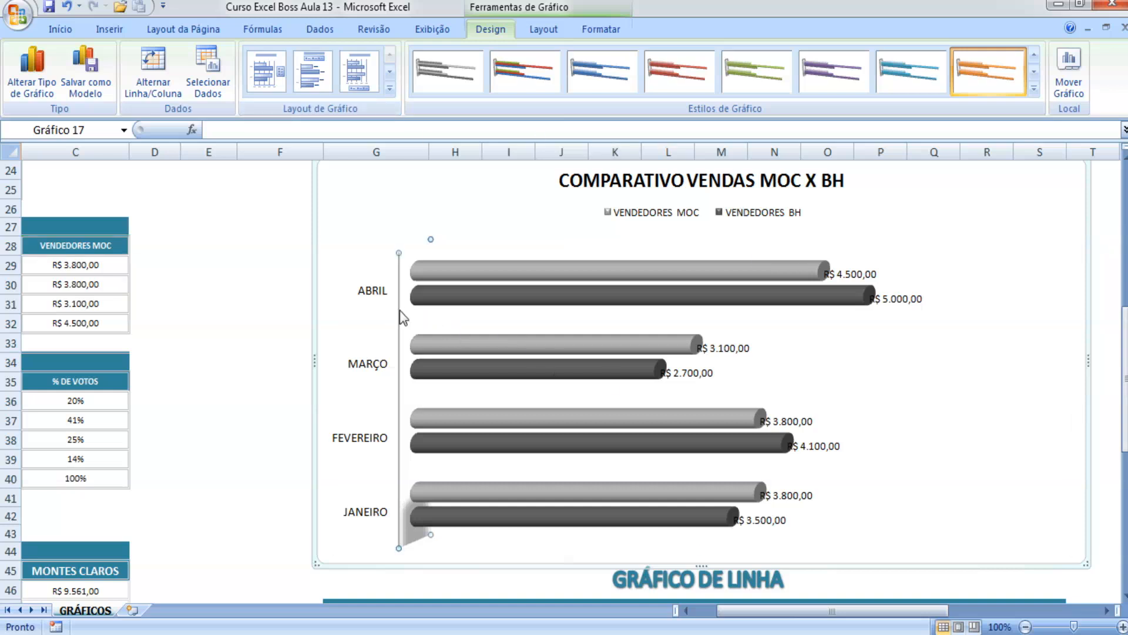
left_click(397, 383)
right_click(399, 394)
left_click(438, 505)
left_click(782, 256)
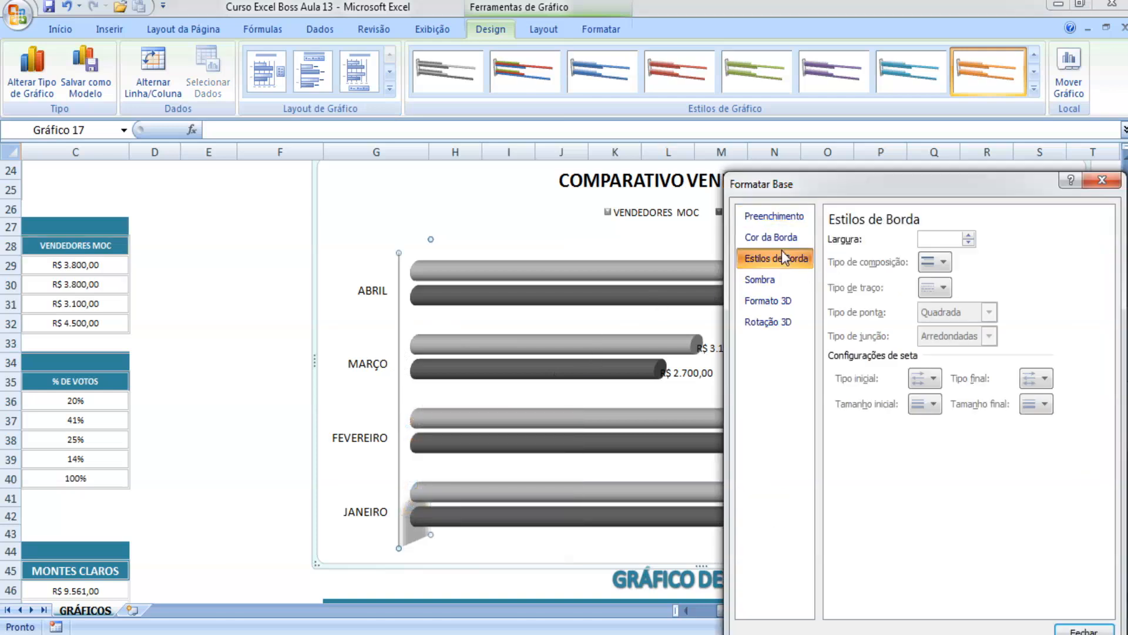
left_click(771, 237)
left_click(1103, 180)
Remove the vertical month axis line by setting its line colour to Sem linha.
left_click(374, 379)
right_click(372, 377)
left_click(446, 547)
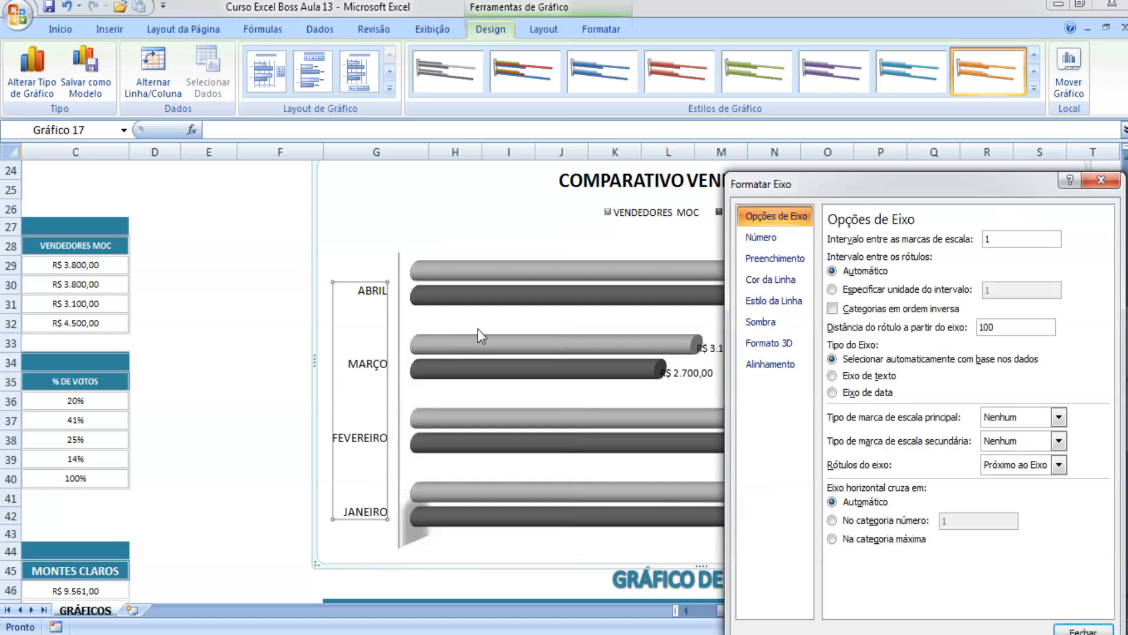
left_click(789, 278)
left_click(861, 240)
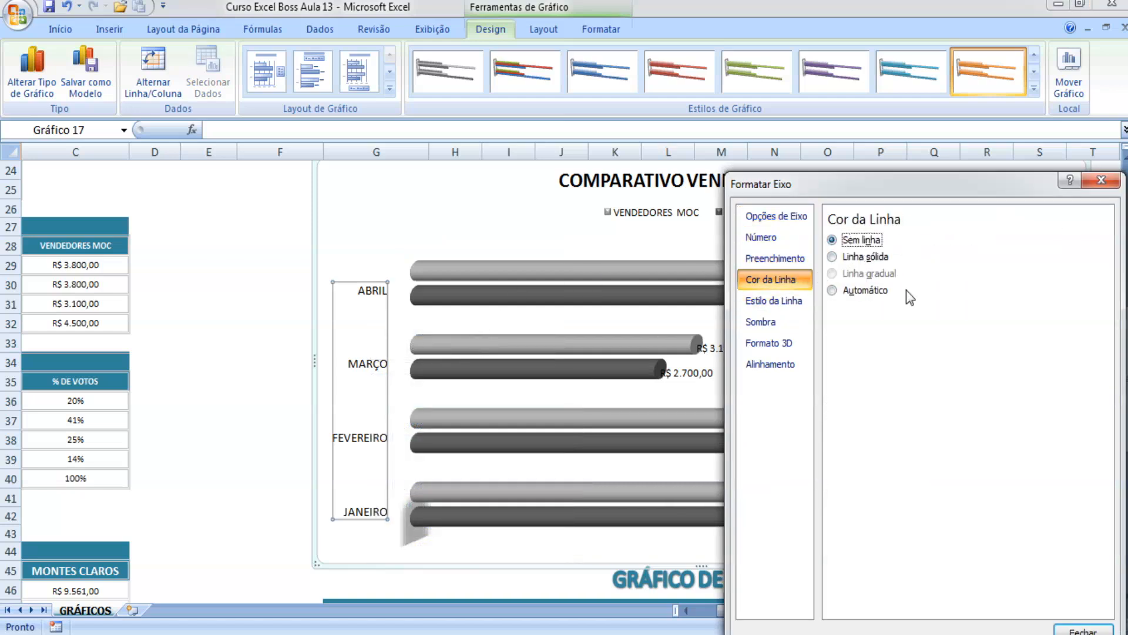
Look through the data label formatting categories for the VENDEDORES BH bars, from number and fill to 3D format and alignment.
left_click(1101, 180)
left_click(499, 523)
right_click(500, 524)
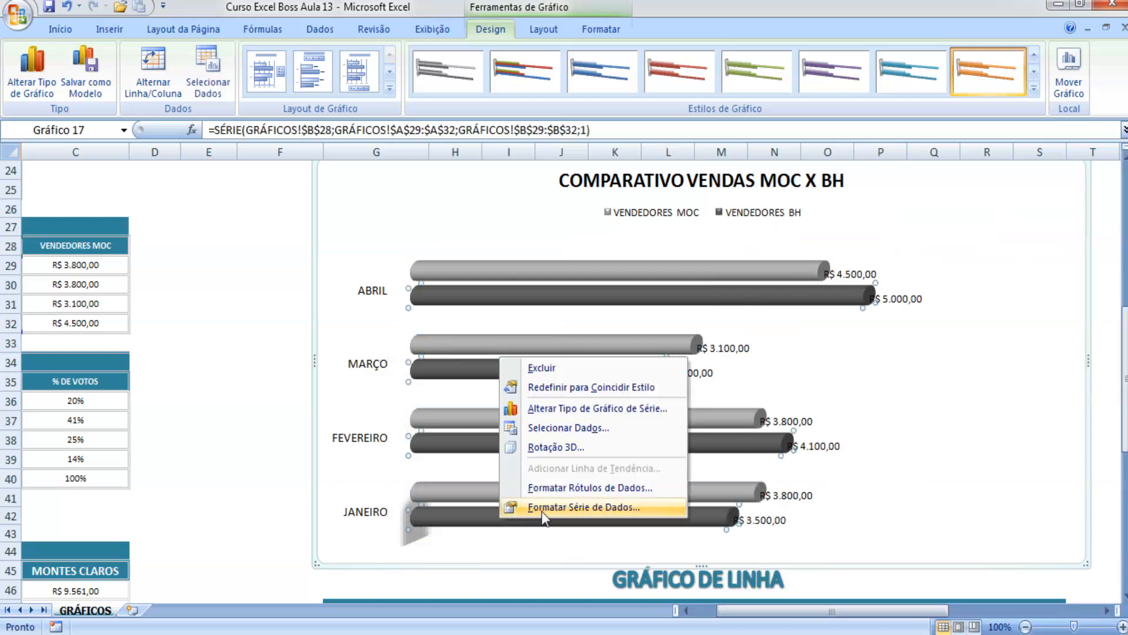
left_click(607, 490)
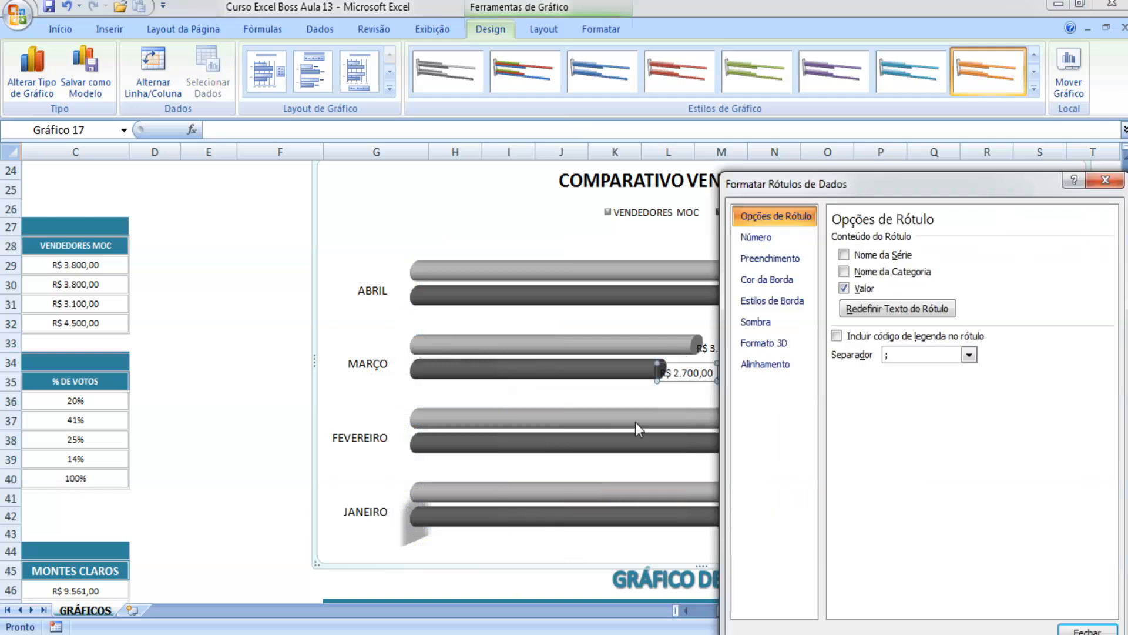
left_click(809, 237)
left_click(809, 258)
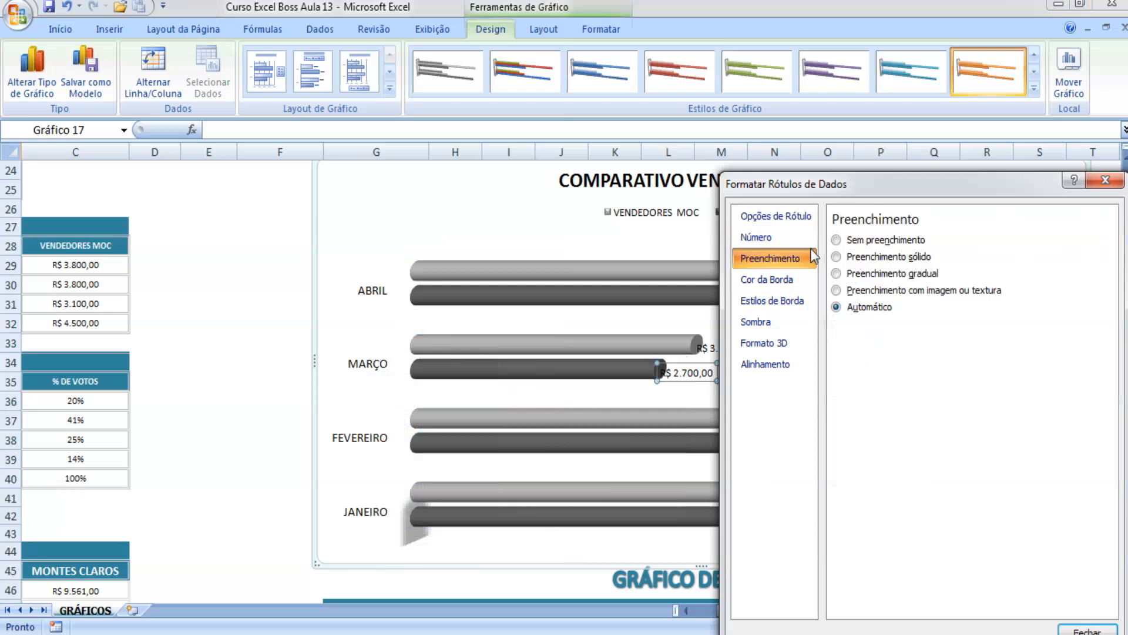
left_click(805, 280)
left_click(801, 300)
left_click(804, 321)
left_click(788, 343)
left_click(788, 364)
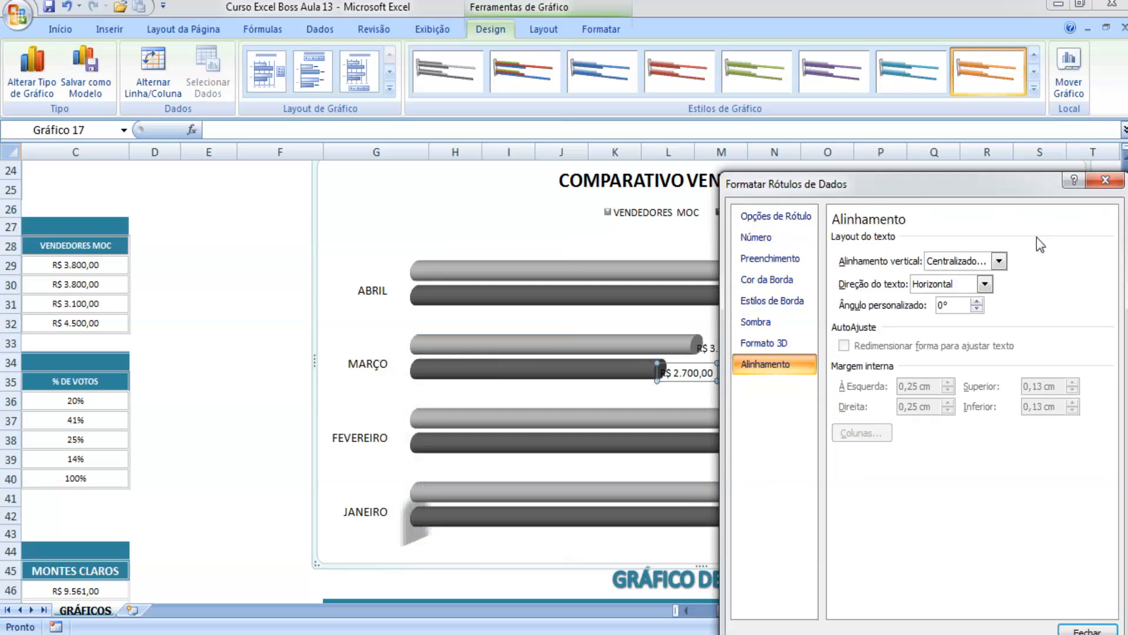
left_click(1104, 182)
left_click(849, 274)
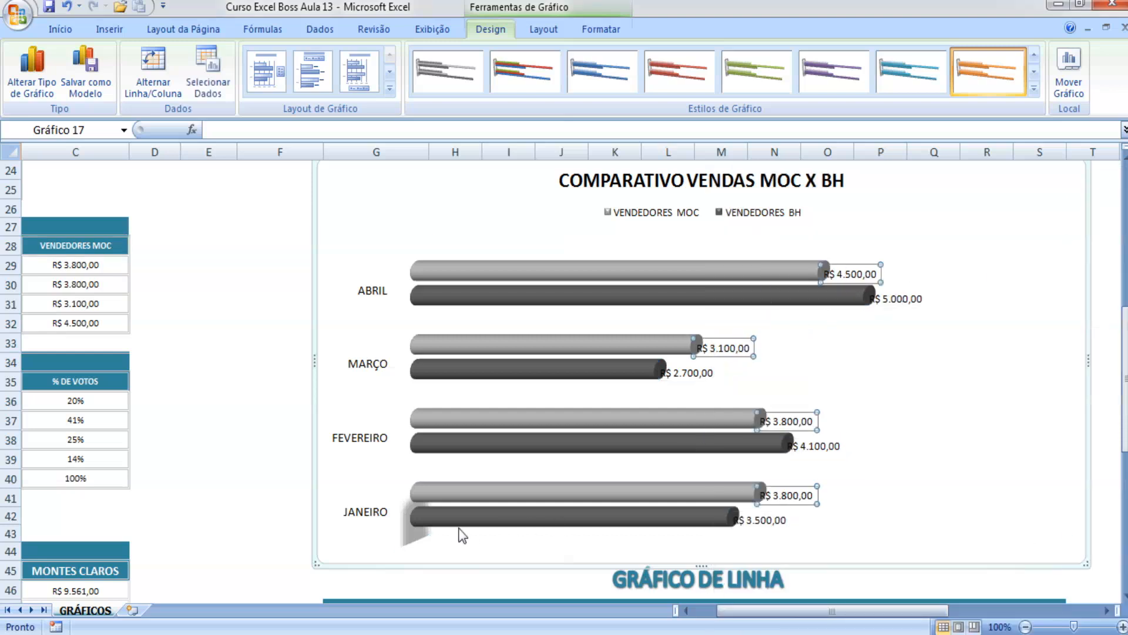
Set the VENDEDORES BH series' gap depth to 157% and its gap width to 168%.
left_click(510, 514)
right_click(510, 513)
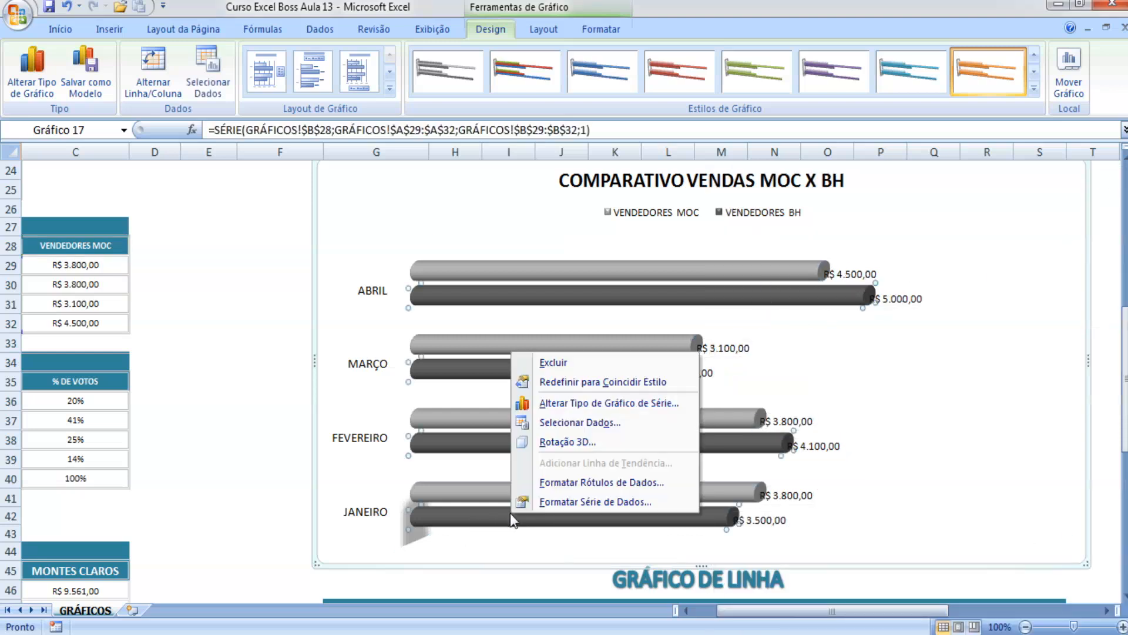
left_click(570, 502)
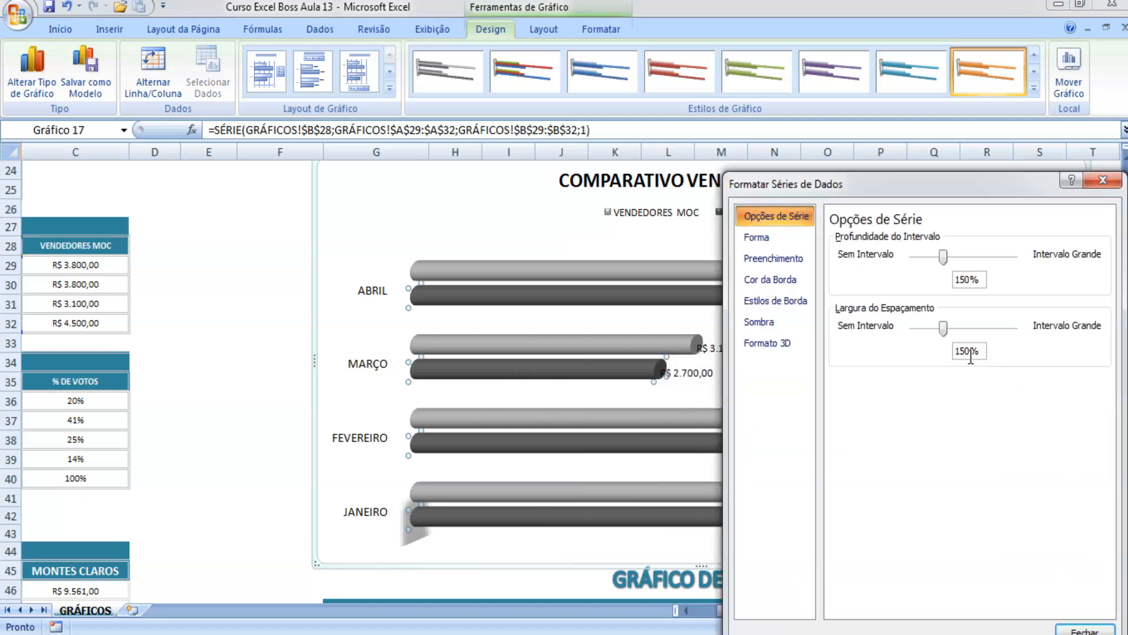
left_click_drag(945, 262, 950, 265)
mouse_move(946, 331)
left_mouse_down()
mouse_move(934, 333)
mouse_move(949, 334)
left_mouse_up()
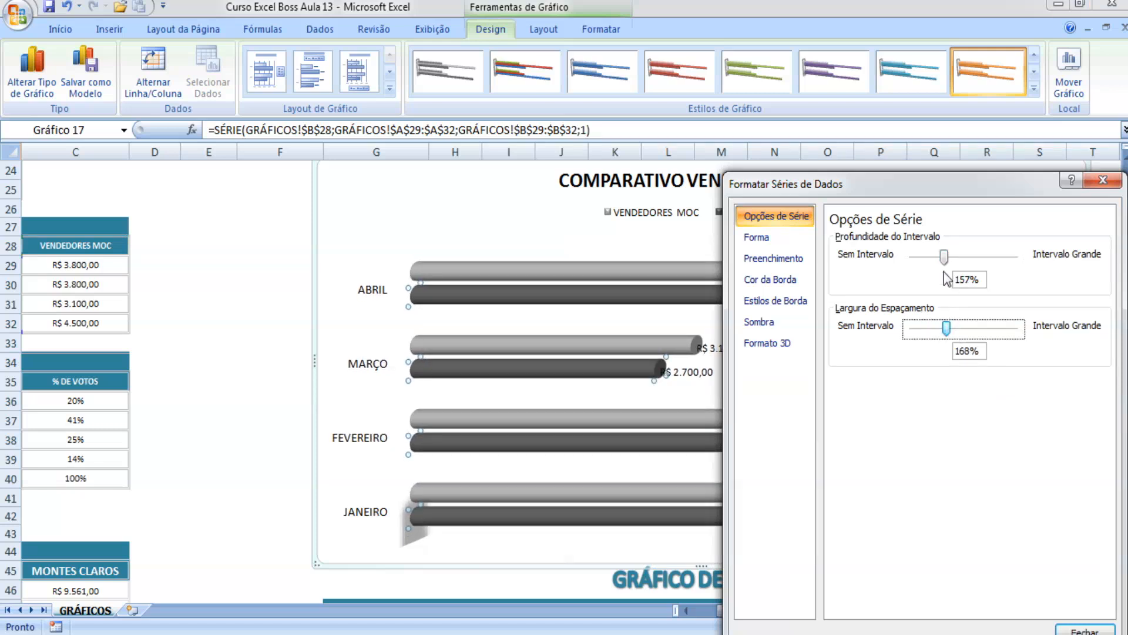
Set the border colour of the VENDEDORES BH bars to Sem linha.
left_click(757, 237)
left_click(782, 259)
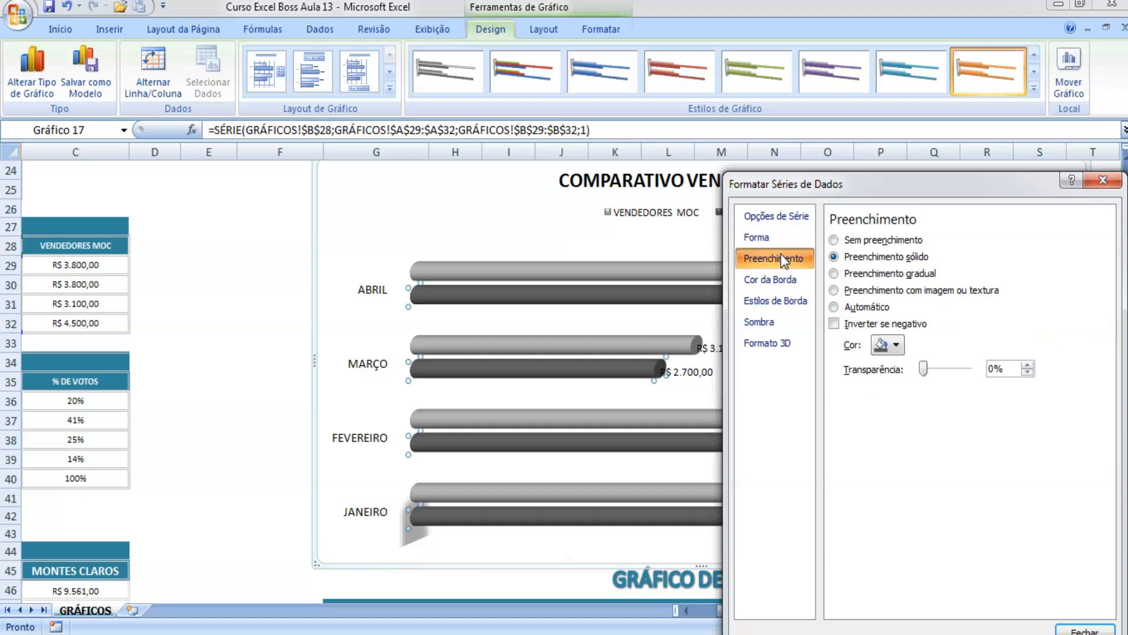
left_click(794, 280)
left_click(850, 242)
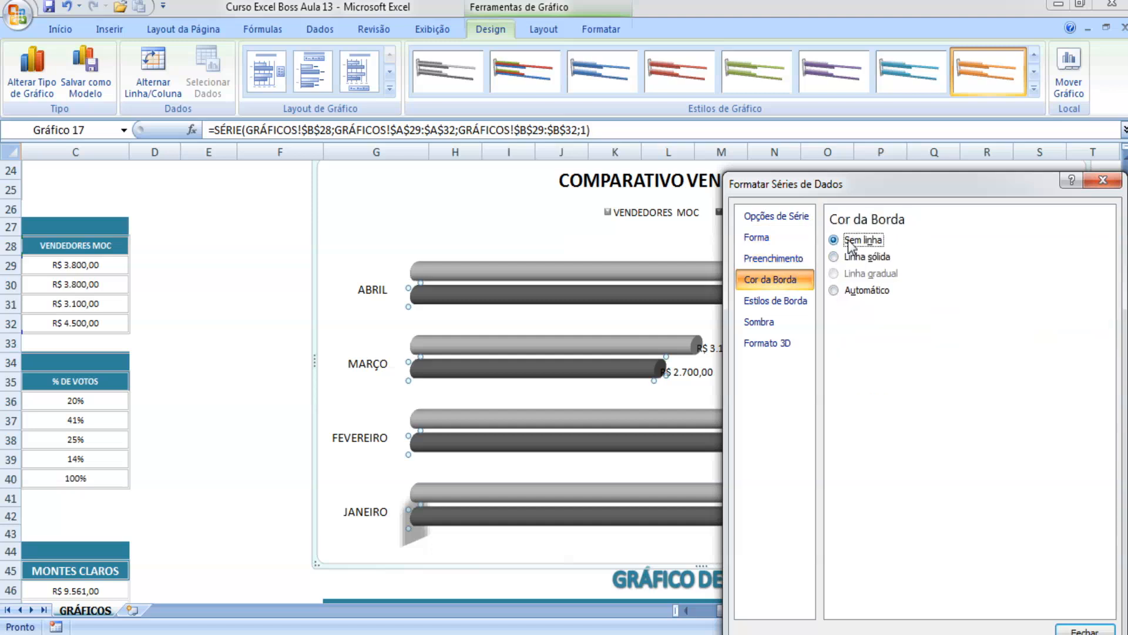
left_click(781, 300)
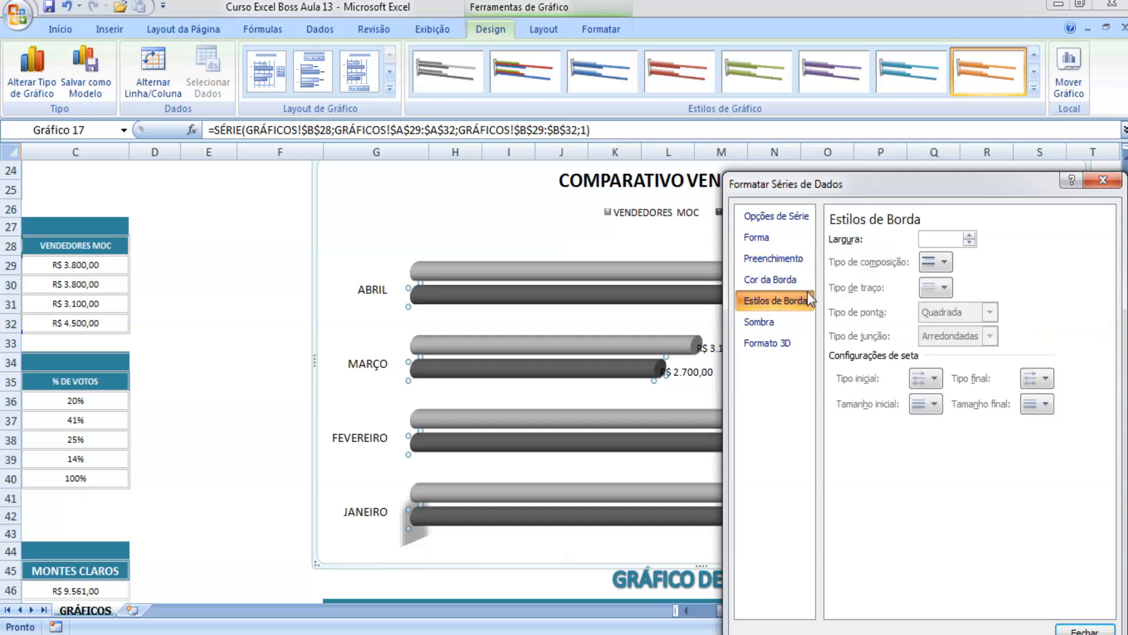
Set the shadow preset of the VENDEDORES BH bars to Sem Sombra and close the series formatting dialog.
left_click(791, 319)
left_click(921, 241)
left_click(858, 290)
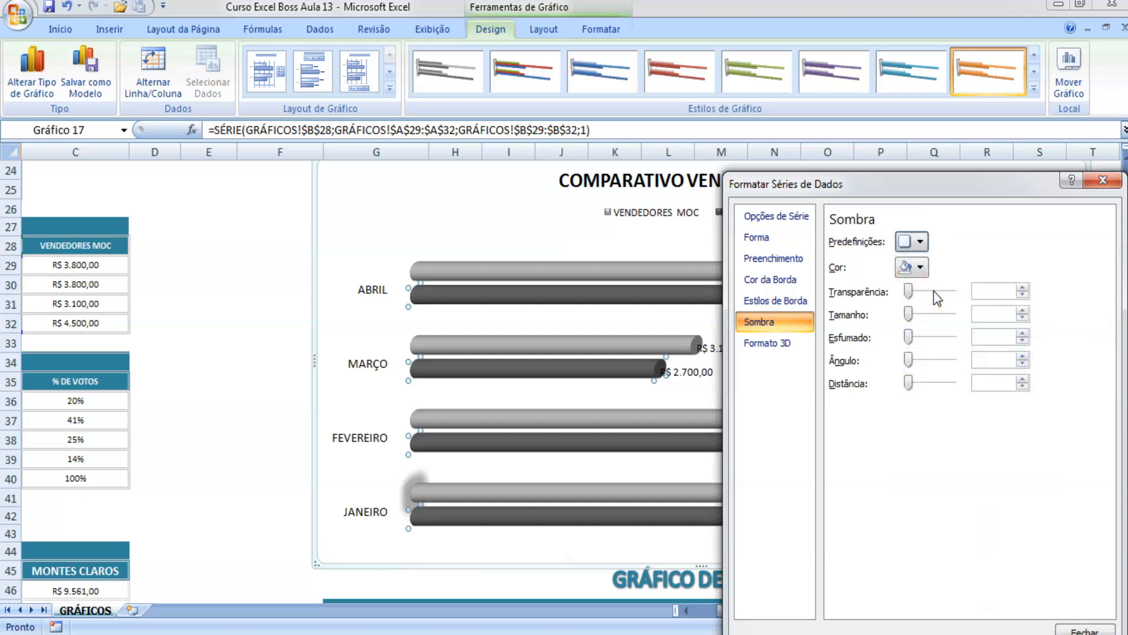
left_click(774, 343)
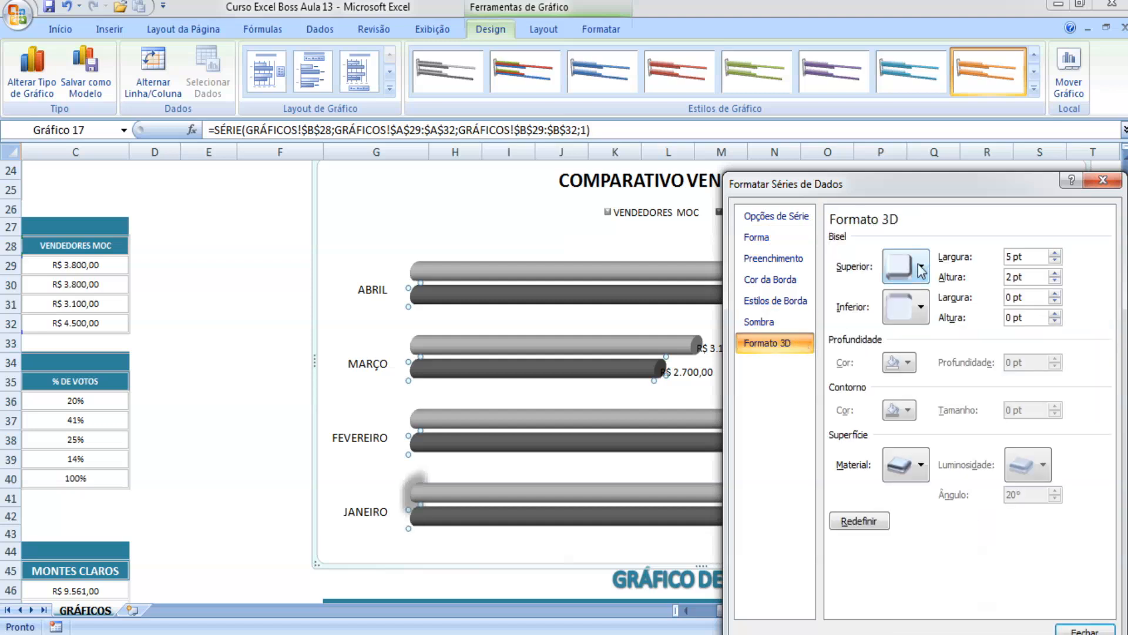
left_click(1085, 630)
Remove the shadow from the light grey VENDEDORES MOC bars with the Sem Sombra preset, then deselect the chart.
left_click(543, 485)
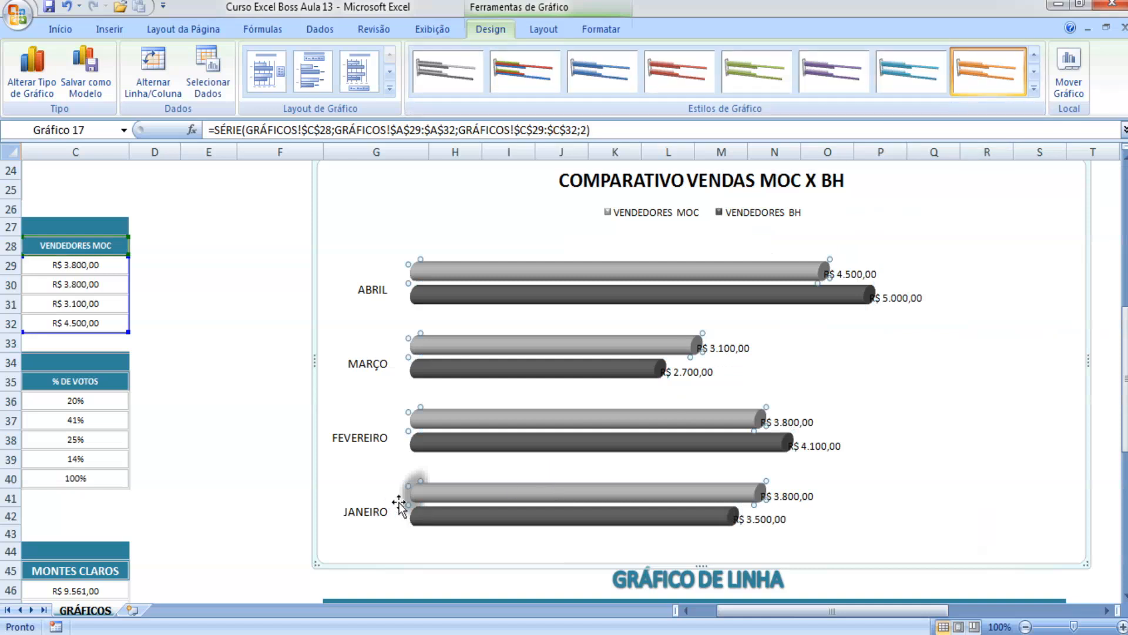
right_click(490, 493)
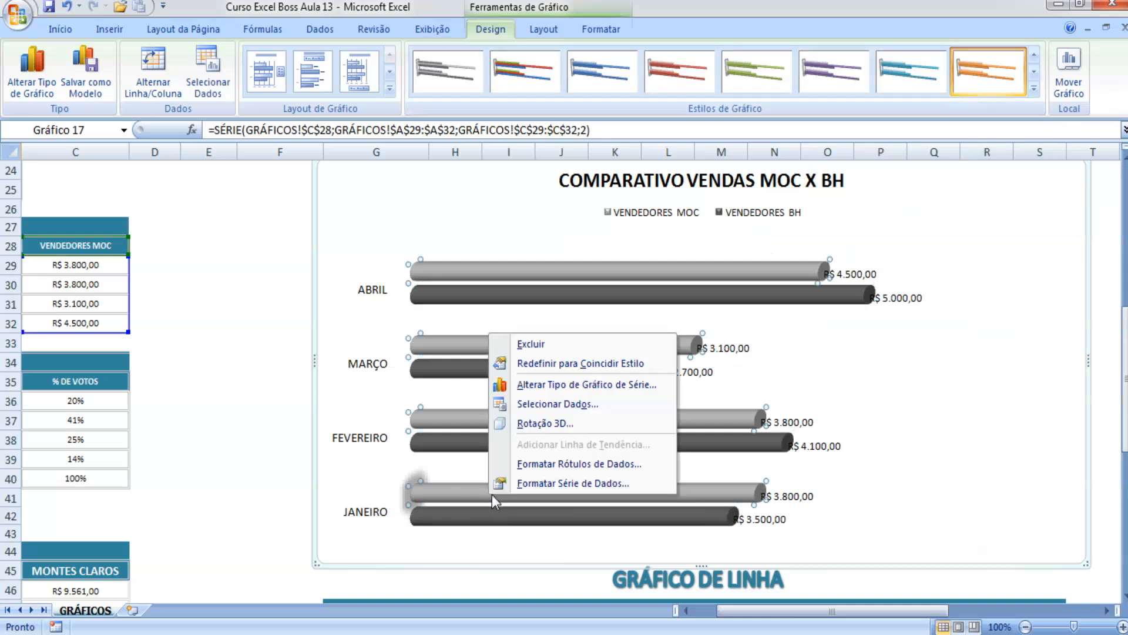
left_click(543, 482)
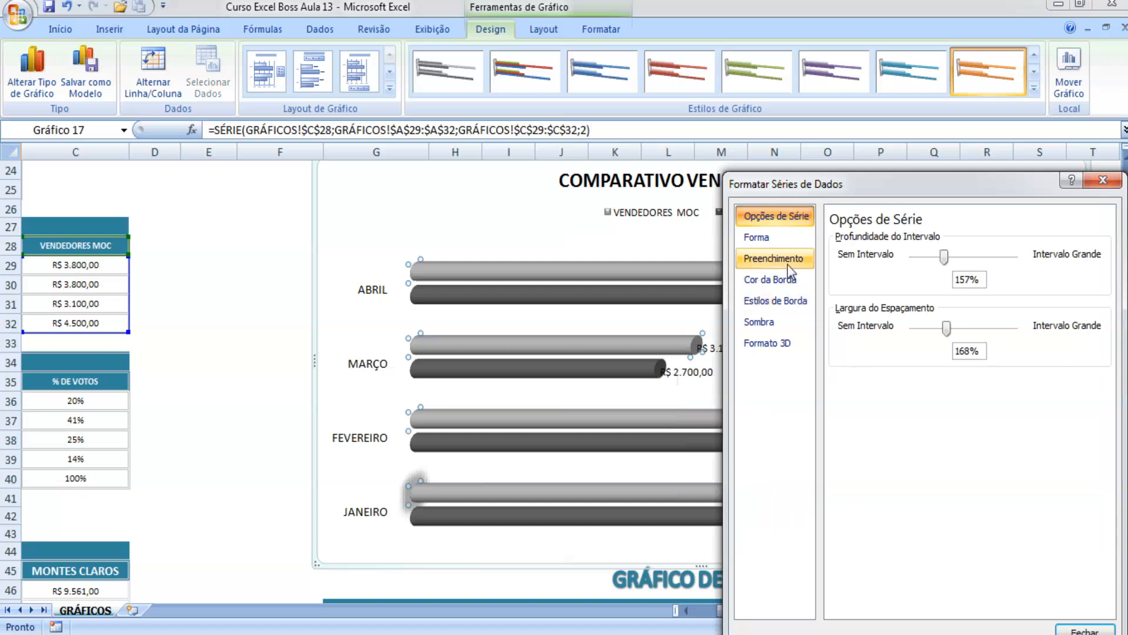
left_click(775, 322)
left_click(911, 241)
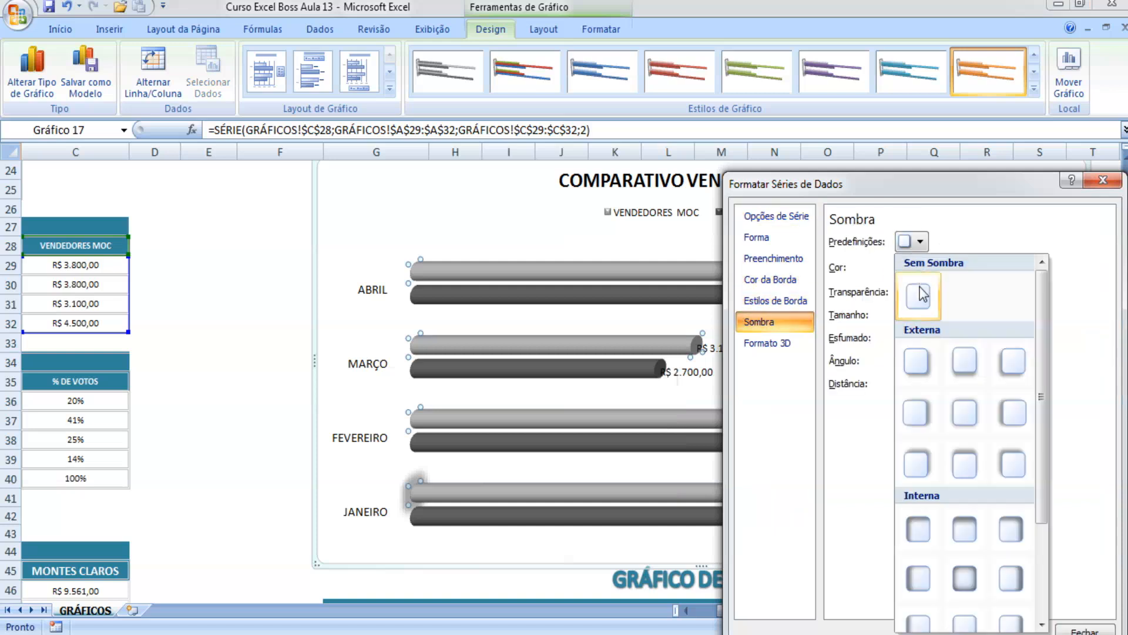
left_click(923, 300)
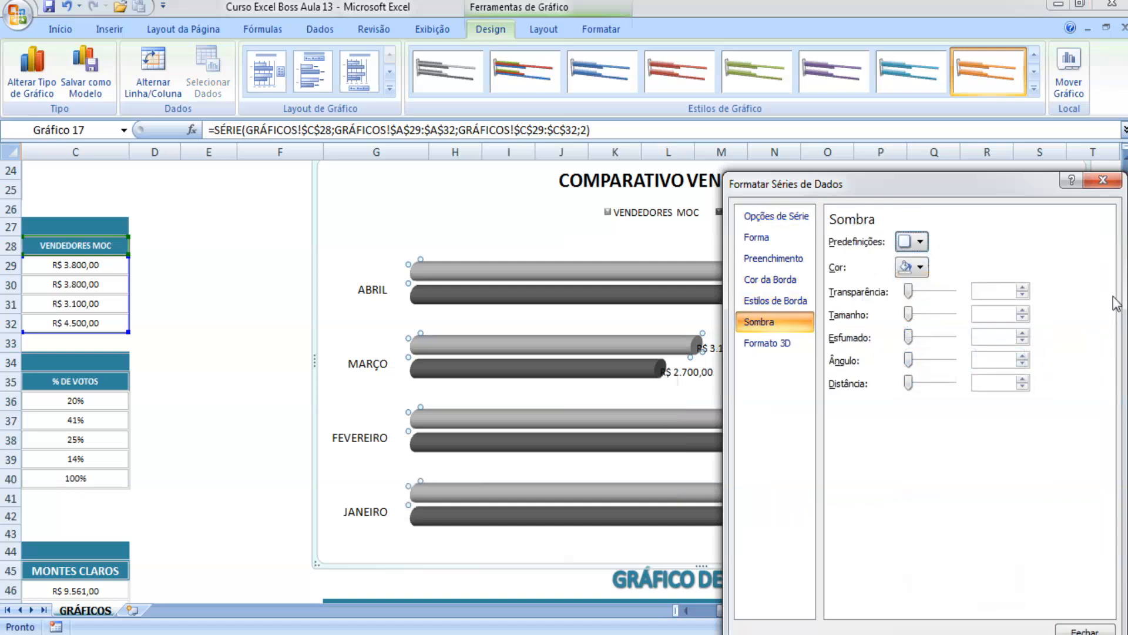
left_click(1103, 180)
left_click(310, 342)
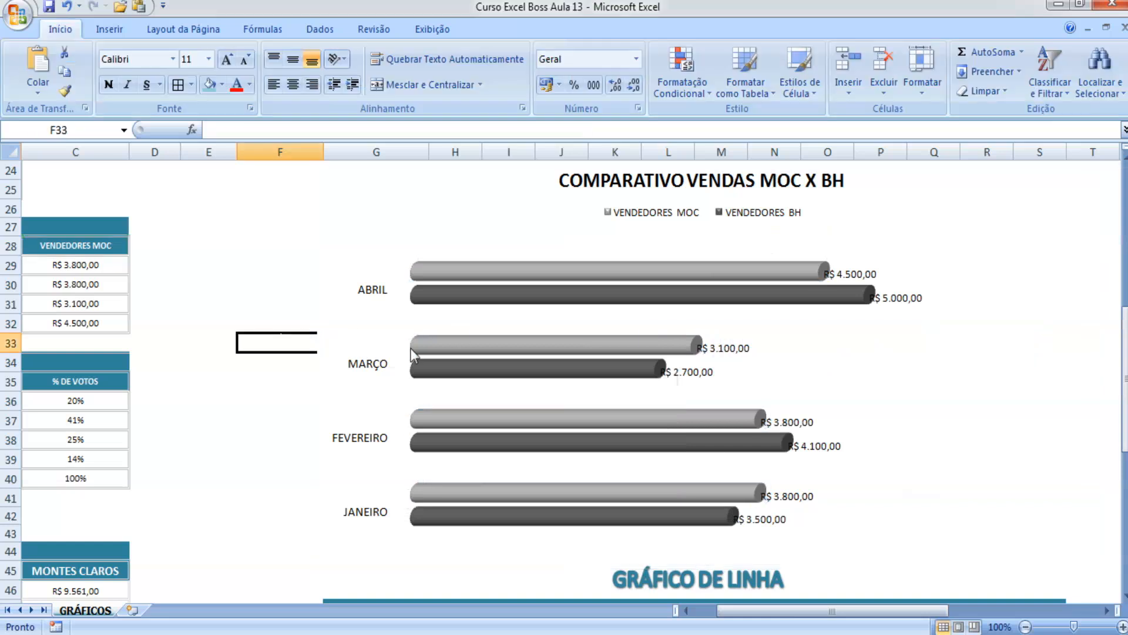
Make the value labels of the VENDEDORES MOC bars bold.
left_click(880, 274)
left_click(60, 28)
left_click(108, 85)
Move each of the four VENDEDORES MOC value labels slightly outward so it clears the end of its bar.
left_click(864, 263)
left_click_drag(864, 263, 873, 263)
left_click(724, 347)
left_click(732, 345)
left_click_drag(732, 345, 740, 340)
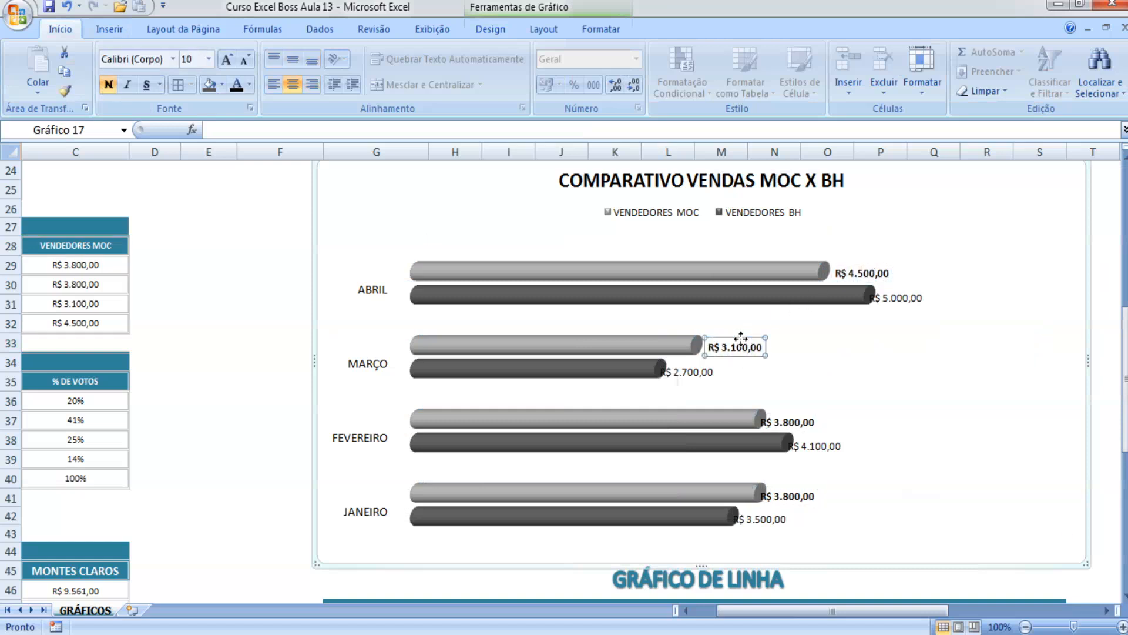
left_click(800, 421)
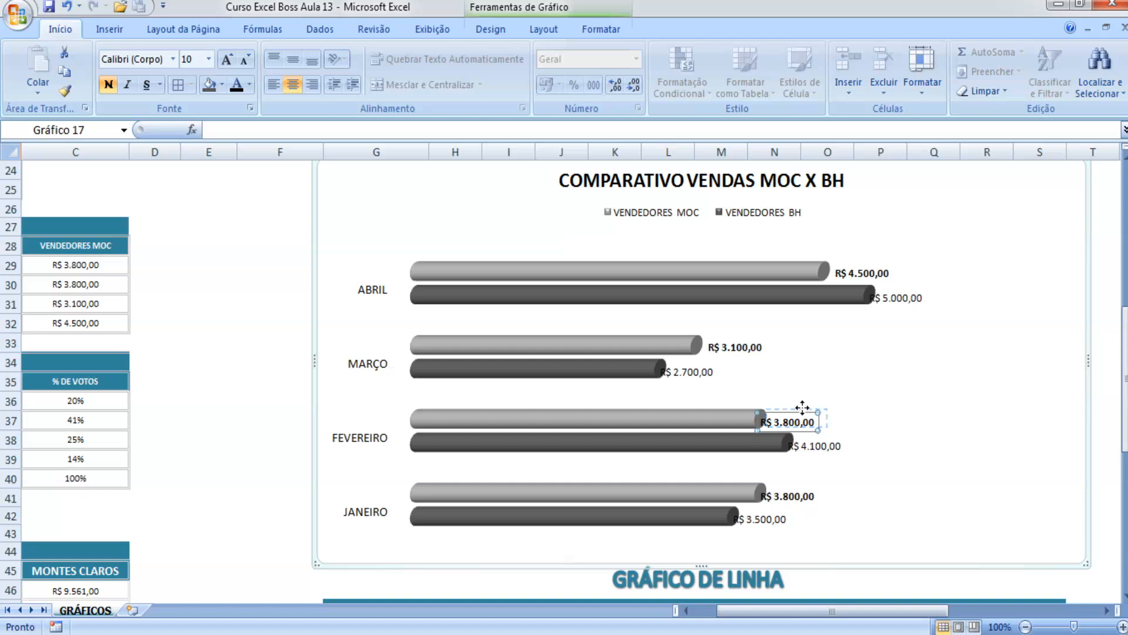
left_click_drag(803, 407, 801, 406)
left_click(795, 497)
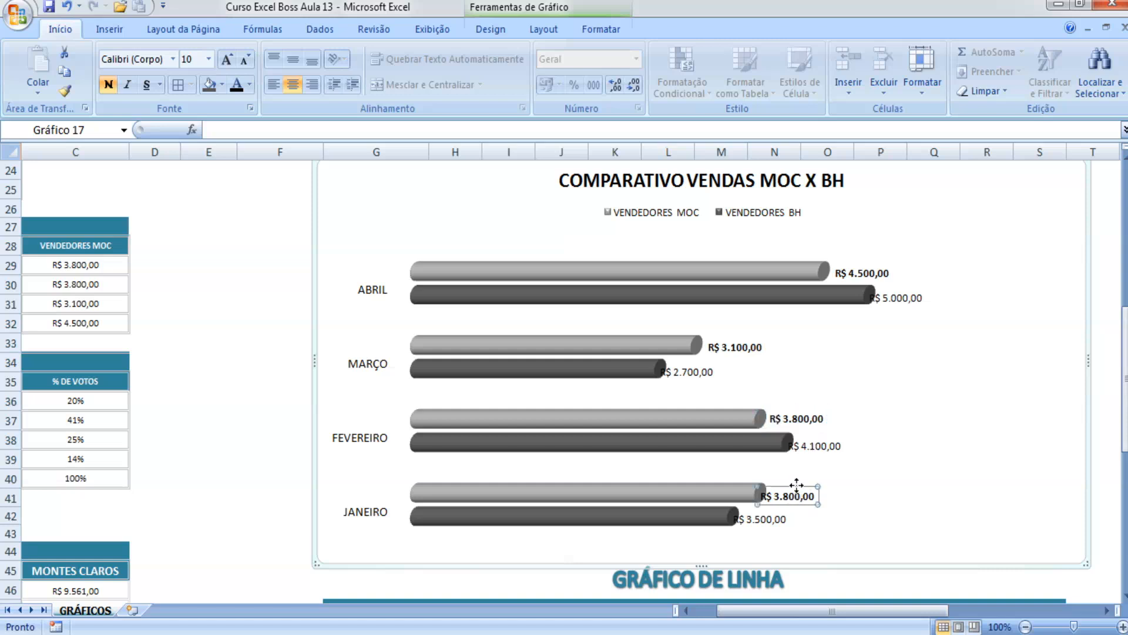
left_click_drag(804, 482, 811, 480)
Make the VENDEDORES BH value labels bold and move each one outward, clear of the end of its bar.
left_click(823, 450)
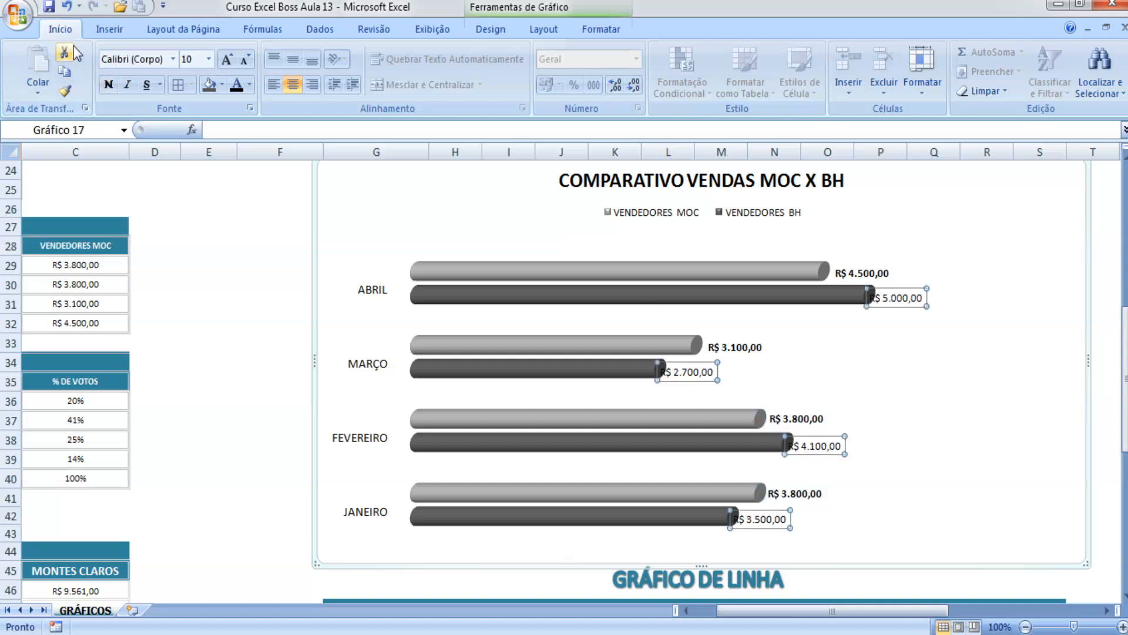
left_click(108, 84)
left_click_drag(826, 437, 838, 434)
left_click(905, 289)
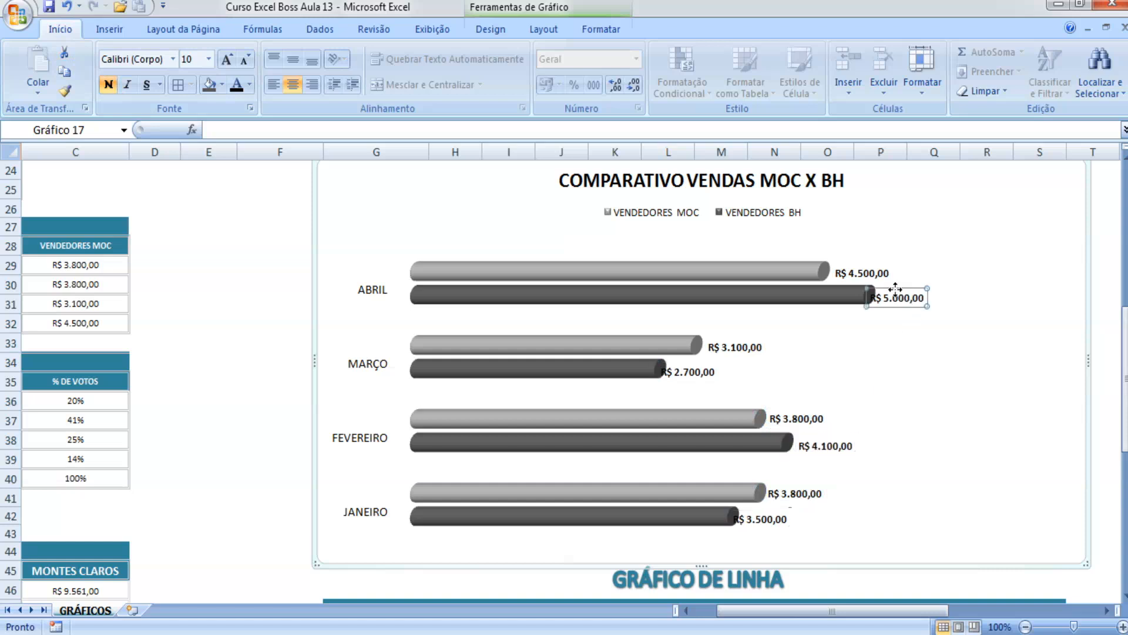
left_click_drag(907, 289, 908, 289)
left_click(684, 371)
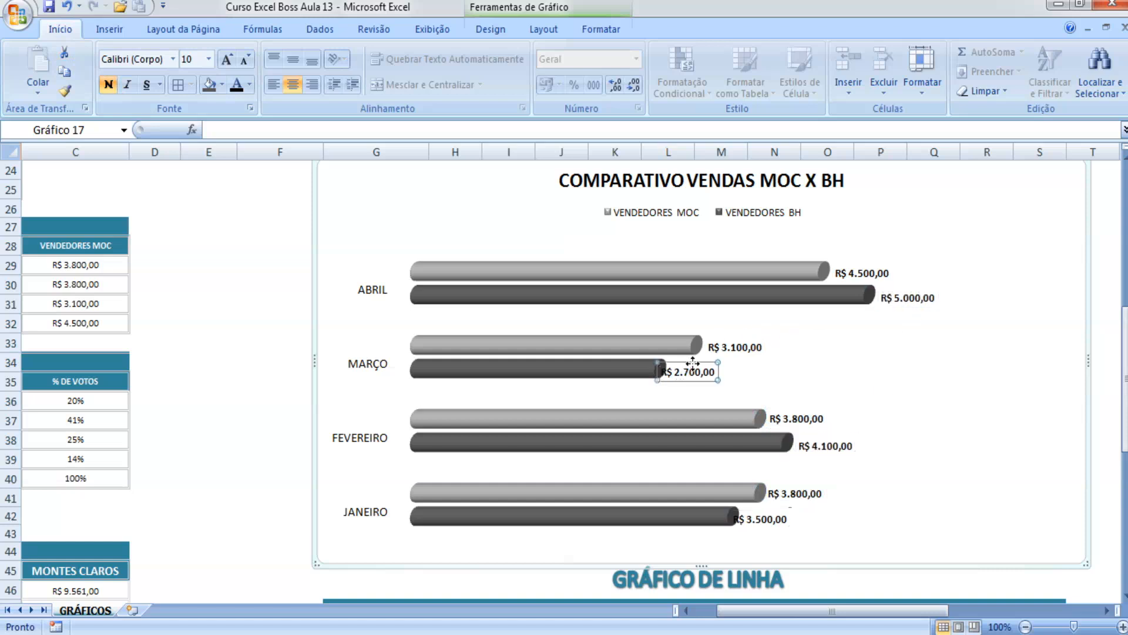
left_click_drag(699, 363, 705, 363)
left_click(764, 519)
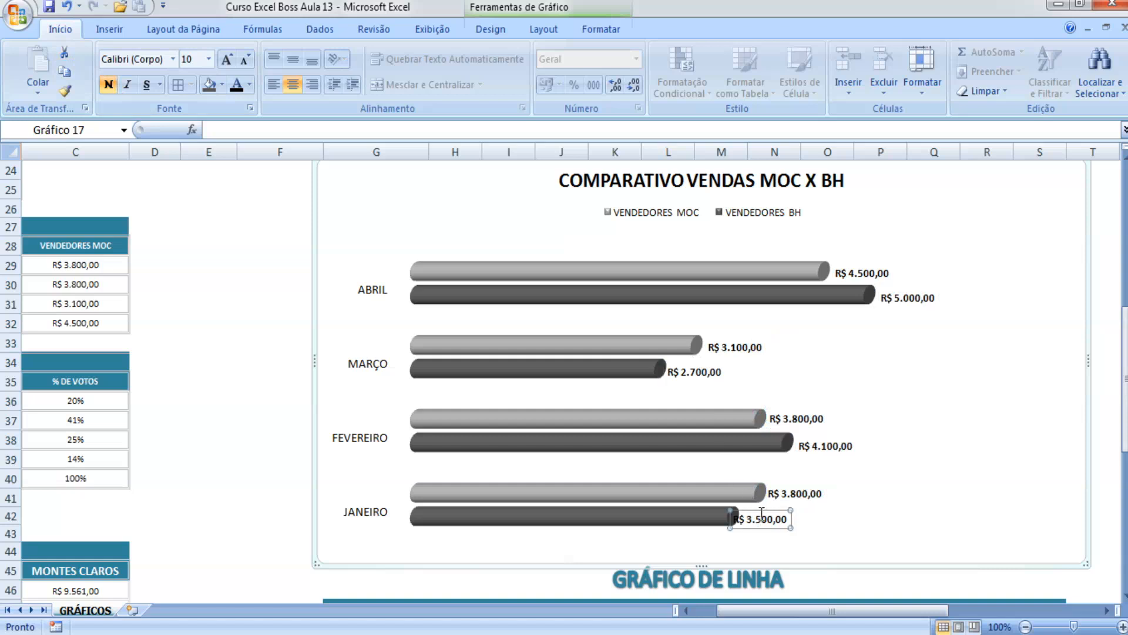
left_click_drag(761, 509, 770, 509)
Set the chart area's fill type to Preenchimento sólido.
left_click(958, 517)
right_click(947, 469)
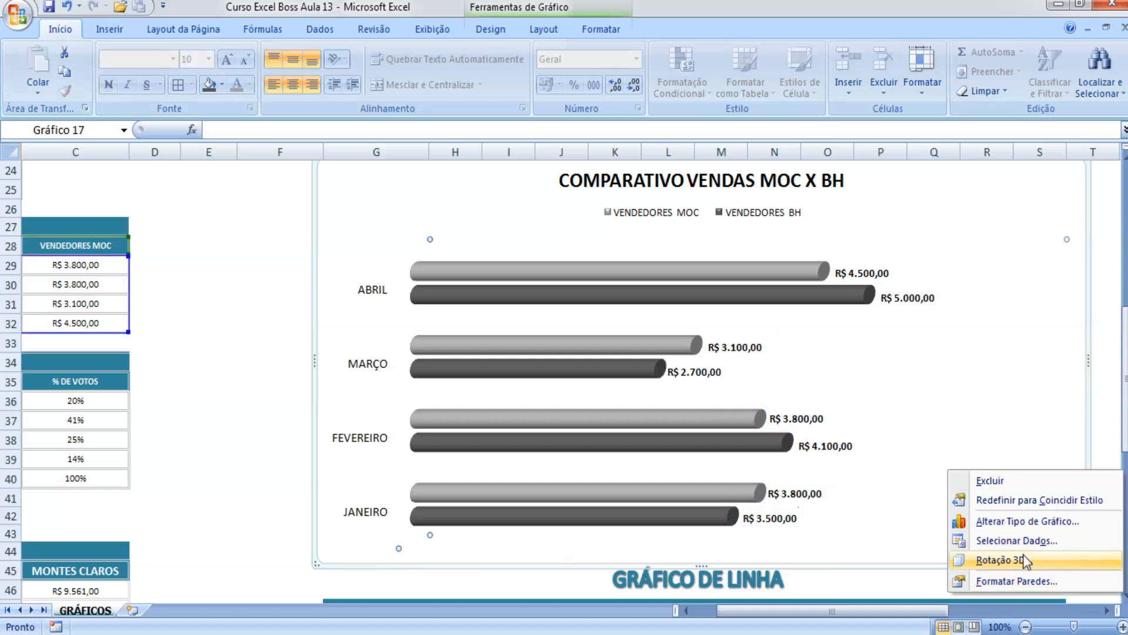
key("Escape")
right_click(1048, 207)
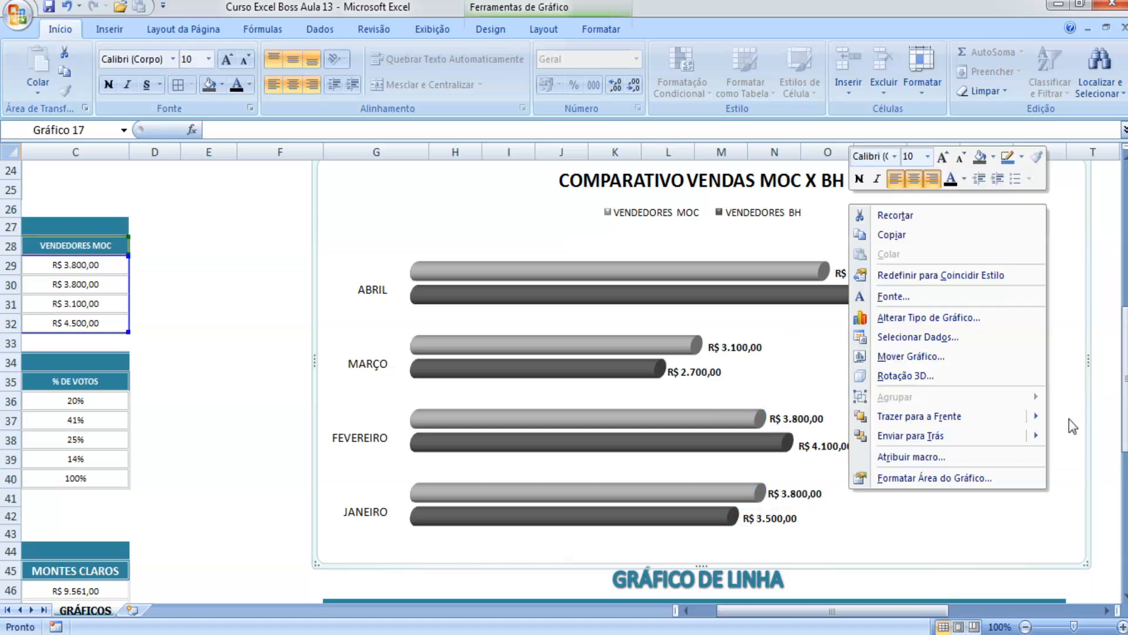
left_click(1011, 478)
left_click(862, 246)
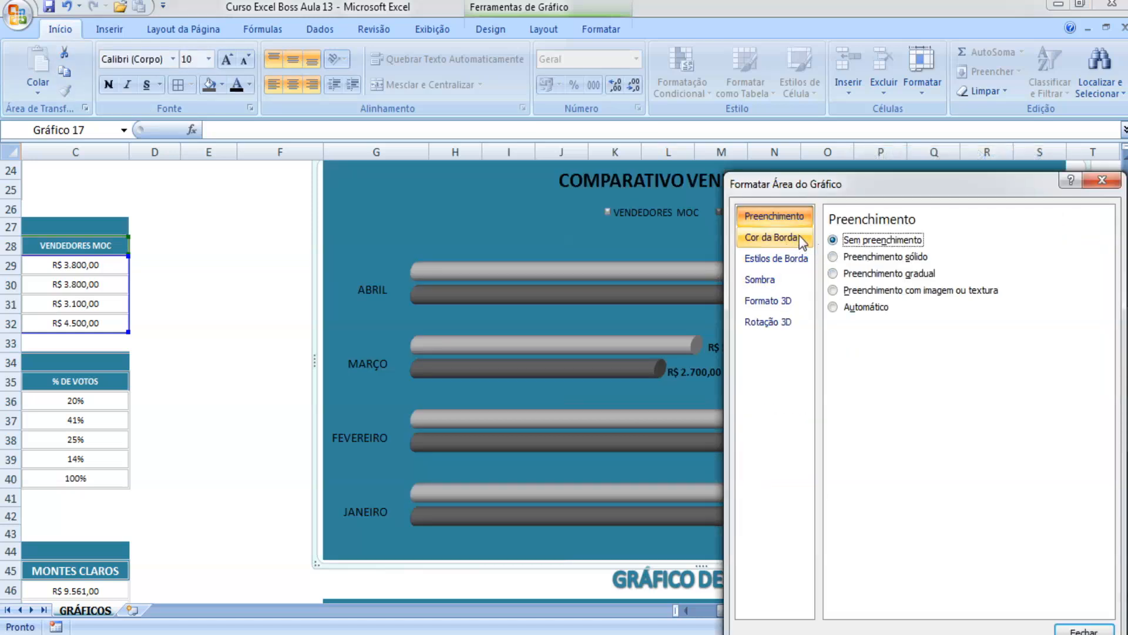
left_click(864, 257)
Try several theme shades, including medium and dark grey, as the chart area's fill colour.
left_click(892, 331)
left_click(890, 366)
left_click(887, 327)
left_click(881, 387)
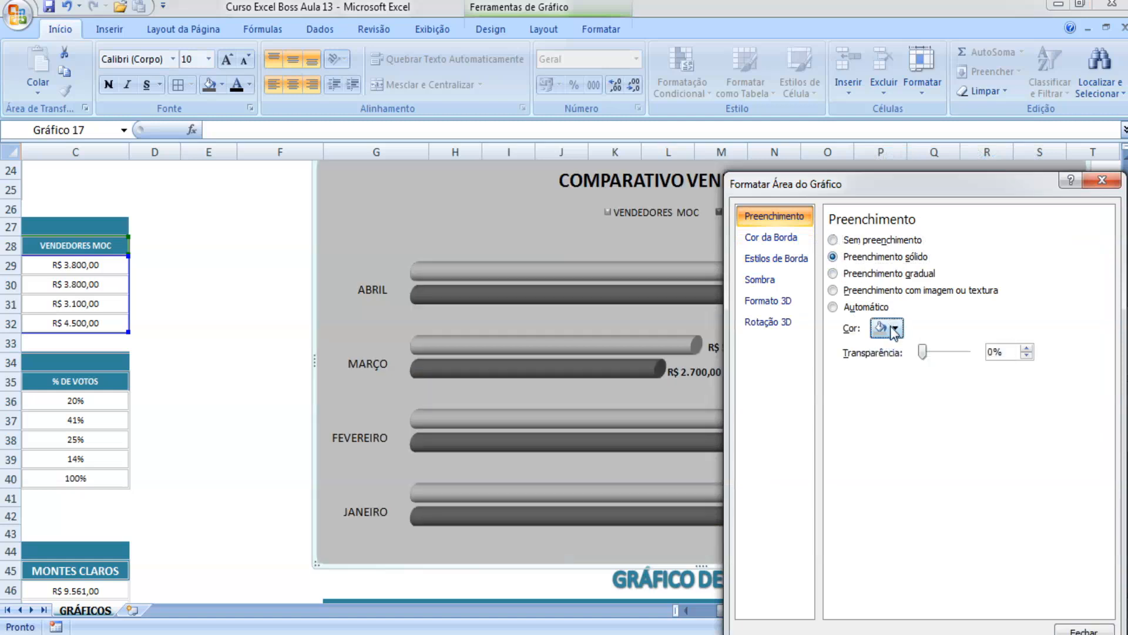
left_click(892, 331)
left_click(876, 433)
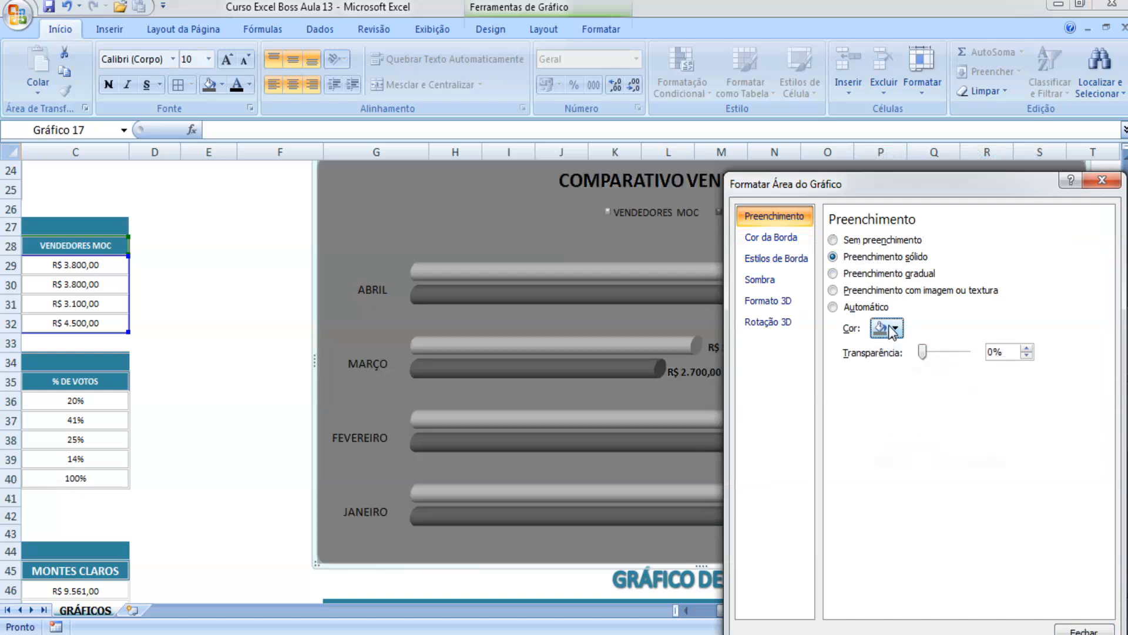
Try progressively lighter blue theme shades as the chart area's fill colour.
left_click(893, 330)
left_click(991, 405)
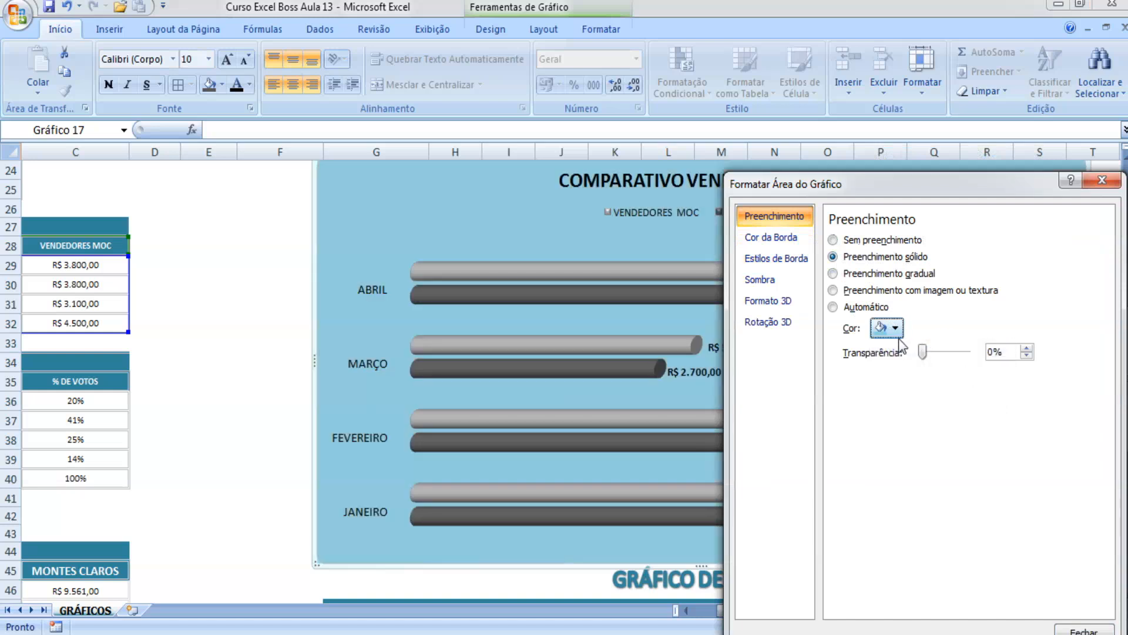
left_click(892, 329)
left_click(988, 394)
left_click(892, 329)
left_click(985, 382)
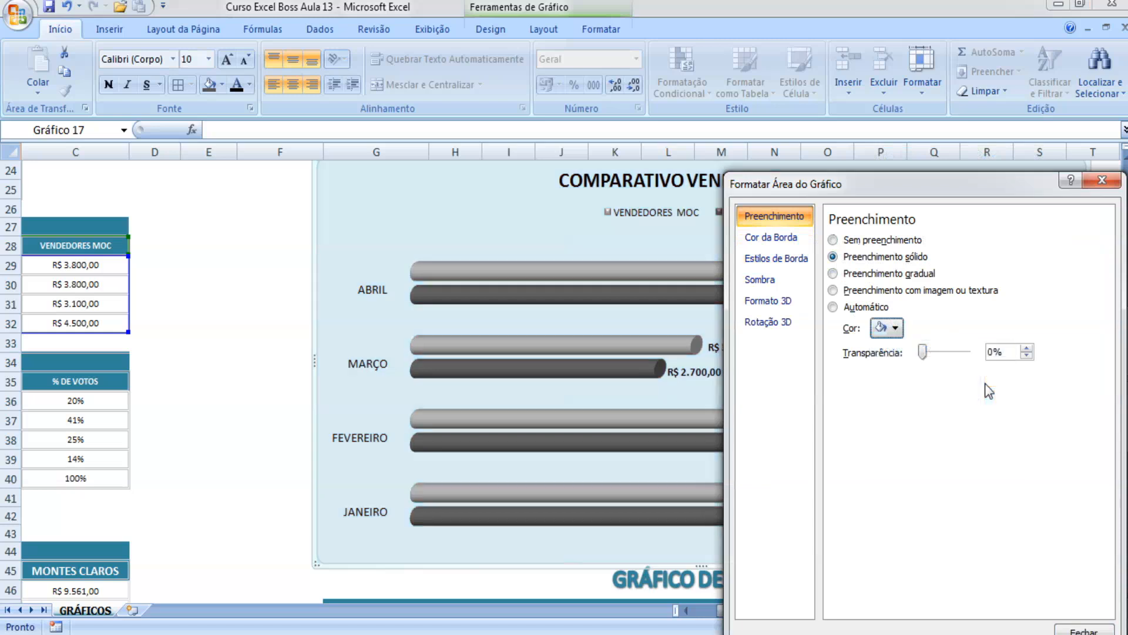
Set the chart area's fill colour to a light grey theme shade and close the formatting dialog.
left_click(886, 327)
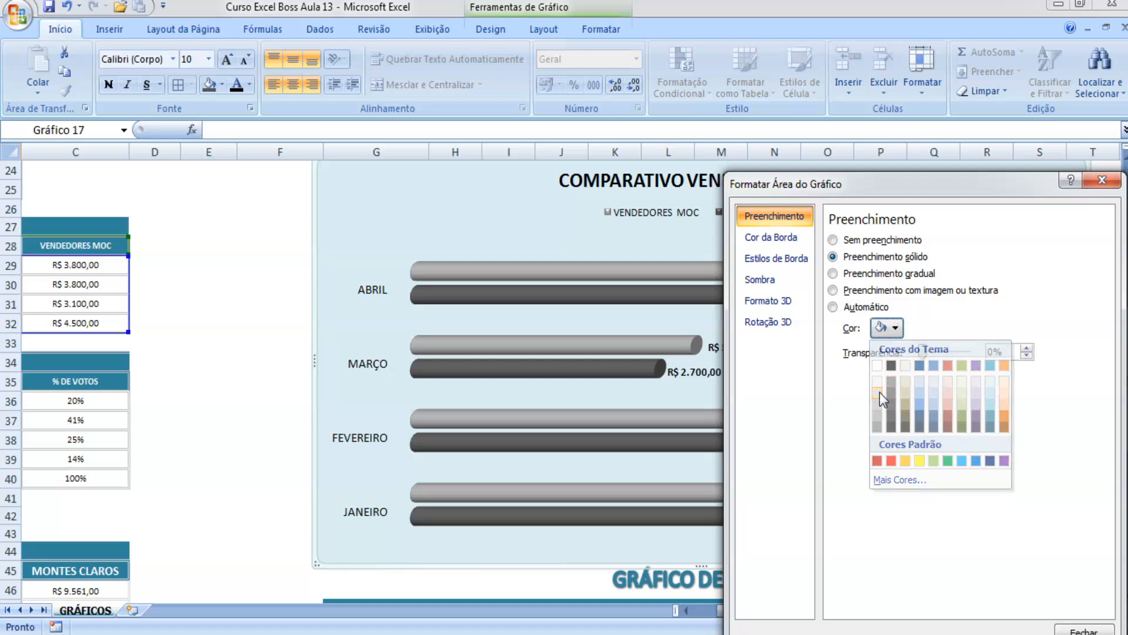
left_click(880, 393)
left_click(1085, 628)
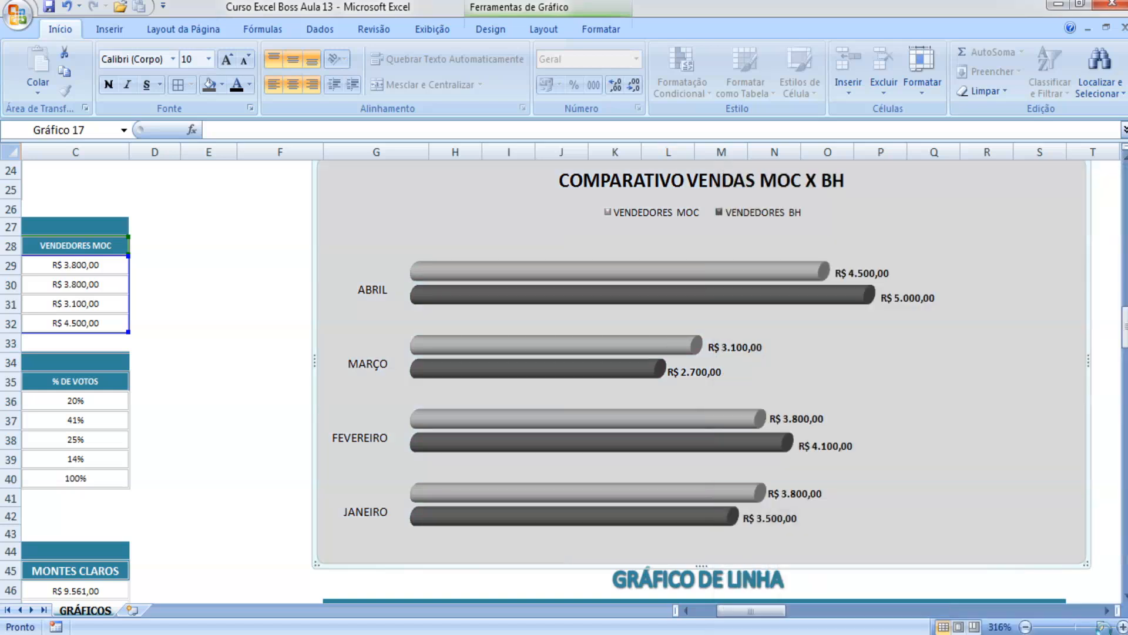
scroll(1060, 523, "up", 5, "ctrl")
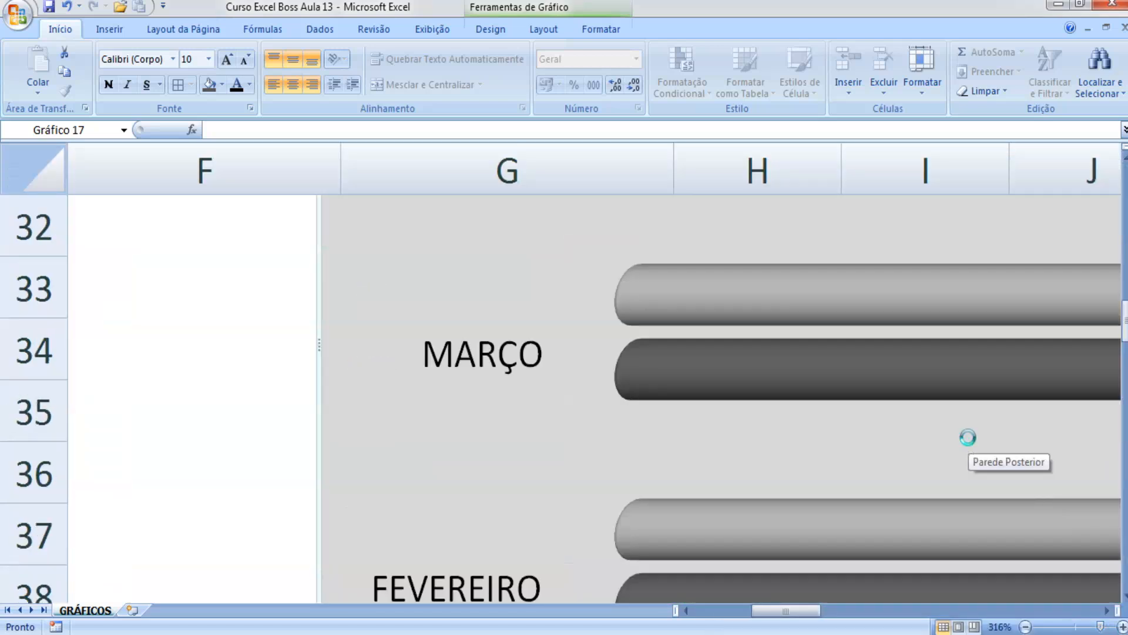
scroll(967, 439, "down", 3, "ctrl")
scroll(967, 440, "down", 6)
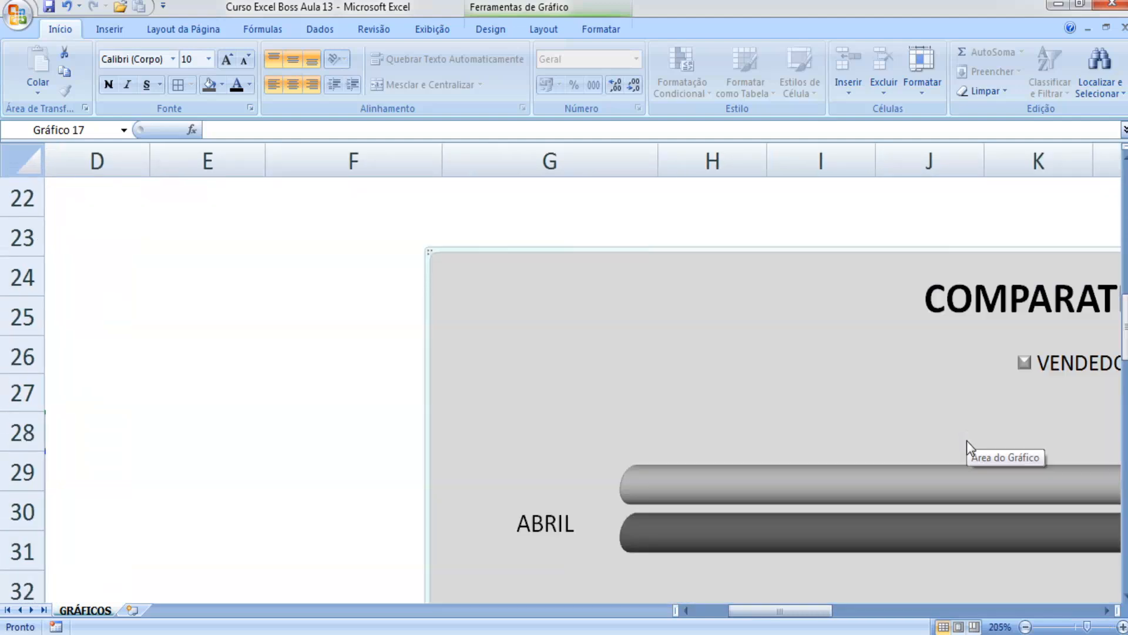
scroll(967, 442, "down", 3)
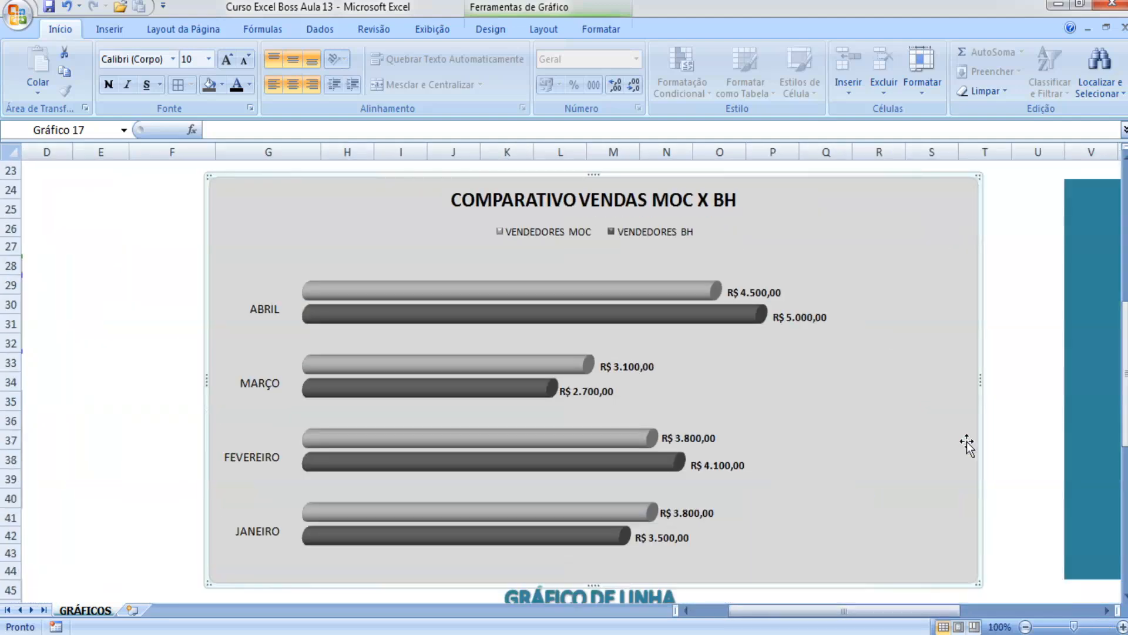
left_click(1015, 420)
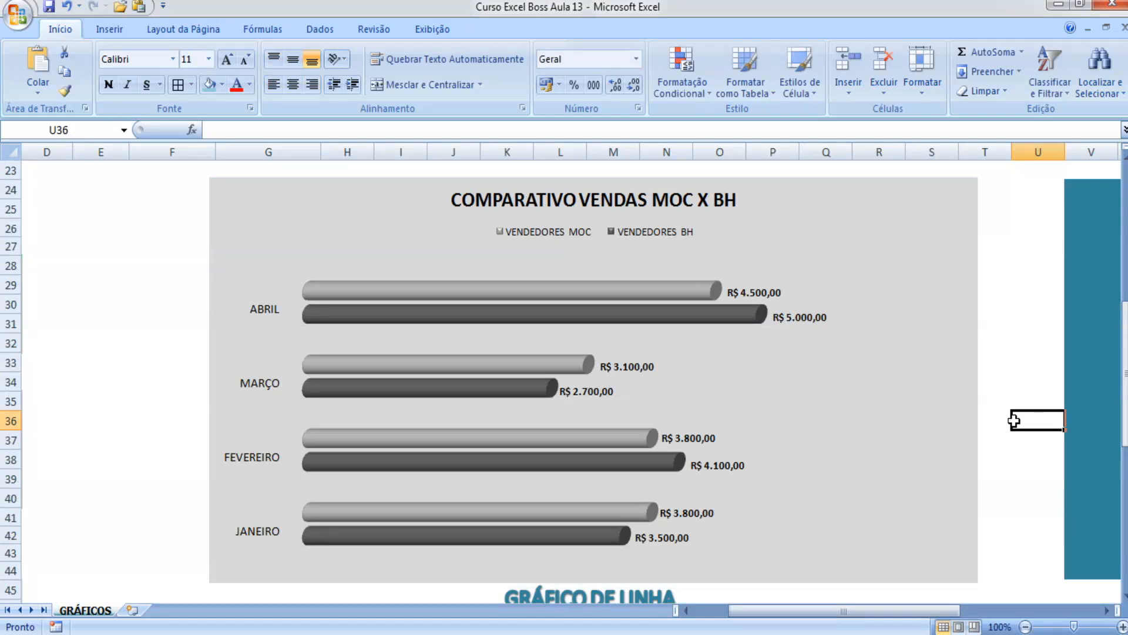
scroll(990, 421, "down", 1)
scroll(615, 456, "up", 1)
Fill the VENDEDORES MOC bars with a darker orange theme shade and the VENDEDORES BH bars with a light orange theme shade.
left_click(715, 289)
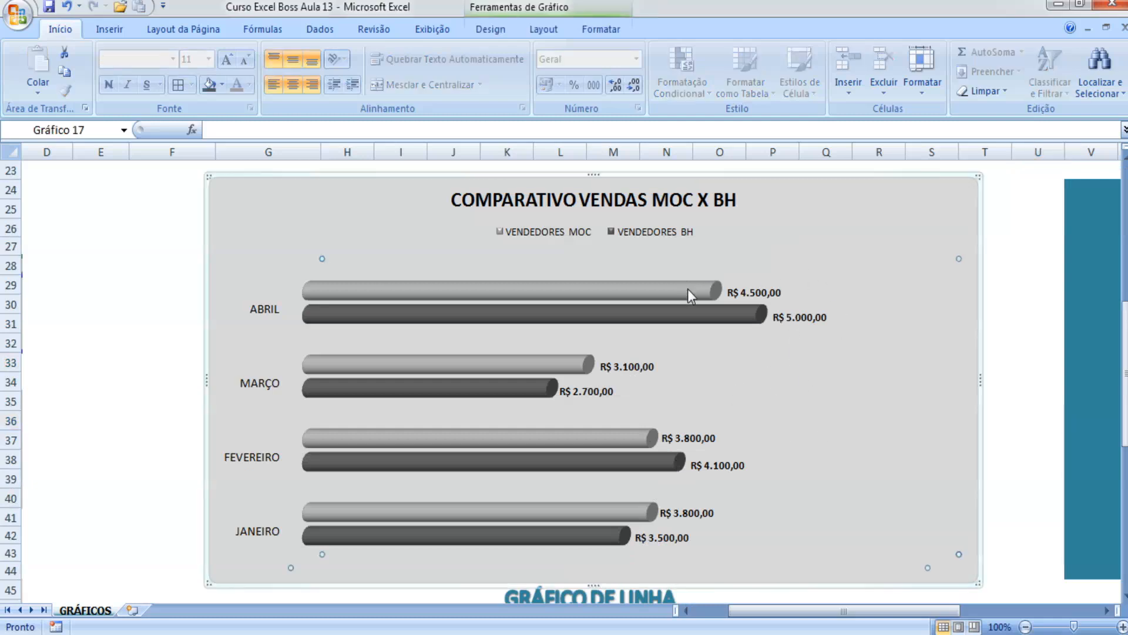
left_click(221, 85)
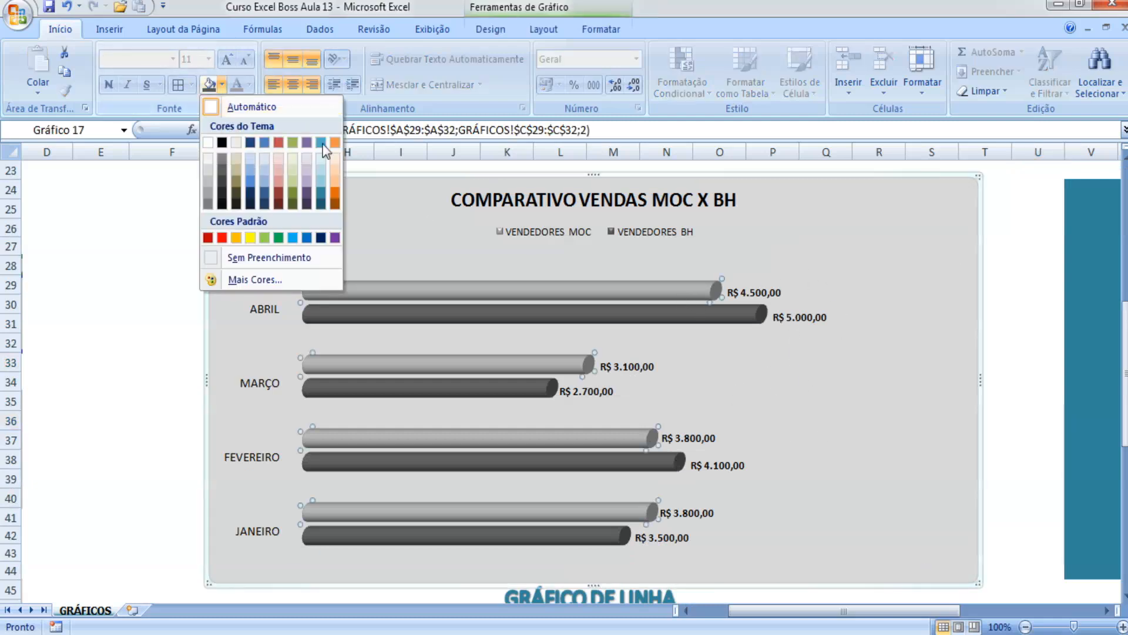
left_click(336, 193)
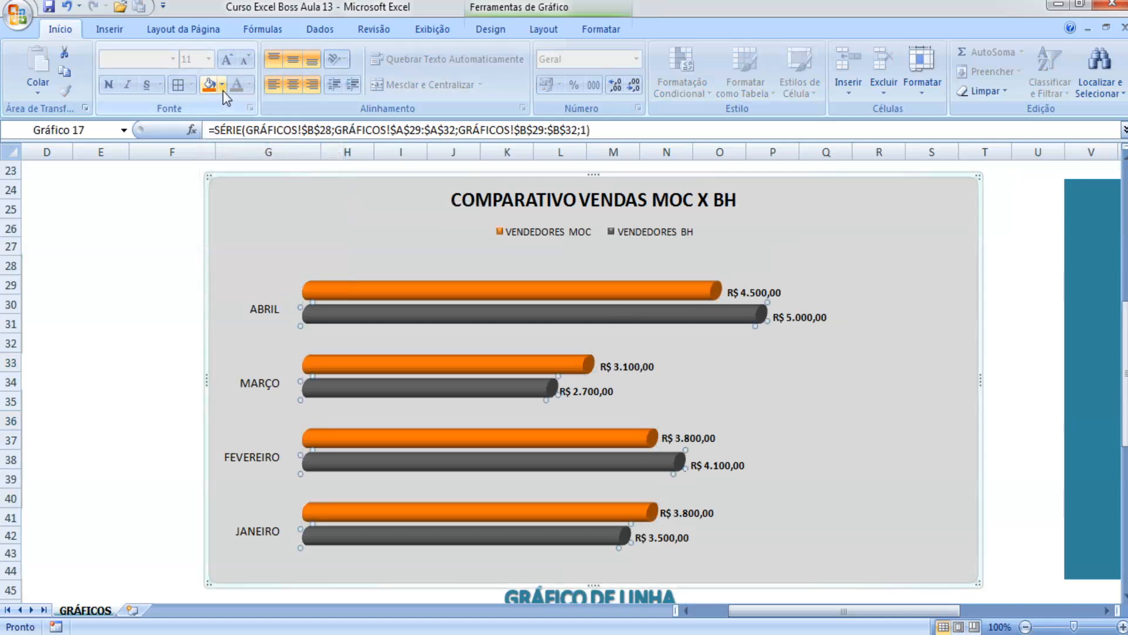
left_click(223, 90)
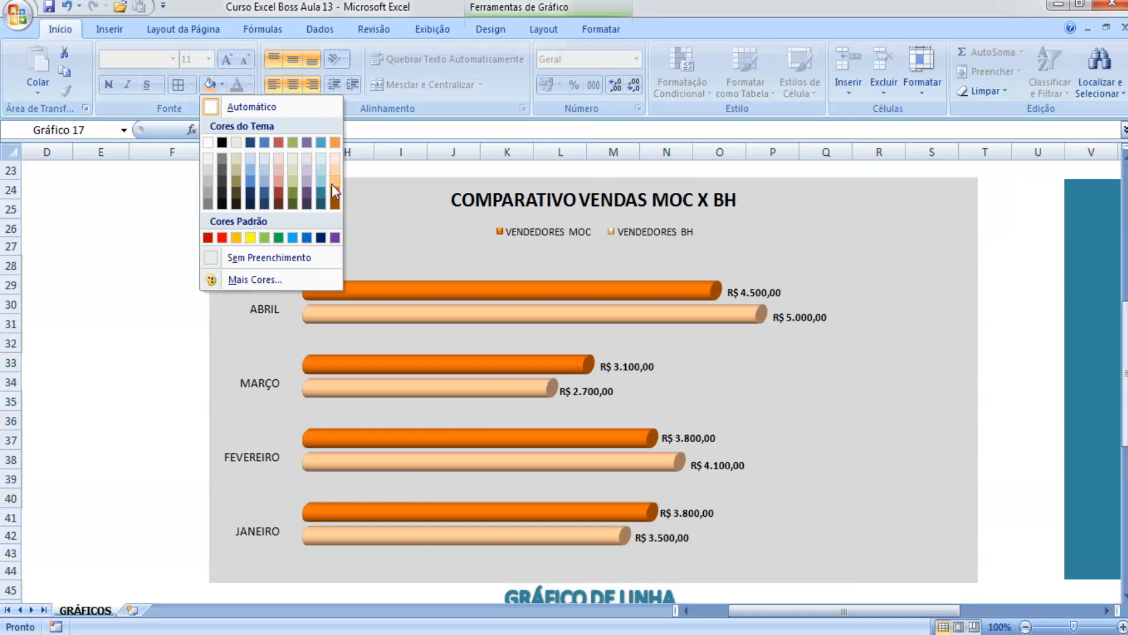
left_click(332, 185)
Outline the text of the chart title COMPARATIVO VENDAS MOC X BH in a darker orange theme shade.
triple_click(642, 200)
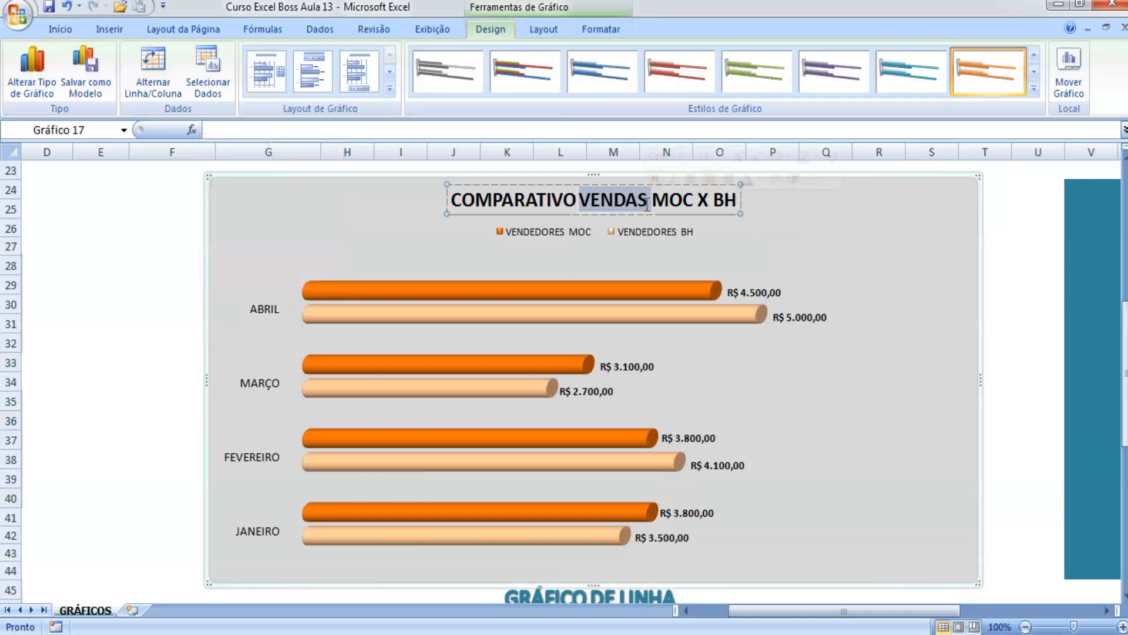
left_click(574, 30)
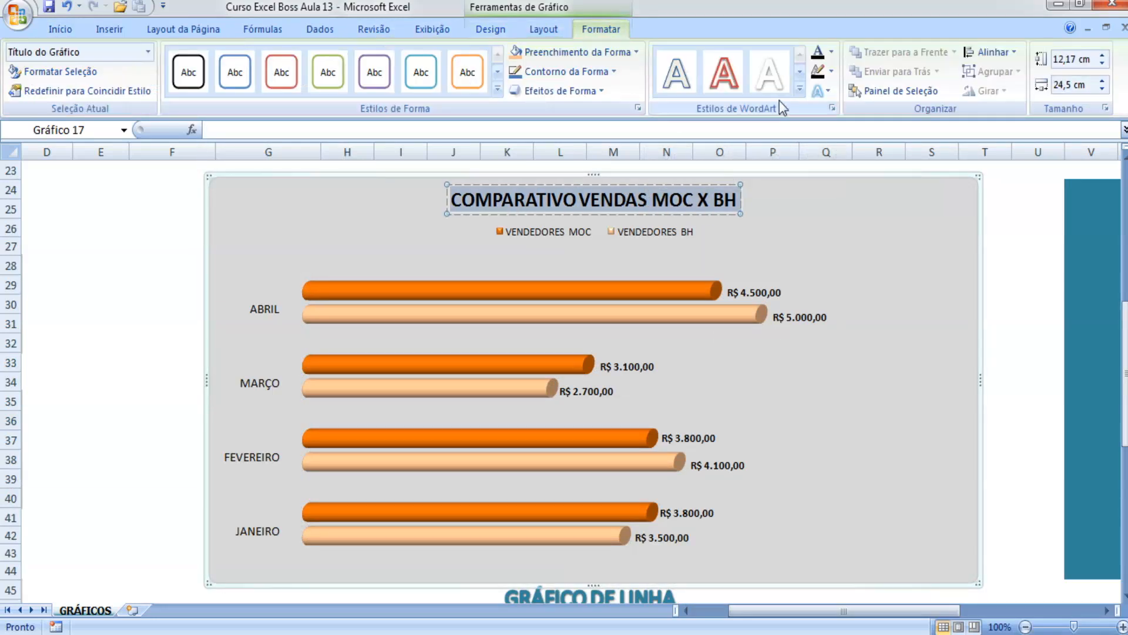
left_click(832, 72)
left_click(944, 191)
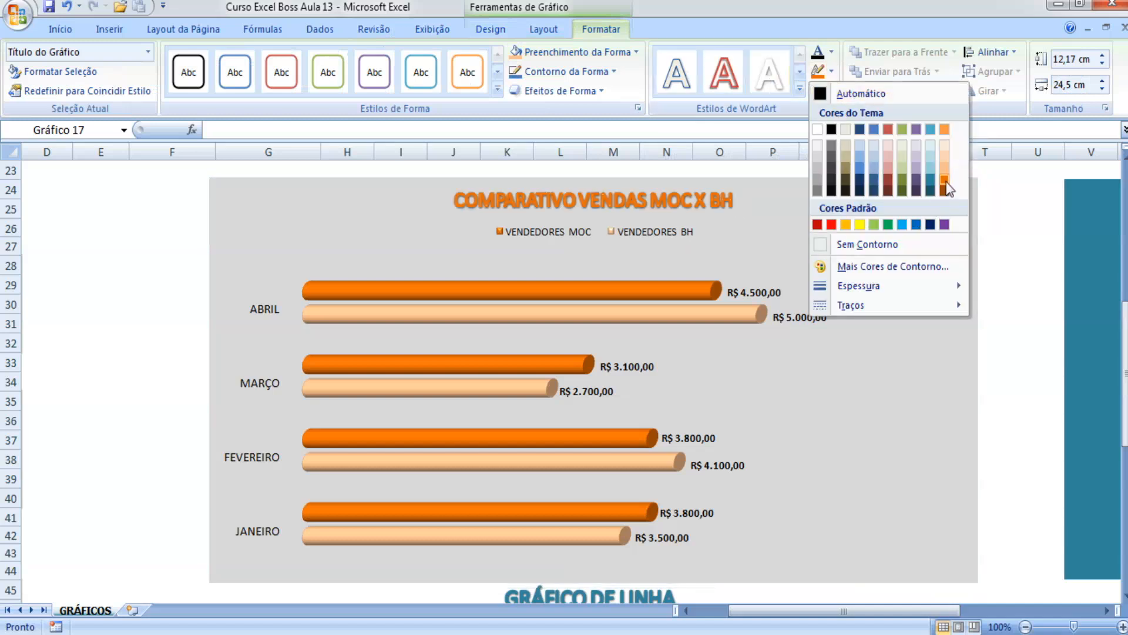
left_click(200, 282)
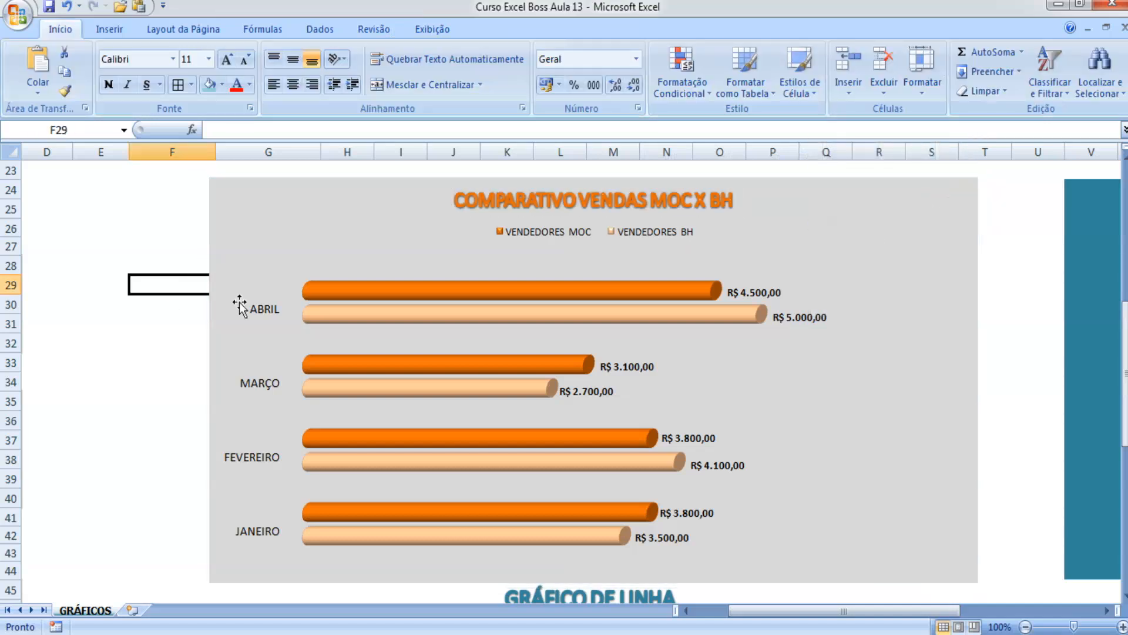
Fill the chart title's text with a darker orange theme shade and deselect the chart.
left_click(697, 198)
double_click(697, 197)
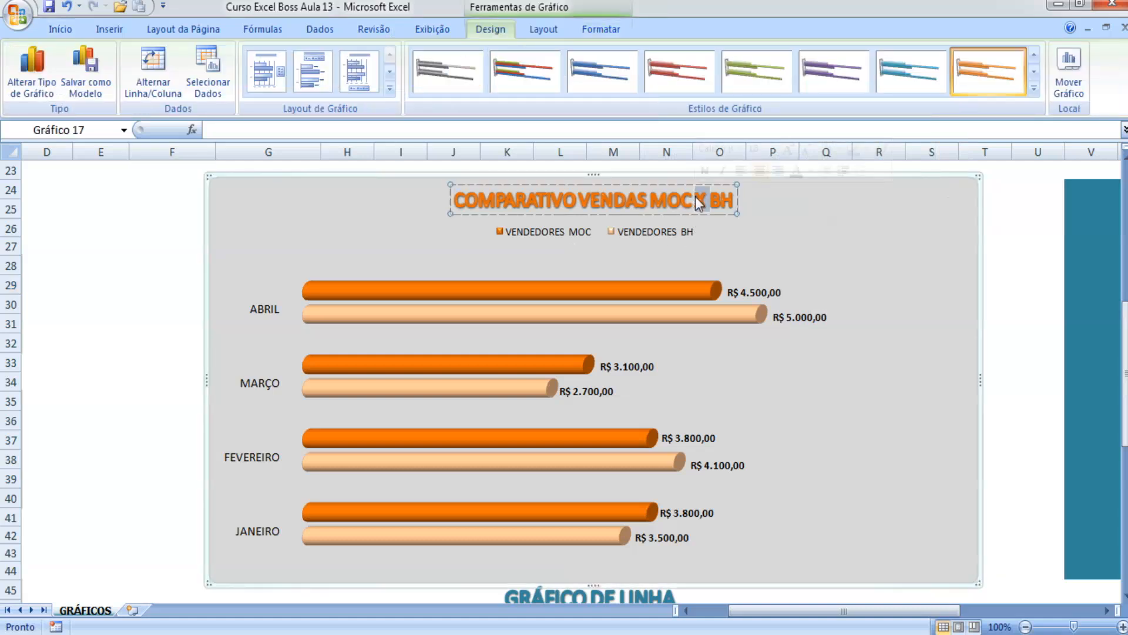
left_click(601, 28)
left_click(832, 53)
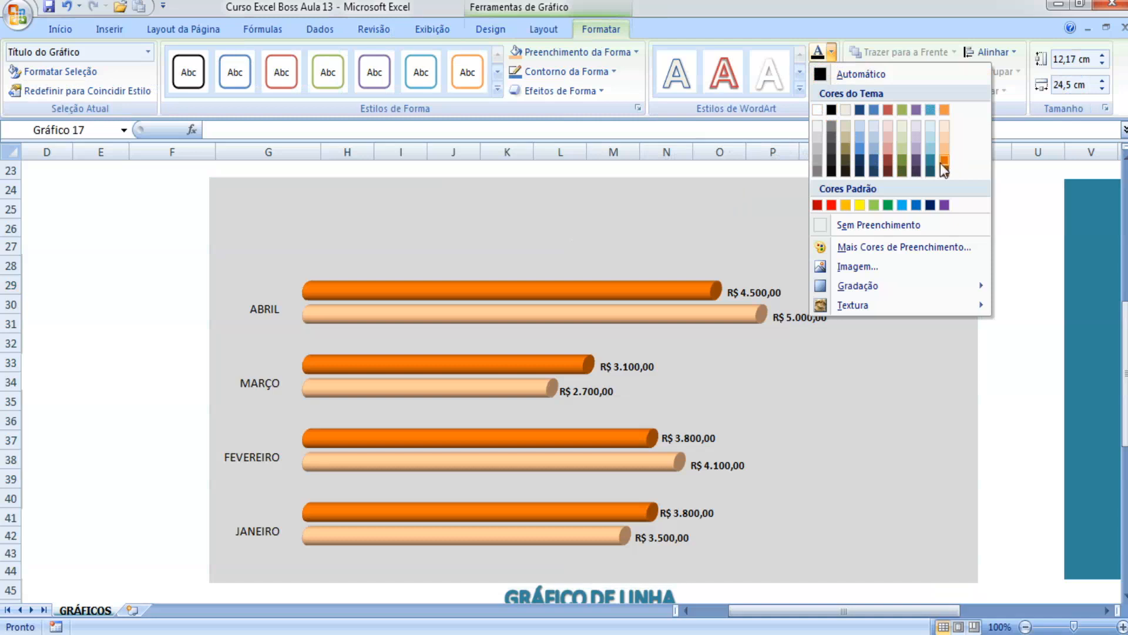
left_click(812, 48)
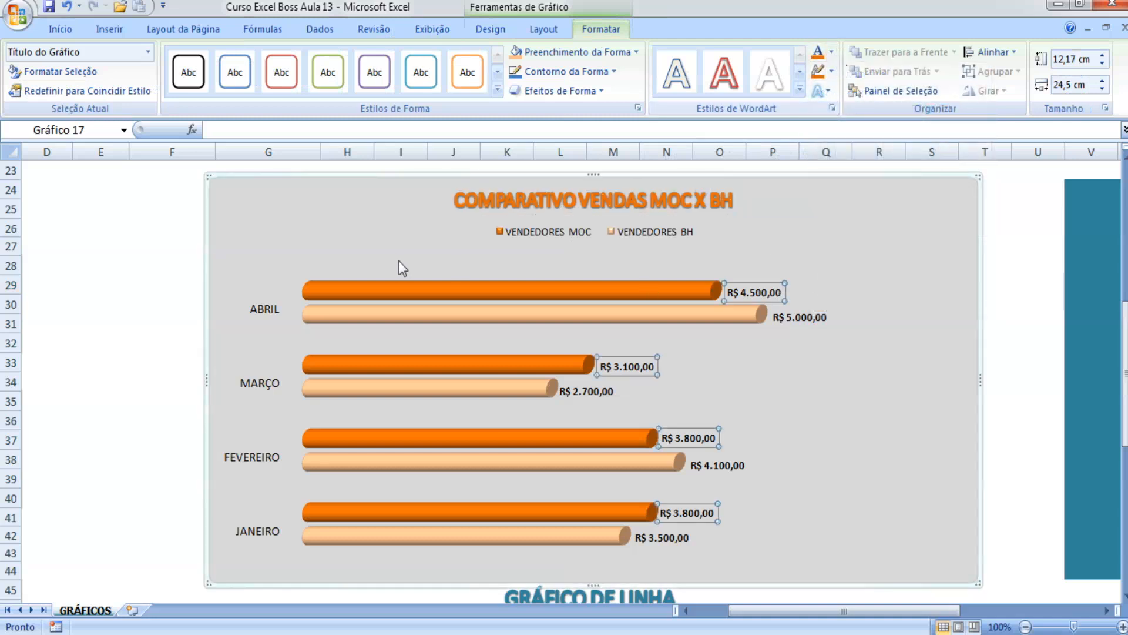
left_click(193, 265)
scroll(187, 340, "down", 1)
scroll(251, 382, "up", 1)
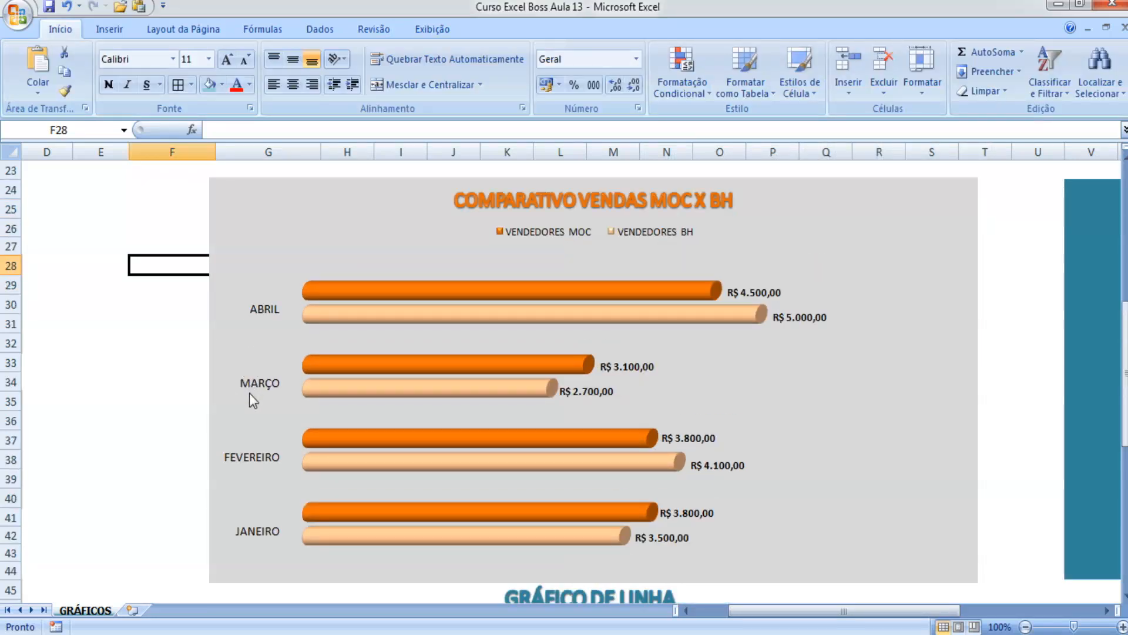
left_click(335, 224)
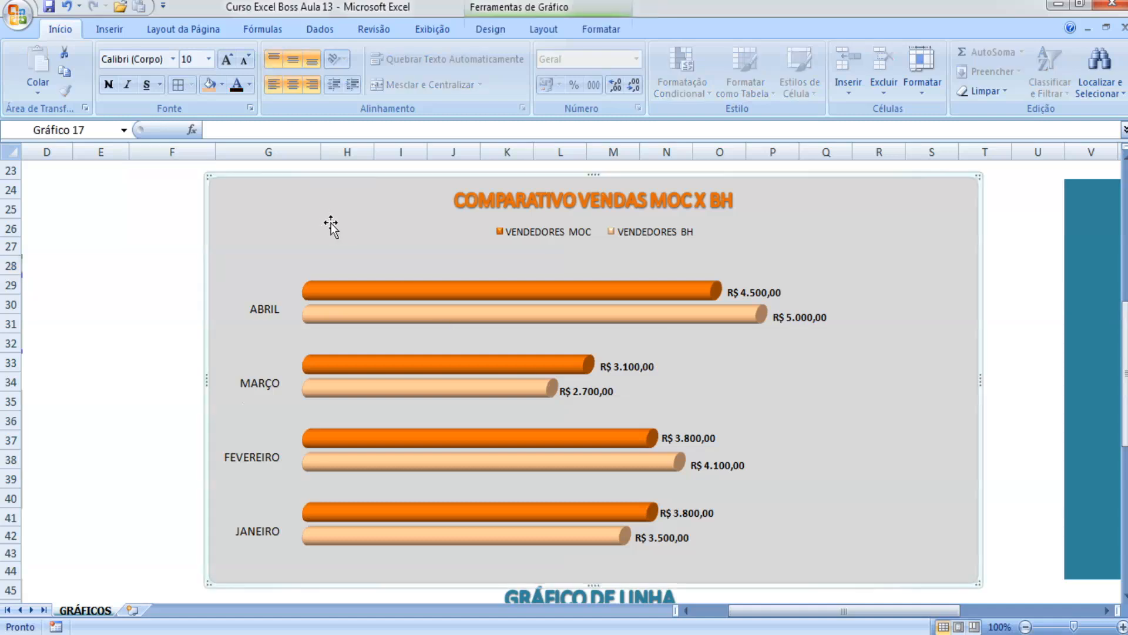
left_click(117, 348)
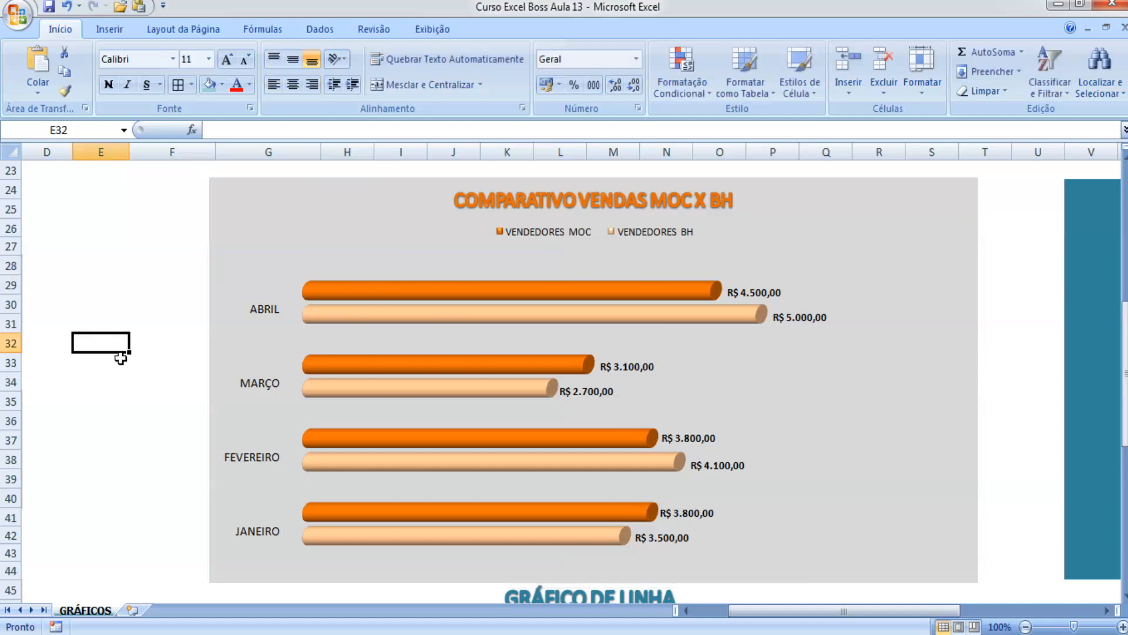
Set both the outline and the text fill of the chart title to the standard colour Azul-claro.
left_click(606, 206)
left_click(607, 203)
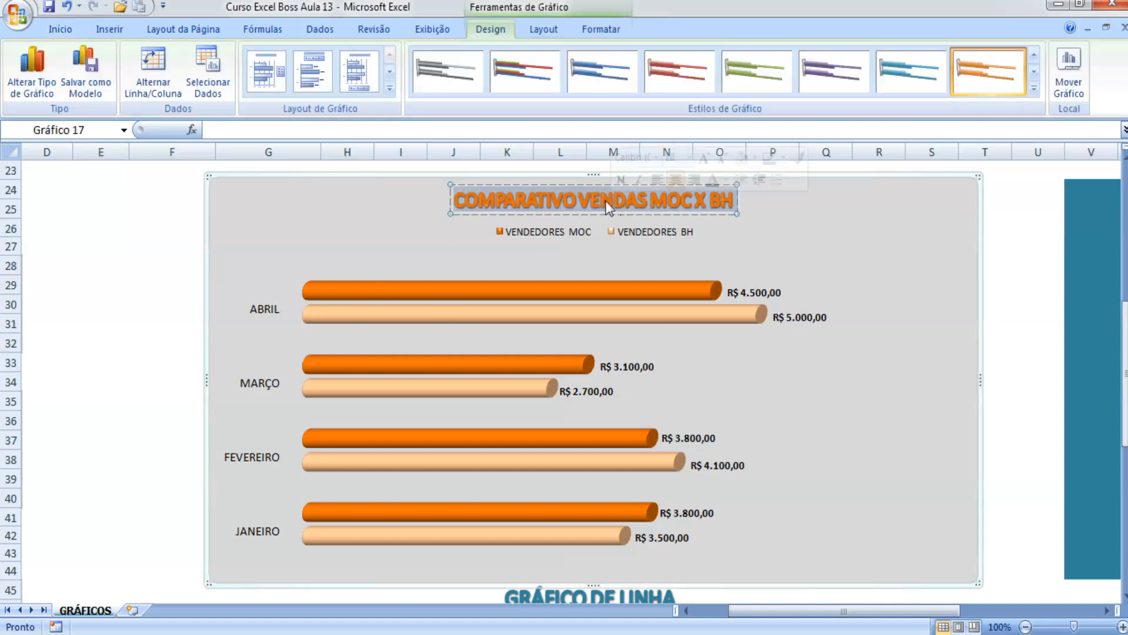
left_click(601, 30)
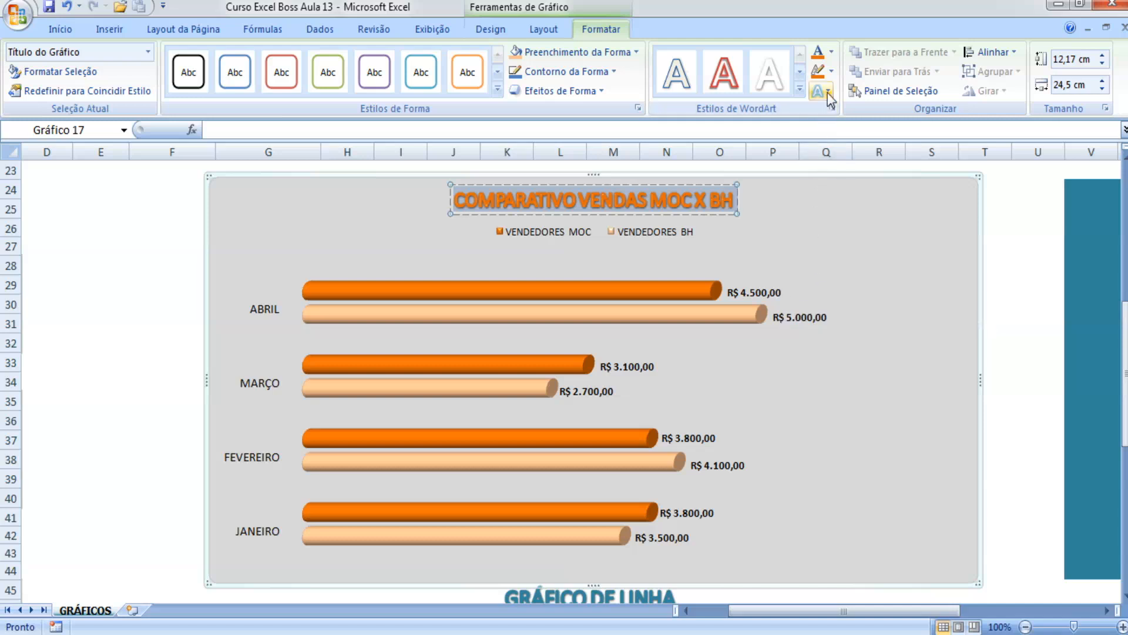
left_click(832, 71)
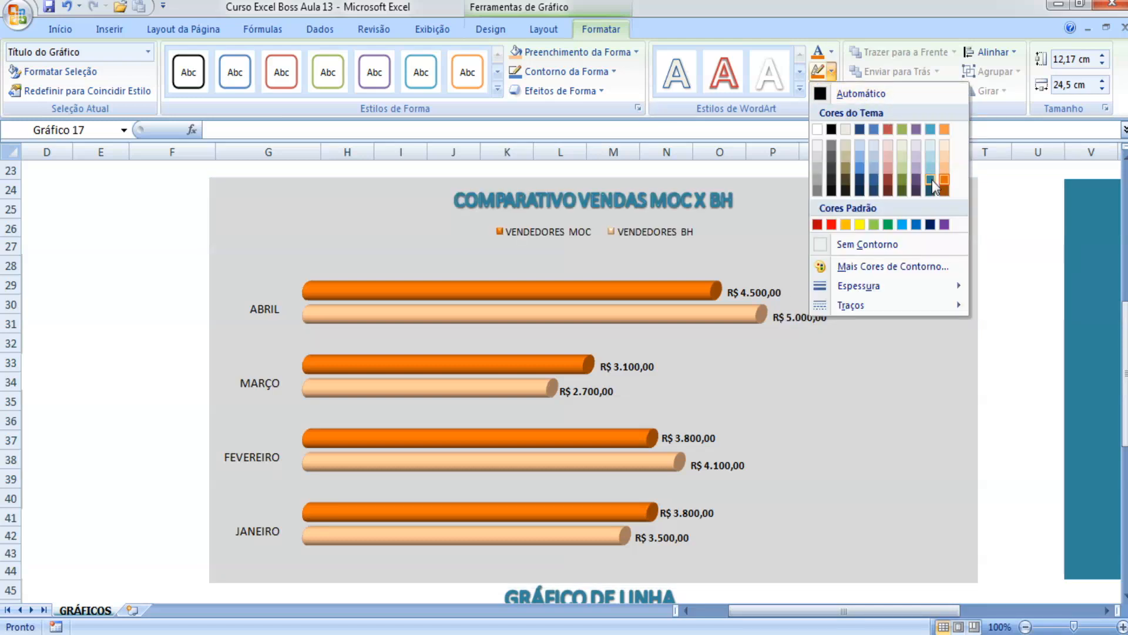
left_click(899, 224)
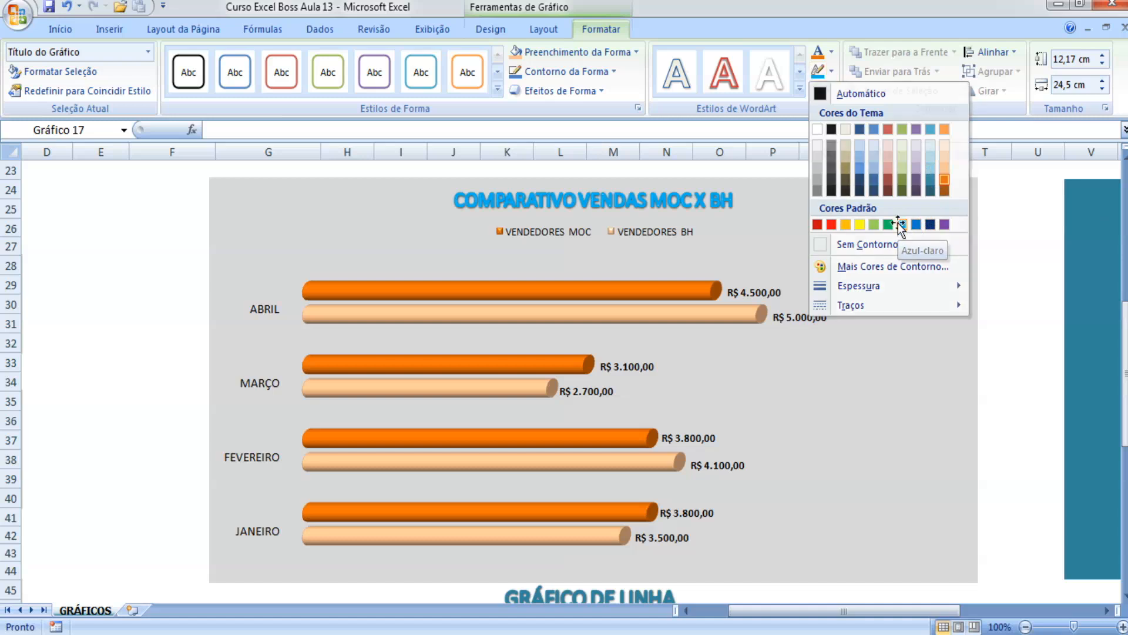
left_click(831, 54)
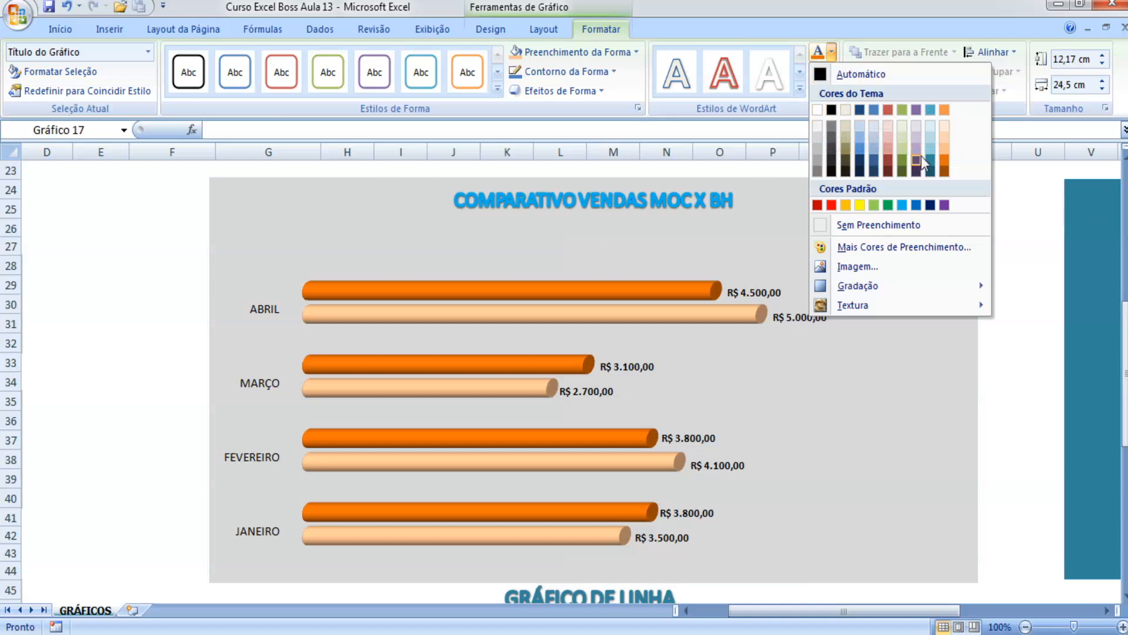
left_click(906, 206)
Apply the smallest aqua glow variation (Brilho) to the chart title's text.
left_click(829, 91)
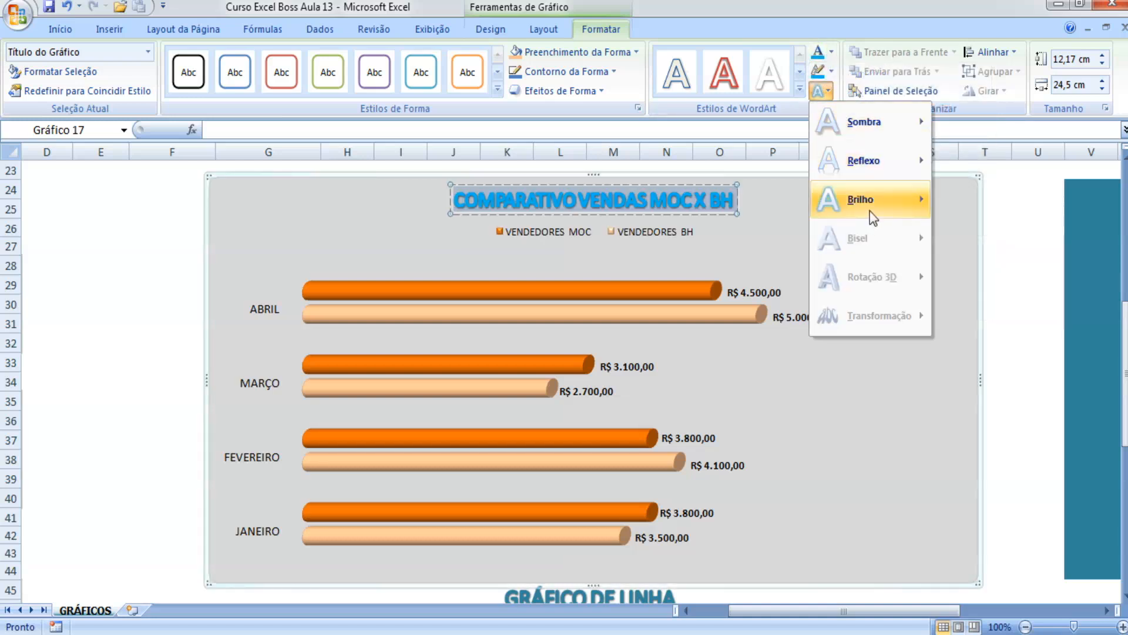
mouse_move(870, 211)
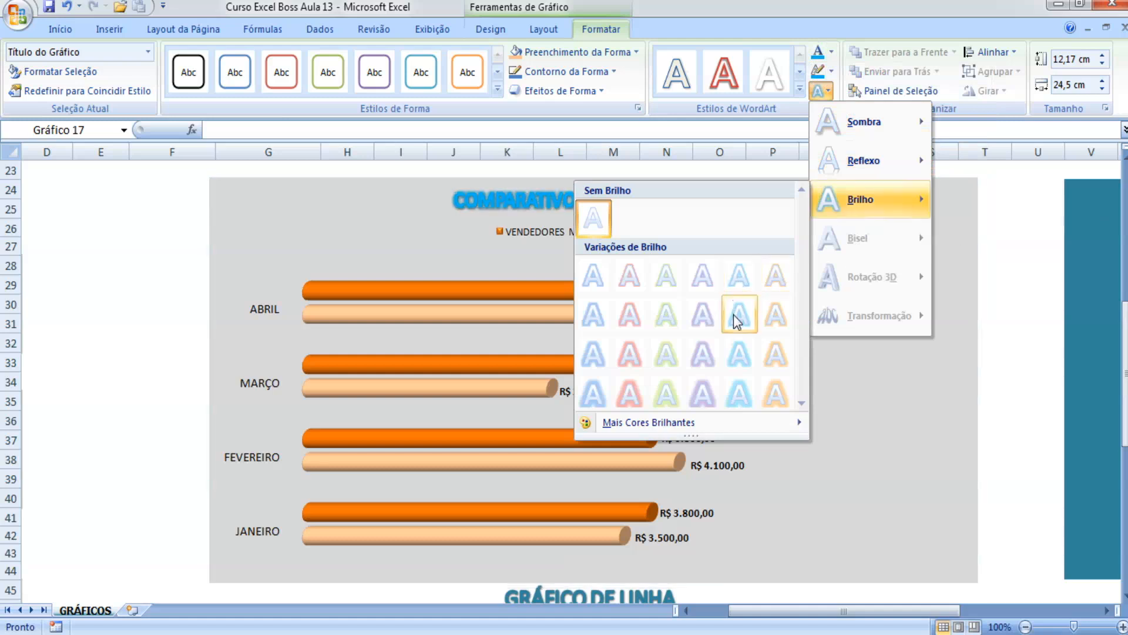
left_click(739, 287)
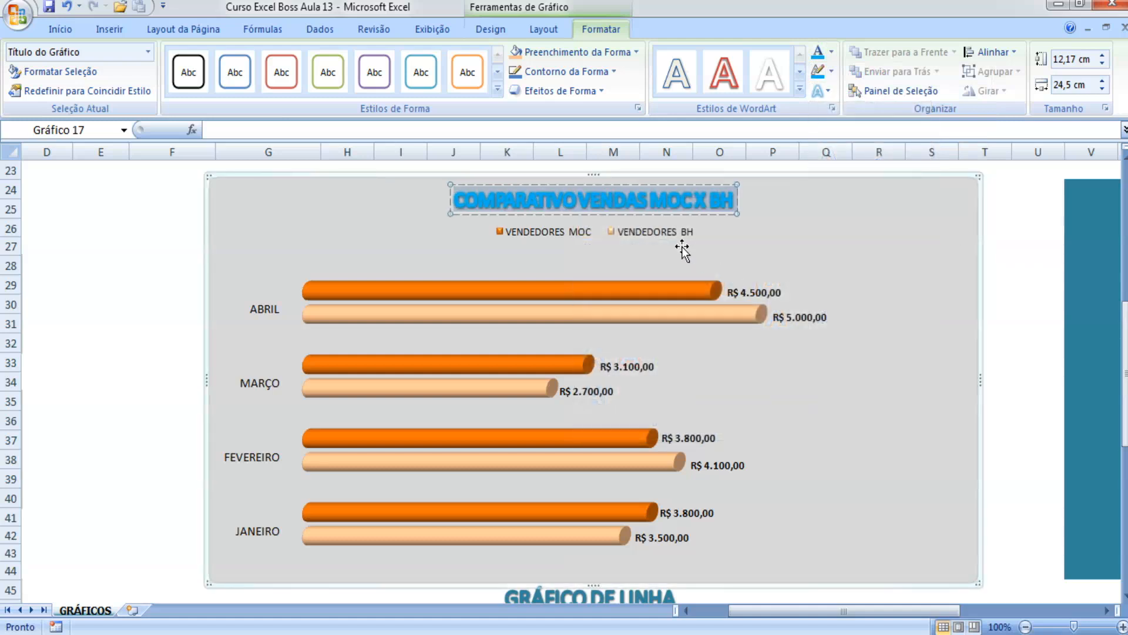
Fill the VENDEDORES MOC bars with the standard blue and select the VENDEDORES BH bars.
left_click(635, 234)
left_click(573, 294)
left_click(60, 29)
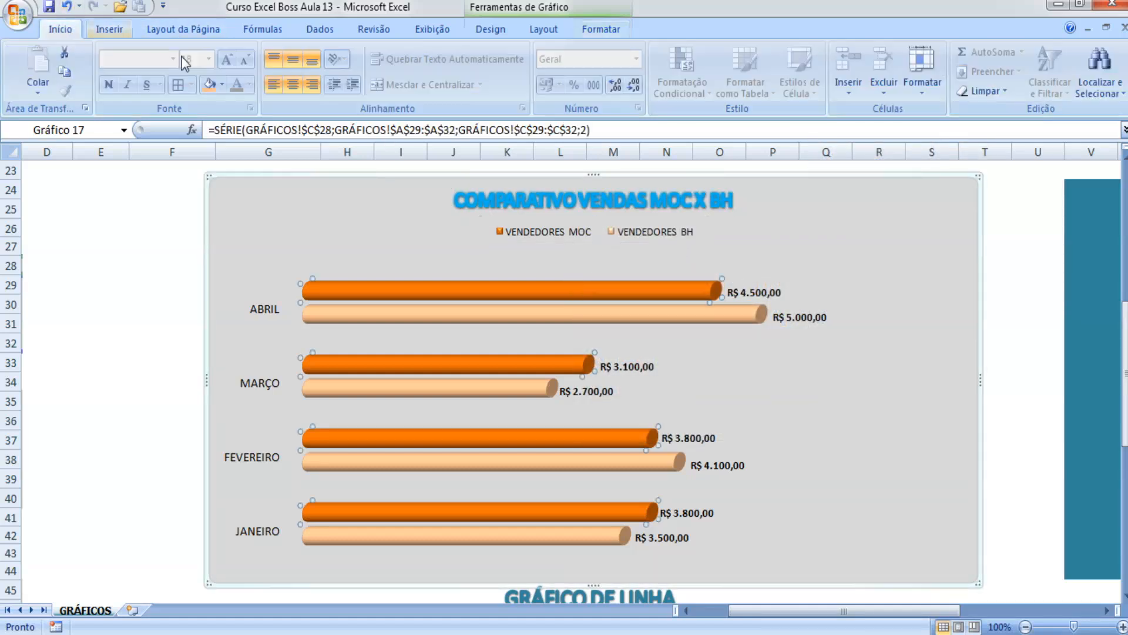
left_click(223, 86)
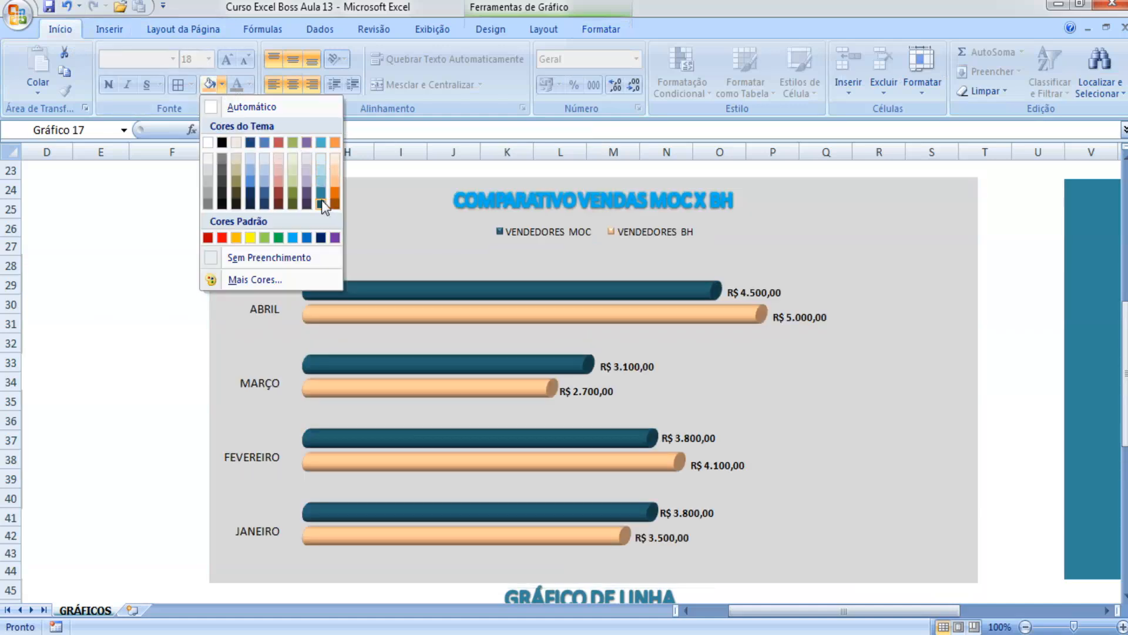
left_click(307, 238)
left_click(383, 311)
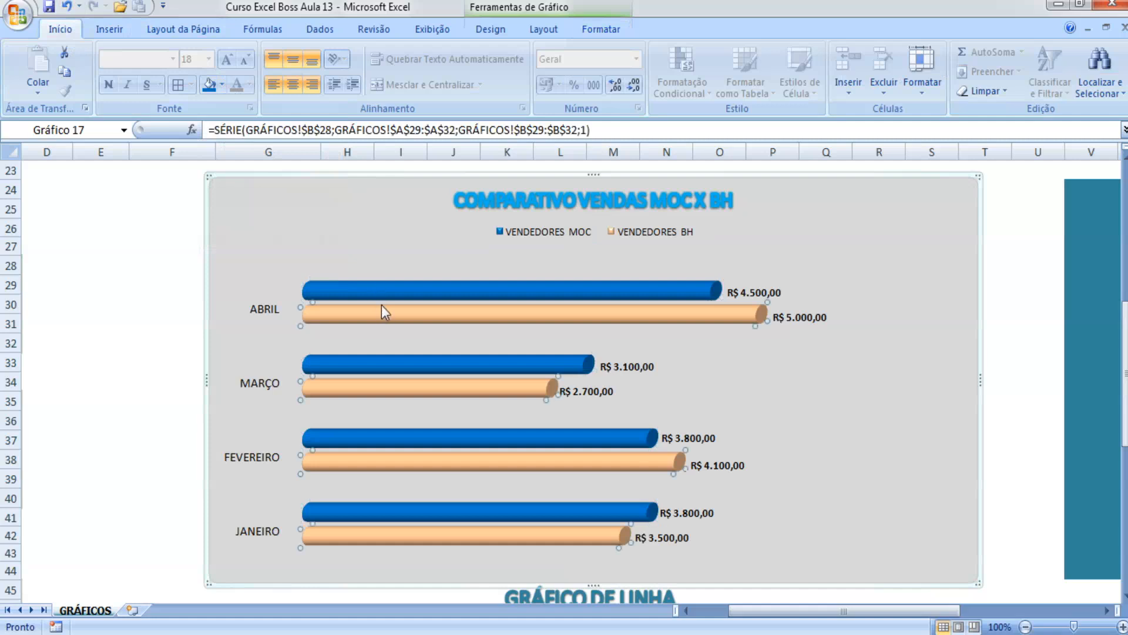
Fill the VENDEDORES BH bars with light blue.
left_click(223, 86)
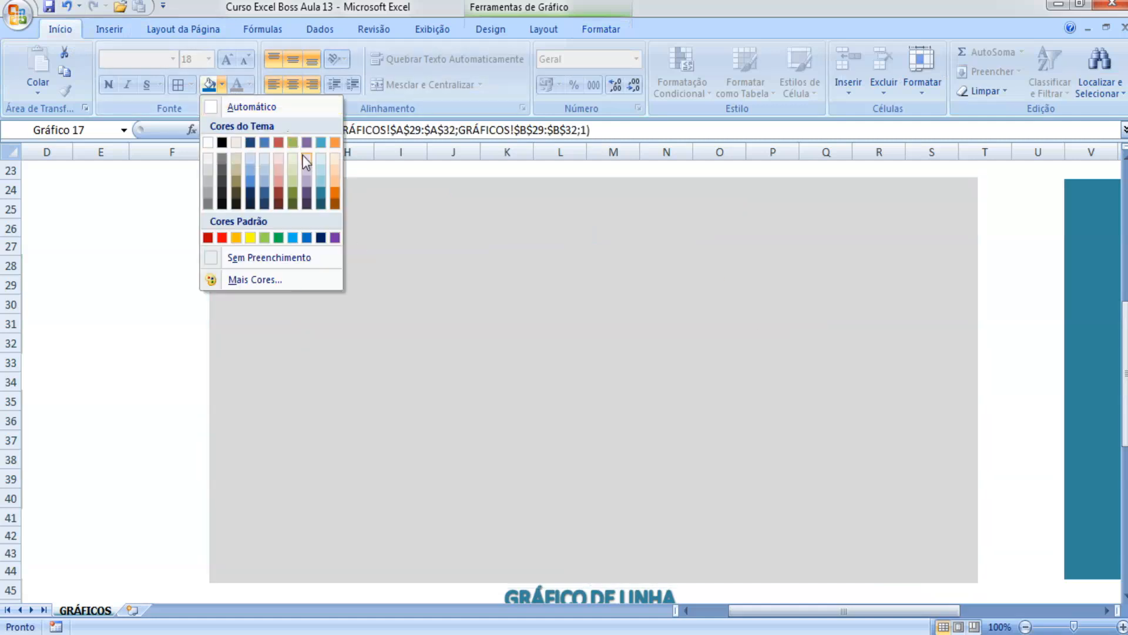
left_click(319, 185)
Apply the white-filled WordArt style to the chart title COMPARATIVO VENDAS MOC X BH and outline its text in light blue.
left_click(574, 217)
left_click(491, 29)
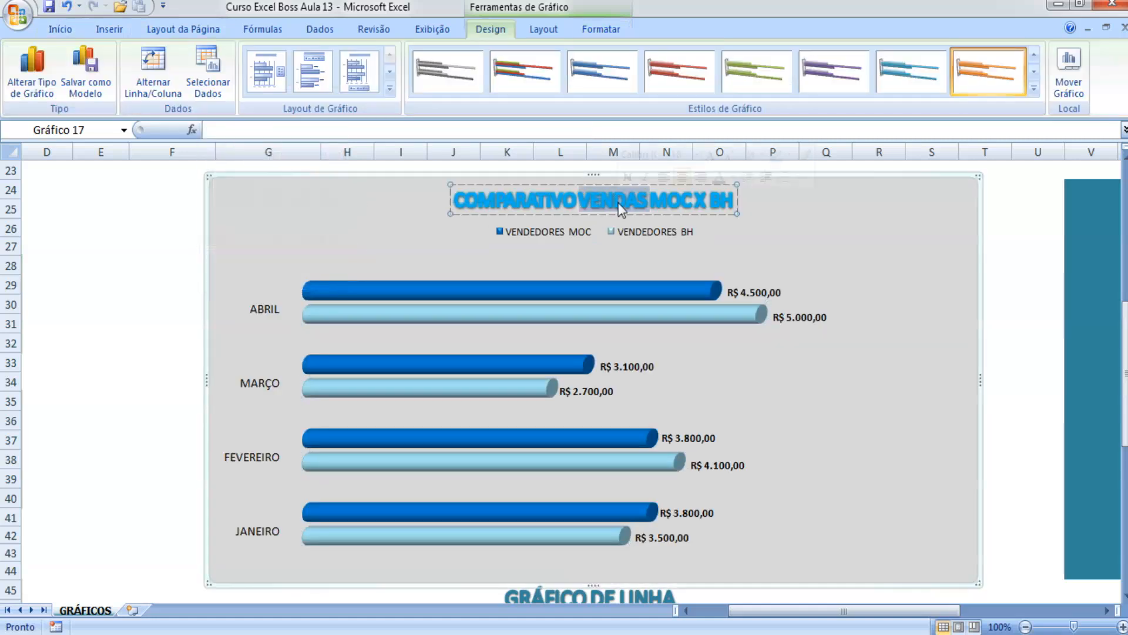
left_click(601, 29)
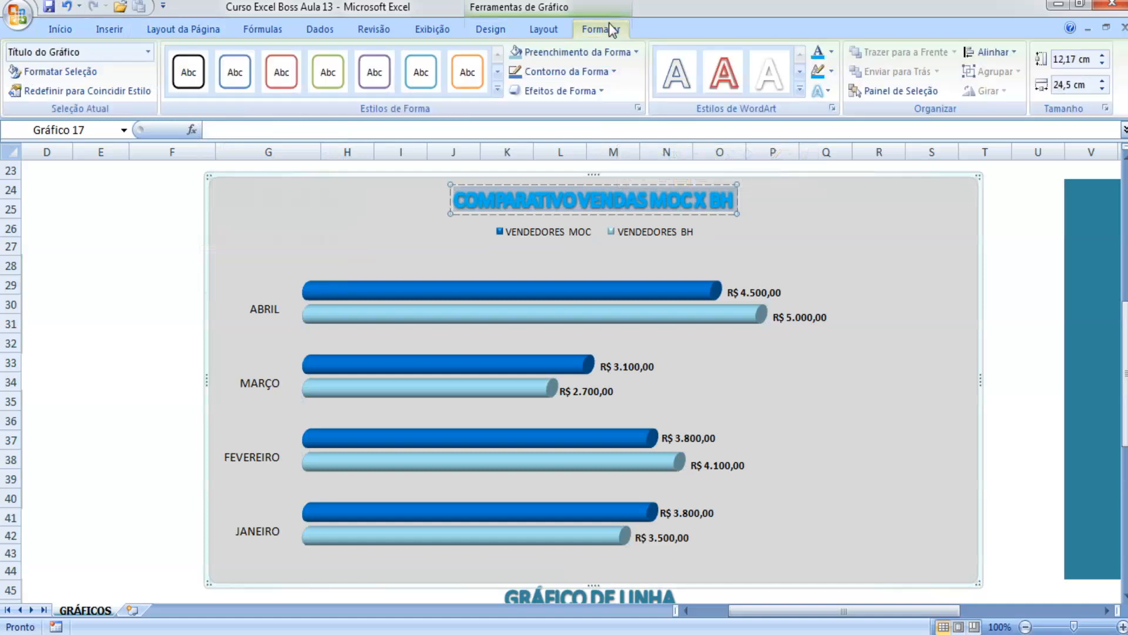
left_click(812, 92)
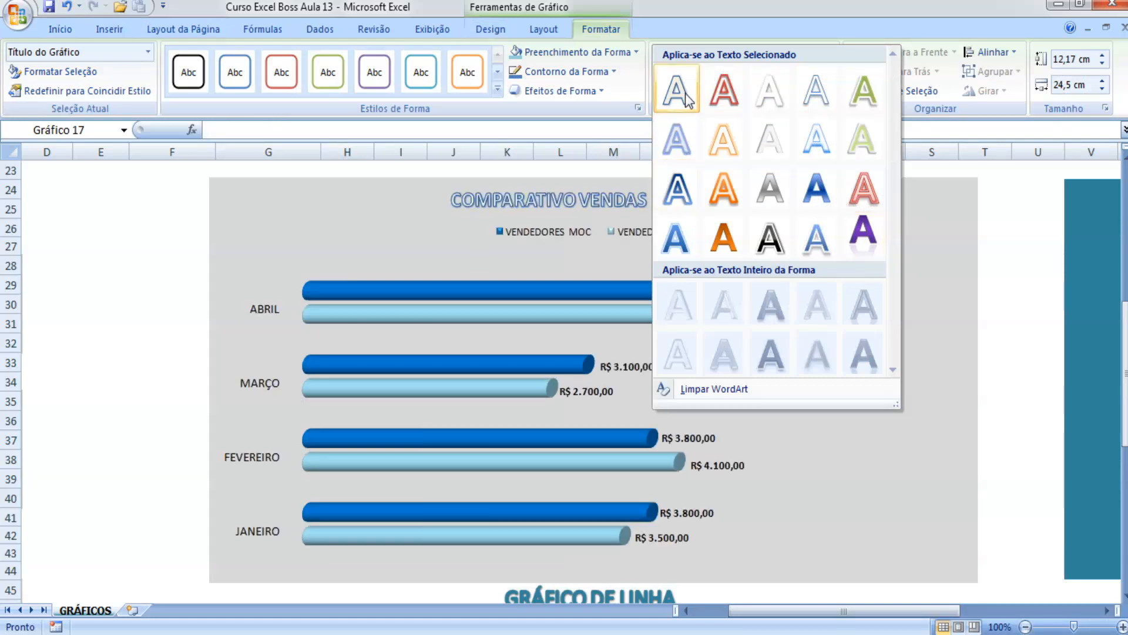
left_click(780, 92)
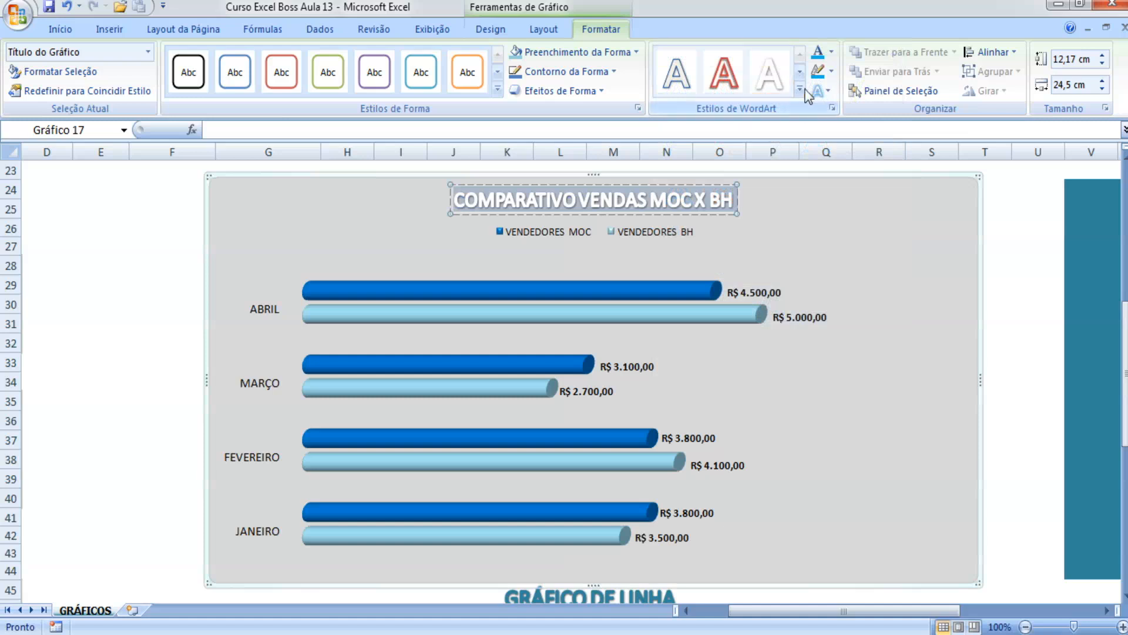
left_click(831, 71)
left_click(905, 222)
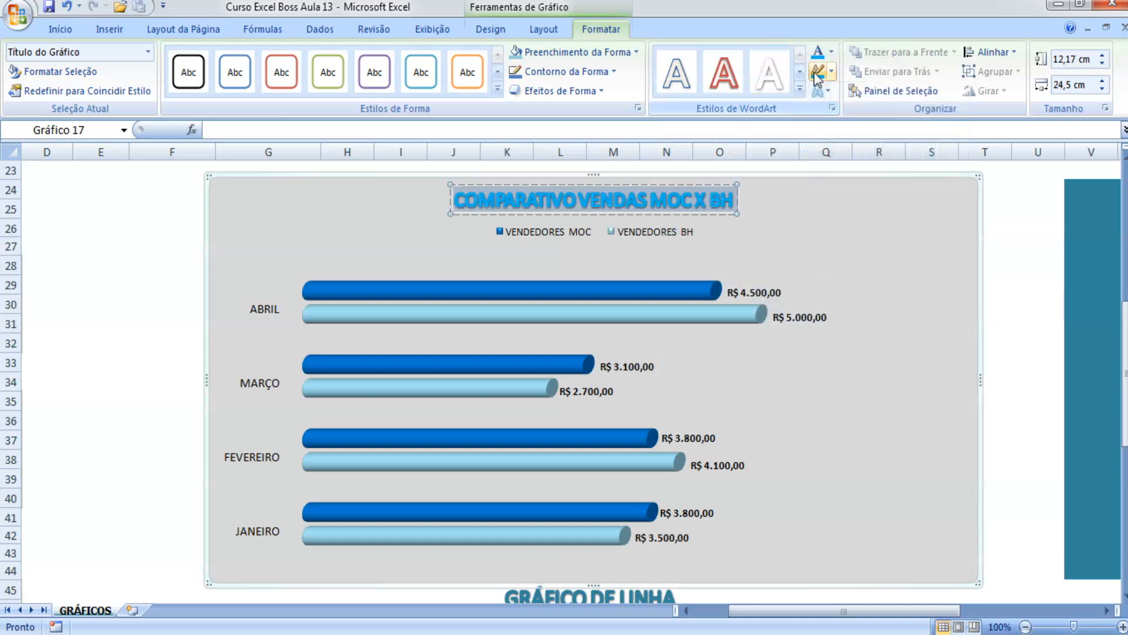
left_click(202, 247)
left_click(146, 297)
left_click(584, 197)
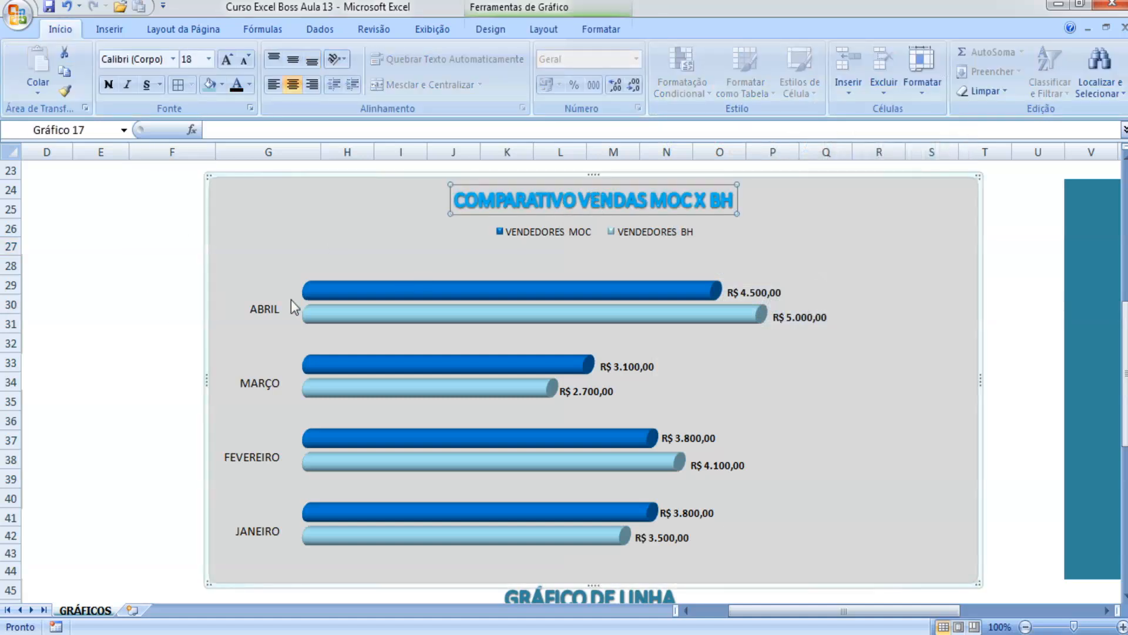
left_click(157, 345)
Set the bar chart area's background to a solid white fill.
right_click(270, 238)
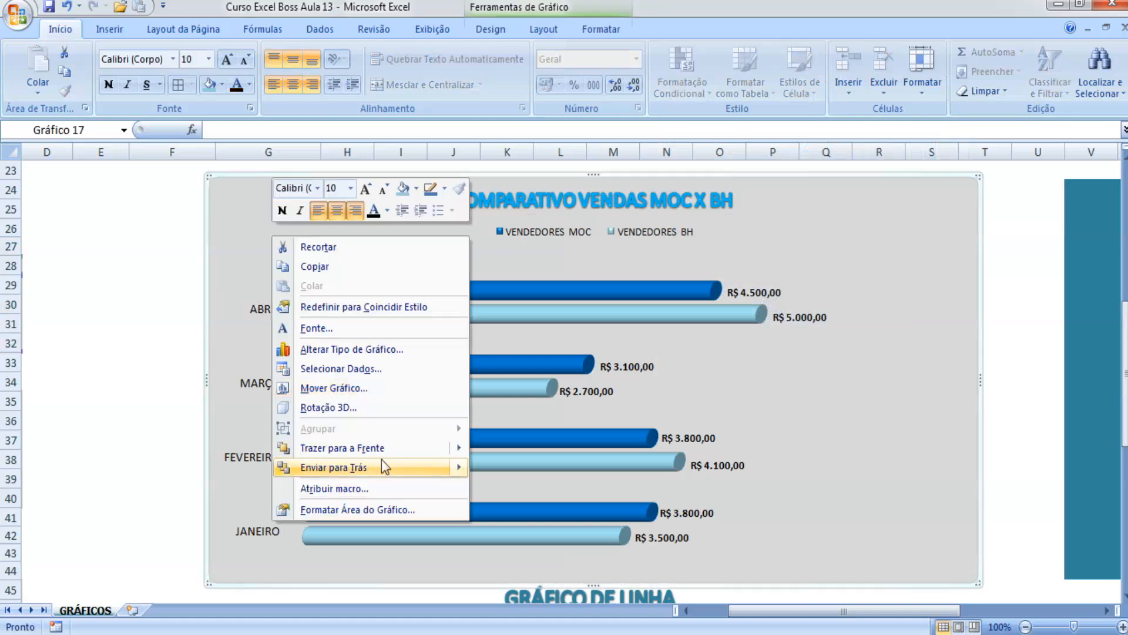
left_click(377, 510)
left_click(833, 256)
left_click(889, 327)
left_click(879, 369)
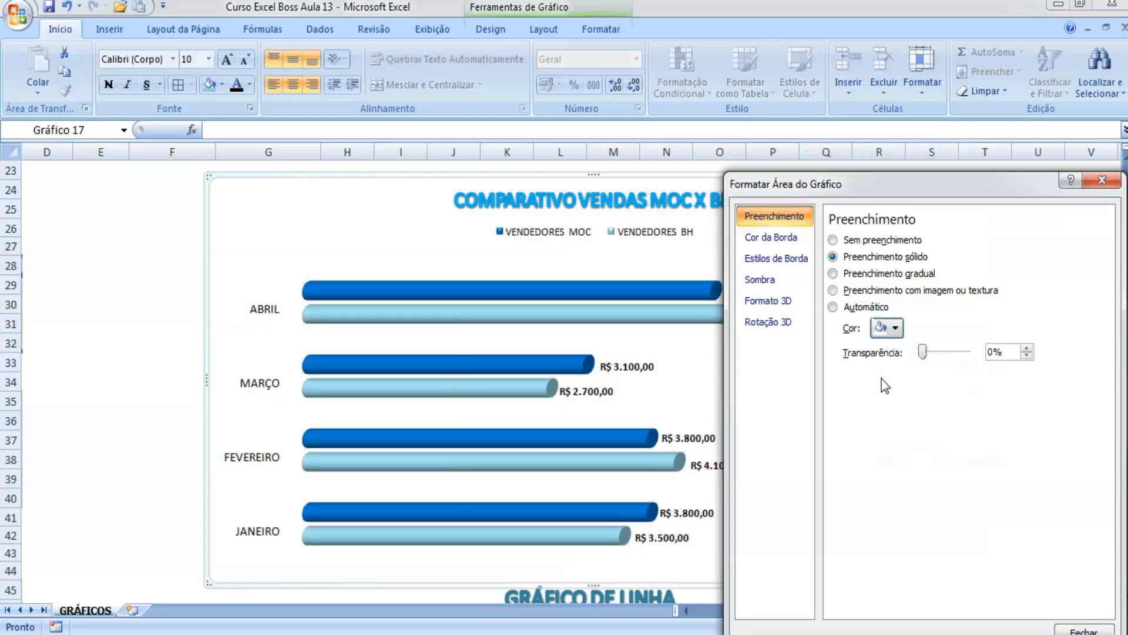
left_click(168, 388)
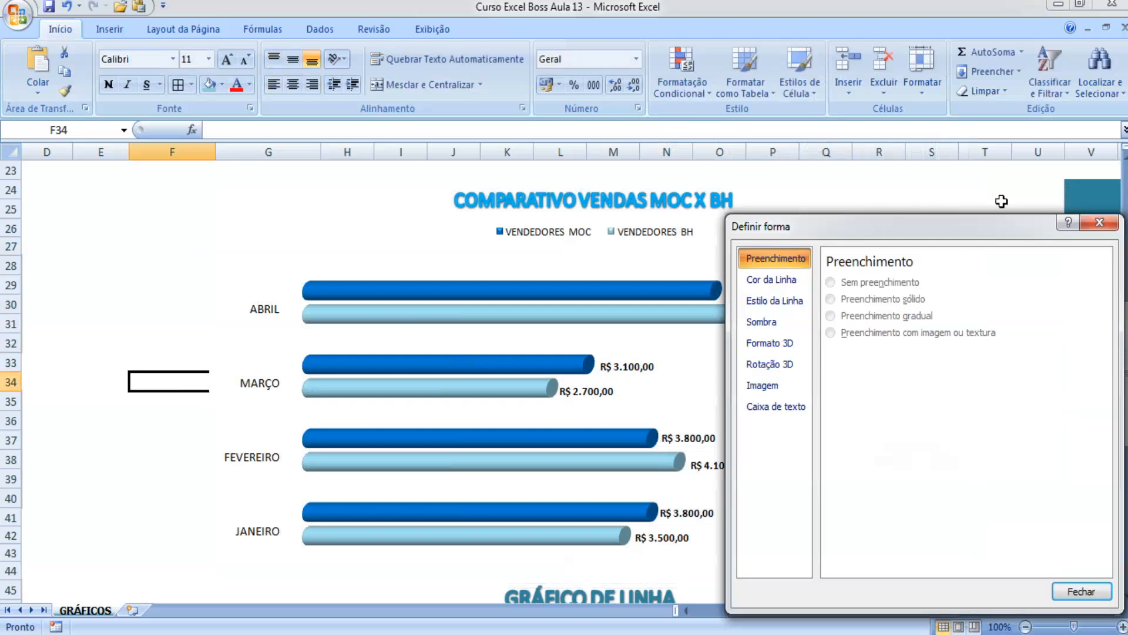
left_click(1099, 222)
Change the text outline of the title COMPARATIVO VENDAS MOC X BH to dark orange.
left_click(712, 194)
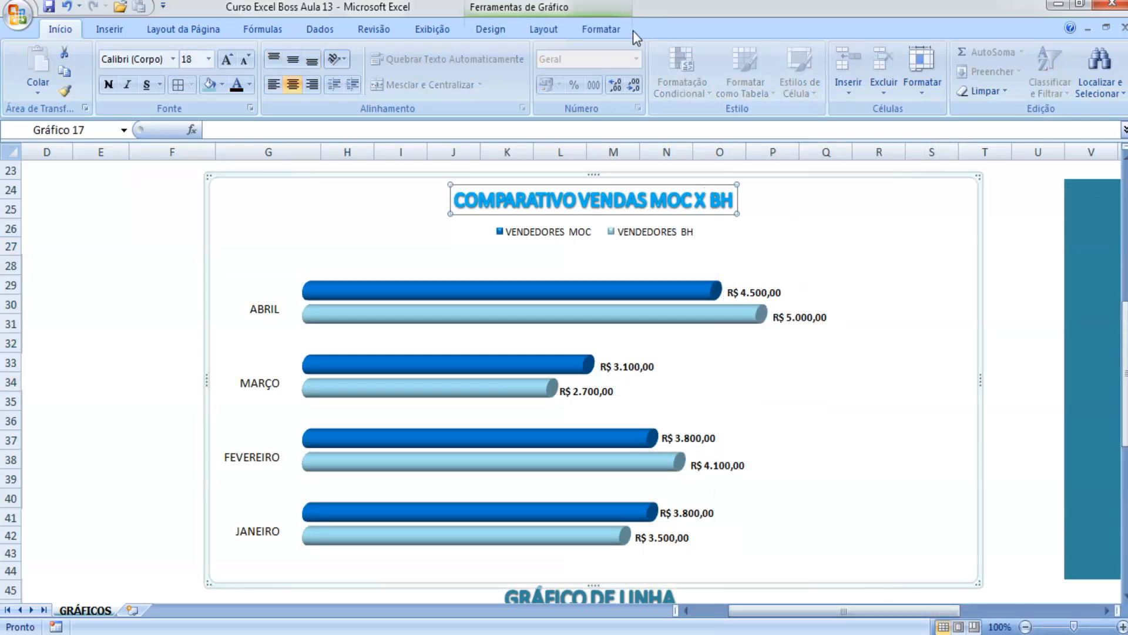
left_click(622, 32)
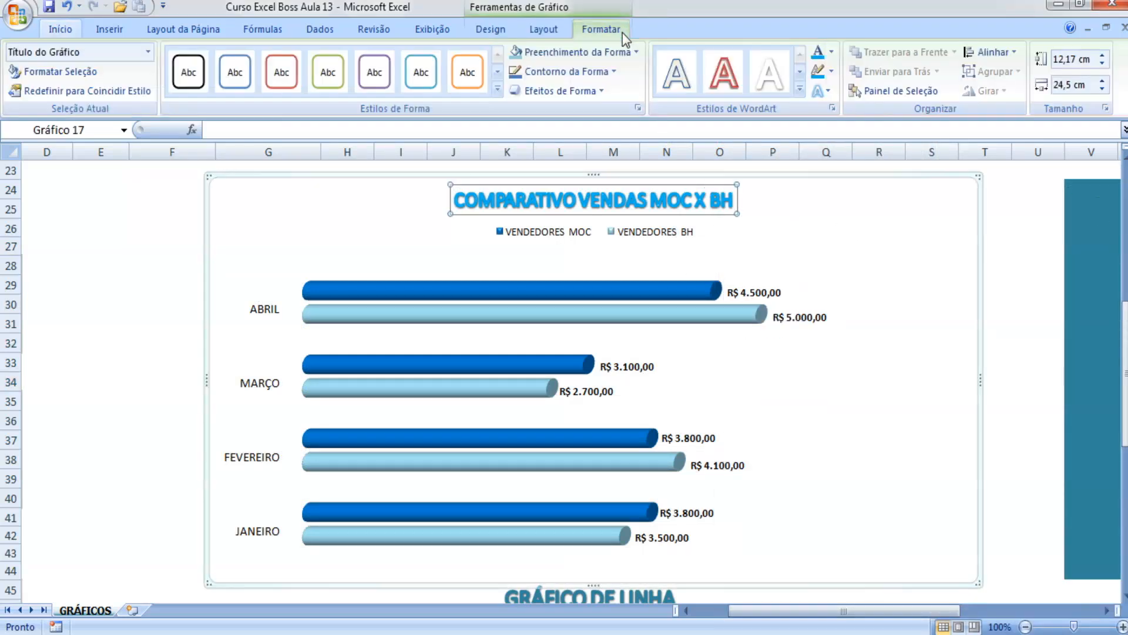
left_click(831, 72)
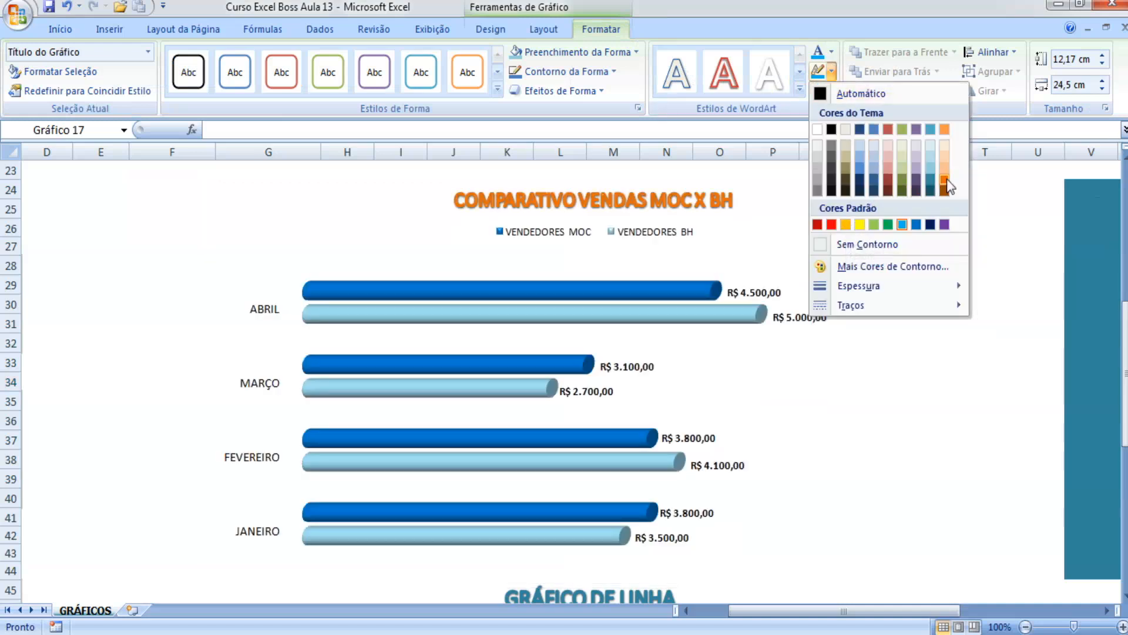
Fill the VENDEDORES MOC bars with the dark orange theme color.
left_click(604, 293)
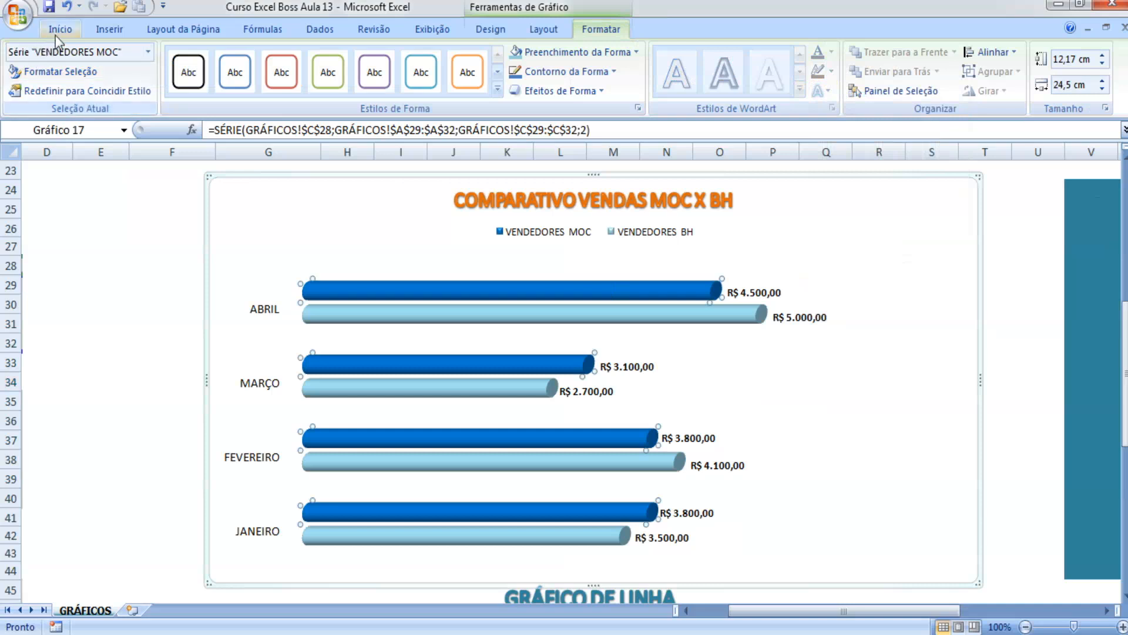
left_click(57, 33)
left_click(223, 84)
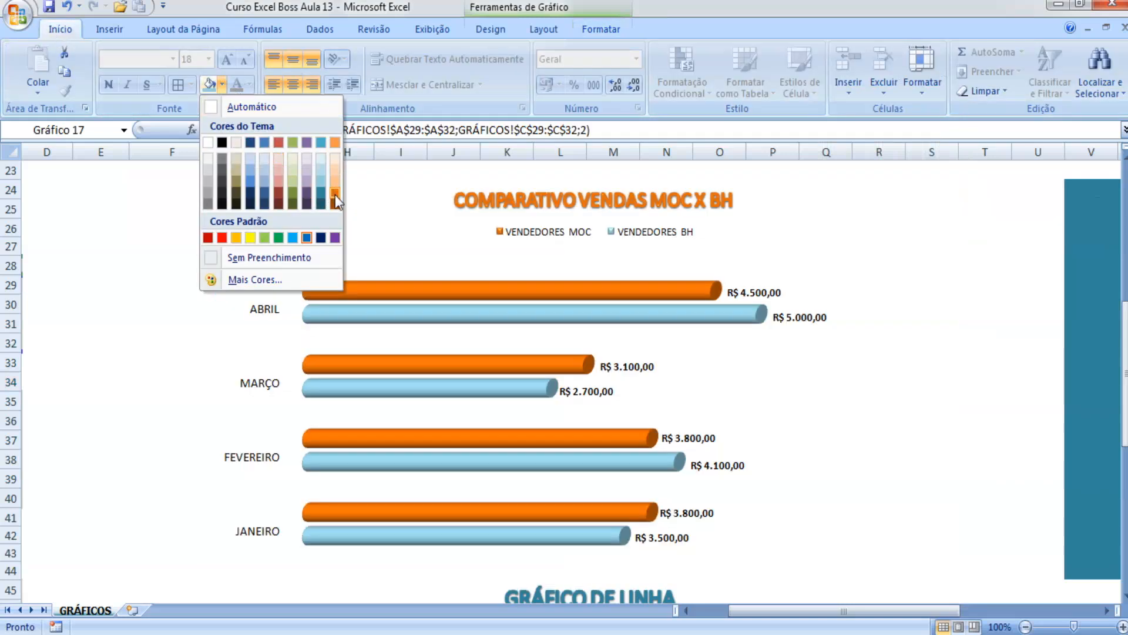
left_click(335, 196)
Fill the VENDEDORES BH bars with the theme color Laranja, Ênfase 6, Mais Claro 40%.
left_click(620, 317)
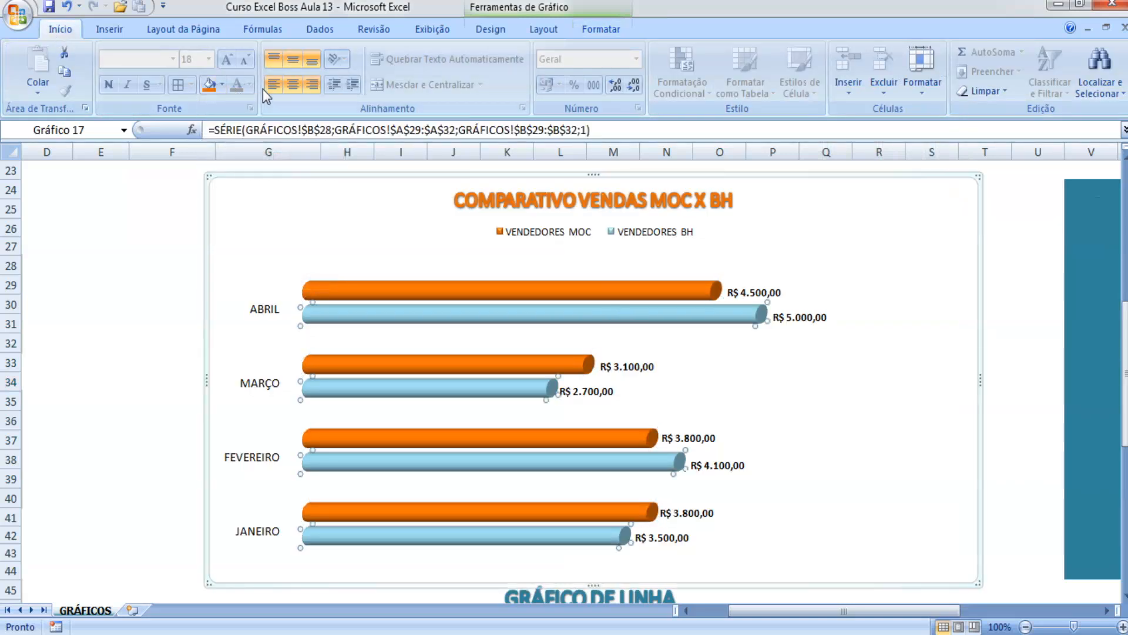
left_click(222, 84)
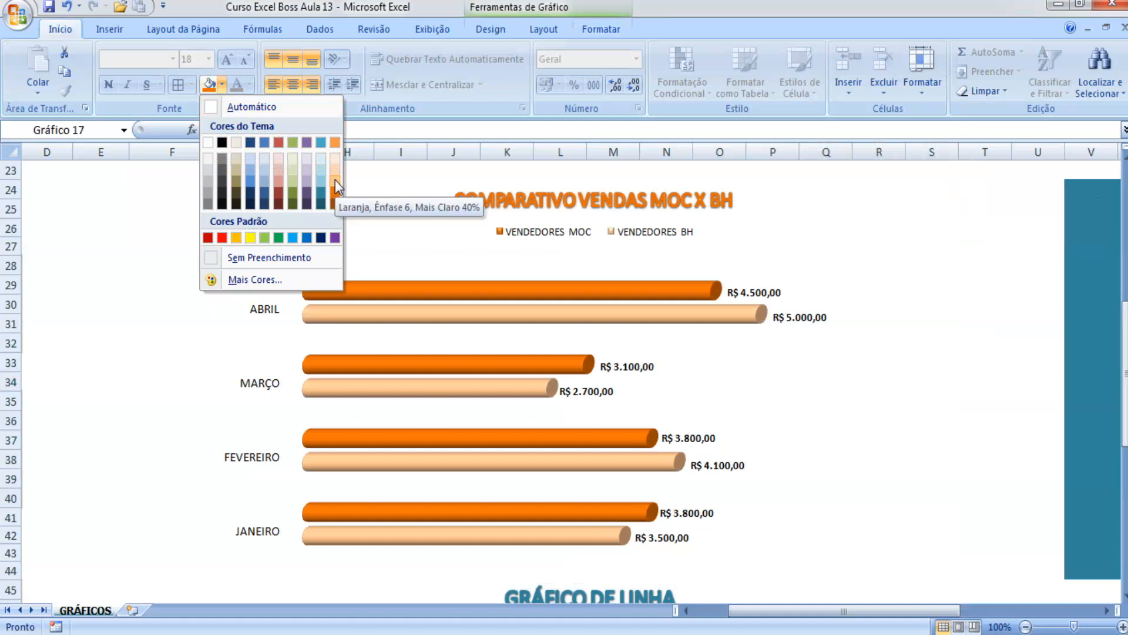
left_click(335, 179)
left_click(111, 301)
left_click(621, 203)
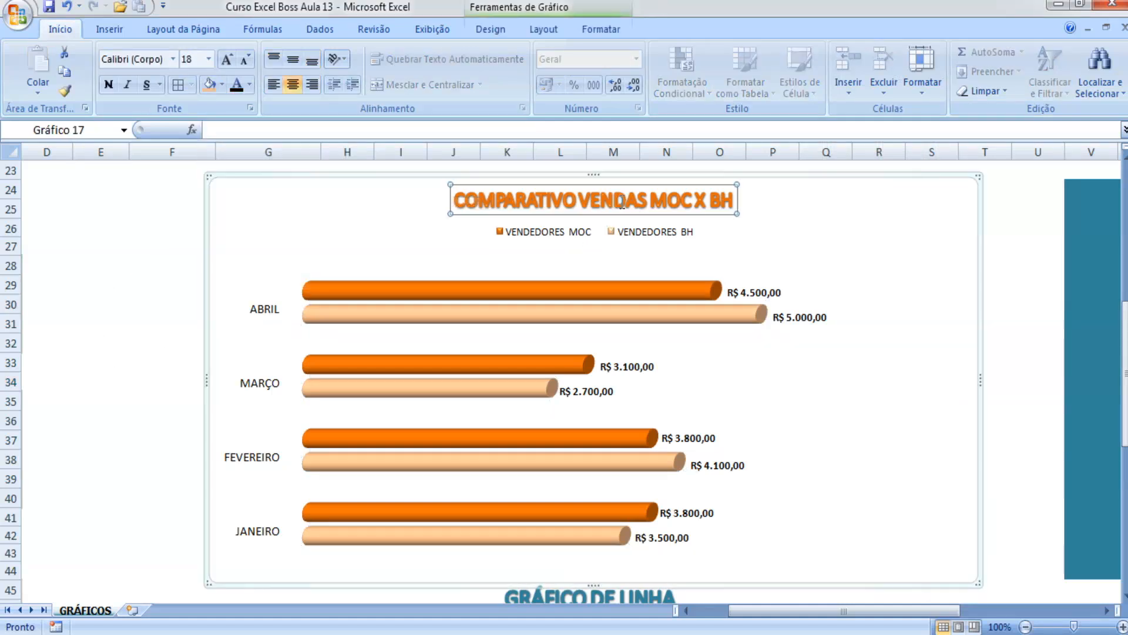
left_click(62, 284)
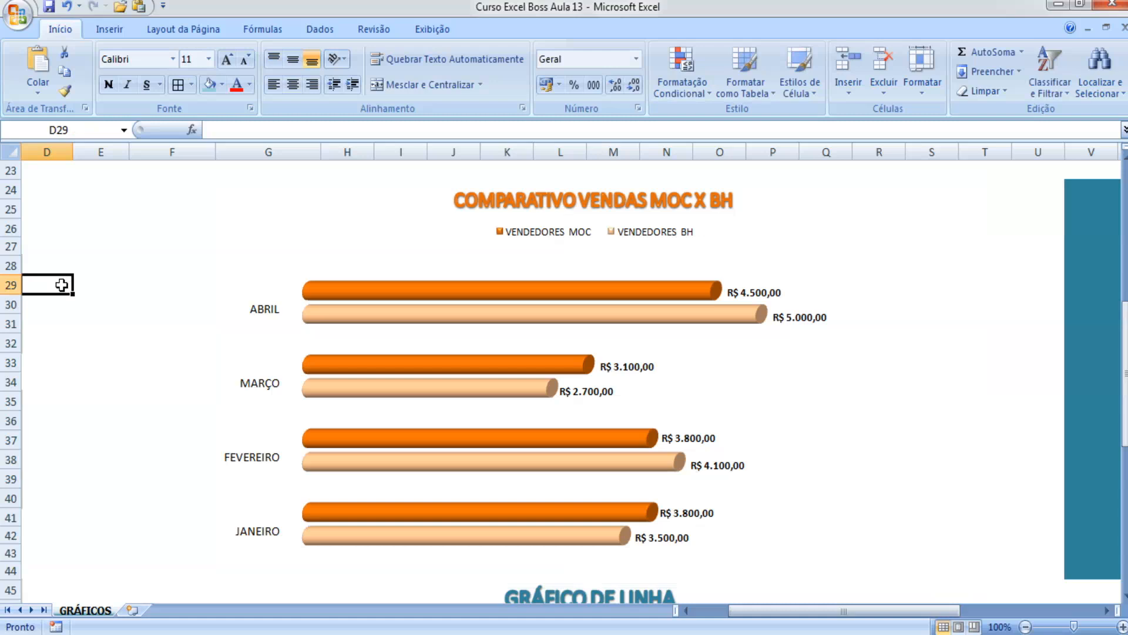
Make the month labels on the bar chart's vertical axis bold.
left_click(265, 530)
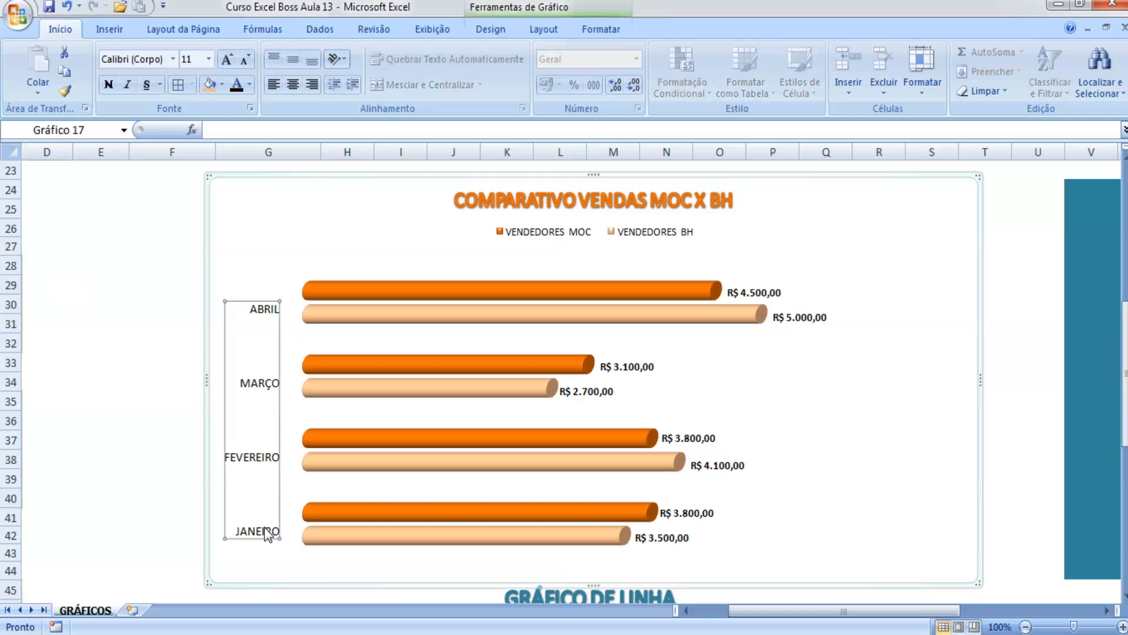
left_click(108, 84)
left_click(117, 385)
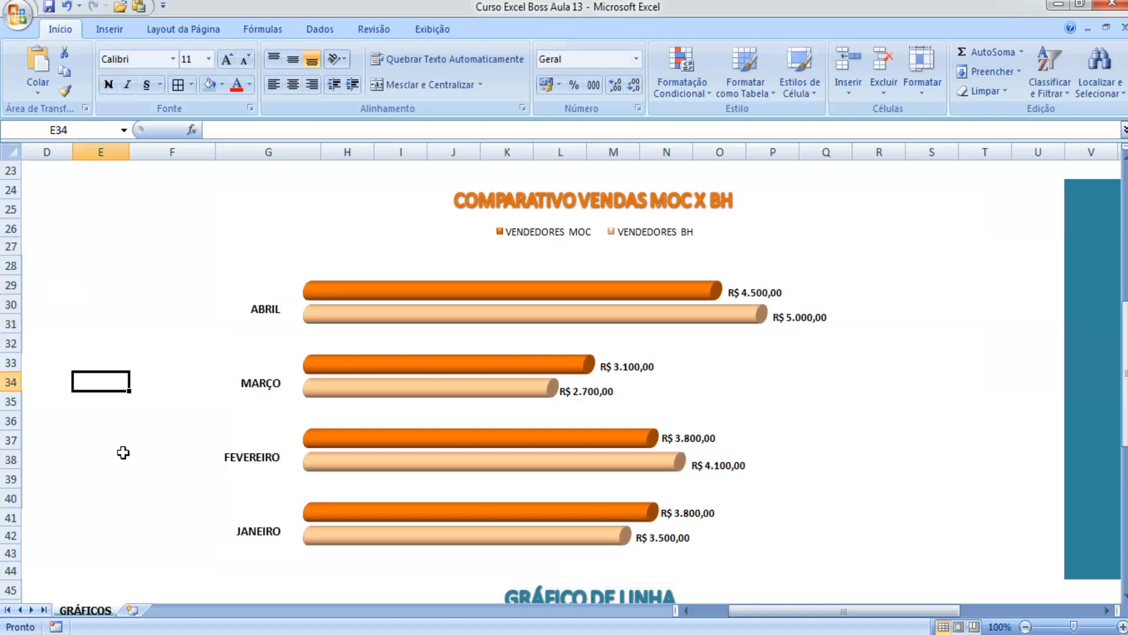
Copy the COMPARATIVO VENDAS MOC X BH chart and paste it as an image into a new Paint drawing.
left_click(764, 441)
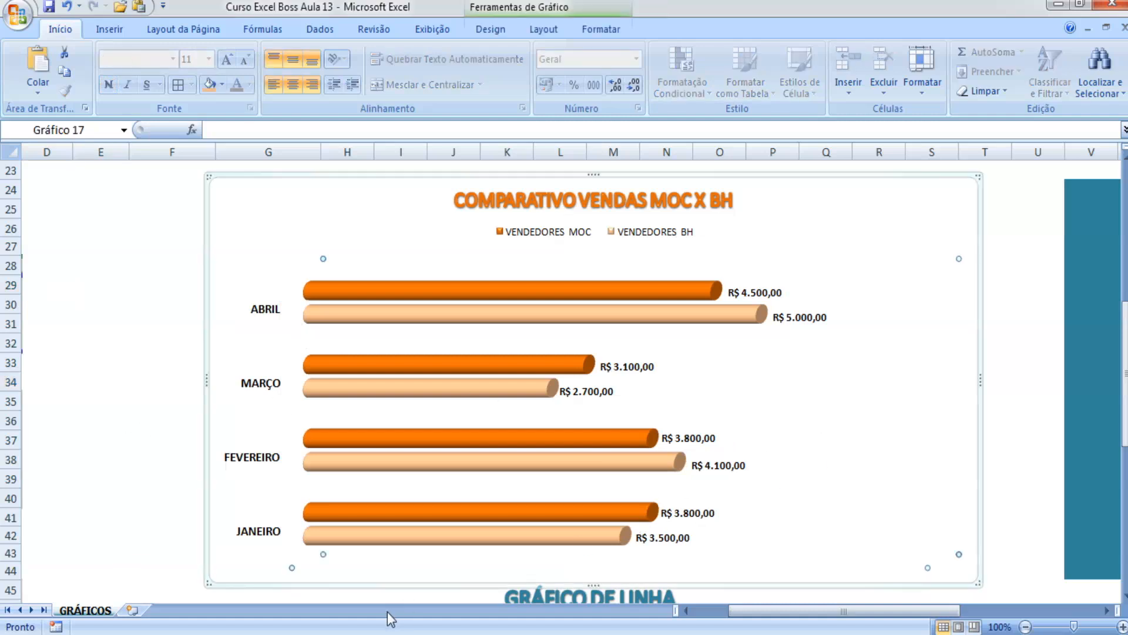
key("super")
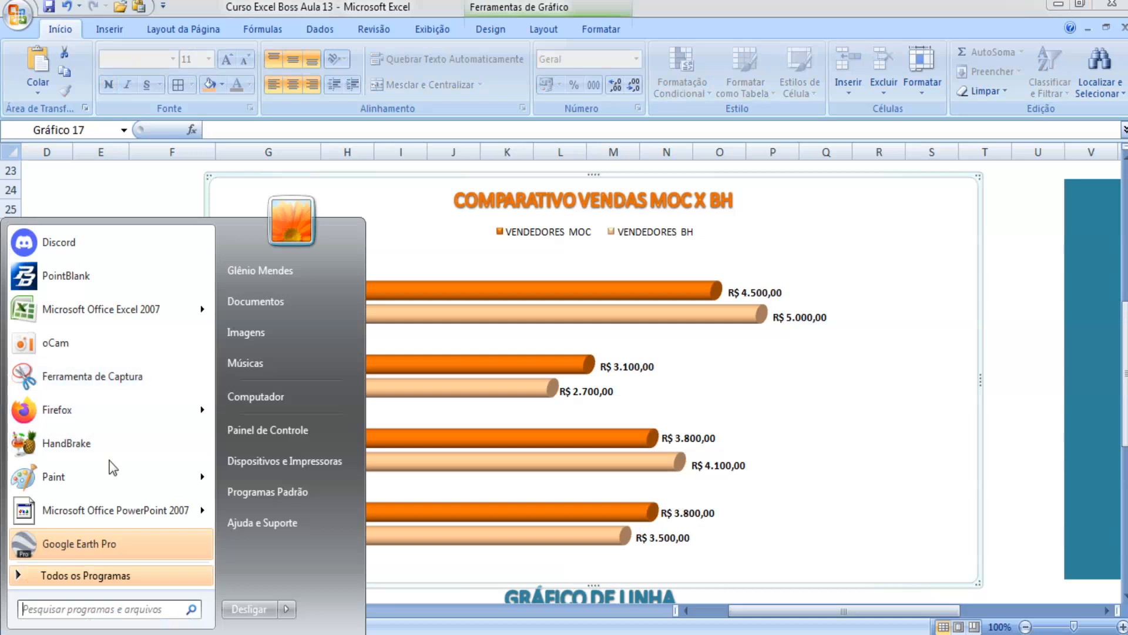
type("PAINT")
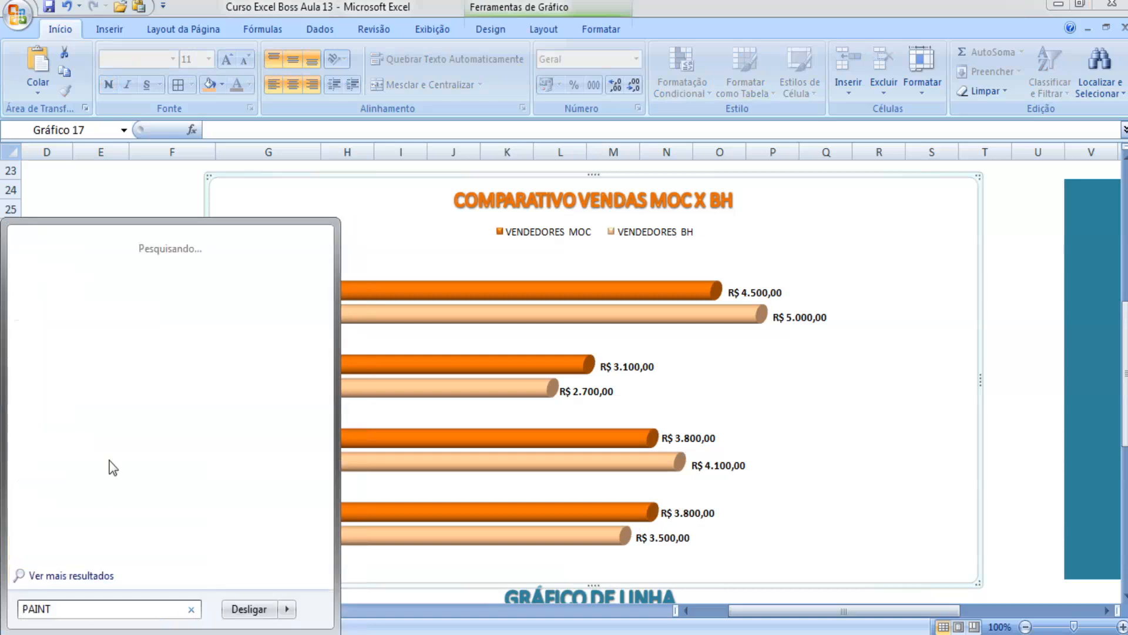
key("Return")
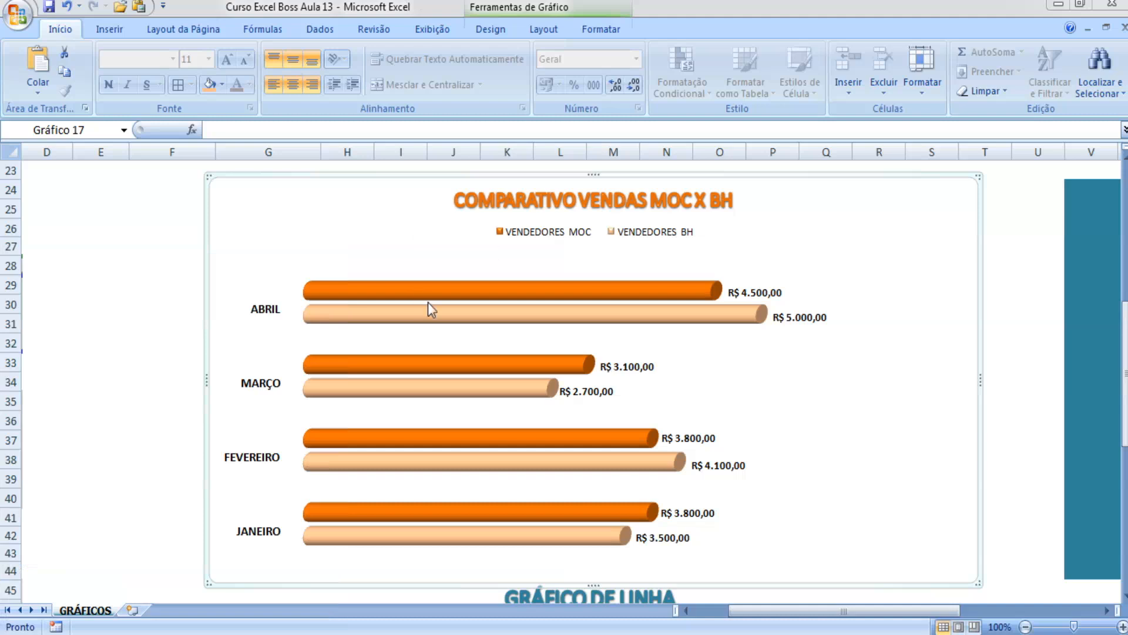
key("ctrl+v")
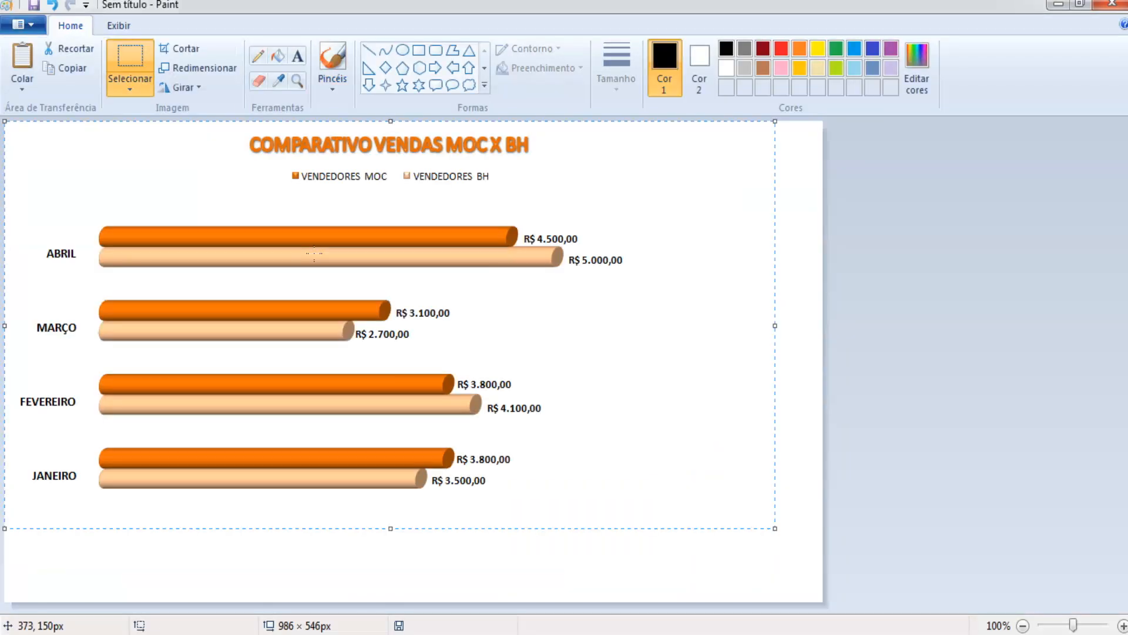
left_click(805, 334)
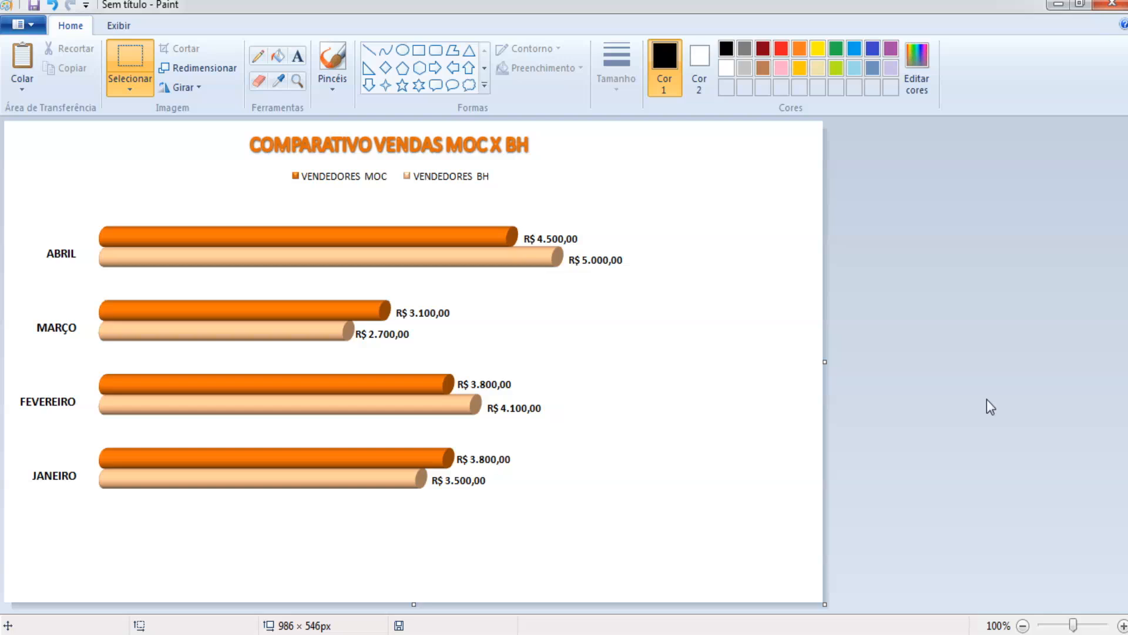
Switch back to Excel and look over the column chart and the recolored bar chart on the GRÁFICOS sheet.
key("alt+Tab")
scroll(982, 395, "up", 10)
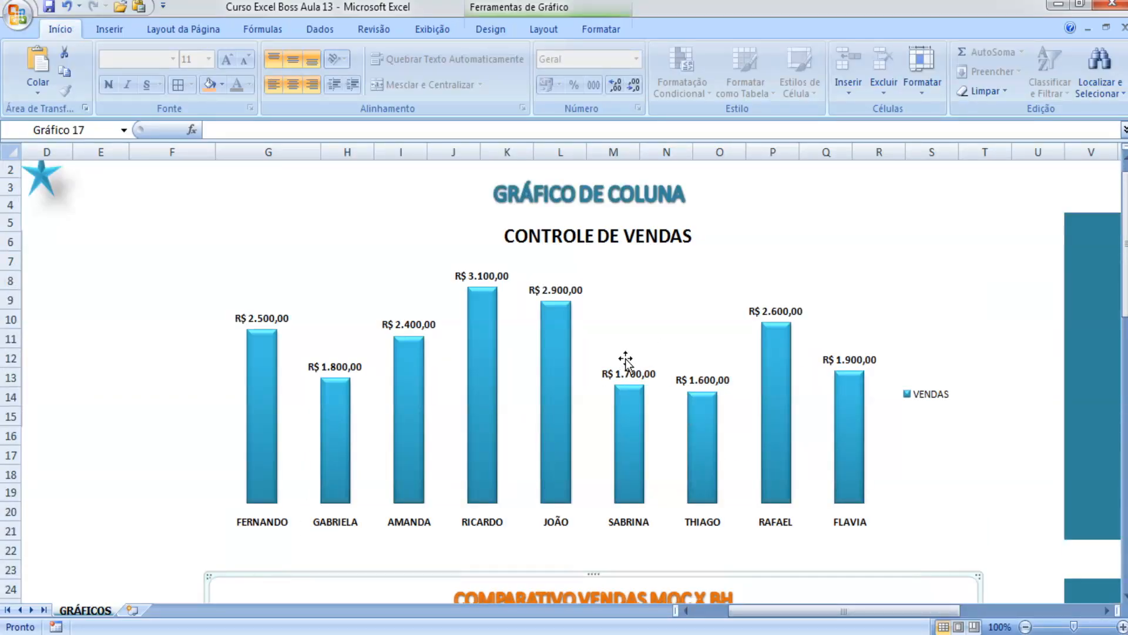
scroll(625, 360, "down", 9)
left_click(101, 418)
scroll(738, 365, "down", 2)
scroll(739, 365, "down", 3)
scroll(738, 378, "up", 5)
scroll(751, 408, "down", 6)
scroll(723, 421, "up", 4)
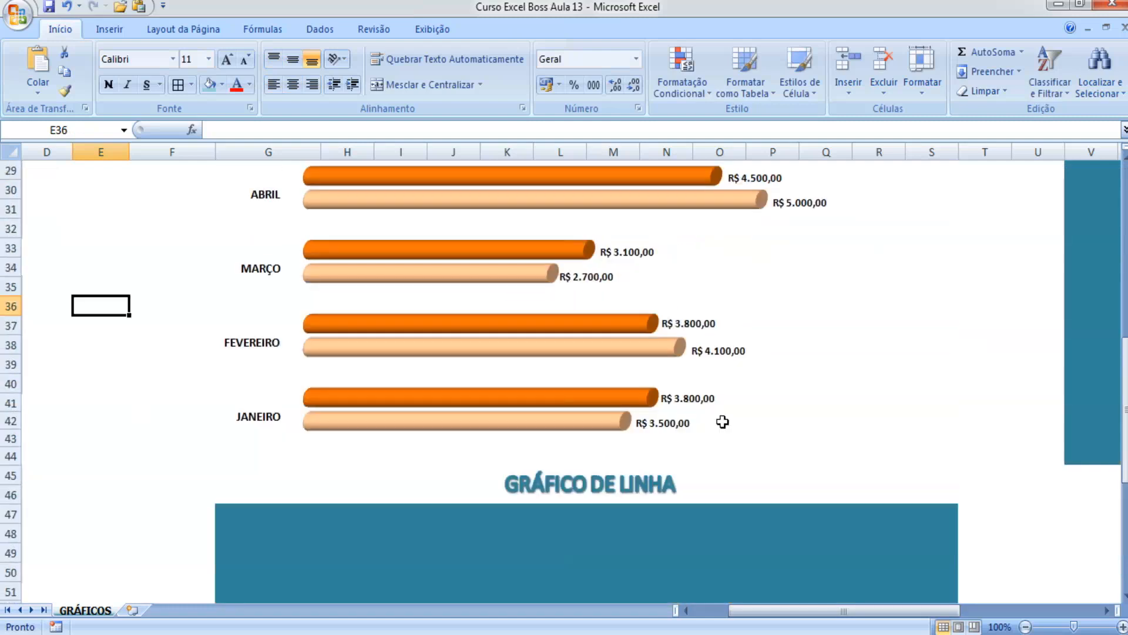
scroll(722, 422, "up", 2)
Examine the line chart's data table for Belo Horizonte and Montes Claros and the empty area reserved for the chart.
scroll(723, 422, "down", 7)
left_click(722, 422)
left_click_drag(819, 272, 3, 282)
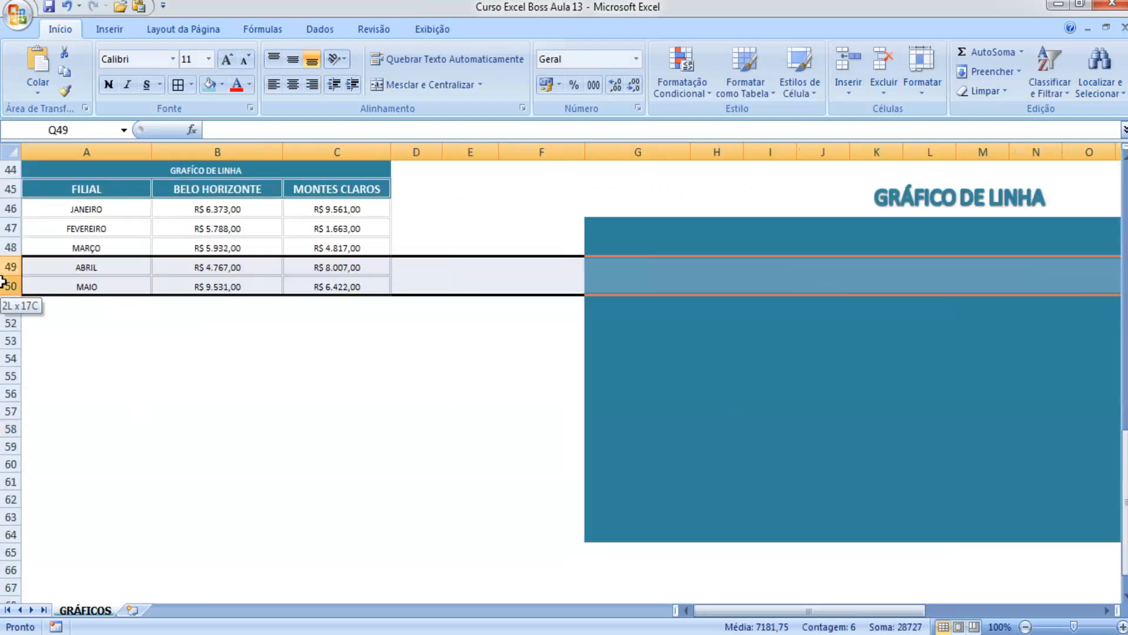
left_click(801, 498)
scroll(794, 496, "up", 5)
left_click_drag(327, 359, 277, 438)
left_click(613, 450)
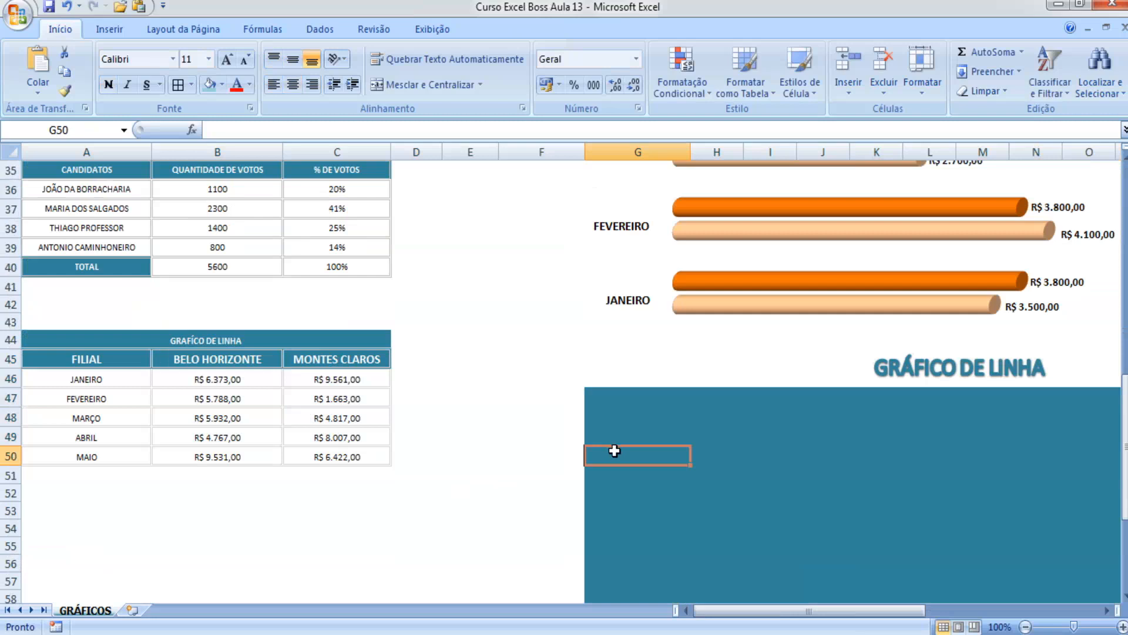
left_click_drag(638, 475, 916, 468)
scroll(905, 432, "down", 2)
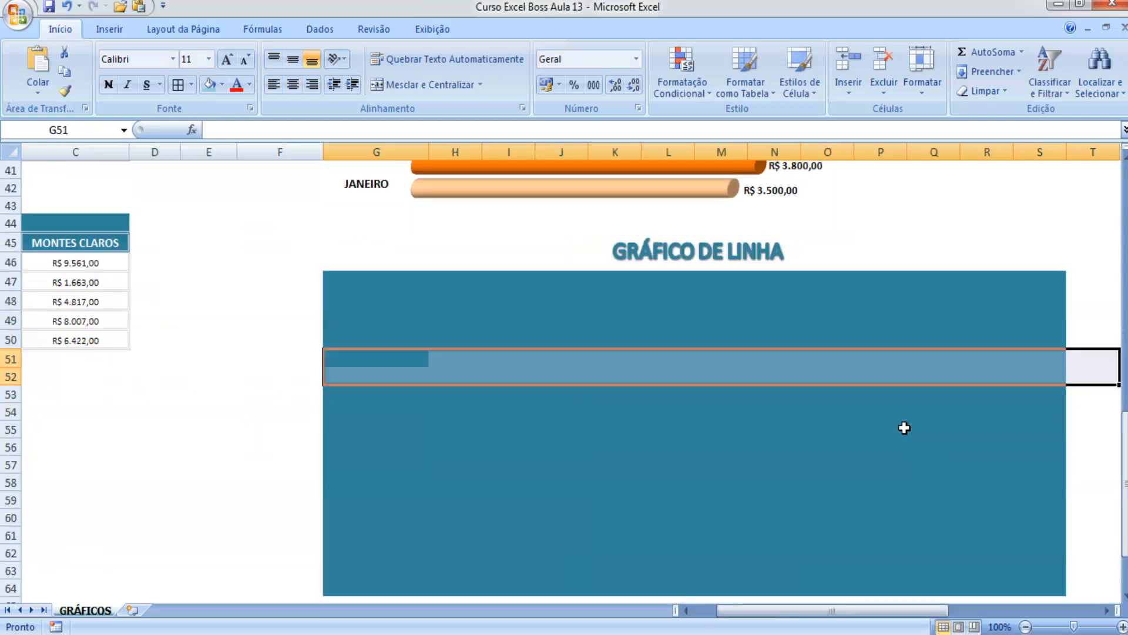
Look over the available line chart types and the months and branch values in the GRÁFICO DE LINHA table.
left_click(582, 344)
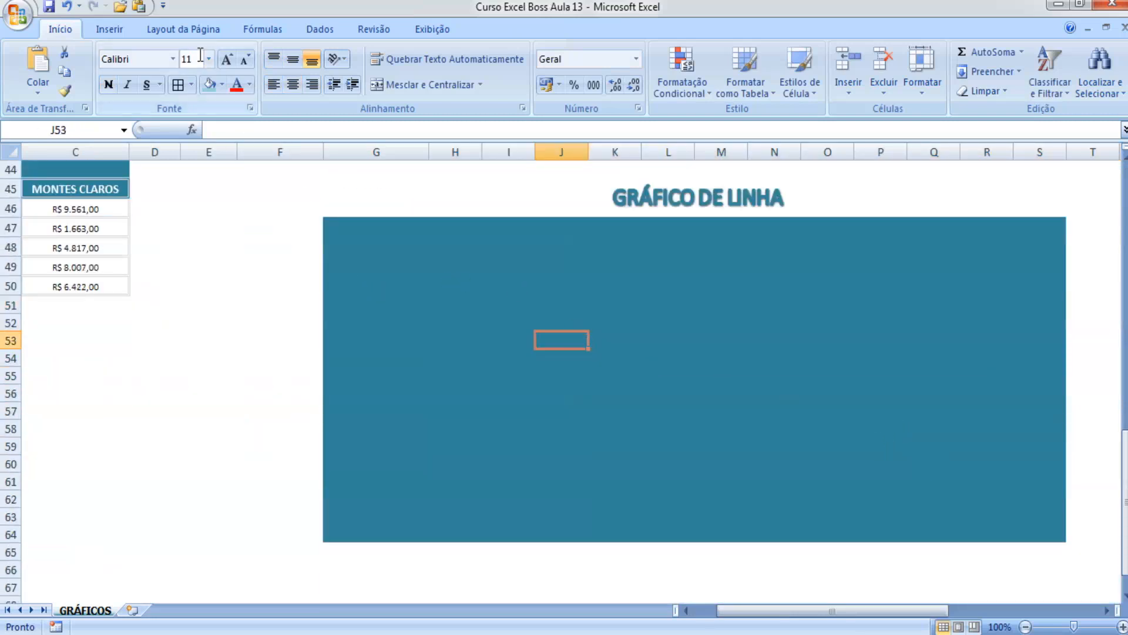
left_click(121, 31)
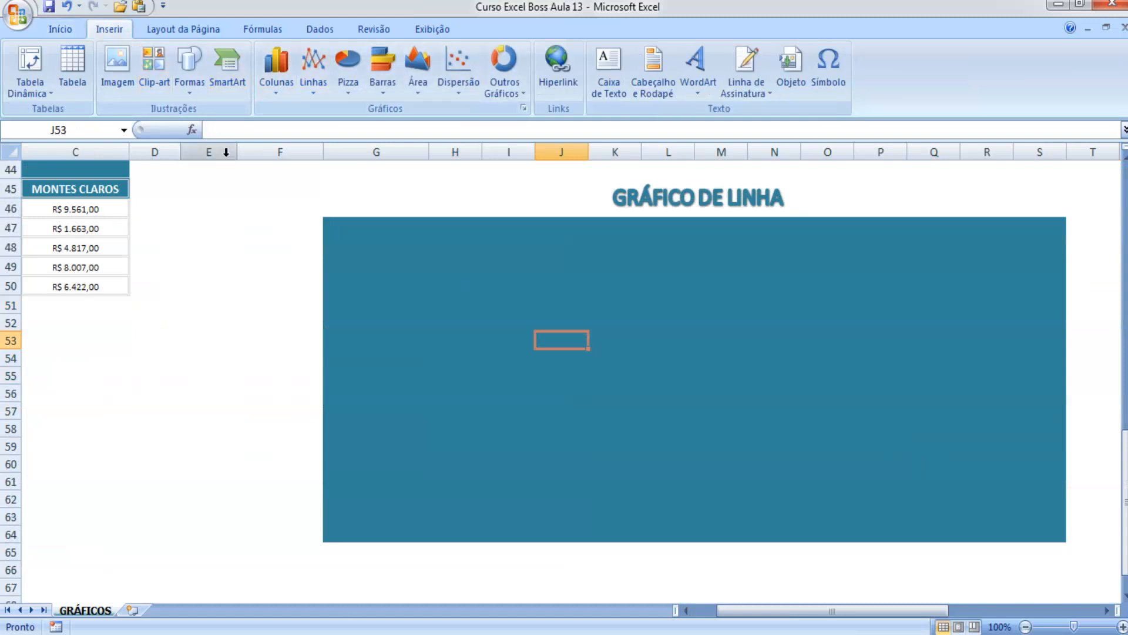
left_click(312, 94)
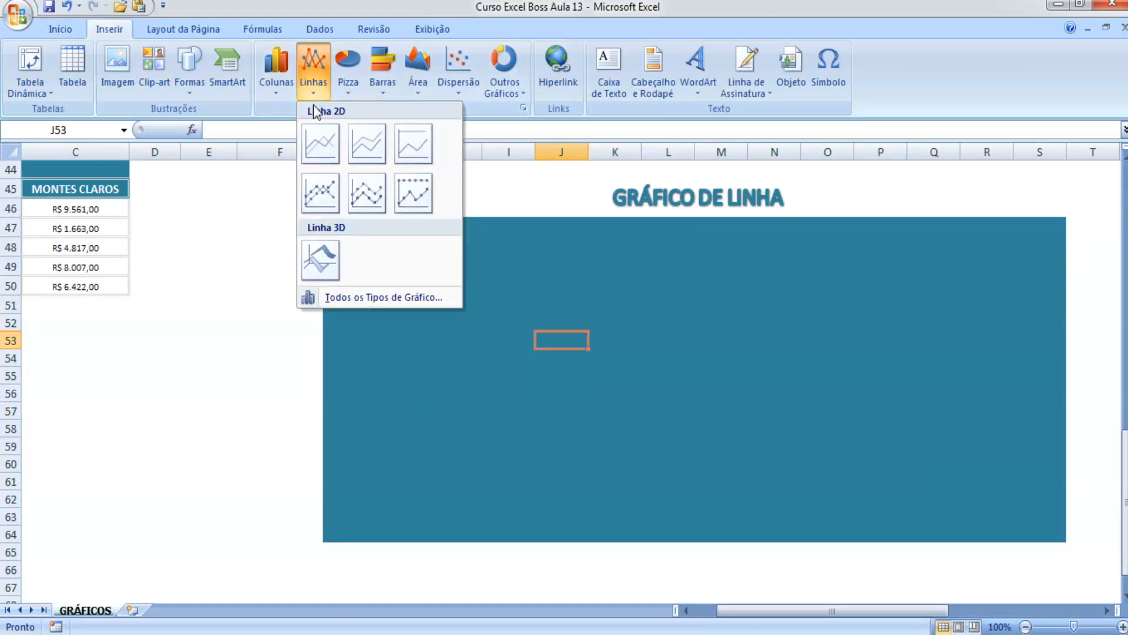
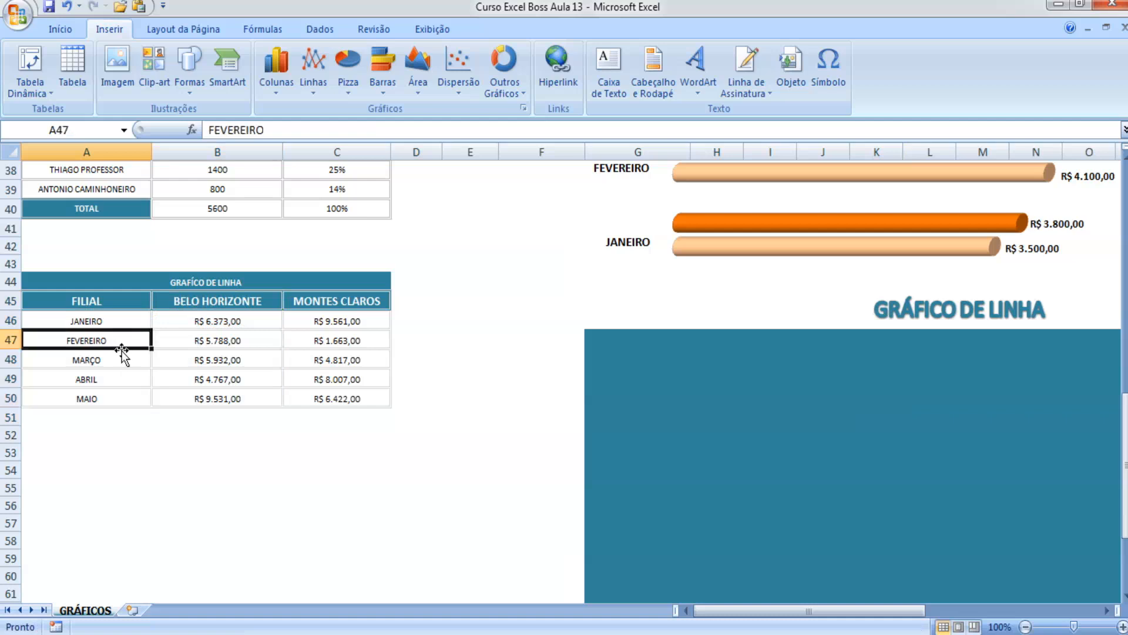
left_click(123, 400)
left_click(315, 326)
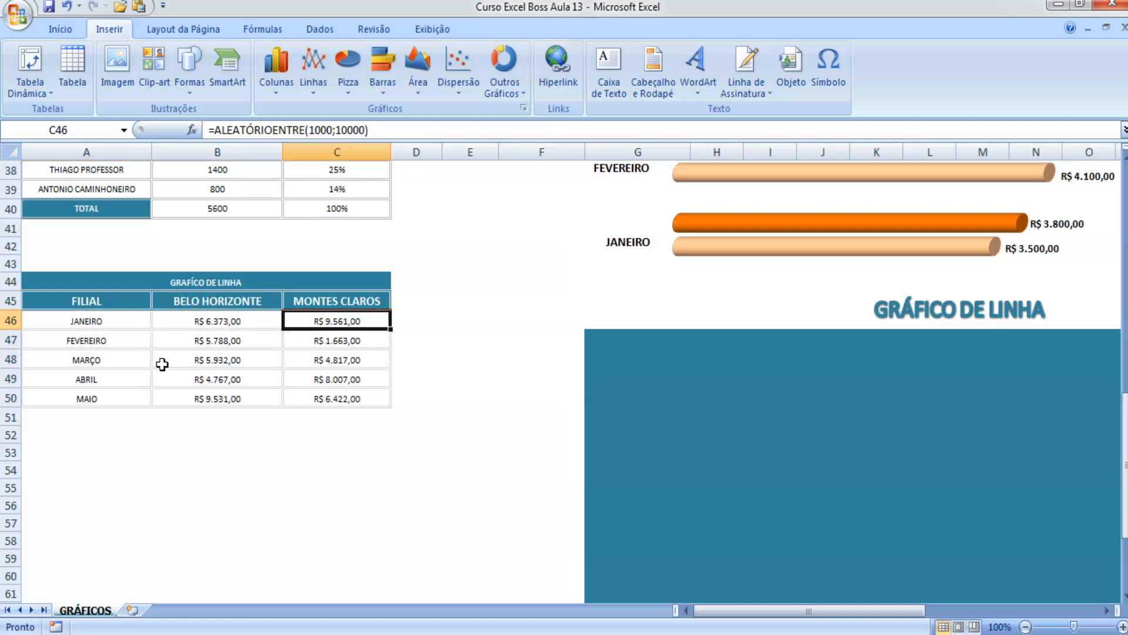
left_click_drag(195, 332, 184, 405)
left_click(170, 382)
left_click_drag(124, 329, 134, 389)
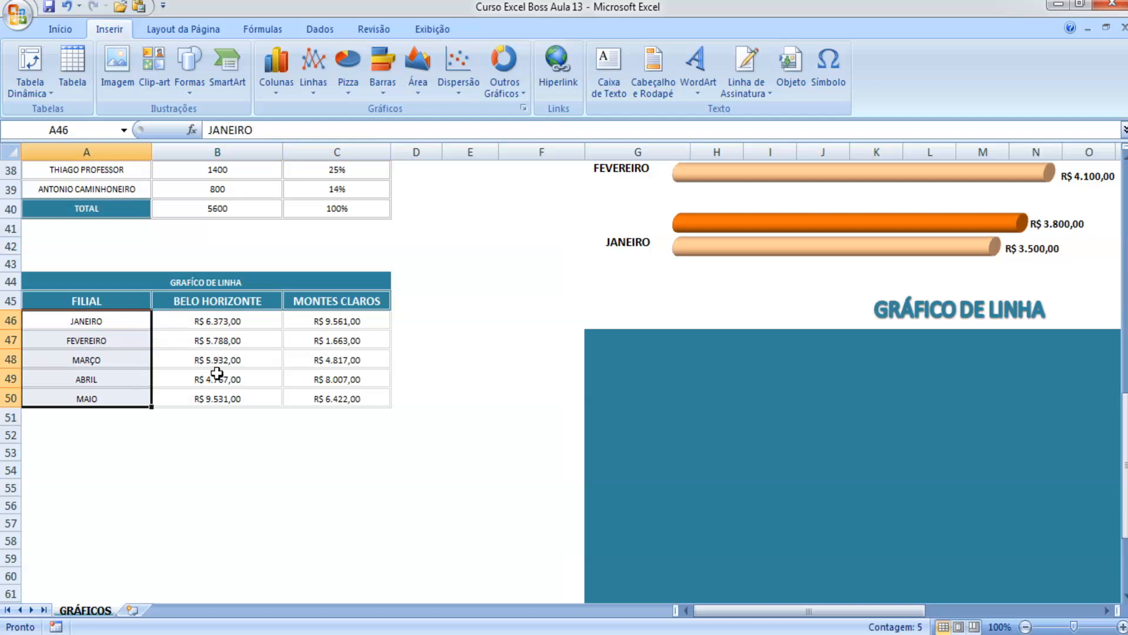
Enter JANEIRO in A58, FEVEREIRO in B57 and MARÇO in C59 as staggered month labels below the table.
left_click(130, 542)
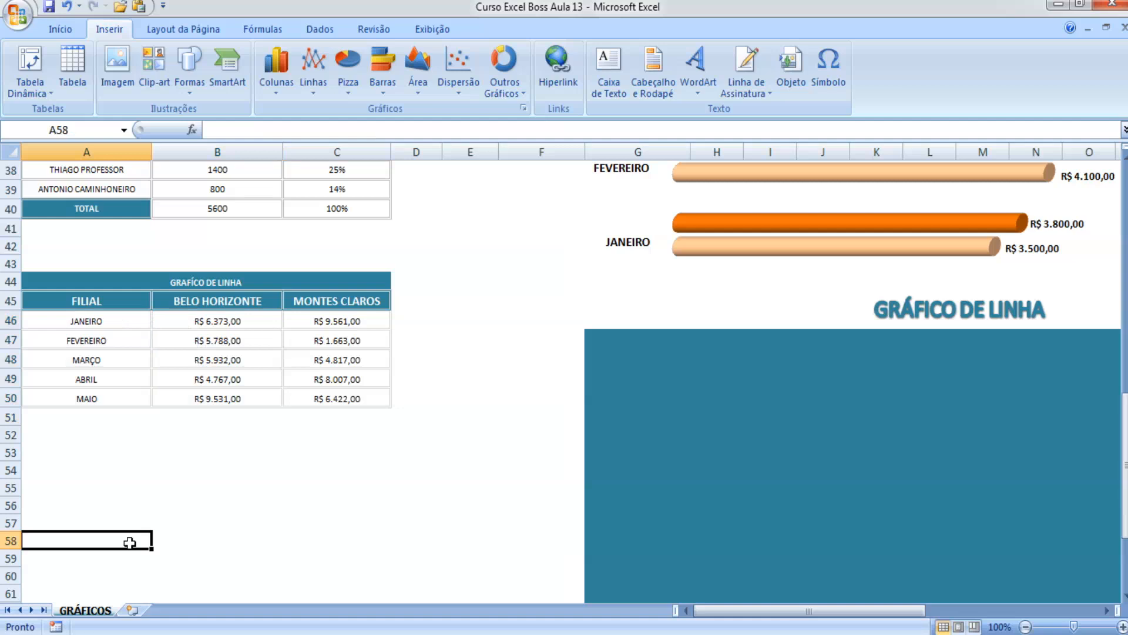
type("JANEIRO")
key("Tab")
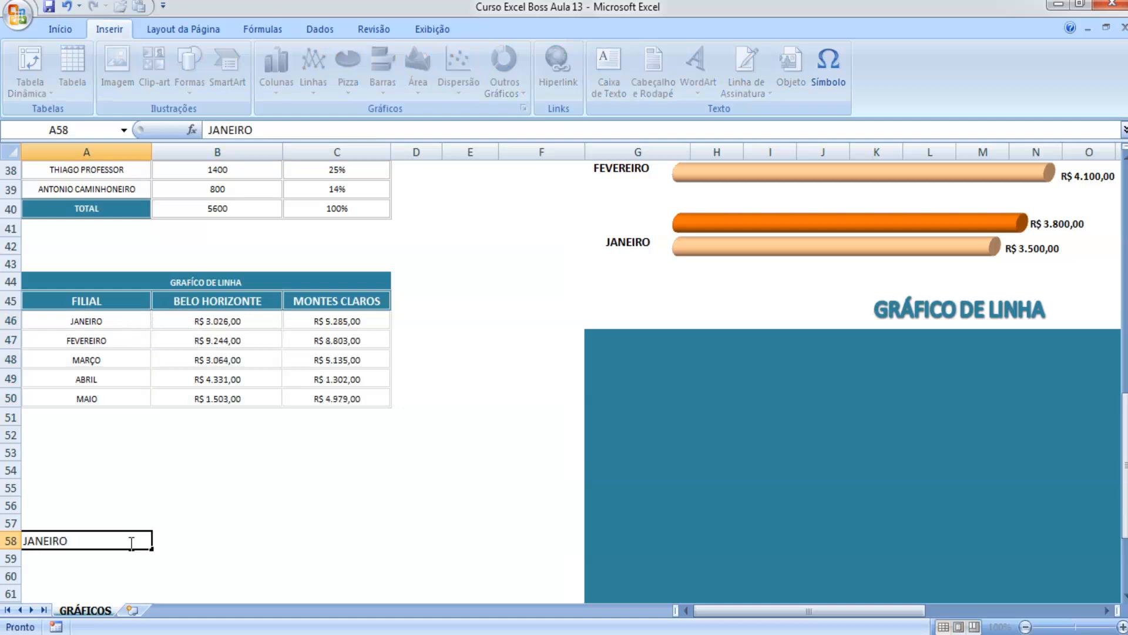
key("Up")
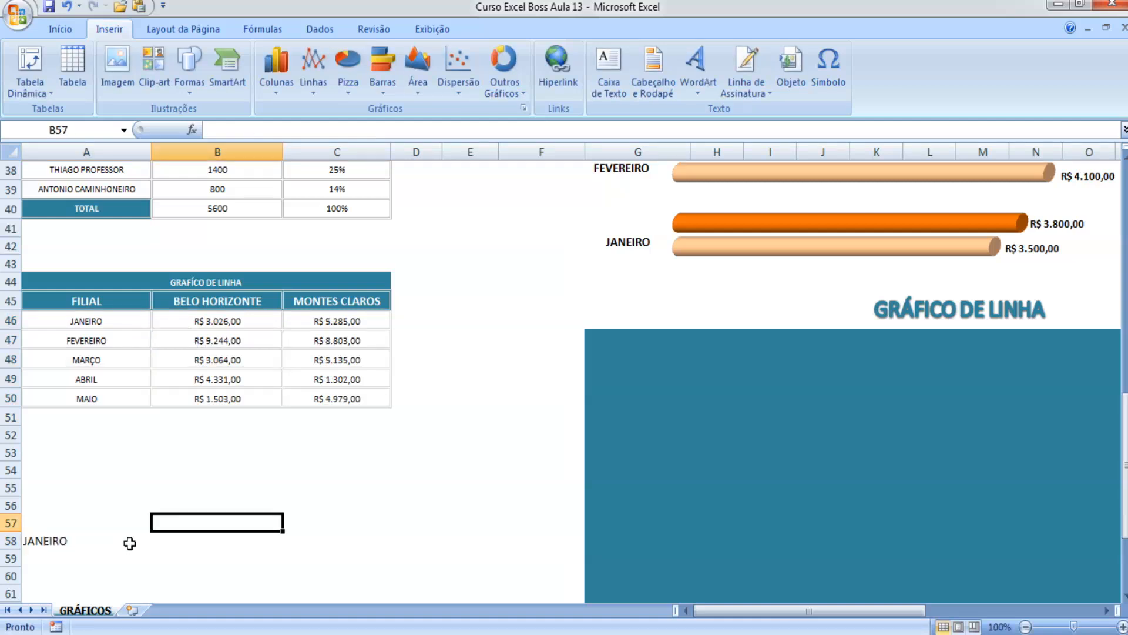
type("FEVE")
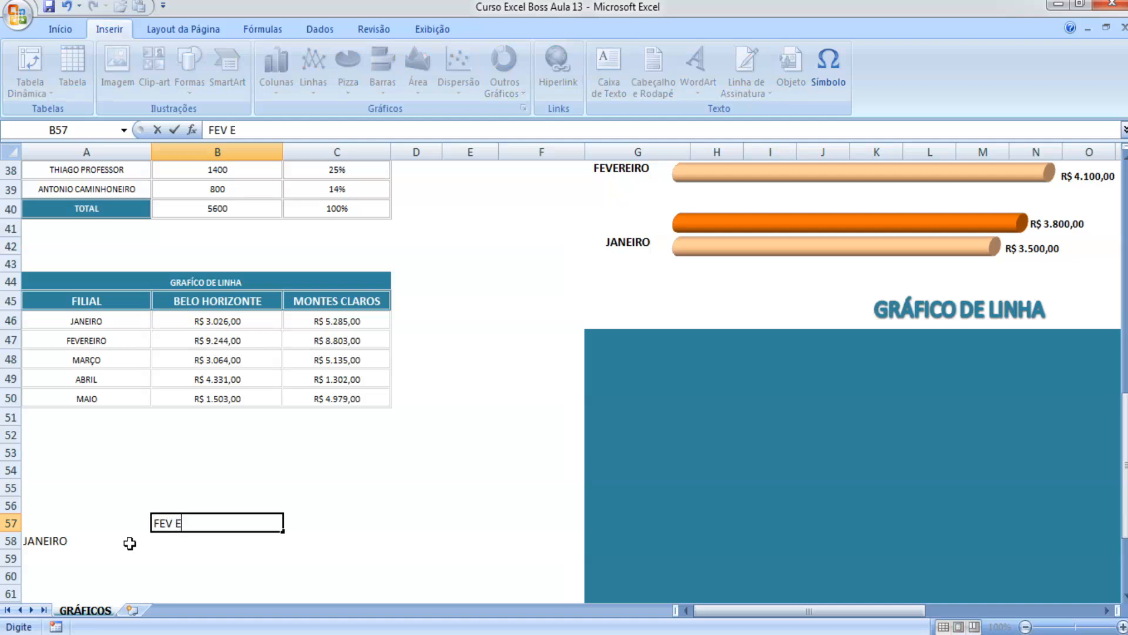
type("REIRO")
key("Return")
key("Down")
key("Right")
type("MAR")
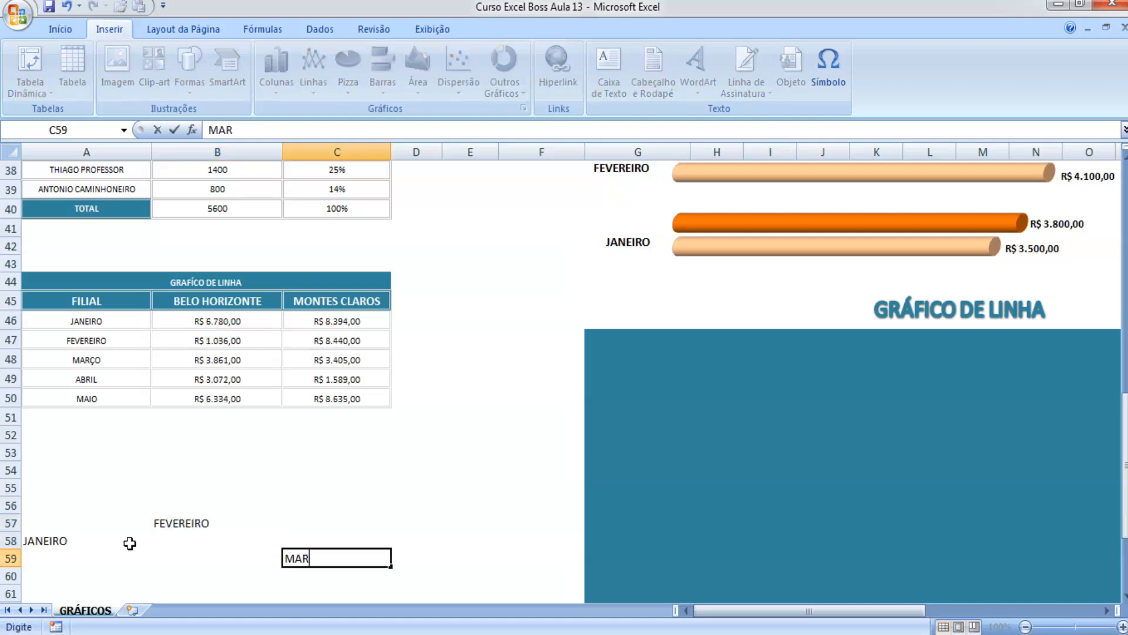
key("Right")
Enter ABRIL in D53, higher than the other month labels.
key("Up")
key("Up")
key("Up")
key("Up")
key("Up")
key("Up")
type("ABRI")
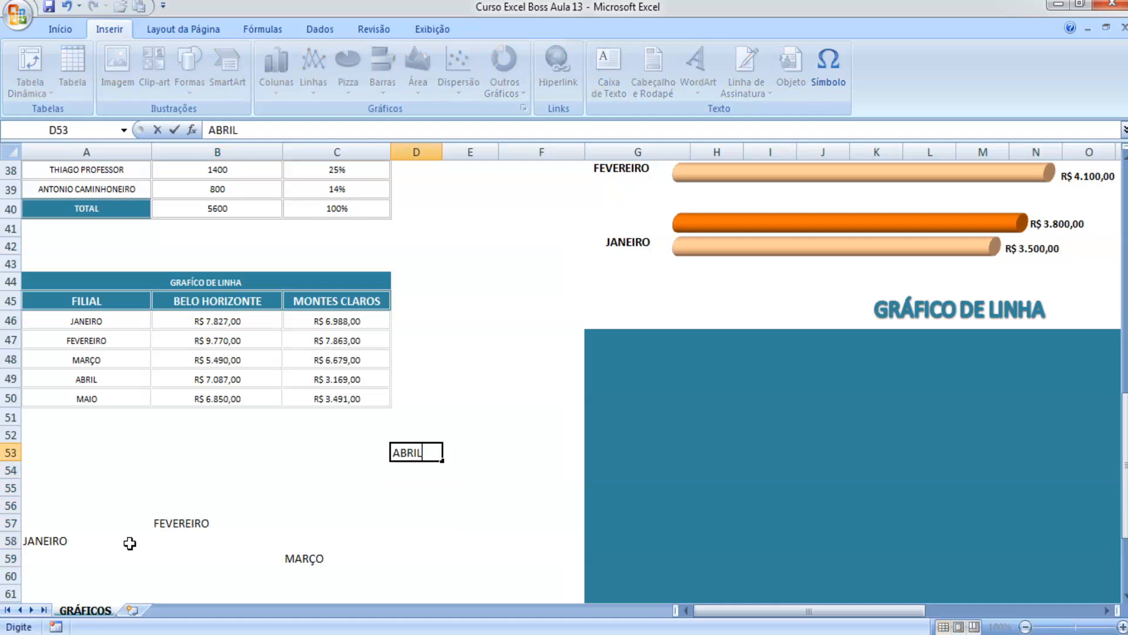
type("L")
key("Right")
Enter MAIO in E61, lower than the other month labels.
key("Right")
key("Down")
key("Left")
key("Down")
key("Down")
key("Down")
key("Down")
key("Down")
key("Down")
key("Down")
type("MIOA")
key("BackSpace")
key("BackSpace")
key("BackSpace")
type("A")
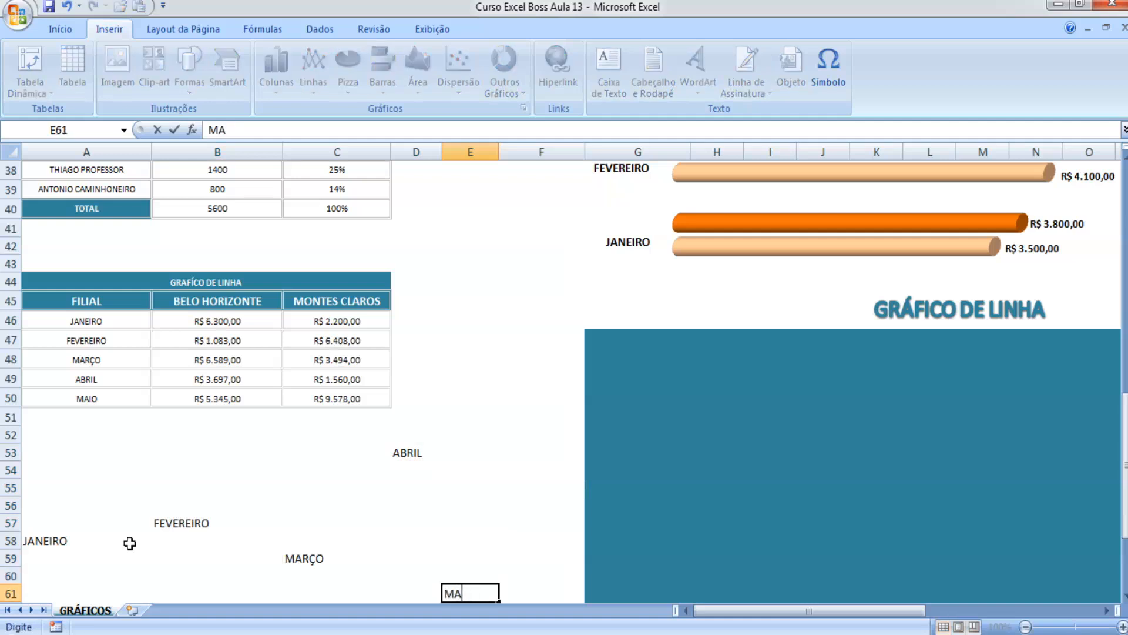
type("IO")
key("Up")
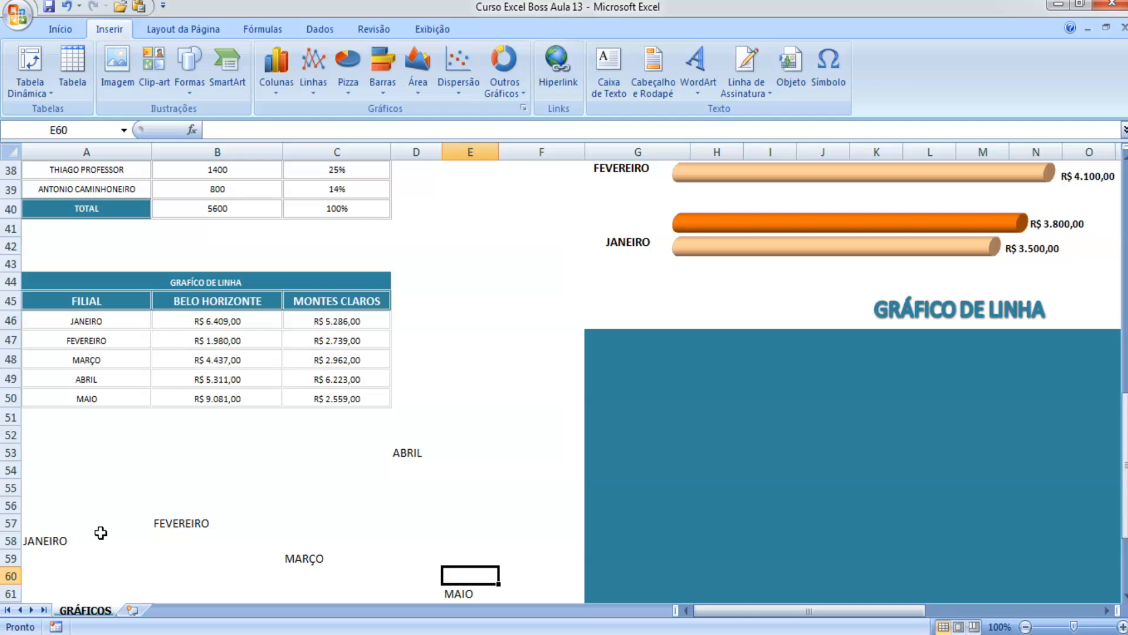
Draw a freehand line about 4.29 by 13.02 cm through the month labels from JANEIRO to MAIO.
left_click(235, 28)
left_click(203, 29)
left_click(123, 34)
left_click(184, 95)
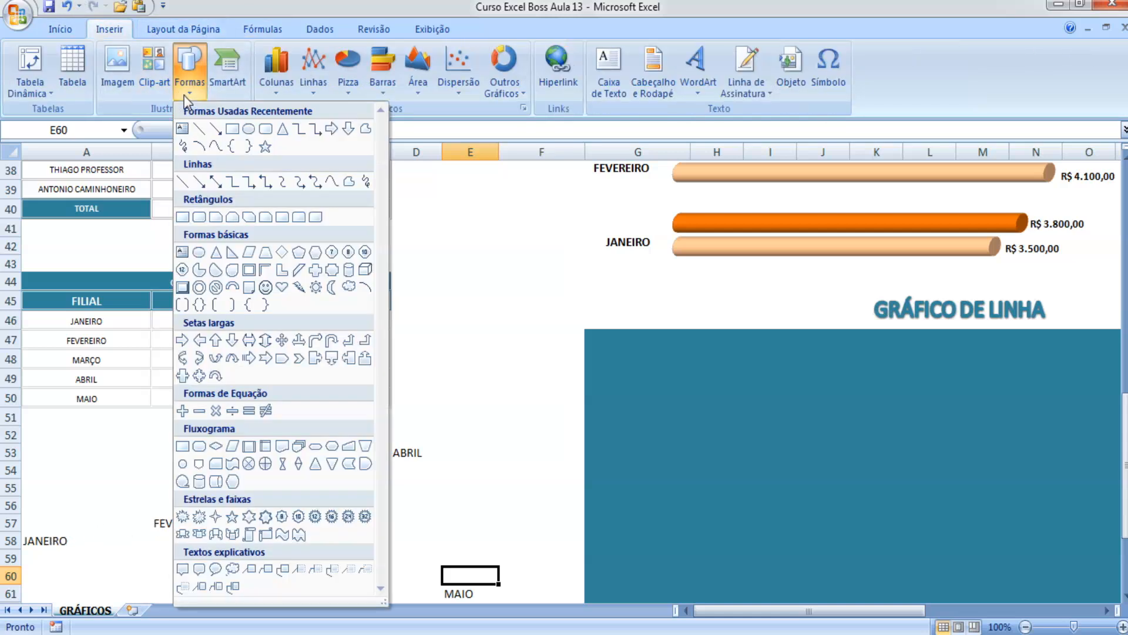
left_click(203, 148)
left_click_drag(53, 539, 156, 521)
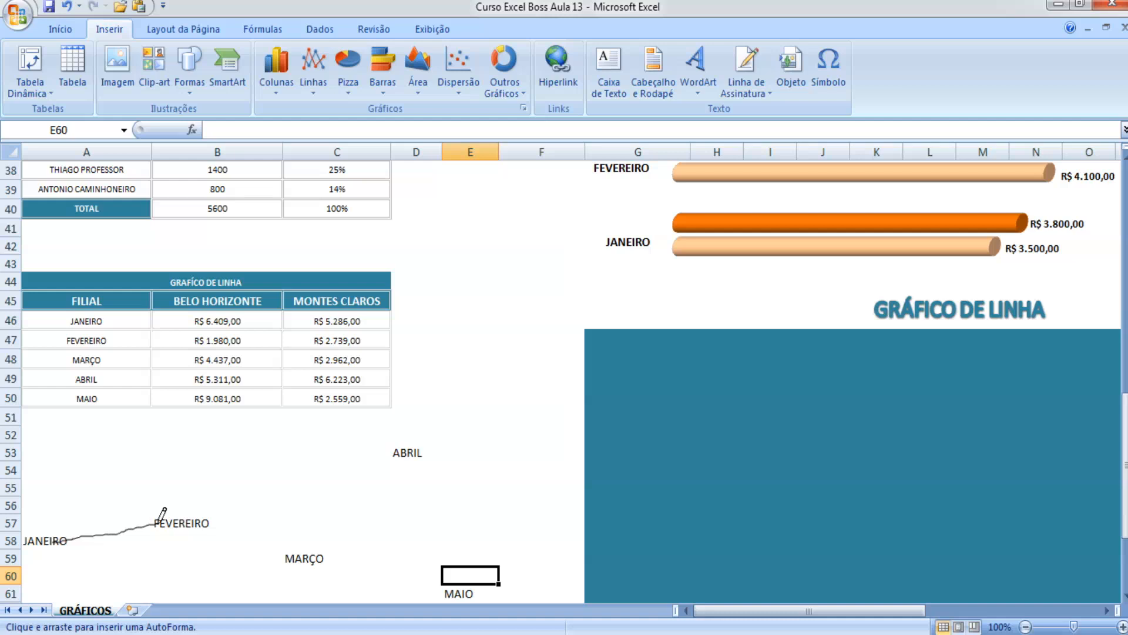
mouse_move(158, 522)
left_mouse_down()
mouse_move(297, 554)
mouse_move(347, 491)
mouse_move(405, 452)
mouse_move(461, 597)
left_mouse_up()
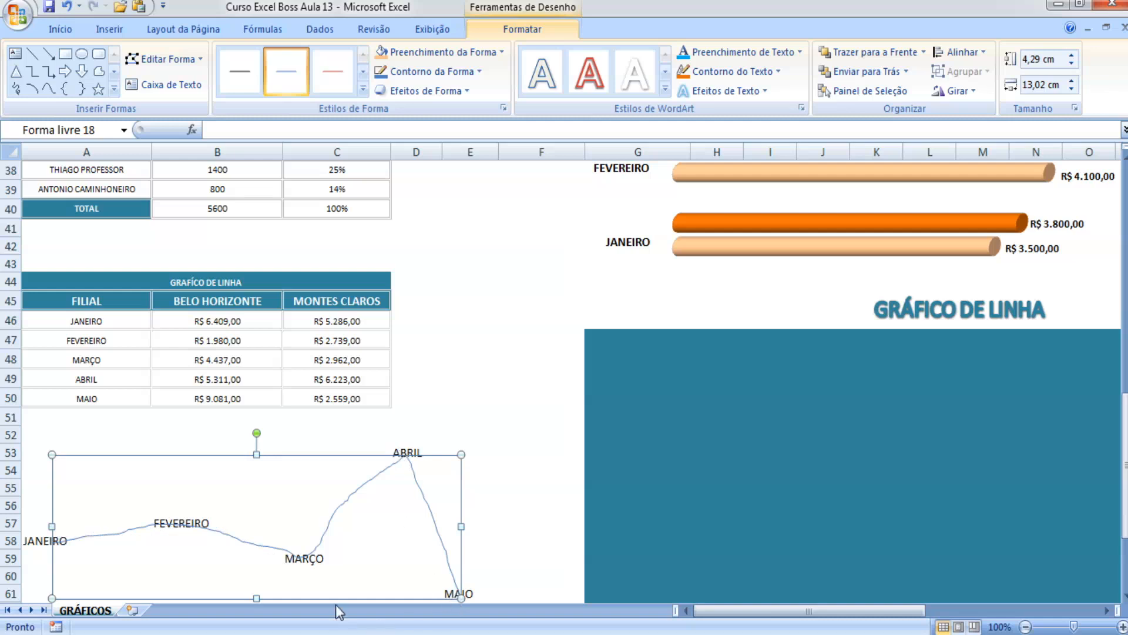
Delete the freehand line and clear the staggered month labels below the table.
key("Delete")
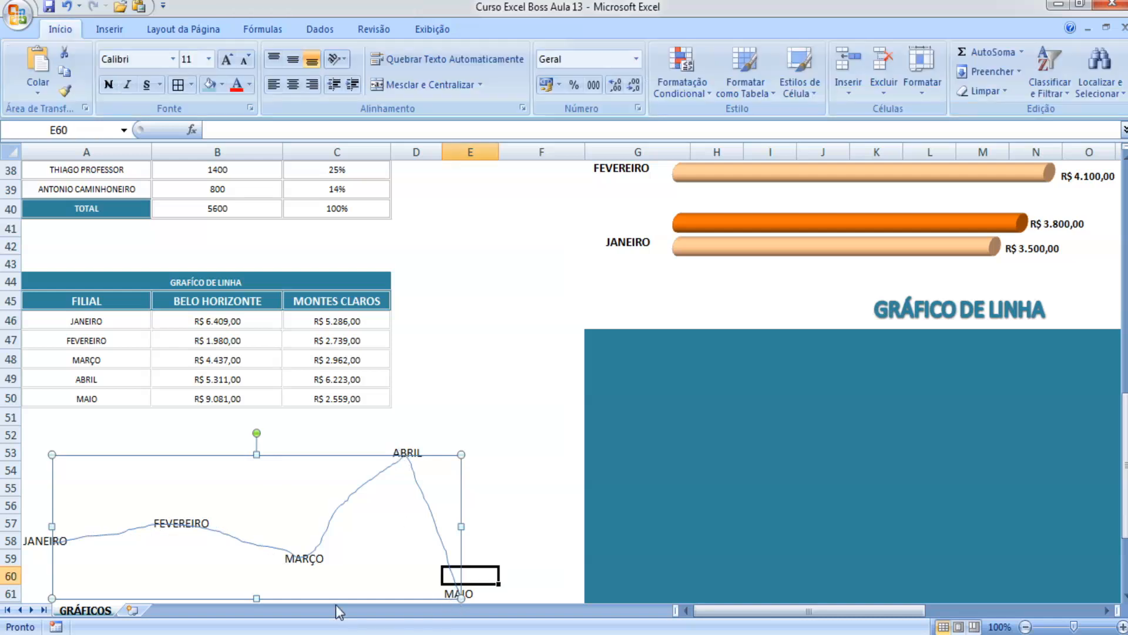
left_click_drag(465, 441, 88, 554)
key("Delete")
Examine the Linhas com Marcadores line chart type and compare the table's monthly entries for Belo Horizonte and Montes Claros.
scroll(327, 454, "up", 2)
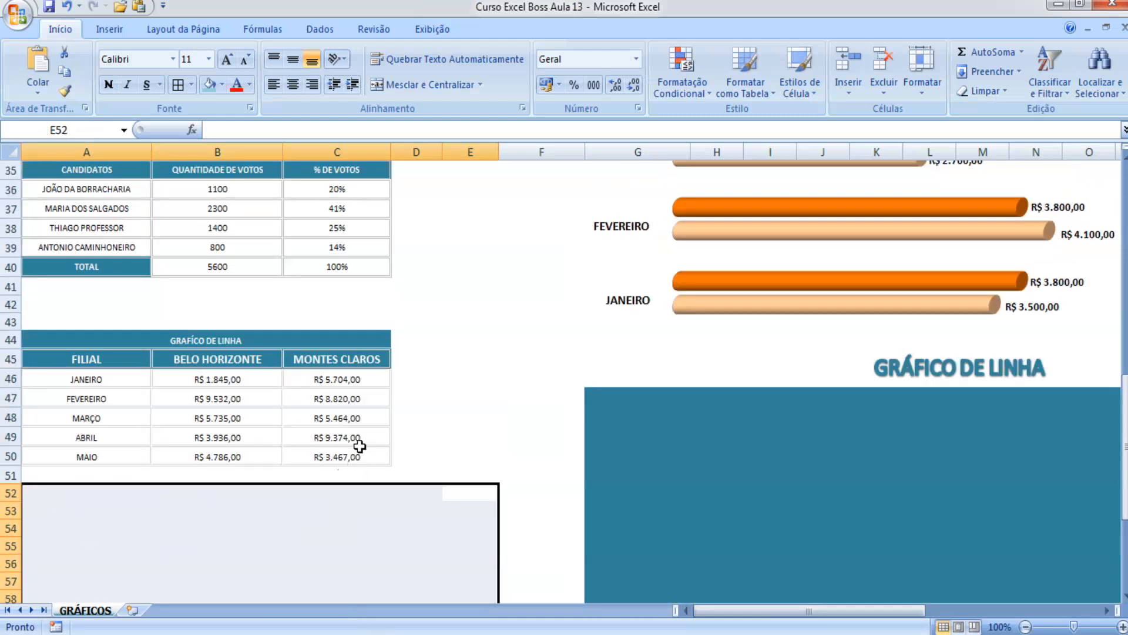
left_click(120, 26)
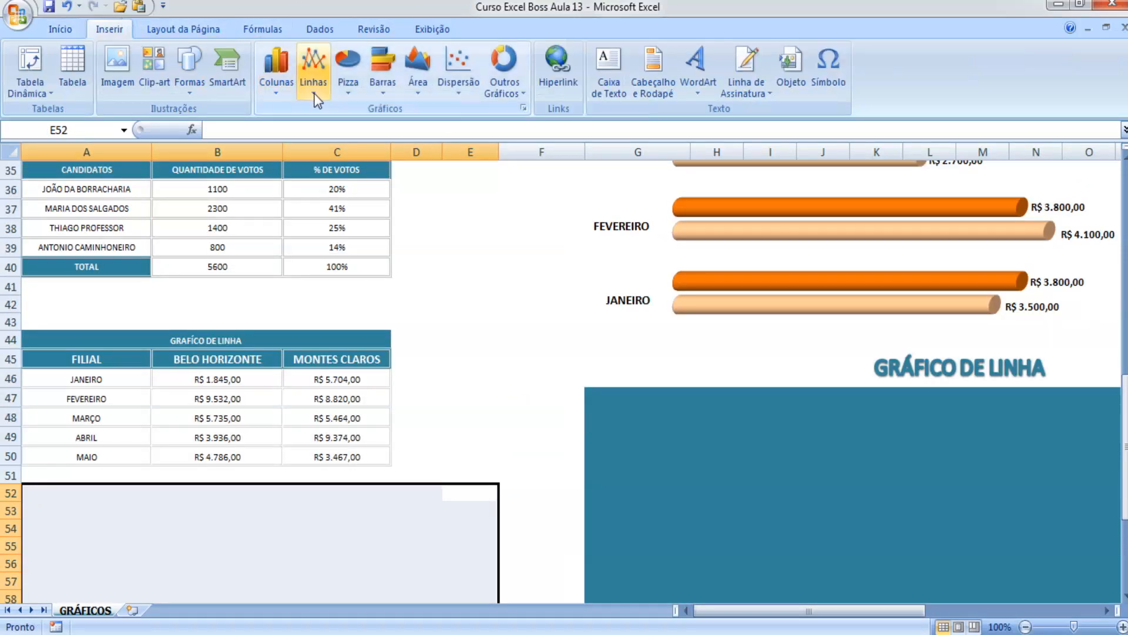
left_click(314, 91)
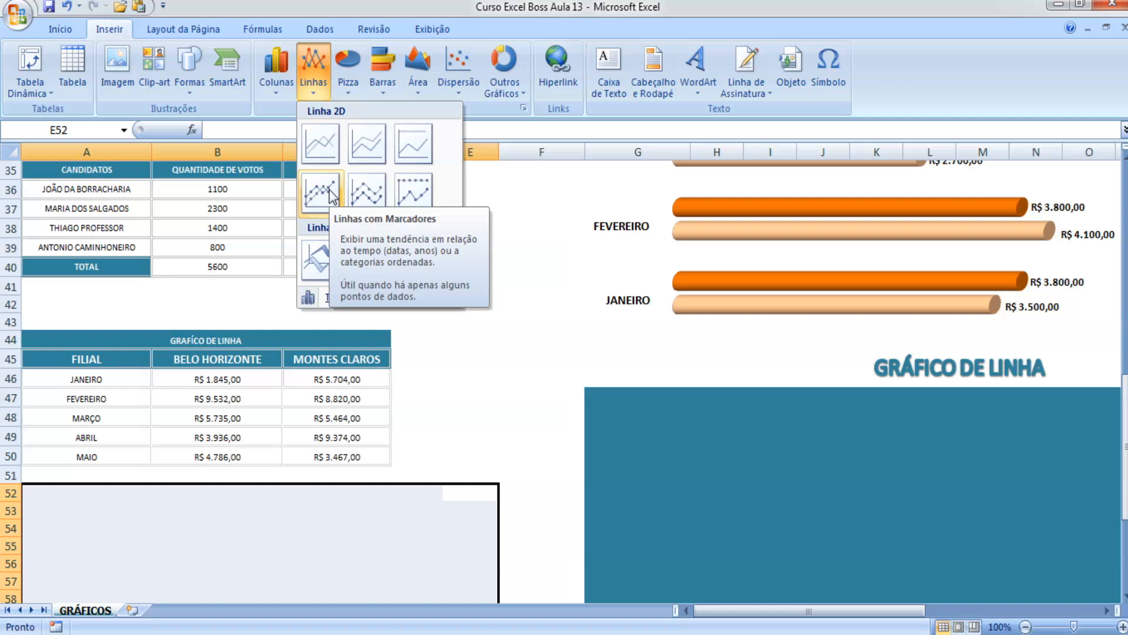
left_click(323, 393)
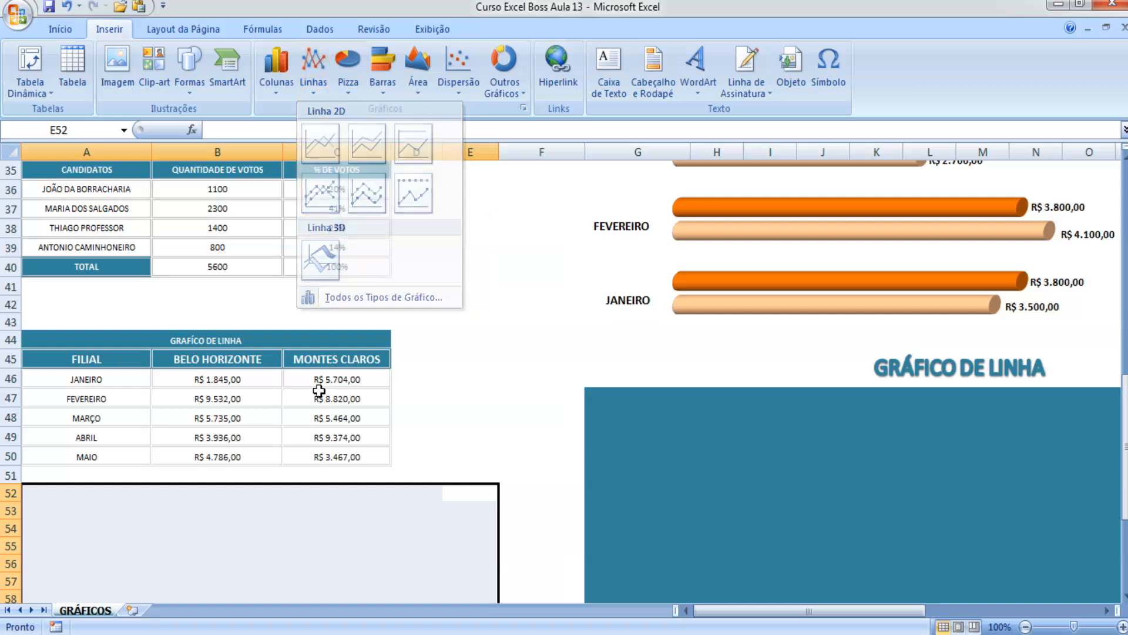
left_click_drag(127, 390, 116, 398)
left_click(125, 436)
left_click(120, 373)
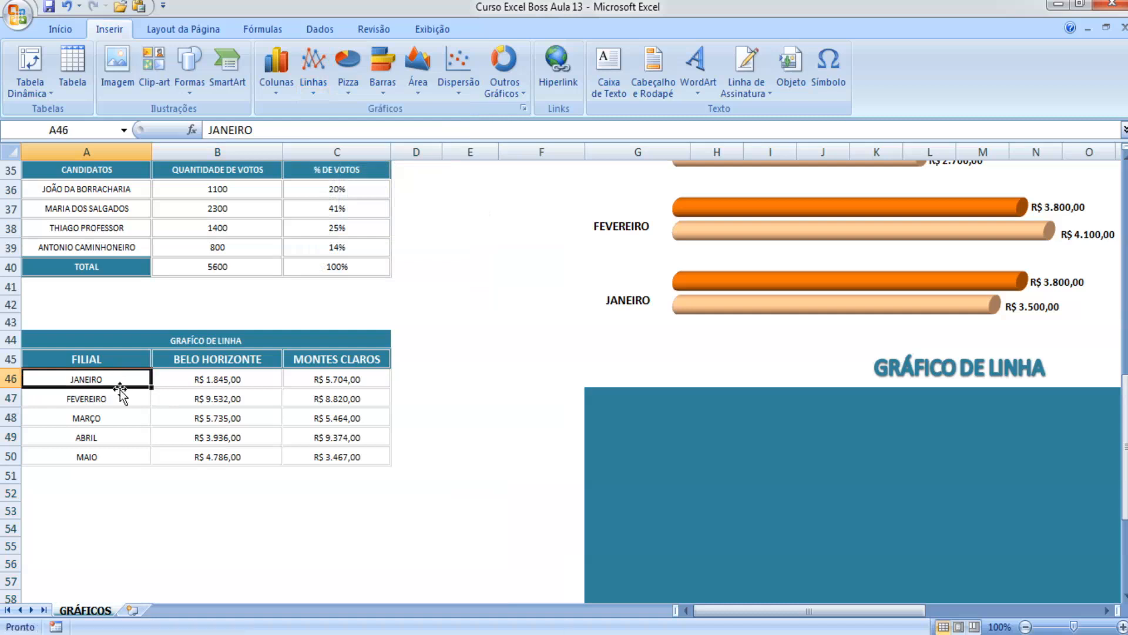
left_click(125, 397)
left_click(135, 413)
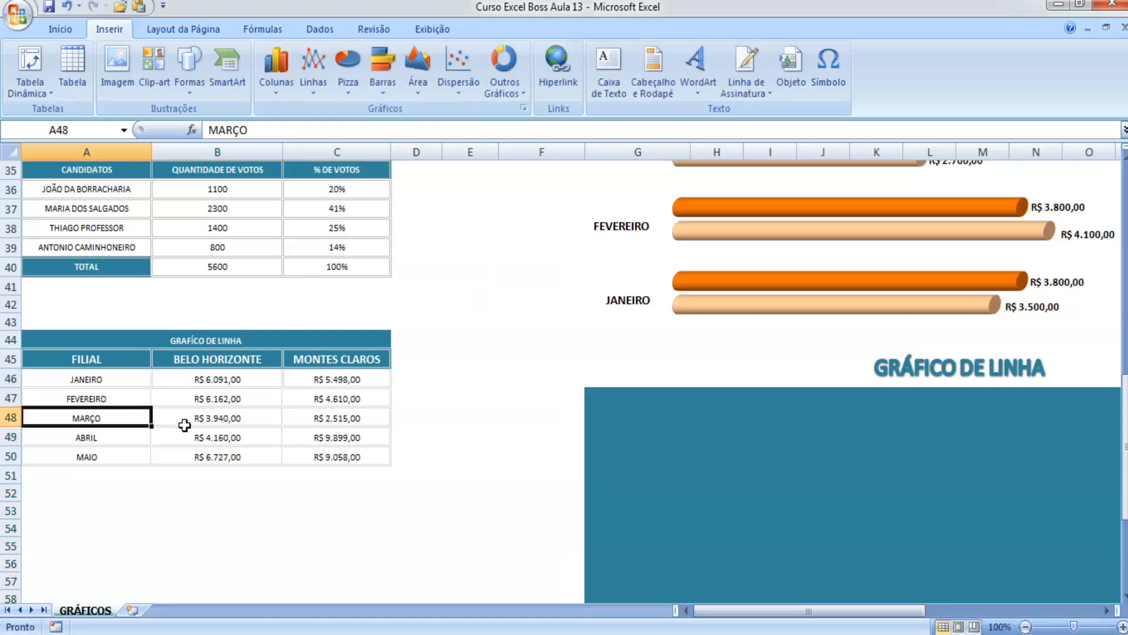
left_click_drag(197, 393, 129, 389)
left_click_drag(119, 382, 209, 420)
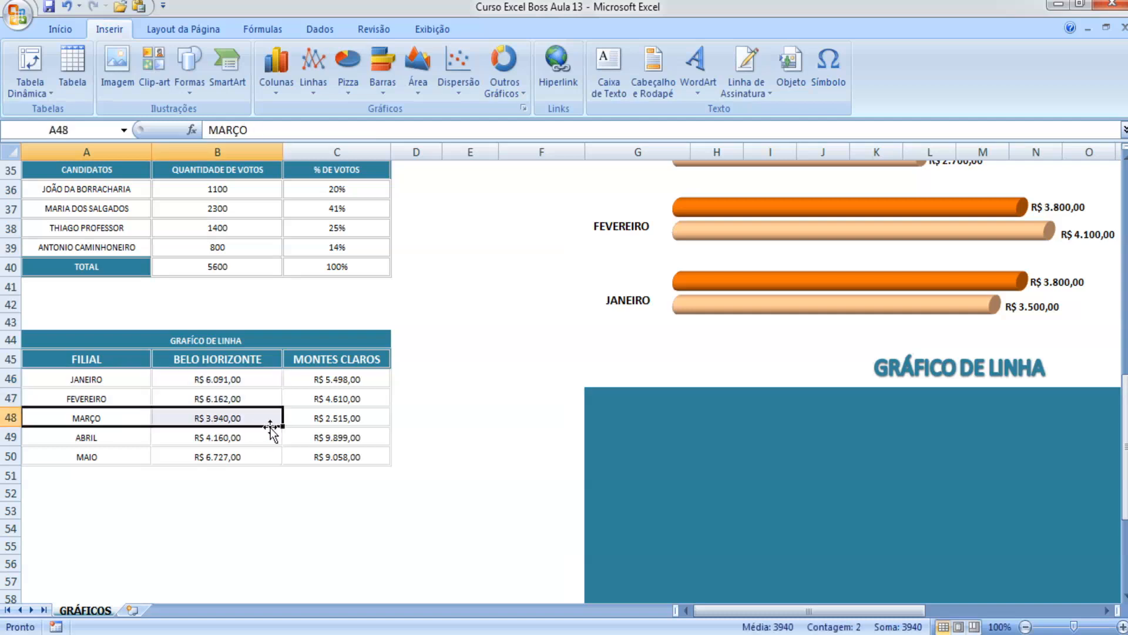
Undo the clearing of the staggered month labels below the table.
key("ctrl+z")
key("ctrl+z")
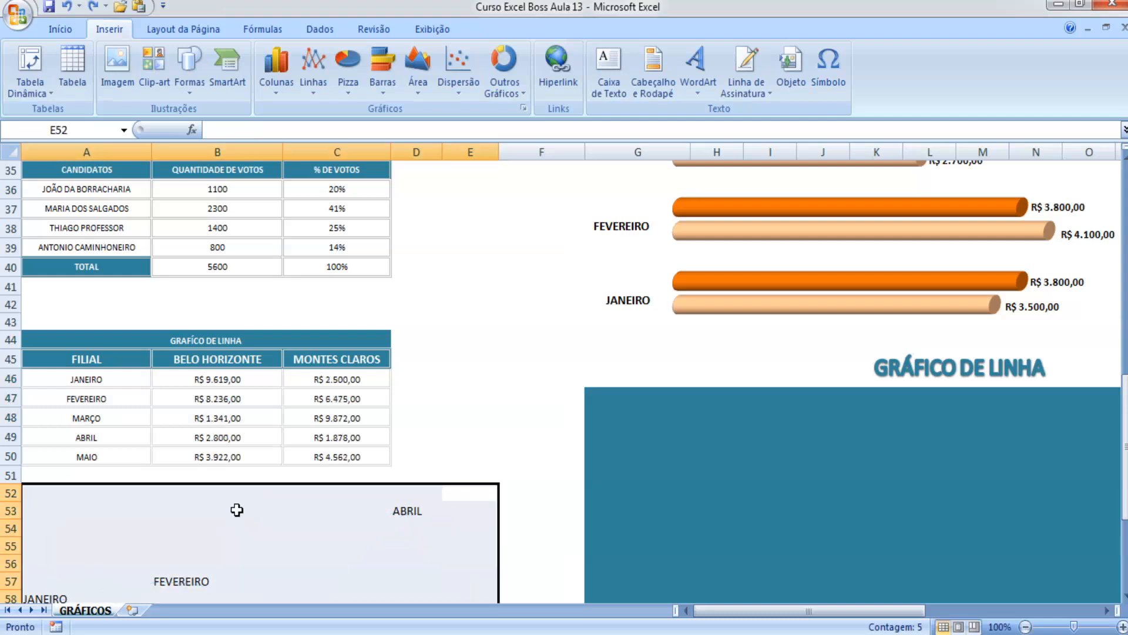
scroll(245, 514, "down", 2)
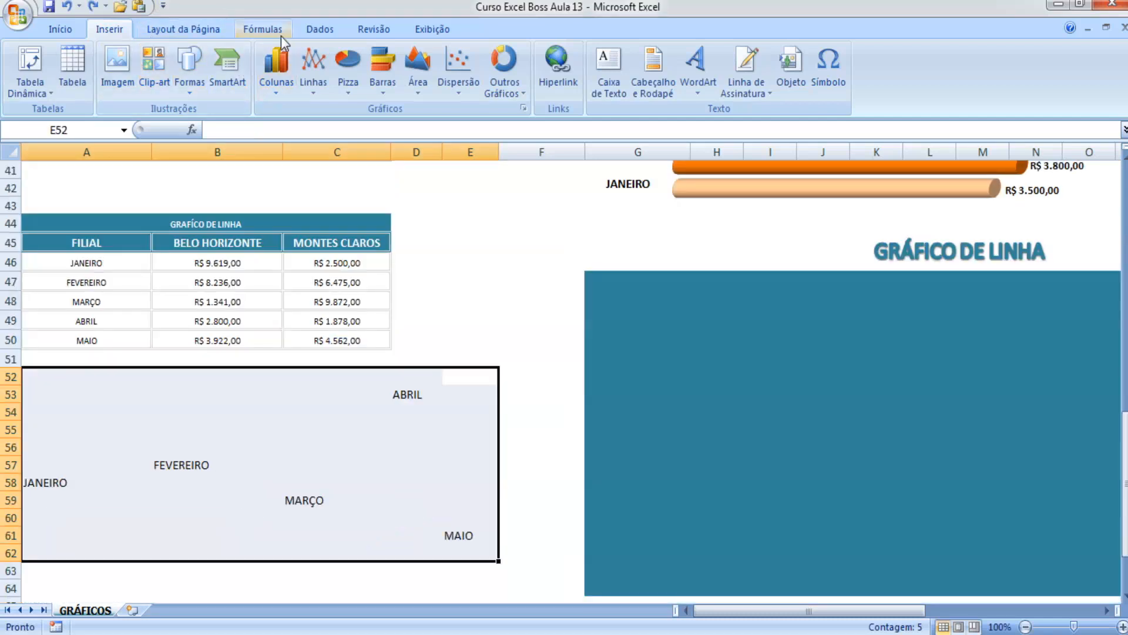
left_click(189, 76)
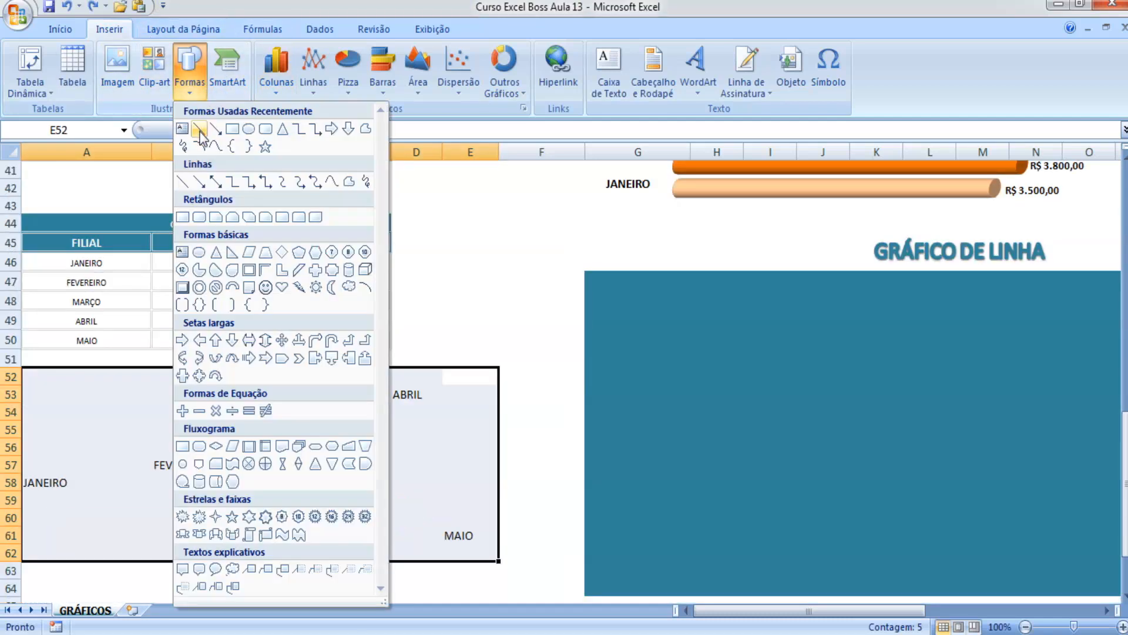
left_click(179, 132)
left_click_drag(52, 482, 71, 482)
key("ctrl+z")
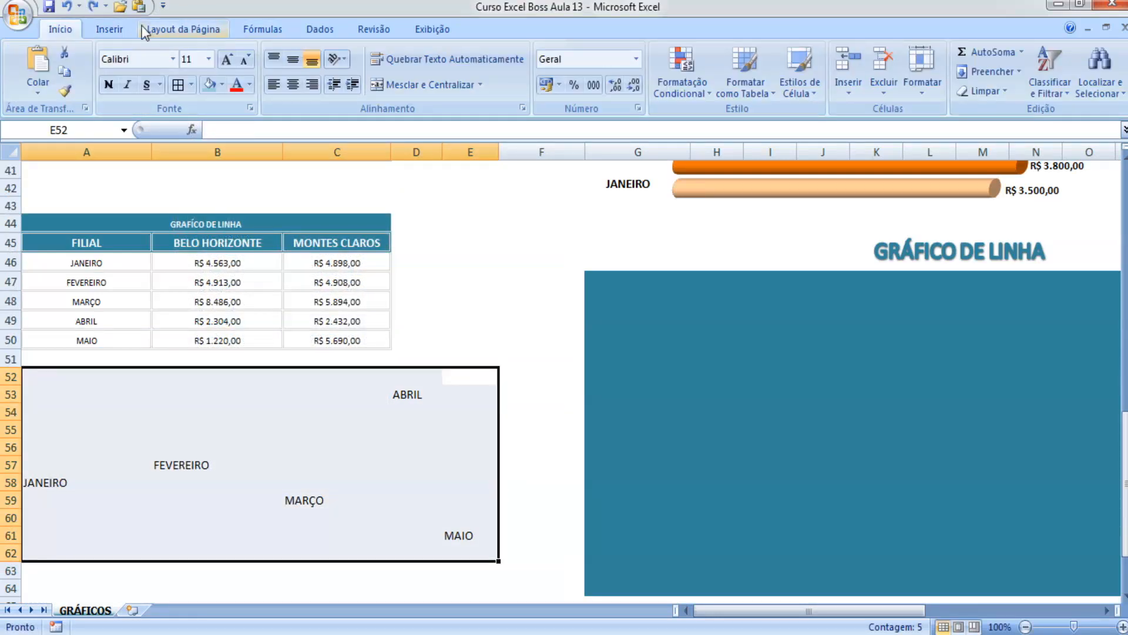
Draw a straight arrow connector about 4.15 cm wide and 0.61 cm high from JANEIRO to FEVEREIRO.
left_click(109, 29)
left_click(191, 95)
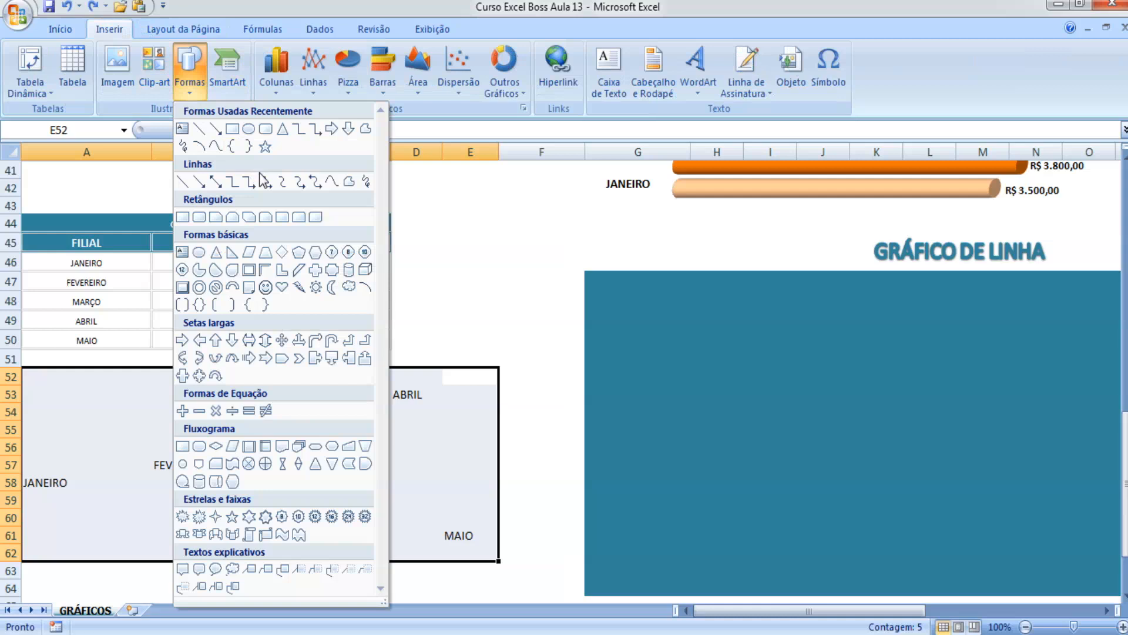
left_click(216, 129)
left_click_drag(47, 483, 176, 463)
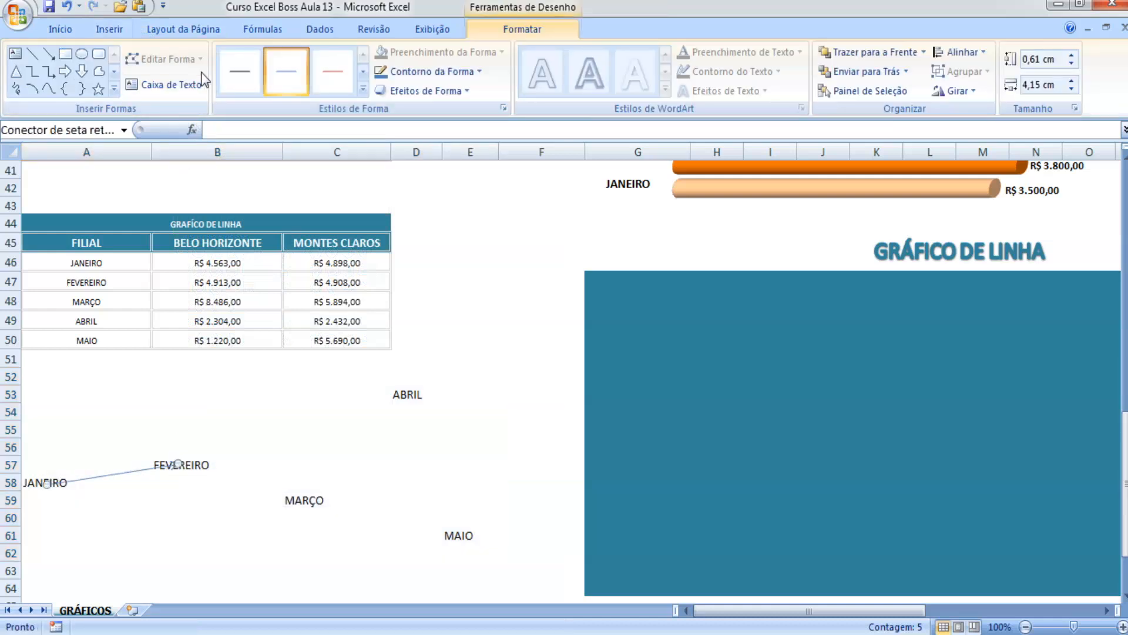
Draw a straight arrow connector about 4.13 cm wide and 1.35 cm high from FEVEREIRO to MARÇO.
left_click(114, 35)
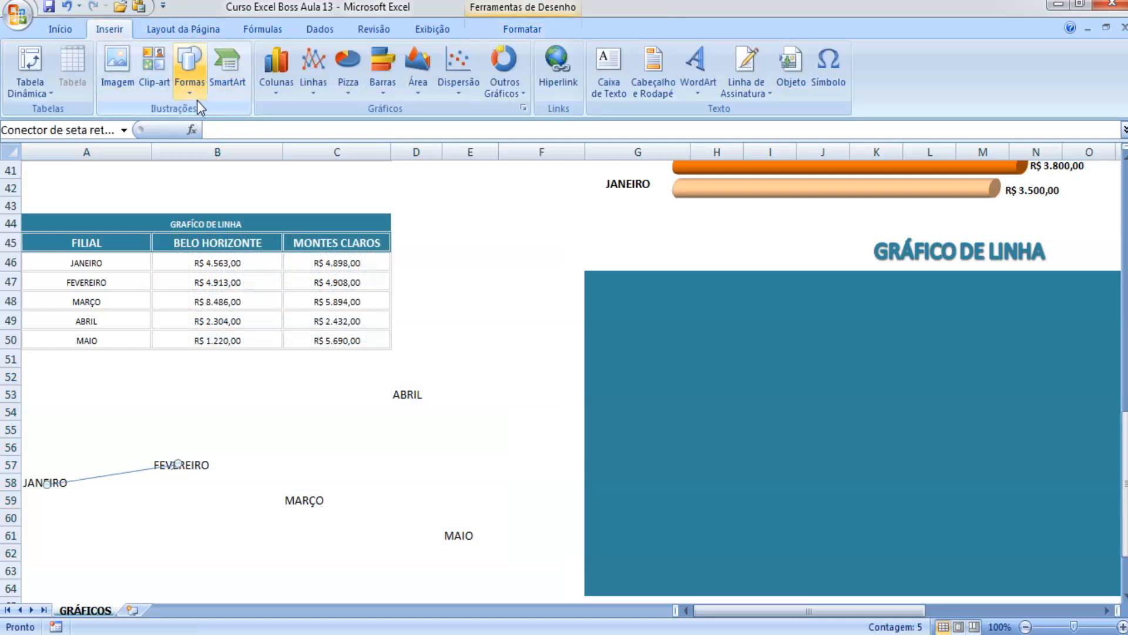
left_click(192, 88)
left_click(215, 130)
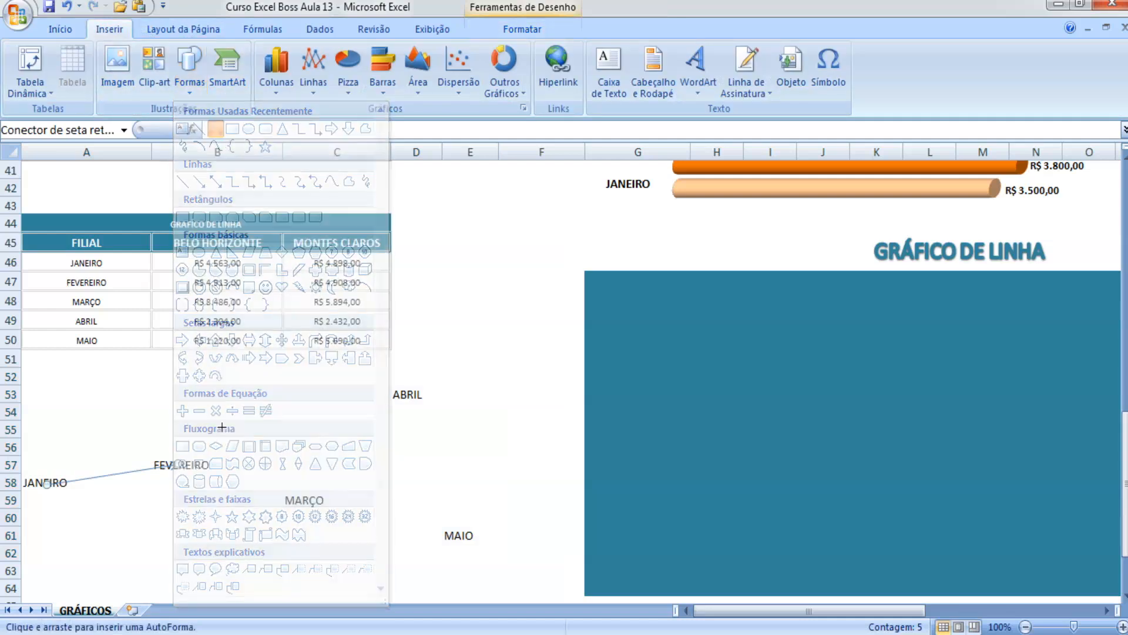
mouse_move(178, 463)
left_mouse_down()
mouse_move(308, 504)
mouse_move(345, 469)
mouse_move(308, 509)
left_mouse_up()
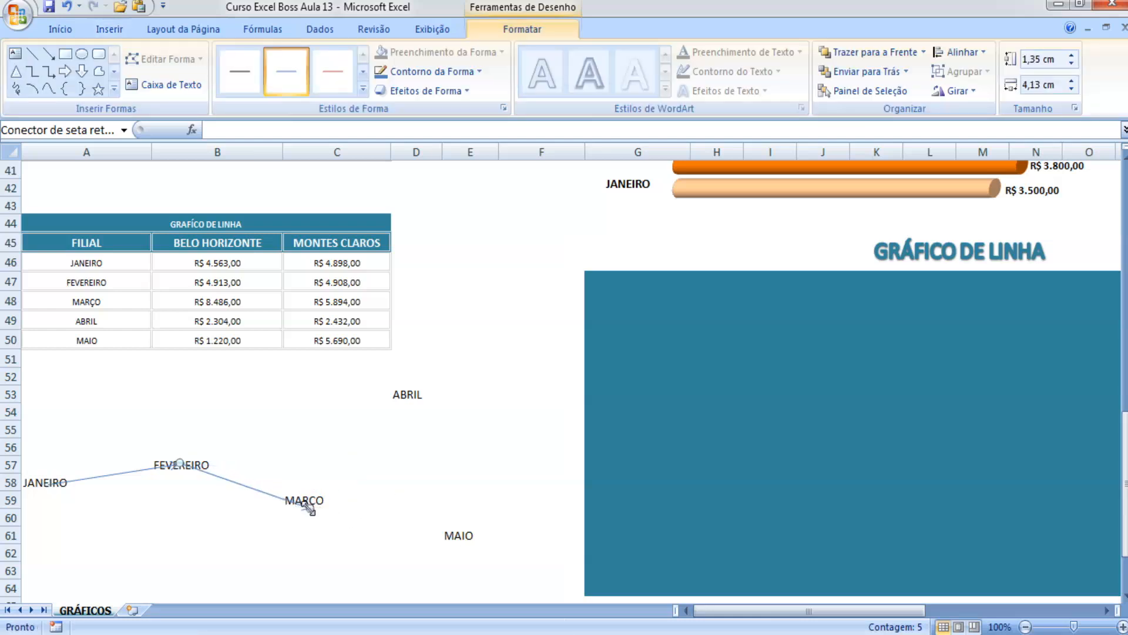
Draw a straight arrow connector about 2.94 cm wide and 3.36 cm high from MARÇO up to ABRIL.
left_click(110, 28)
left_click(189, 73)
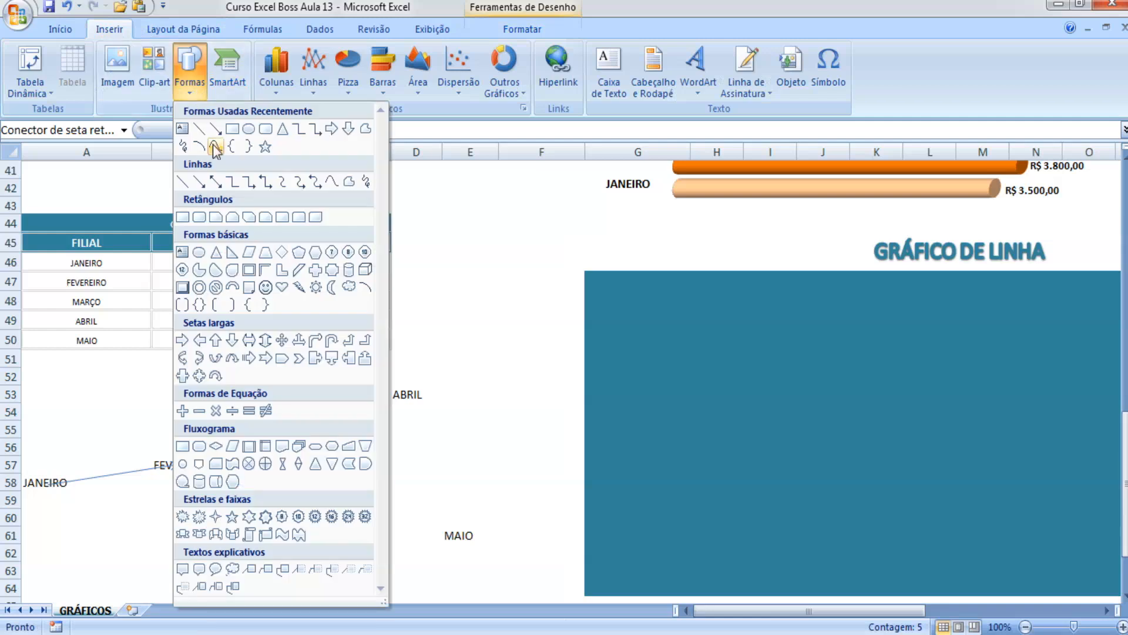
left_click(215, 128)
left_click_drag(318, 498, 403, 394)
Draw a straight arrow connector about 1.88 cm wide and 4.42 cm high from ABRIL down to MAIO.
left_click(130, 27)
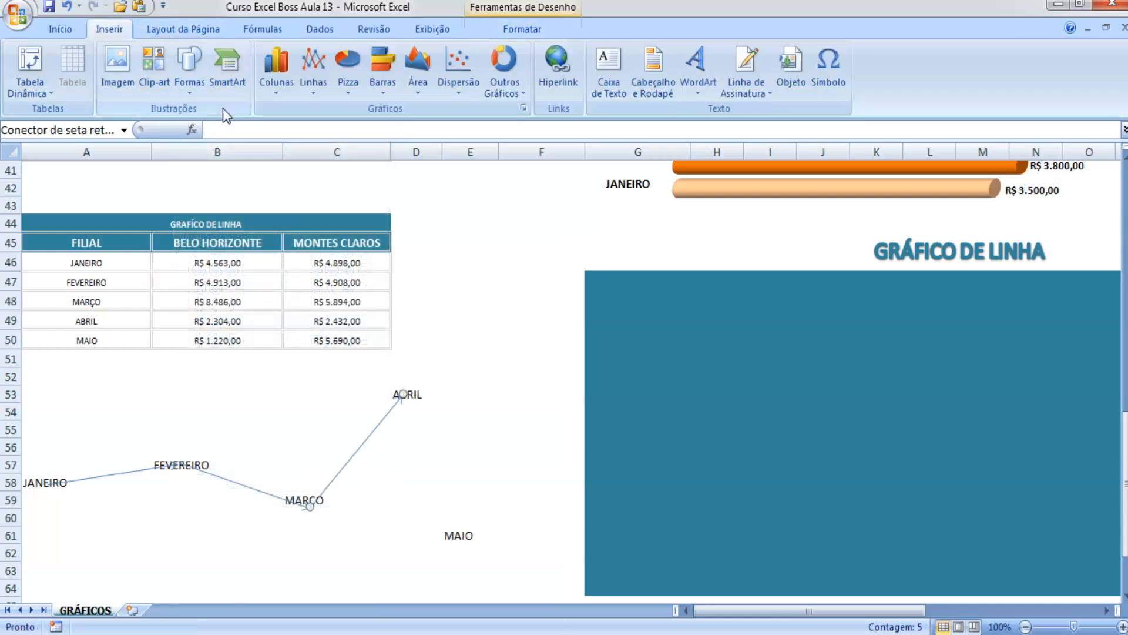
left_click(189, 73)
left_click(215, 128)
left_click_drag(403, 395, 462, 544)
left_click(493, 520)
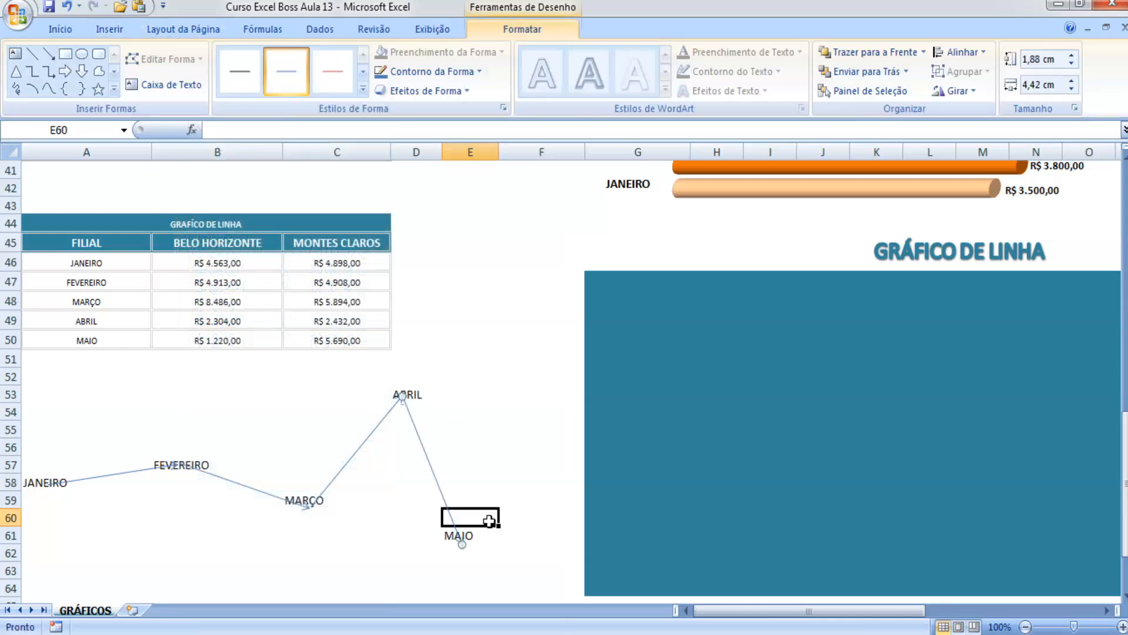
Examine how the arrow connectors link the months in sequence from JANEIRO to MAIO.
left_click(316, 501)
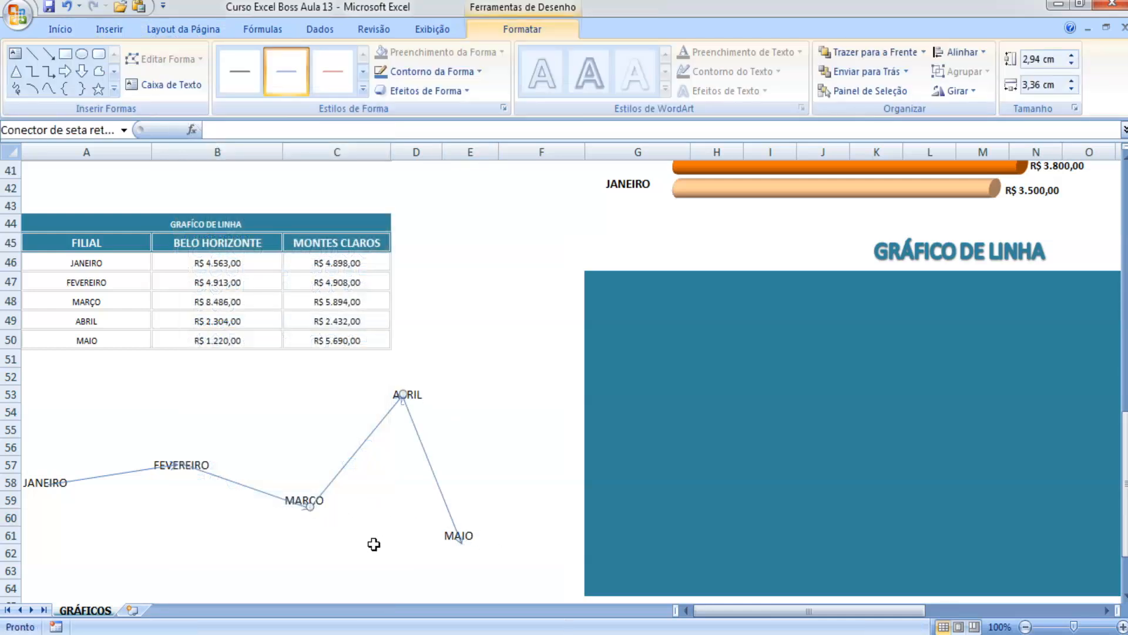
left_click(184, 469)
left_click(173, 467)
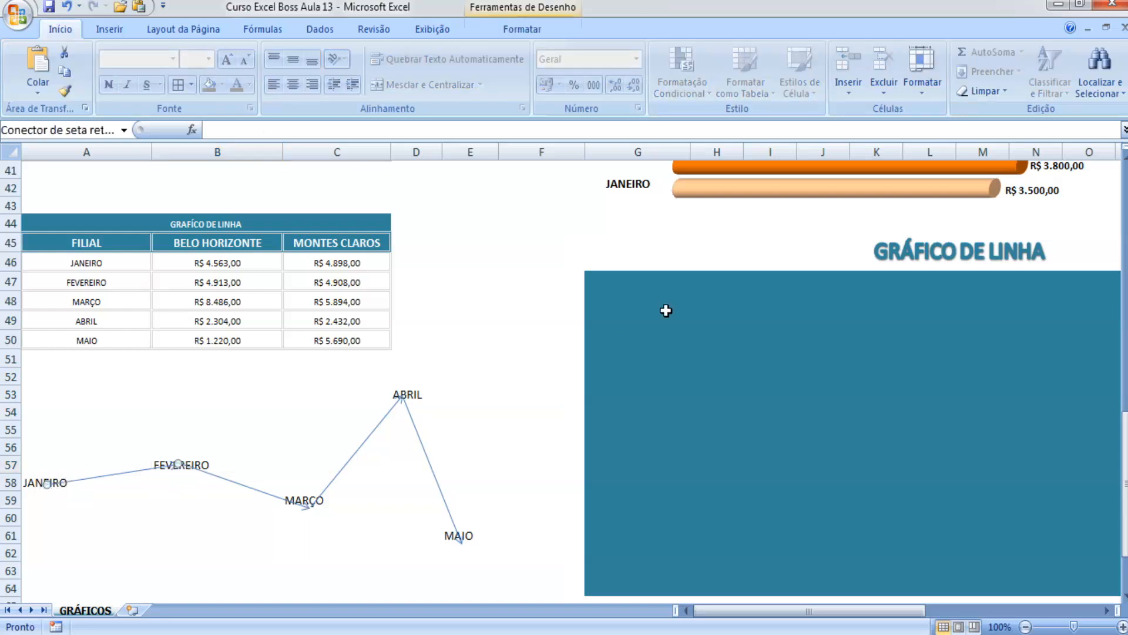
left_click(526, 338)
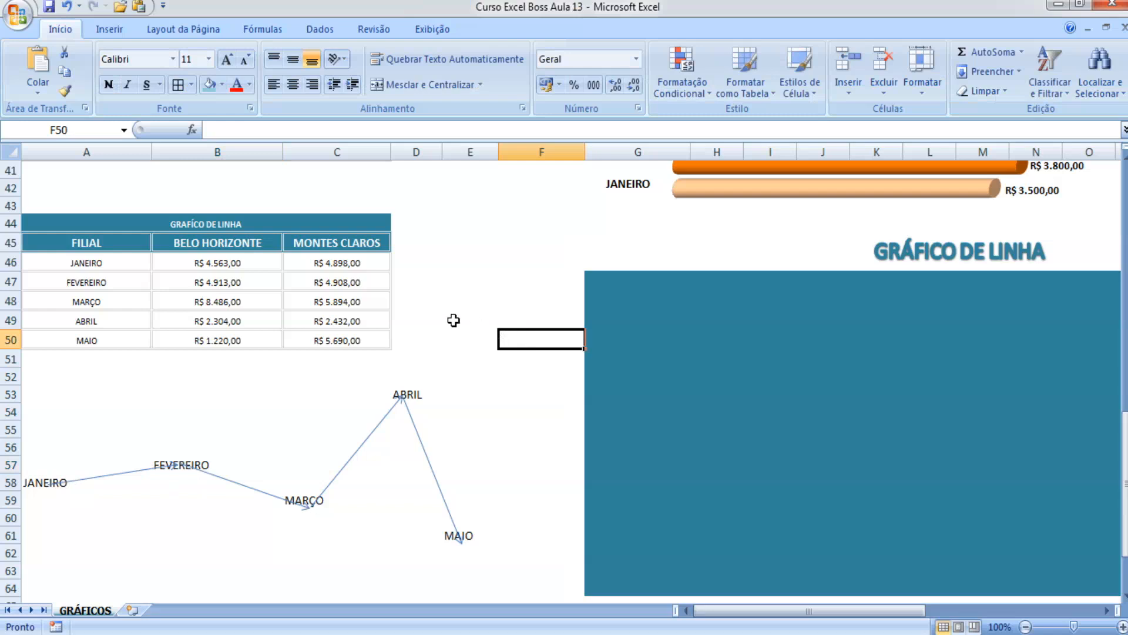
left_click(56, 481)
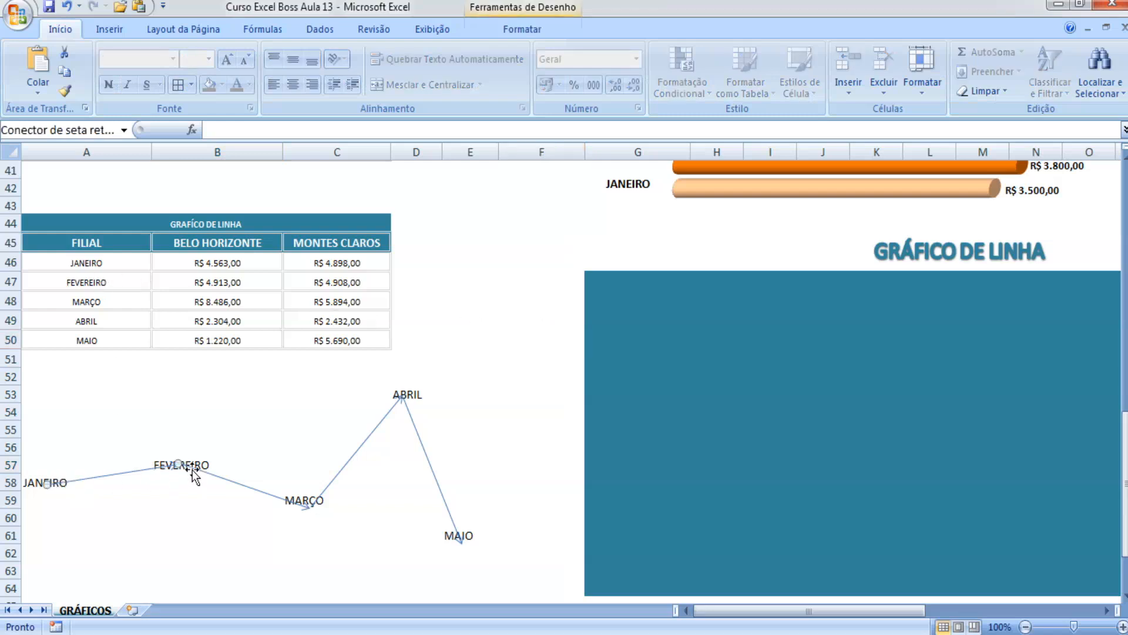
left_click(304, 504)
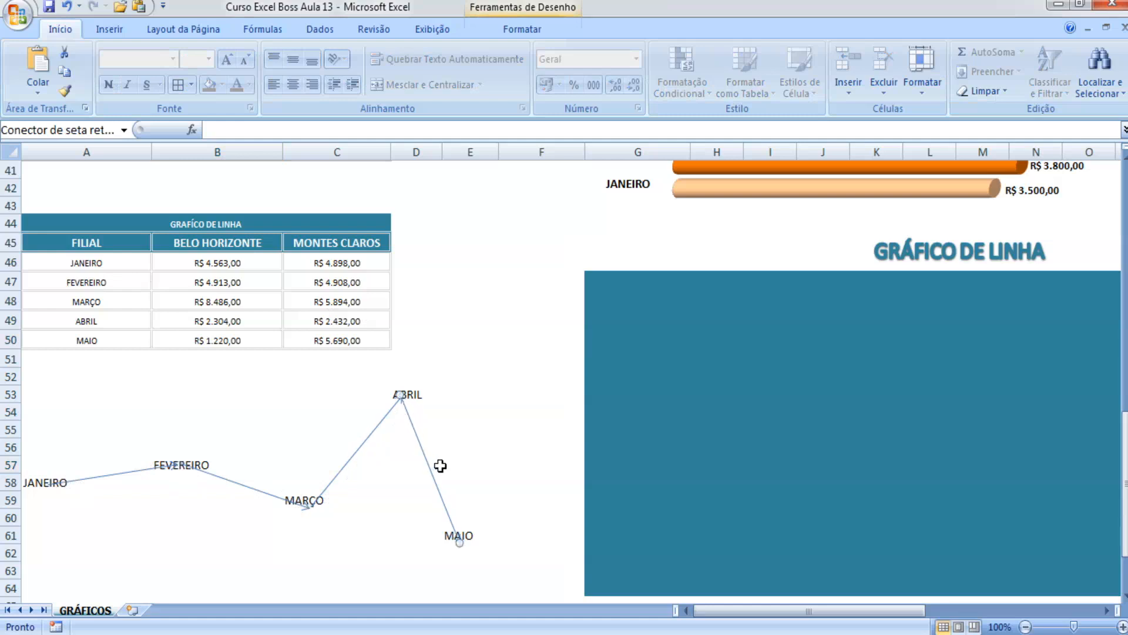
Undo the arrow connectors and the staggered month labels below the GRÁFICO DE LINHA table.
key("ctrl+z")
key("ctrl+z")
key("ctrl+z")
key("ctrl+z")
key("ctrl+z")
key("ctrl+z")
key("ctrl+z")
key("ctrl+z")
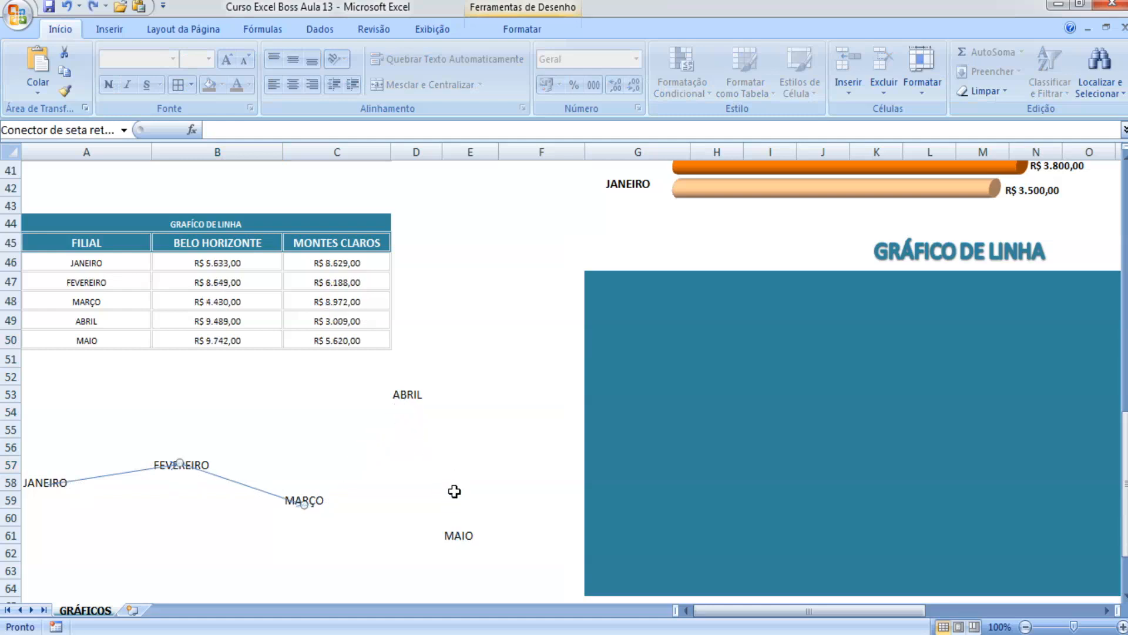
key("ctrl+z")
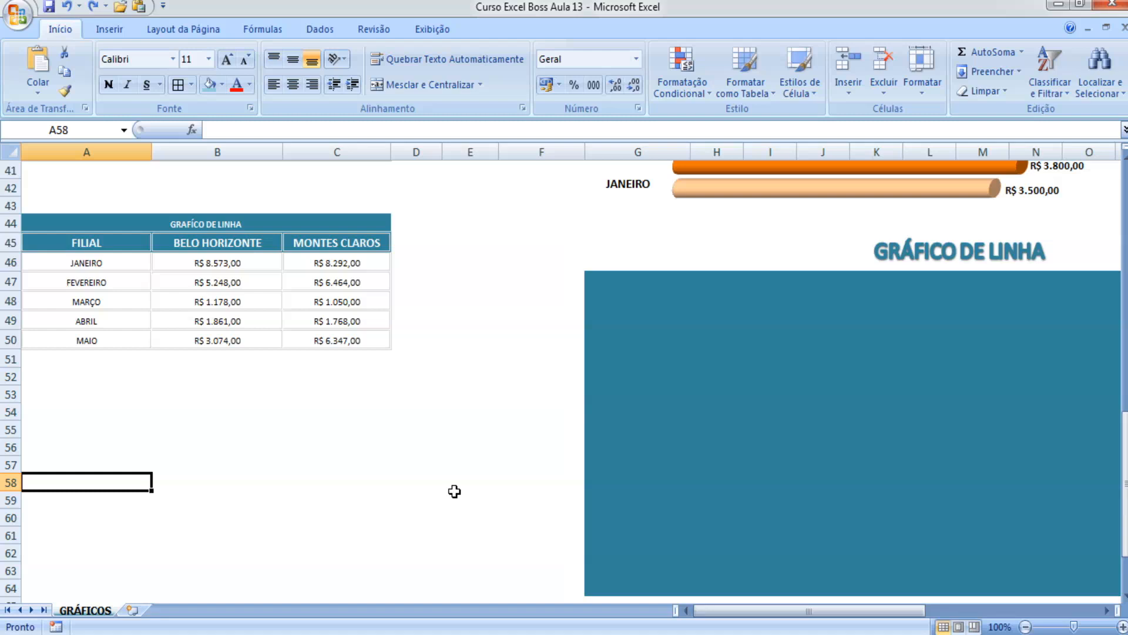
Insert an empty Linhas com Marcadores chart and move it onto the teal panel under the GRÁFICO DE LINHA title.
left_click(101, 28)
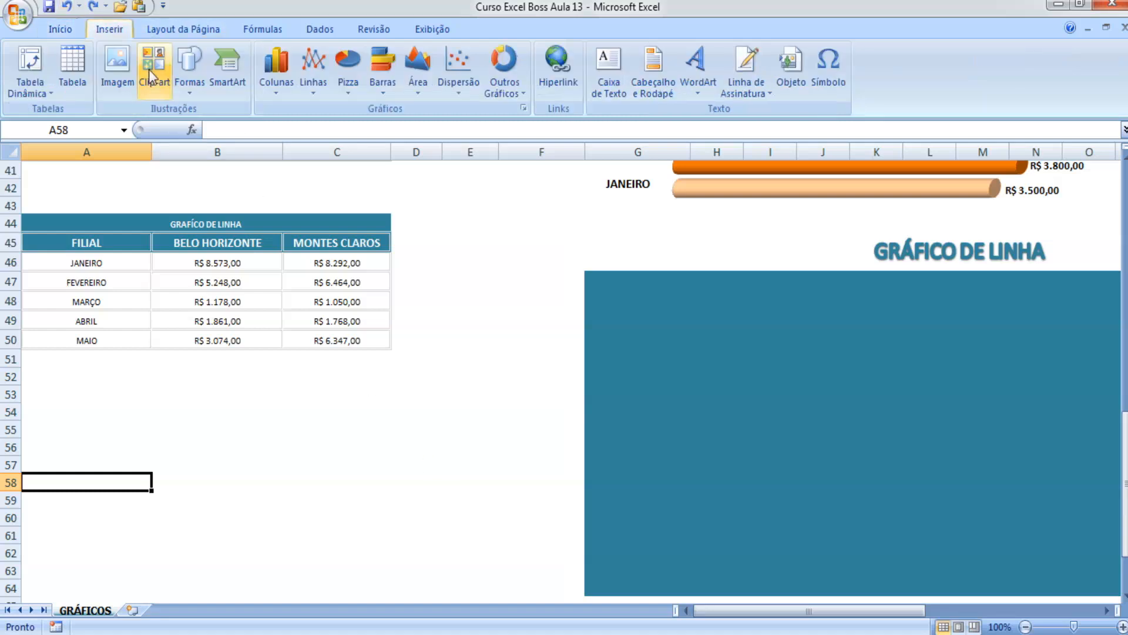
left_click(323, 94)
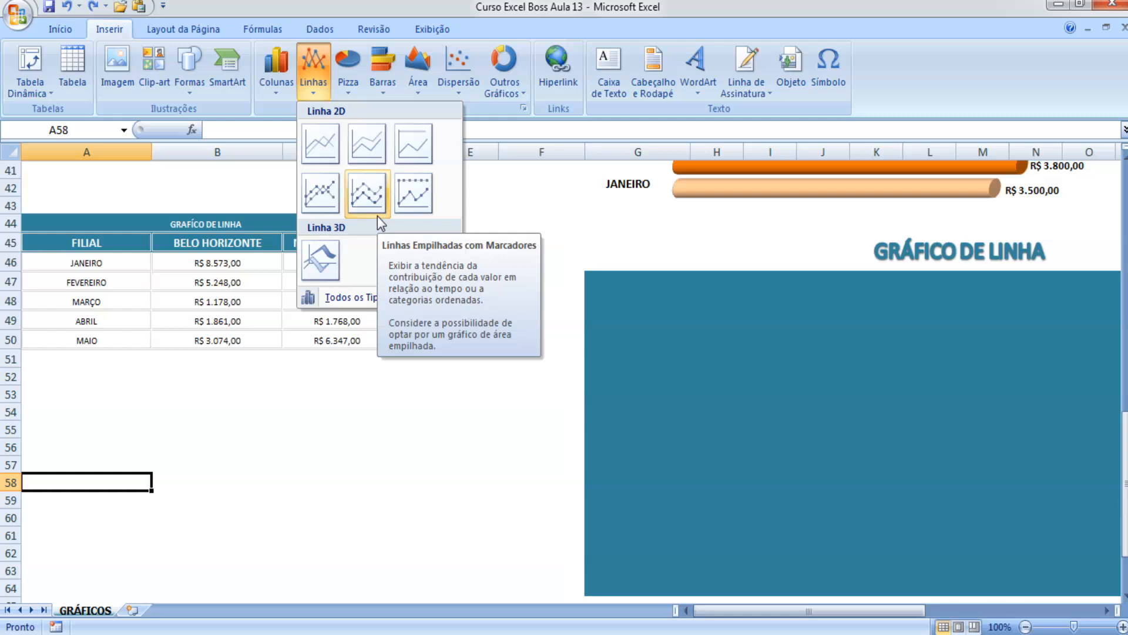
left_click(441, 345)
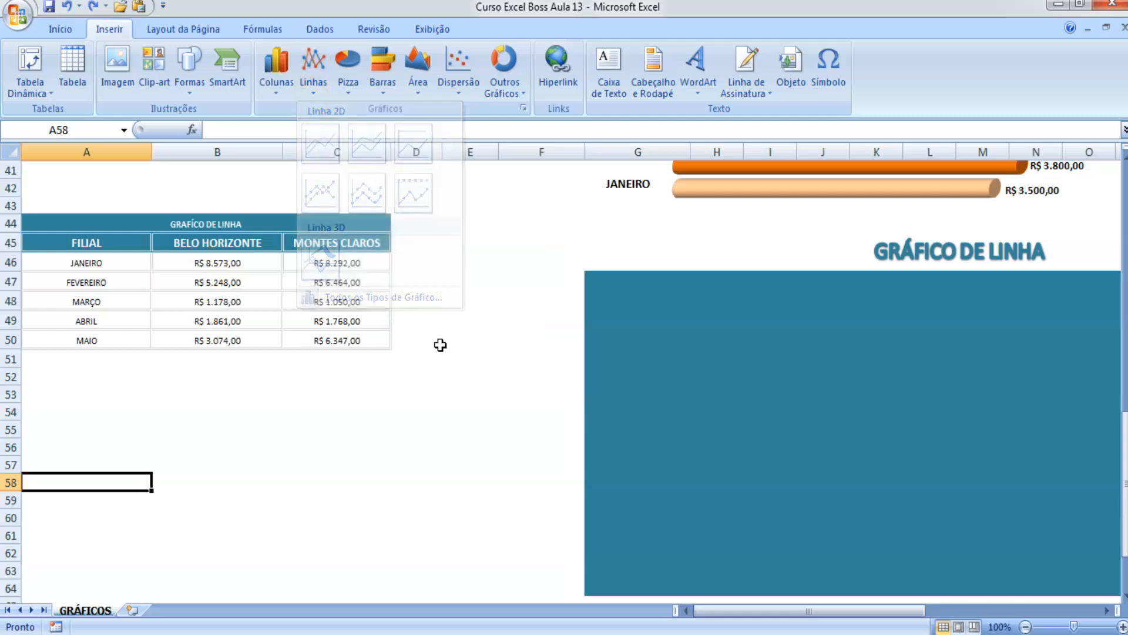
left_click(313, 83)
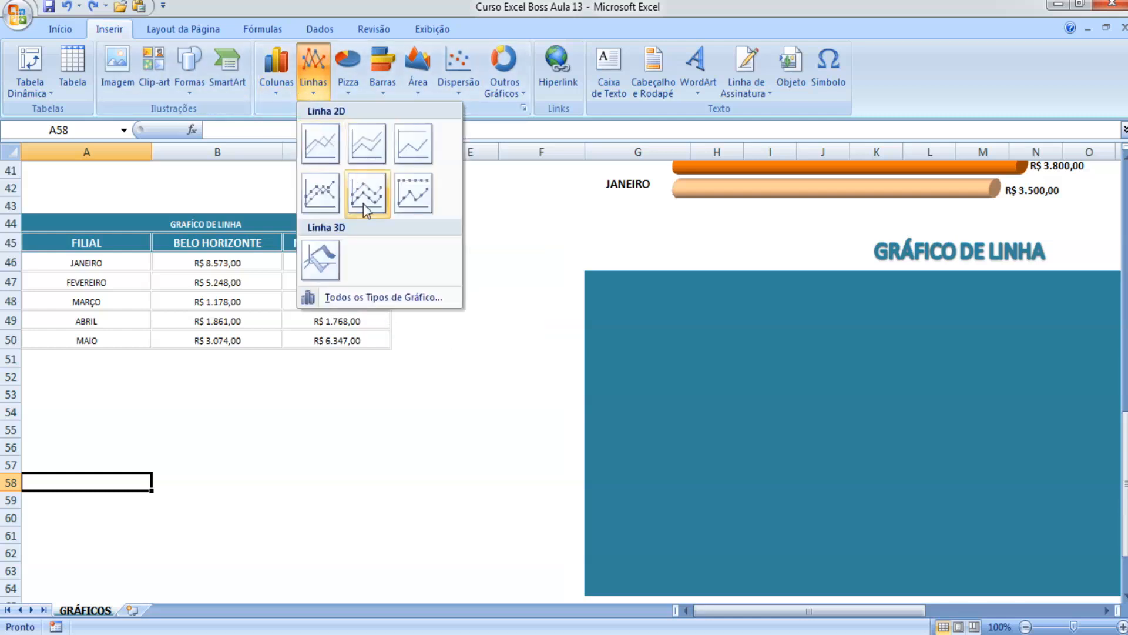
left_click(339, 154)
left_click_drag(720, 269, 1088, 310)
Add a data series to the line chart with its name from B45 (BELO HORIZONTE) and its values from B46:B50.
mouse_move(837, 610)
left_mouse_down()
mouse_move(874, 595)
mouse_move(882, 615)
mouse_move(823, 614)
left_mouse_up()
right_click(618, 446)
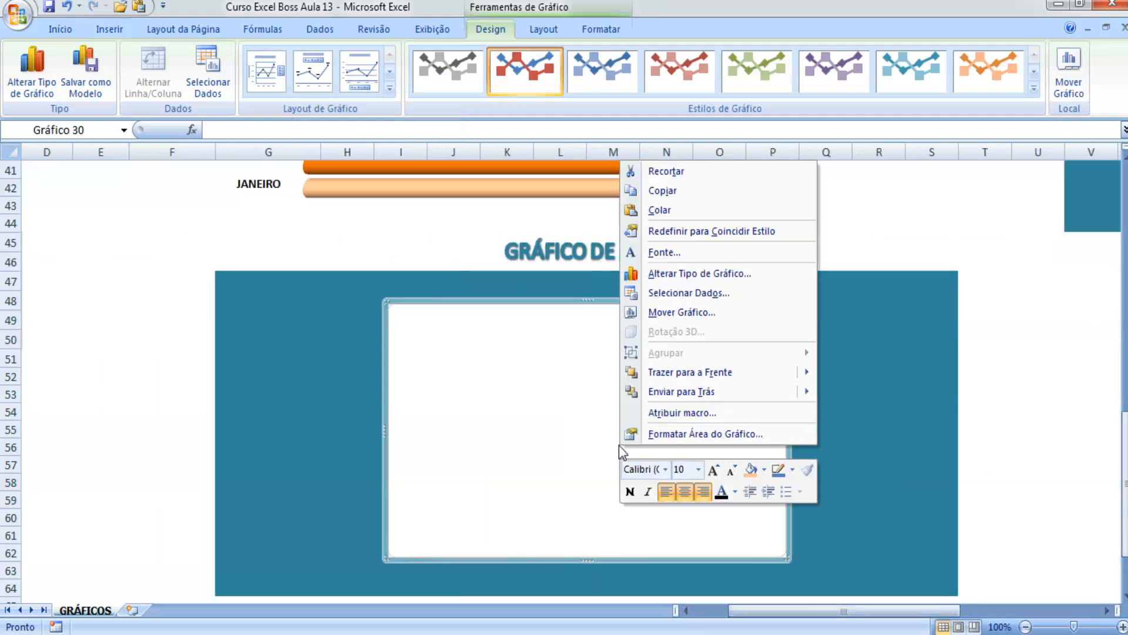
left_click(735, 293)
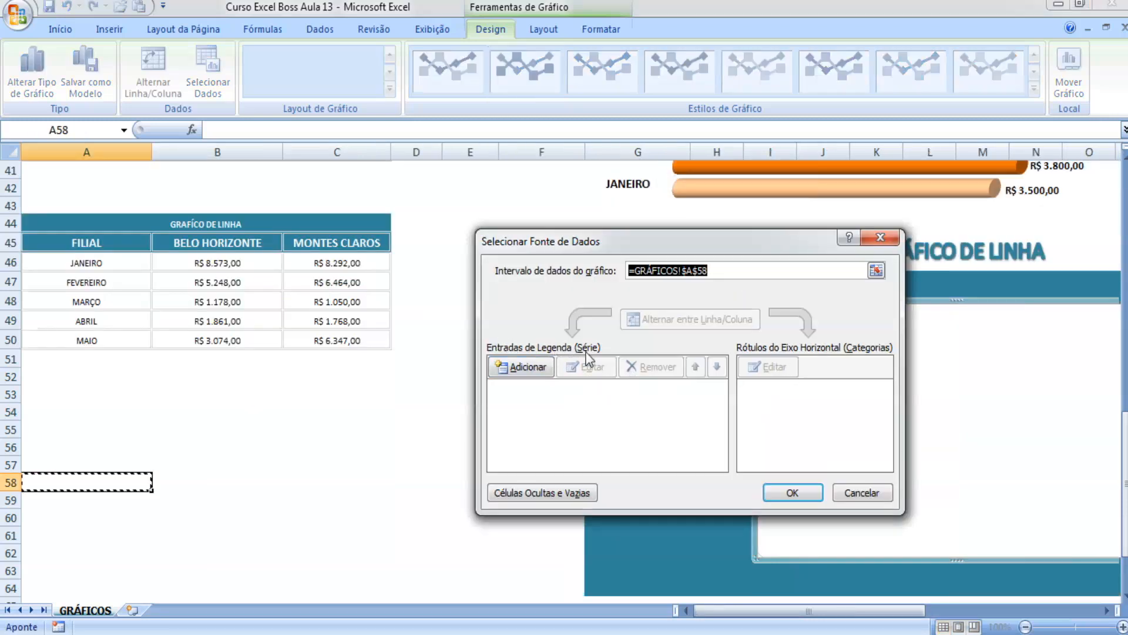
left_click(540, 365)
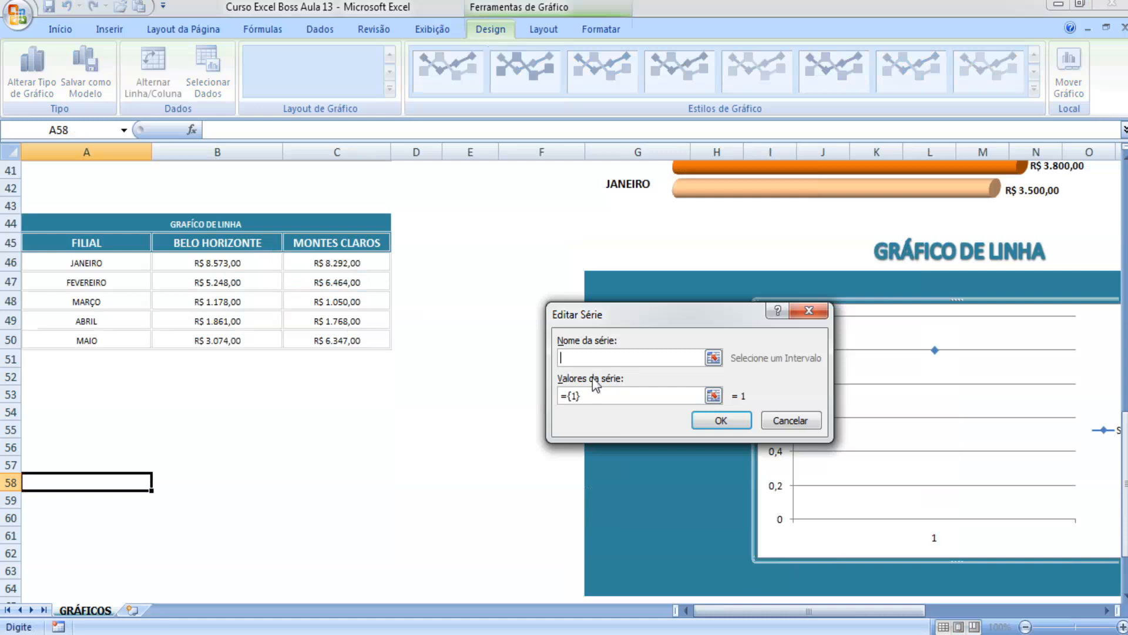
left_click(713, 357)
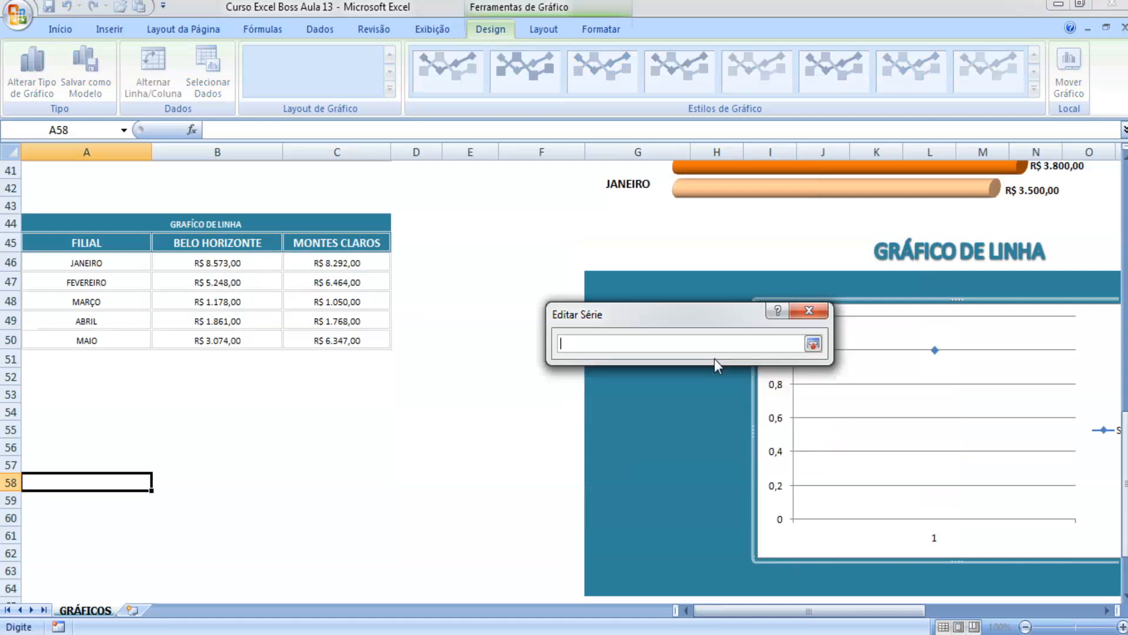
left_click(203, 244)
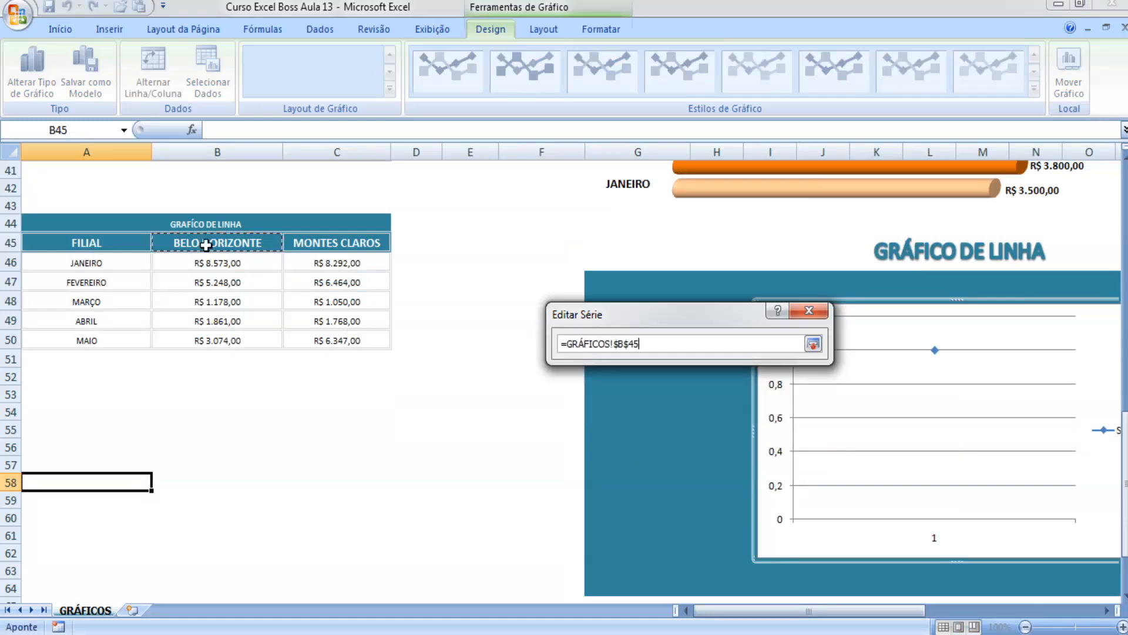
left_click(813, 343)
left_click(715, 393)
left_click_drag(270, 262, 271, 339)
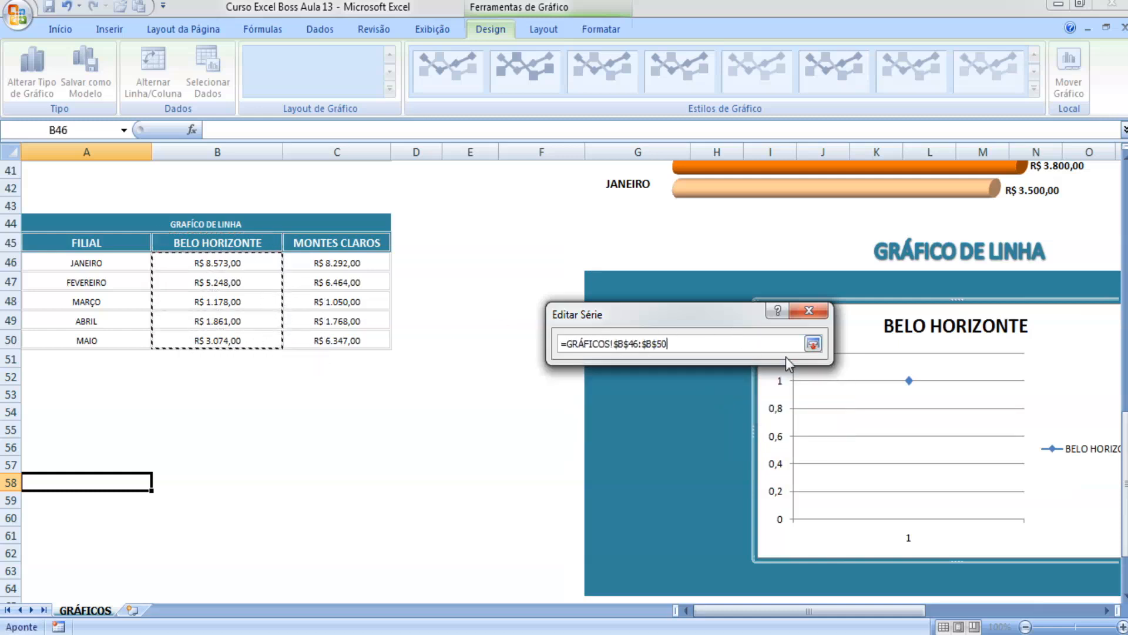
left_click(812, 344)
left_click(723, 421)
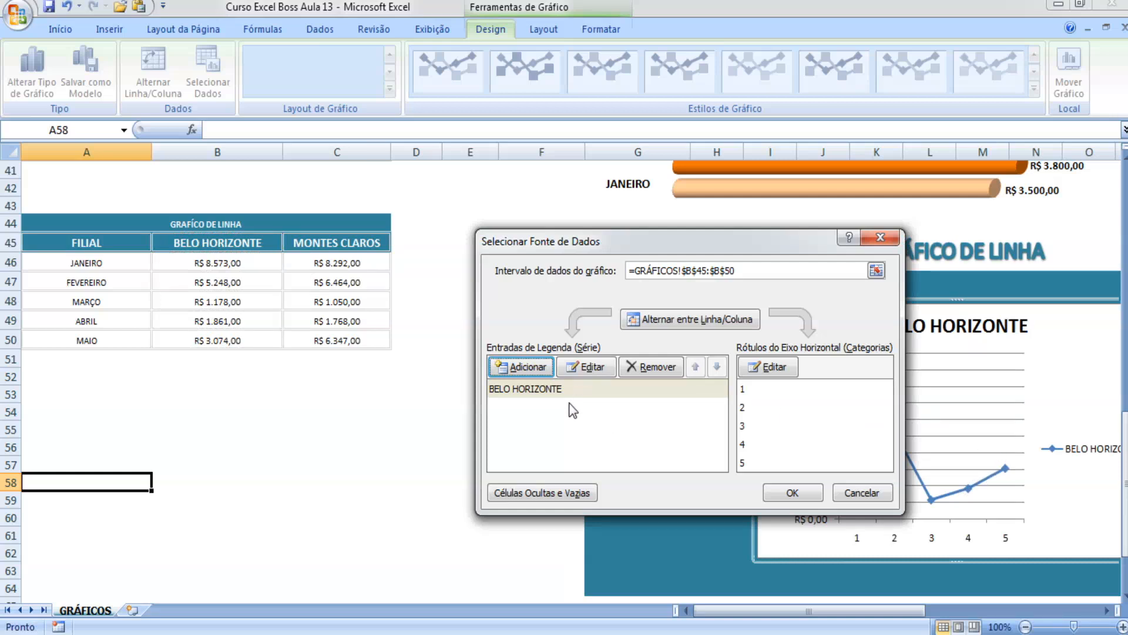
Set the horizontal axis labels to the months in A46:A50 and apply the chart's data source.
left_click(767, 370)
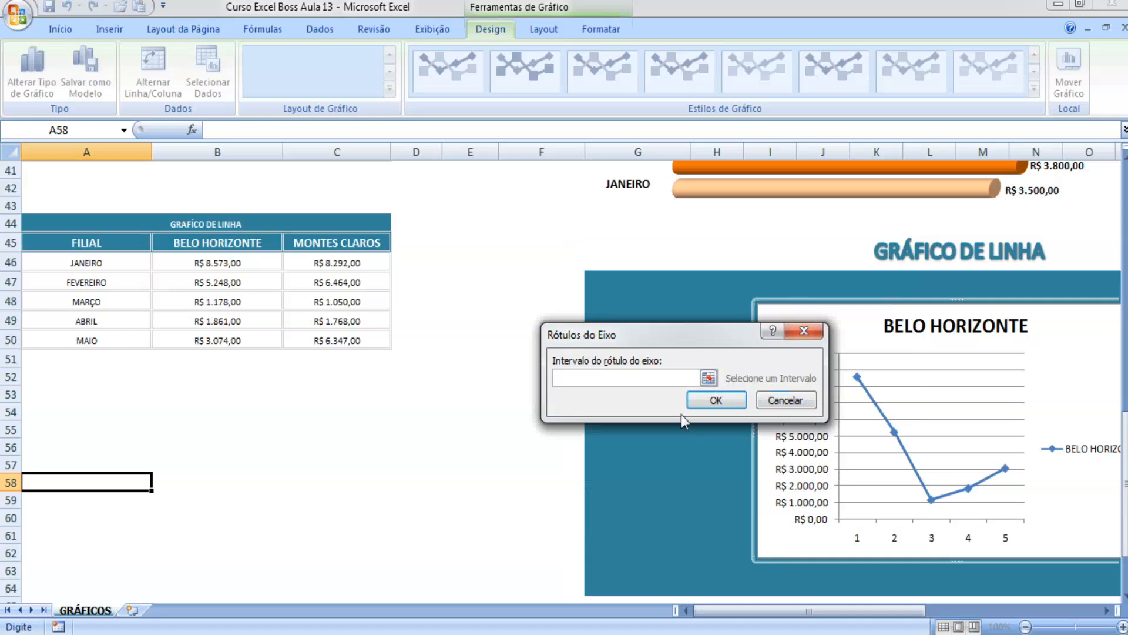
left_click(709, 378)
left_click_drag(111, 262, 114, 333)
left_click(808, 363)
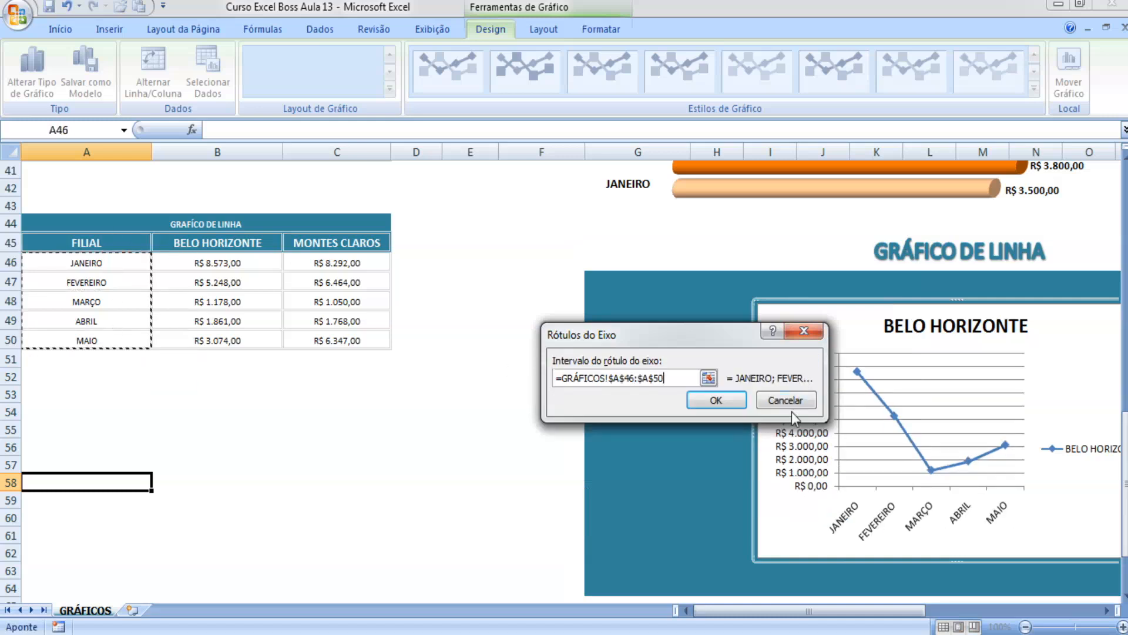
left_click(727, 400)
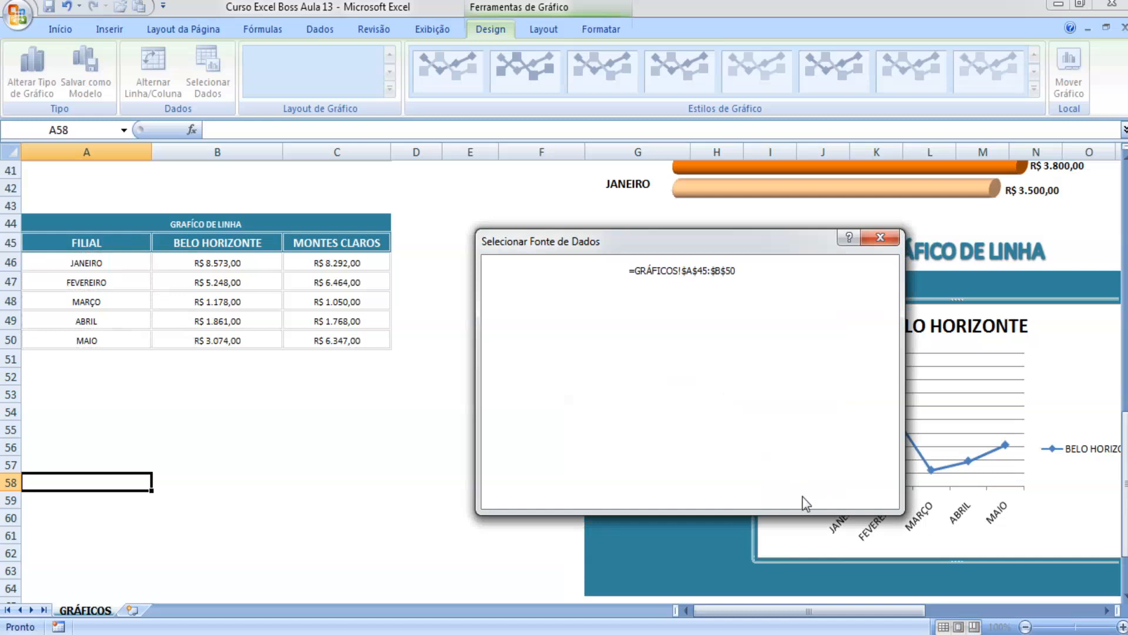
left_click(792, 492)
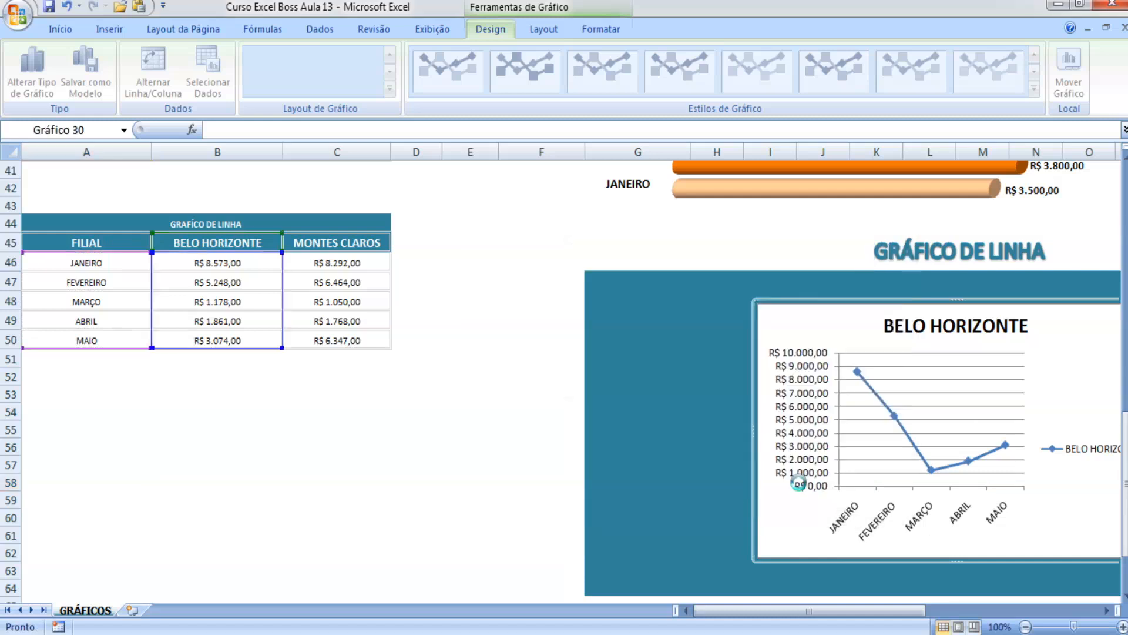
Resize the line chart to span the teal panel's width from column G to column S, ending at row 64.
left_click_drag(811, 610, 846, 610)
left_click(808, 537)
left_click(788, 558)
left_click_drag(788, 559, 875, 599)
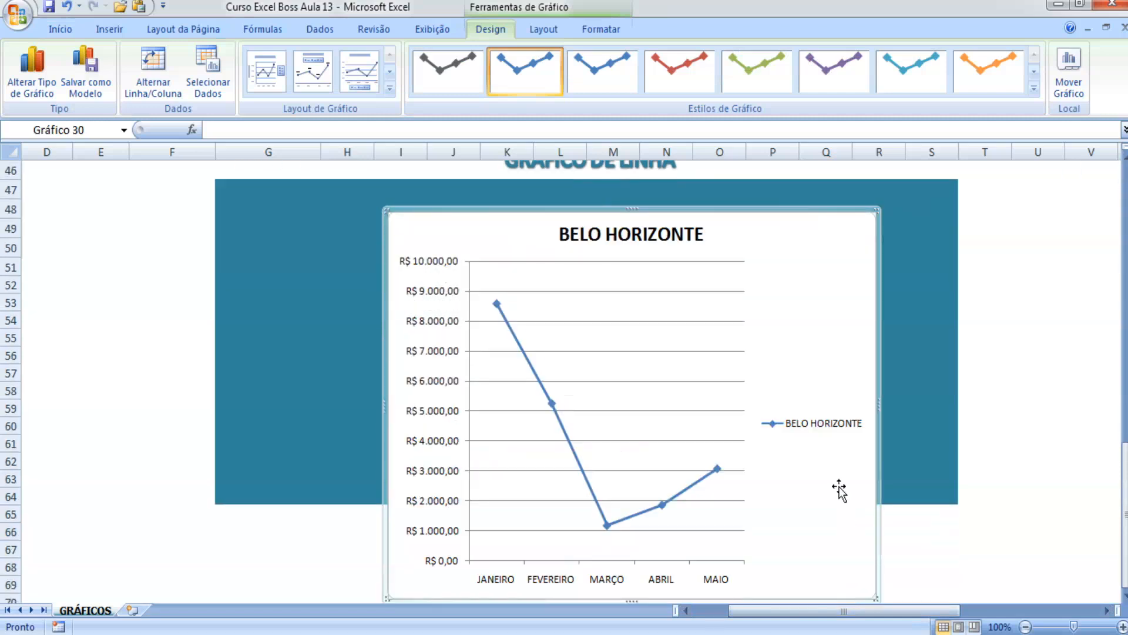
scroll(871, 490, "down", 2)
left_click_drag(873, 493, 955, 386)
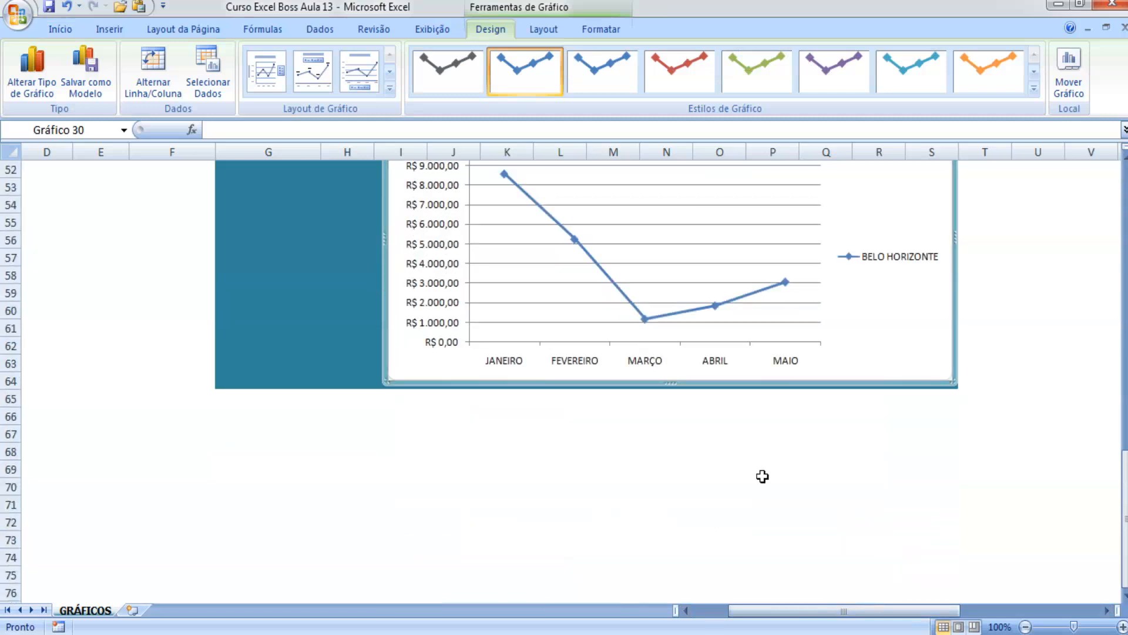
scroll(529, 470, "up", 2)
left_click_drag(385, 498, 215, 505)
Fill cells G47:S66 with a dark aqua theme colour to extend the panel behind the chart.
left_click_drag(244, 544, 933, 188)
left_click(227, 85)
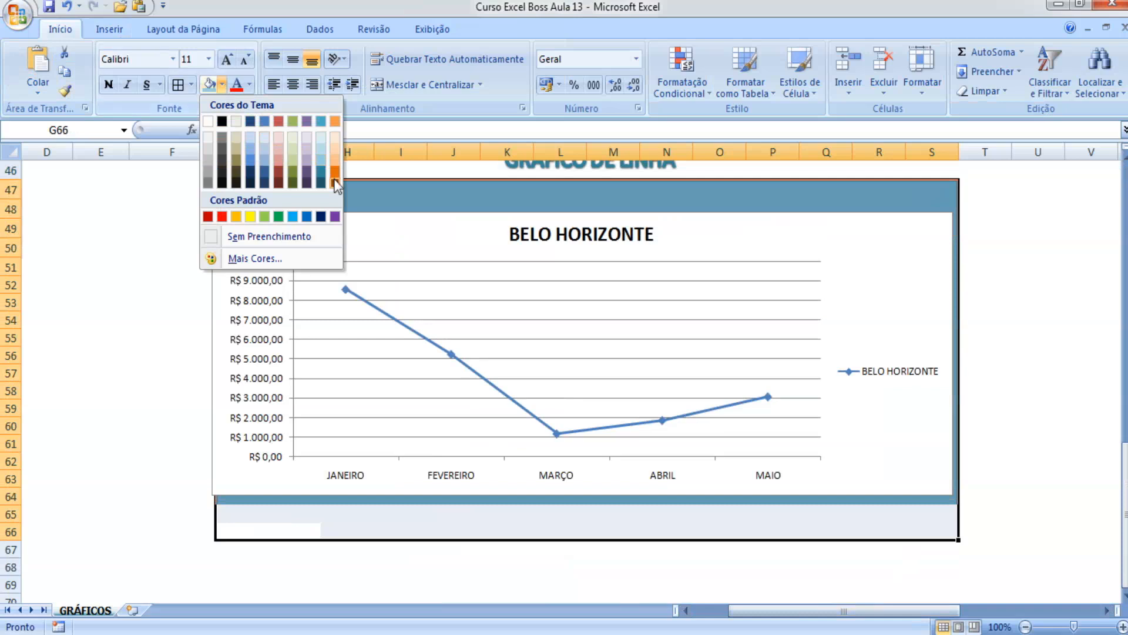
left_click(324, 179)
Stretch the line chart vertically to cover the extended panel from row 47 to row 66.
left_click(660, 250)
left_click_drag(581, 209, 582, 179)
left_click_drag(582, 497, 582, 538)
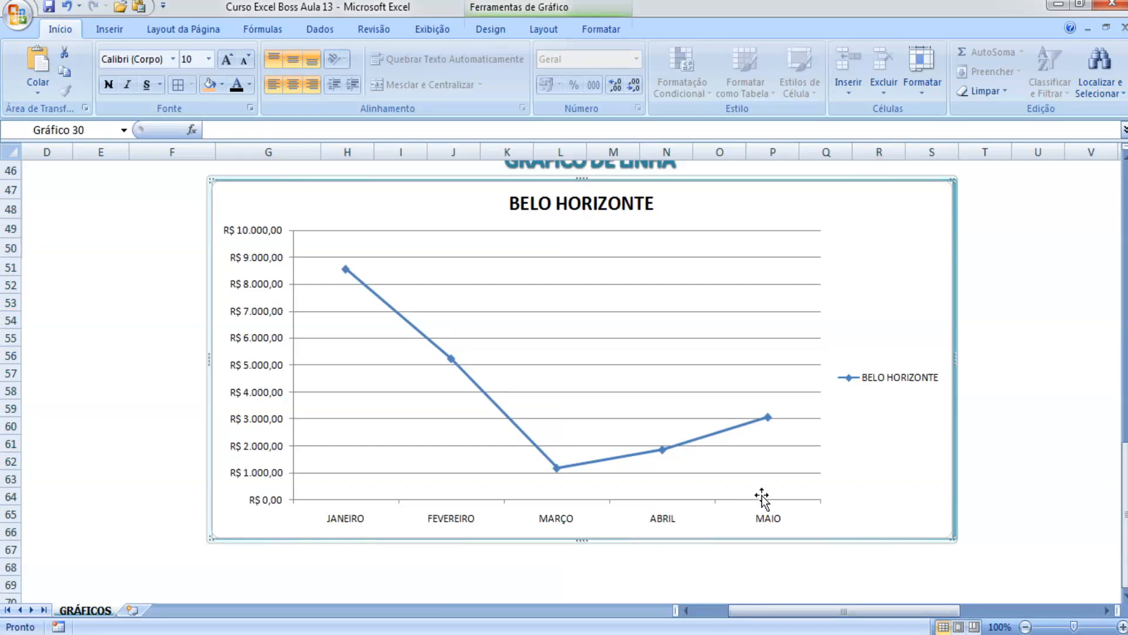
left_click(965, 464)
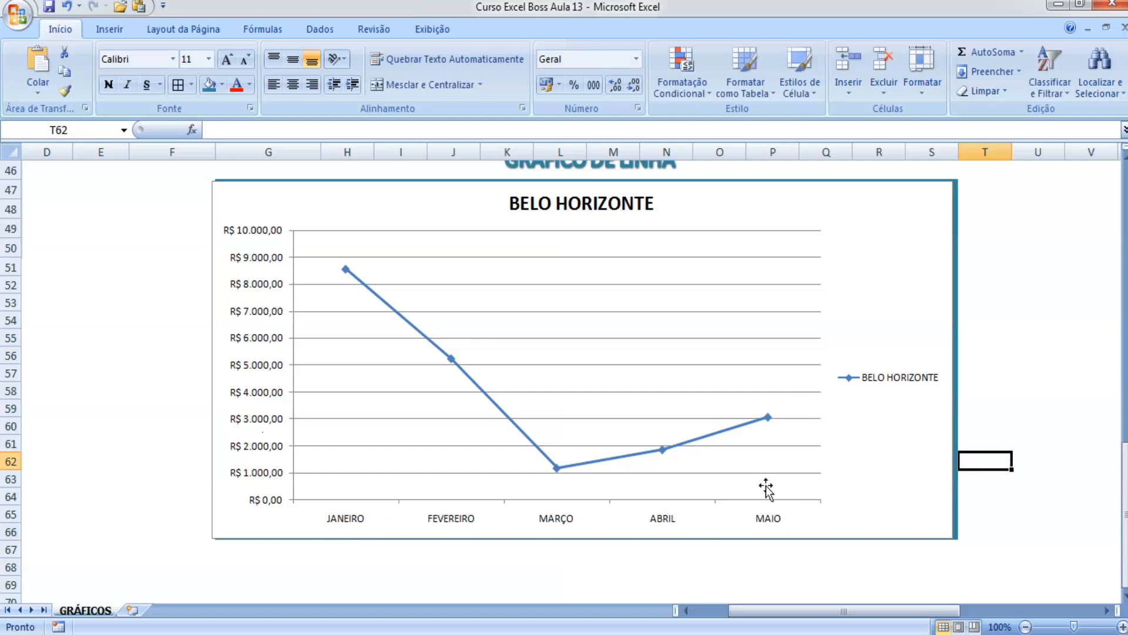
Delete the line chart's horizontal gridlines and make the month labels on the horizontal axis bold.
left_click(594, 206)
triple_click(598, 211)
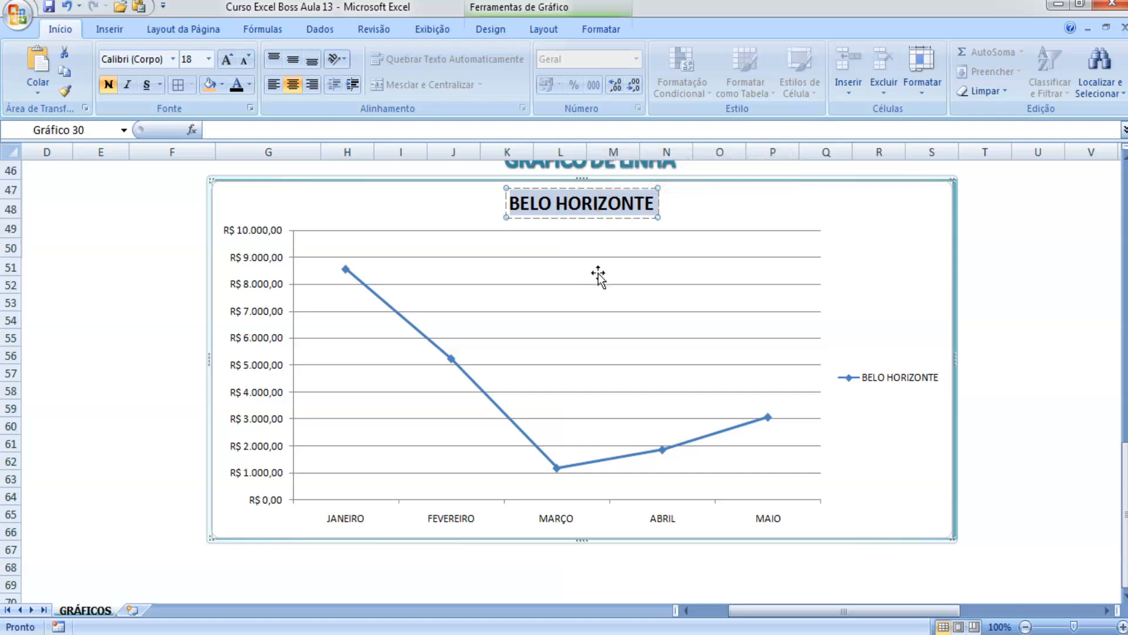
left_click(536, 365)
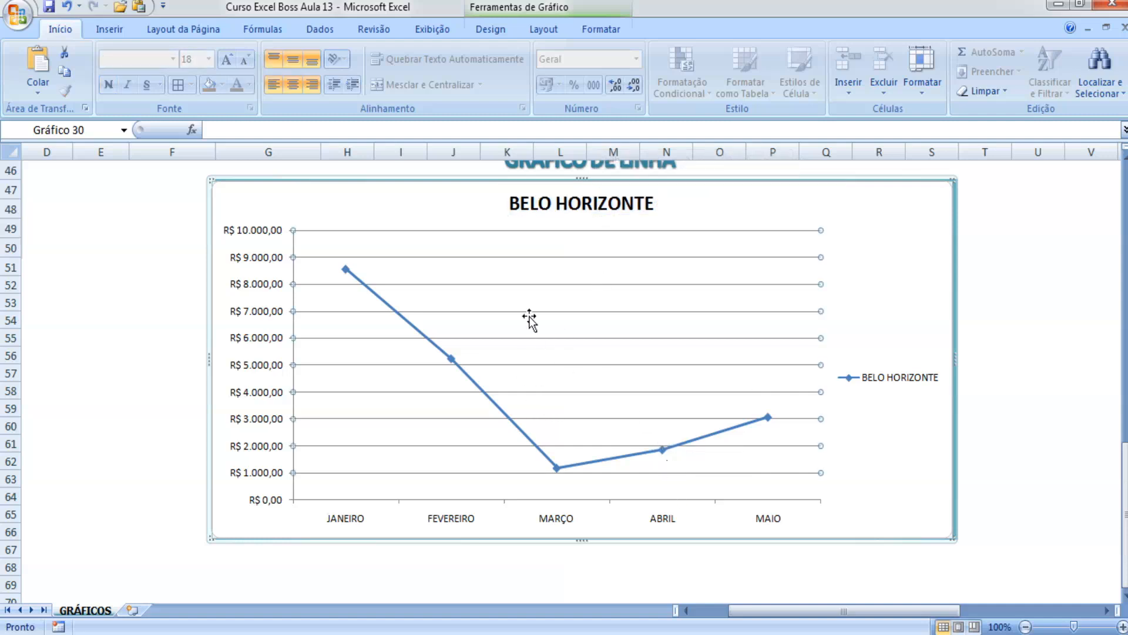
key("Delete")
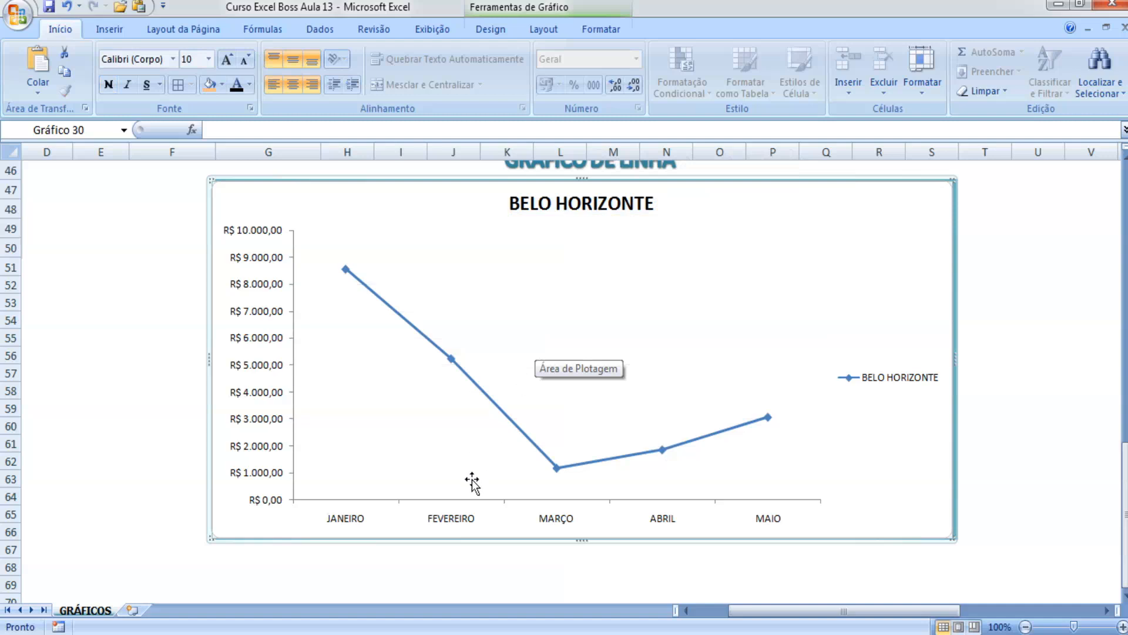
left_click(472, 515)
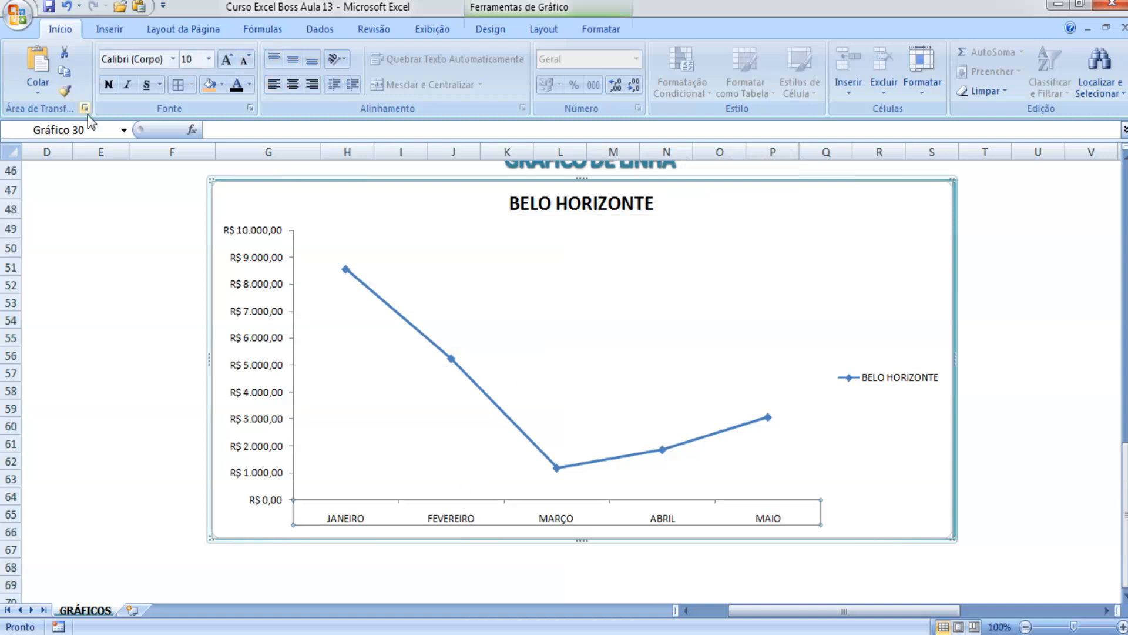
left_click(109, 84)
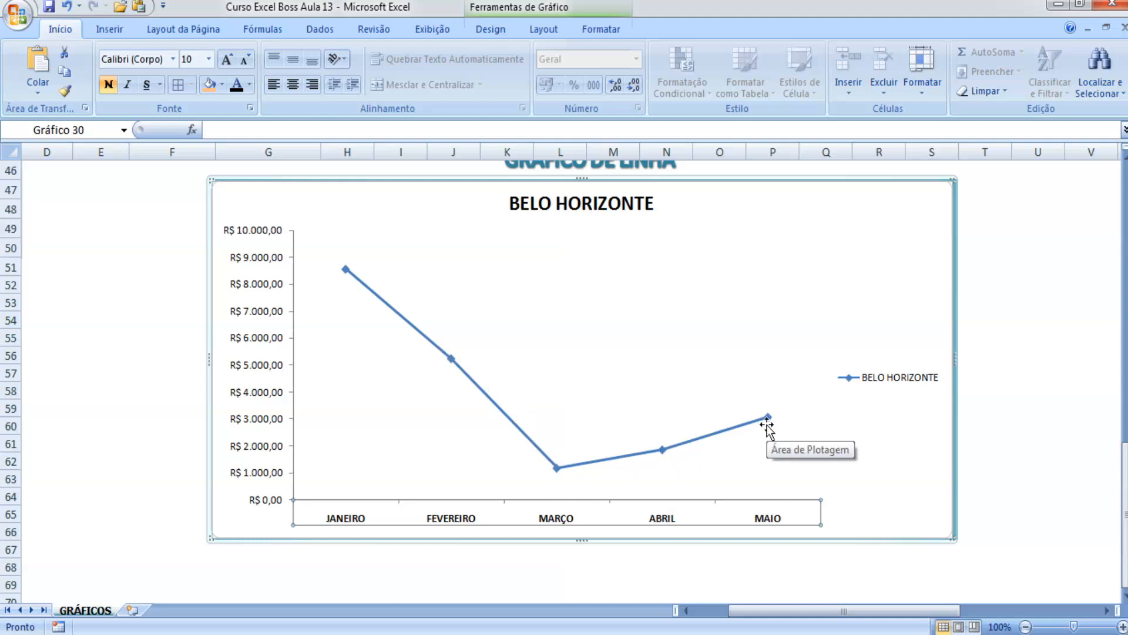
Delete the vertical value axis from the Belo Horizonte line chart.
left_click(294, 333)
left_click(268, 262)
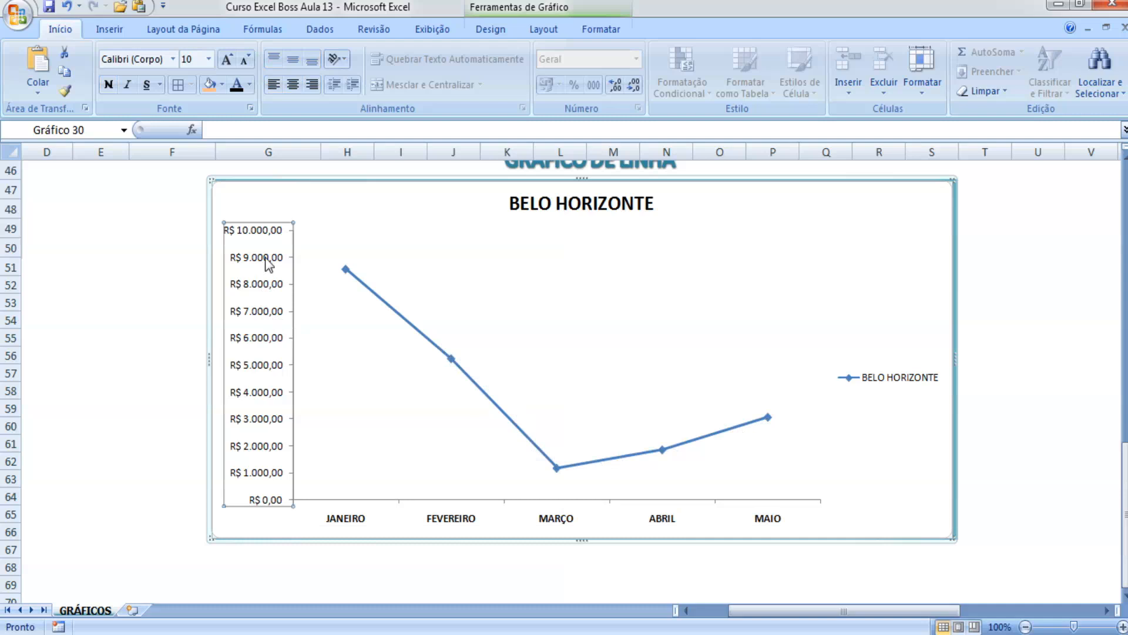
key("Delete")
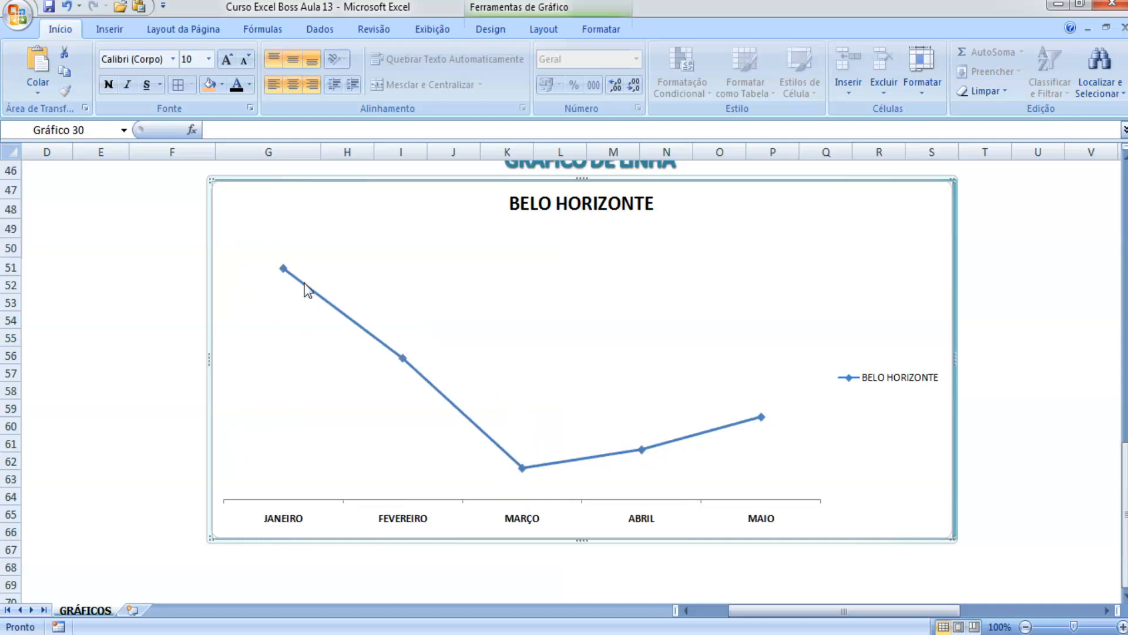
key("ctrl+z")
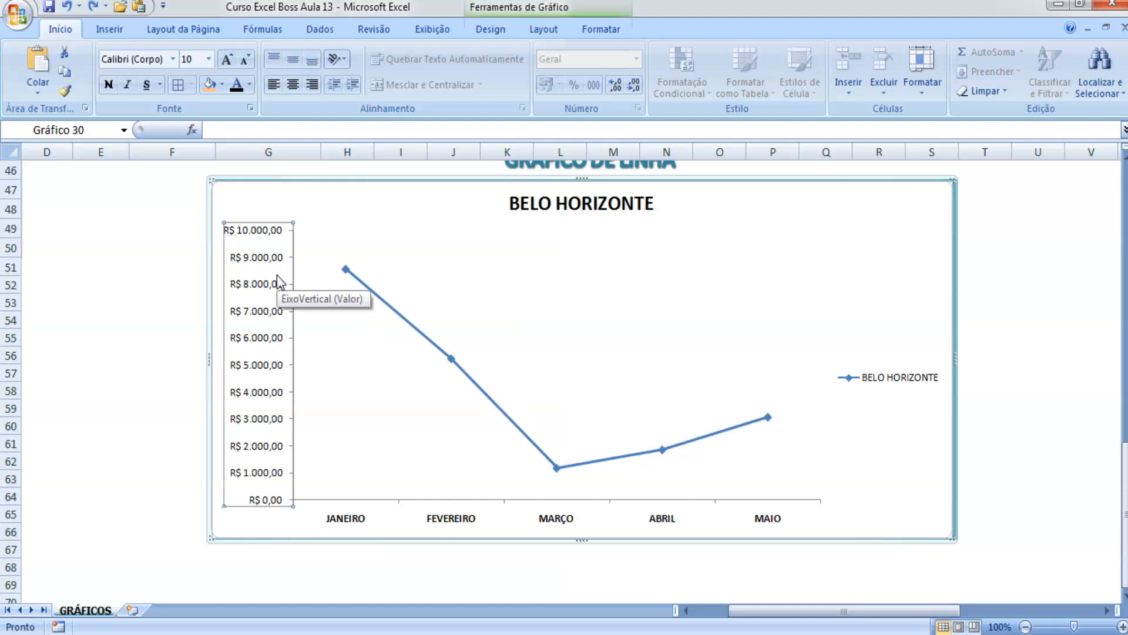
key("Delete")
Add data labels showing the values to the Belo Horizonte line series.
right_click(344, 311)
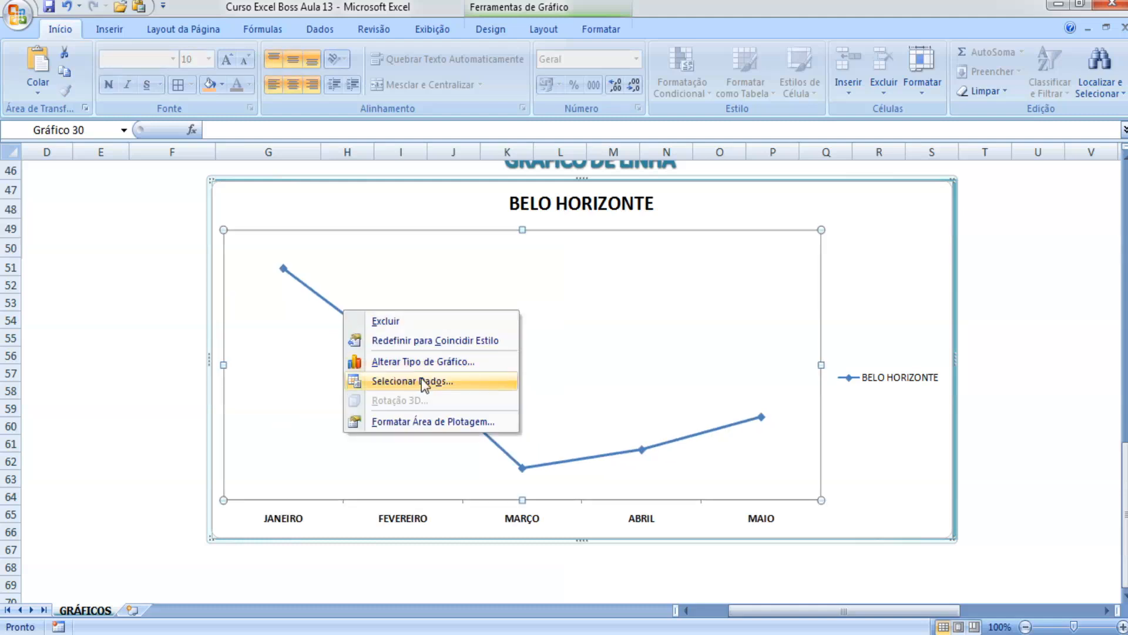
left_click(319, 290)
left_click(320, 290)
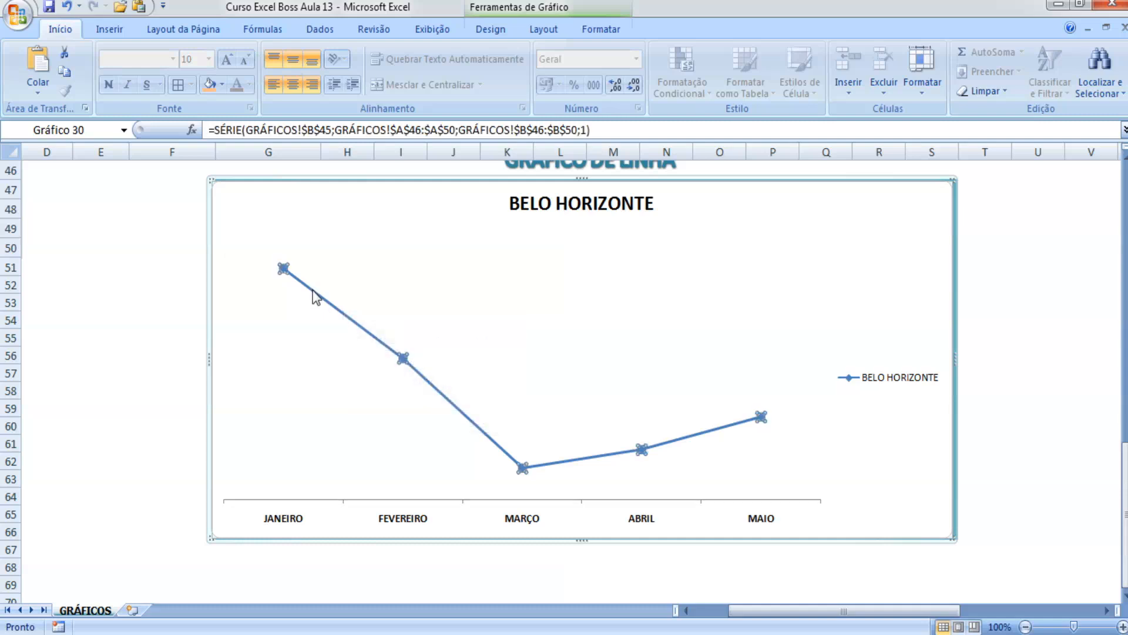
right_click(315, 290)
left_click(436, 402)
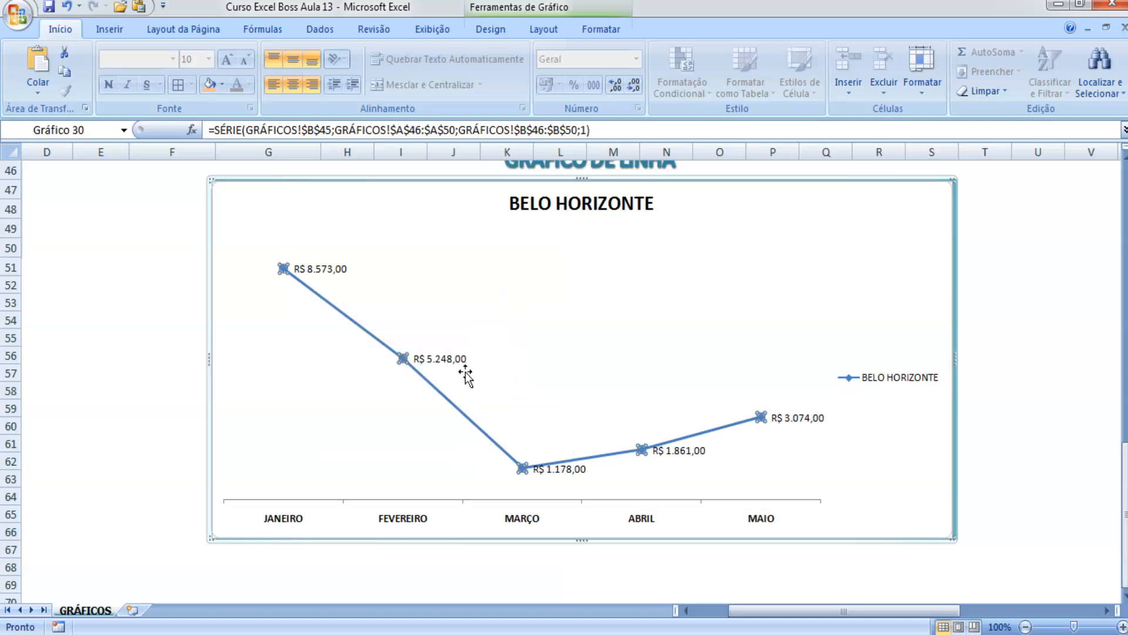
Try the Centro, Esquerda, Acima and Abaixo positions for the data labels and settle on Direita.
right_click(402, 358)
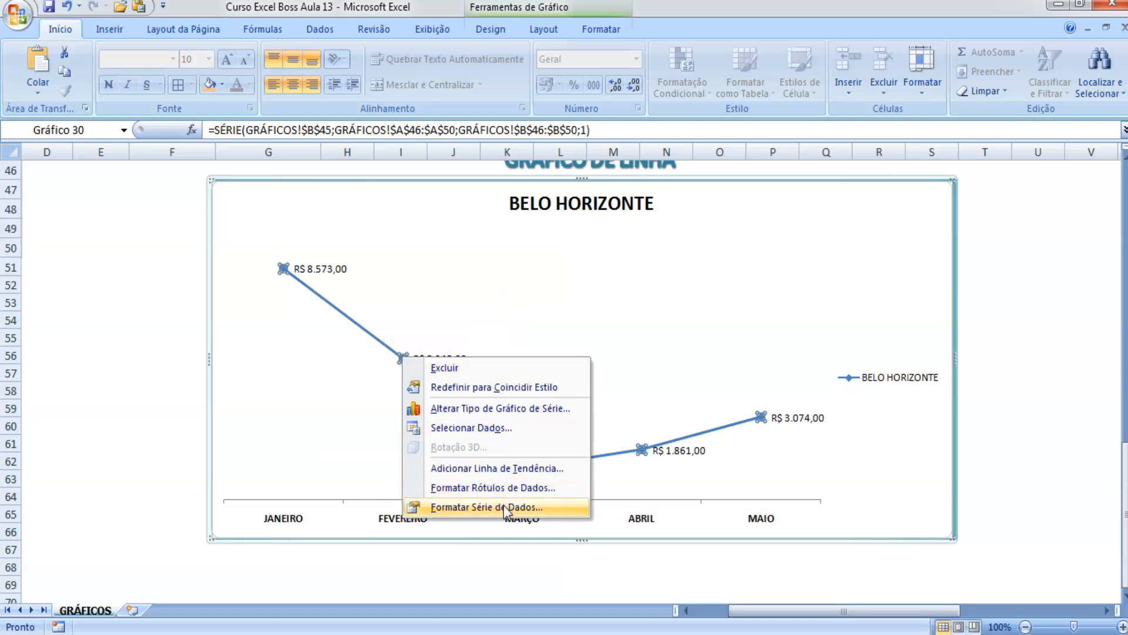
left_click(496, 488)
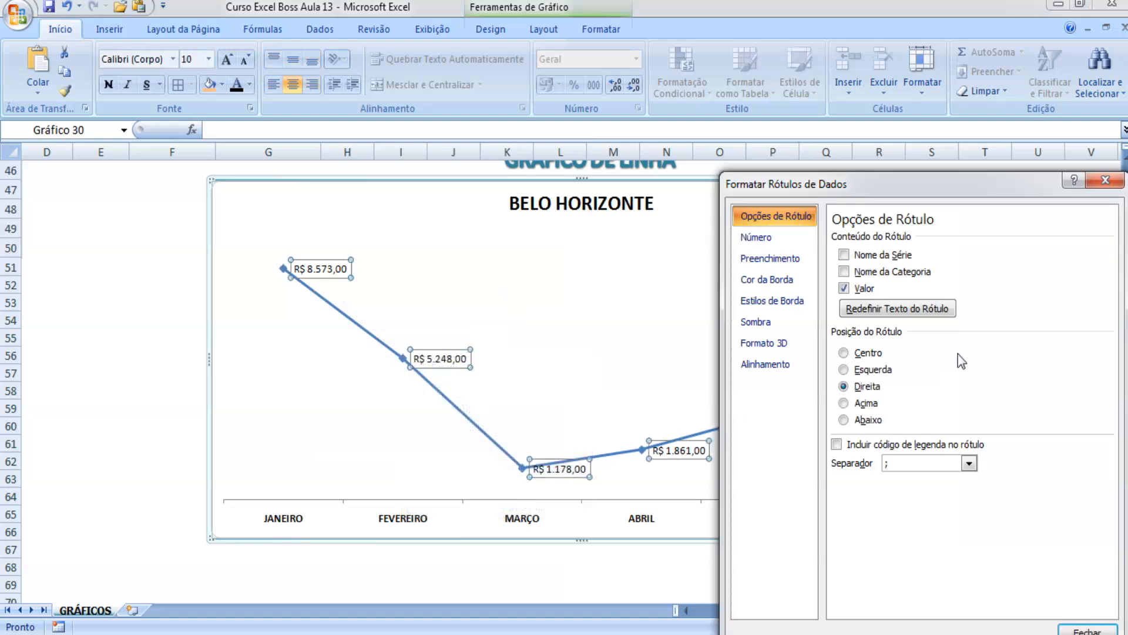
left_click(868, 353)
left_click(861, 376)
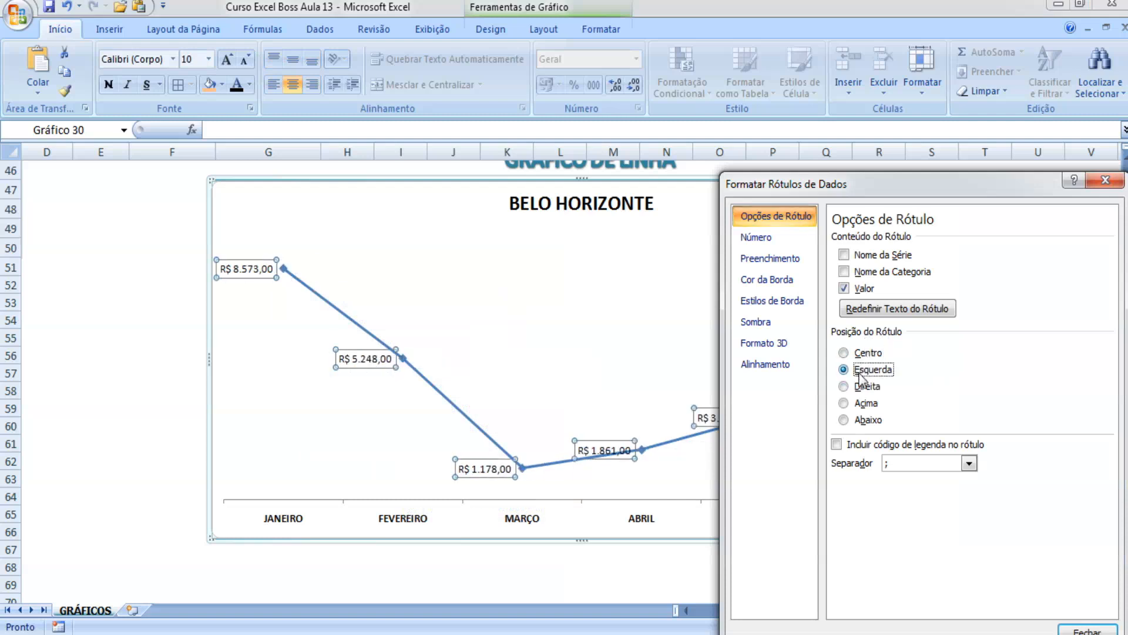
left_click(861, 388)
left_click(863, 404)
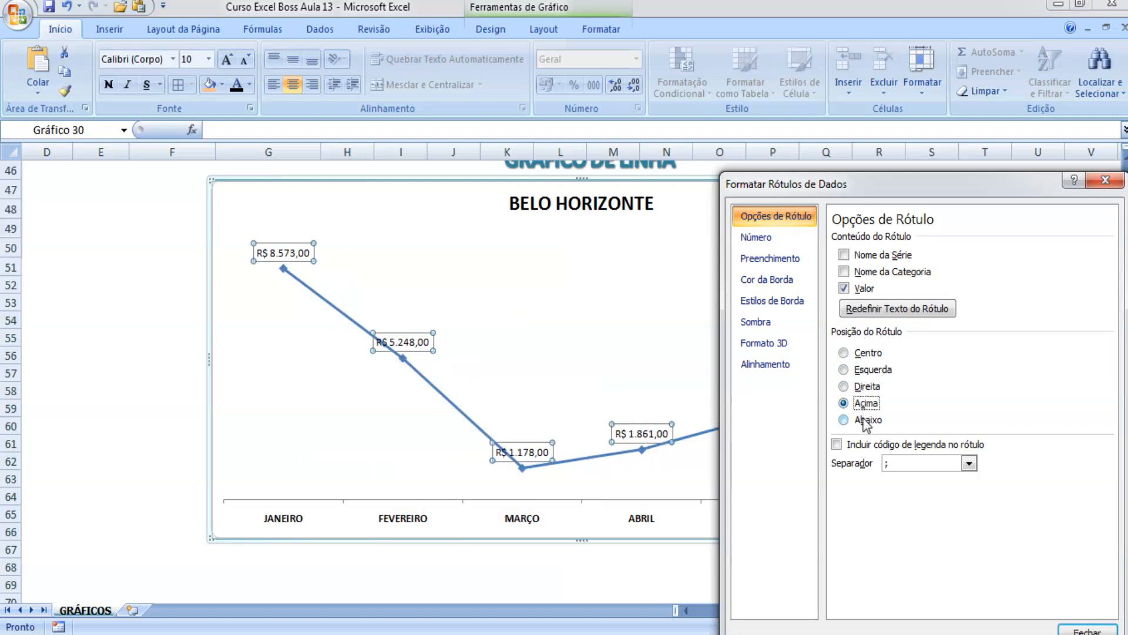
left_click(865, 420)
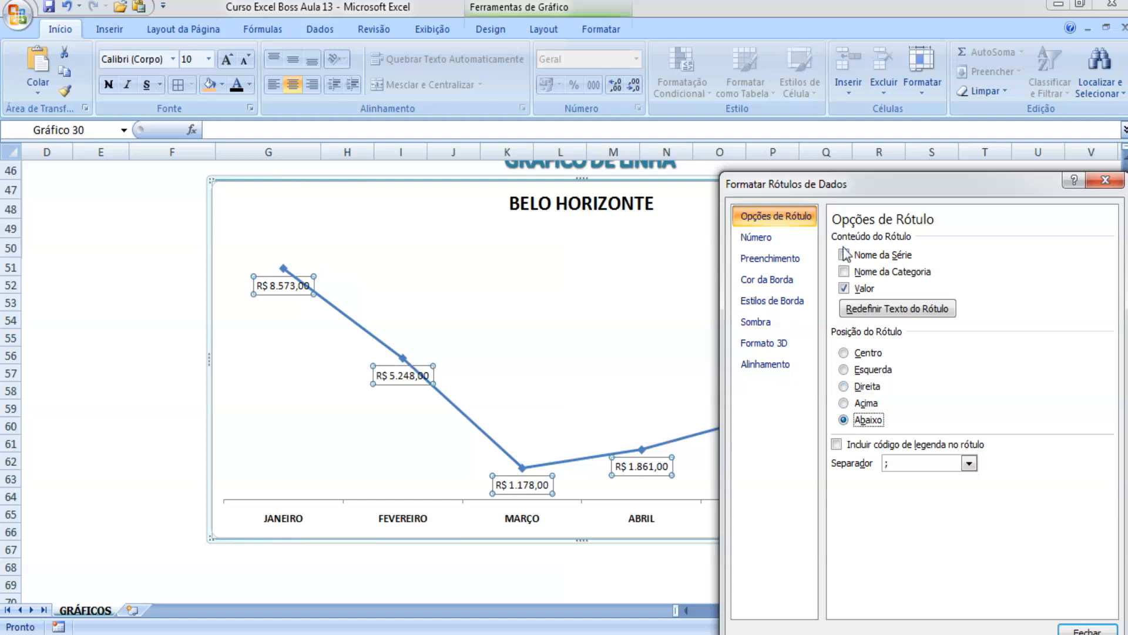
left_click(874, 405)
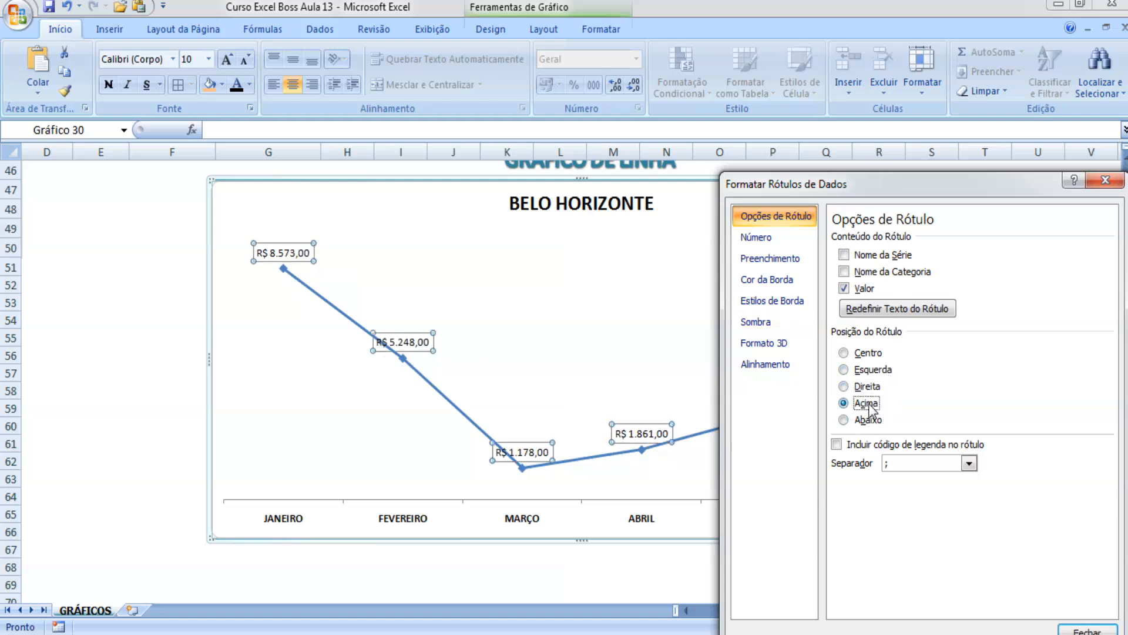
left_click(872, 371)
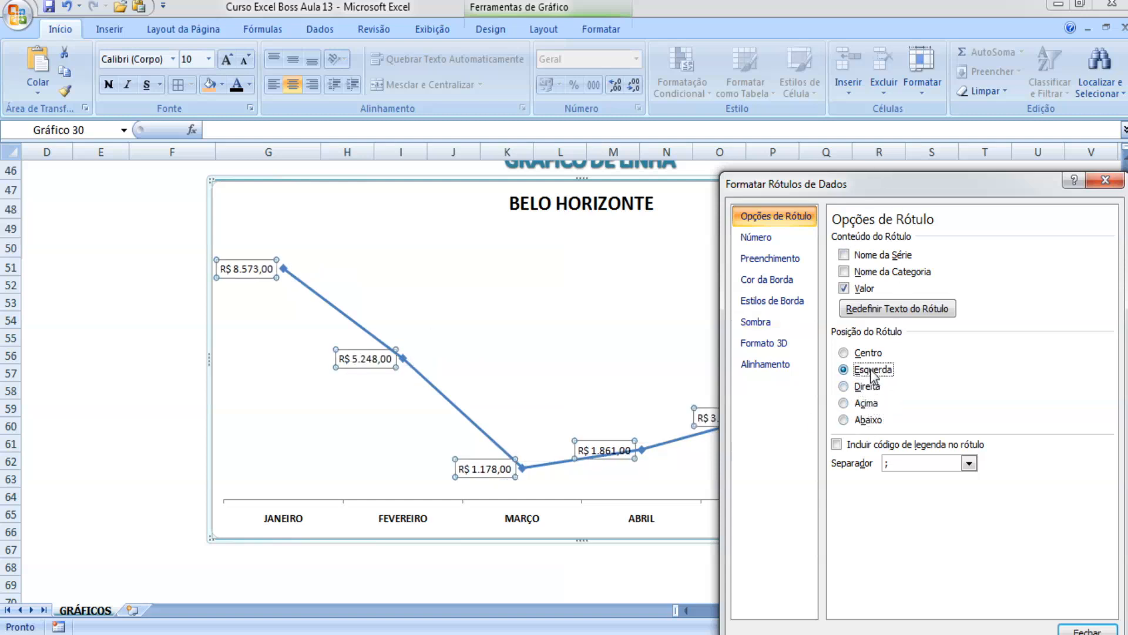
left_click(860, 353)
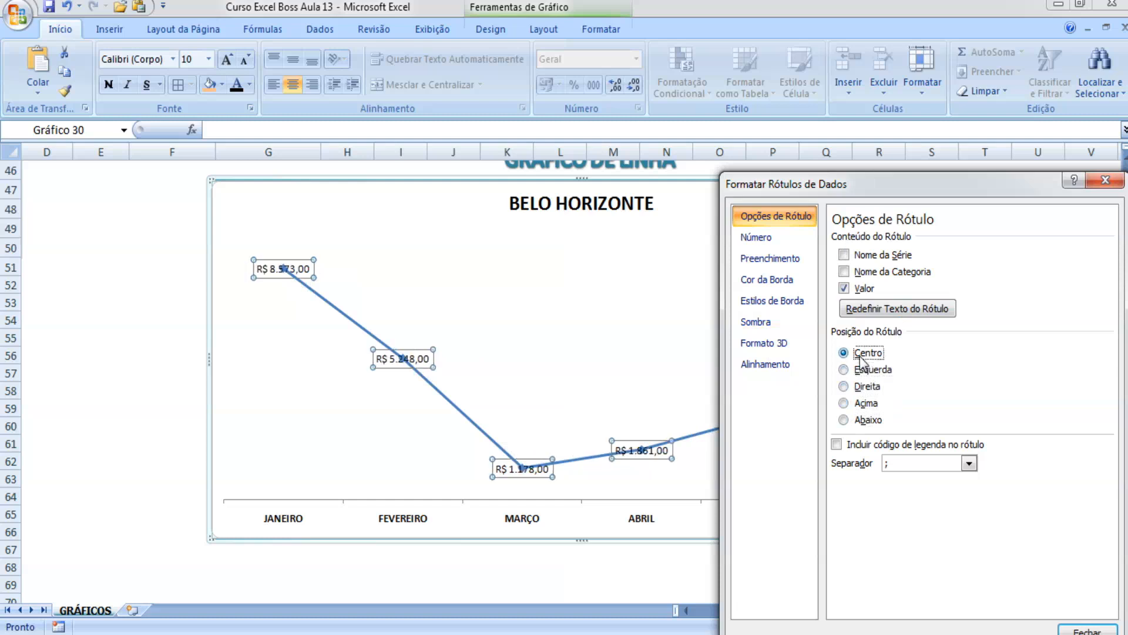
left_click(873, 388)
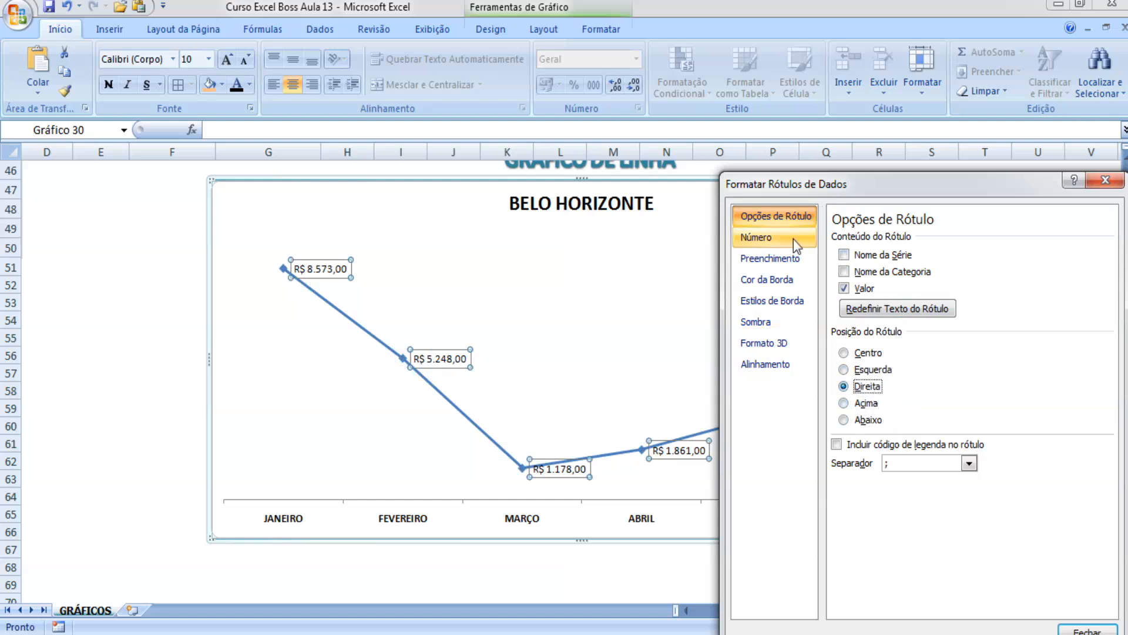
Examine the number, fill, border, shadow, 3D format and alignment options available for the data labels.
left_click(764, 239)
left_click(777, 262)
left_click(871, 241)
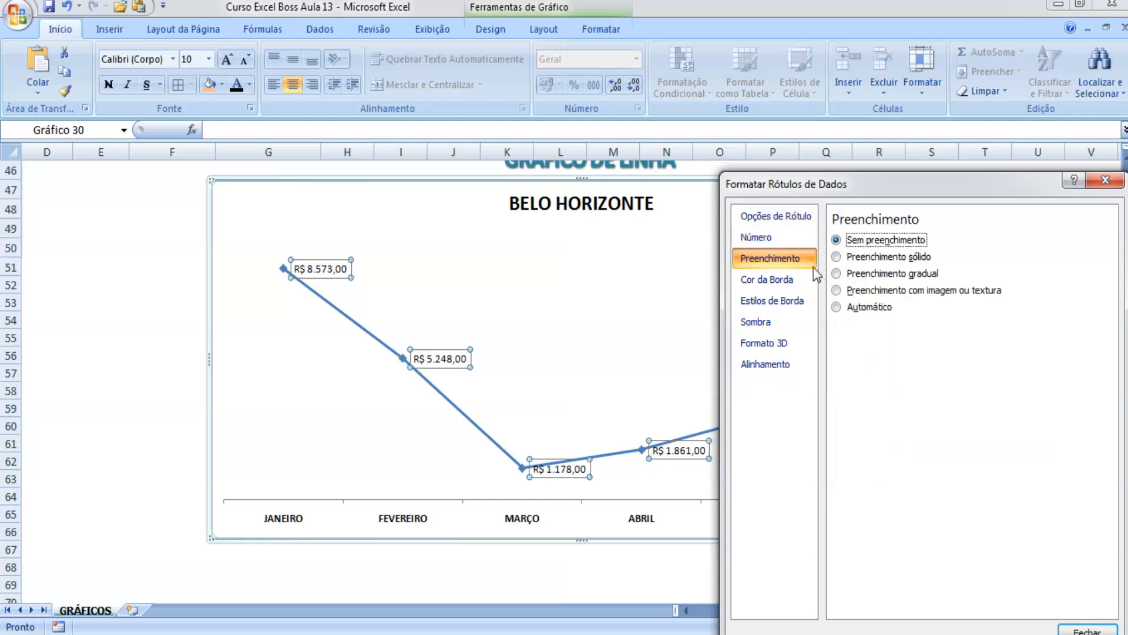
left_click(813, 276)
left_click(859, 241)
left_click(774, 301)
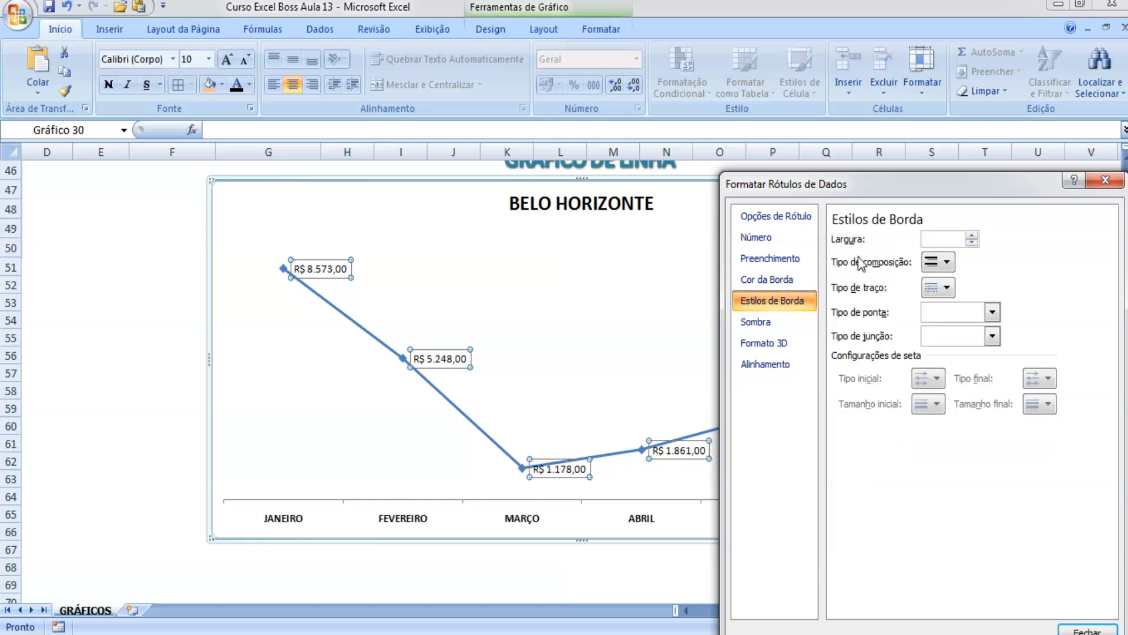
left_click(794, 323)
left_click(799, 342)
left_click(795, 362)
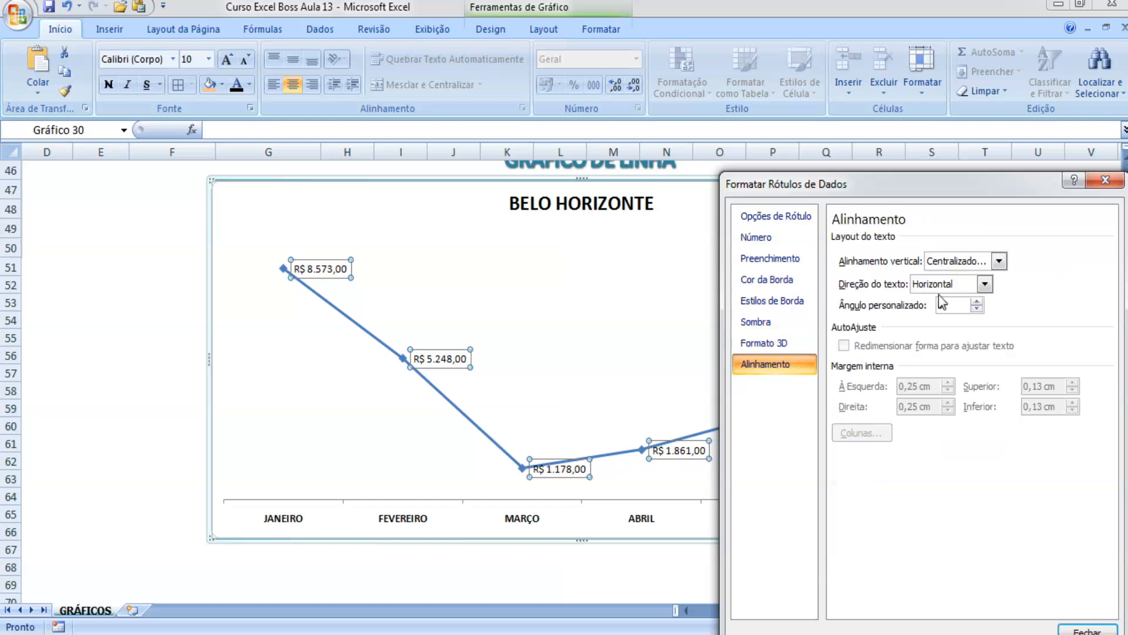
Make the line chart's data labels bold and set their font colour to Automático.
left_click(1106, 180)
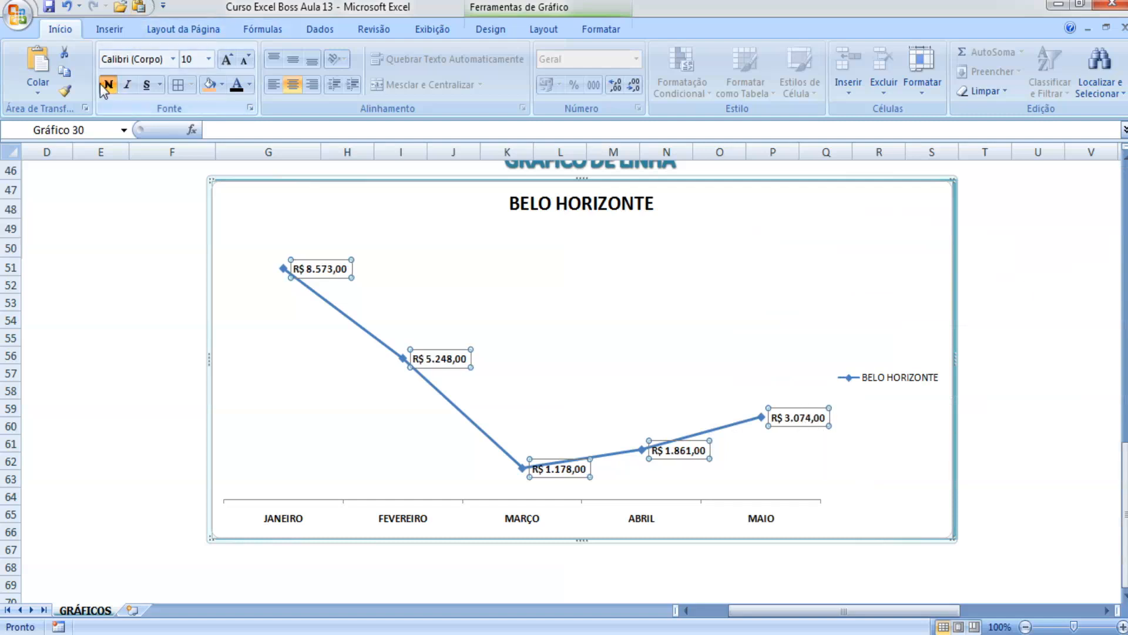
left_click(170, 320)
left_click(583, 464)
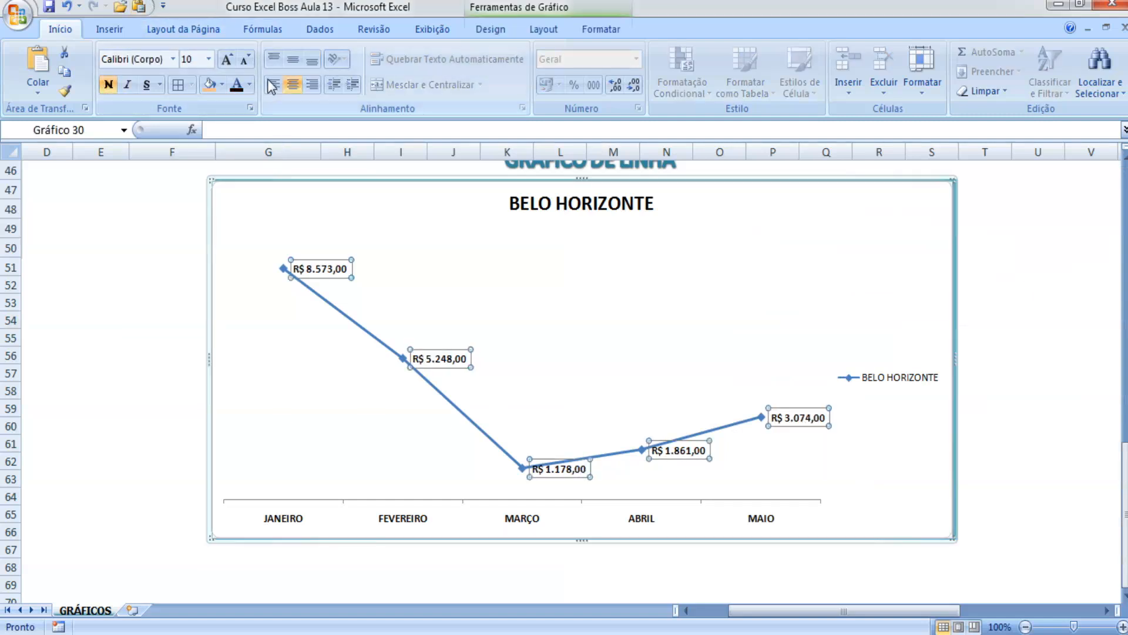
left_click(250, 84)
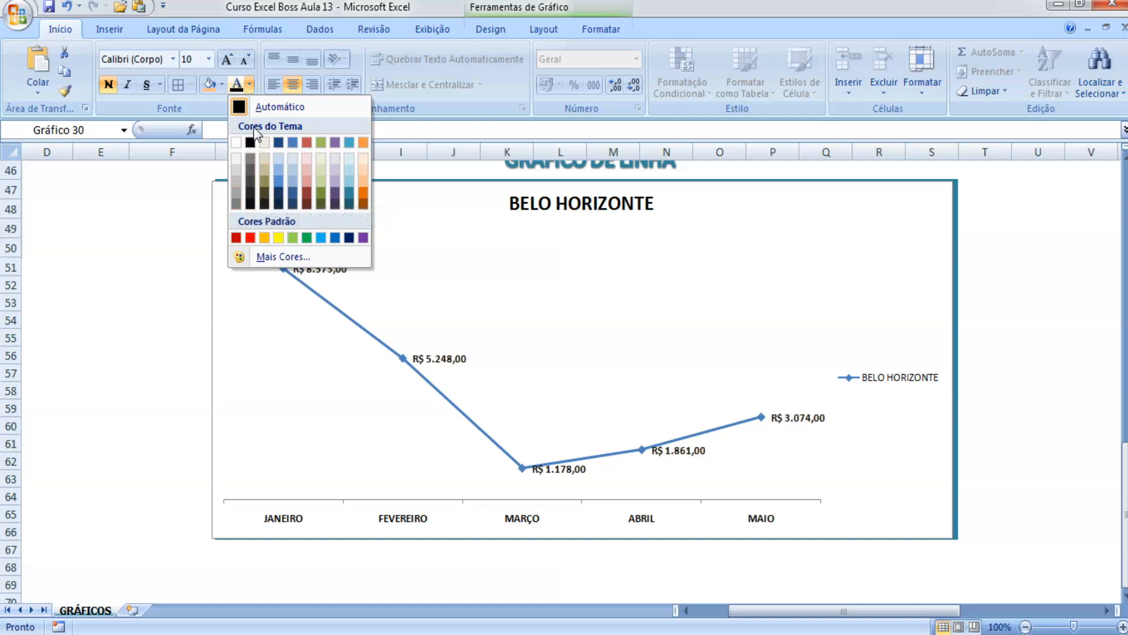
left_click(266, 109)
left_click(127, 374)
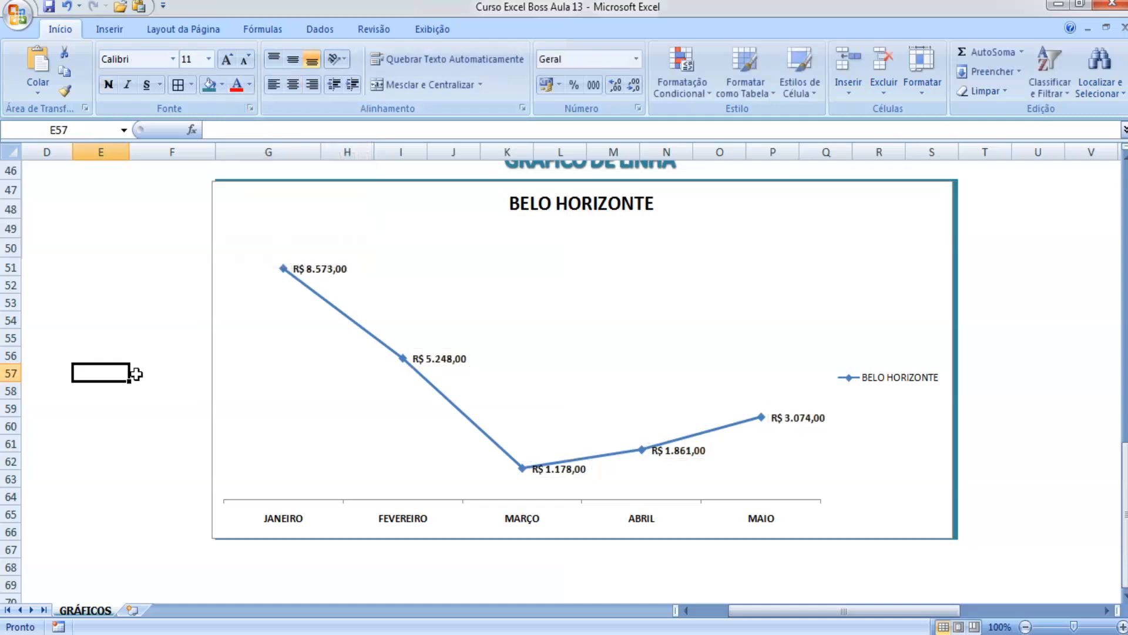
Remove the horizontal axis line from the chart by setting its line colour to Sem linha.
left_click(364, 488)
left_click(390, 501)
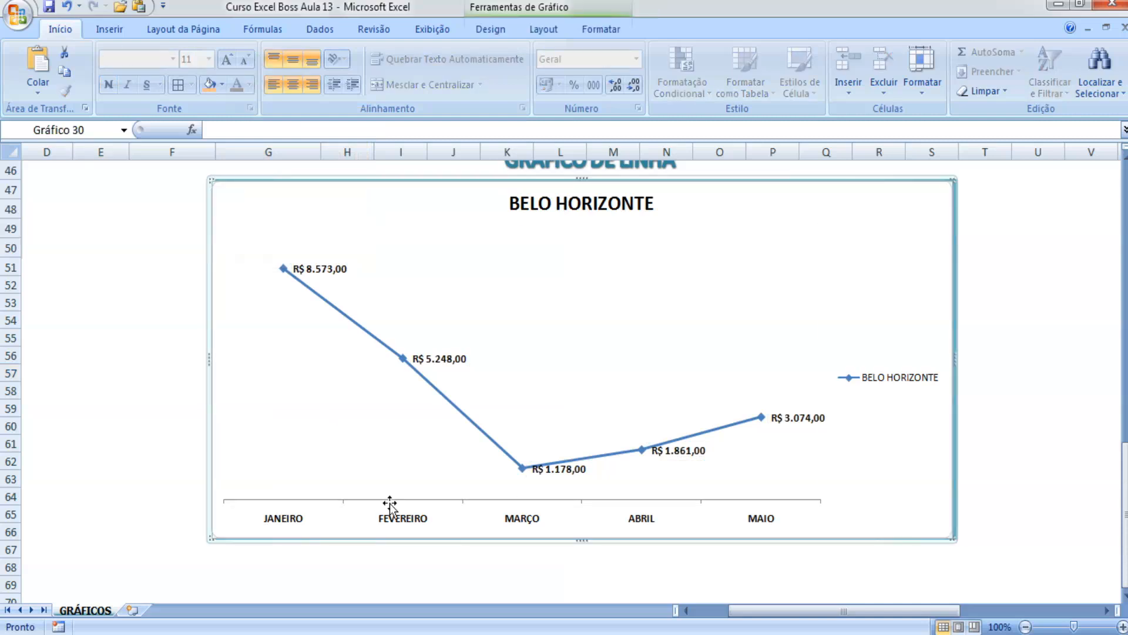
right_click(411, 514)
left_click(491, 498)
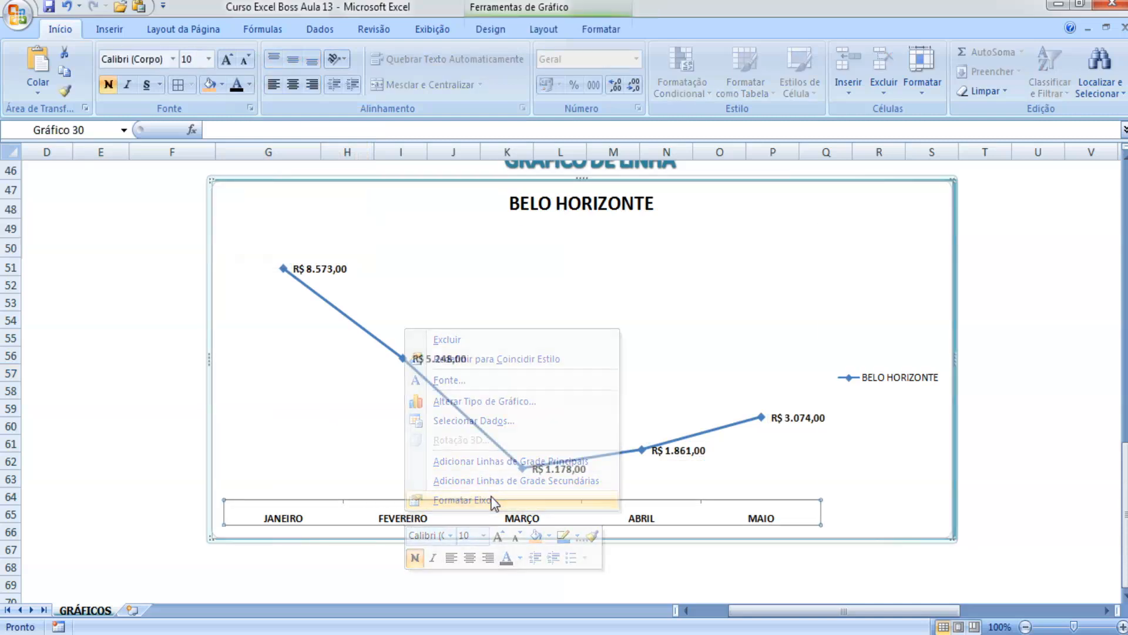
left_click(771, 279)
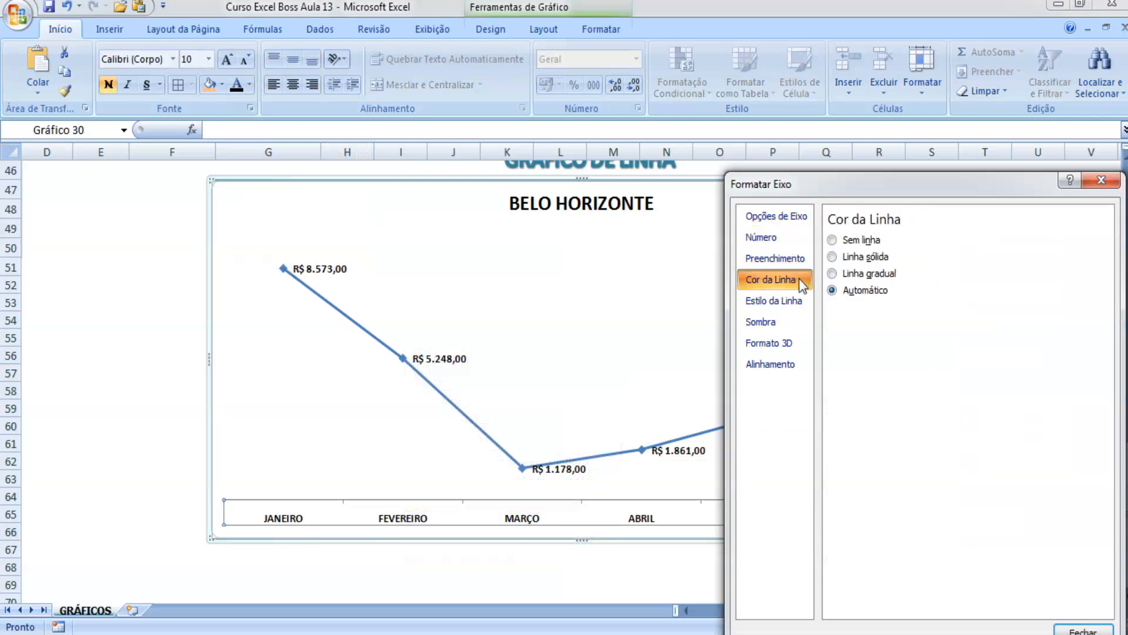
left_click(861, 239)
left_click(1100, 180)
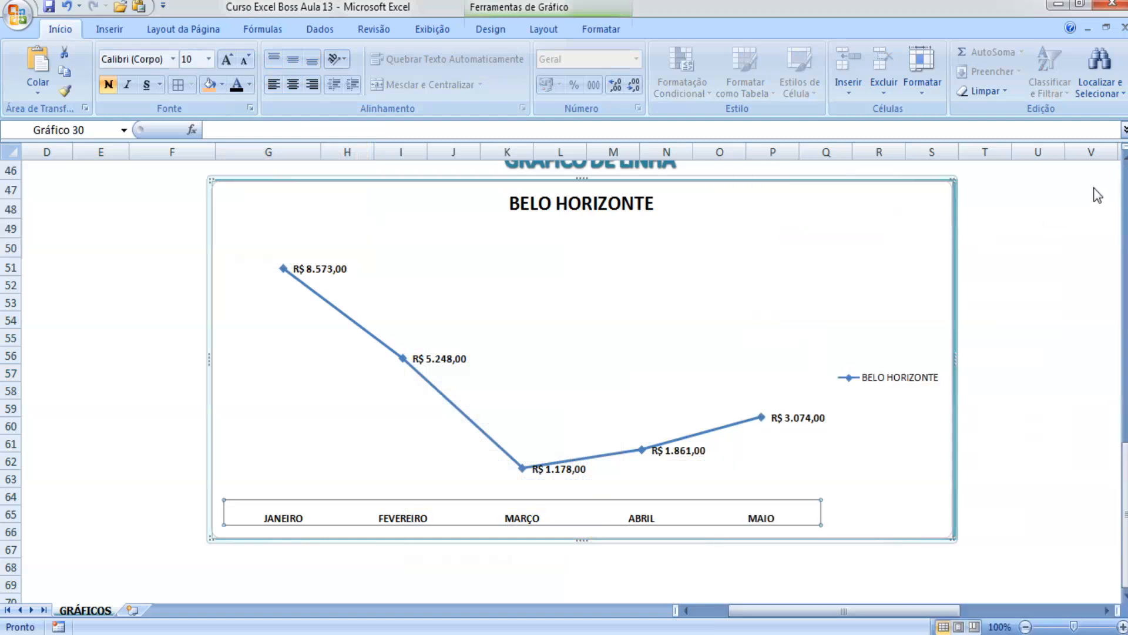
left_click(170, 461)
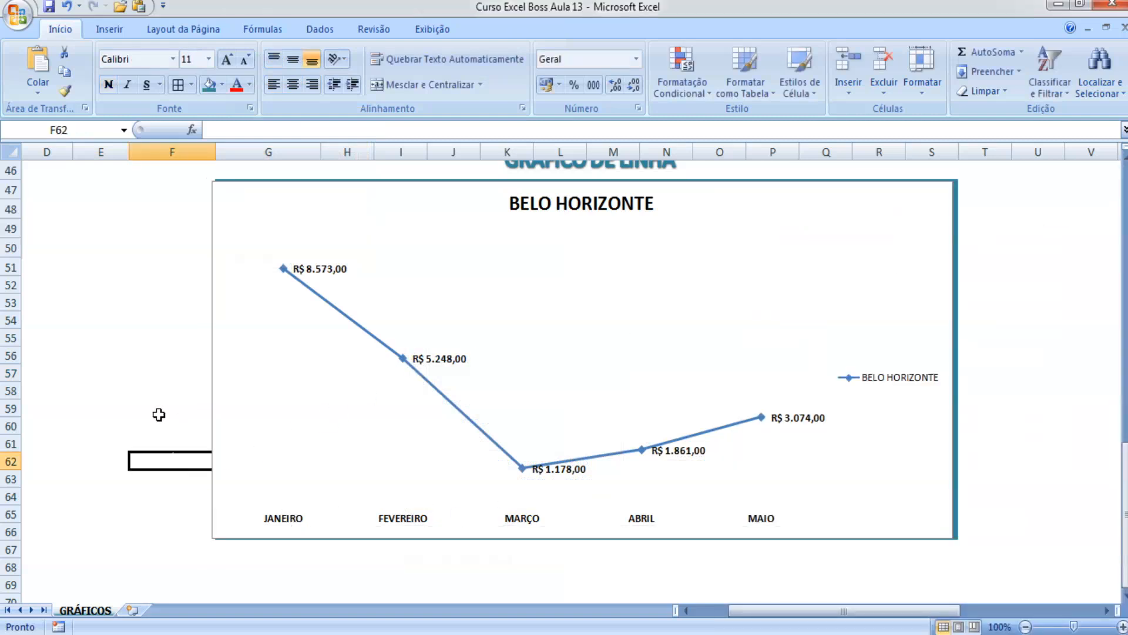
Try several preset chart layouts on the Belo Horizonte line chart.
left_click(811, 217)
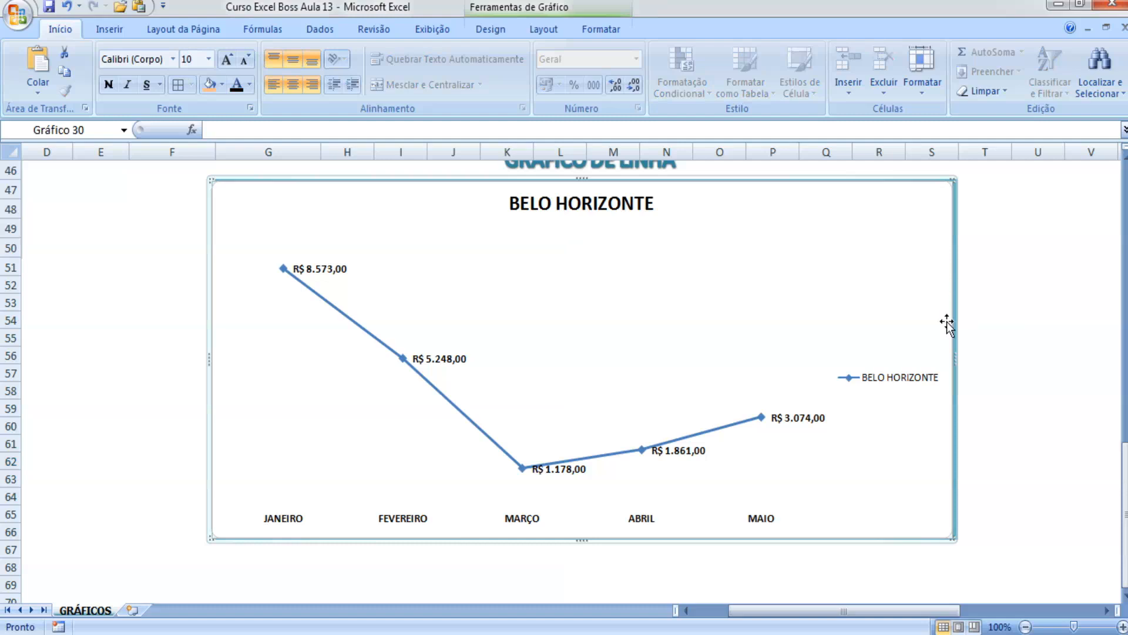
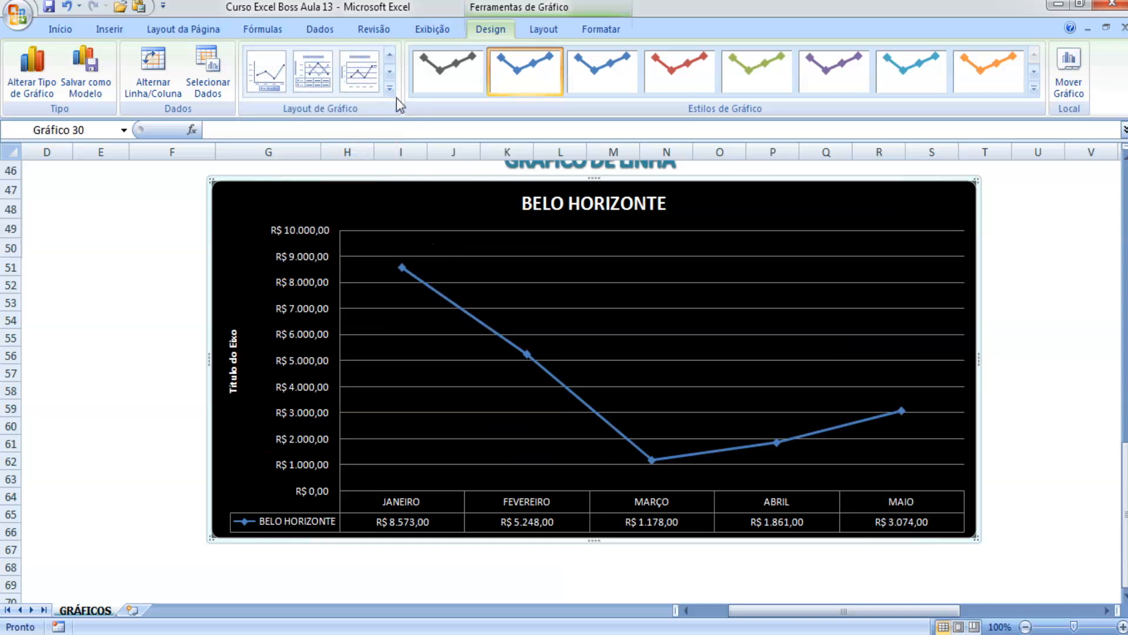
left_click(390, 90)
left_click(374, 168)
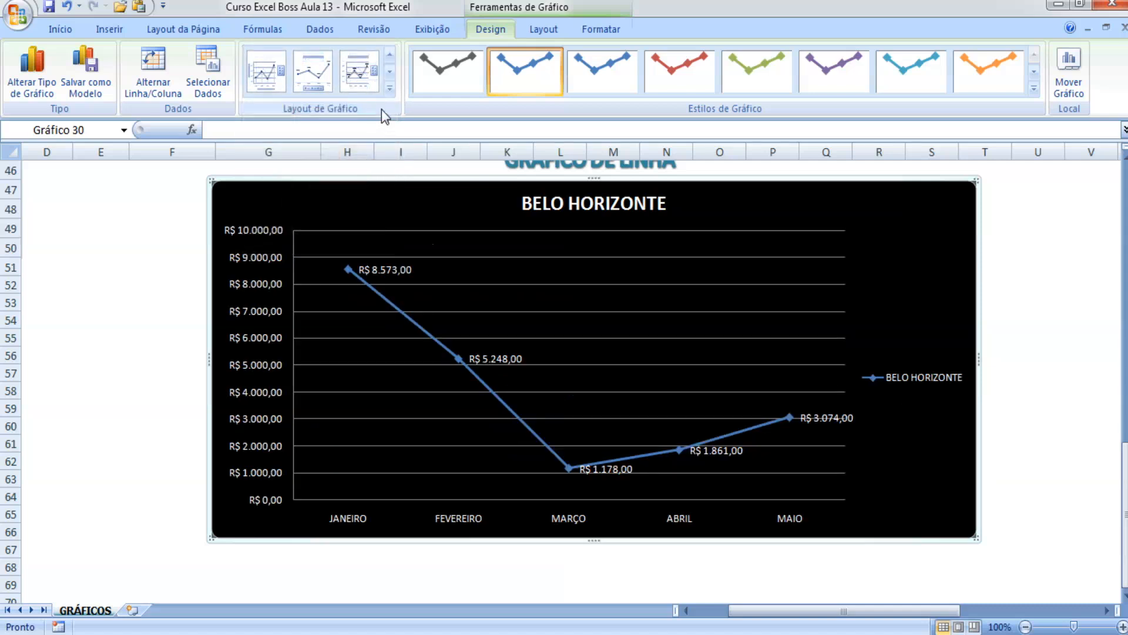
left_click(389, 90)
left_click(366, 141)
left_click(389, 90)
left_click(312, 221)
left_click(390, 90)
left_click(272, 176)
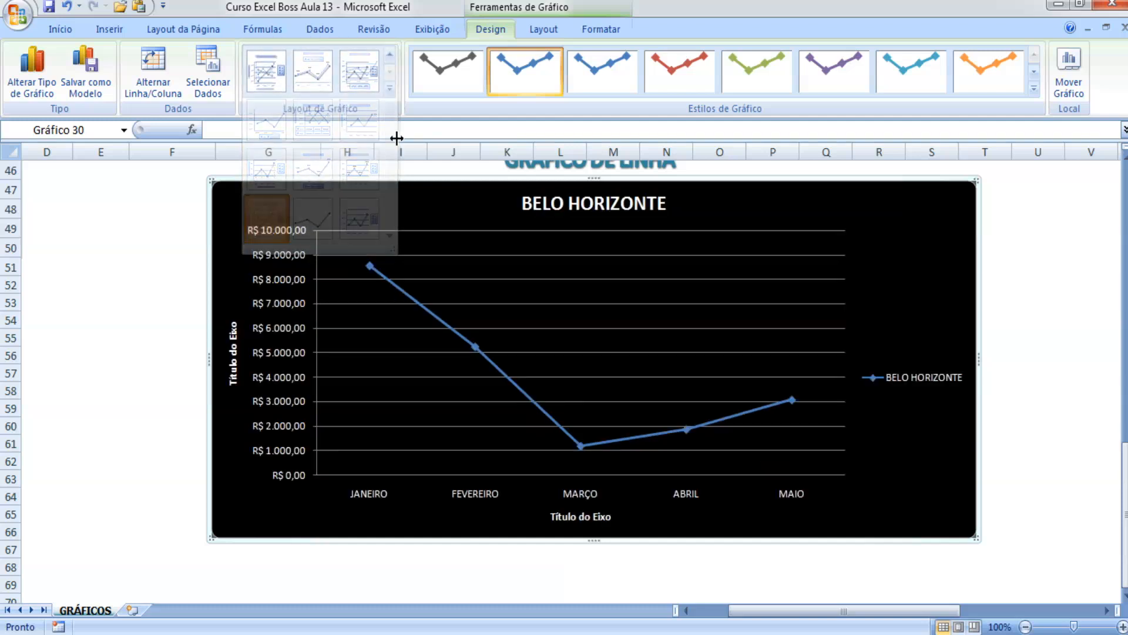
left_click(390, 89)
left_click(323, 161)
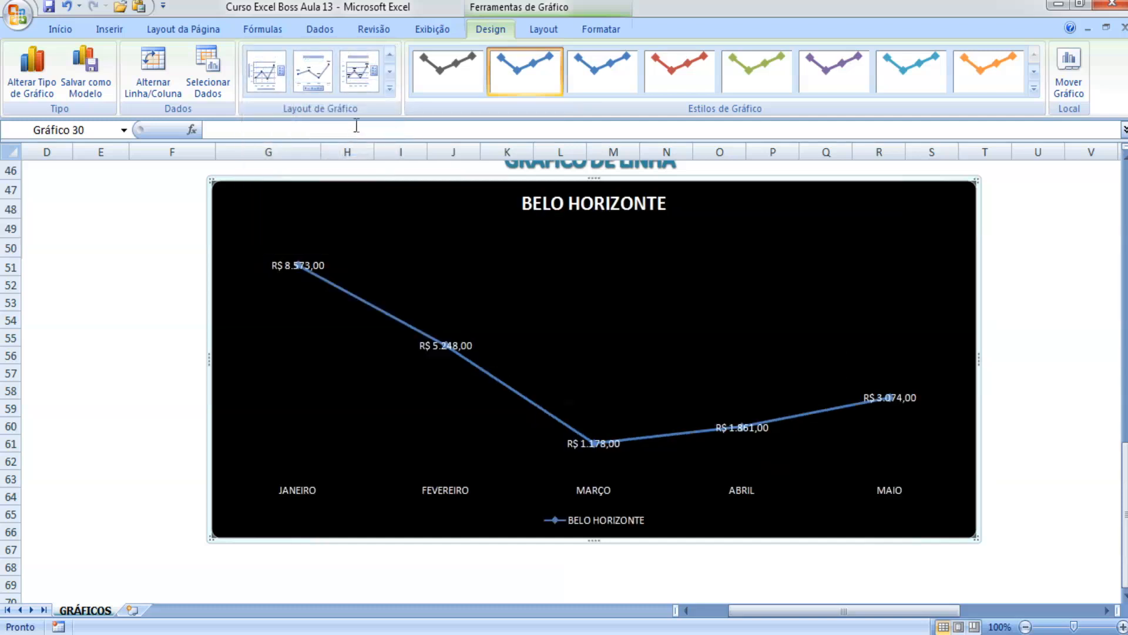
left_click(390, 88)
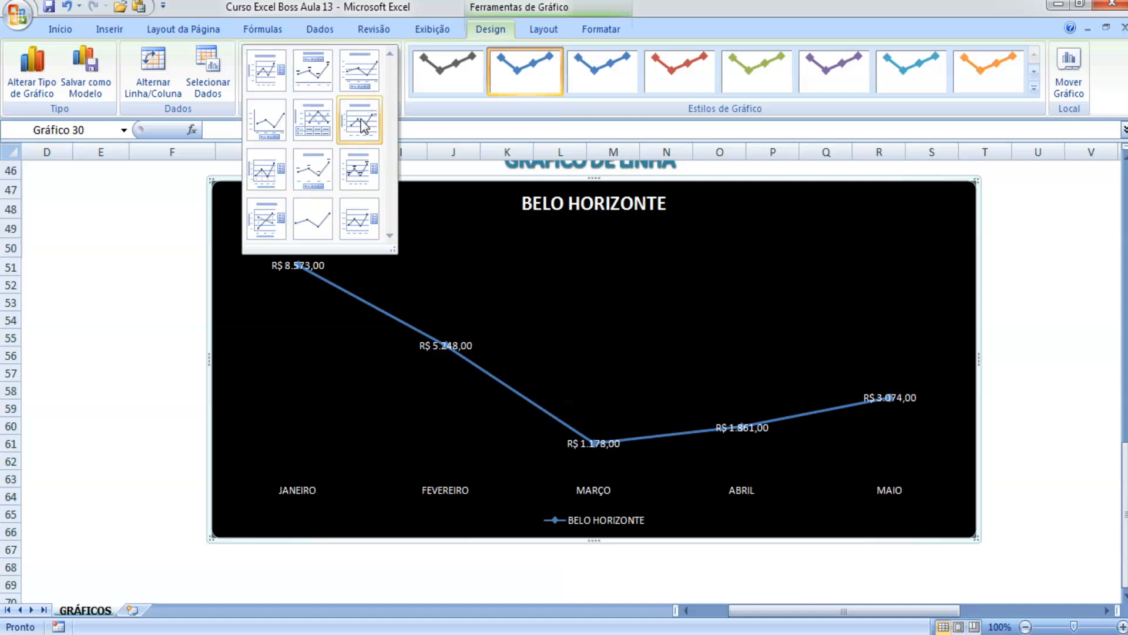
left_click(363, 125)
Apply the chart layout with a data table below the plot, and delete its horizontal gridlines and vertical value axis.
left_click(389, 88)
left_click(313, 115)
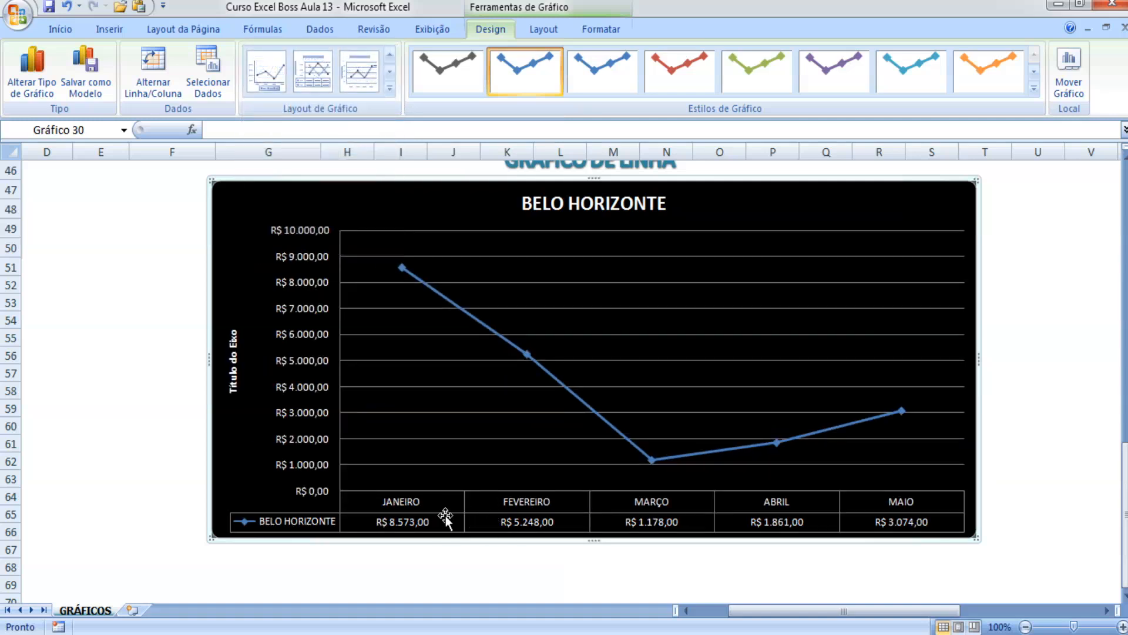
left_click(462, 386)
key("Delete")
left_click(287, 375)
key("Delete")
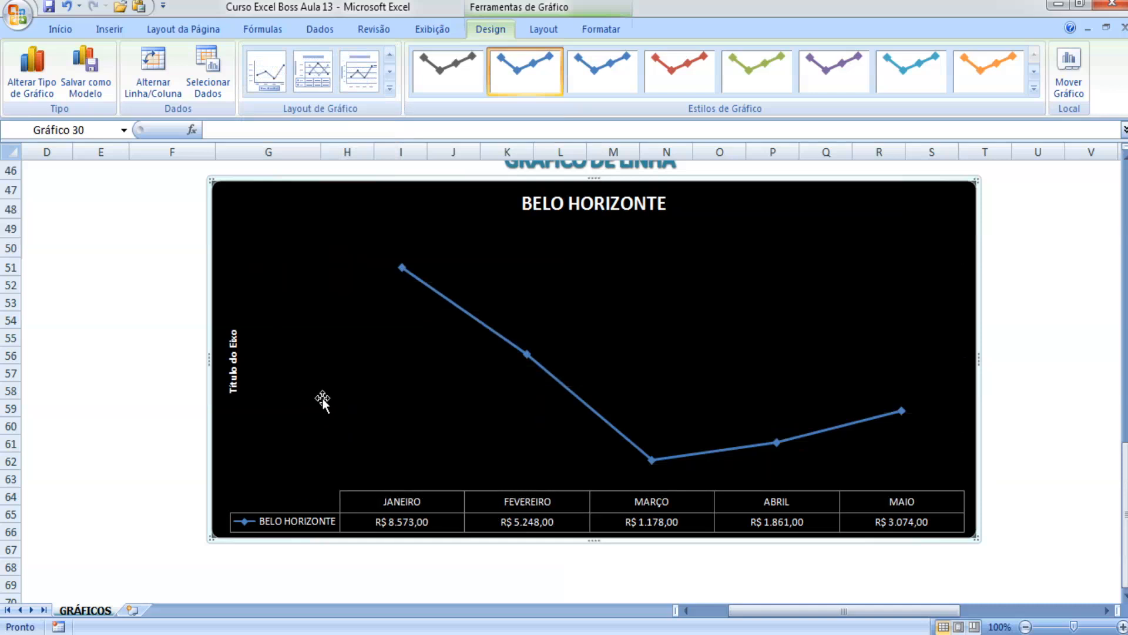
Add data labels to the Belo Horizonte line series and set the February label's position to Direita.
right_click(520, 353)
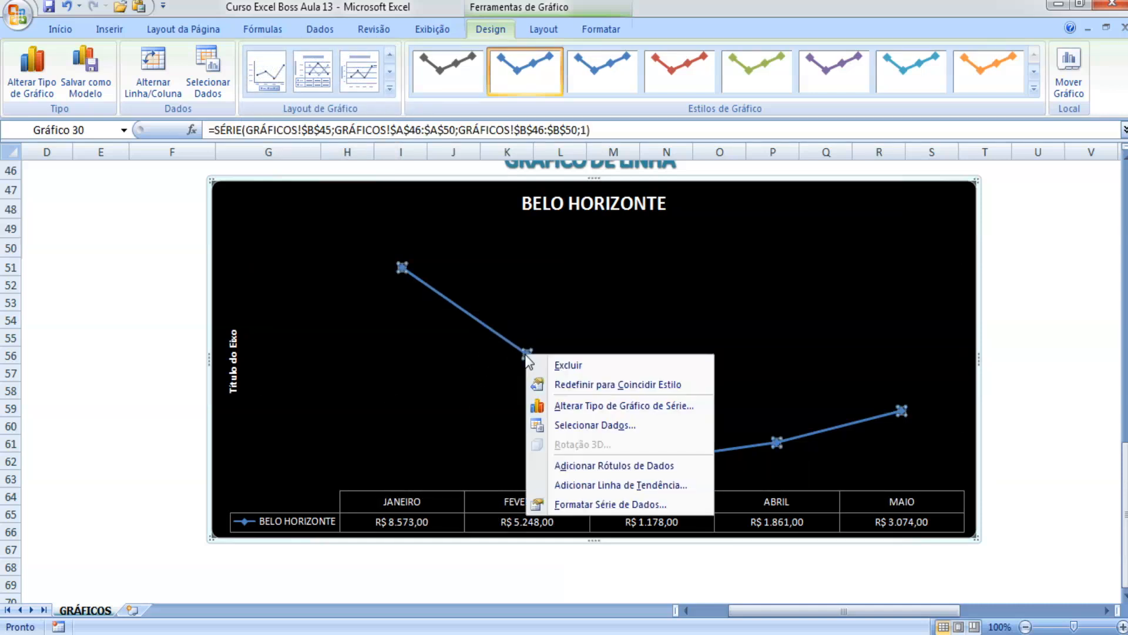
left_click(670, 464)
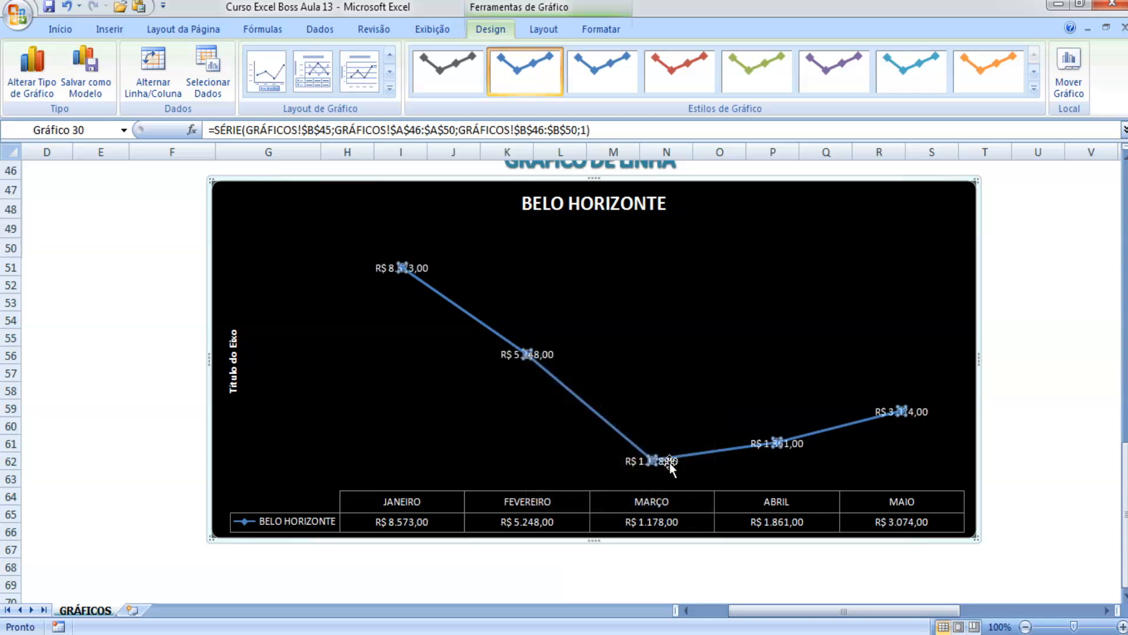
right_click(546, 355)
key("Escape")
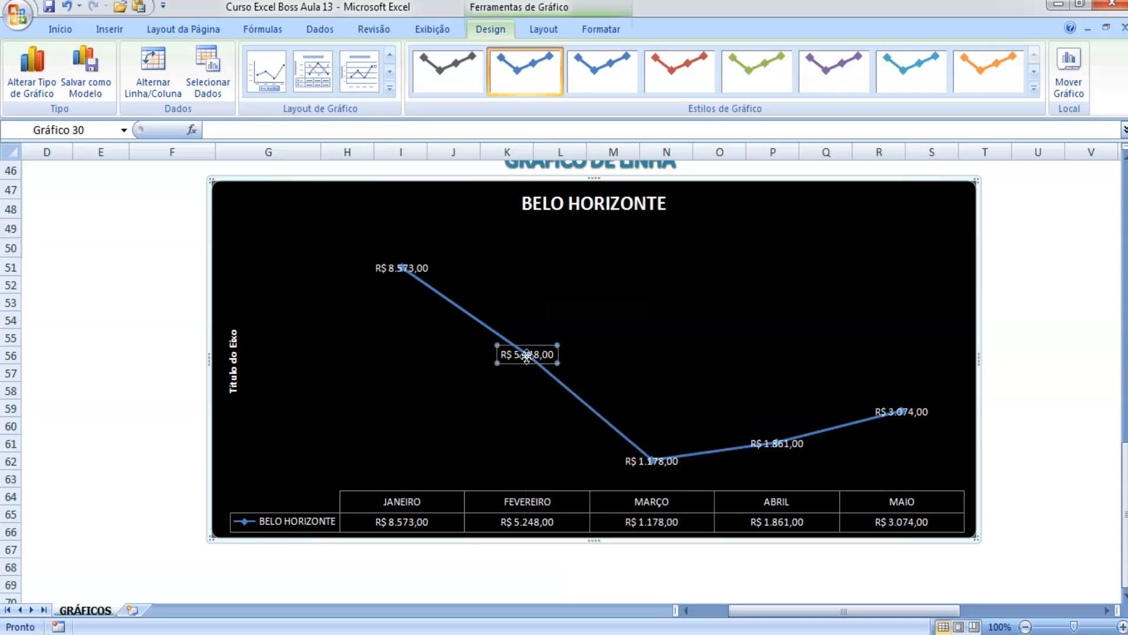
left_click(527, 355)
right_click(527, 356)
left_click(643, 520)
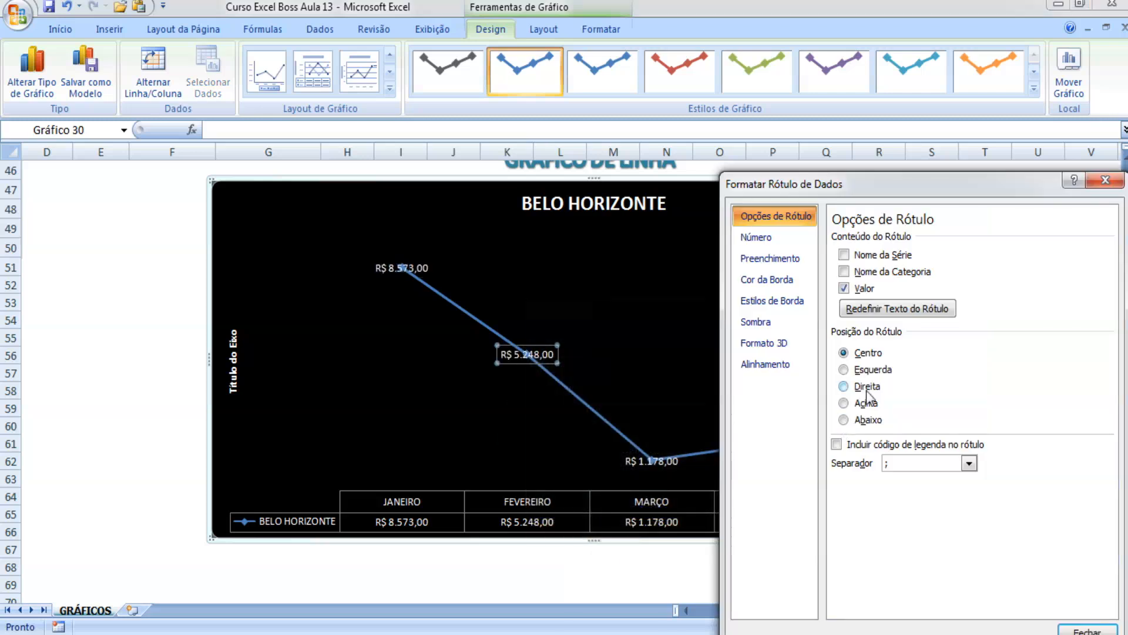
left_click(867, 387)
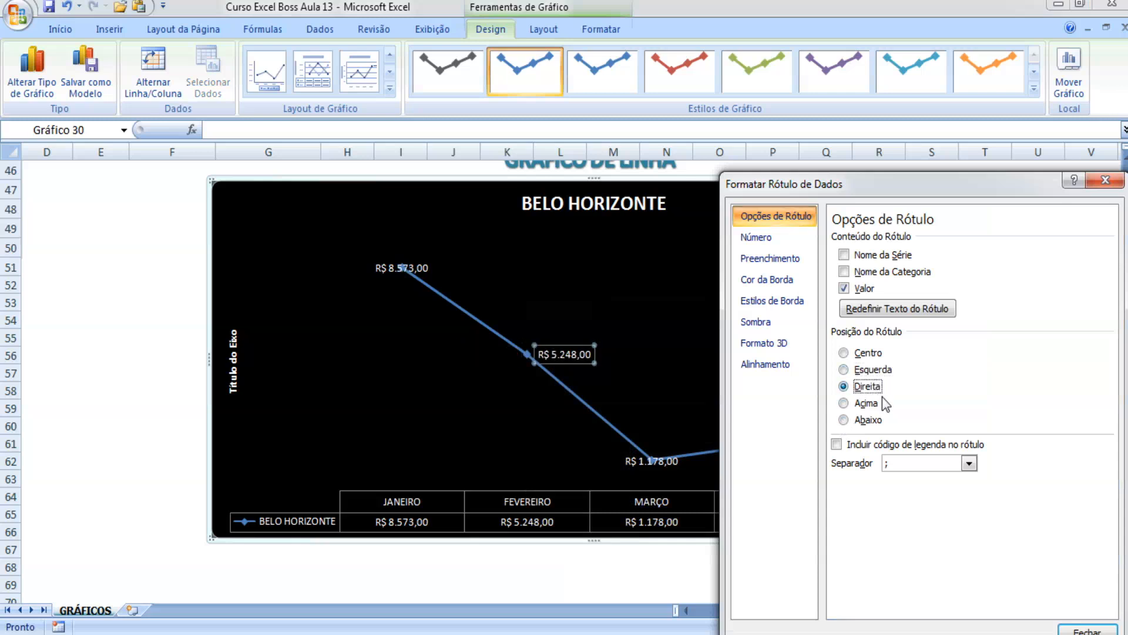
left_click(1105, 180)
right_click(393, 271)
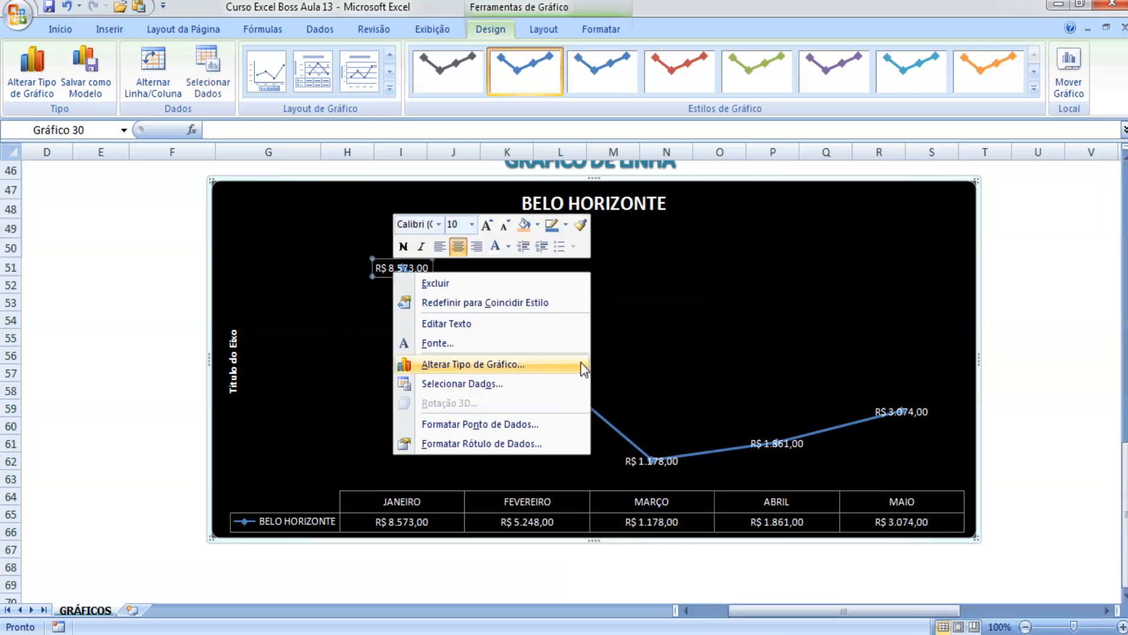
left_click(486, 424)
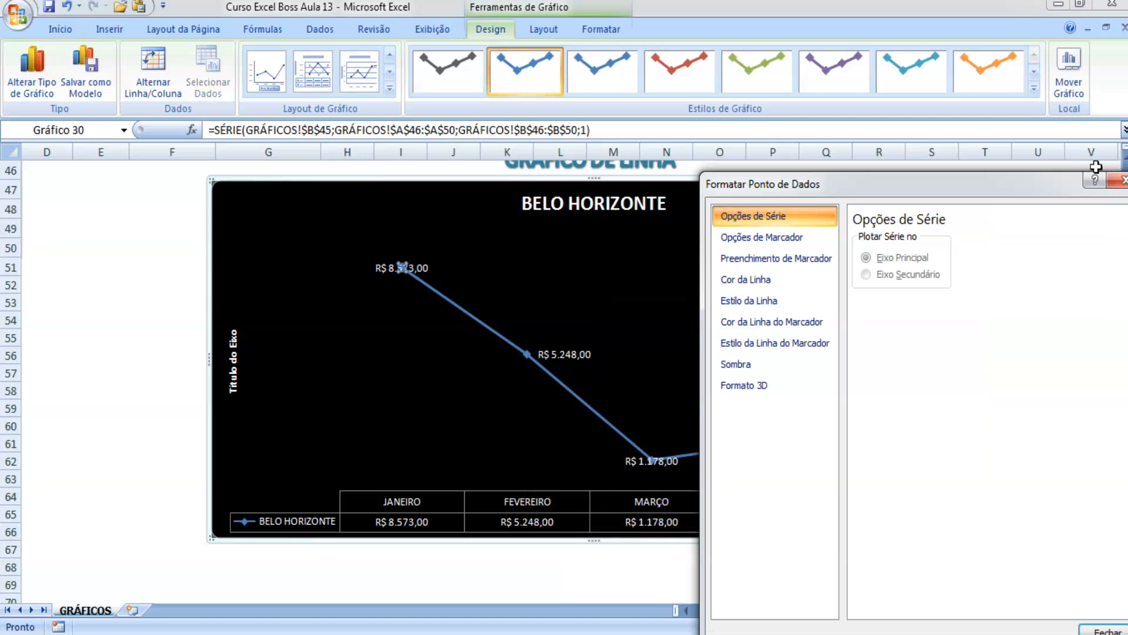
left_click(1097, 167)
Try the Esquerda, Acima, Centro and Abaixo positions for all the series' data labels, and set them to Direita.
left_click(425, 265)
right_click(427, 266)
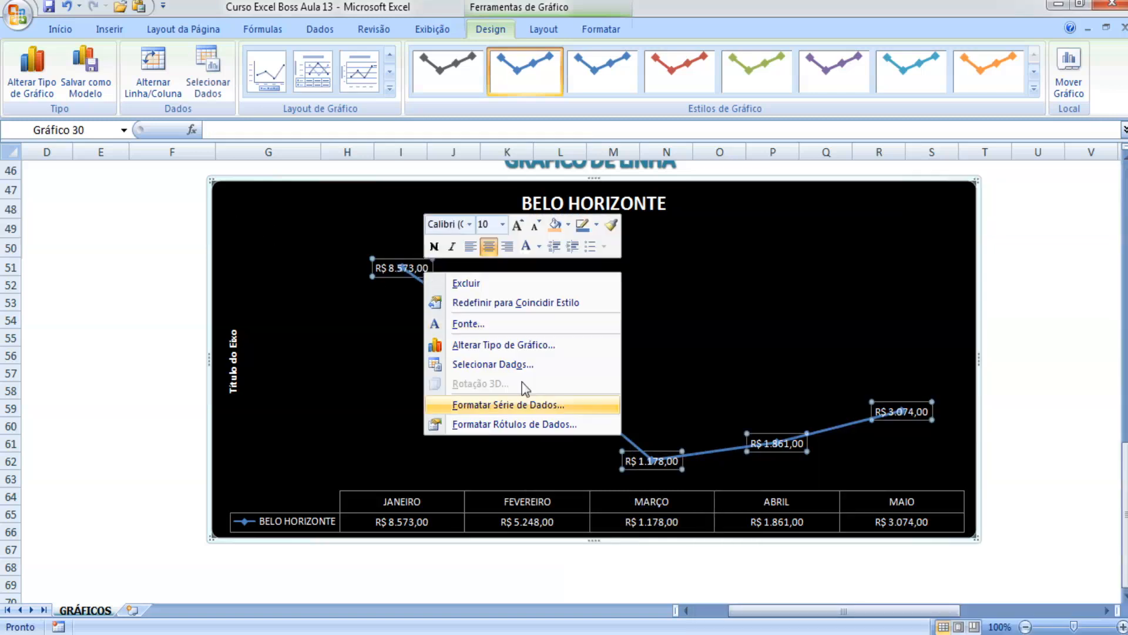
left_click(550, 421)
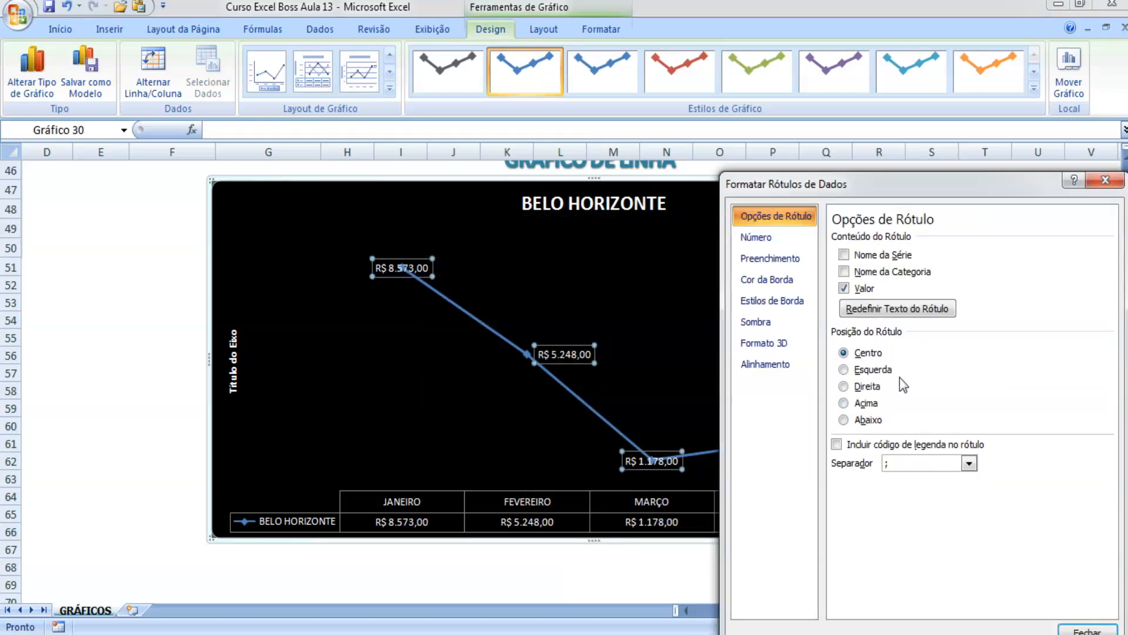
left_click(885, 371)
left_click(868, 391)
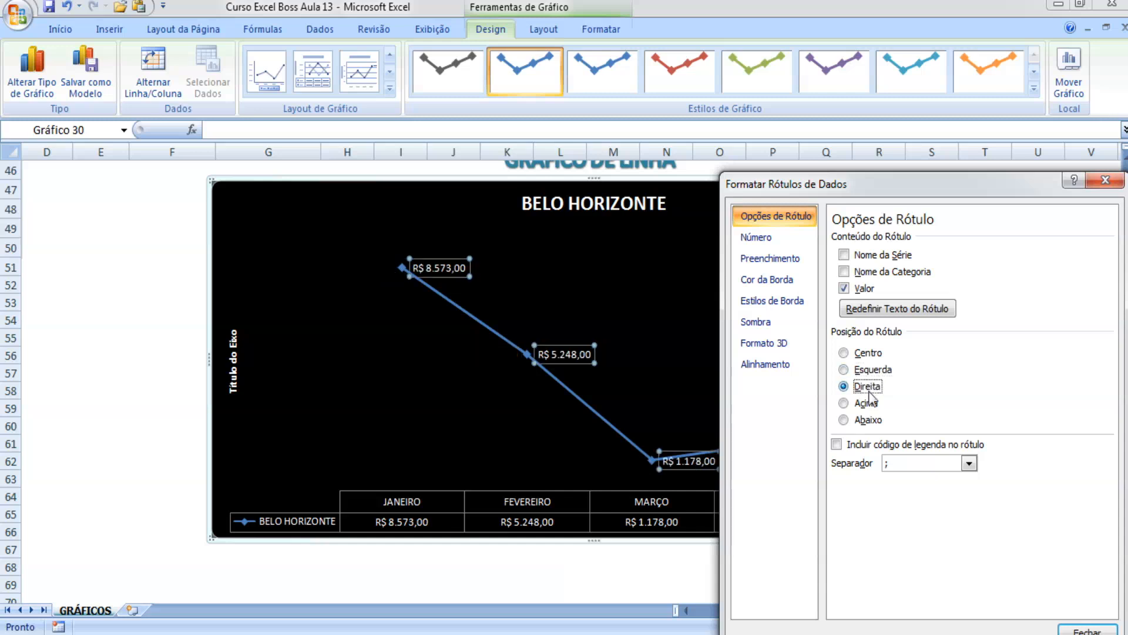
left_click(869, 405)
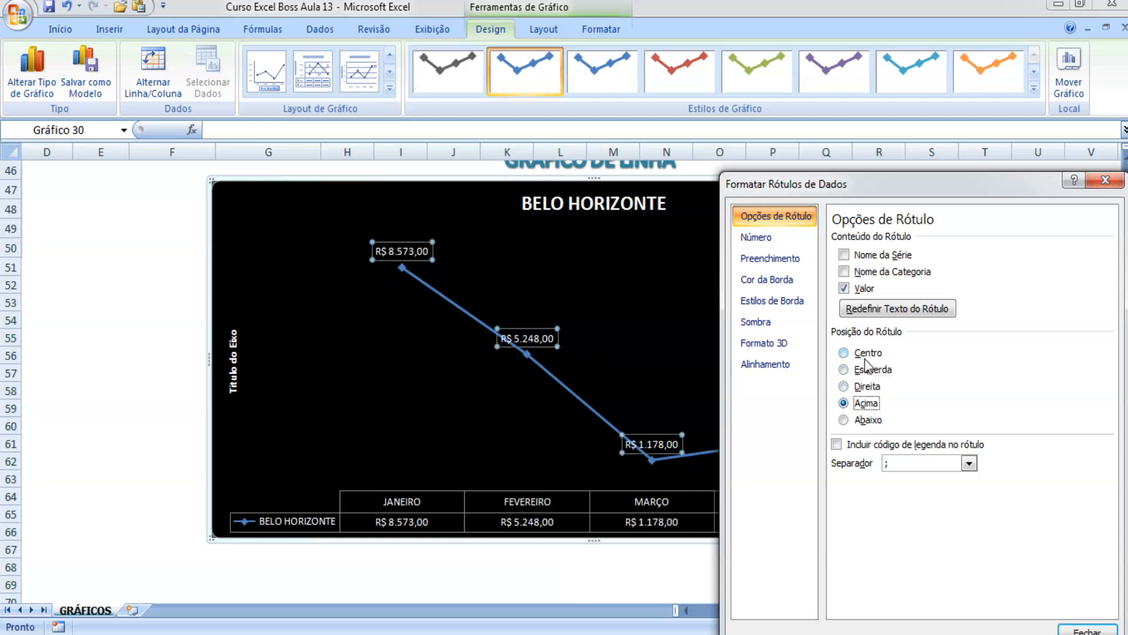
left_click(868, 354)
left_click(862, 421)
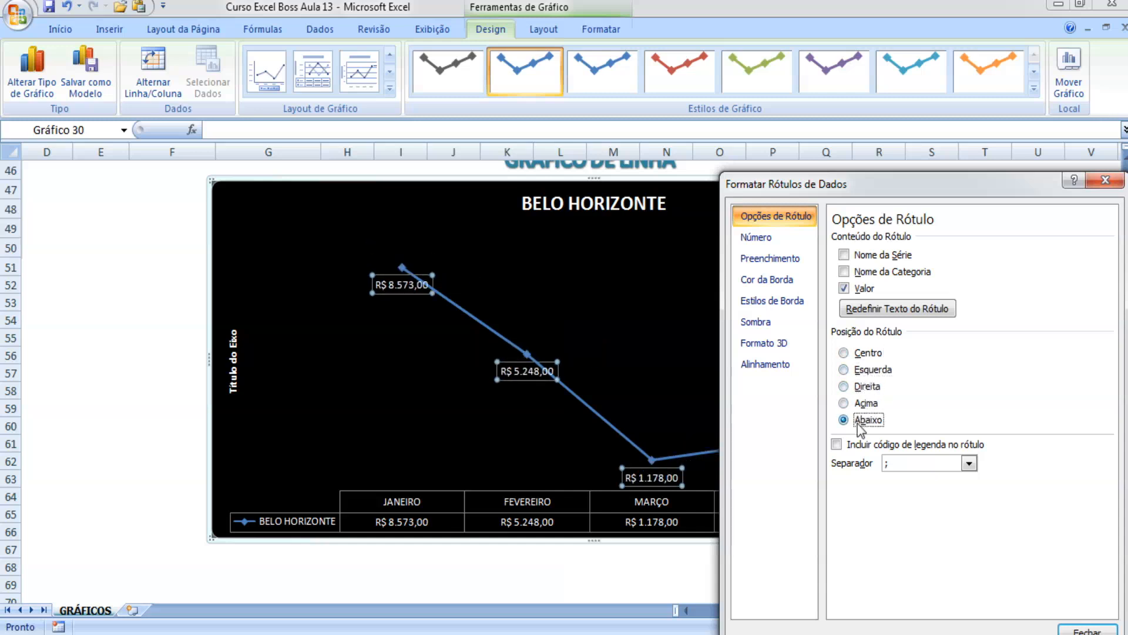
left_click(857, 389)
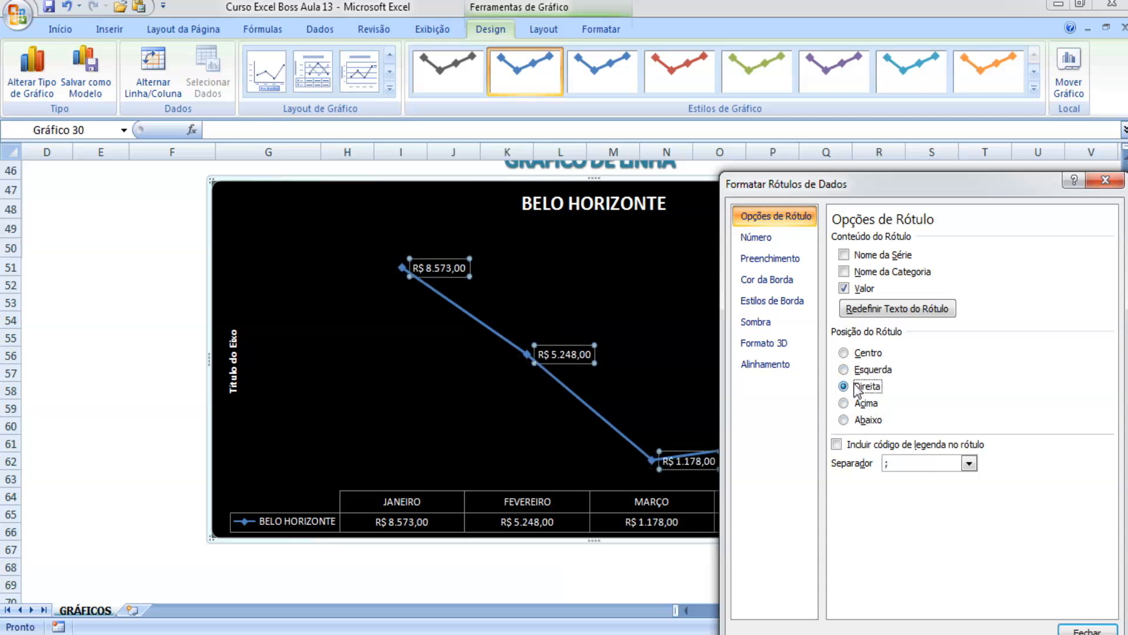
left_click(1106, 180)
Delete the vertical axis title from the Belo Horizonte line chart.
left_click(1038, 373)
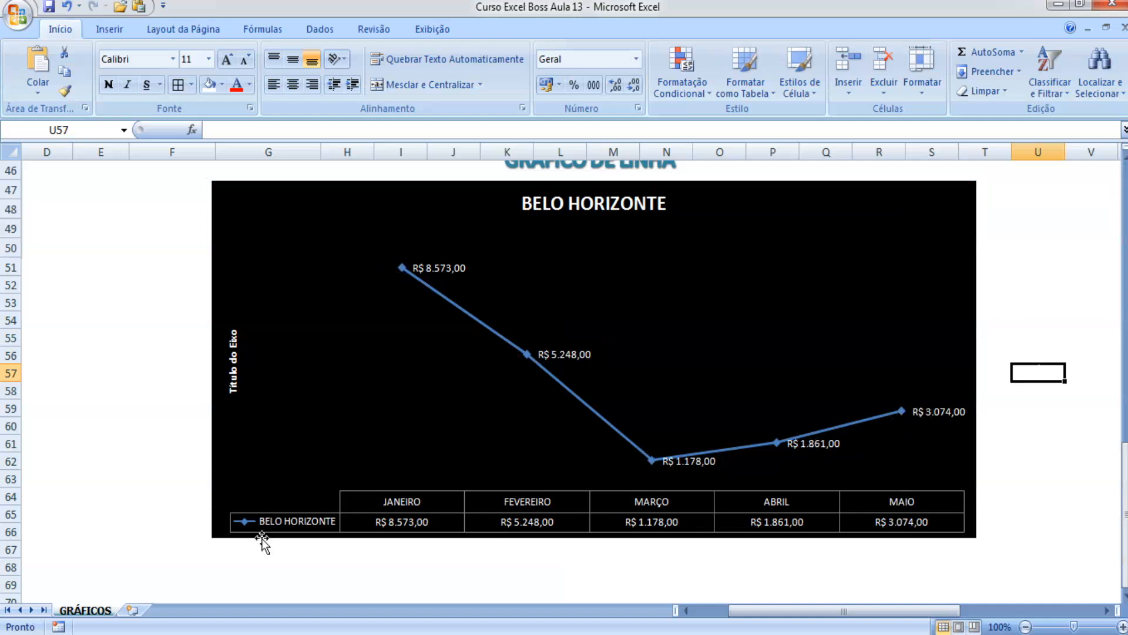
left_click(233, 359)
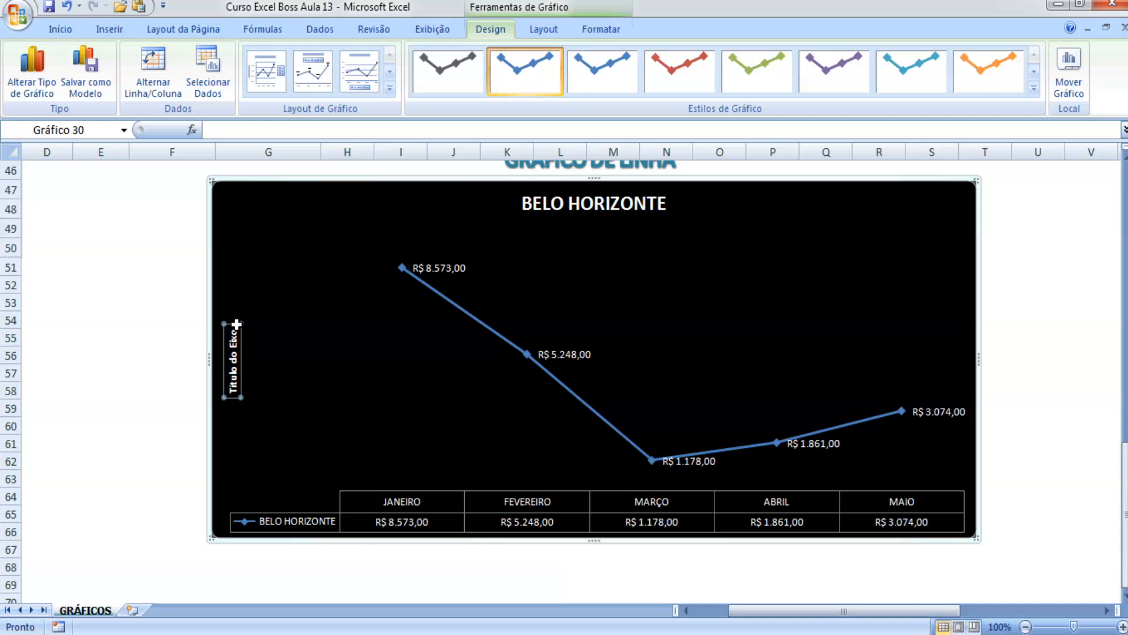
key("Delete")
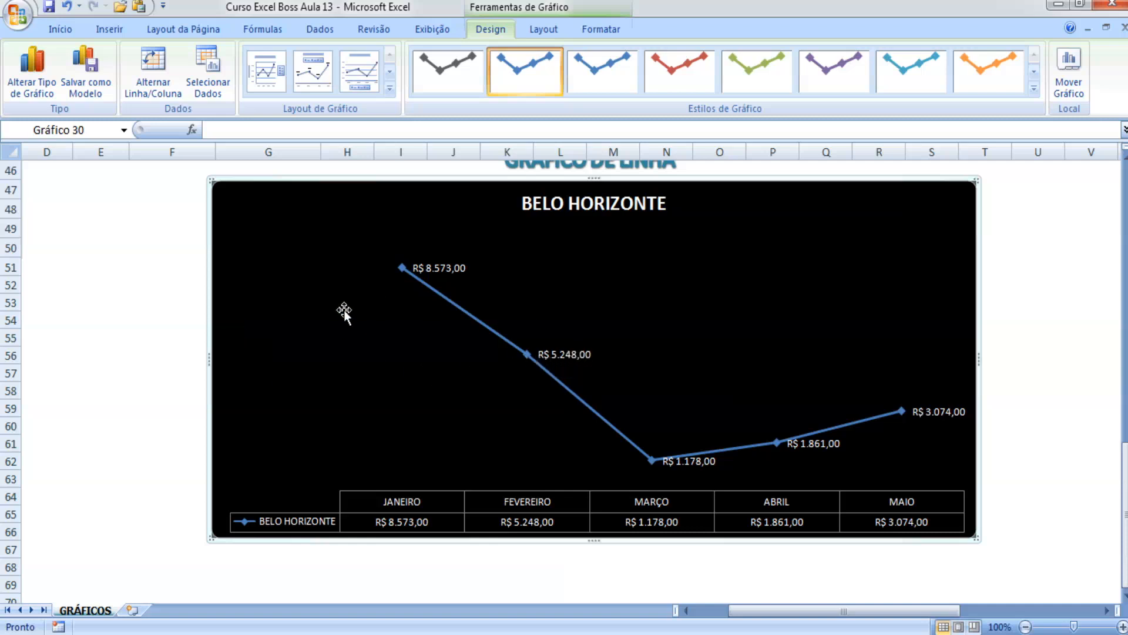
left_click(402, 271)
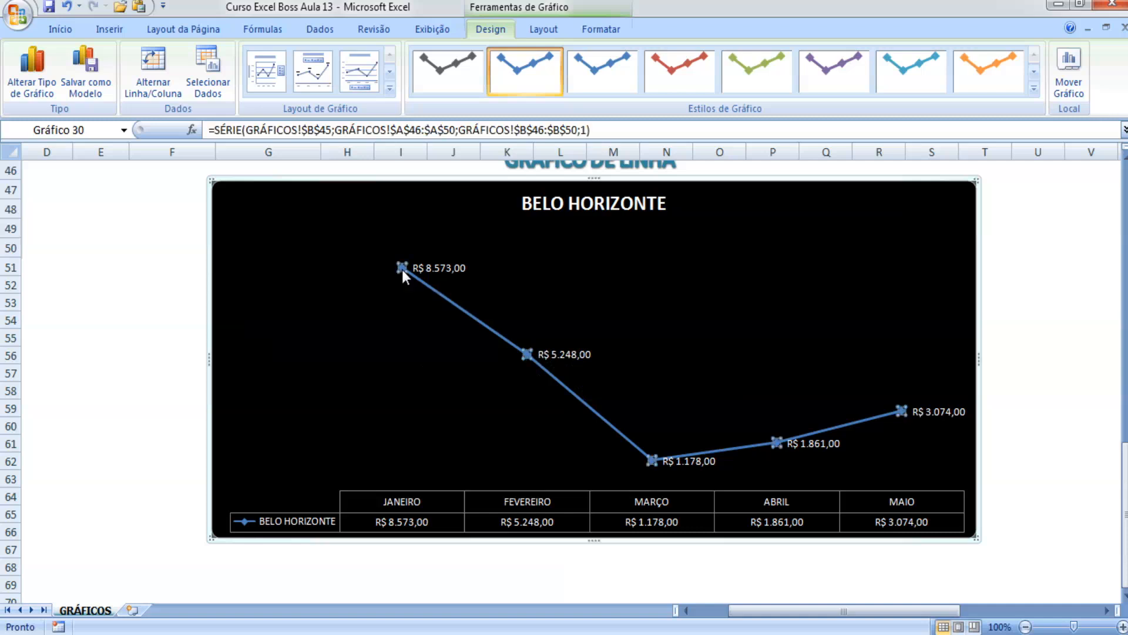
right_click(403, 272)
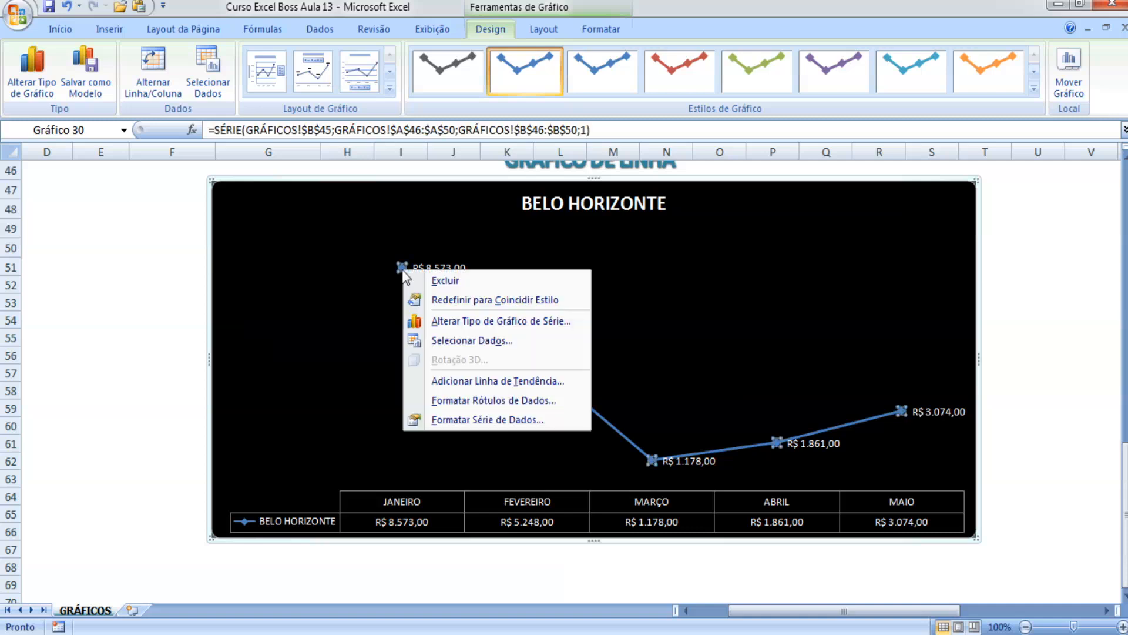
key("Escape")
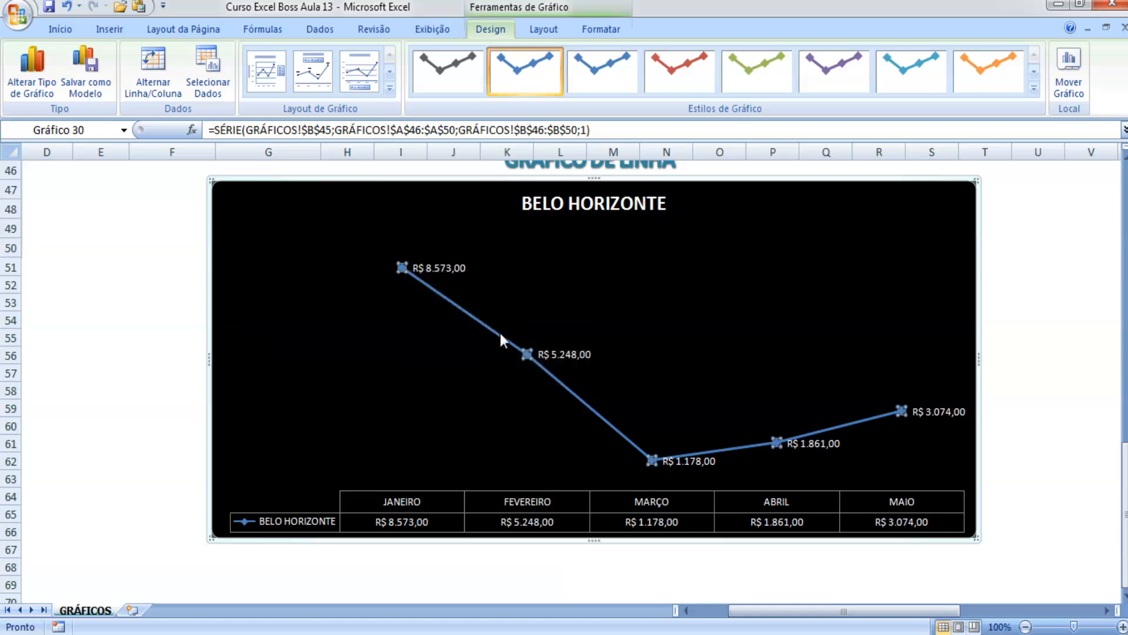
left_click(527, 353)
right_click(527, 356)
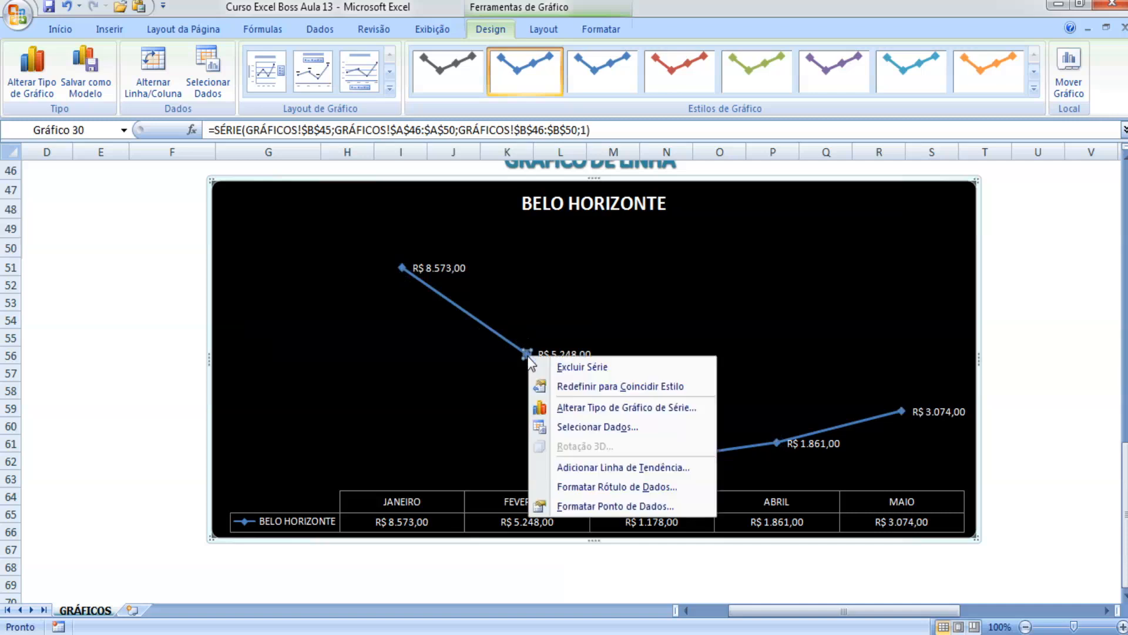
left_click(401, 265)
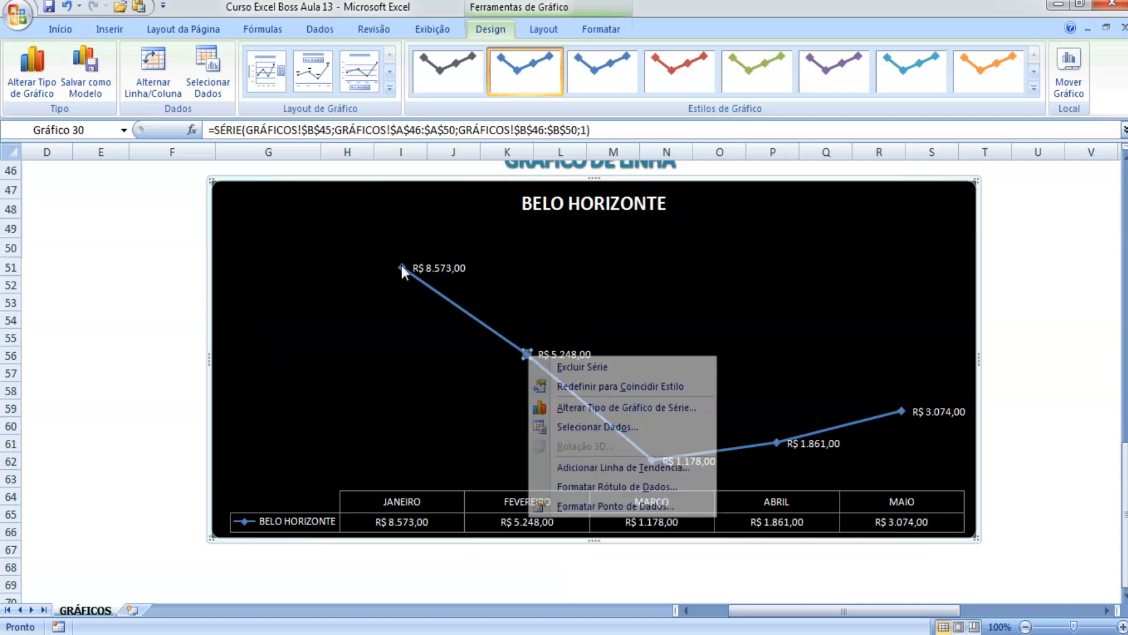
right_click(401, 265)
key("Escape")
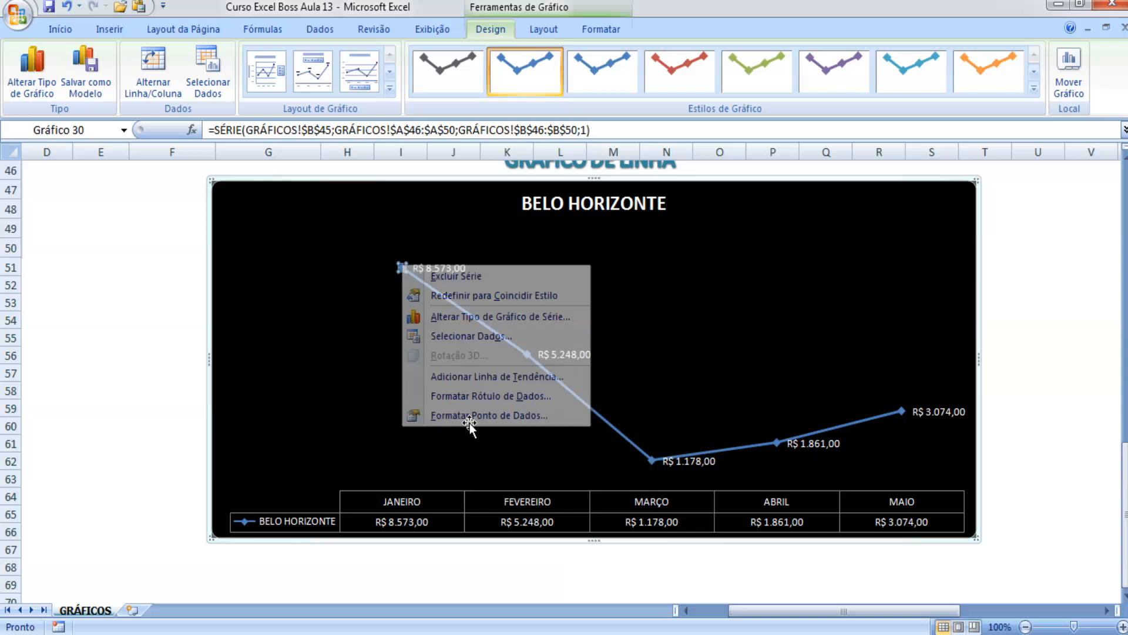
left_click(402, 266)
right_click(402, 267)
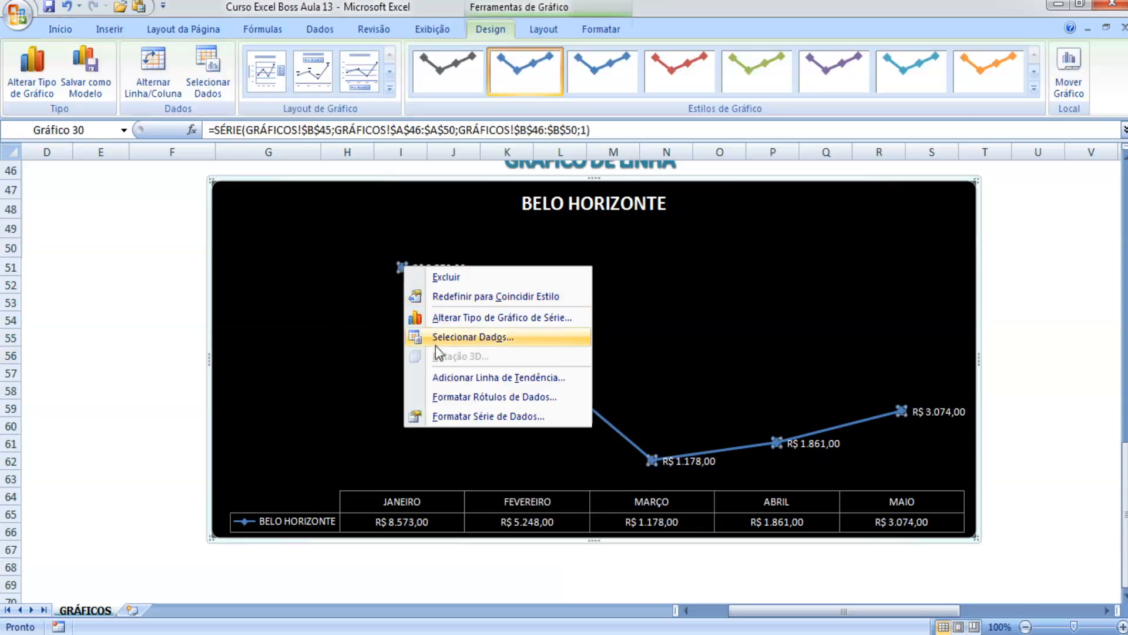
left_click(261, 309)
Set only the January data point's marker type to Interno with the triangle shape.
left_click(402, 268)
right_click(402, 268)
left_click(462, 416)
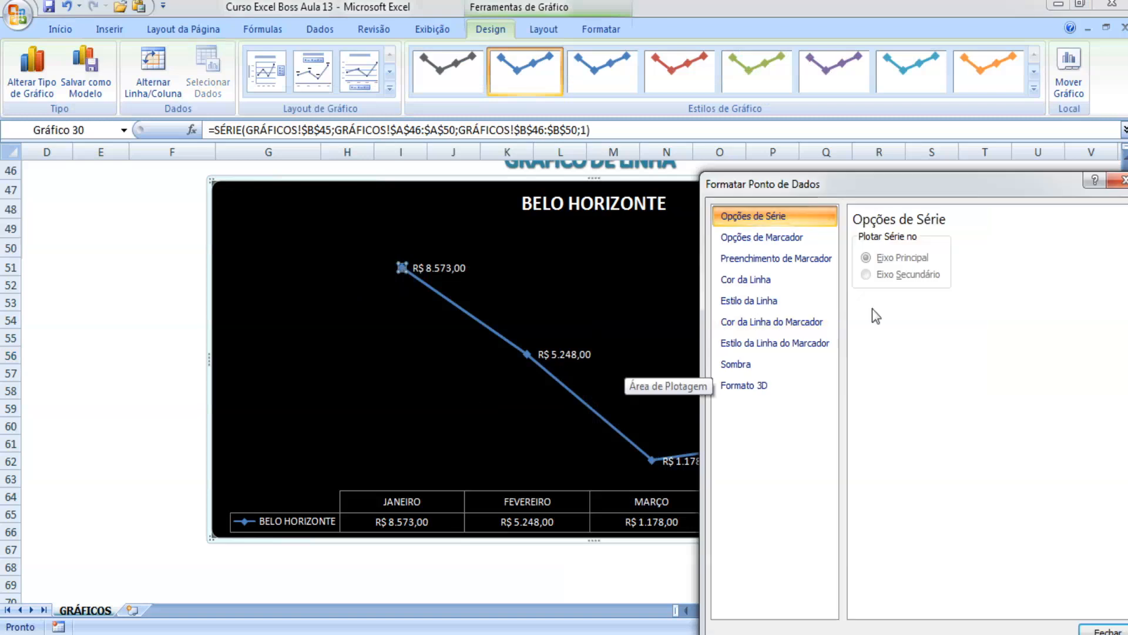
left_click(800, 238)
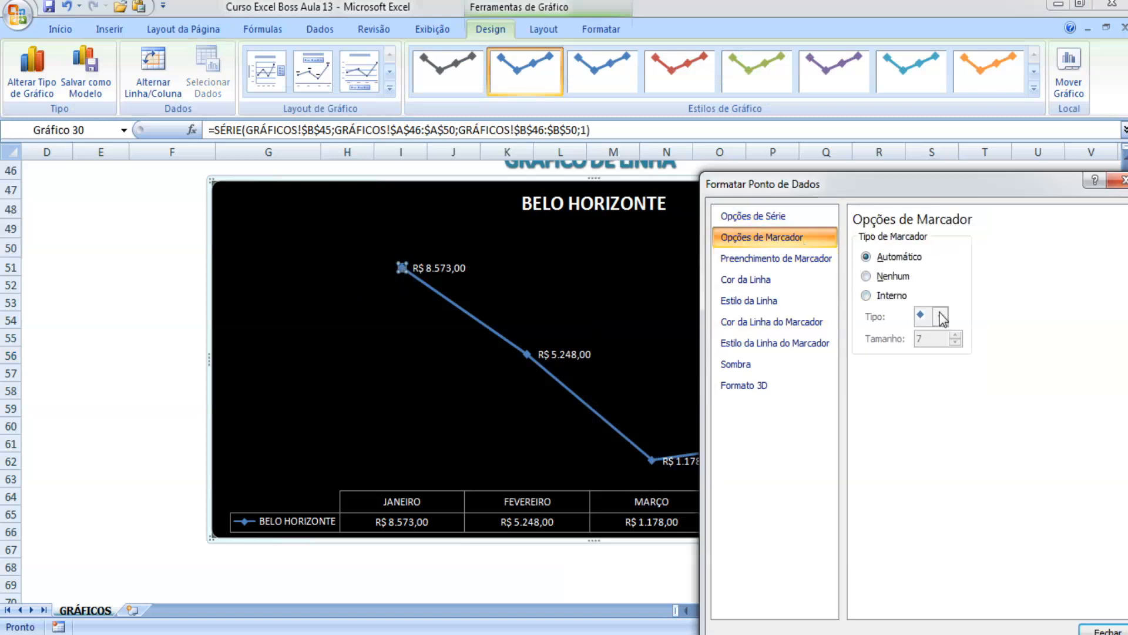
left_click(895, 291)
left_click(941, 316)
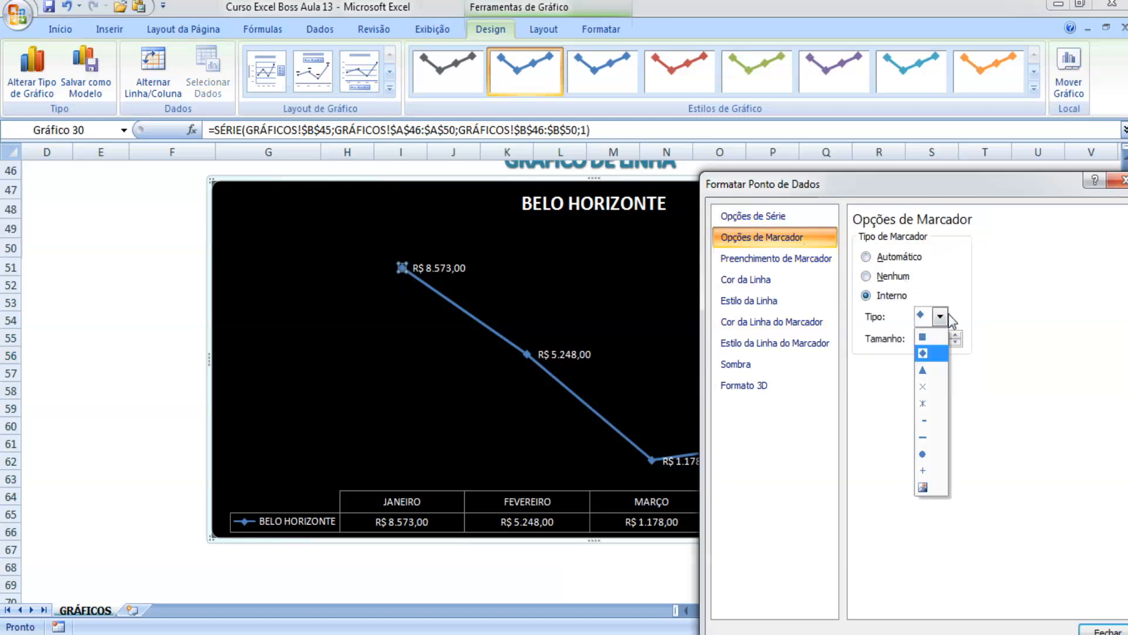
left_click(931, 372)
Try circle, asterisk, X, diamond, square and dash shapes for the January marker, and return it to the triangle.
left_click(940, 316)
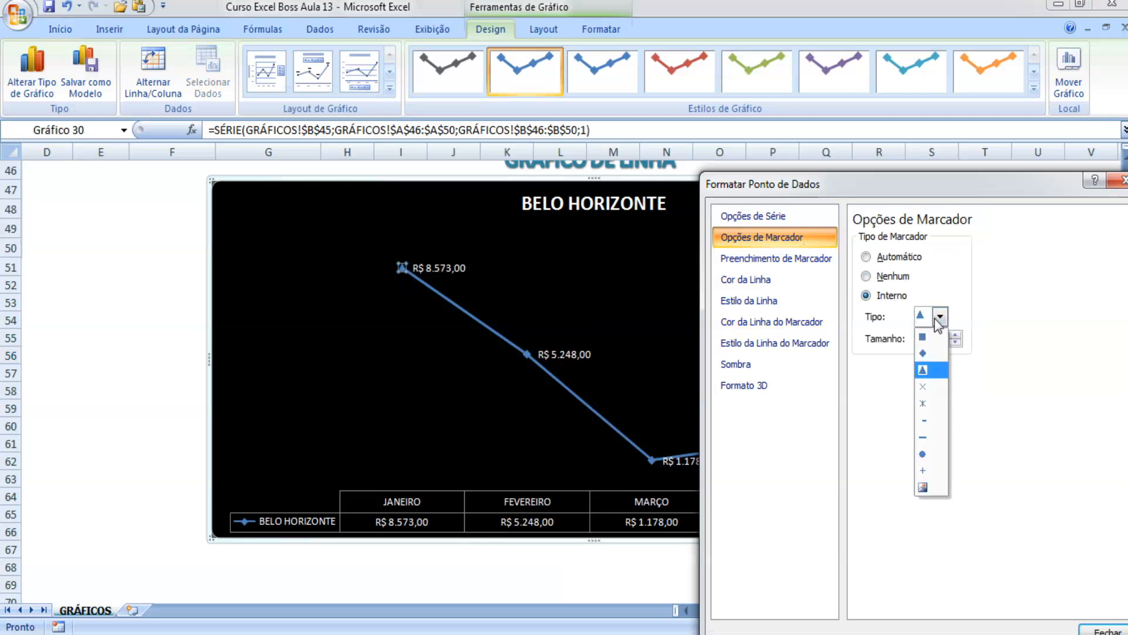
left_click(925, 454)
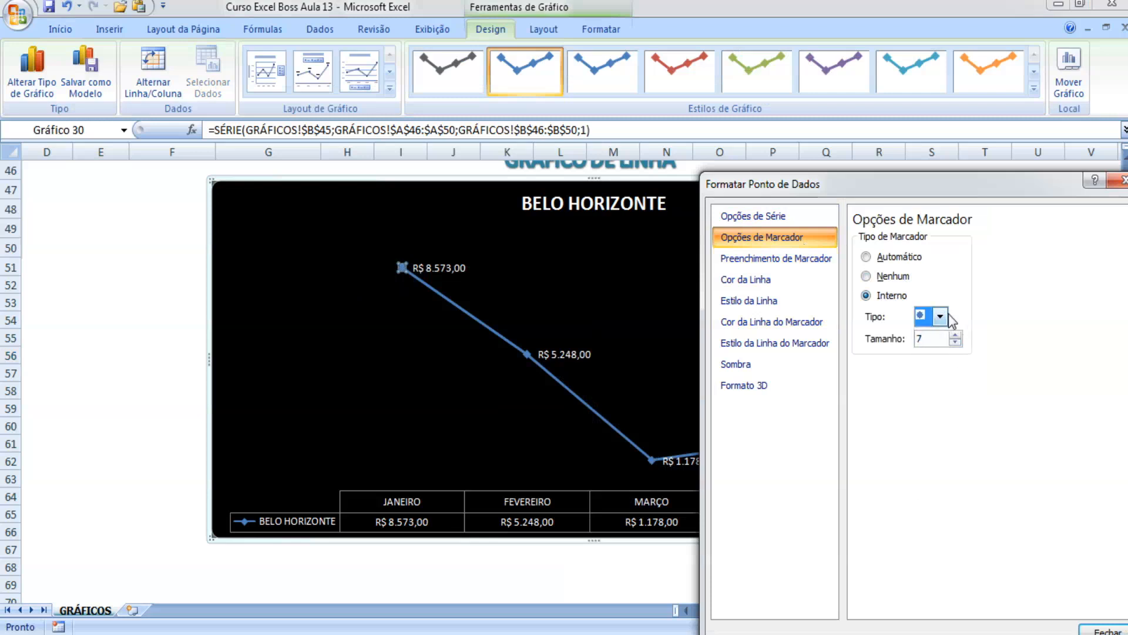
left_click(941, 318)
left_click(937, 402)
left_click(937, 319)
left_click(936, 366)
left_click(942, 317)
left_click(936, 385)
left_click(941, 317)
left_click(922, 355)
left_click(940, 316)
left_click(926, 336)
left_click(939, 316)
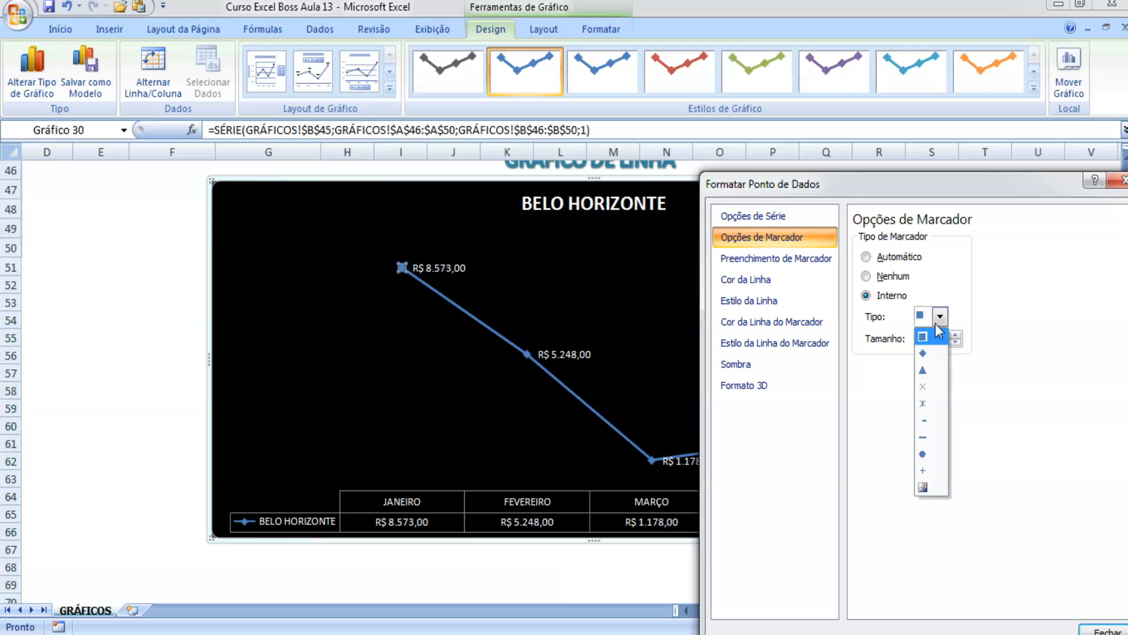
left_click(939, 438)
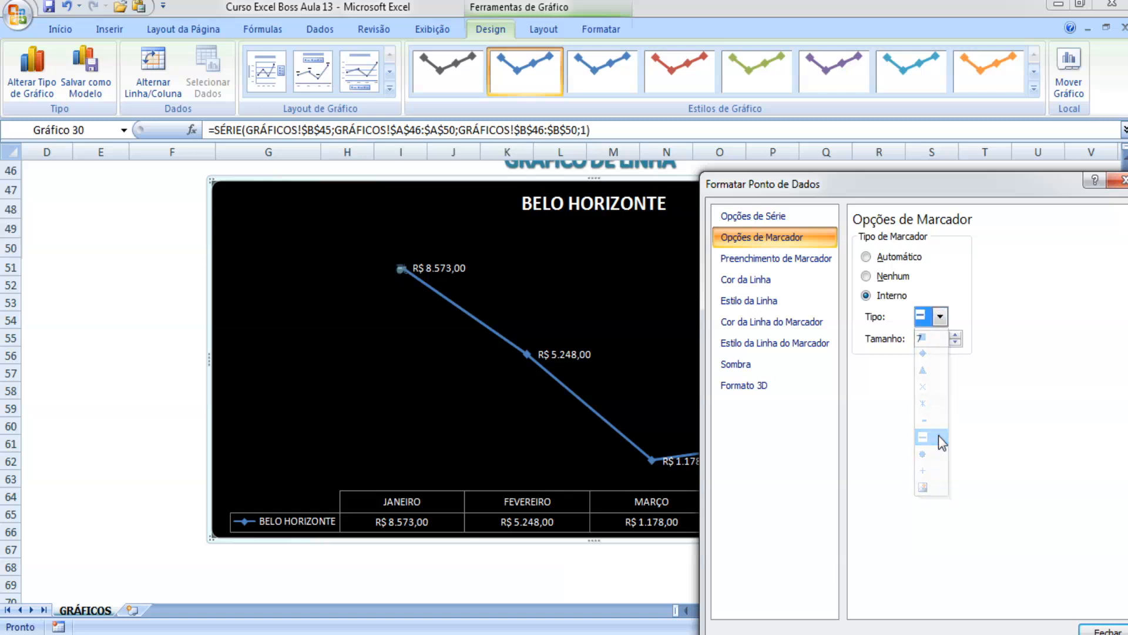
left_click(940, 316)
left_click(938, 371)
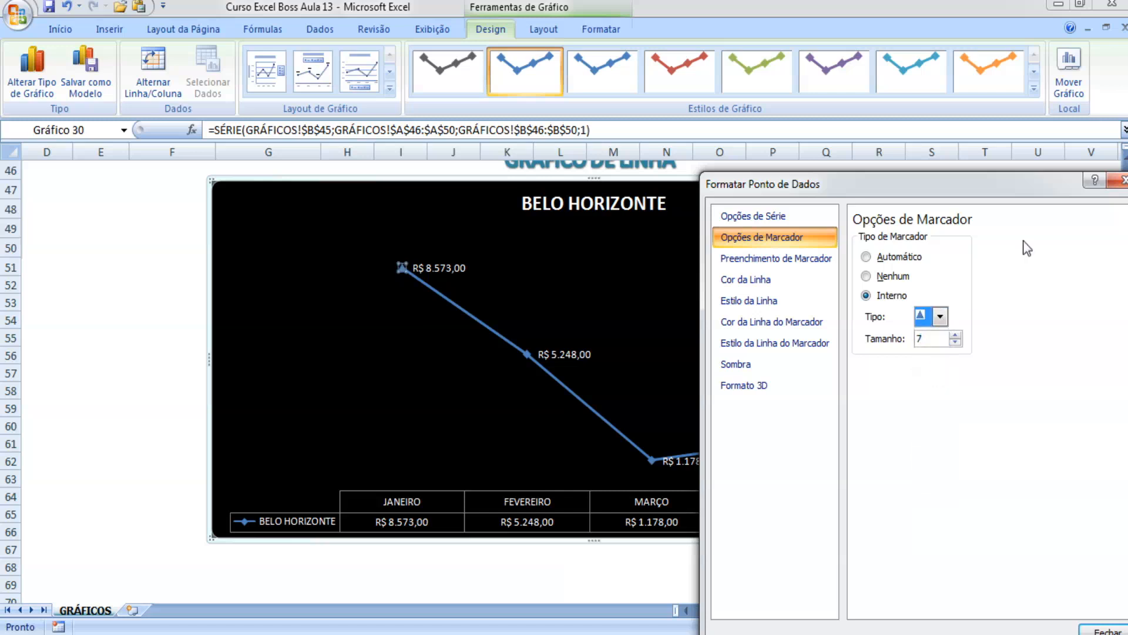
left_click(1121, 180)
Set only the February data point's marker type to Interno with the triangle shape in the Belo Horizonte line chart.
scroll(587, 327, "up", 5)
scroll(619, 408, "down", 8)
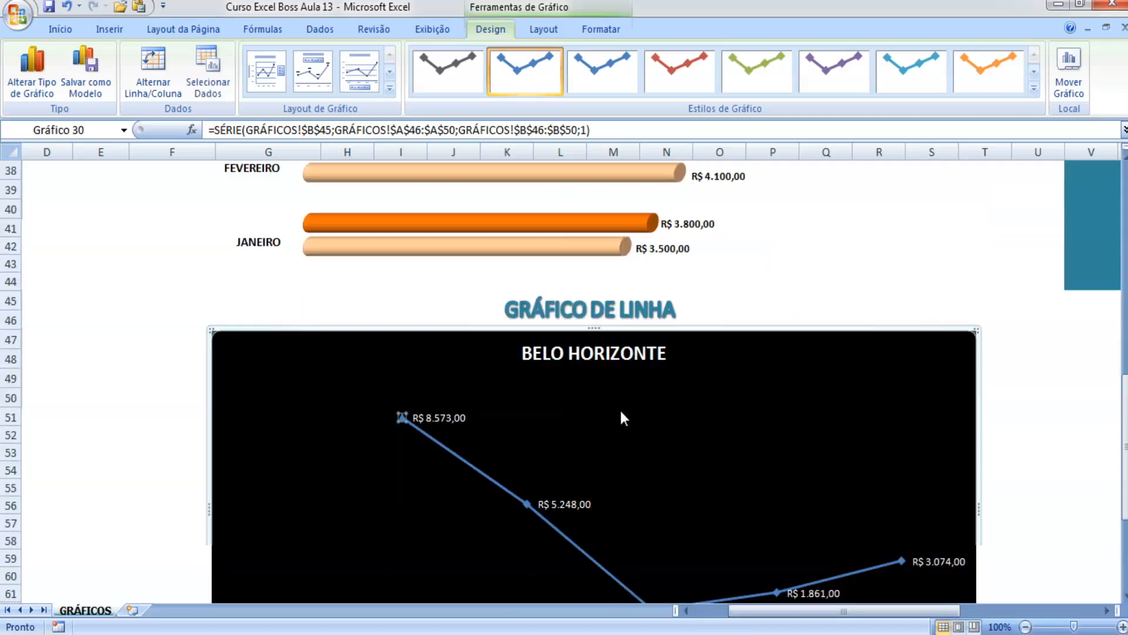
scroll(641, 408, "up", 4)
left_click(529, 391)
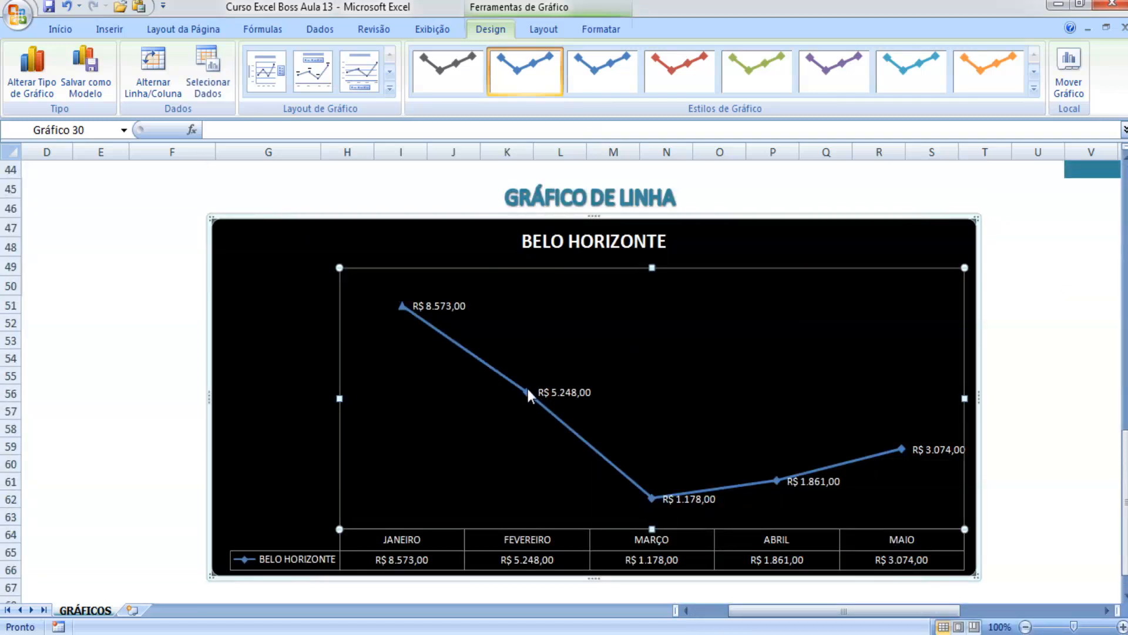
right_click(527, 389)
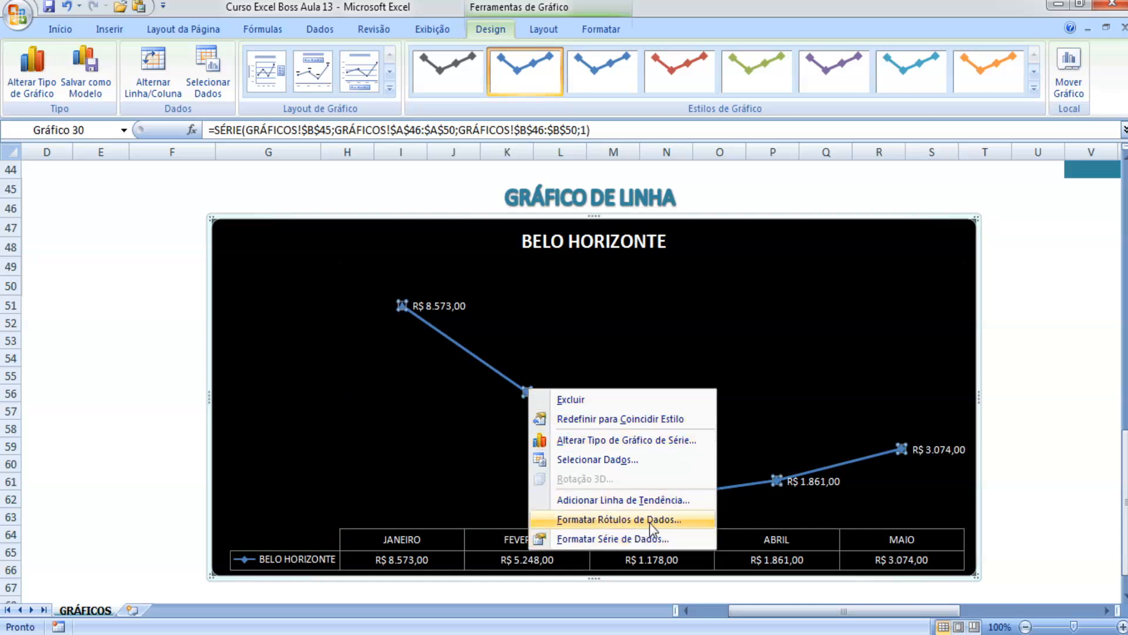
key("Escape")
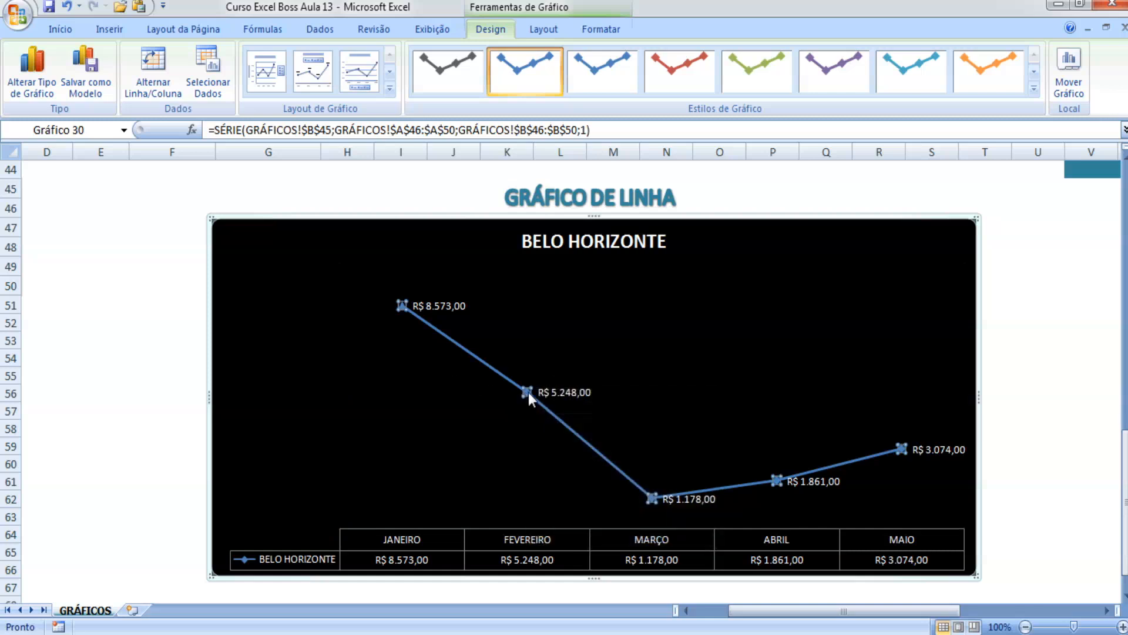
left_click(527, 392)
right_click(528, 393)
left_click(594, 534)
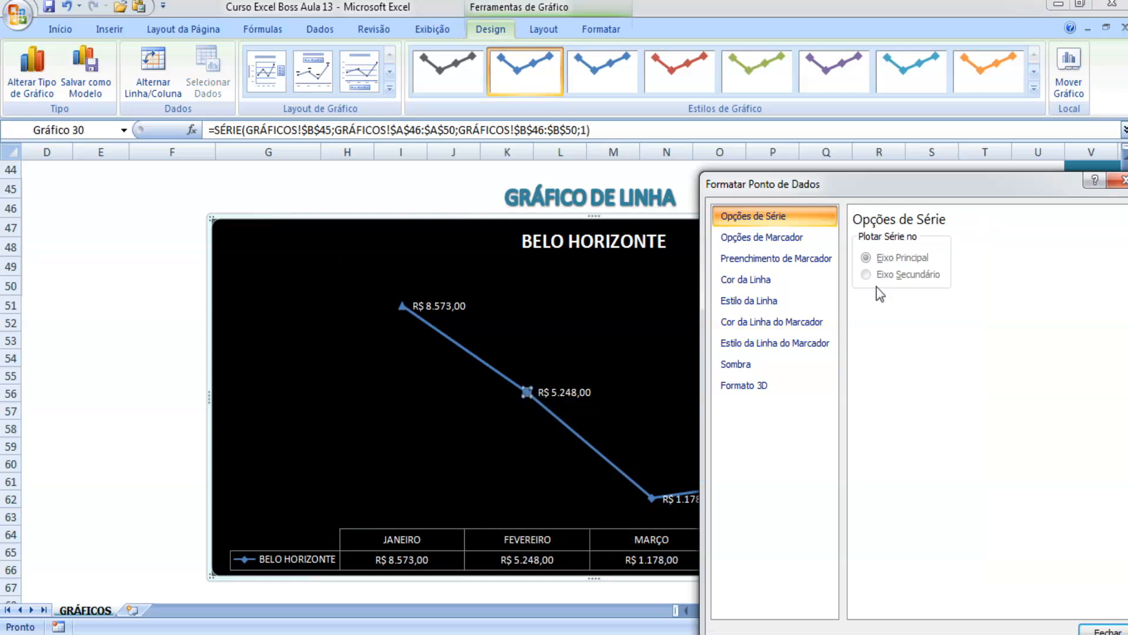
left_click(812, 236)
left_click(887, 296)
left_click(940, 316)
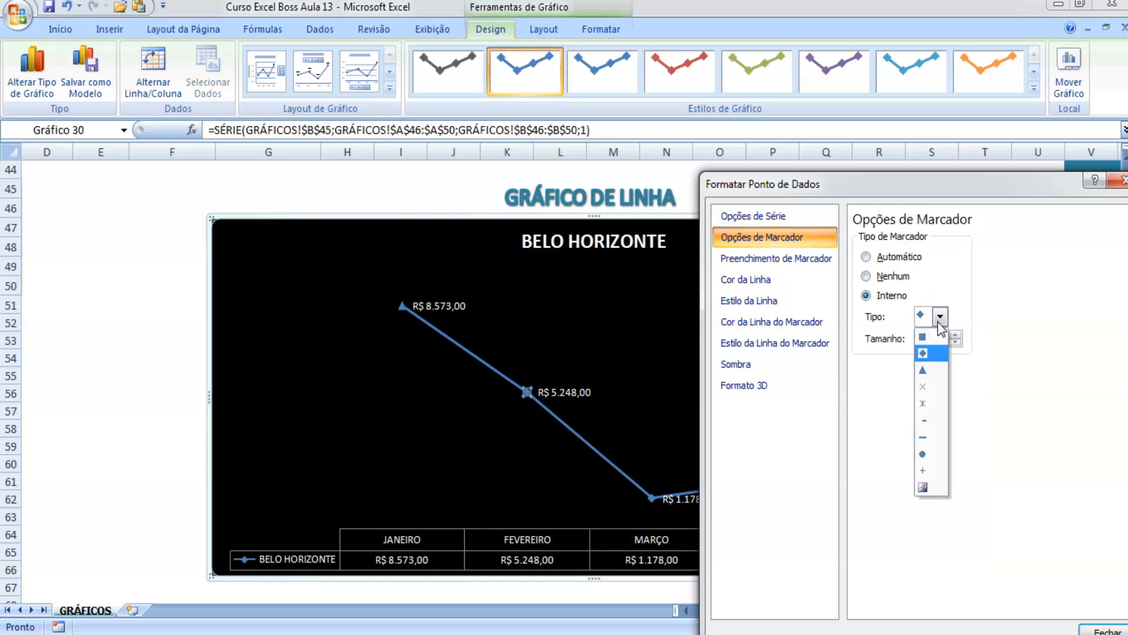
left_click(924, 369)
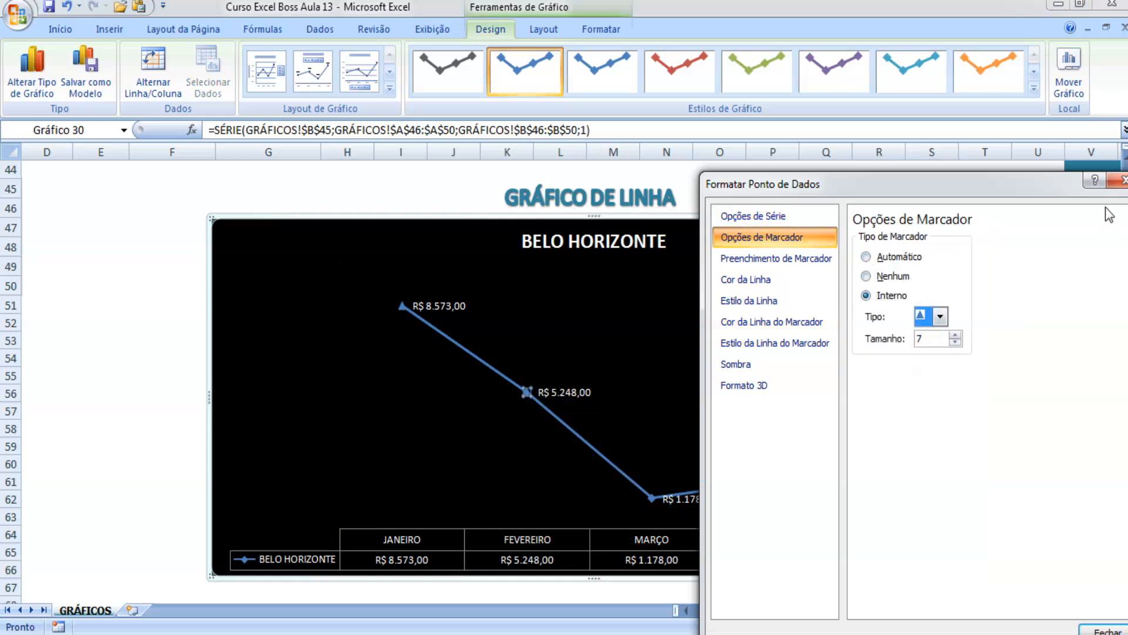
left_click(1119, 180)
left_click(993, 305)
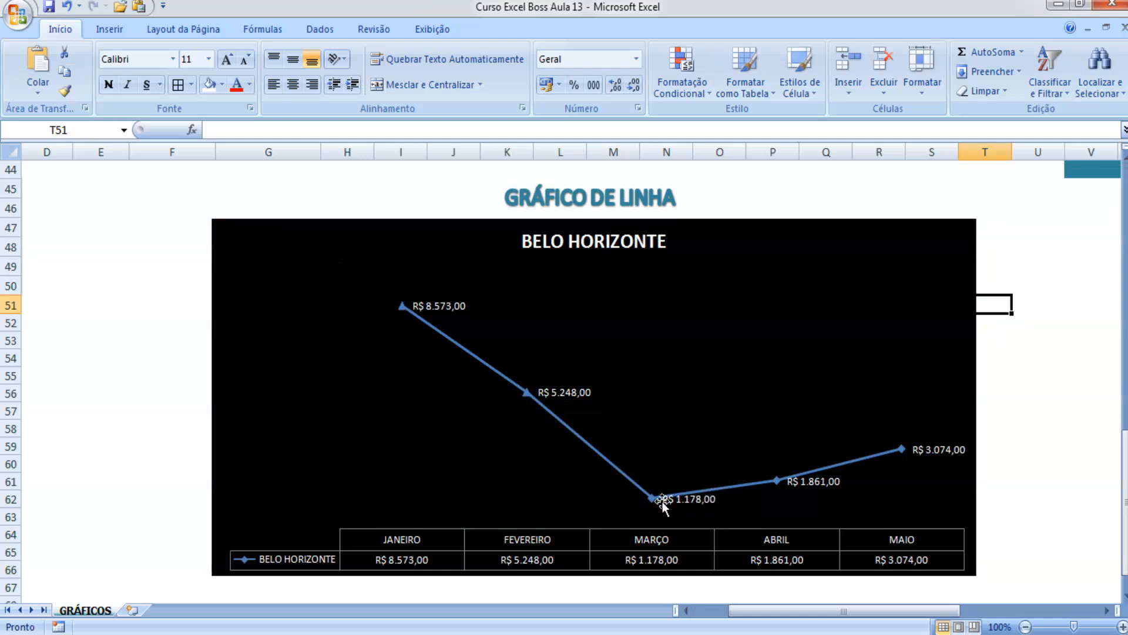
Change only the March data point's marker to the Interno type with the triangle shape.
left_click(655, 500)
left_click(652, 499)
right_click(652, 498)
left_click(765, 484)
left_click(791, 238)
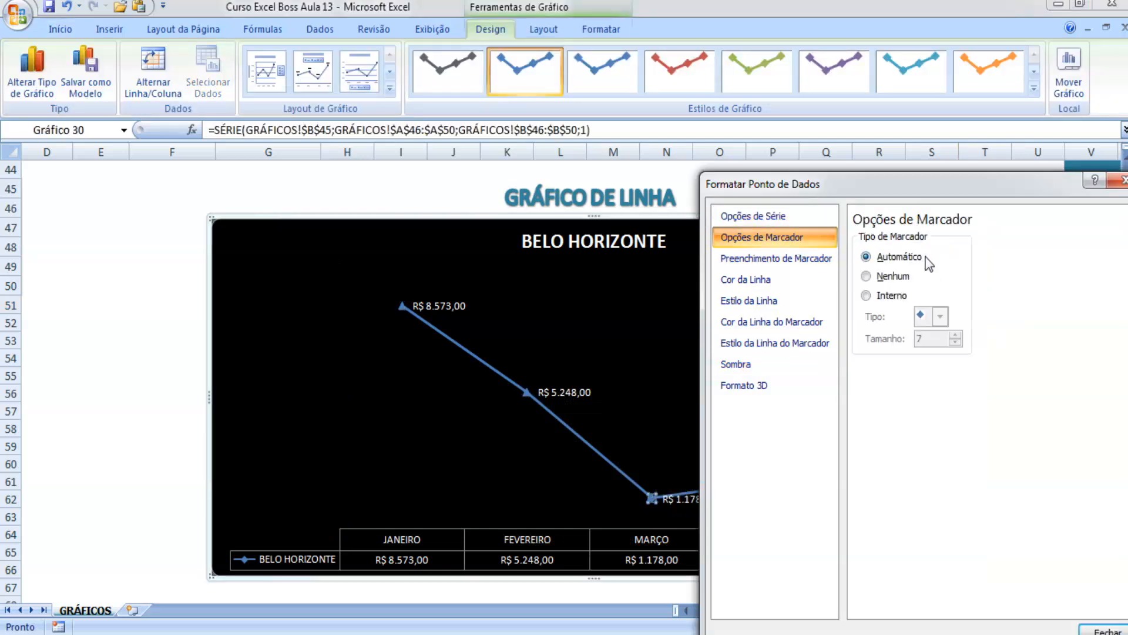
left_click(882, 300)
left_click(940, 316)
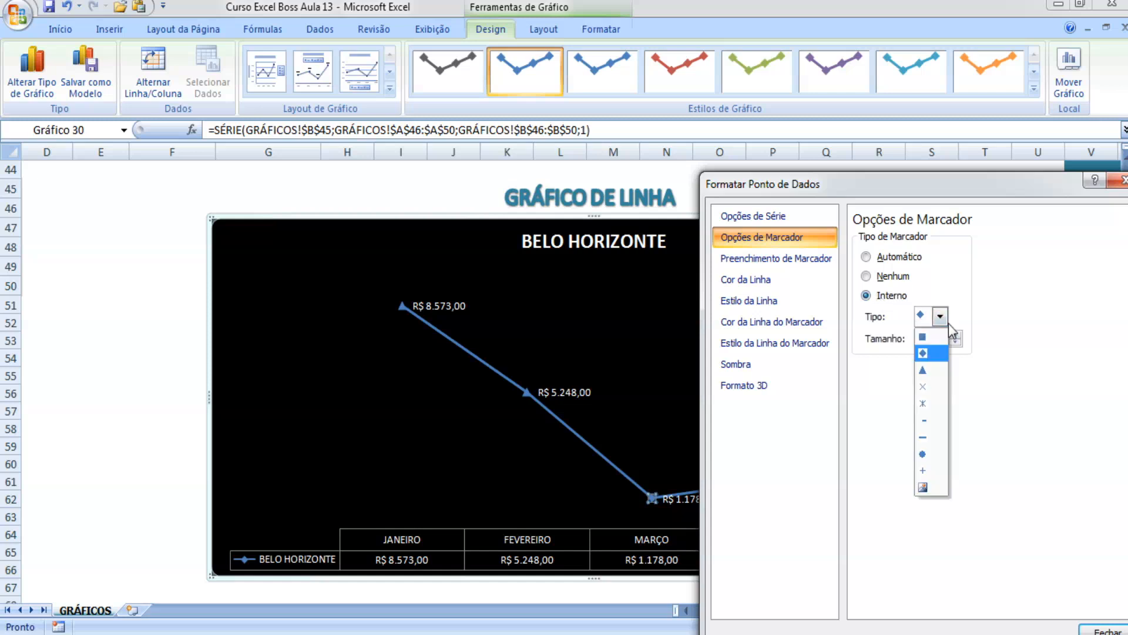
left_click(927, 368)
left_click(1114, 183)
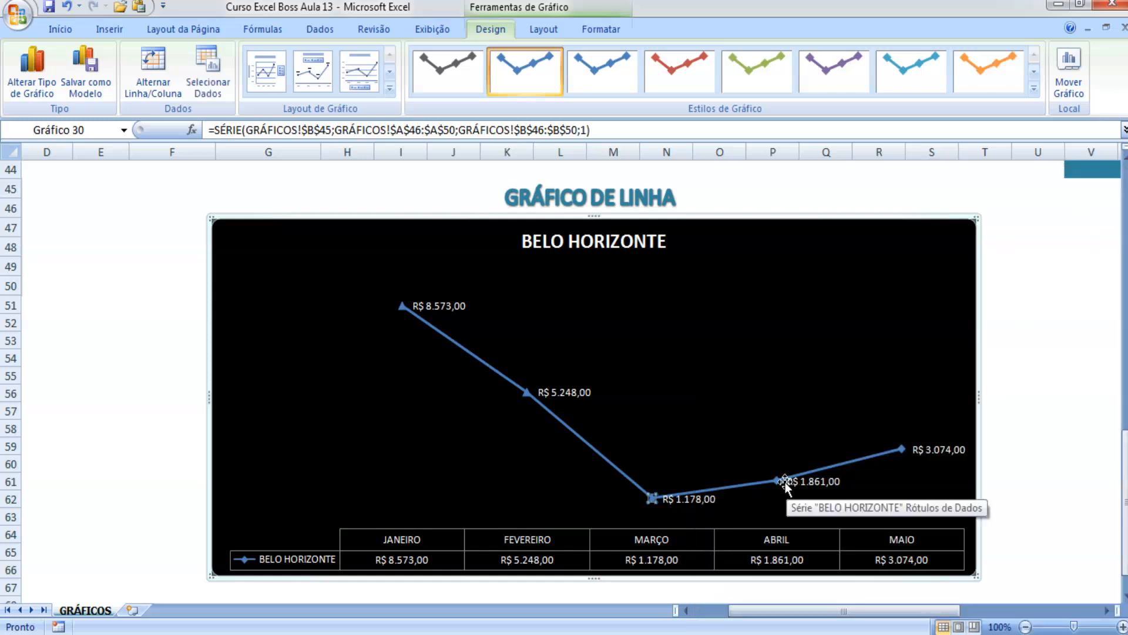
Give only the April data point an Interno marker with the triangle shape.
left_click(775, 479)
right_click(777, 479)
left_click(846, 469)
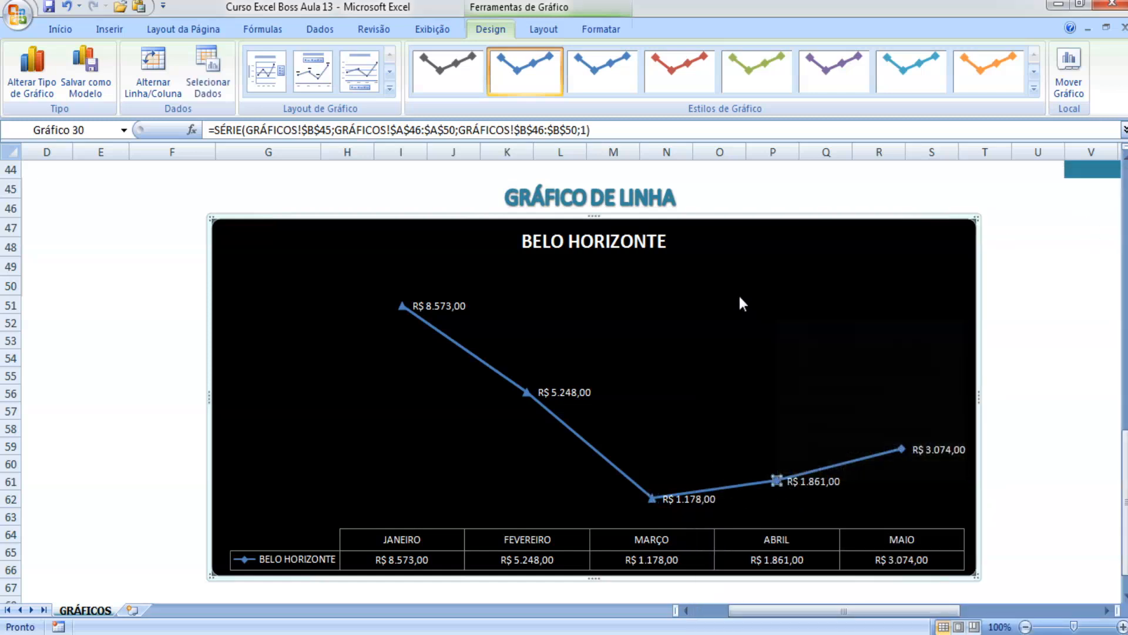
left_click(802, 237)
left_click(892, 295)
left_click(941, 316)
left_click(922, 370)
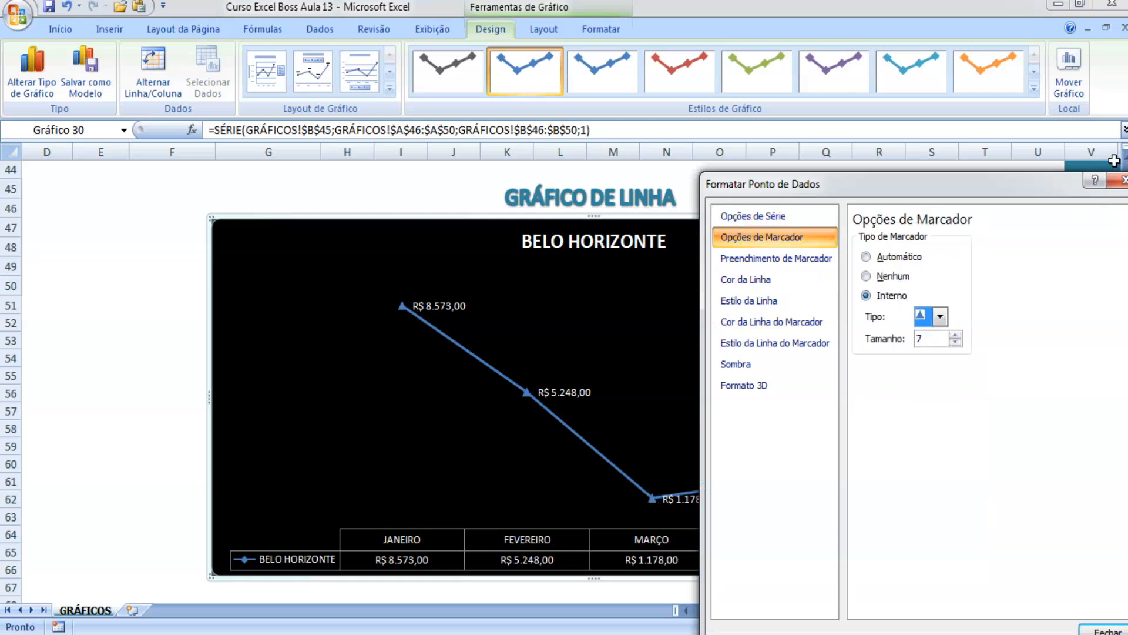
left_click(1115, 182)
Set only the May data point's marker type to Interno with the triangle shape.
left_click(963, 379)
right_click(901, 445)
left_click(929, 424)
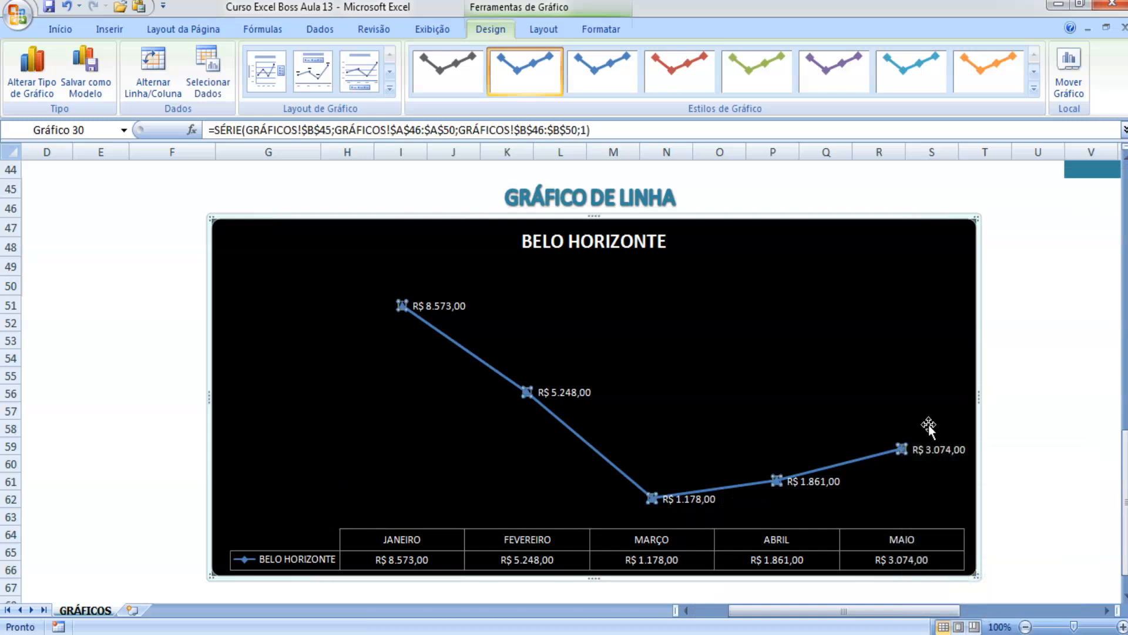
left_click(902, 449)
right_click(904, 450)
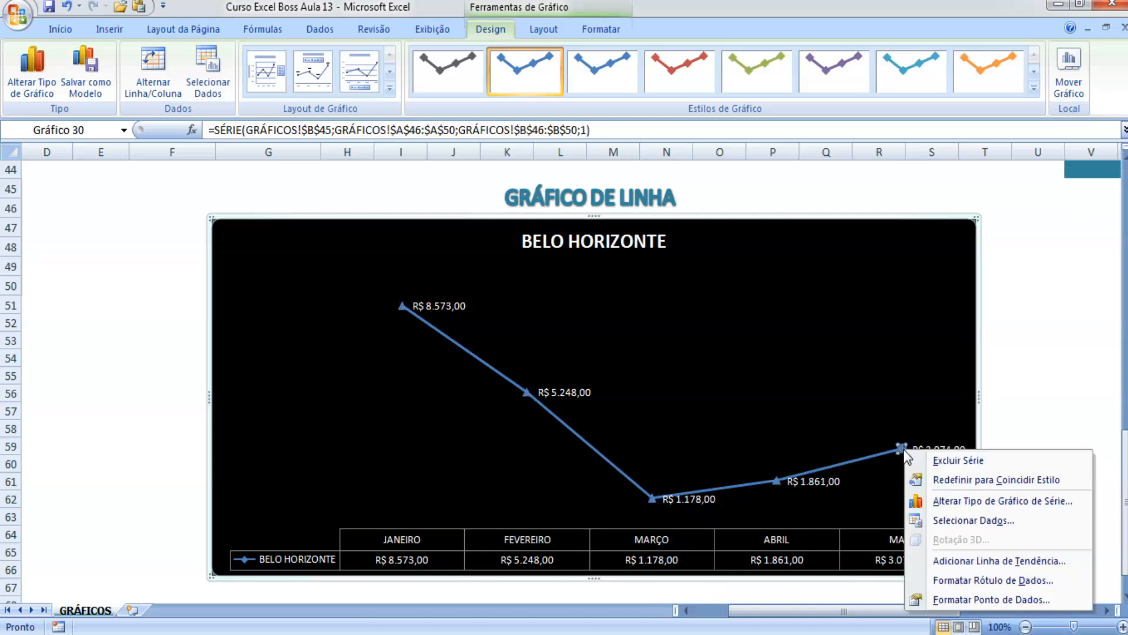
left_click(968, 602)
left_click(763, 237)
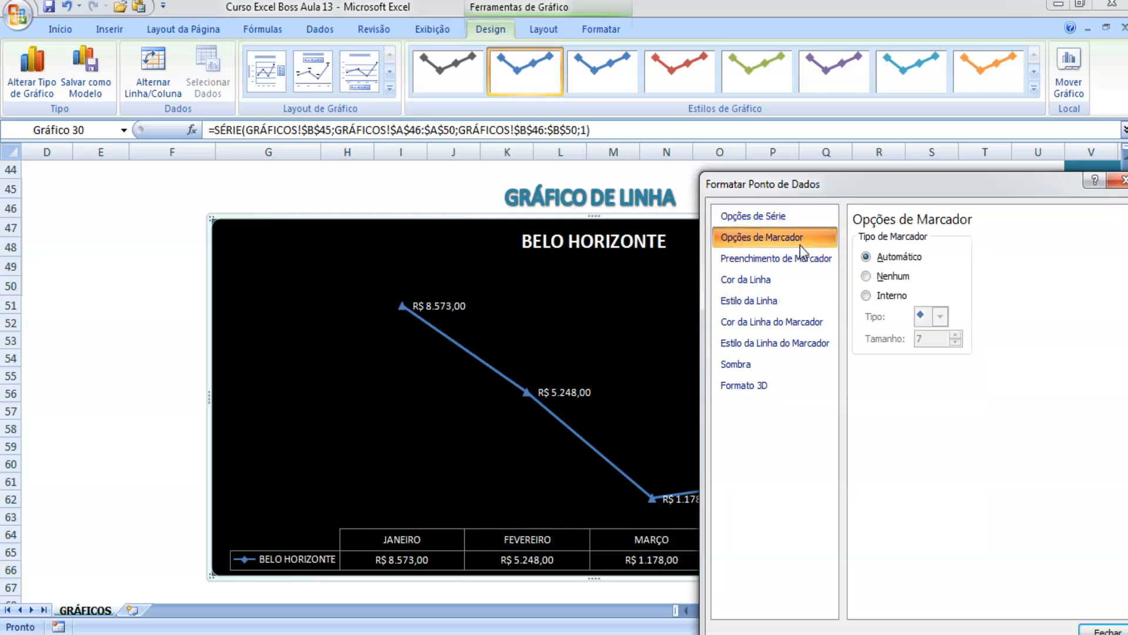
left_click(893, 296)
left_click(939, 316)
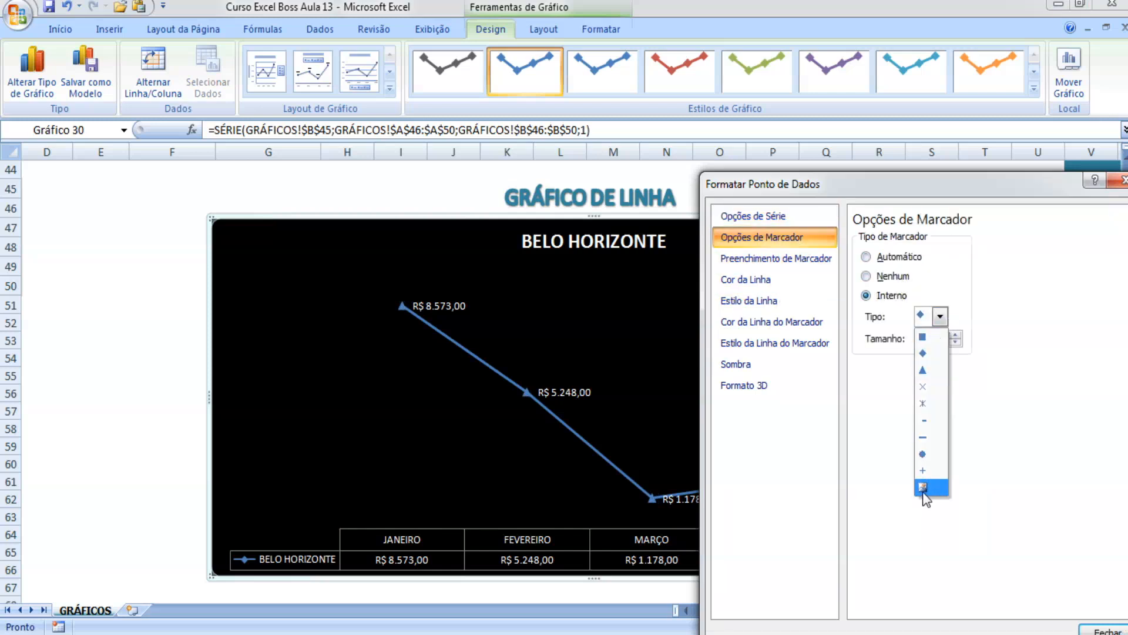
left_click(923, 370)
left_click(1119, 180)
left_click(1021, 401)
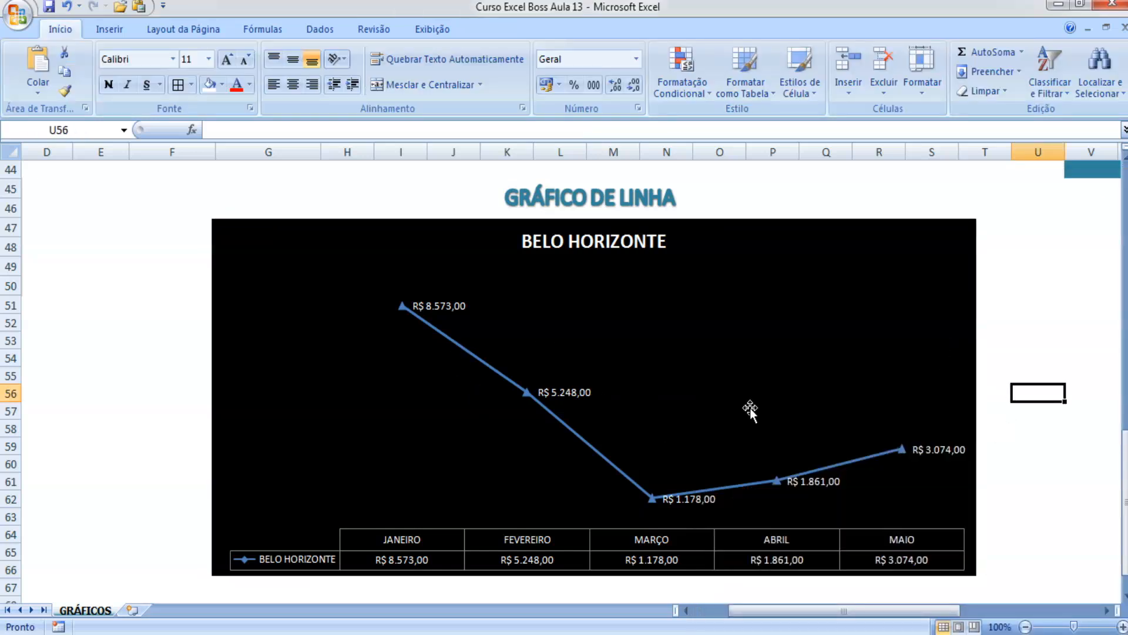
Replace the line chart's title with "VENDAS MENSAL EMPRESA BELO HORIZONTE".
left_click(916, 289)
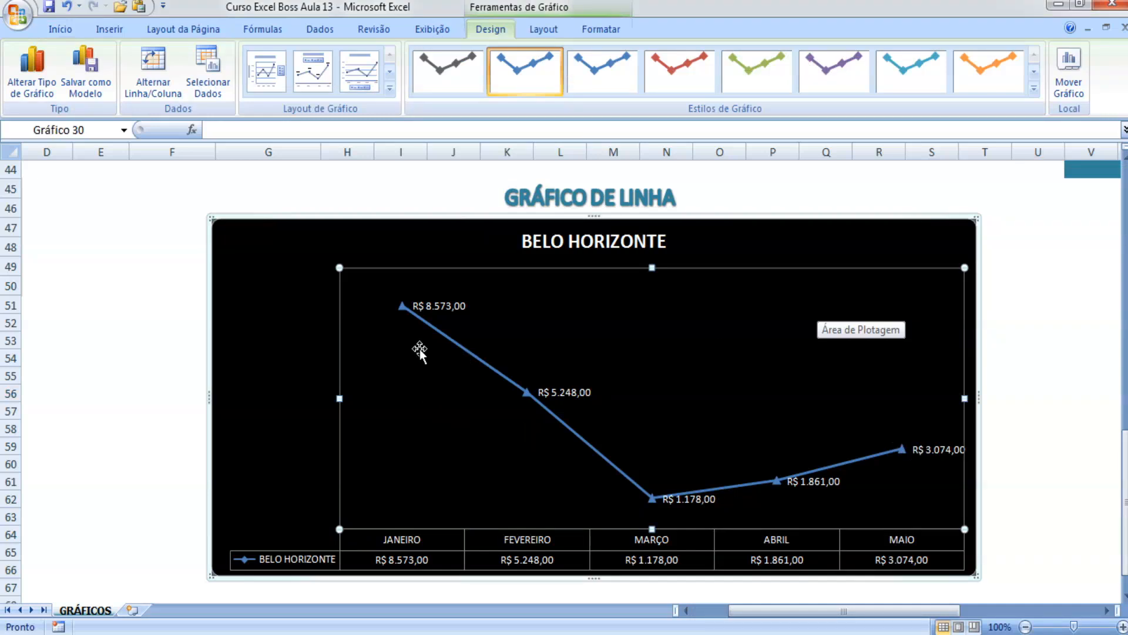
left_click(650, 241)
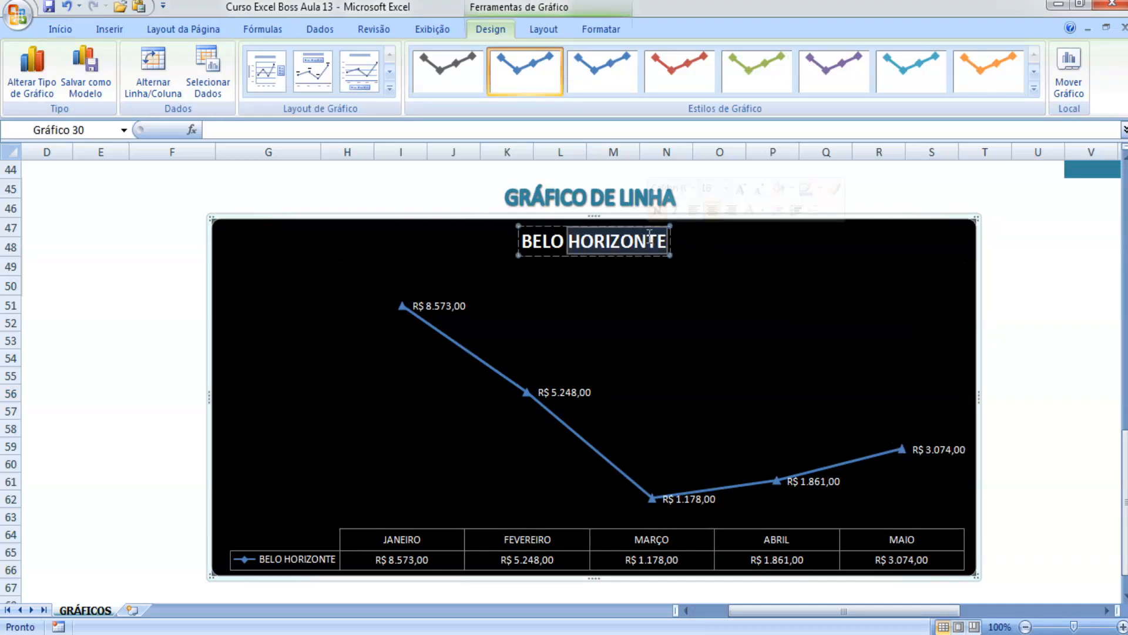
left_click(527, 246)
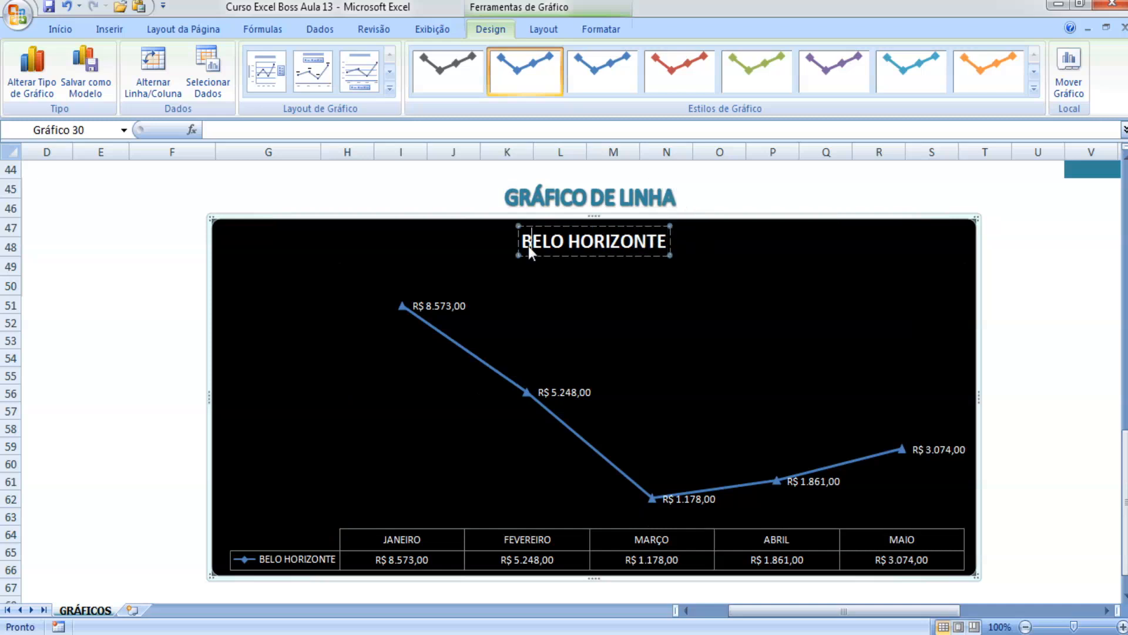
key("BackSpace")
key("Delete")
key("Delete")
key("Delete")
key("Delete")
key("Delete")
key("Delete")
key("Delete")
key("Delete")
key("Delete")
key("Delete")
key("Delete")
key("Delete")
type("V")
key("Delete")
type("ENDAS M")
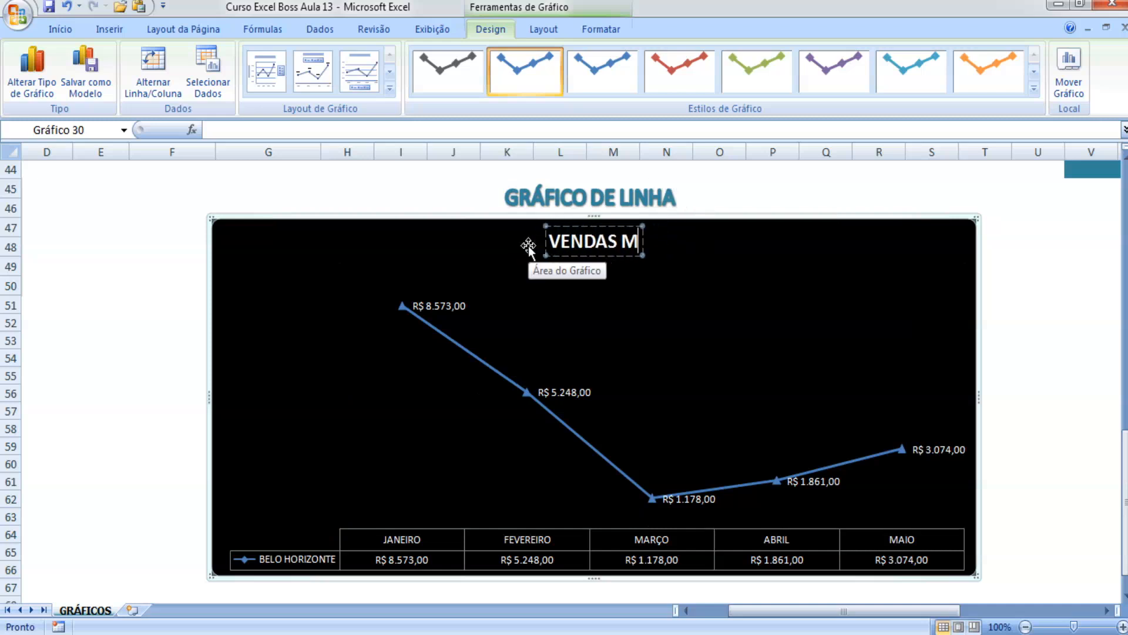
type("ENSAL SITE B")
key("BackSpace")
key("BackSpace")
key("BackSpace")
key("BackSpace")
key("BackSpace")
key("BackSpace")
type("EMPRESA")
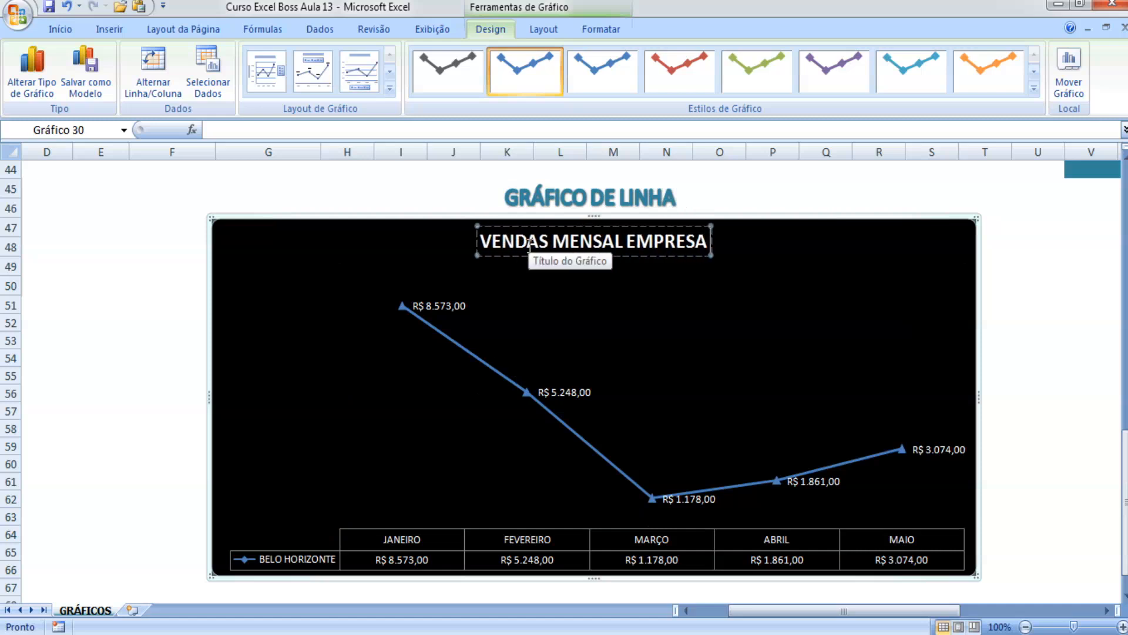
type(" BELO HORIZONTE")
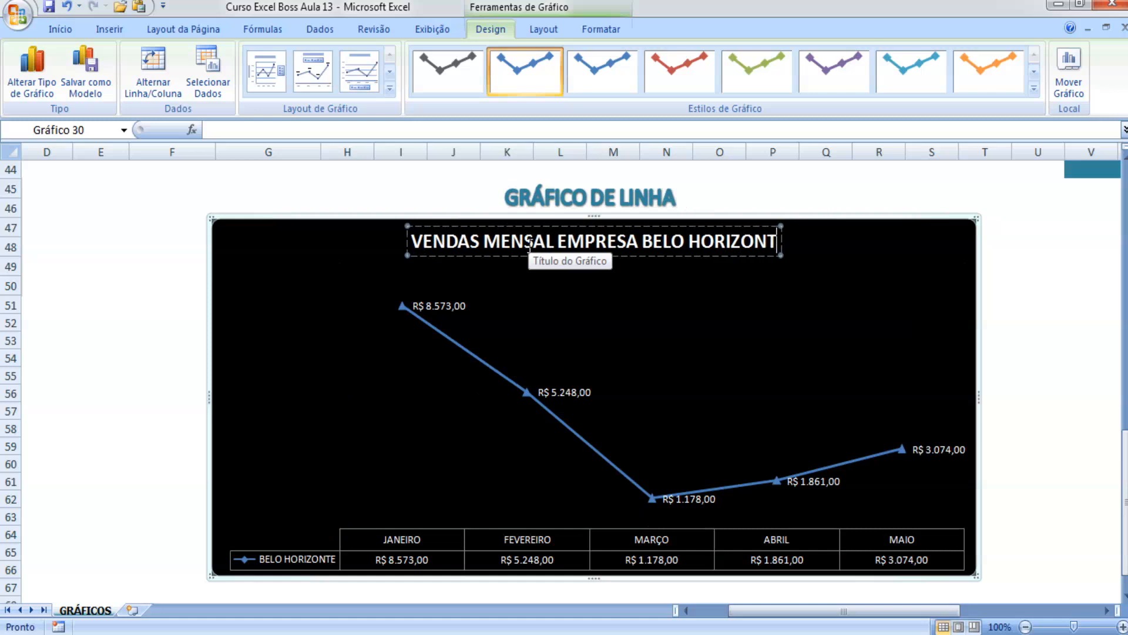
key("Escape")
key("Escape")
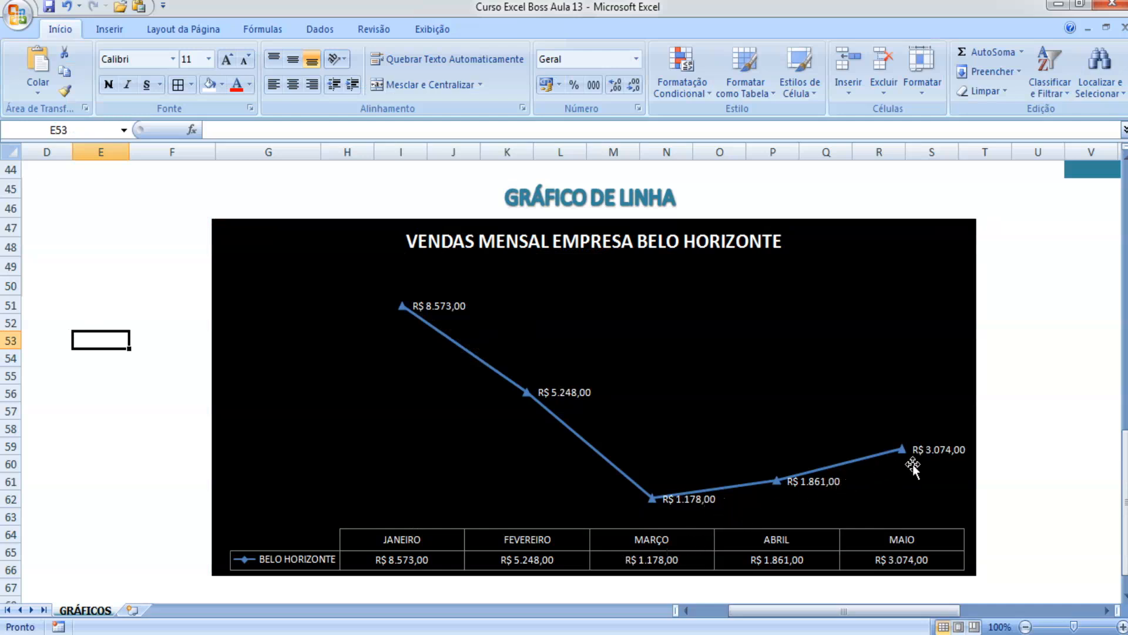
scroll(975, 294, "down", 1)
left_click_drag(982, 491, 222, 310)
scroll(529, 382, "down", 4)
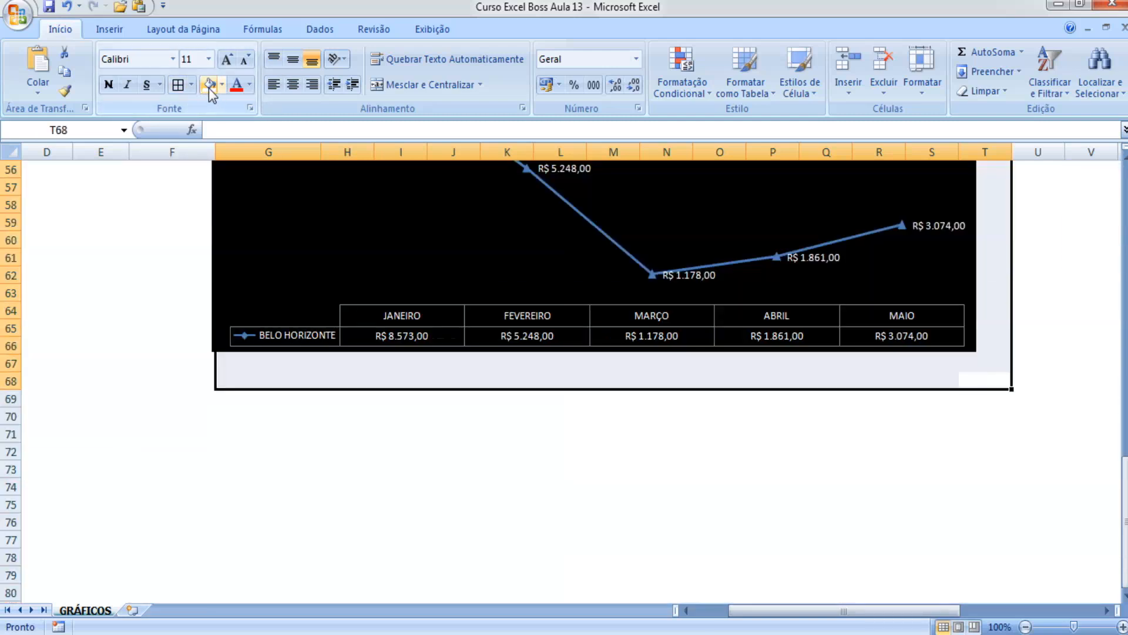
scroll(243, 309, "up", 2)
Try a solid white fill, the Automático fill and two light aqua solid fills for the line chart's area.
left_click(341, 347)
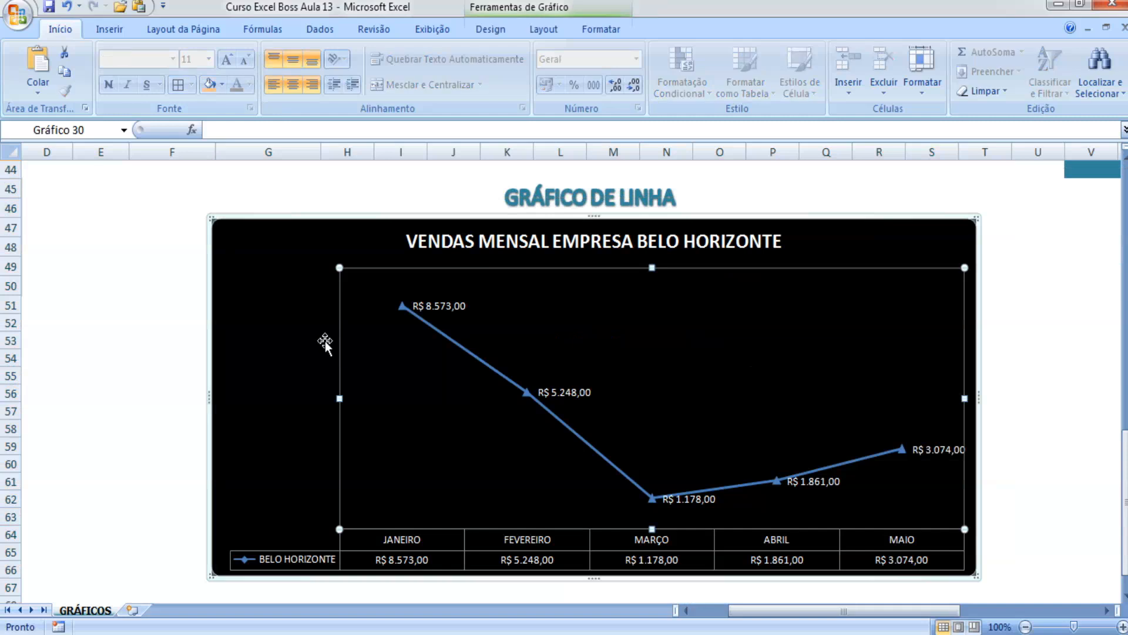
right_click(289, 333)
left_click(425, 607)
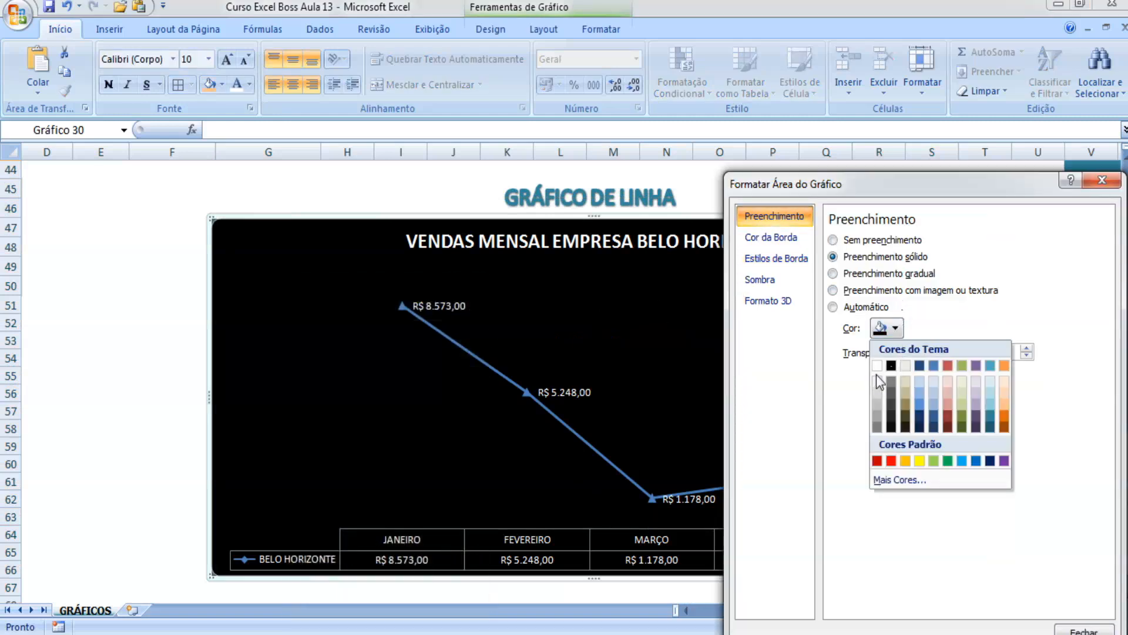
left_click(877, 366)
left_click(866, 307)
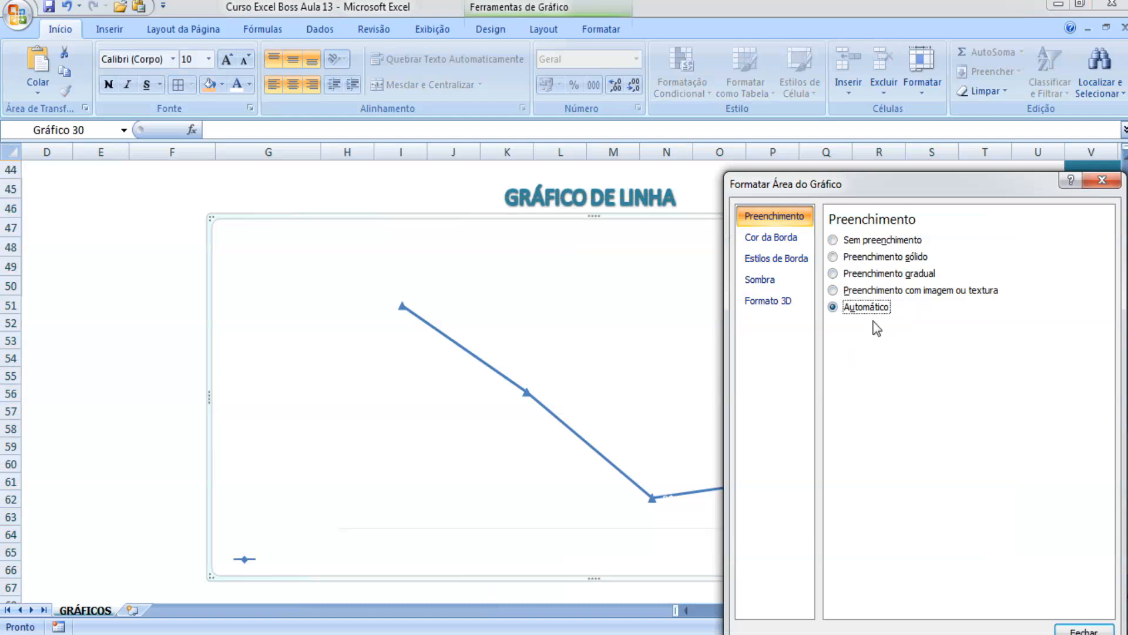
left_click(834, 257)
left_click(887, 328)
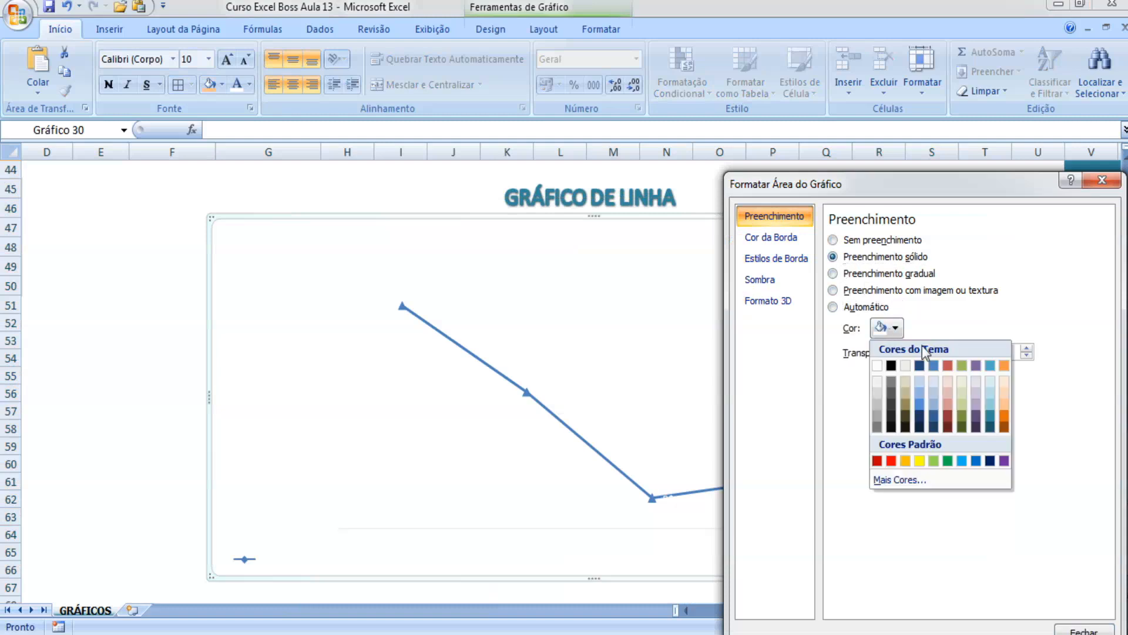
left_click(992, 415)
left_click(887, 328)
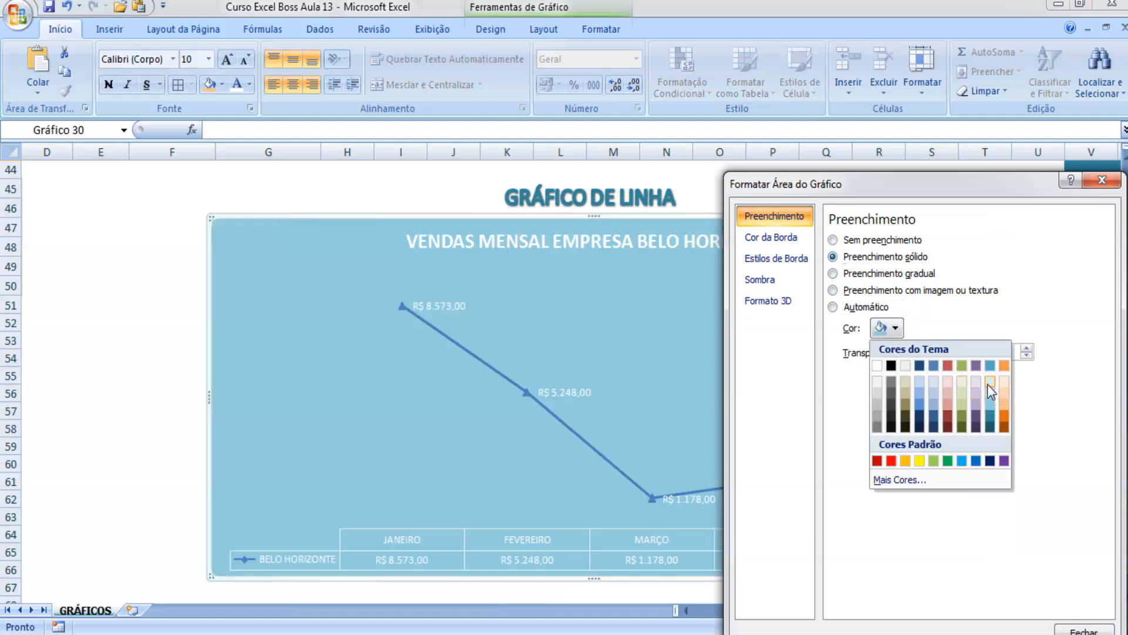
left_click(990, 381)
Try a darker and a lighter grey for the chart area's solid fill, and set it to the dark grey between them.
left_click(887, 328)
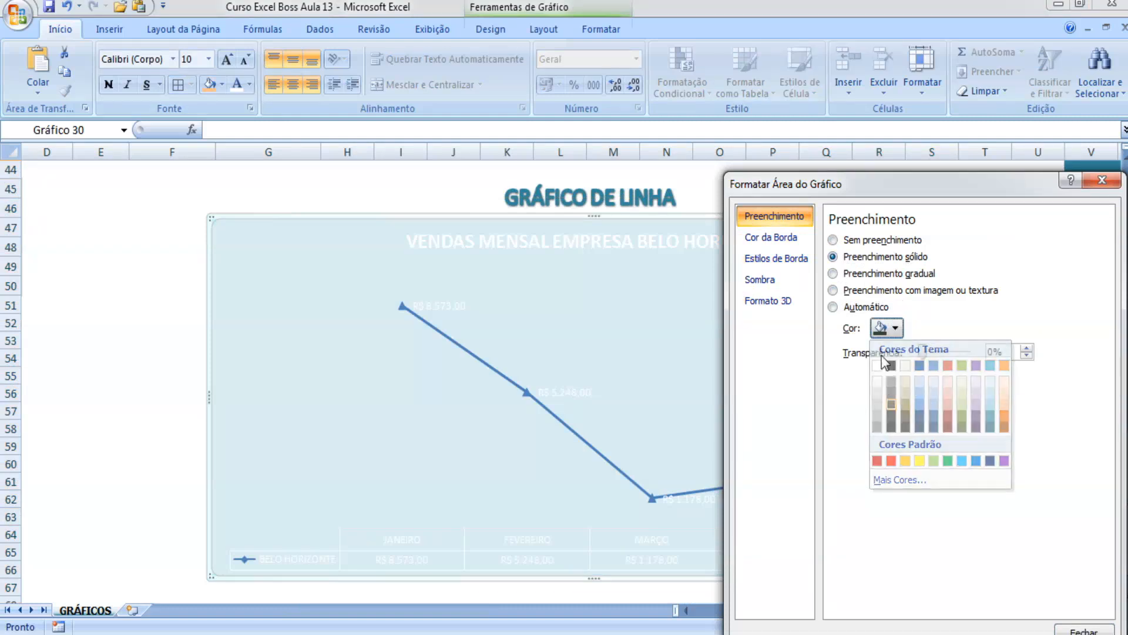
left_click(891, 404)
left_click(888, 328)
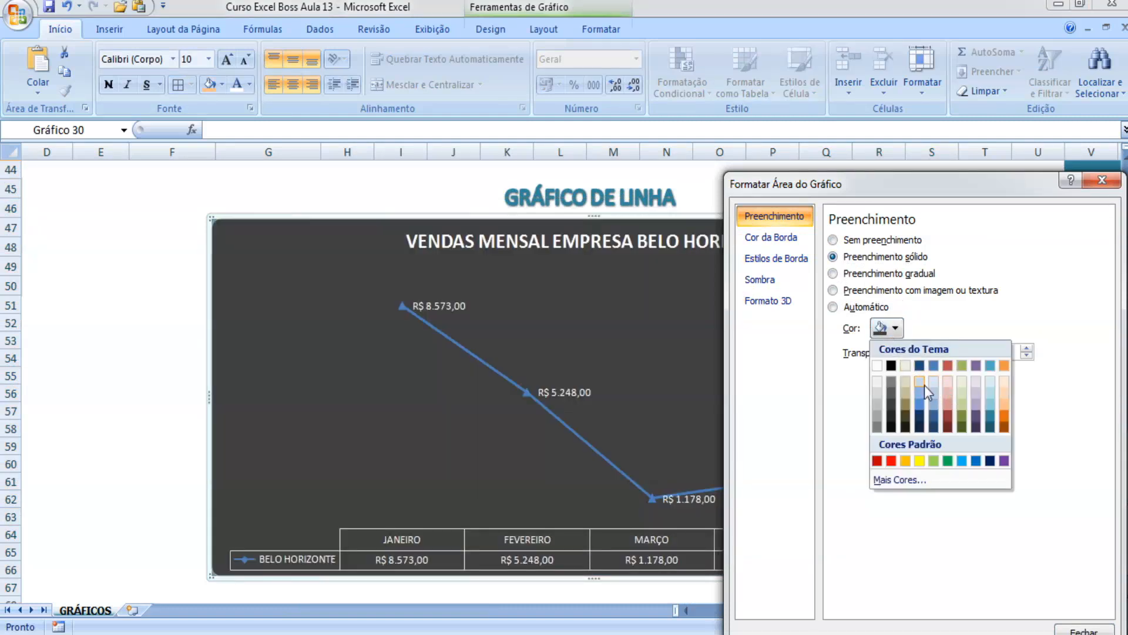
left_click(893, 382)
left_click(888, 328)
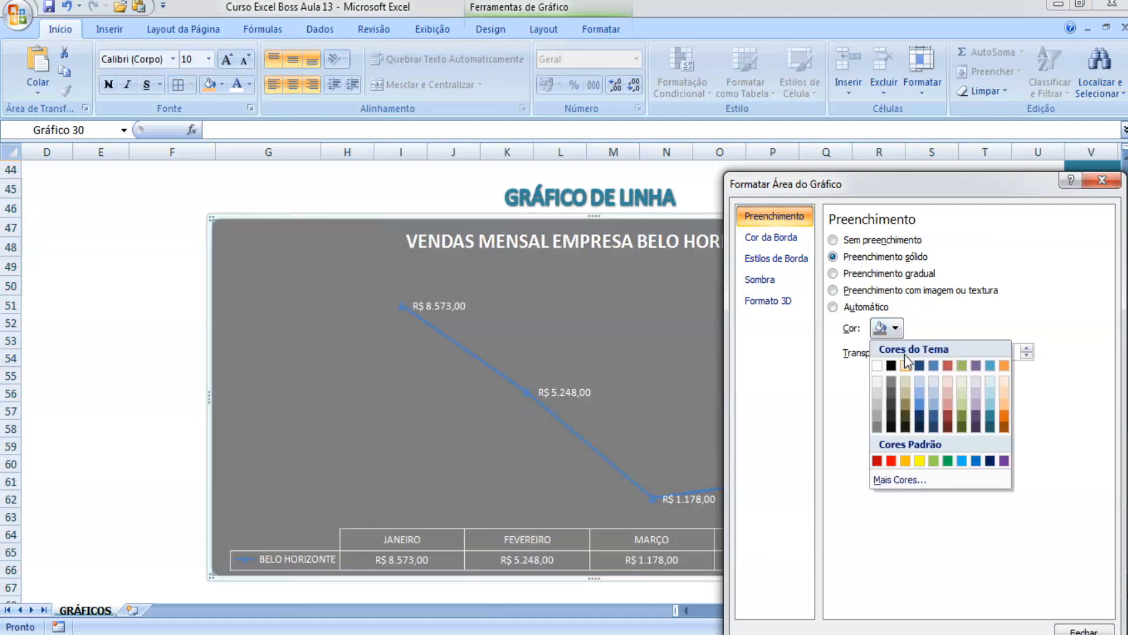
left_click(891, 392)
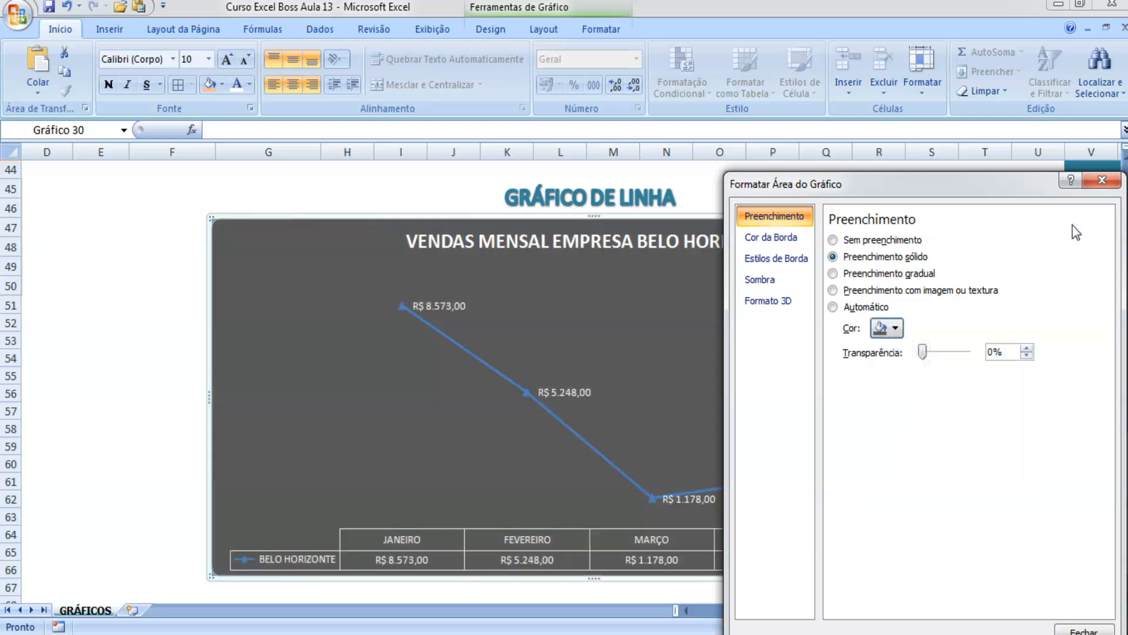
Change the font colour of the line chart's data labels, data table and title to Automático (black).
left_click(1103, 179)
left_click(95, 391)
left_click(188, 288)
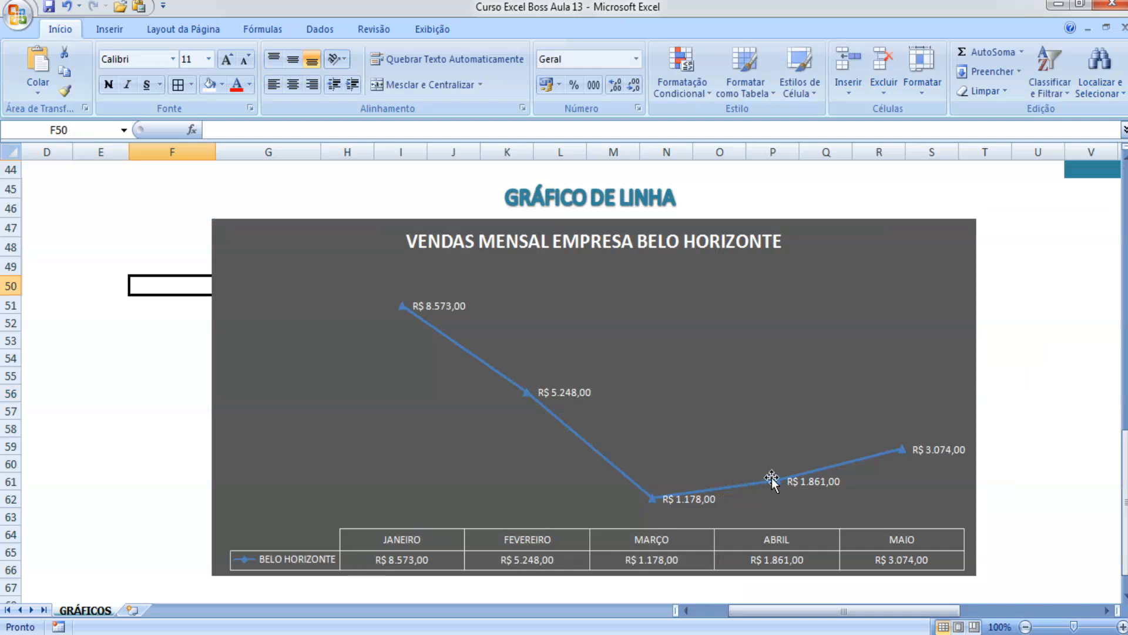
left_click(956, 272)
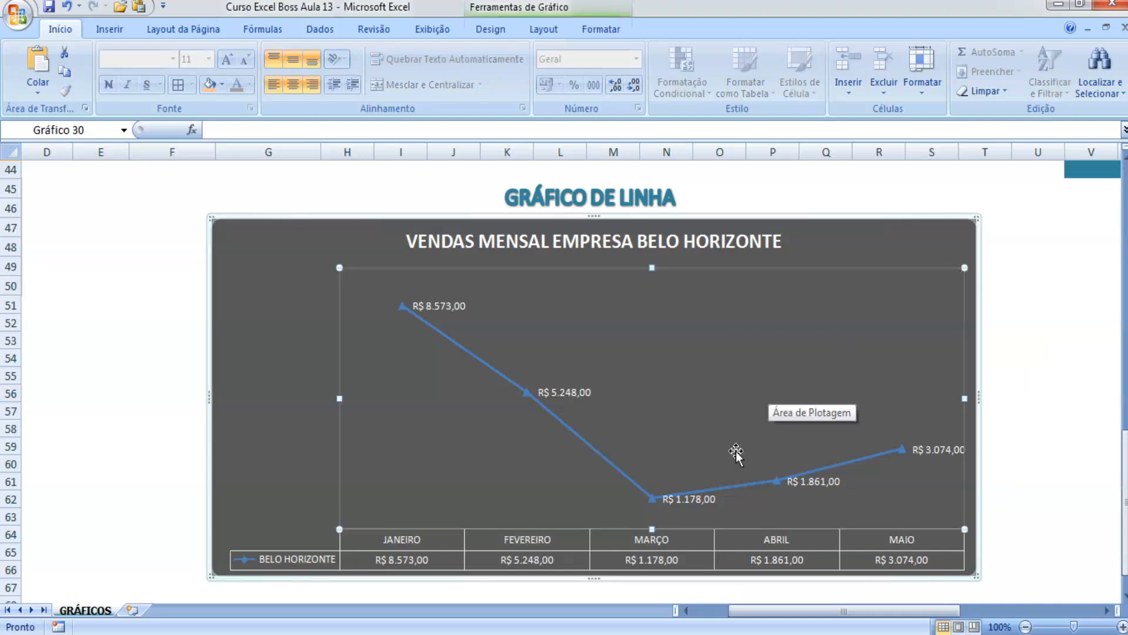
left_click(818, 486)
left_click(249, 84)
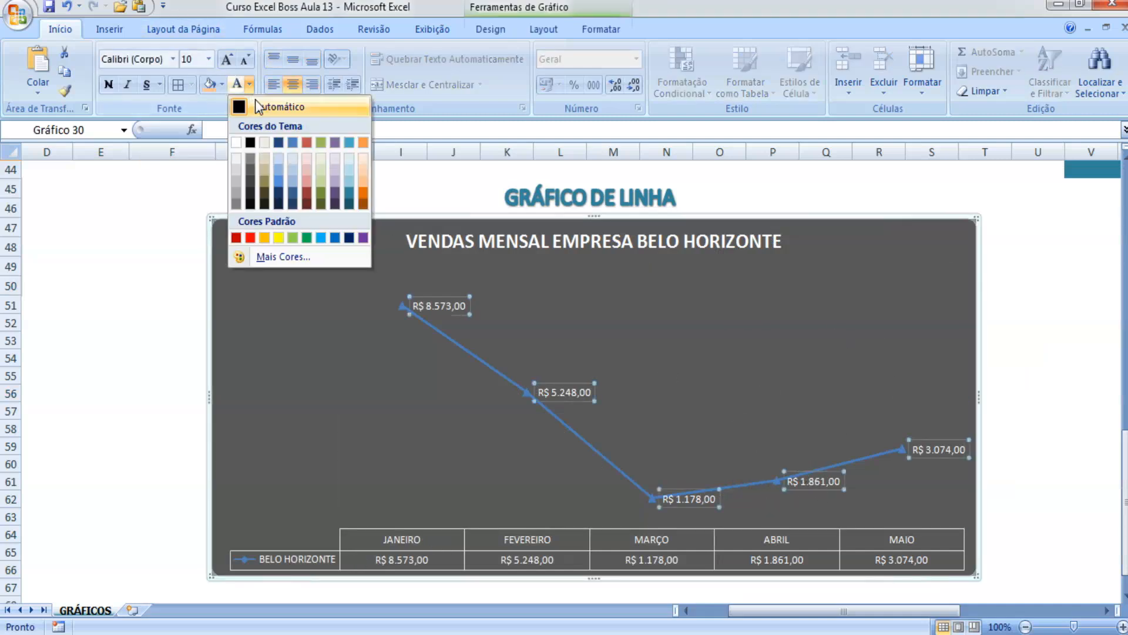
left_click(262, 106)
left_click(807, 545)
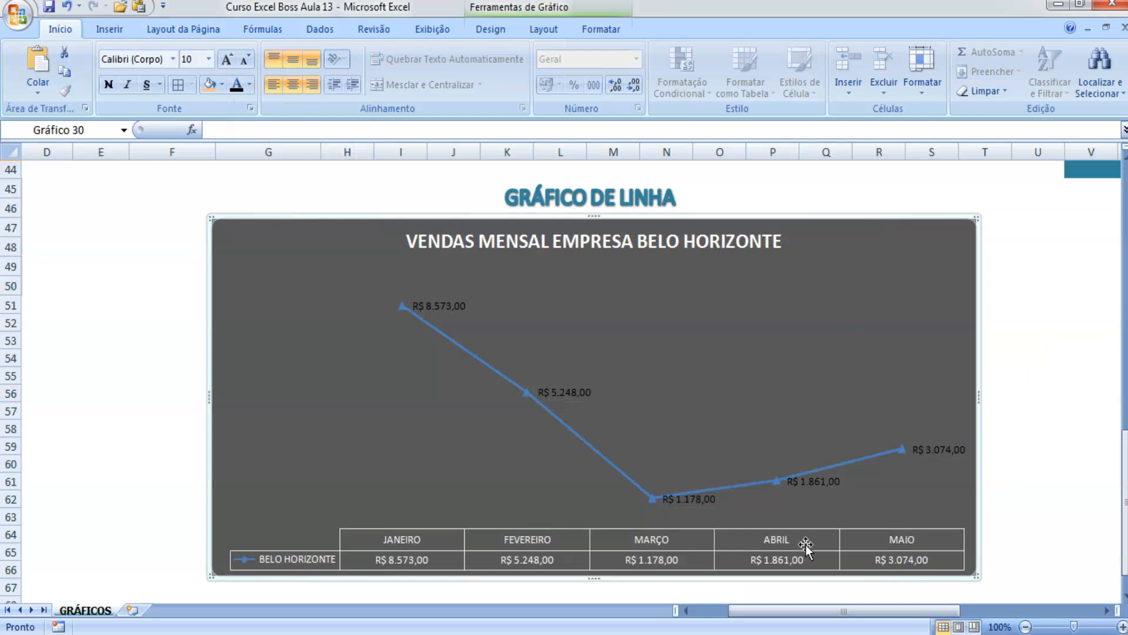
left_click(237, 84)
left_click(690, 382)
left_click(702, 494)
Try a light grey and a white solid fill for the line chart's area.
right_click(935, 240)
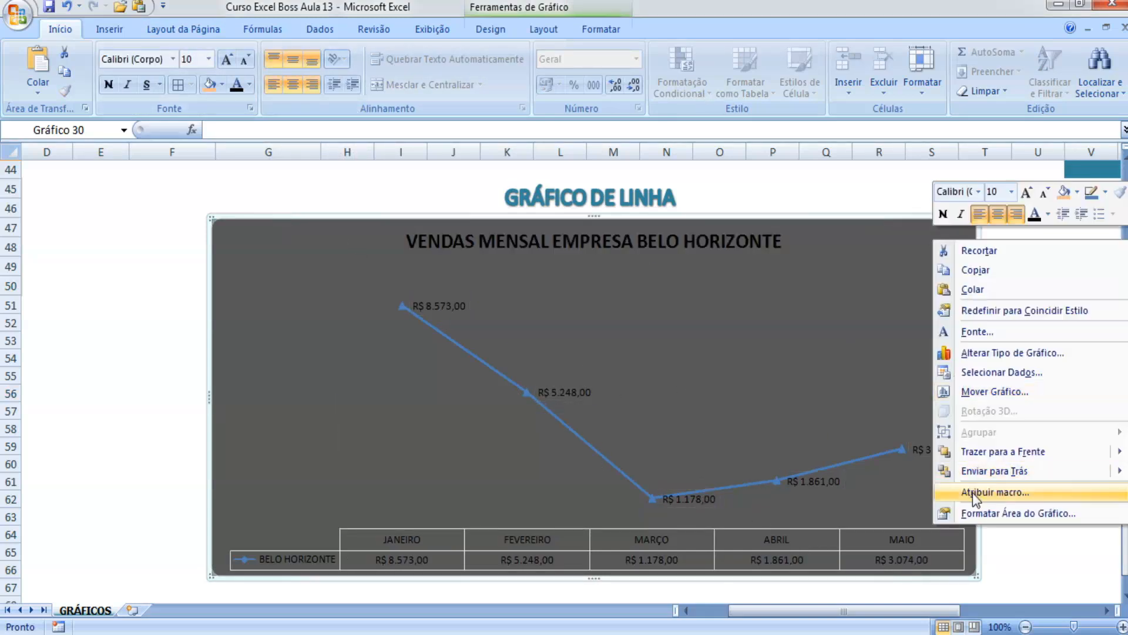
left_click(1041, 516)
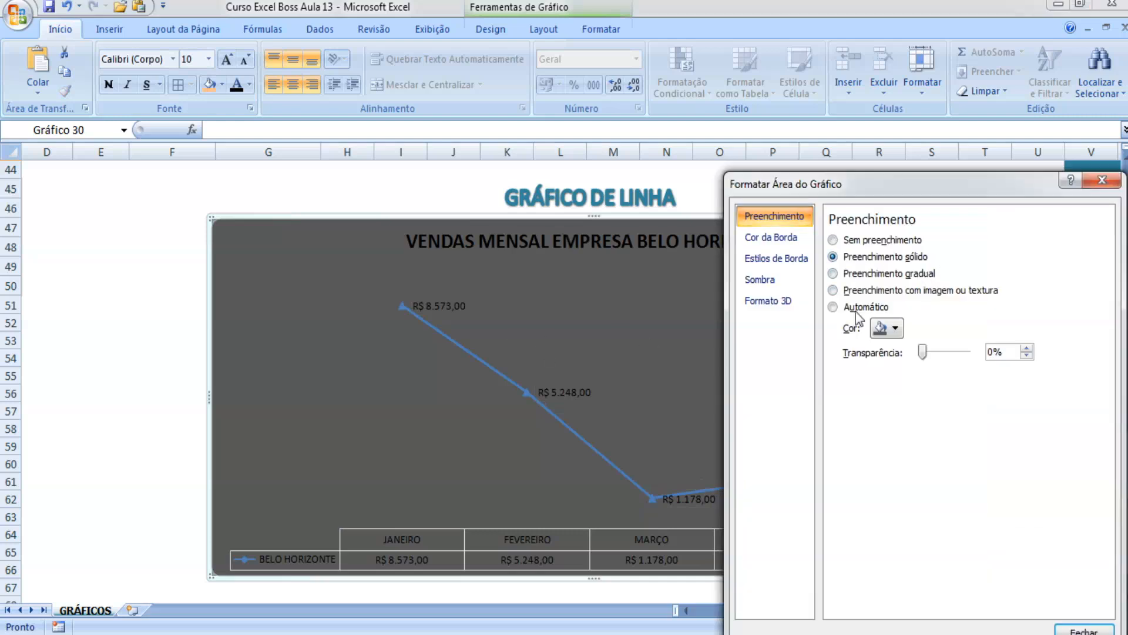
left_click(887, 328)
left_click(876, 401)
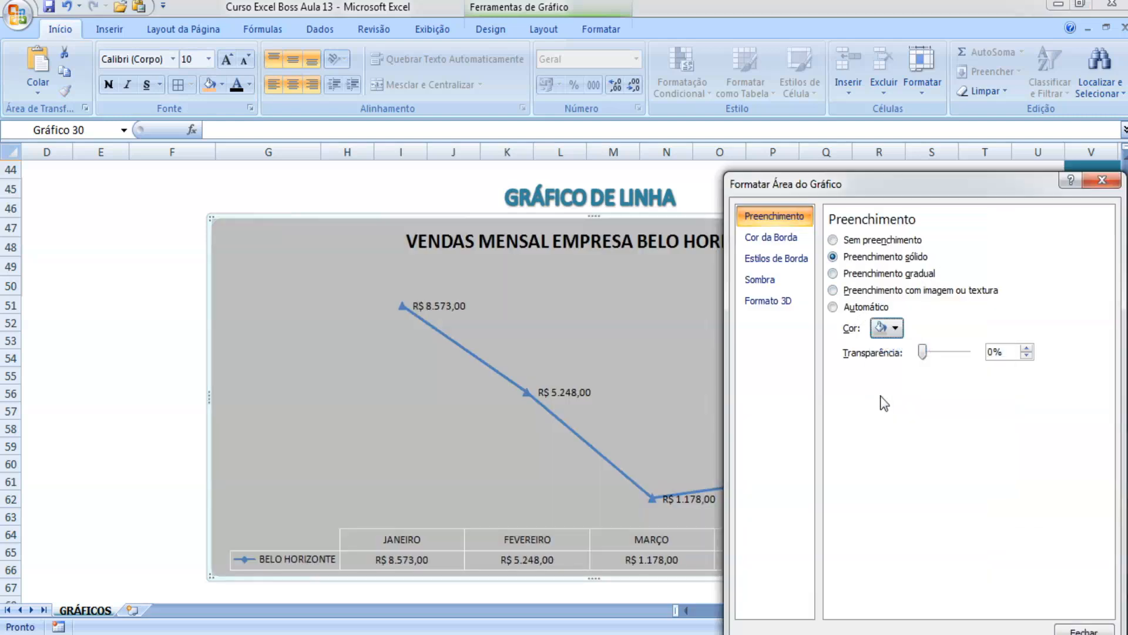
left_click(888, 328)
left_click(880, 366)
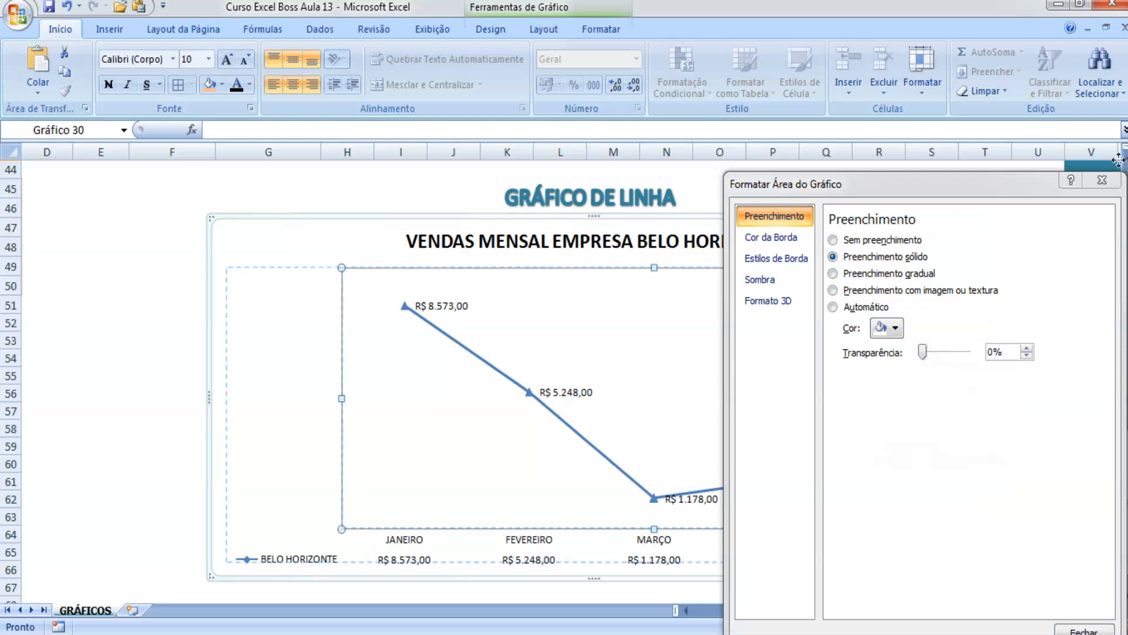
left_click(1116, 182)
scroll(802, 370, "up", 5)
scroll(807, 377, "down", 7)
scroll(812, 366, "up", 1)
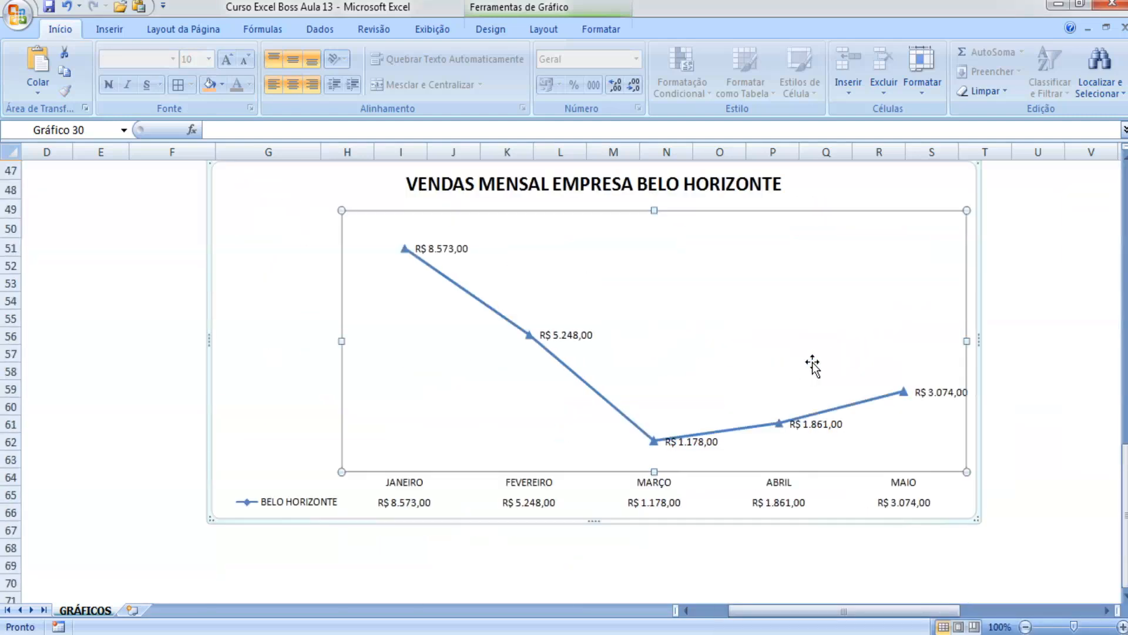
Try light orange, light aqua, light green and blue solid fills for the line chart's area.
right_click(881, 176)
left_click(917, 453)
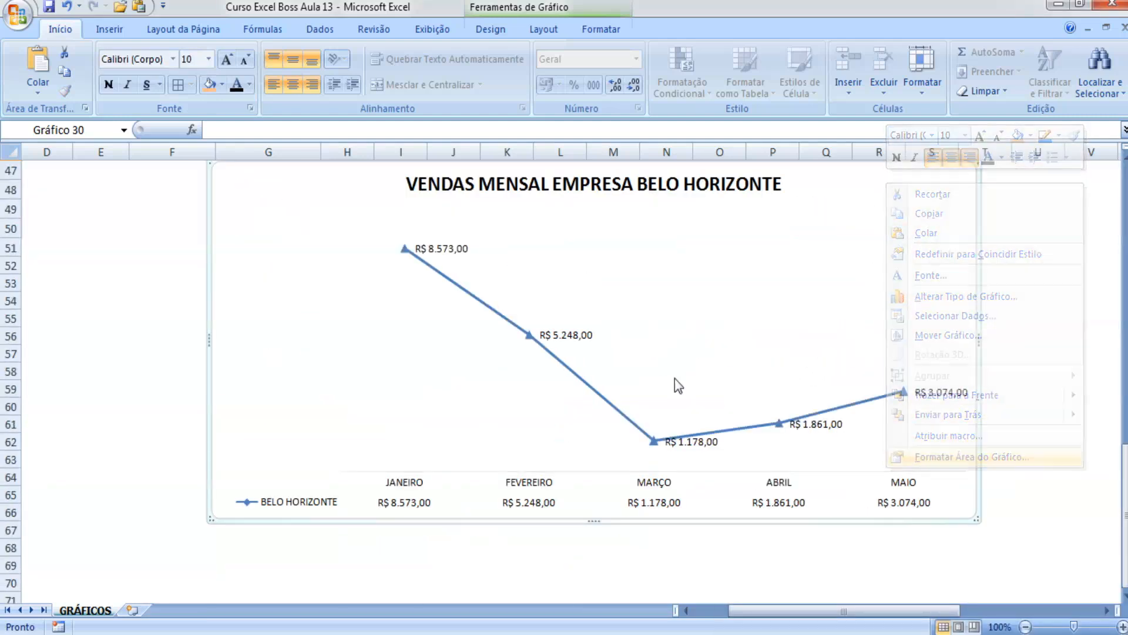
left_click(893, 328)
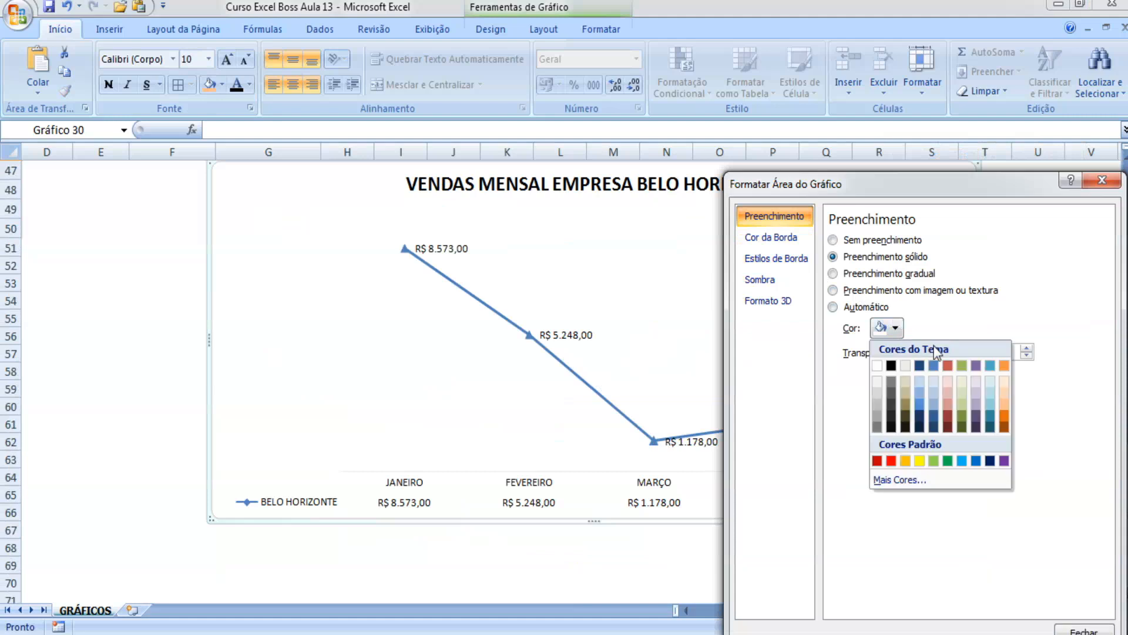
left_click(1003, 407)
left_click(888, 327)
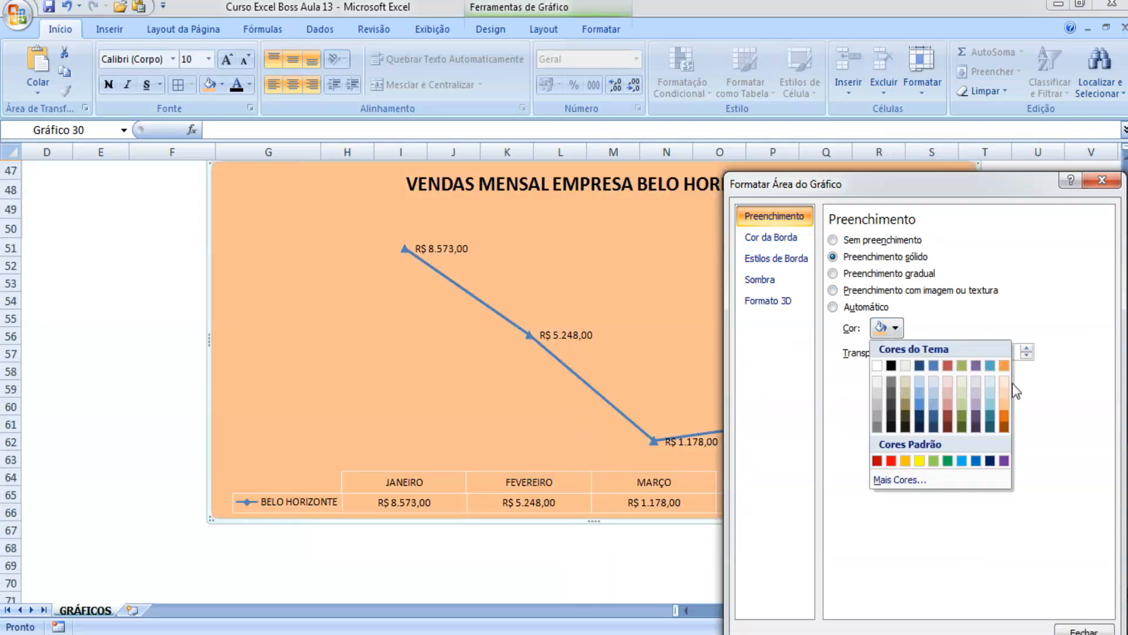
left_click(995, 407)
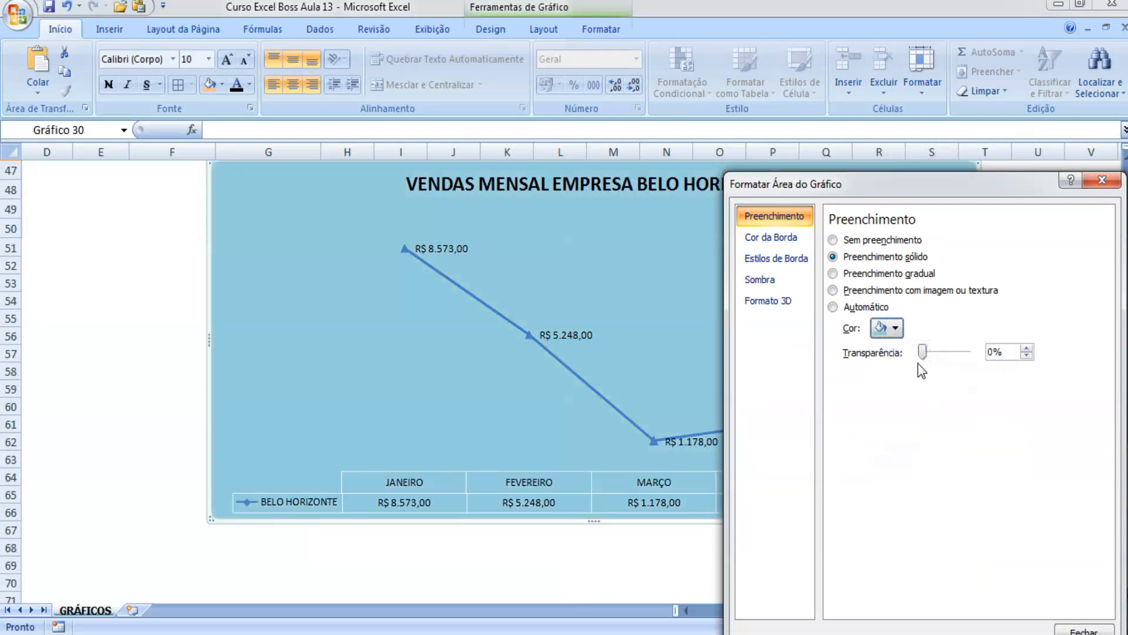
left_click(894, 328)
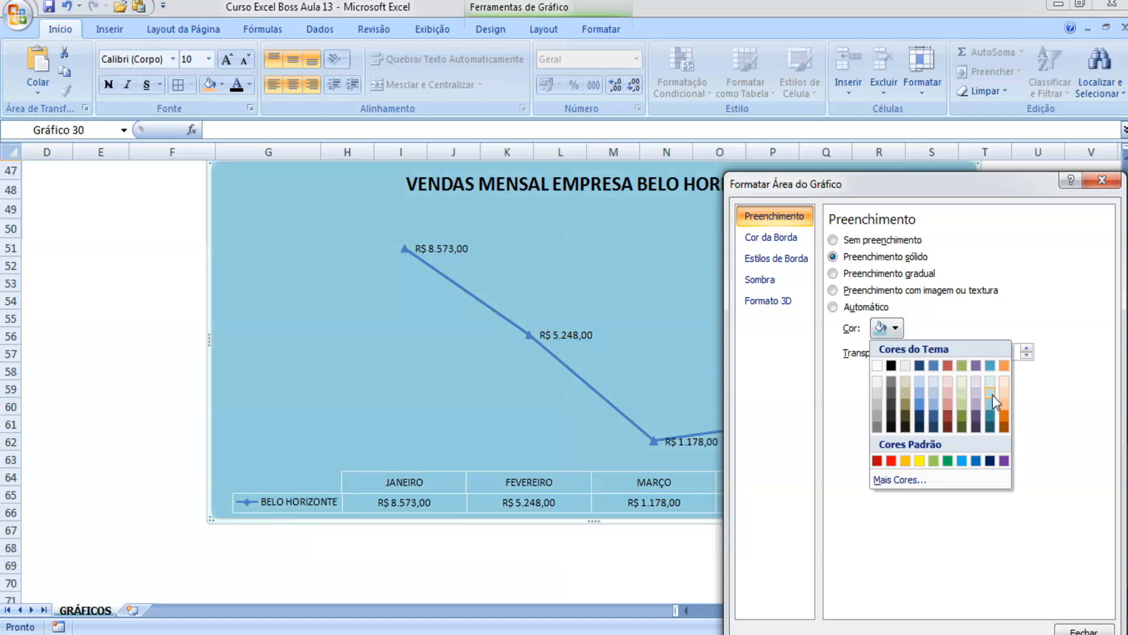
left_click(934, 460)
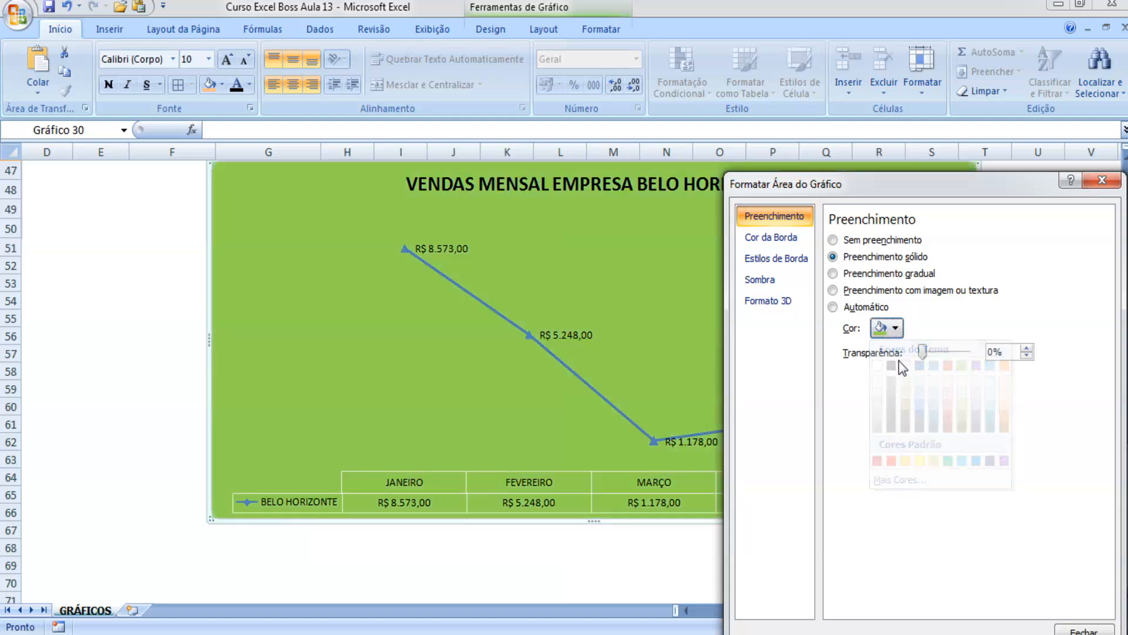
left_click(894, 328)
left_click(977, 461)
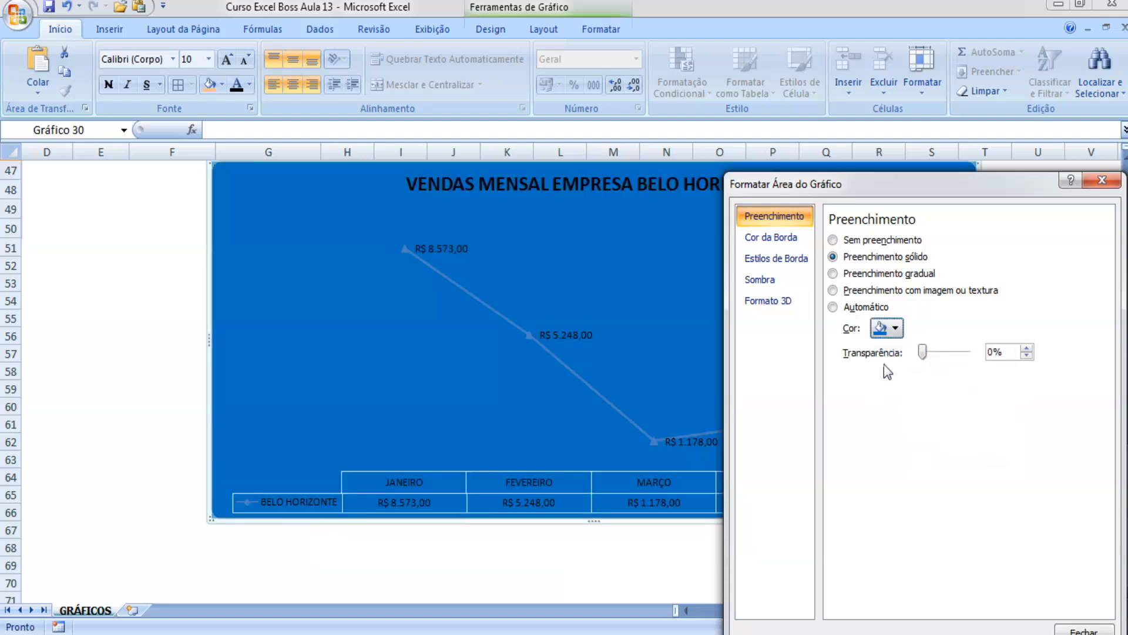
Try other dark and mid grey solid fills for the chart area, and set it to the dark charcoal grey theme shade.
left_click(893, 328)
left_click(893, 416)
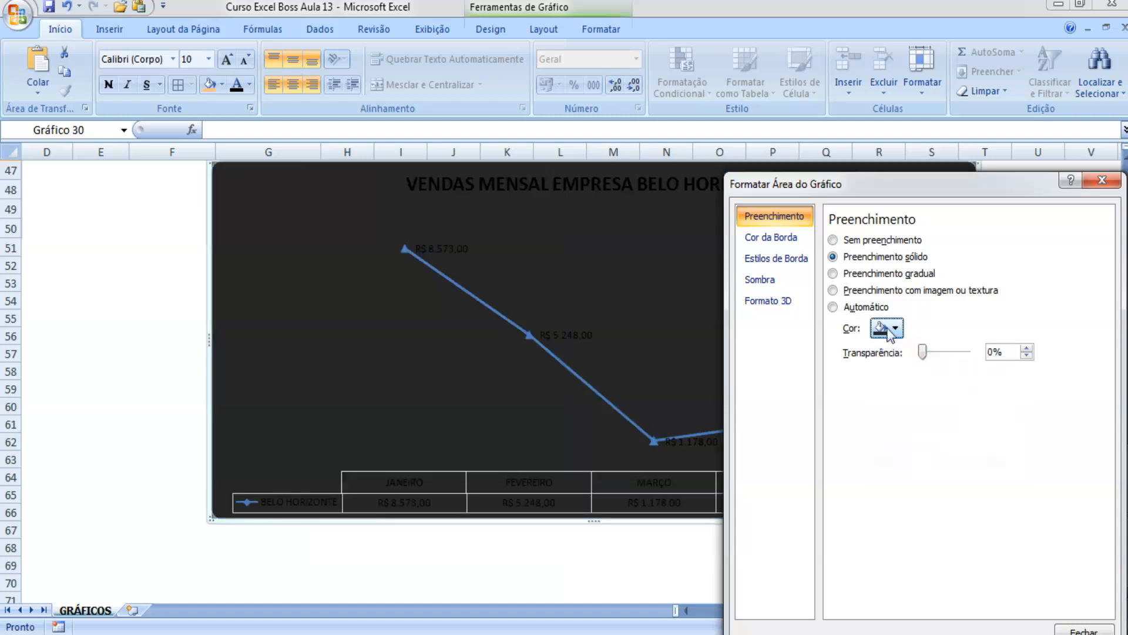
left_click(893, 328)
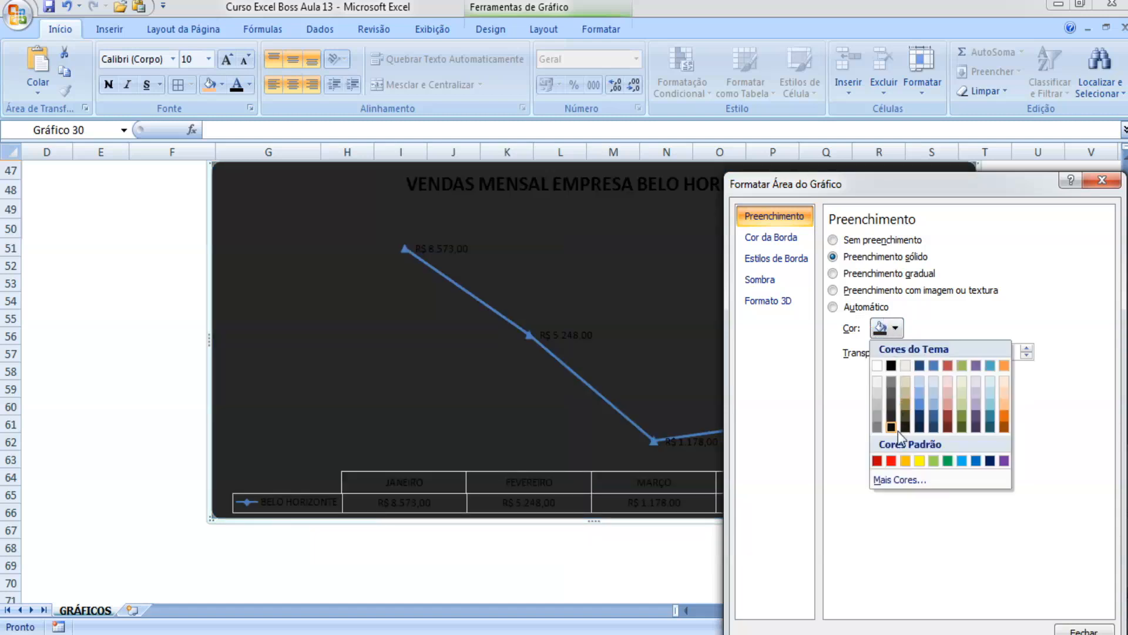
left_click(893, 429)
left_click(893, 328)
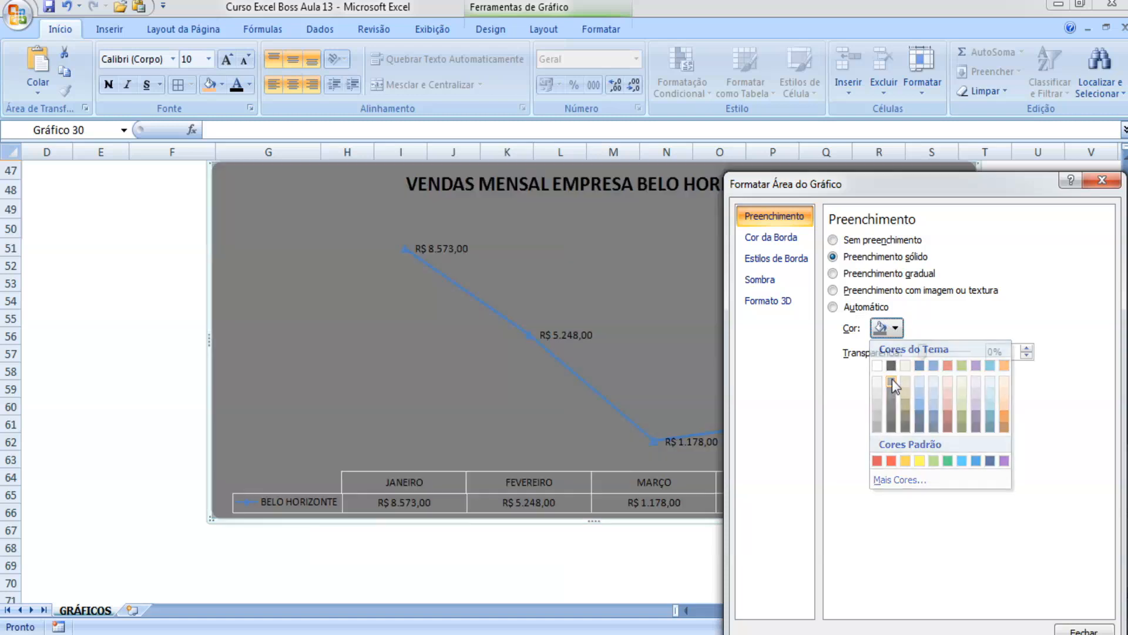
left_click(892, 379)
left_click(894, 328)
left_click(894, 404)
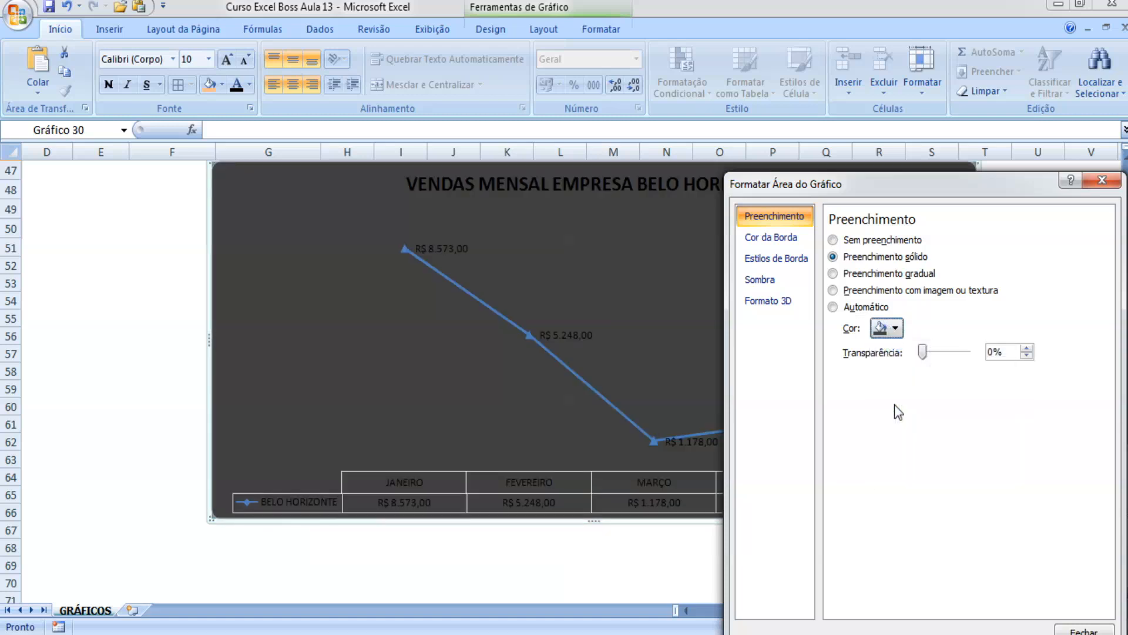
left_click(1101, 179)
left_click(1038, 406)
scroll(976, 450, "up", 1)
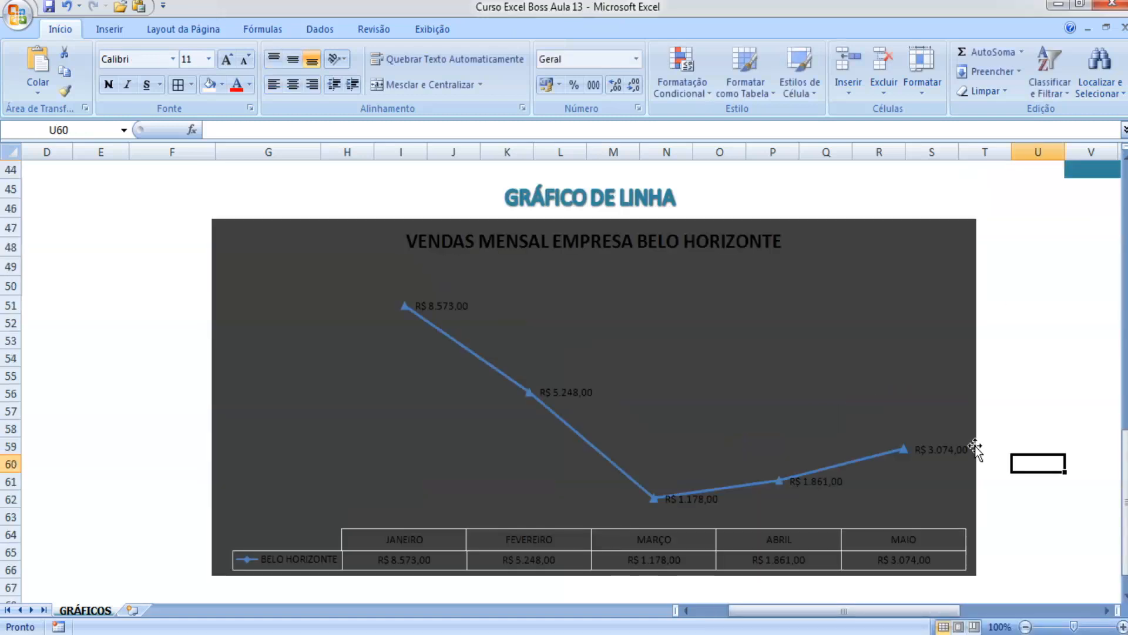
Set the font colour of the line chart's data labels, data table and title to white.
left_click(594, 389)
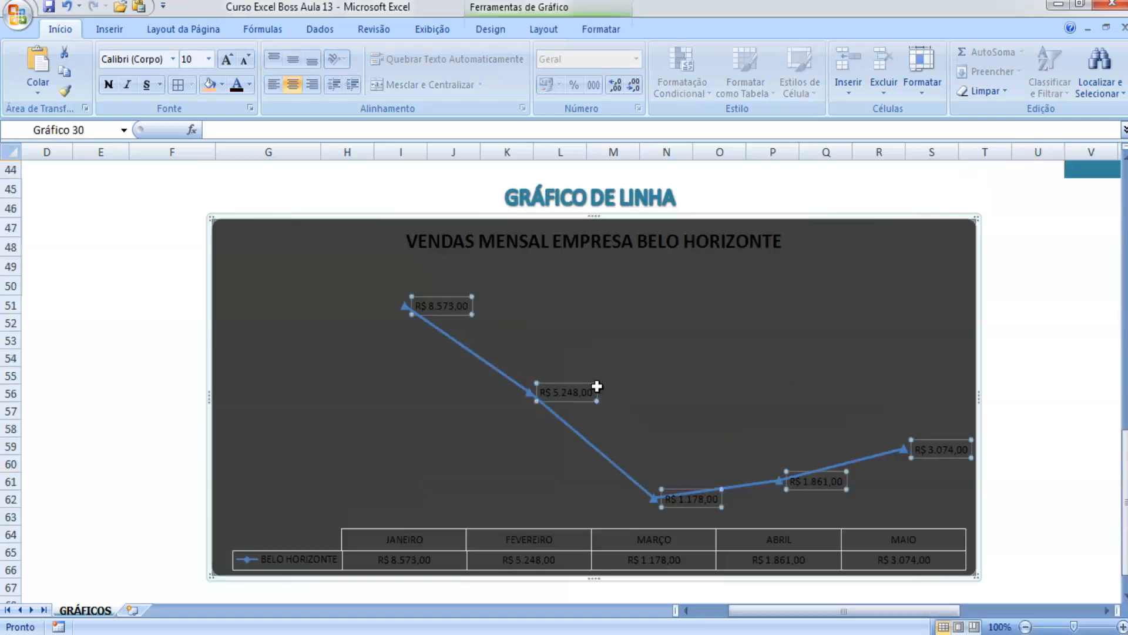
left_click(250, 84)
left_click(237, 145)
left_click(546, 529)
left_click(238, 85)
left_click(627, 235)
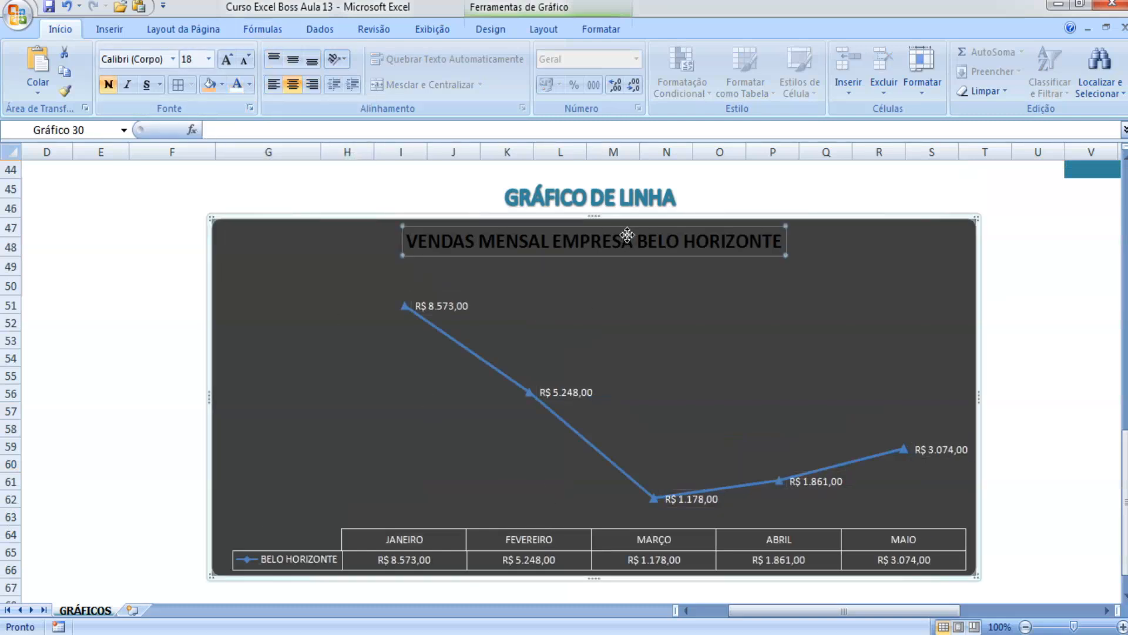
left_click(238, 86)
left_click(100, 374)
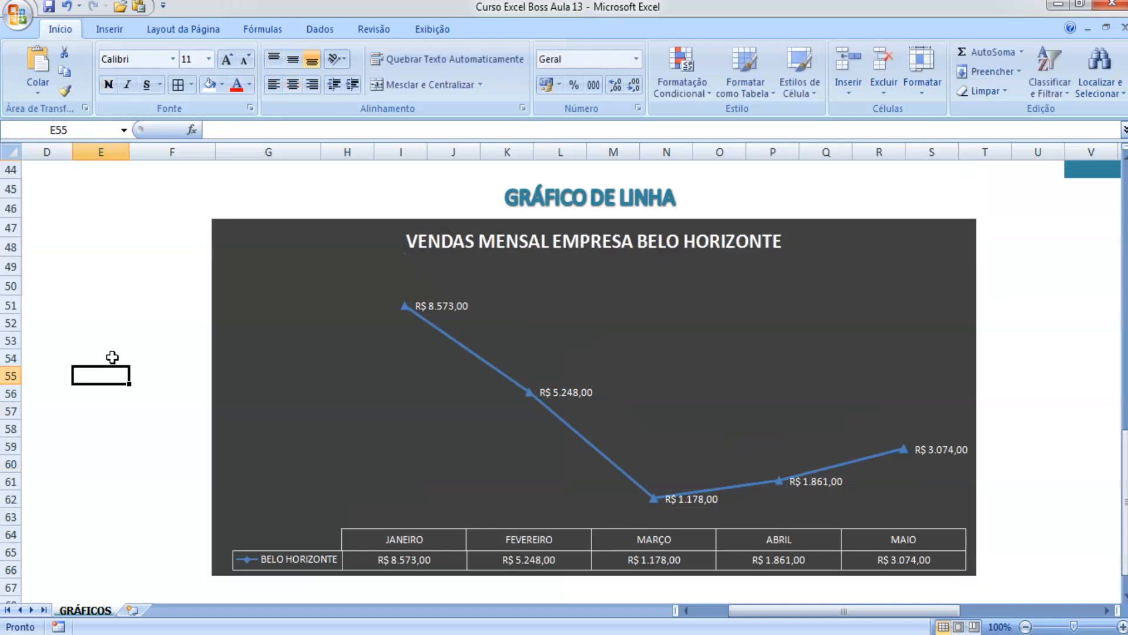
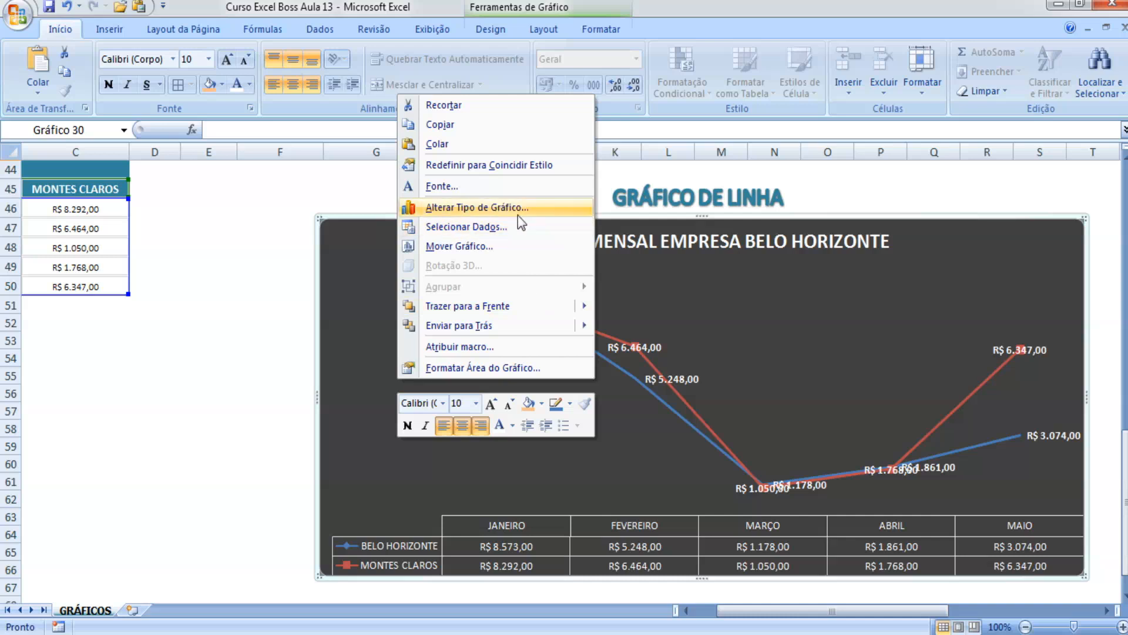
Try the stacked lines with markers and Linhas 100% Empilhadas com Marcadores types for the two-series line chart.
left_click(670, 387)
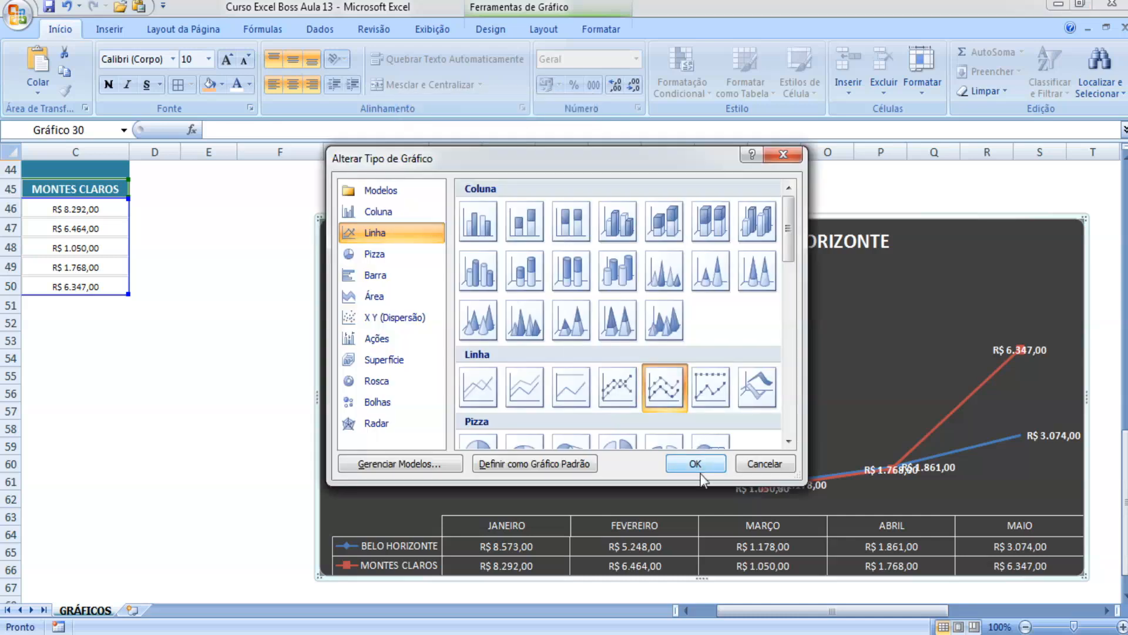
left_click(699, 465)
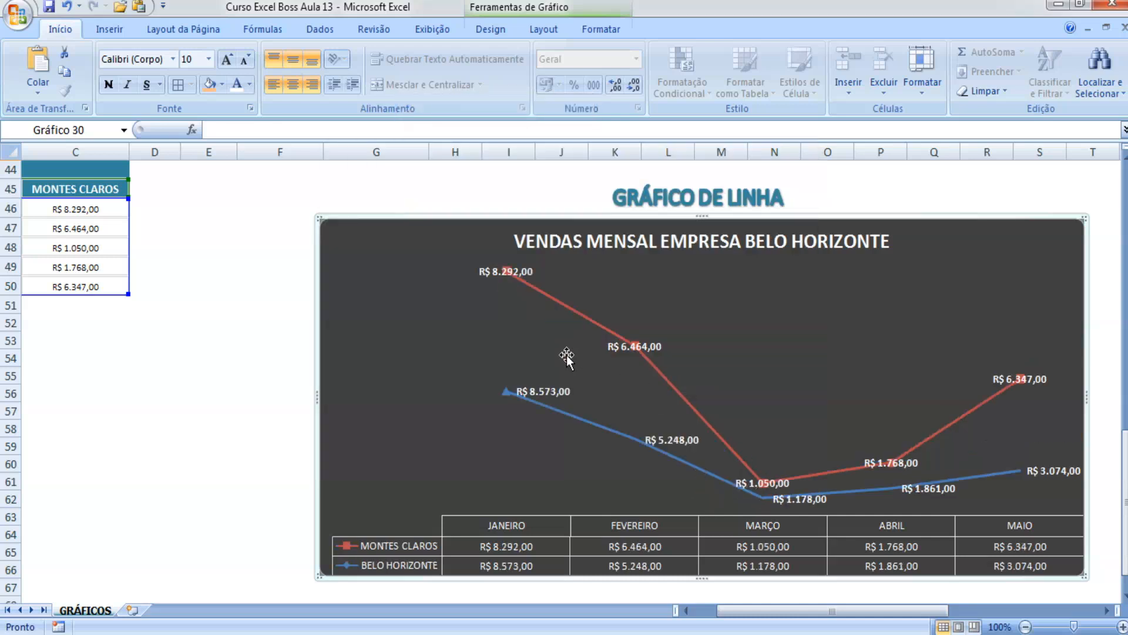
left_click(505, 401)
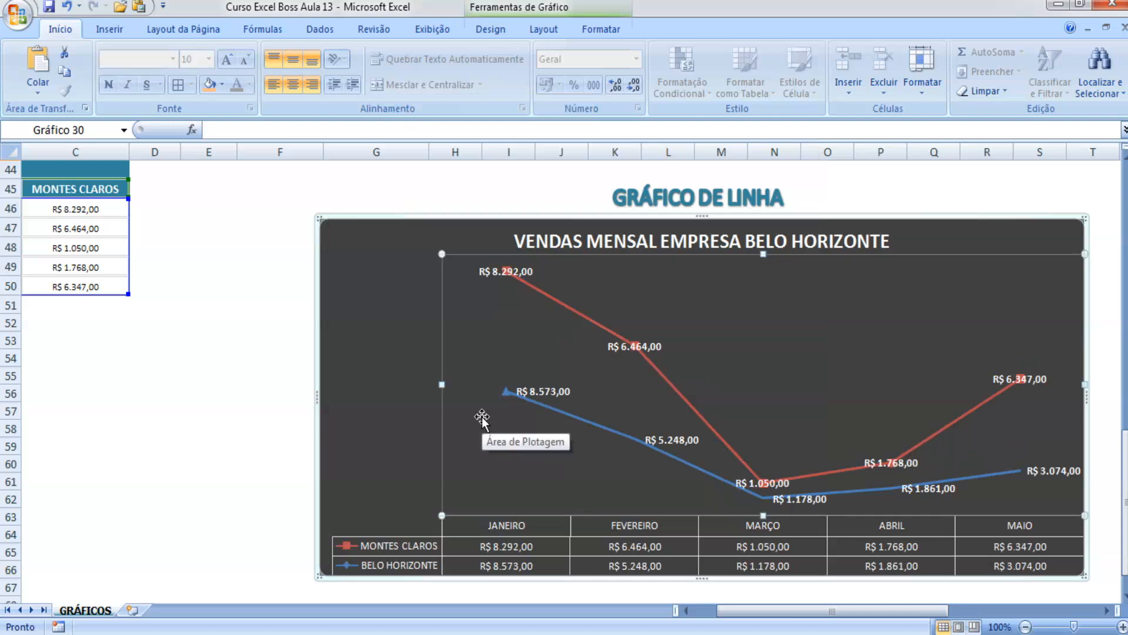
right_click(365, 379)
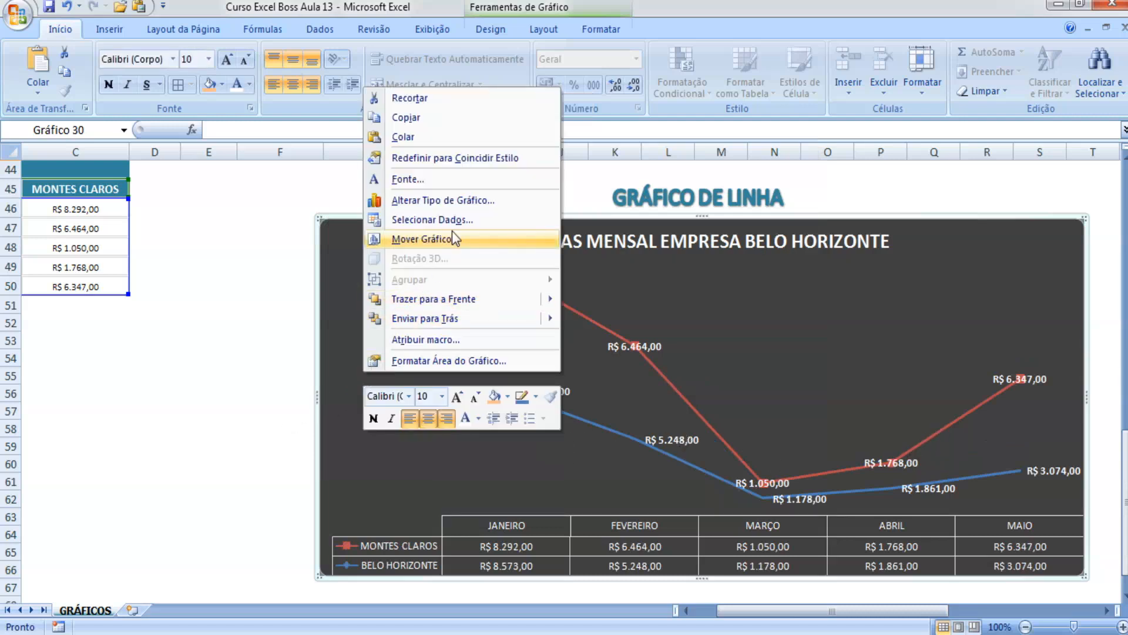
left_click(443, 199)
left_click(705, 390)
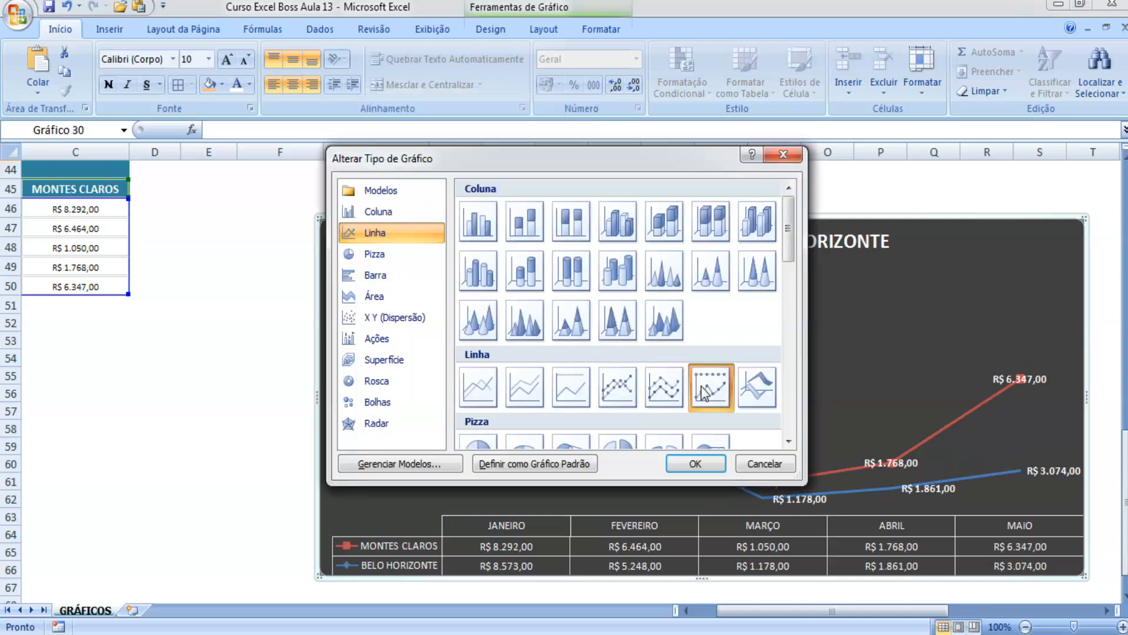
left_click(701, 469)
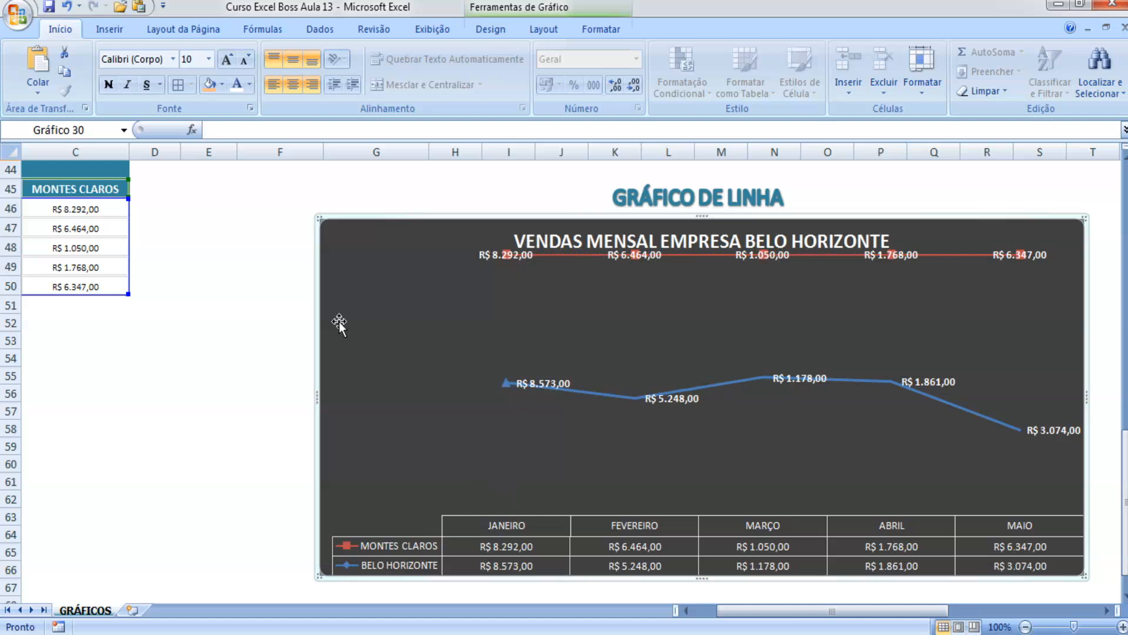
Change the Belo Horizonte and Montes Claros chart to the 3-D line type.
right_click(405, 317)
left_click(507, 433)
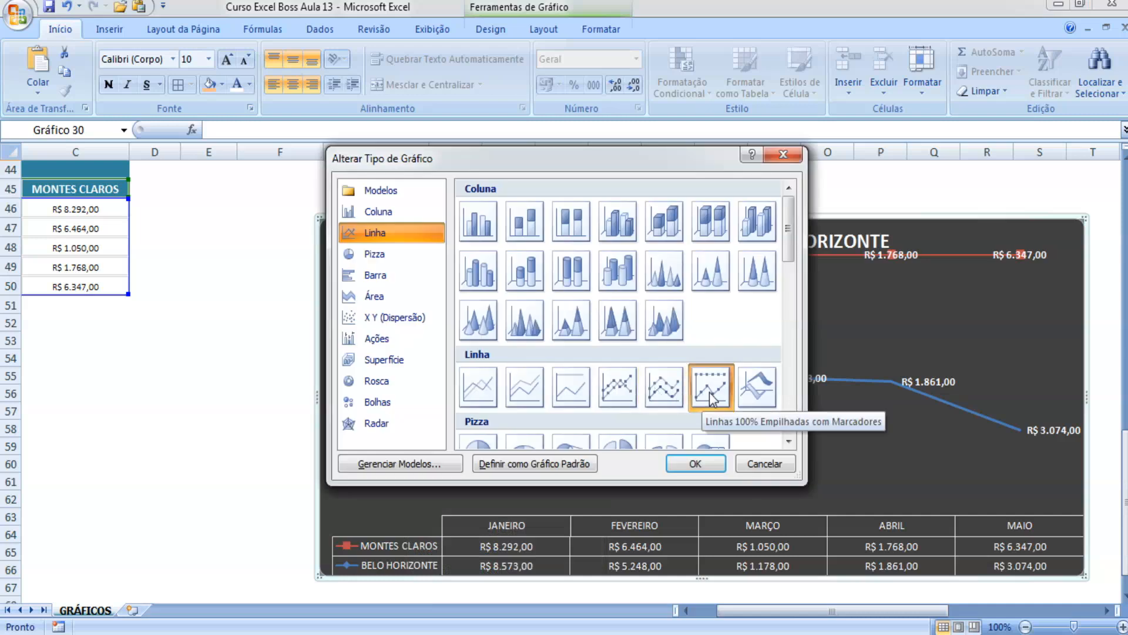
left_click(757, 386)
left_click(695, 463)
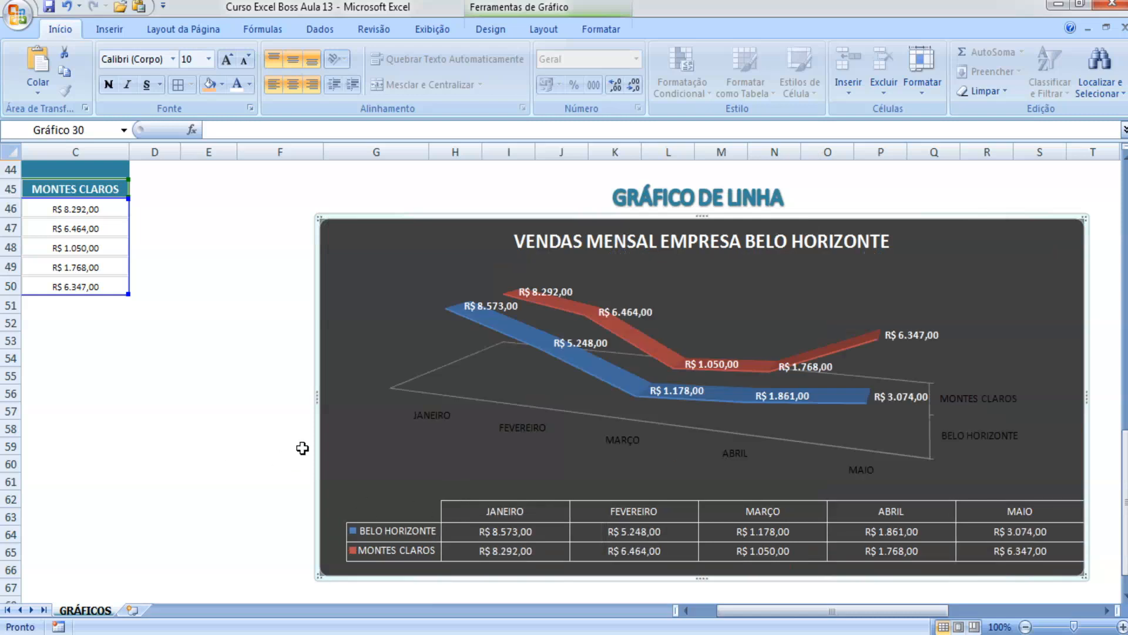
right_click(759, 436)
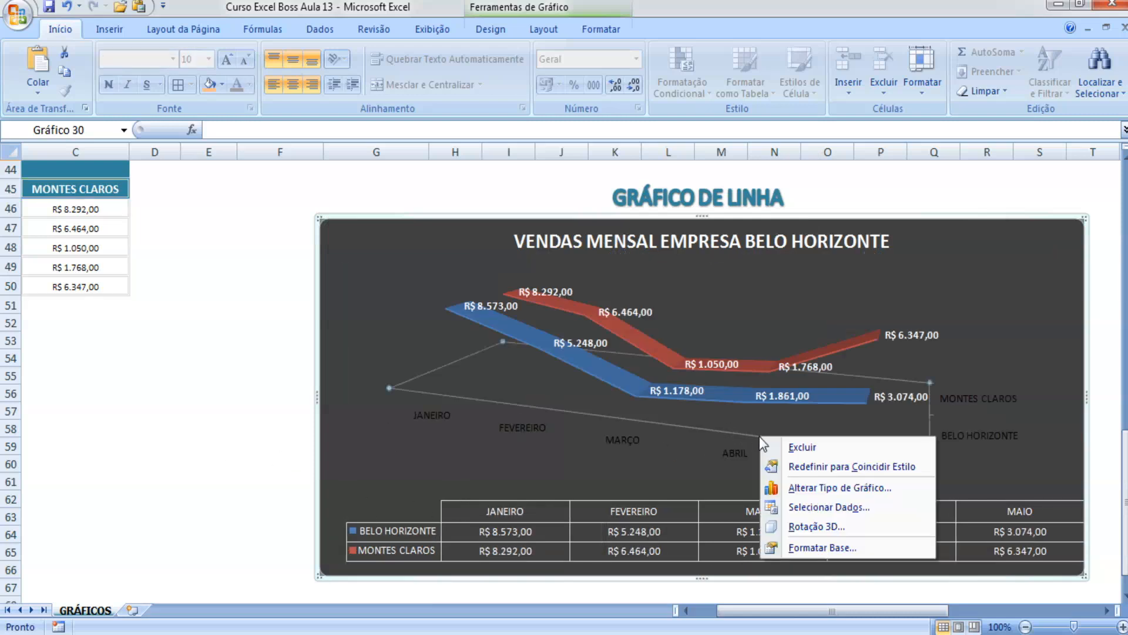
key("Escape")
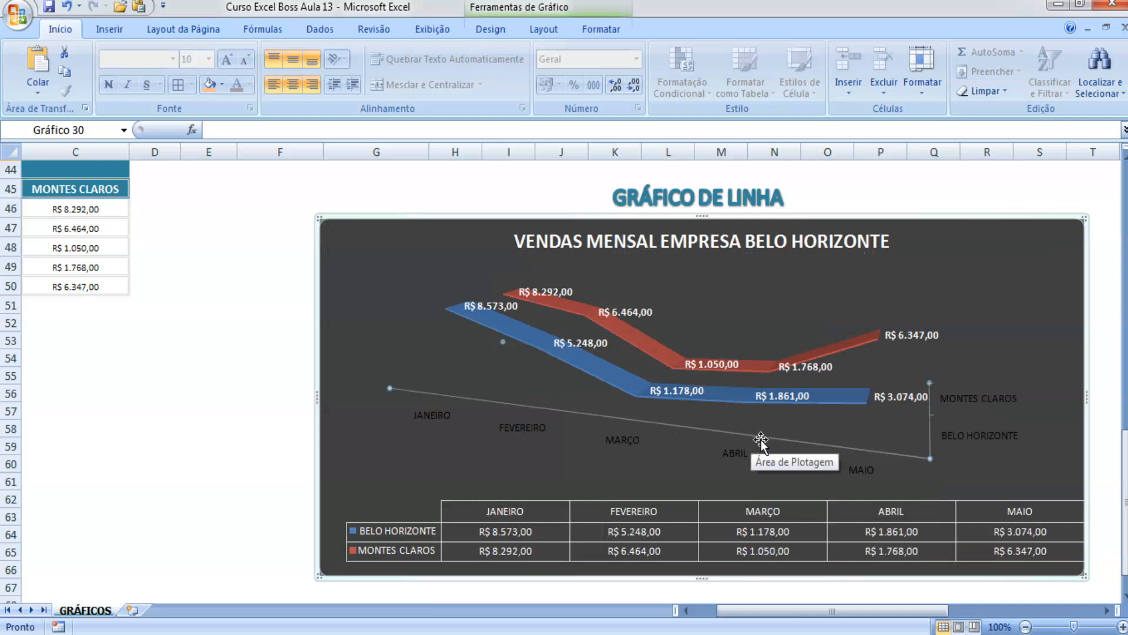
Enlarge the 3-D line chart's plot area and delete the series axis showing the Montes Claros and Belo Horizonte labels.
left_click(751, 438)
left_click(799, 505)
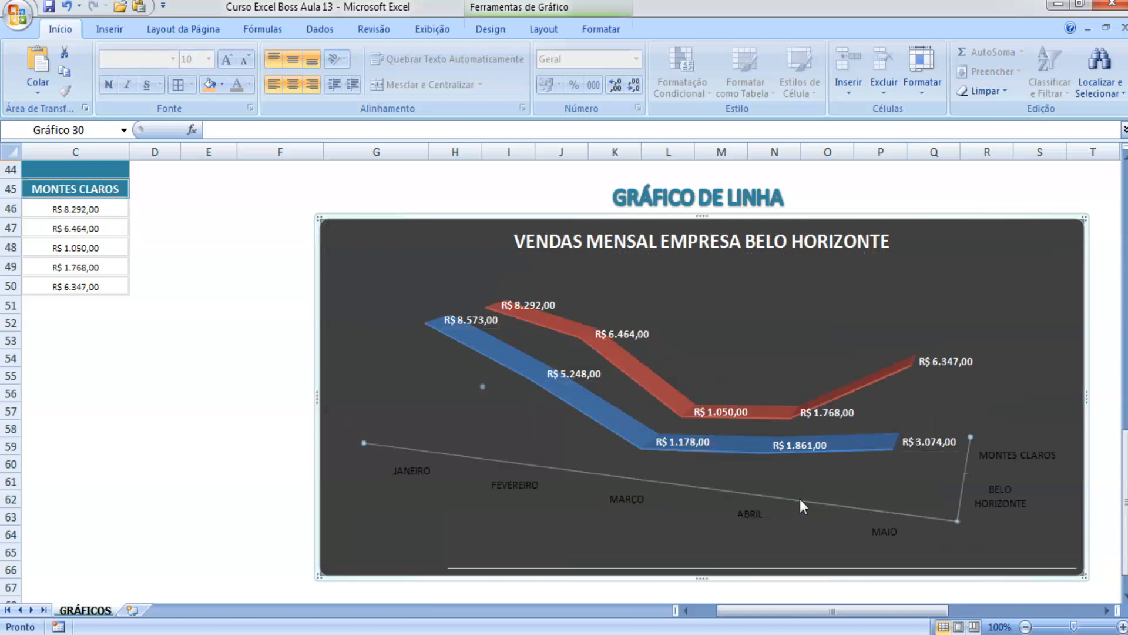
left_click(814, 505)
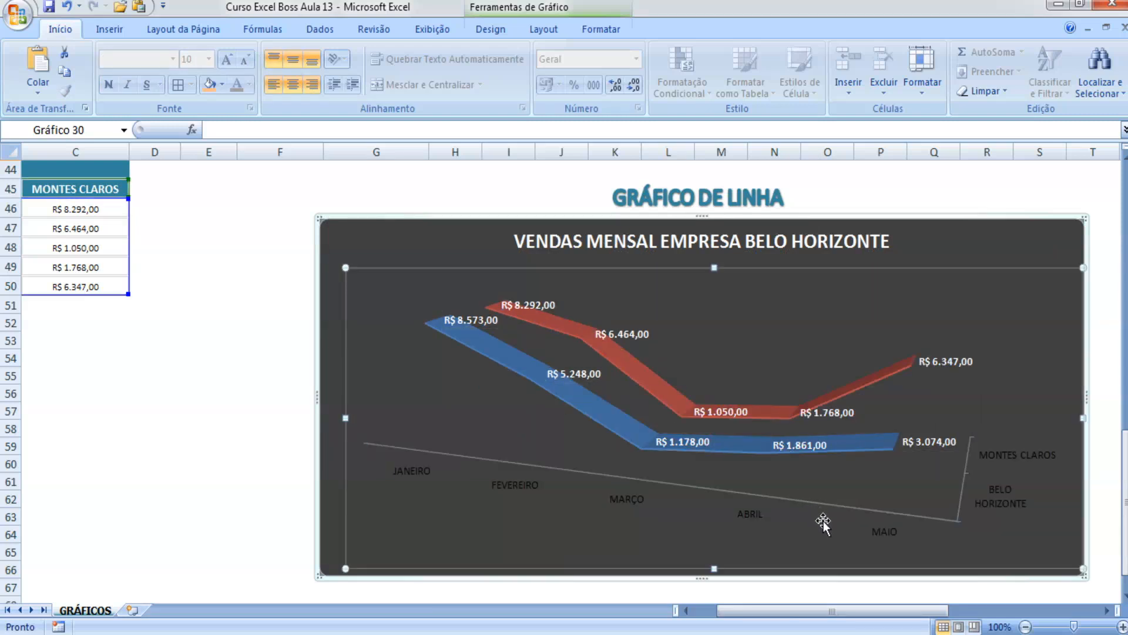
left_click(756, 507)
left_click(1005, 456)
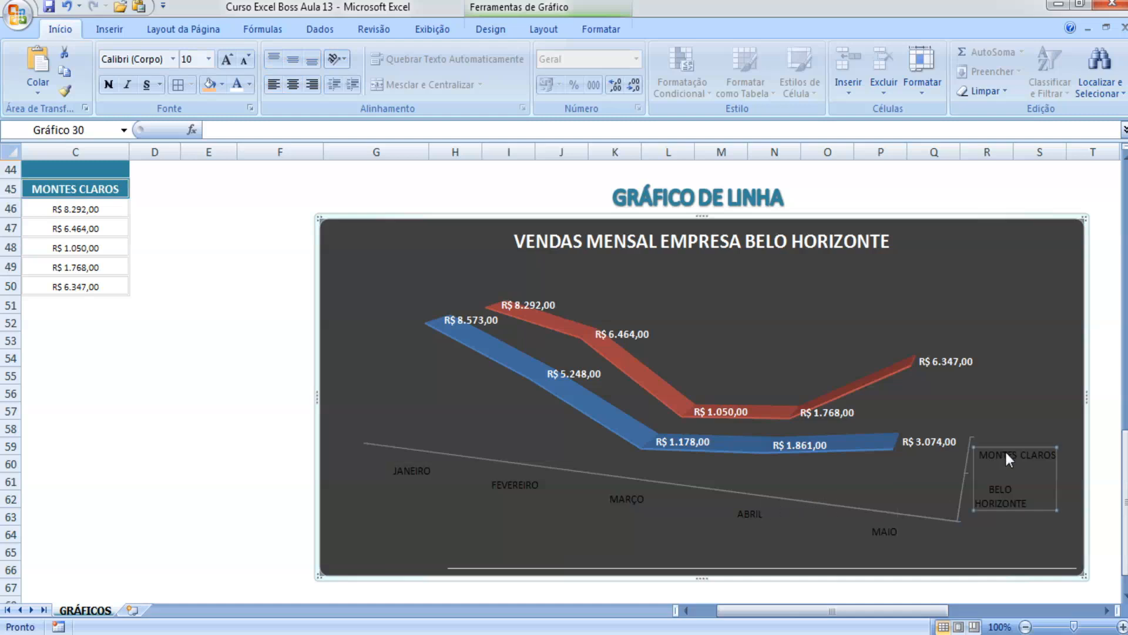
key("Delete")
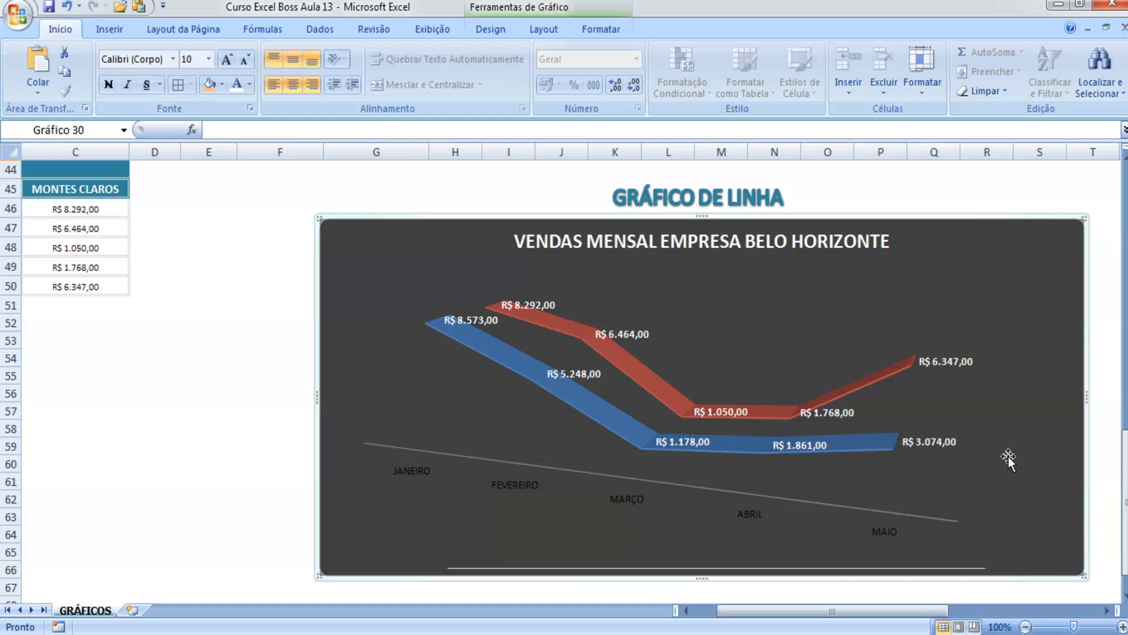
left_click(946, 514)
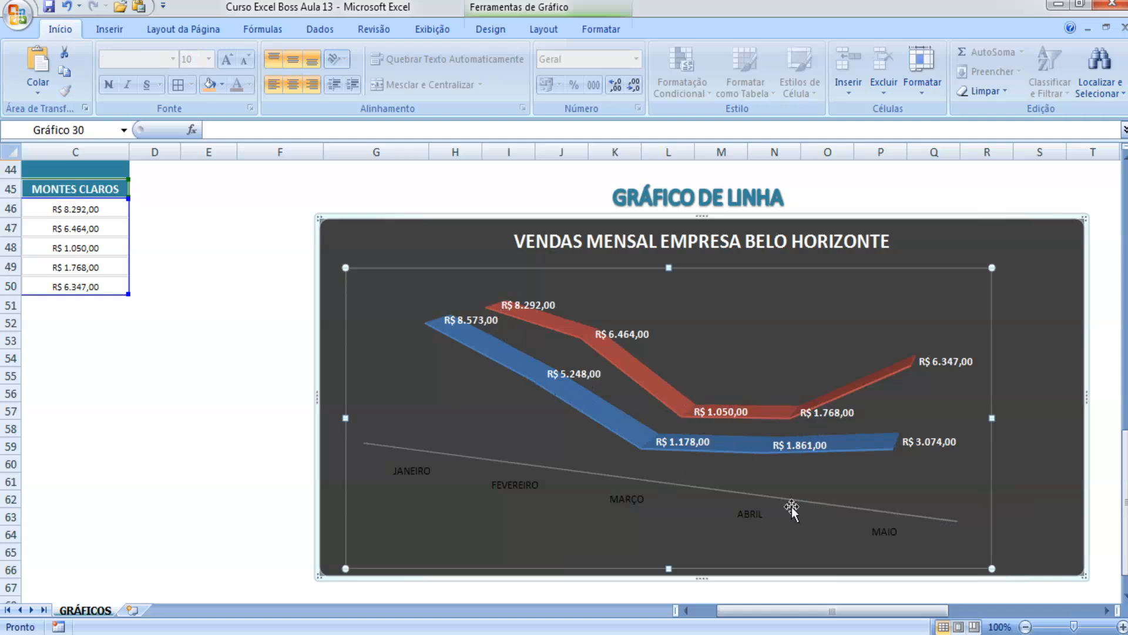
left_click(228, 451)
scroll(399, 353, "down", 1)
scroll(408, 382, "up", 1)
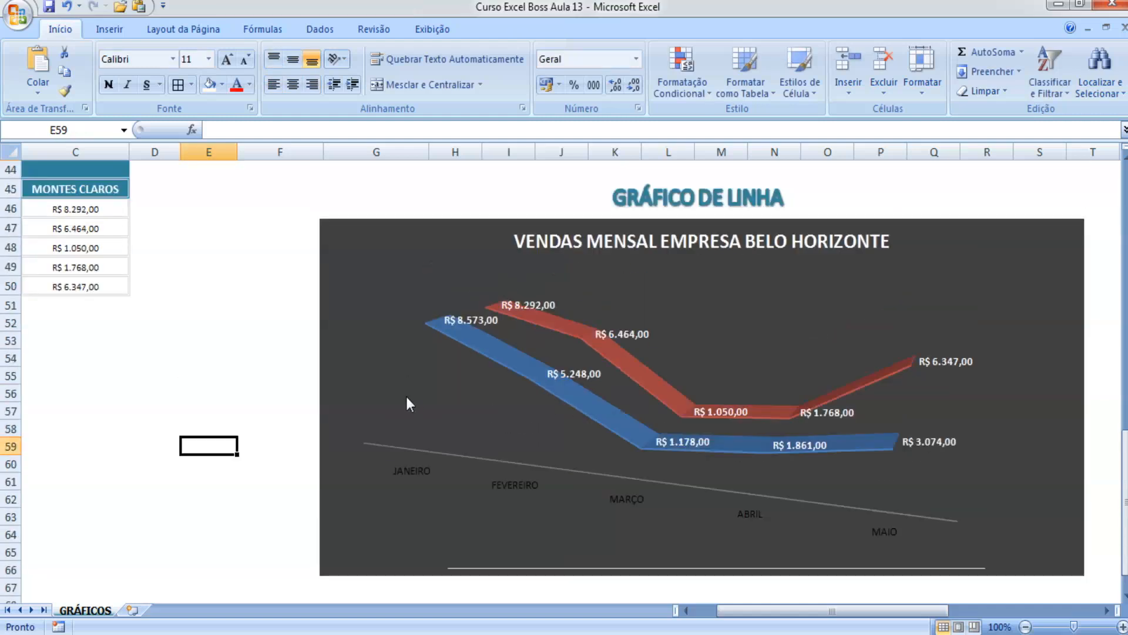
Change the Belo Horizonte and Montes Claros chart from 3-D to the stacked line with markers type.
left_click(399, 334)
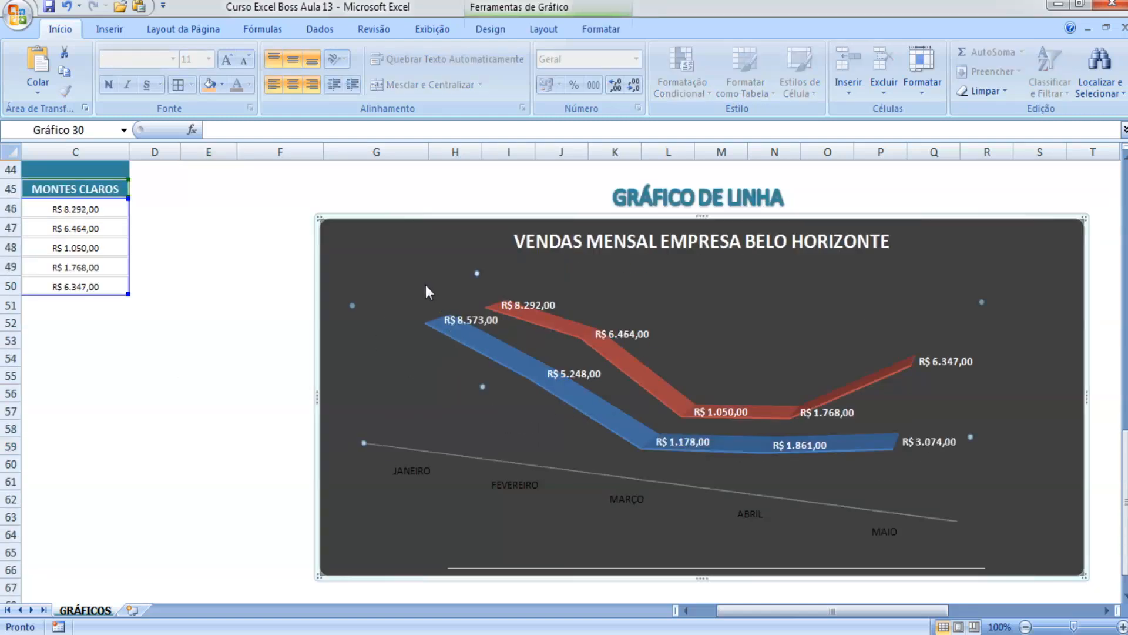
right_click(387, 266)
right_click(374, 259)
left_click(363, 245)
right_click(363, 244)
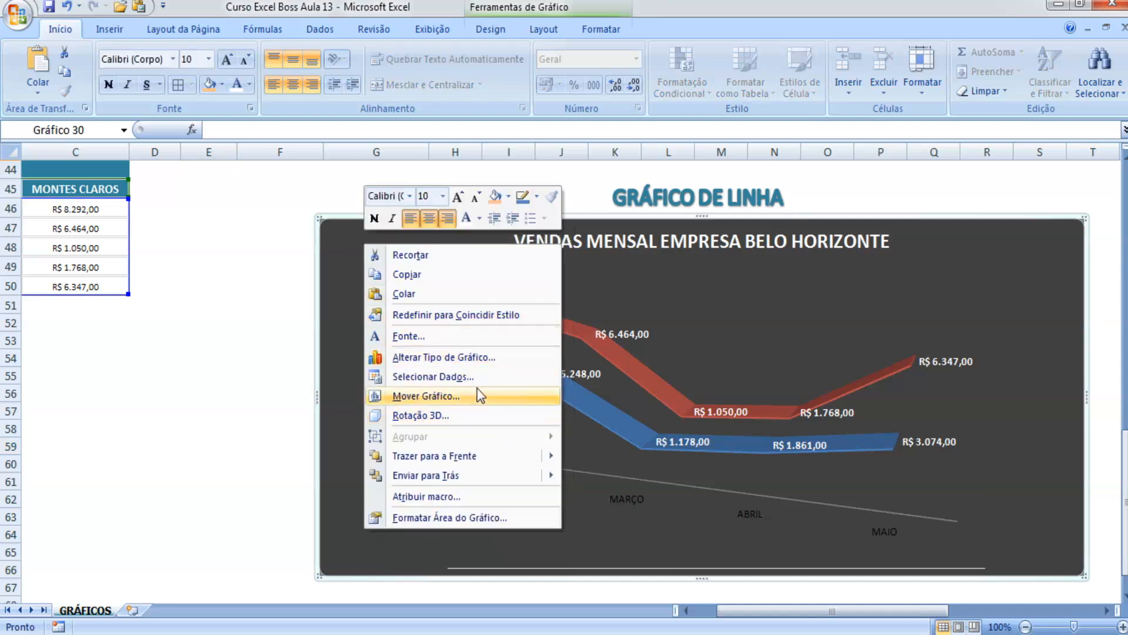
left_click(477, 364)
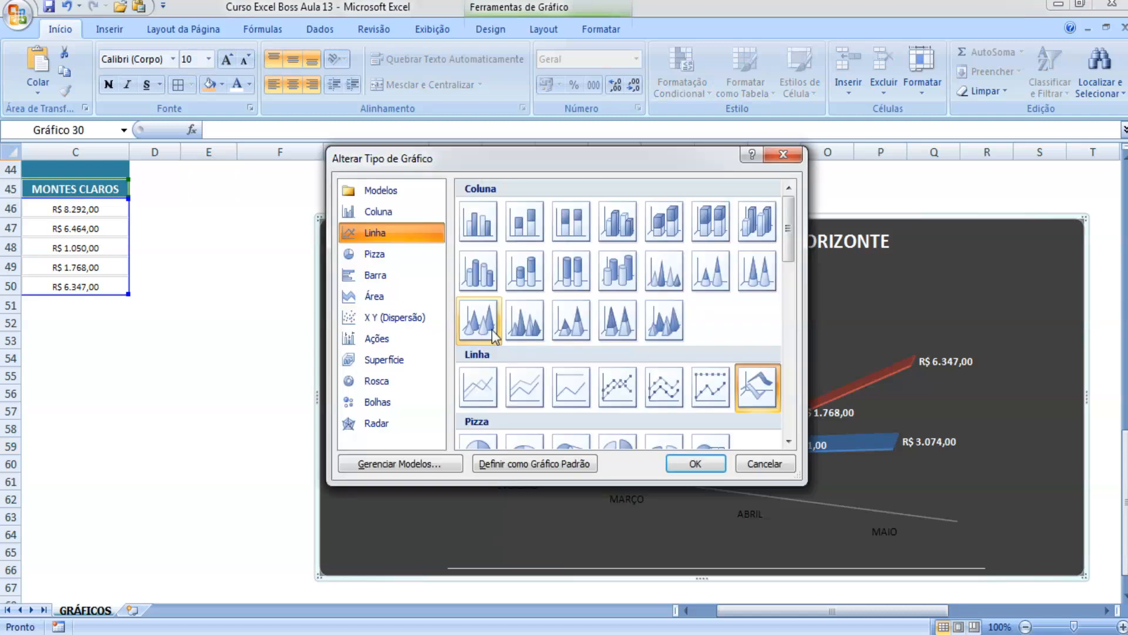
left_click(528, 396)
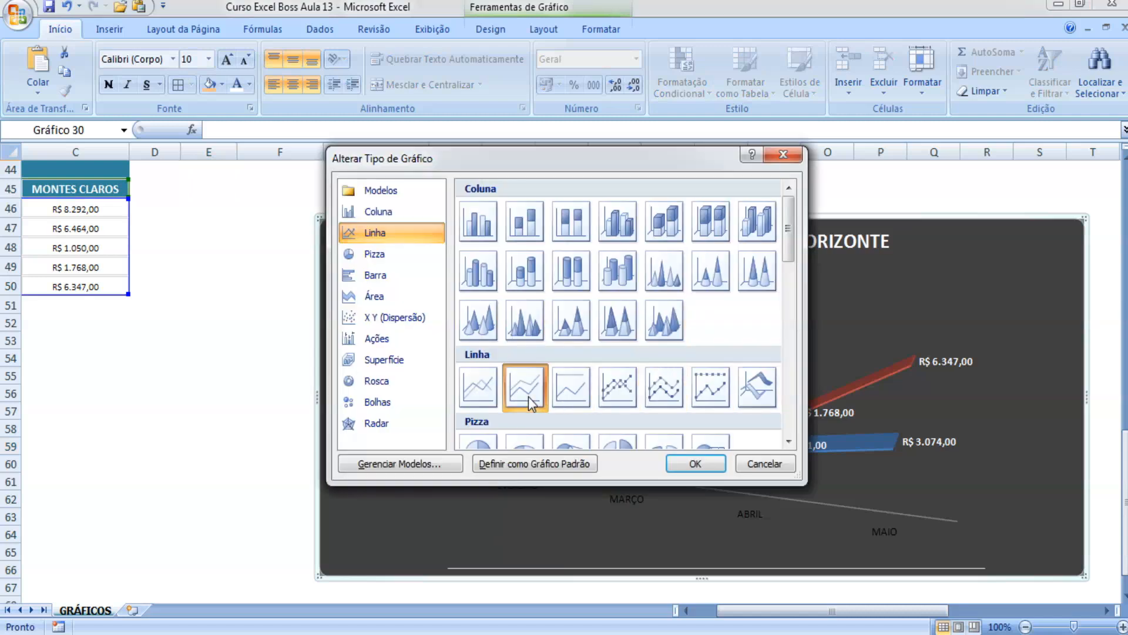
left_click(656, 402)
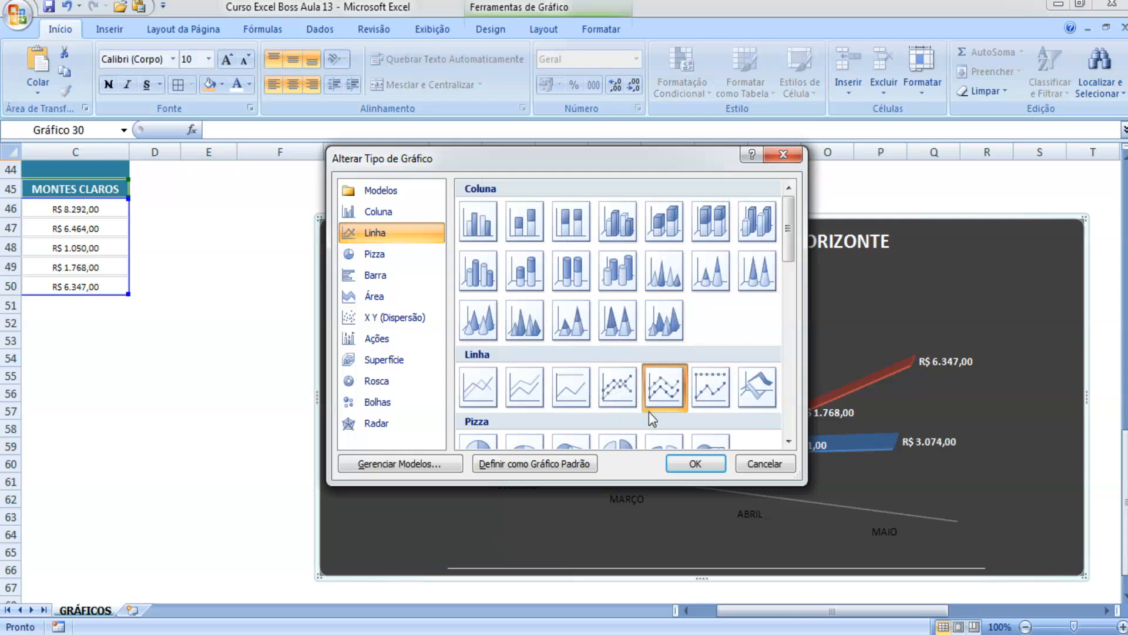
left_click(670, 459)
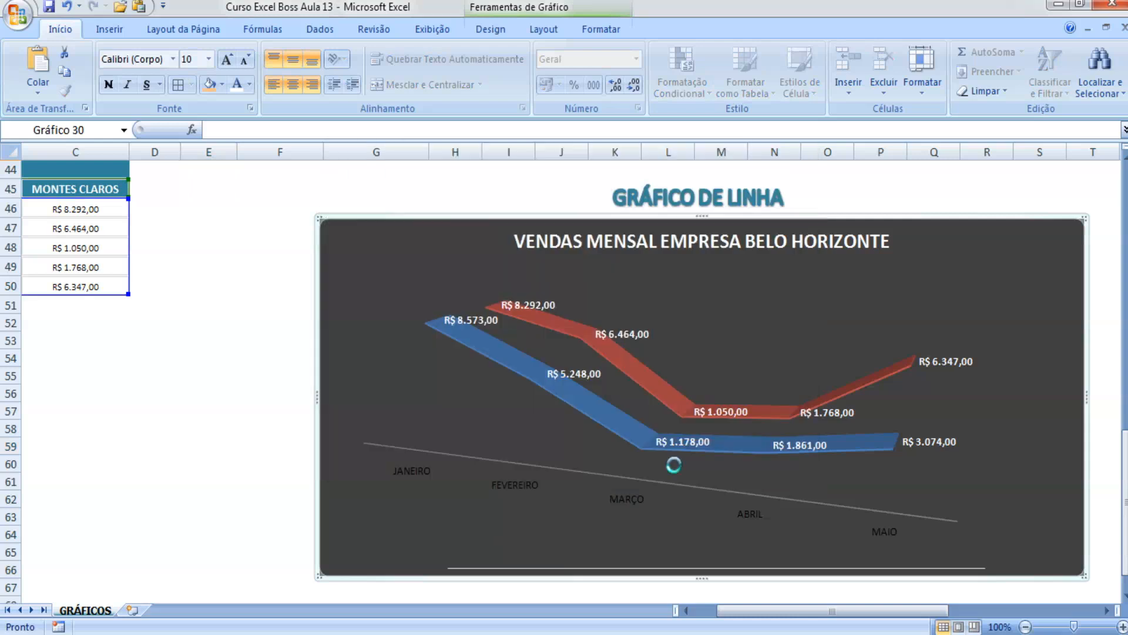
Try chart layouts with last-point labels, with a data table and axis title, and with a top legend and data labels.
left_click(186, 31)
scroll(125, 31, "up", 1)
scroll(124, 31, "down", 1)
left_click(481, 32)
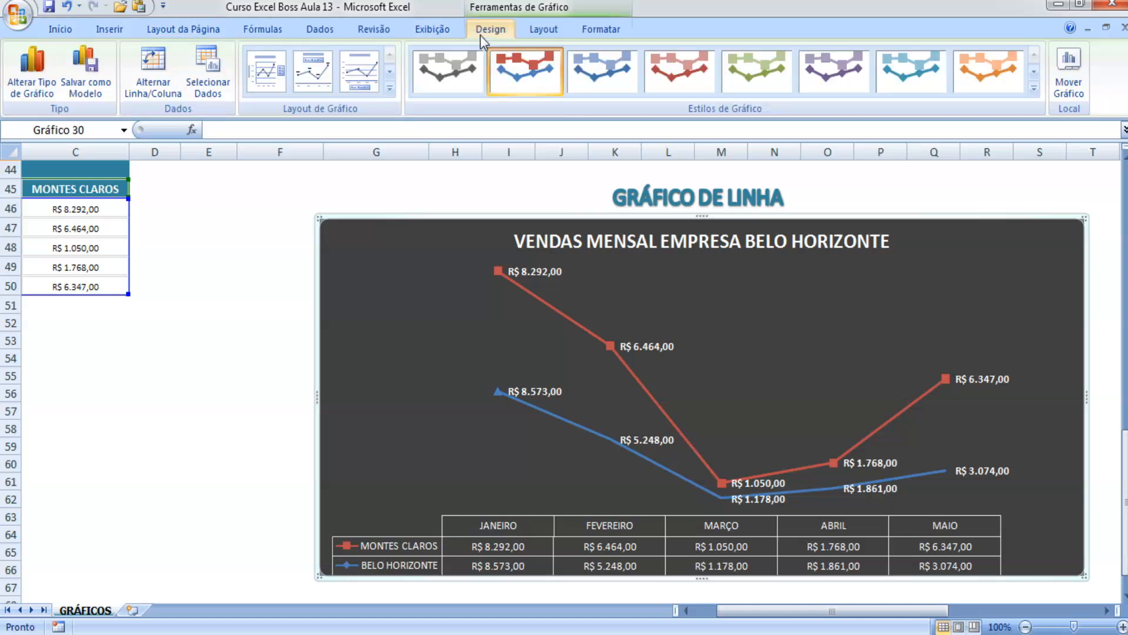
left_click(380, 87)
left_click(368, 129)
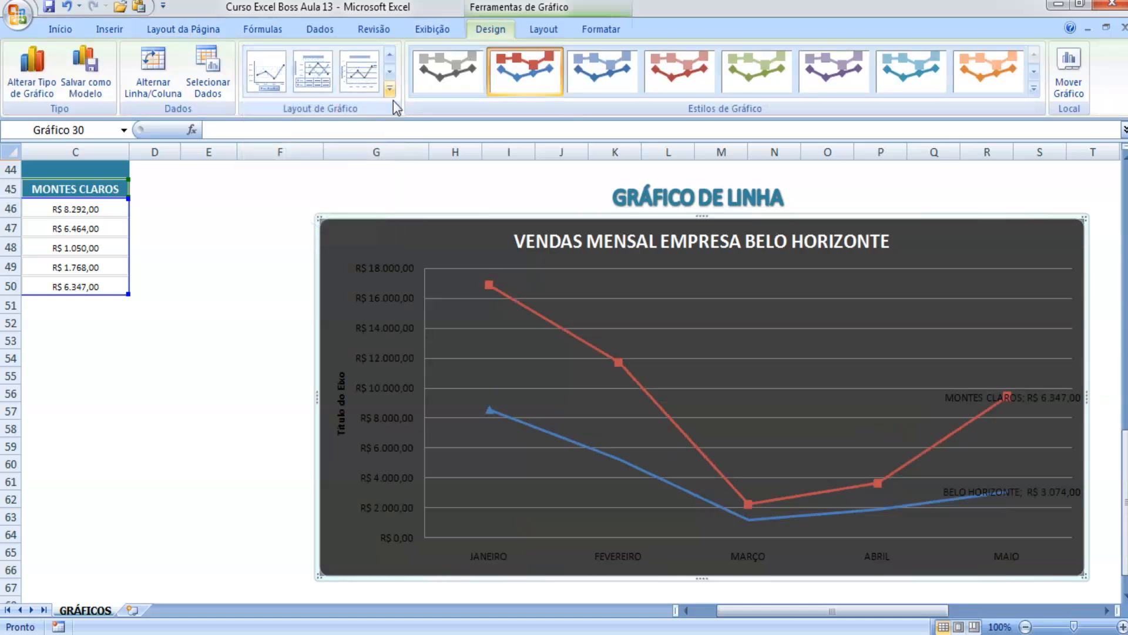
left_click(390, 89)
left_click(311, 110)
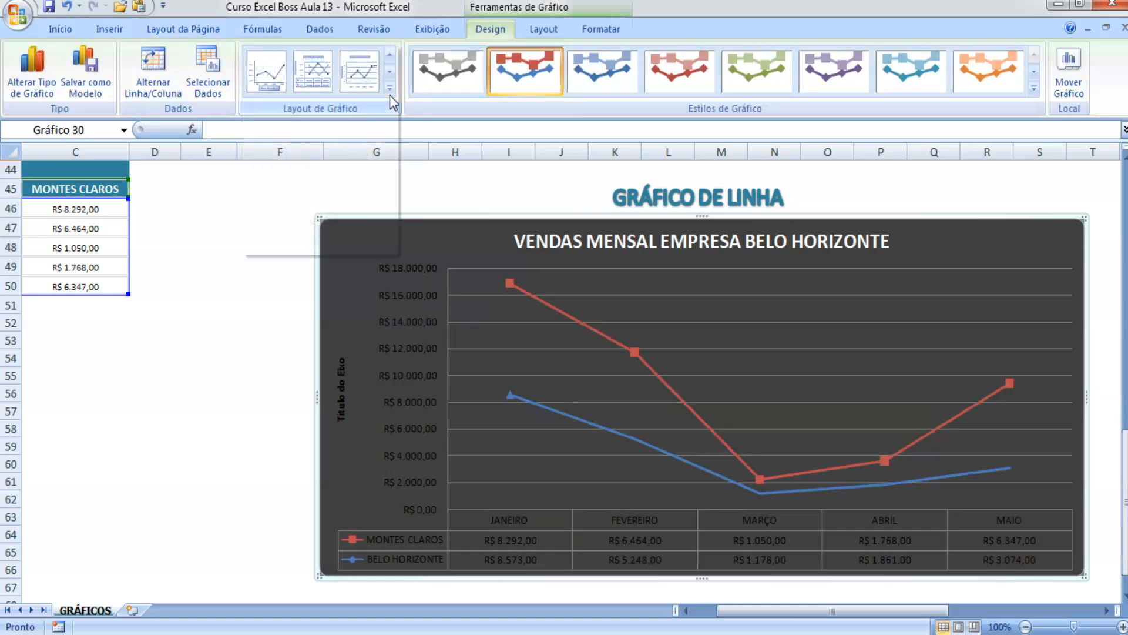
left_click(390, 89)
left_click(359, 70)
left_click(388, 90)
left_click(313, 71)
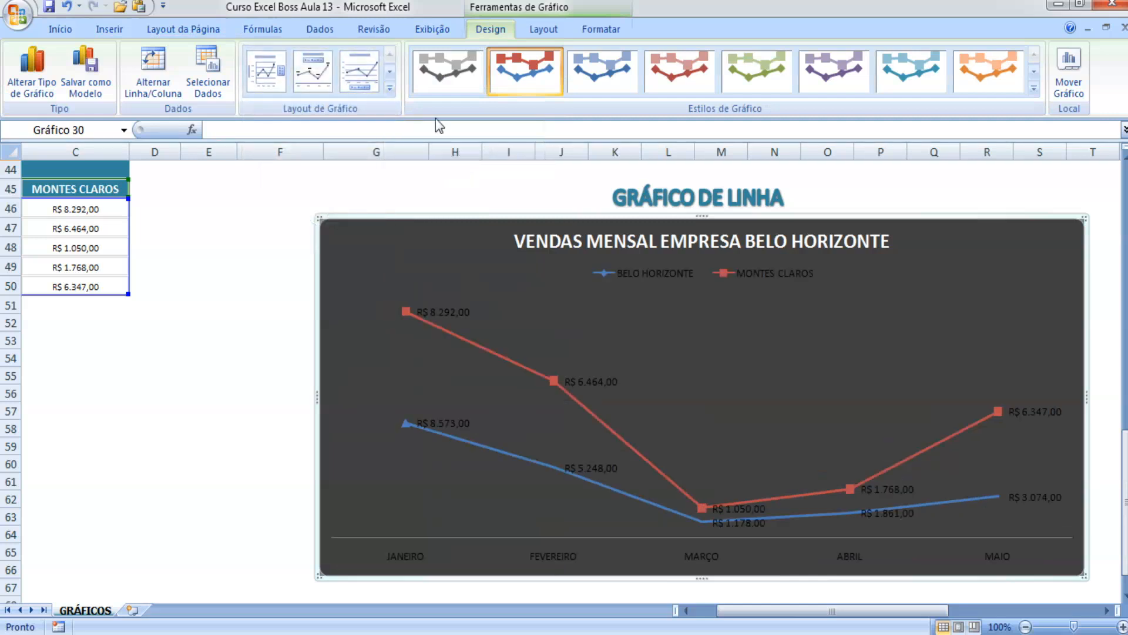
Try chart layouts with drop lines, with high-low lines, and with gridlines and a side legend but no title.
left_click(388, 89)
left_click(266, 168)
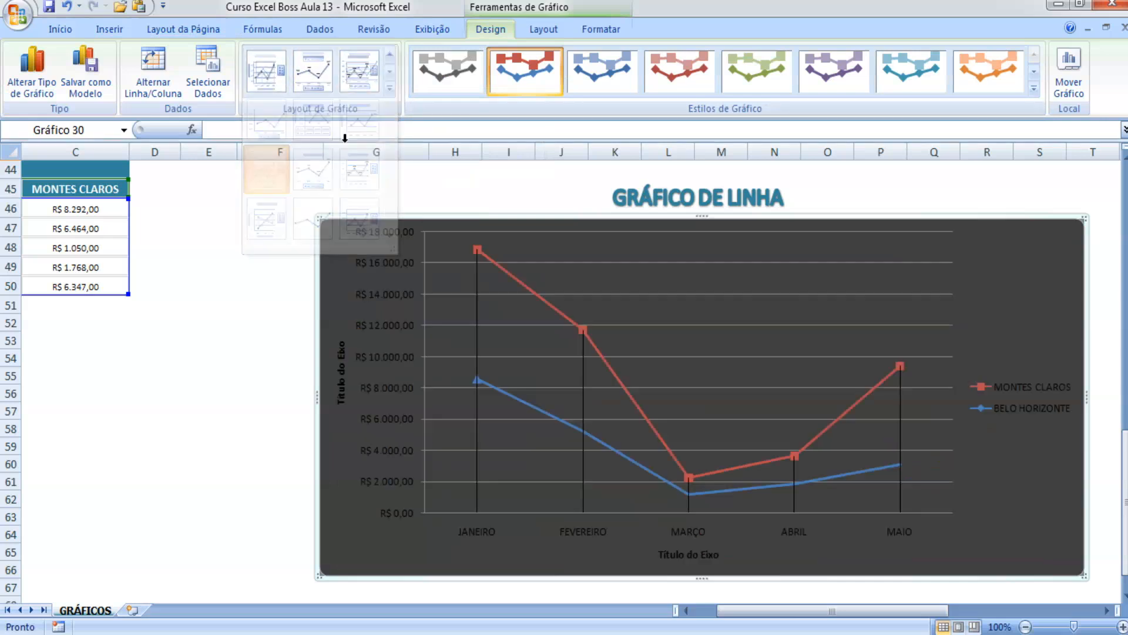
left_click(388, 89)
left_click(288, 203)
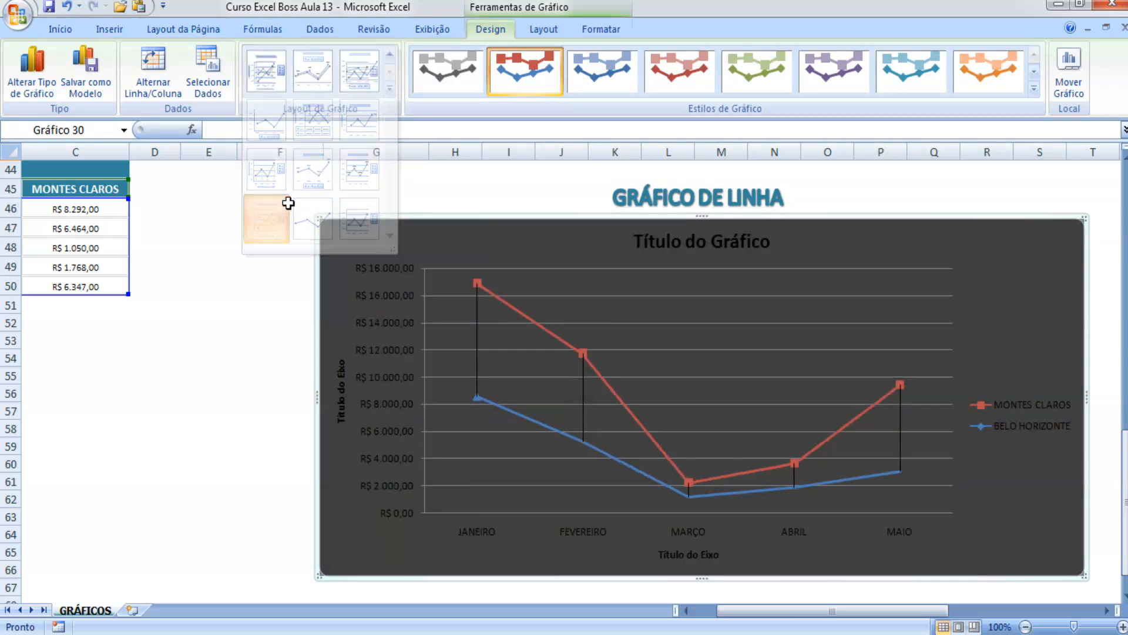
left_click(389, 89)
left_click(374, 202)
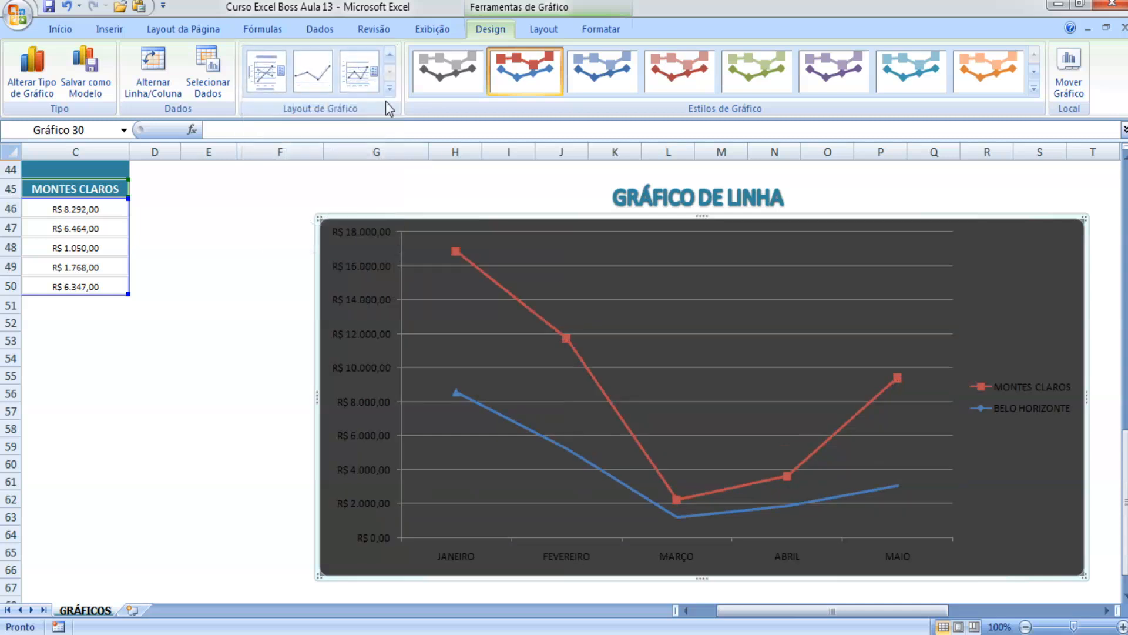
left_click(389, 89)
left_click(366, 127)
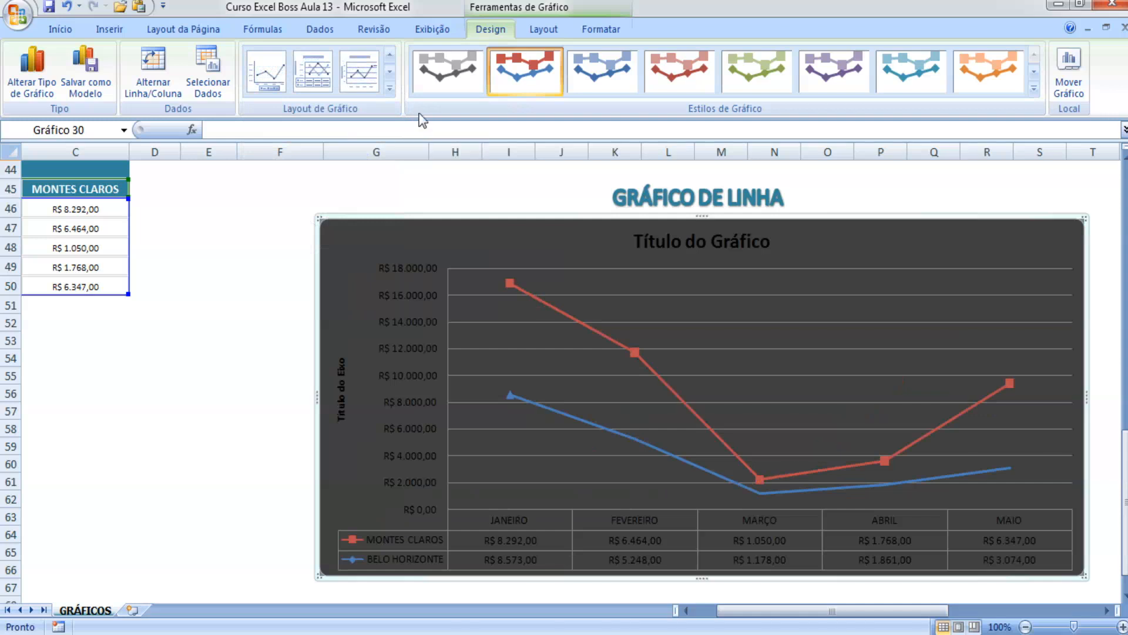
Try the data table and bottom legend layouts, and apply the layout with a title, top legend and data labels without a value axis.
left_click(390, 89)
left_click(326, 112)
left_click(389, 89)
left_click(360, 74)
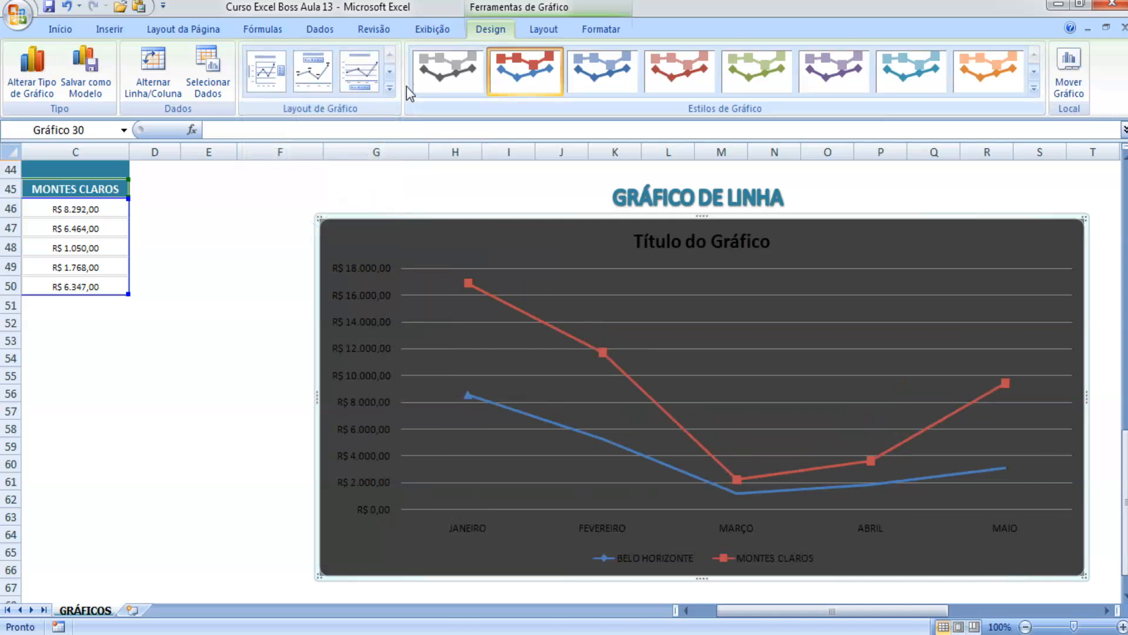
left_click(388, 90)
left_click(327, 76)
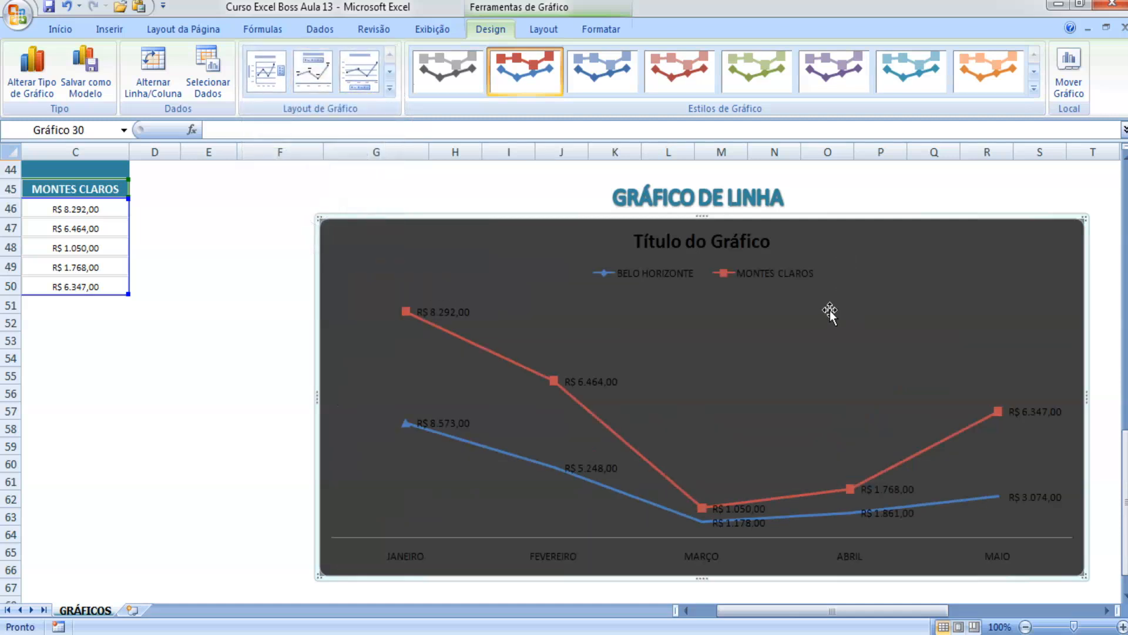
Open the data series formatting for the Montes Claros line, try Eixo Secundário, and set it back to Eixo Principal.
left_click(766, 509)
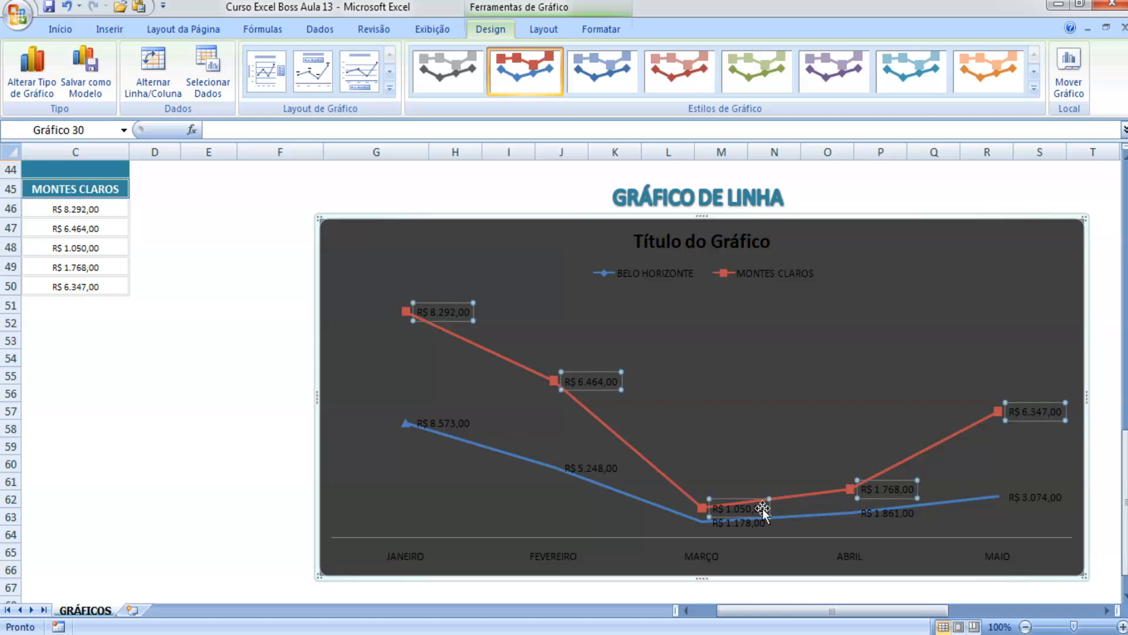
right_click(797, 503)
left_click(814, 495)
left_click(813, 495)
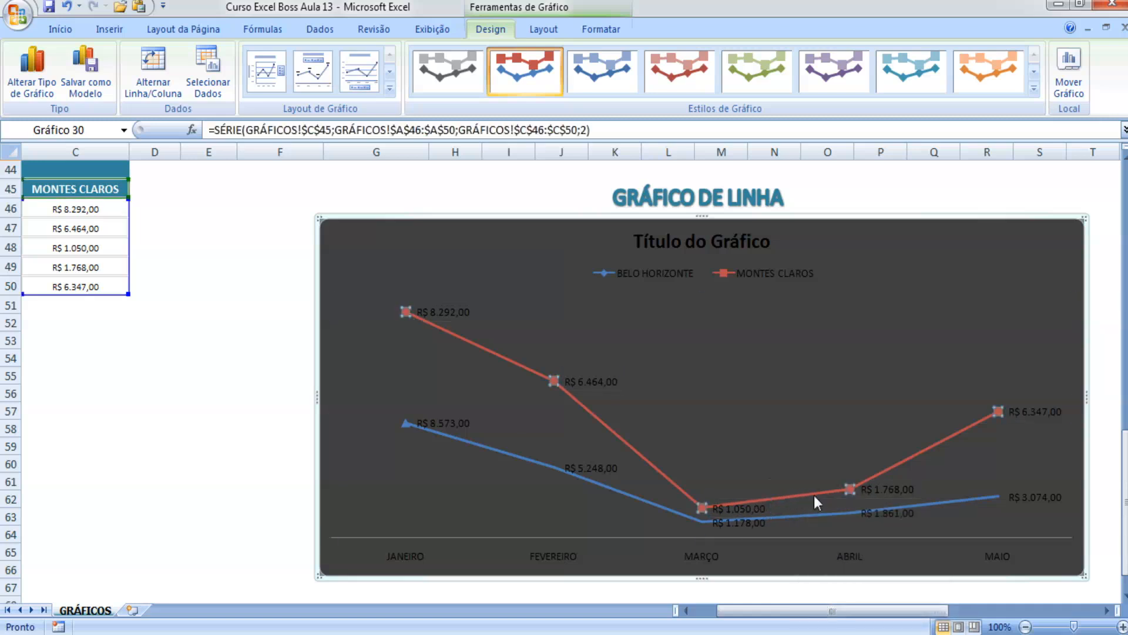
right_click(813, 495)
left_click(837, 484)
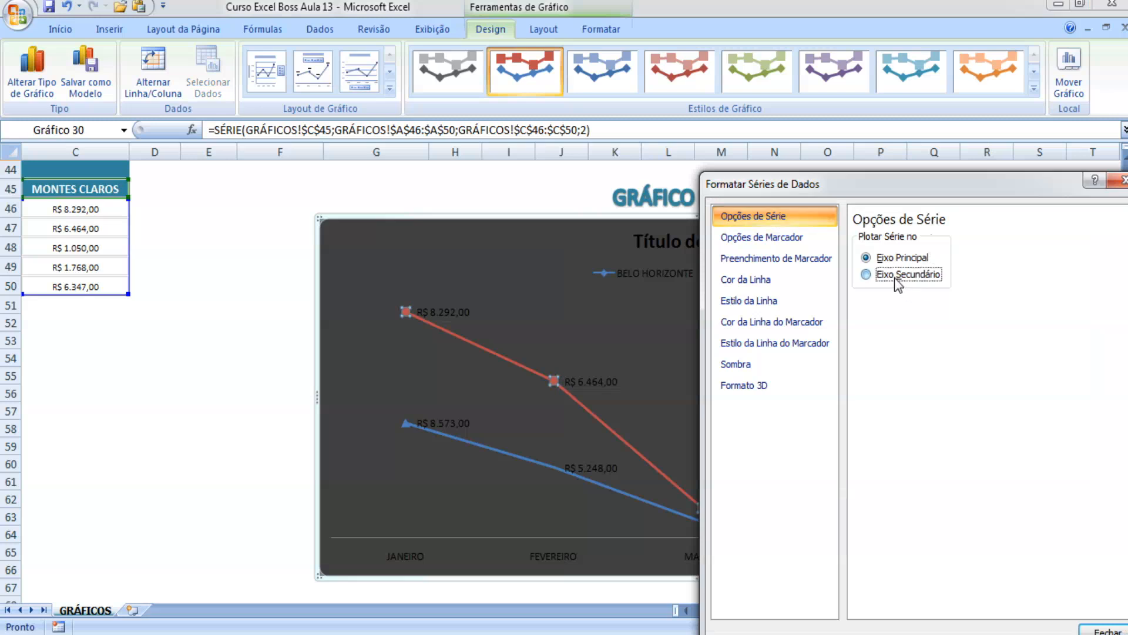
left_click(894, 276)
left_click(892, 259)
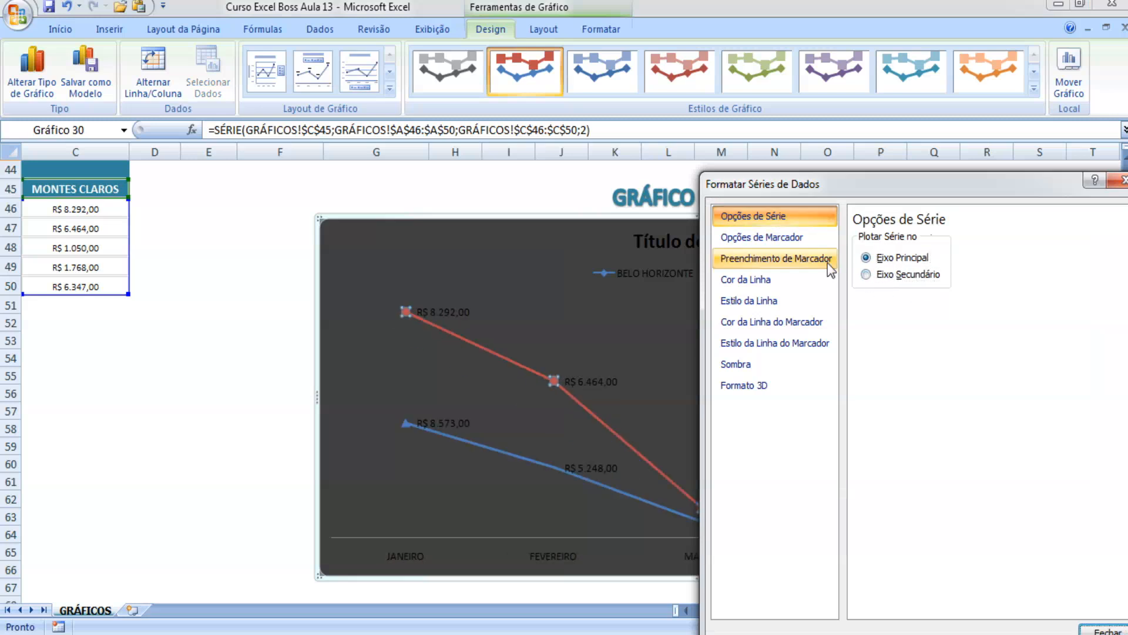
Set the Montes Claros markers to Interno, try the diamond and circle shapes, and choose the triangle shape.
left_click(792, 243)
left_click(871, 295)
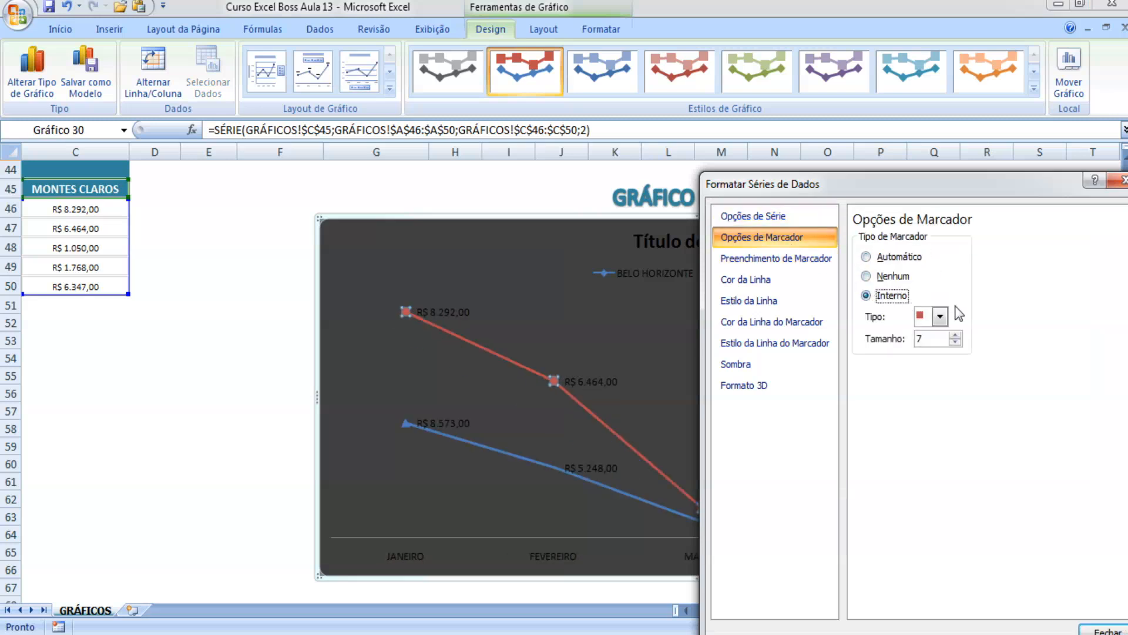
left_click(939, 317)
left_click(935, 359)
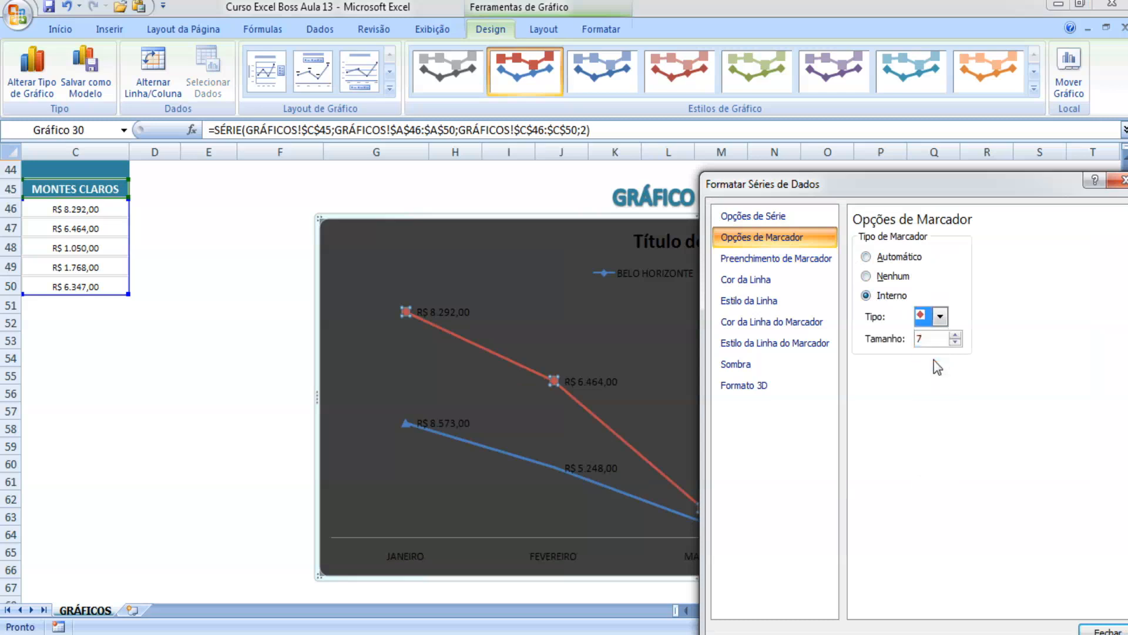
left_click(941, 317)
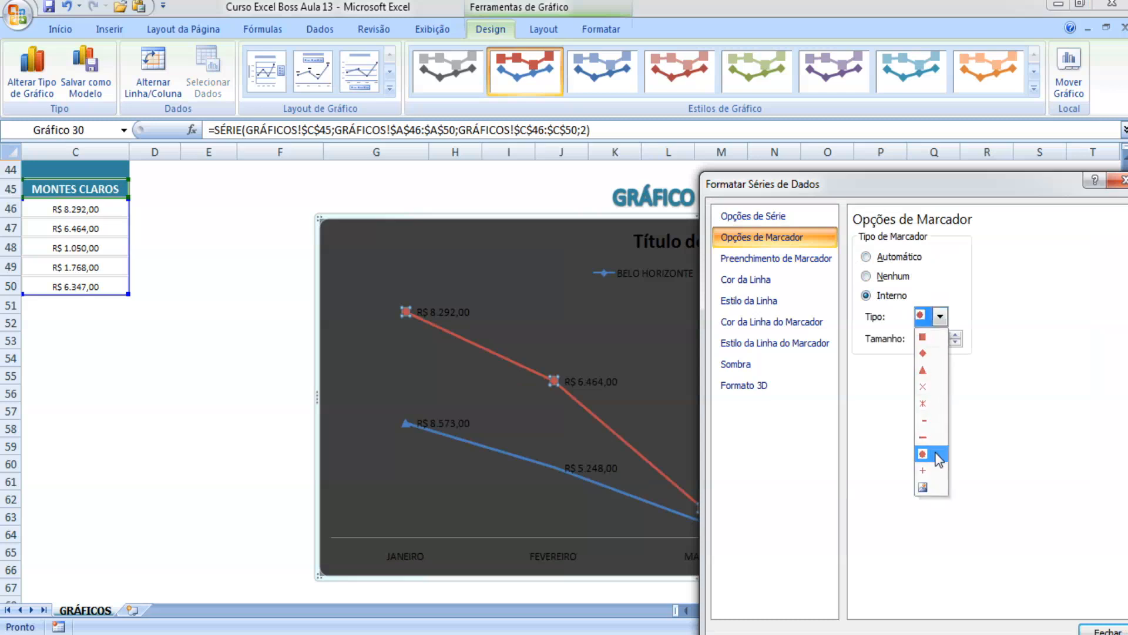
left_click(934, 461)
left_click(940, 317)
left_click(936, 342)
left_click(940, 317)
left_click(936, 342)
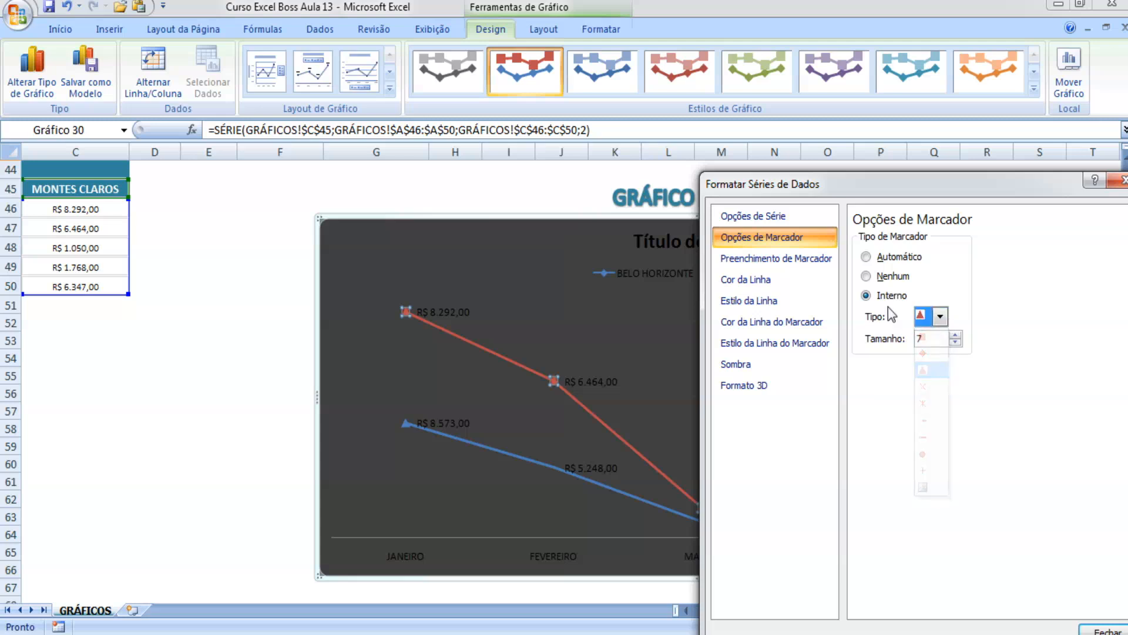
Try Sem preenchimento and Preenchimento sólido for the Montes Claros markers, and return the marker fill to Automático.
left_click(781, 261)
left_click(869, 241)
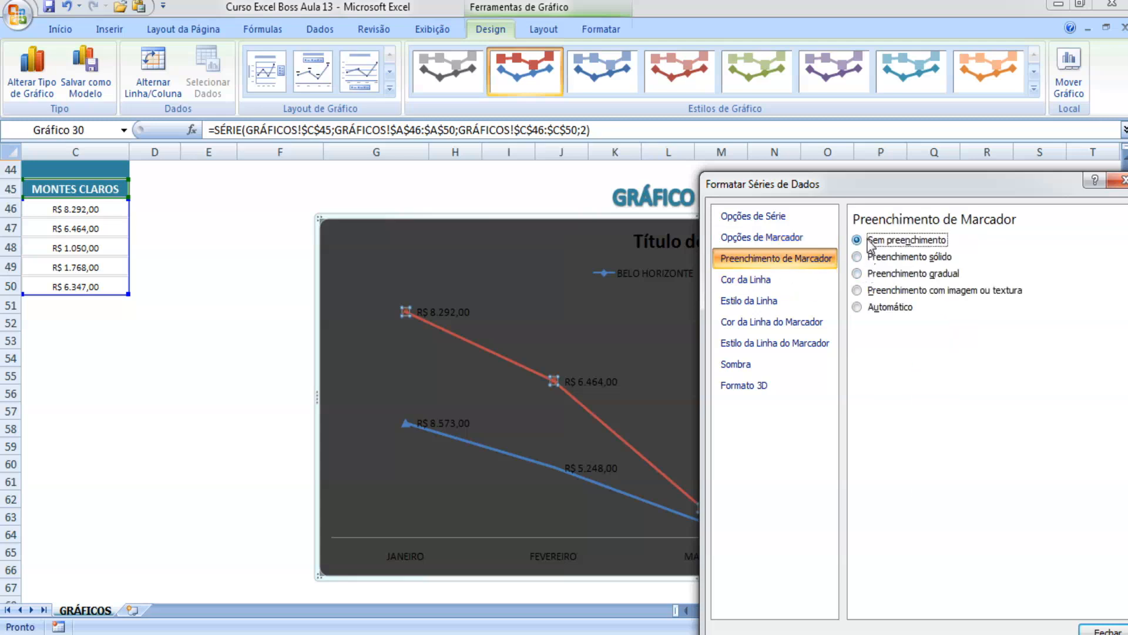
left_click(867, 259)
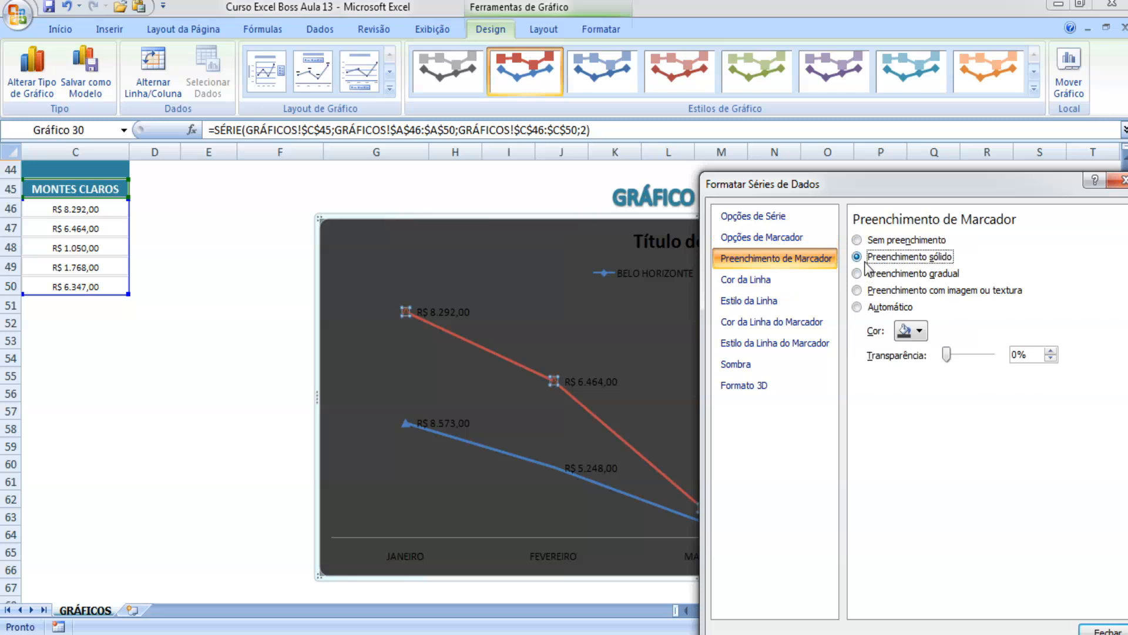
left_click(872, 307)
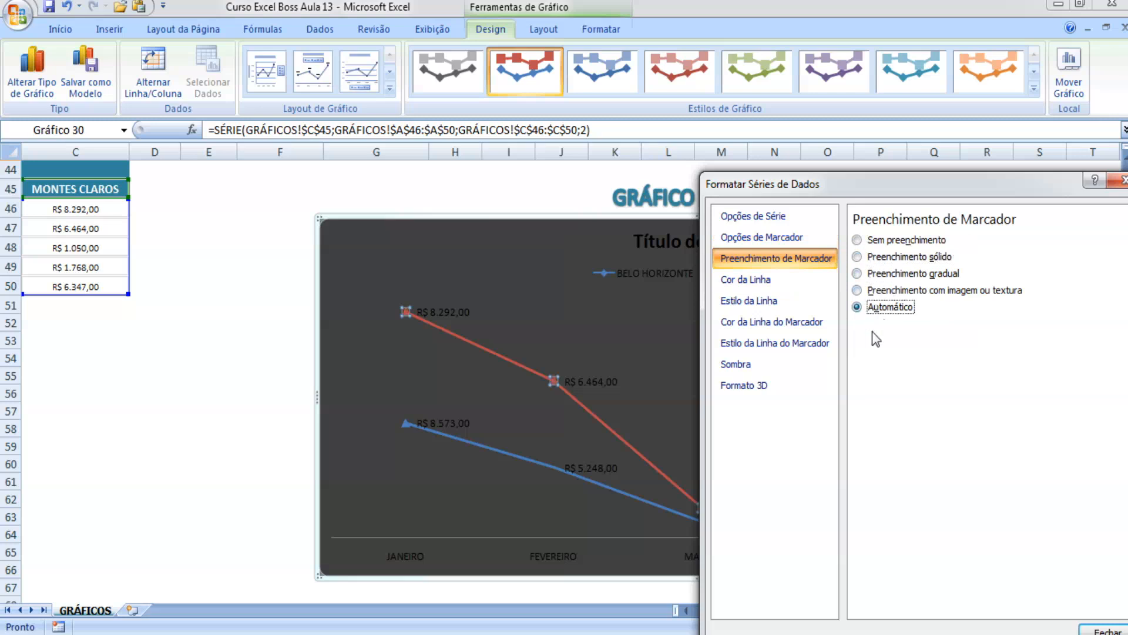
Try Linha sólida with a 4,5 pt width for the Montes Claros line, and set the width back to 2,25 pt.
left_click(784, 279)
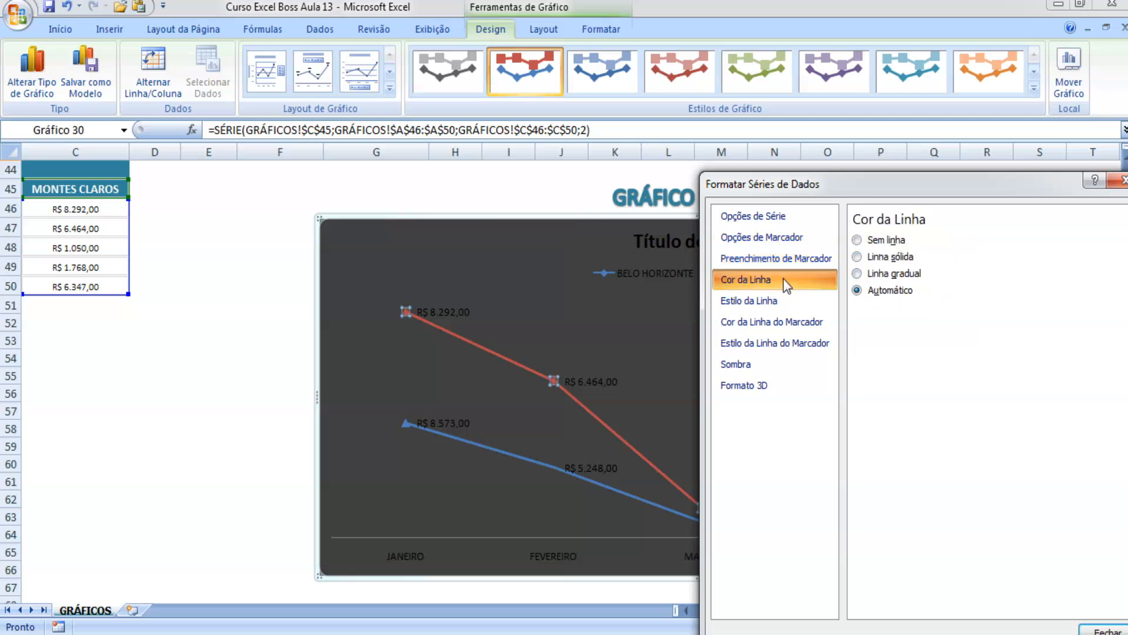
left_click(876, 259)
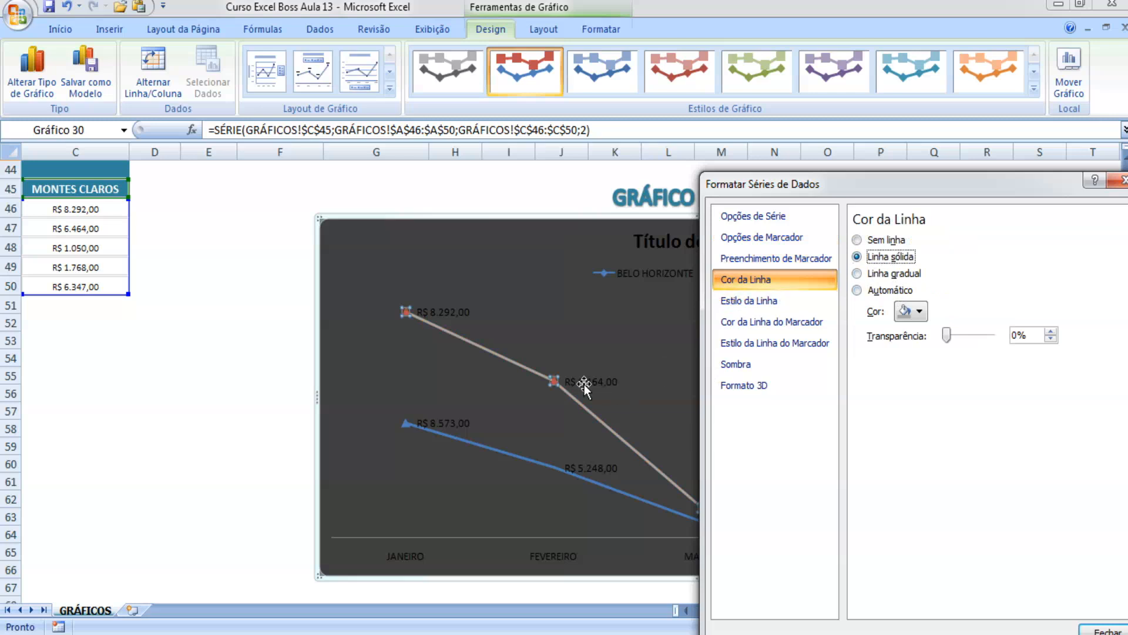
left_click(758, 301)
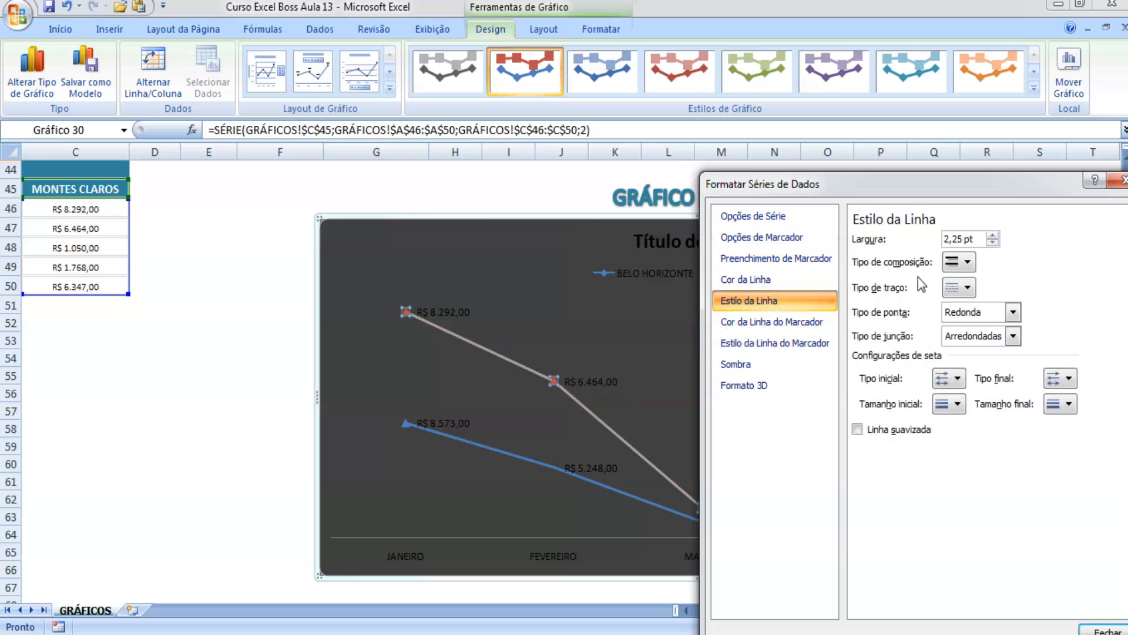
left_click(993, 235)
left_click(993, 235)
left_click(993, 235)
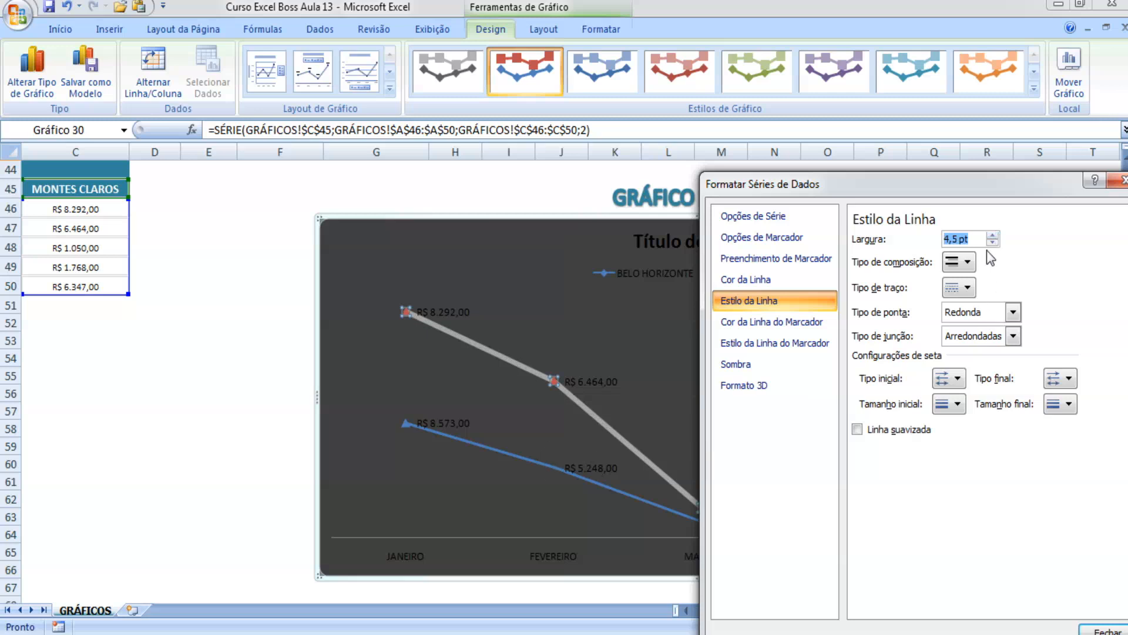
left_click(993, 243)
left_click(992, 242)
left_click(993, 242)
Try Sem linha and Linha sólida for the Montes Claros line, and return its line color to Automático.
left_click(746, 280)
left_click(879, 240)
left_click(876, 257)
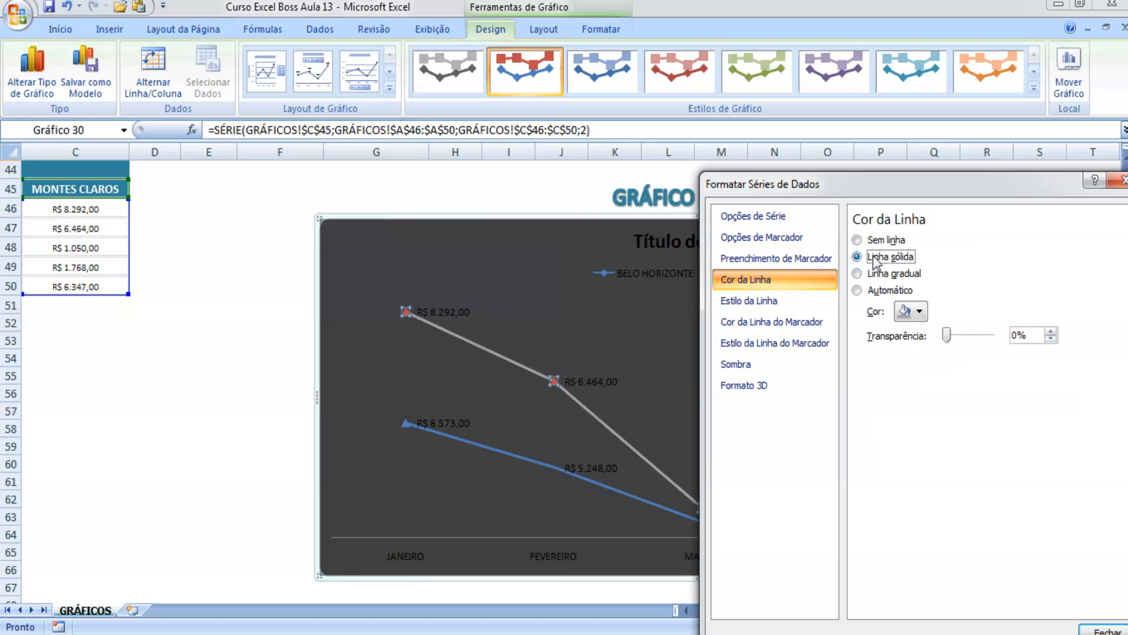
left_click(880, 288)
Review the line style, marker line color, marker line style and shadow options of the Montes Claros series, and close the formatting.
left_click(813, 305)
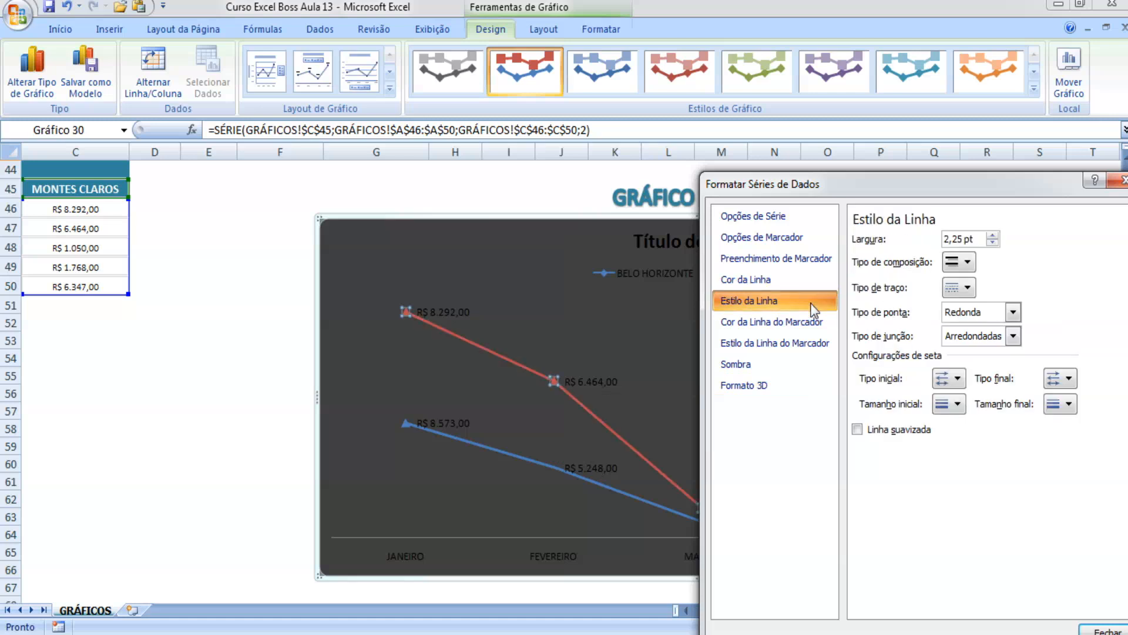
left_click(816, 321)
left_click(817, 342)
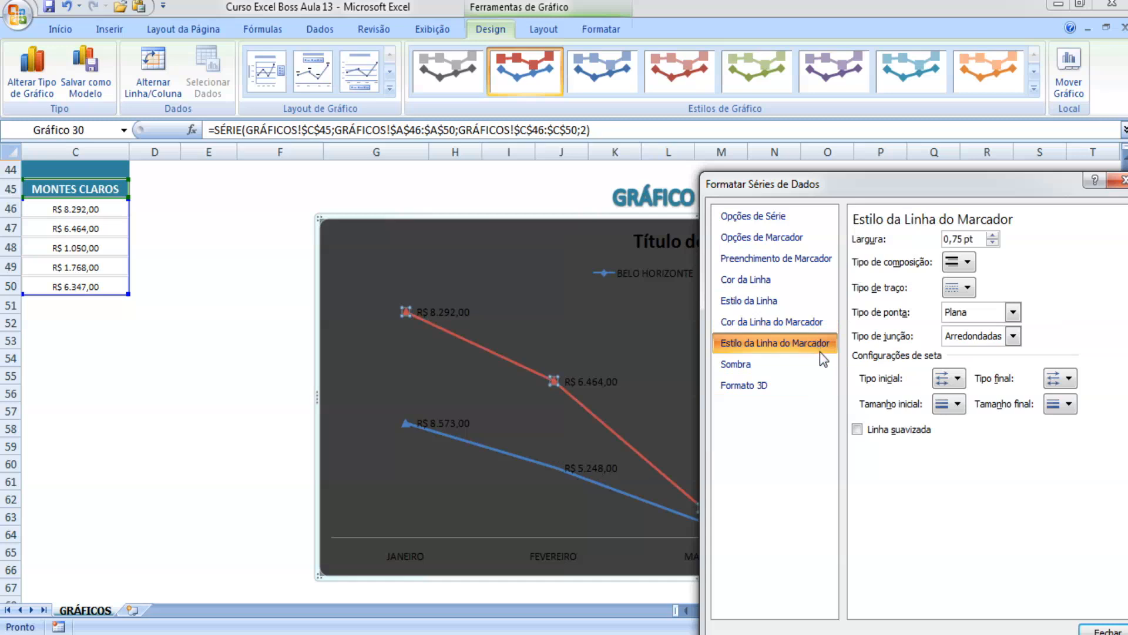
left_click(814, 362)
left_click(1117, 180)
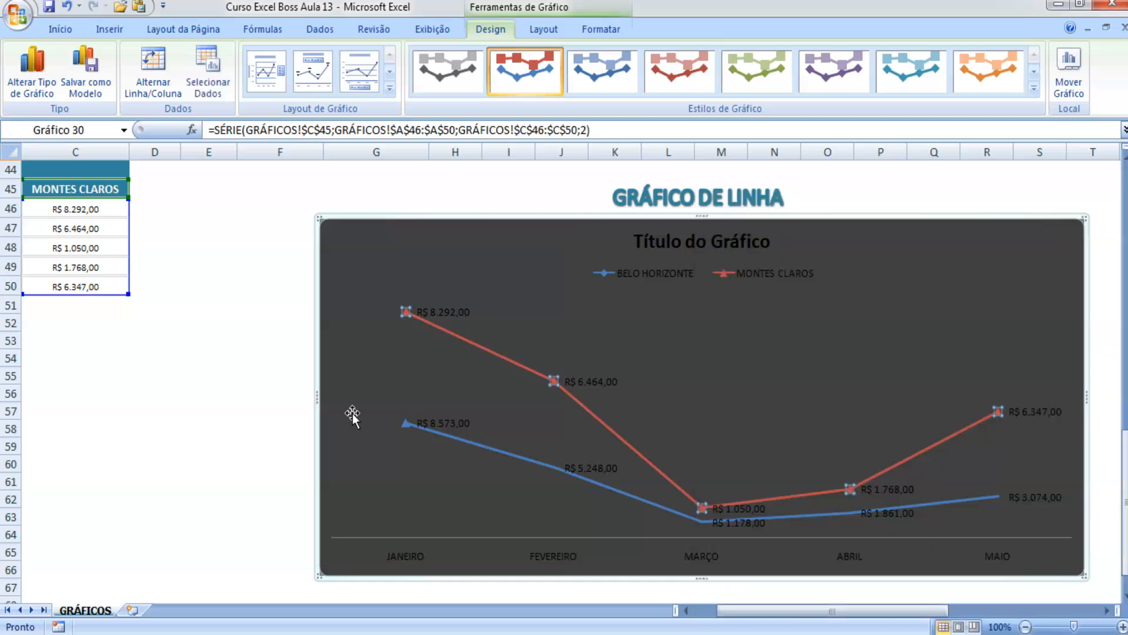
left_click(297, 424)
Make the data labels of the Montes Claros and Belo Horizonte lines white and bold.
left_click(759, 510)
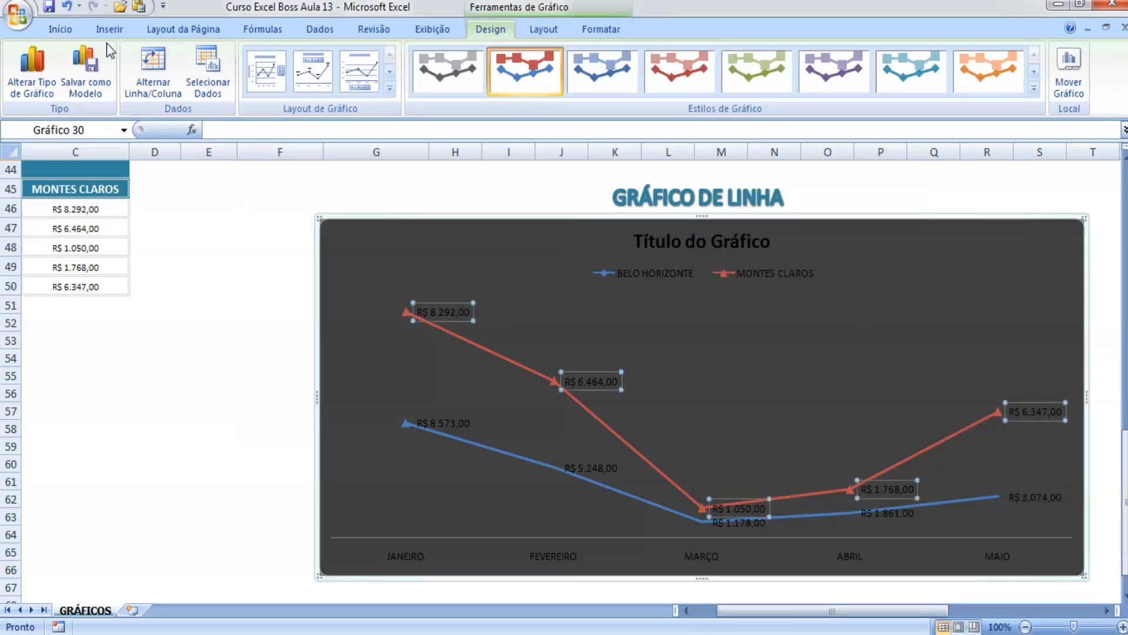
left_click(60, 29)
left_click(109, 84)
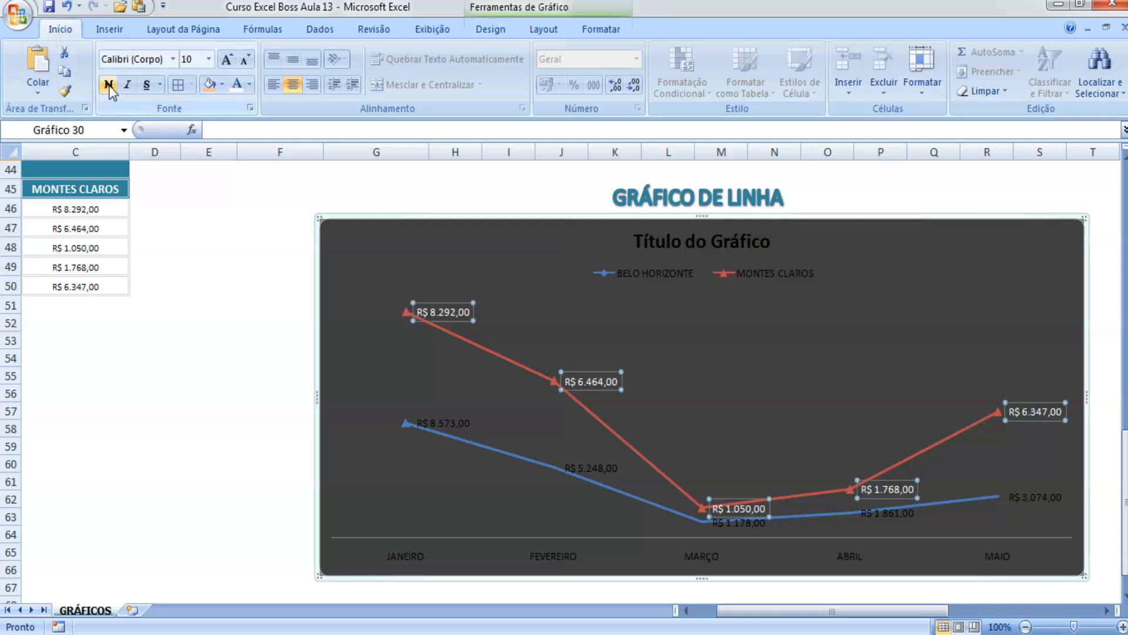
left_click(750, 524)
left_click(108, 84)
left_click(279, 393)
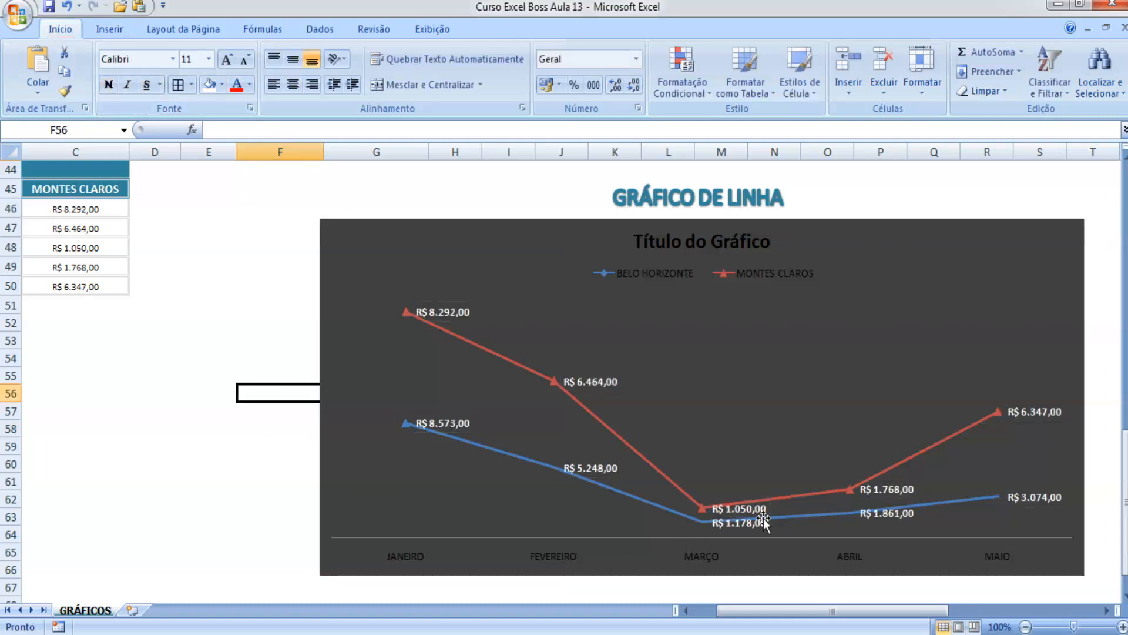
Show the line chart's primary vertical axis (Eixo Vertical Principal) with its value labels.
left_click(811, 524)
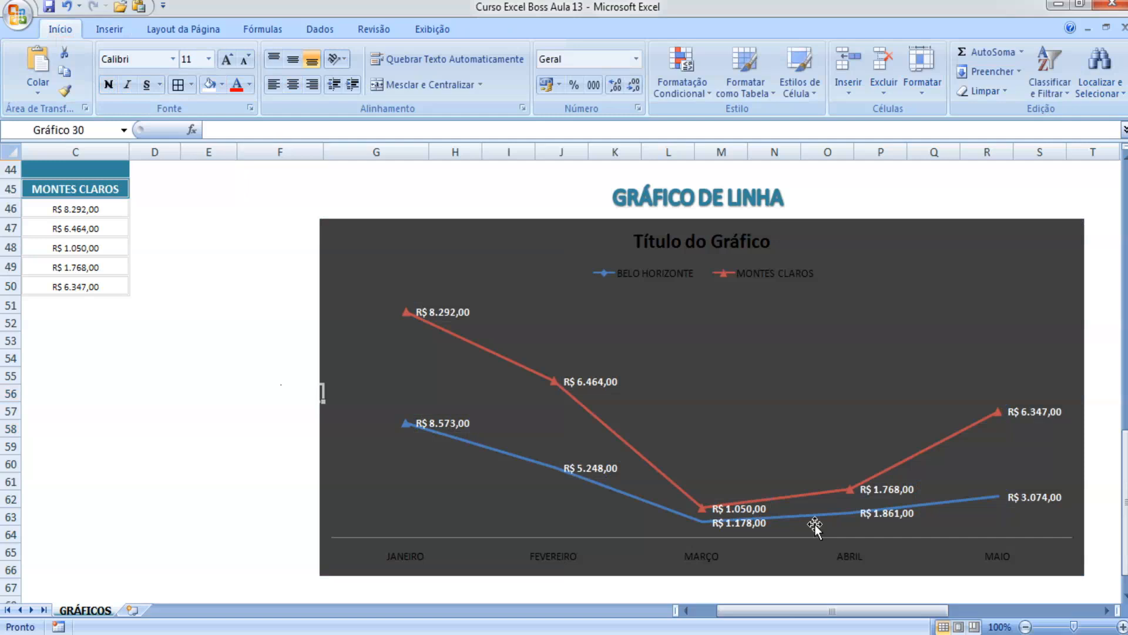
left_click(325, 377)
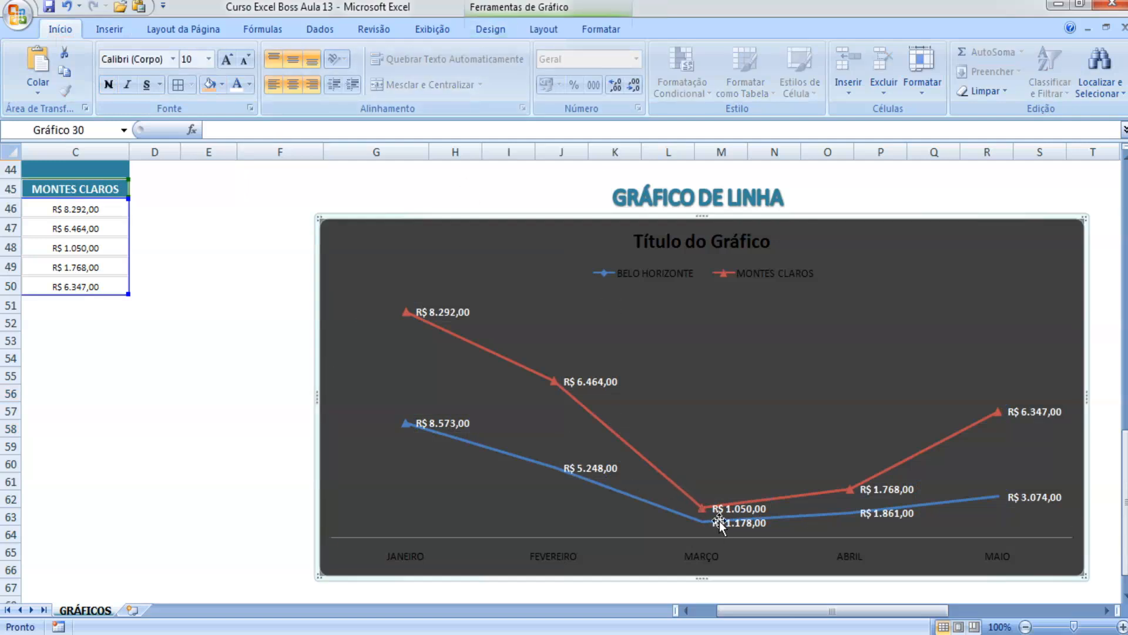
left_click(521, 30)
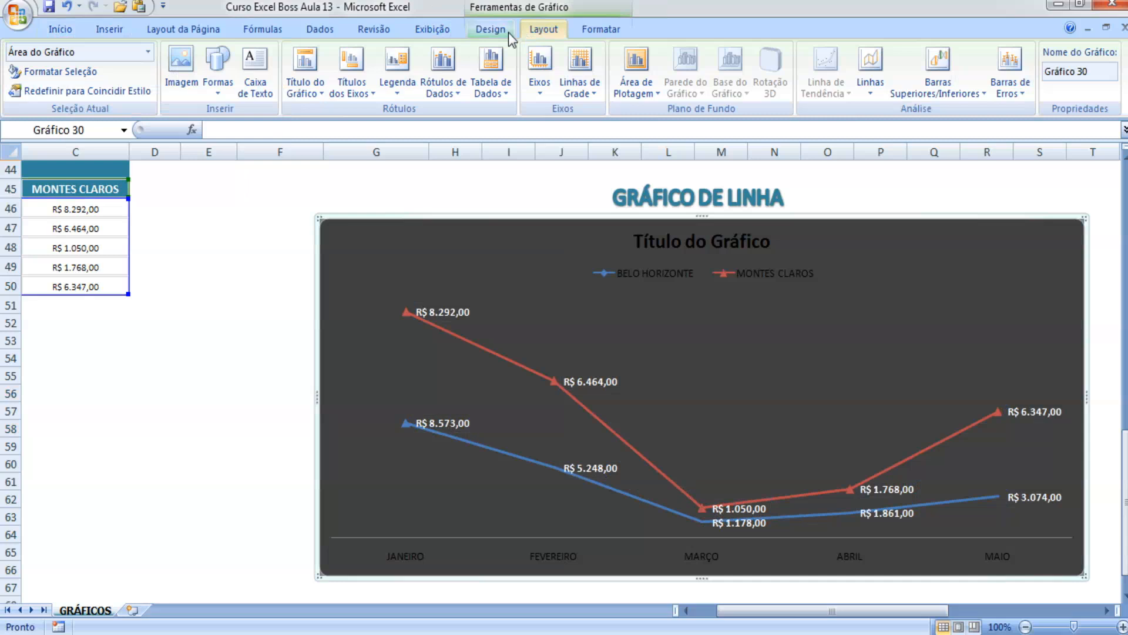
left_click(359, 94)
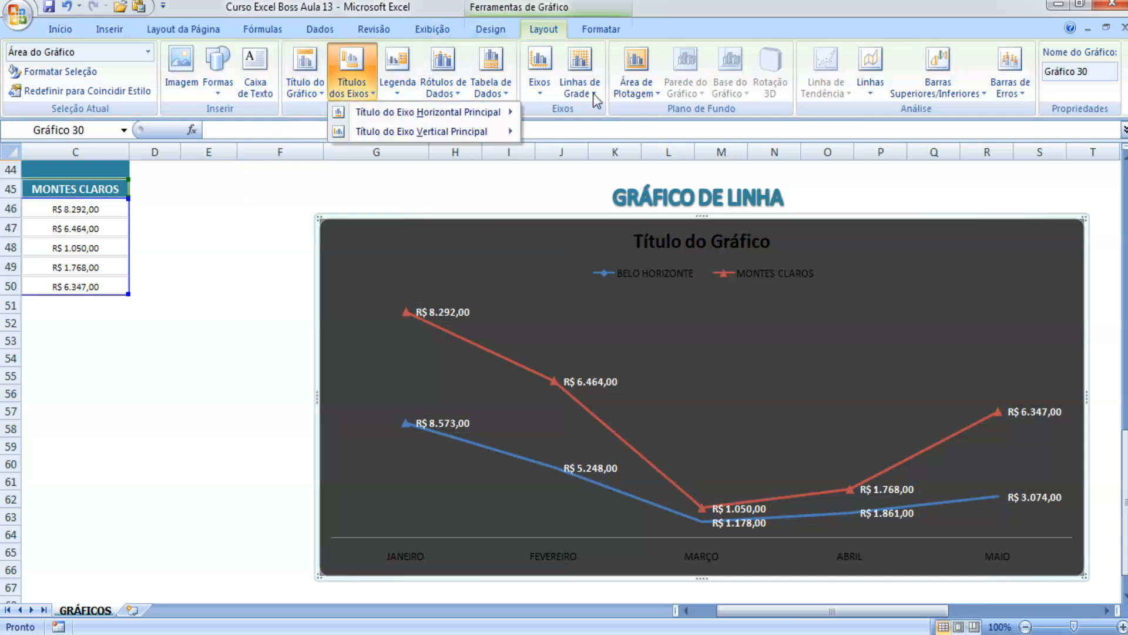
left_click(539, 76)
mouse_move(643, 136)
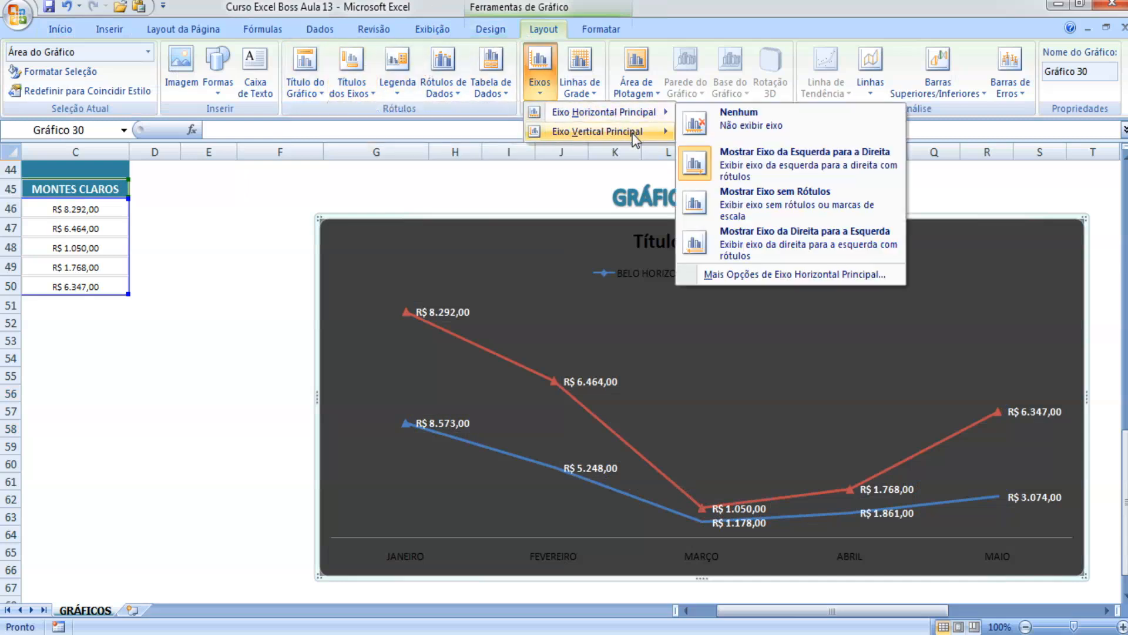
left_click(799, 179)
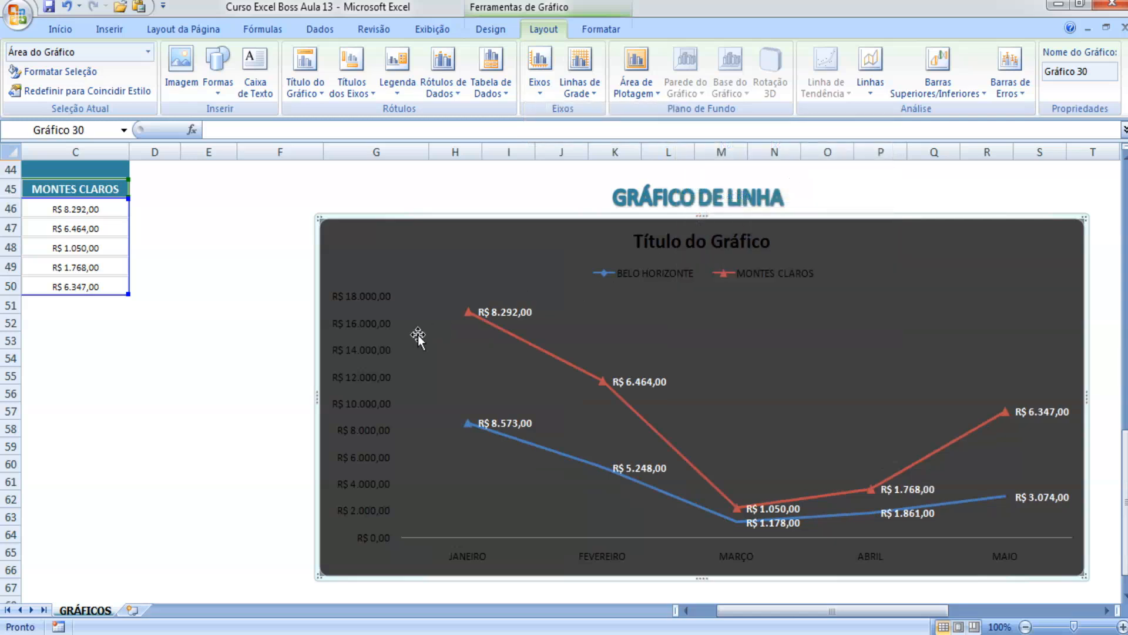
Make the vertical axis labels of the line chart white and bold.
left_click(356, 297)
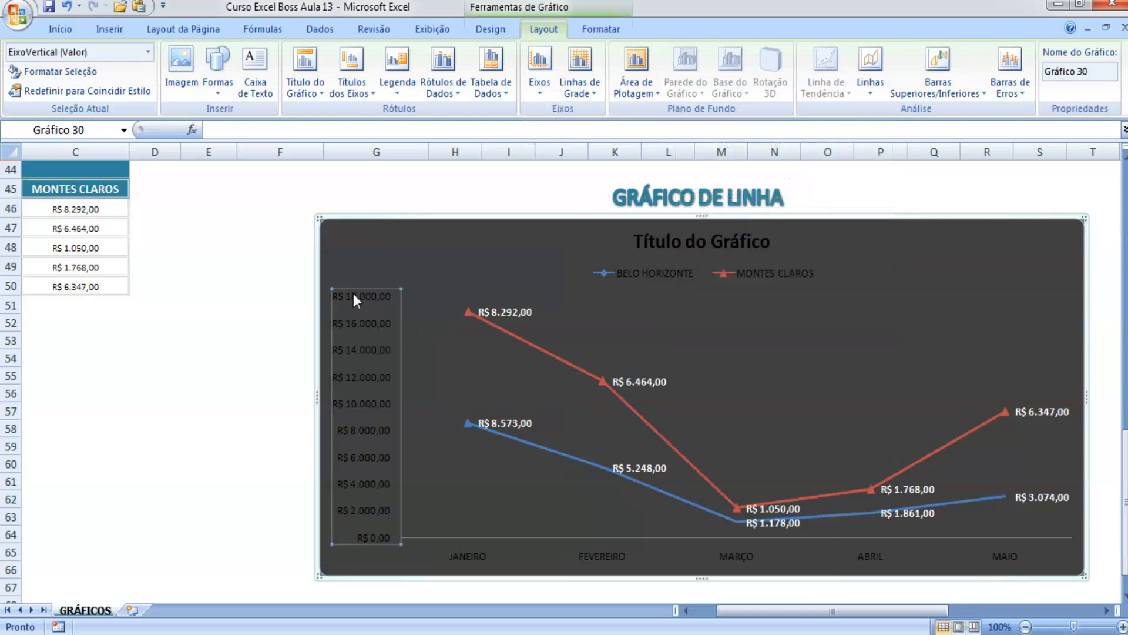
left_click(56, 31)
left_click(238, 82)
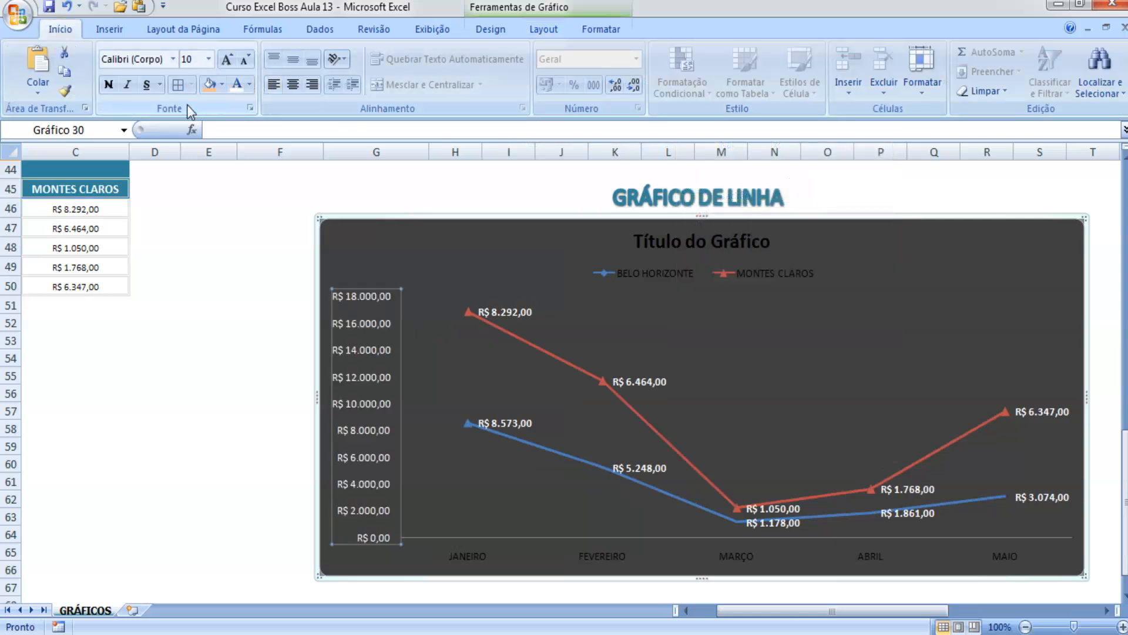
Set the vertical axis maximum to a fixed value of 10000 and close the axis formatting.
right_click(371, 367)
left_click(365, 348)
right_click(367, 348)
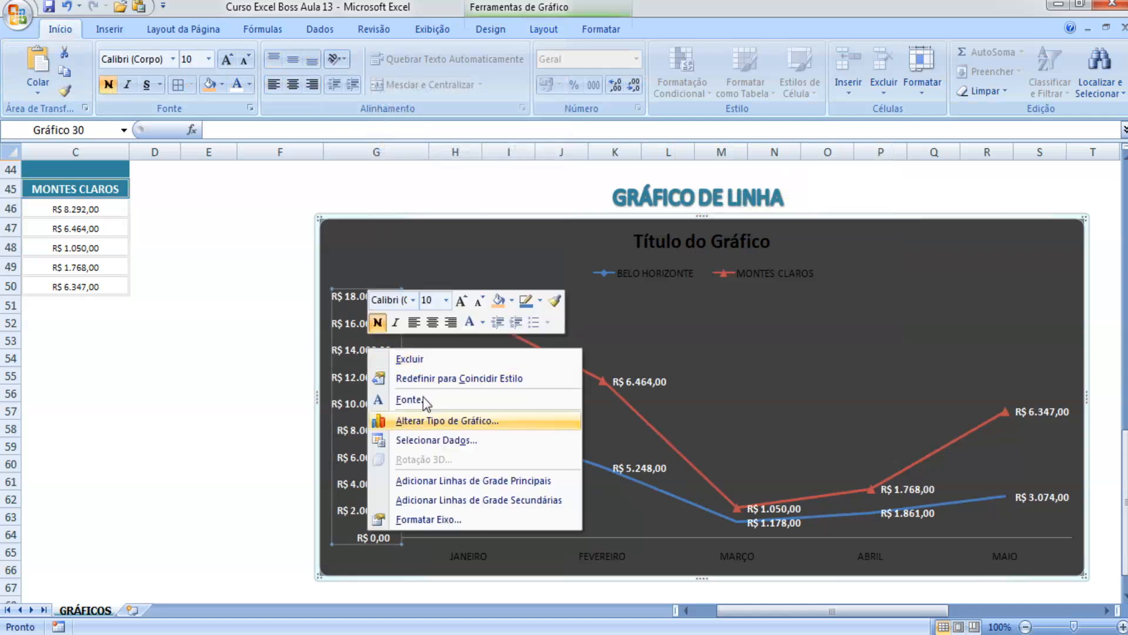
left_click(463, 520)
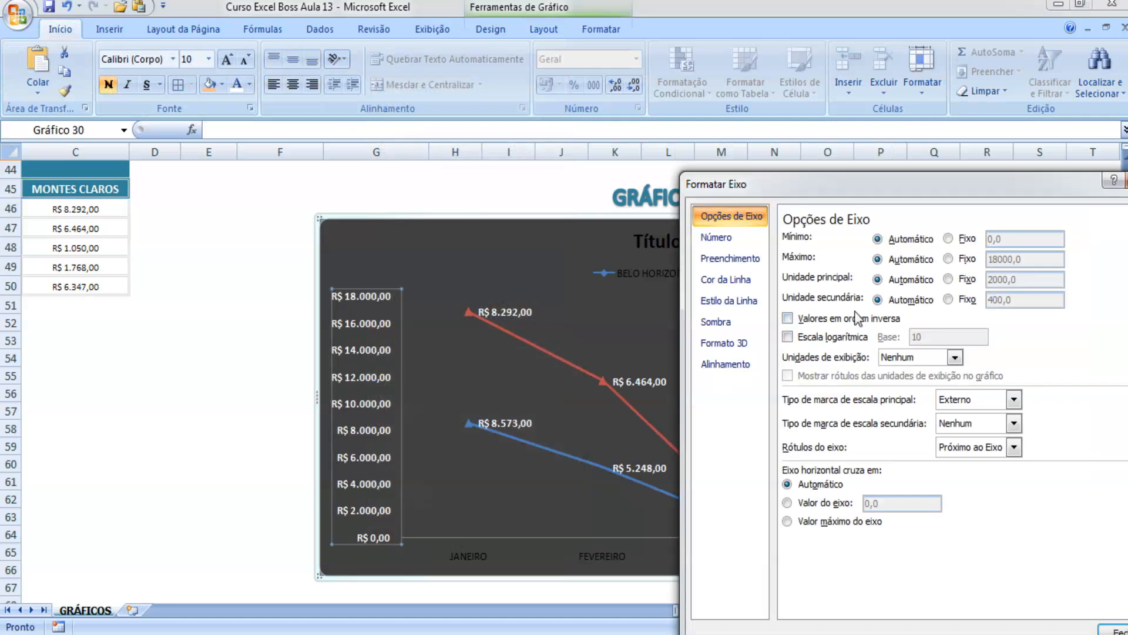
left_click(945, 263)
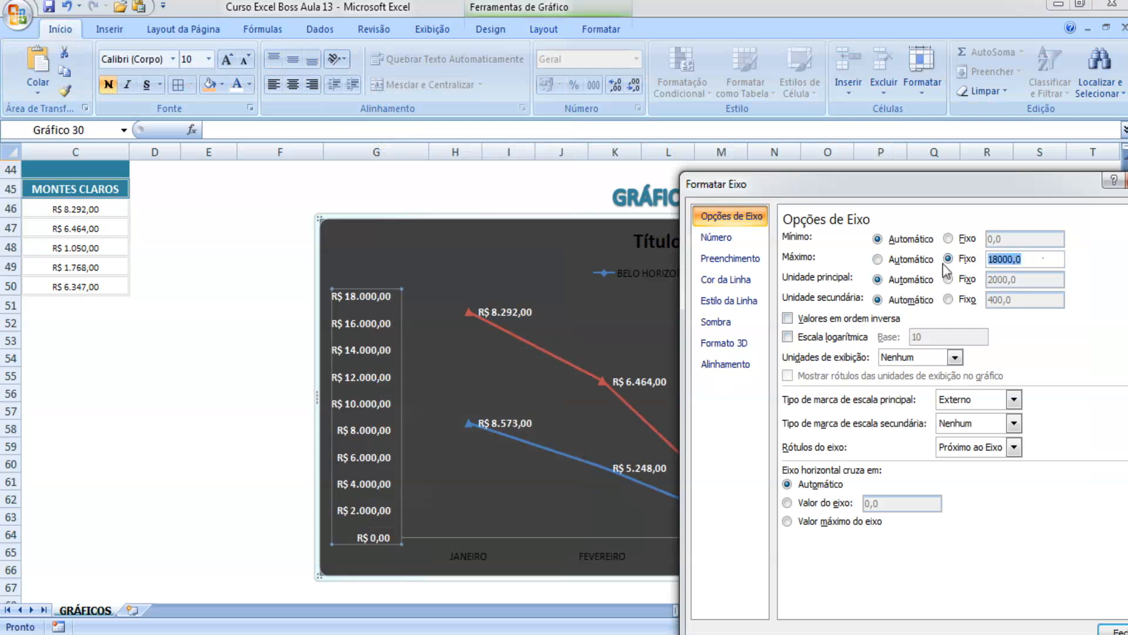
type("10")
left_click(1122, 184)
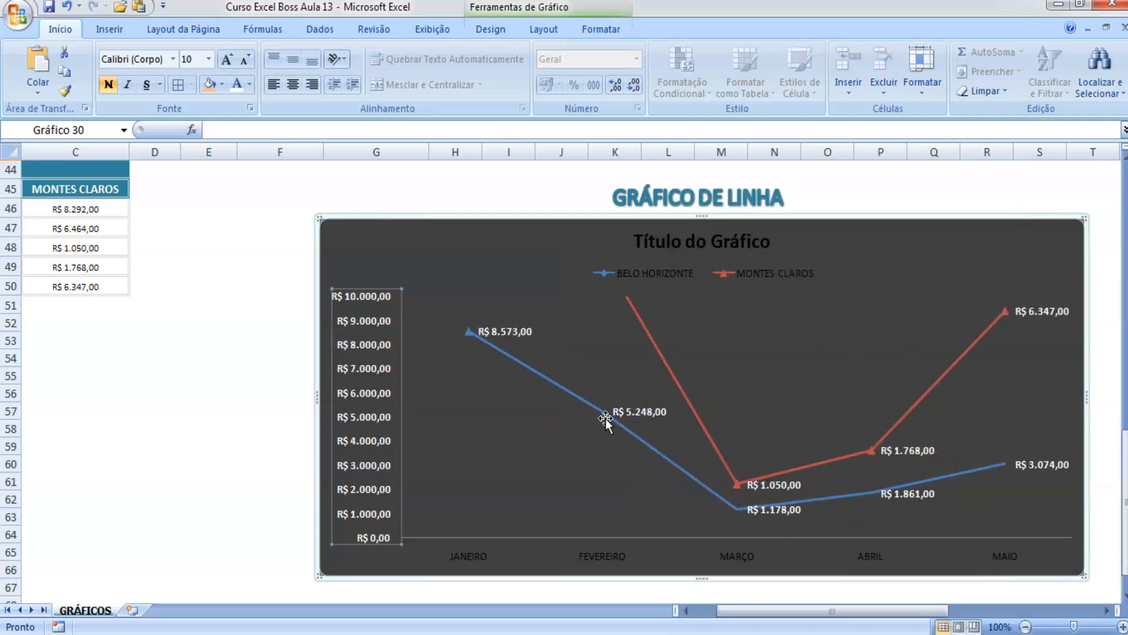
Set the text color of the line chart's legend to white.
left_click(282, 374)
left_click(689, 274)
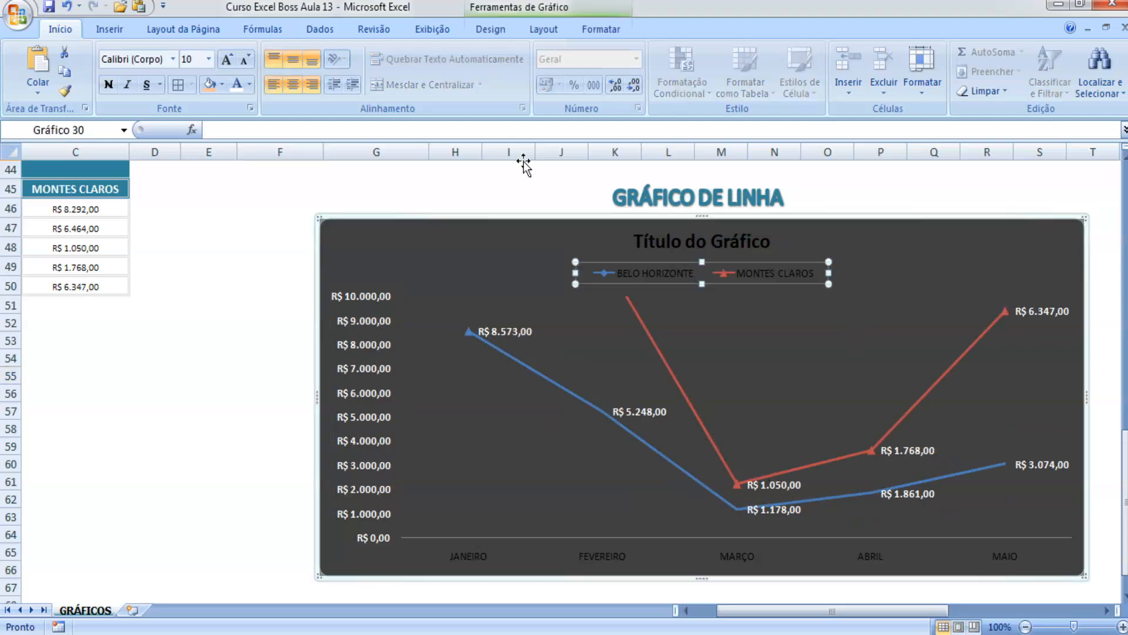
left_click(238, 84)
Replace the line chart's title text with "COMPARATIVO DE VENDA MO".
left_click(687, 246)
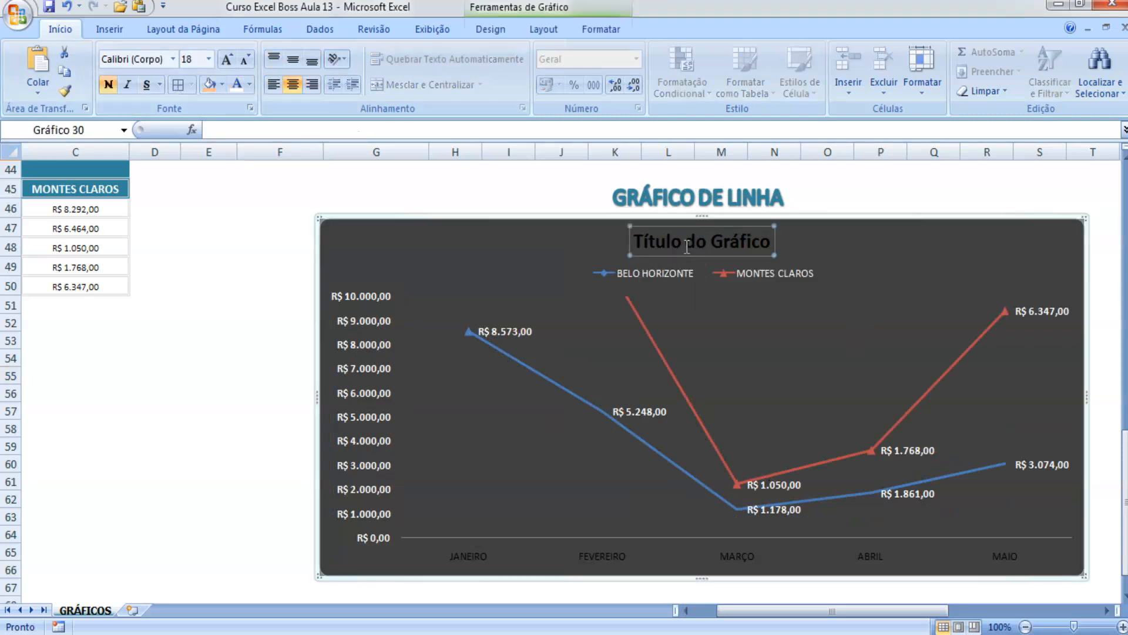
triple_click(687, 245)
type("COMPAR")
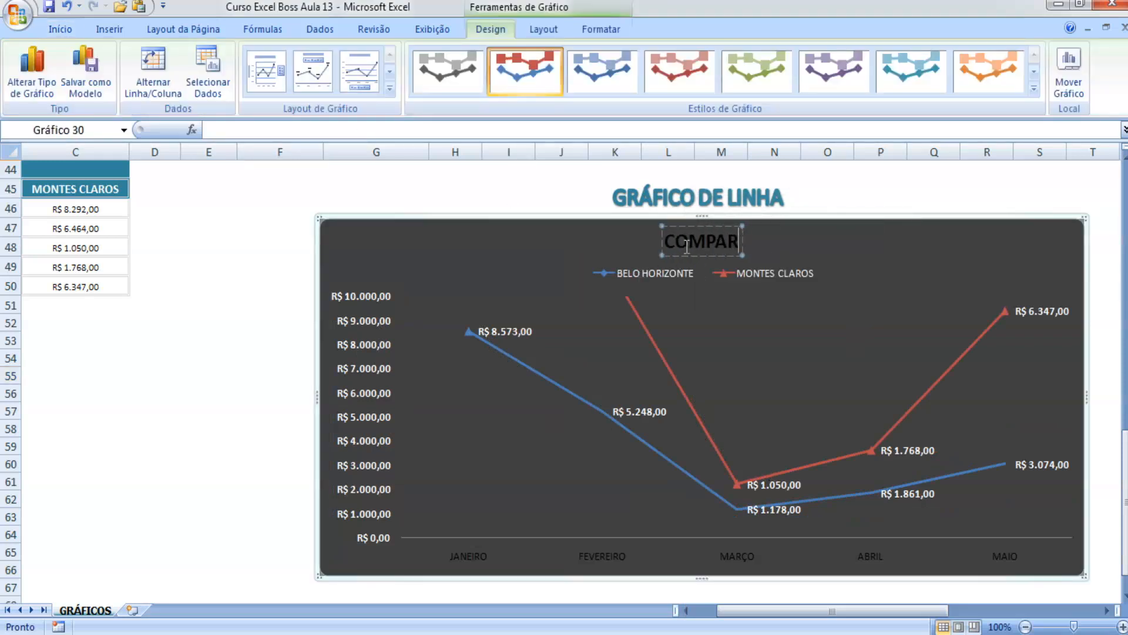
type("ATIVO DE VENDA MO")
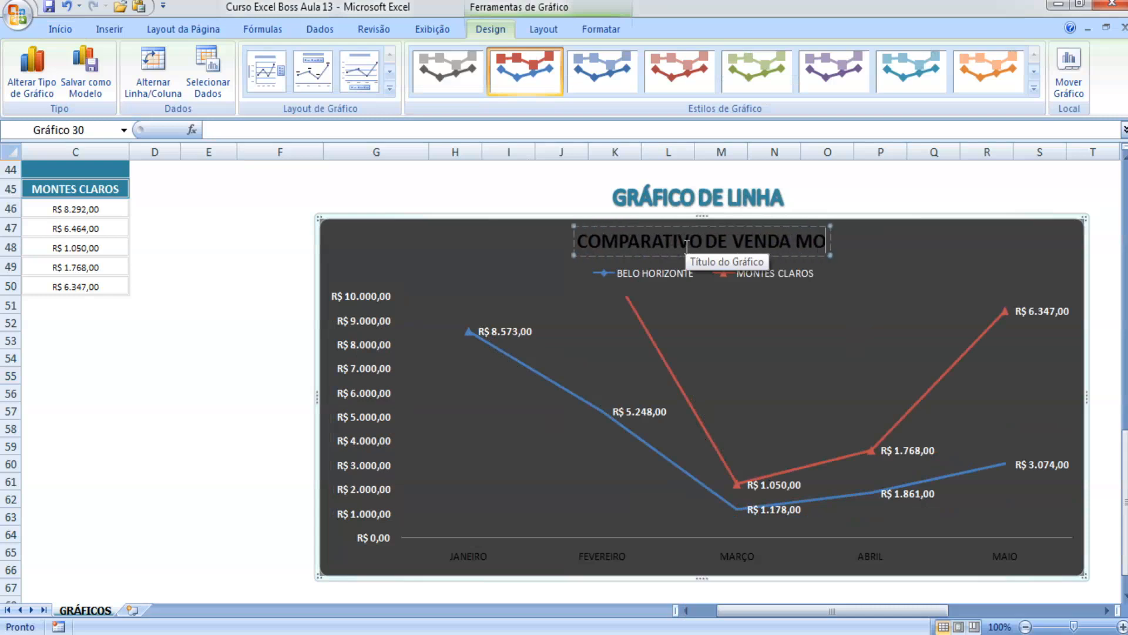